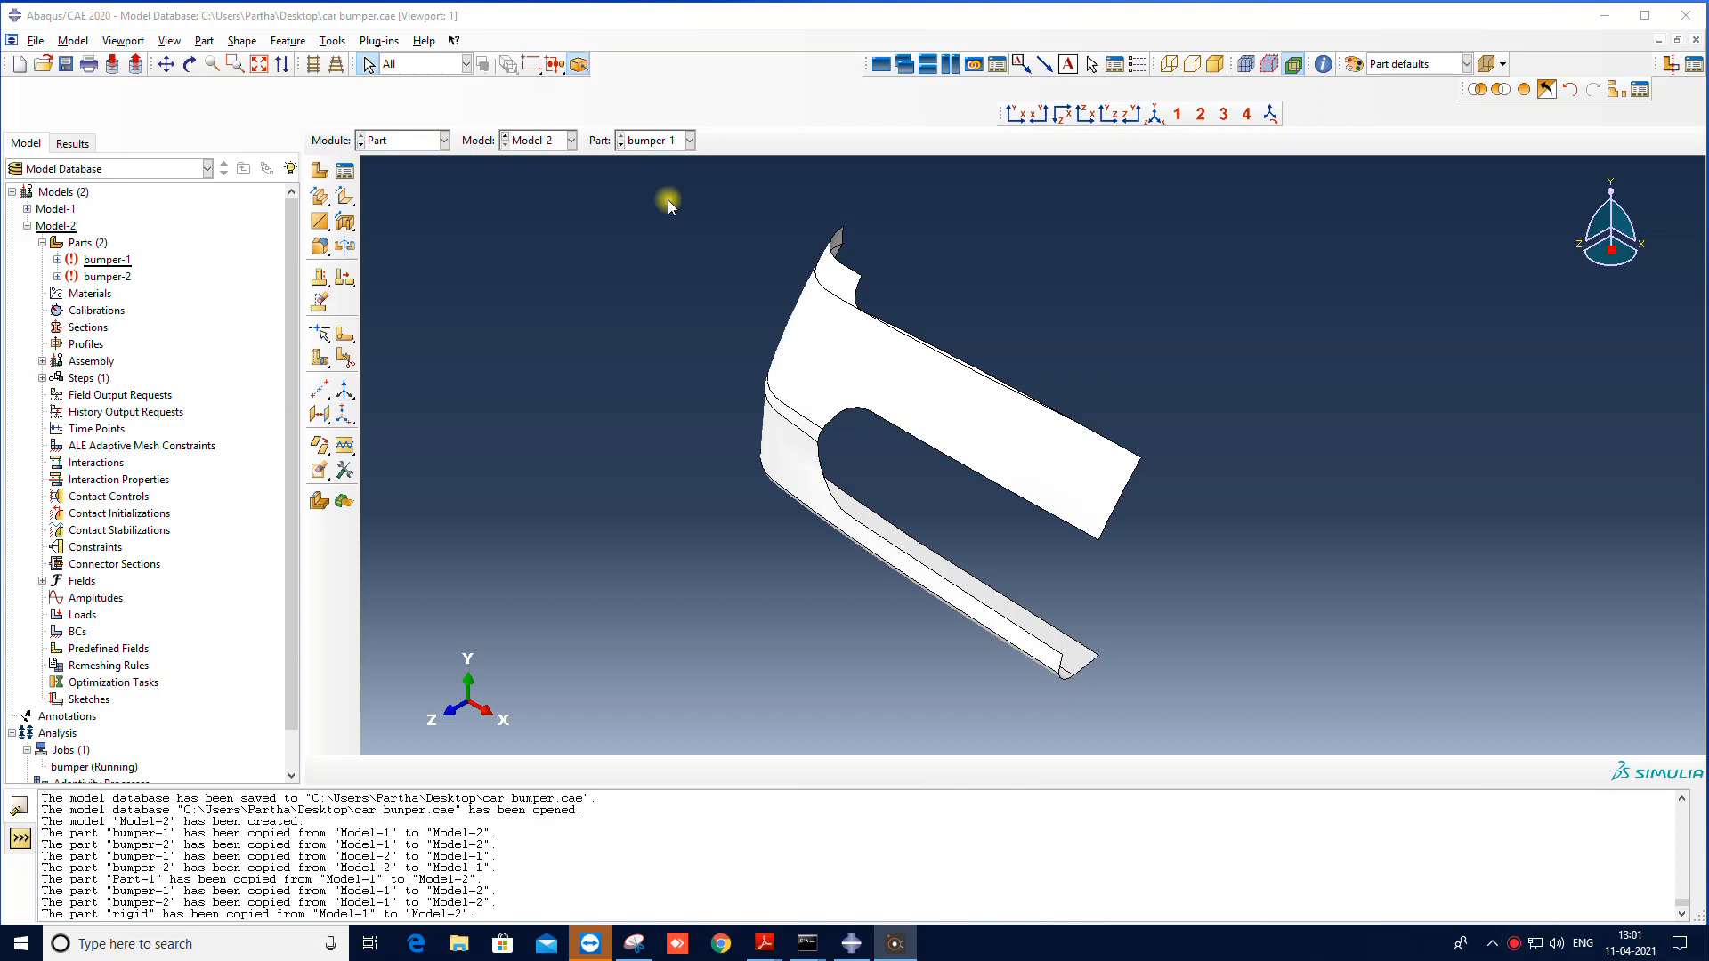
Step: Compare the shapes of the bumper-1 and bumper-2 parts in Model-2 by displaying each in turn
click(649, 140)
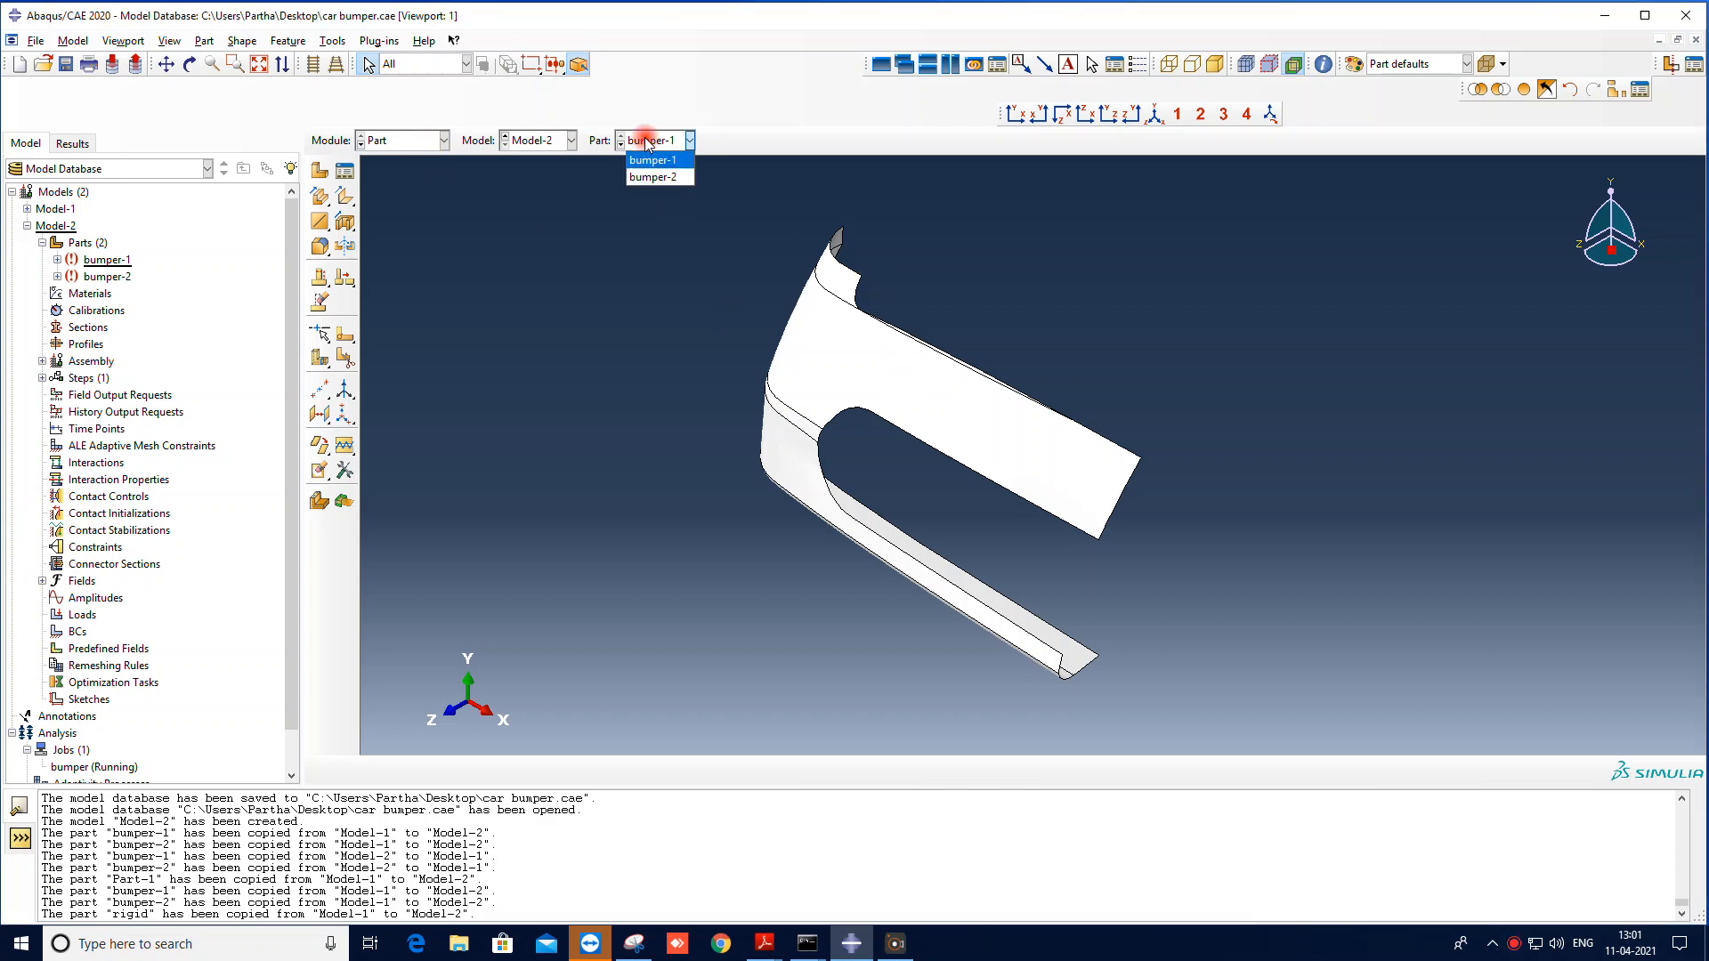
click(653, 175)
click(656, 140)
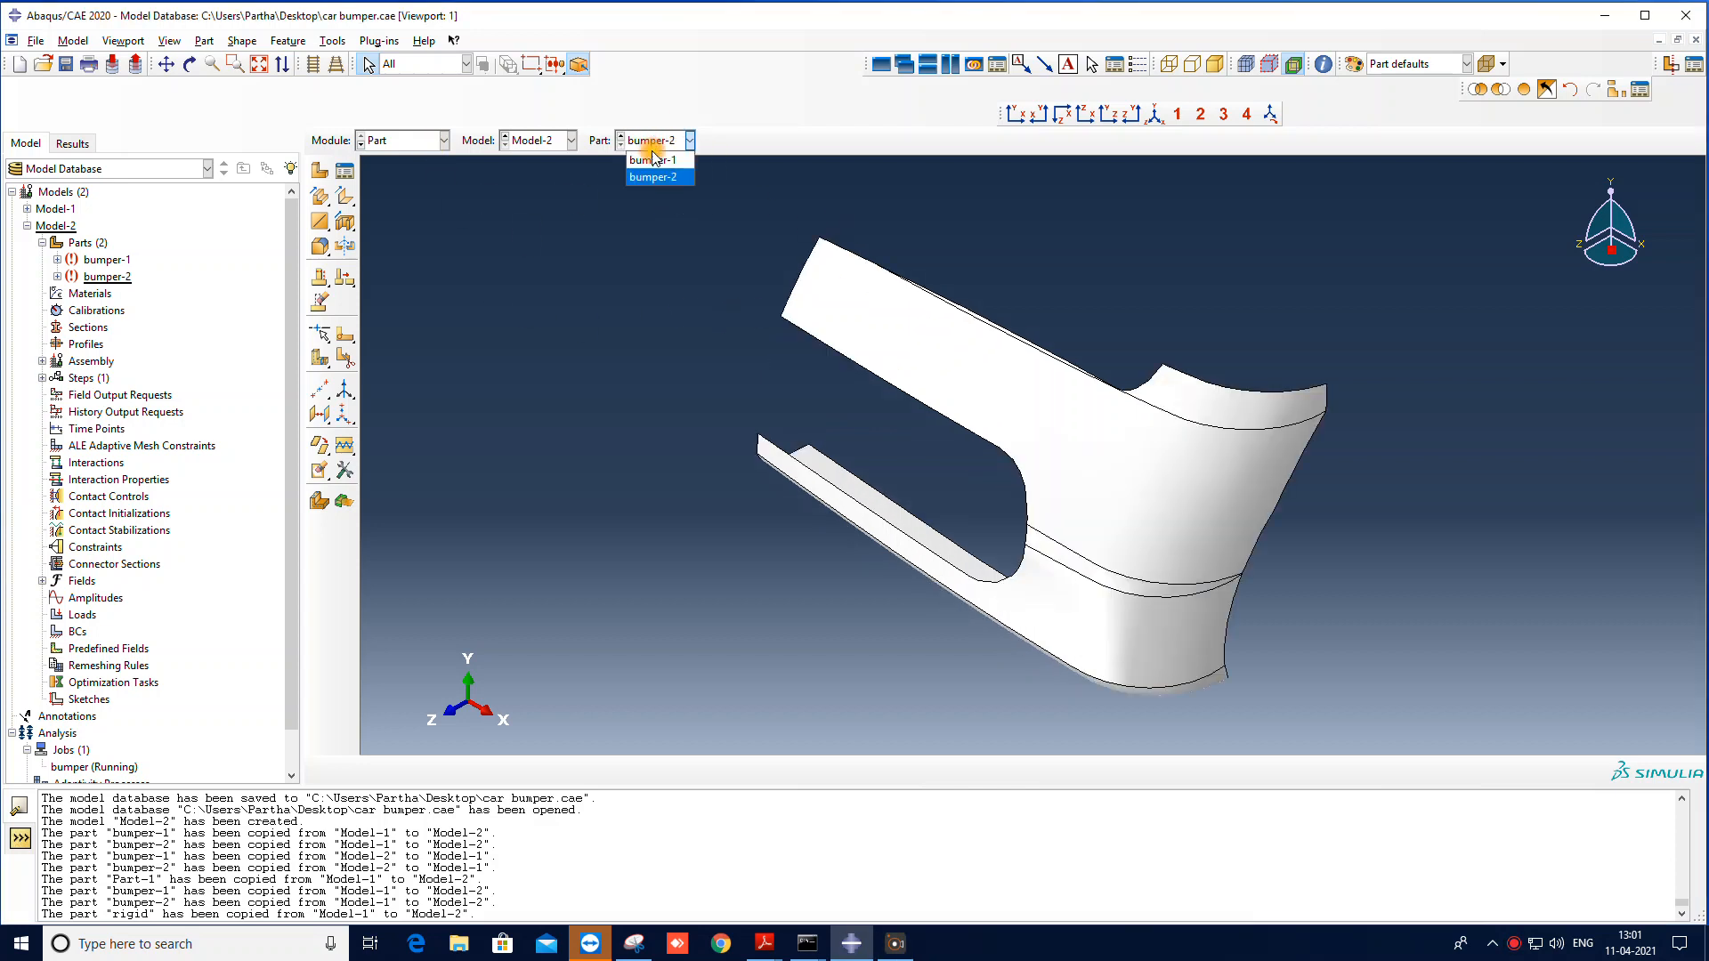
click(653, 157)
click(656, 139)
click(658, 174)
click(656, 140)
click(653, 160)
click(656, 140)
click(665, 177)
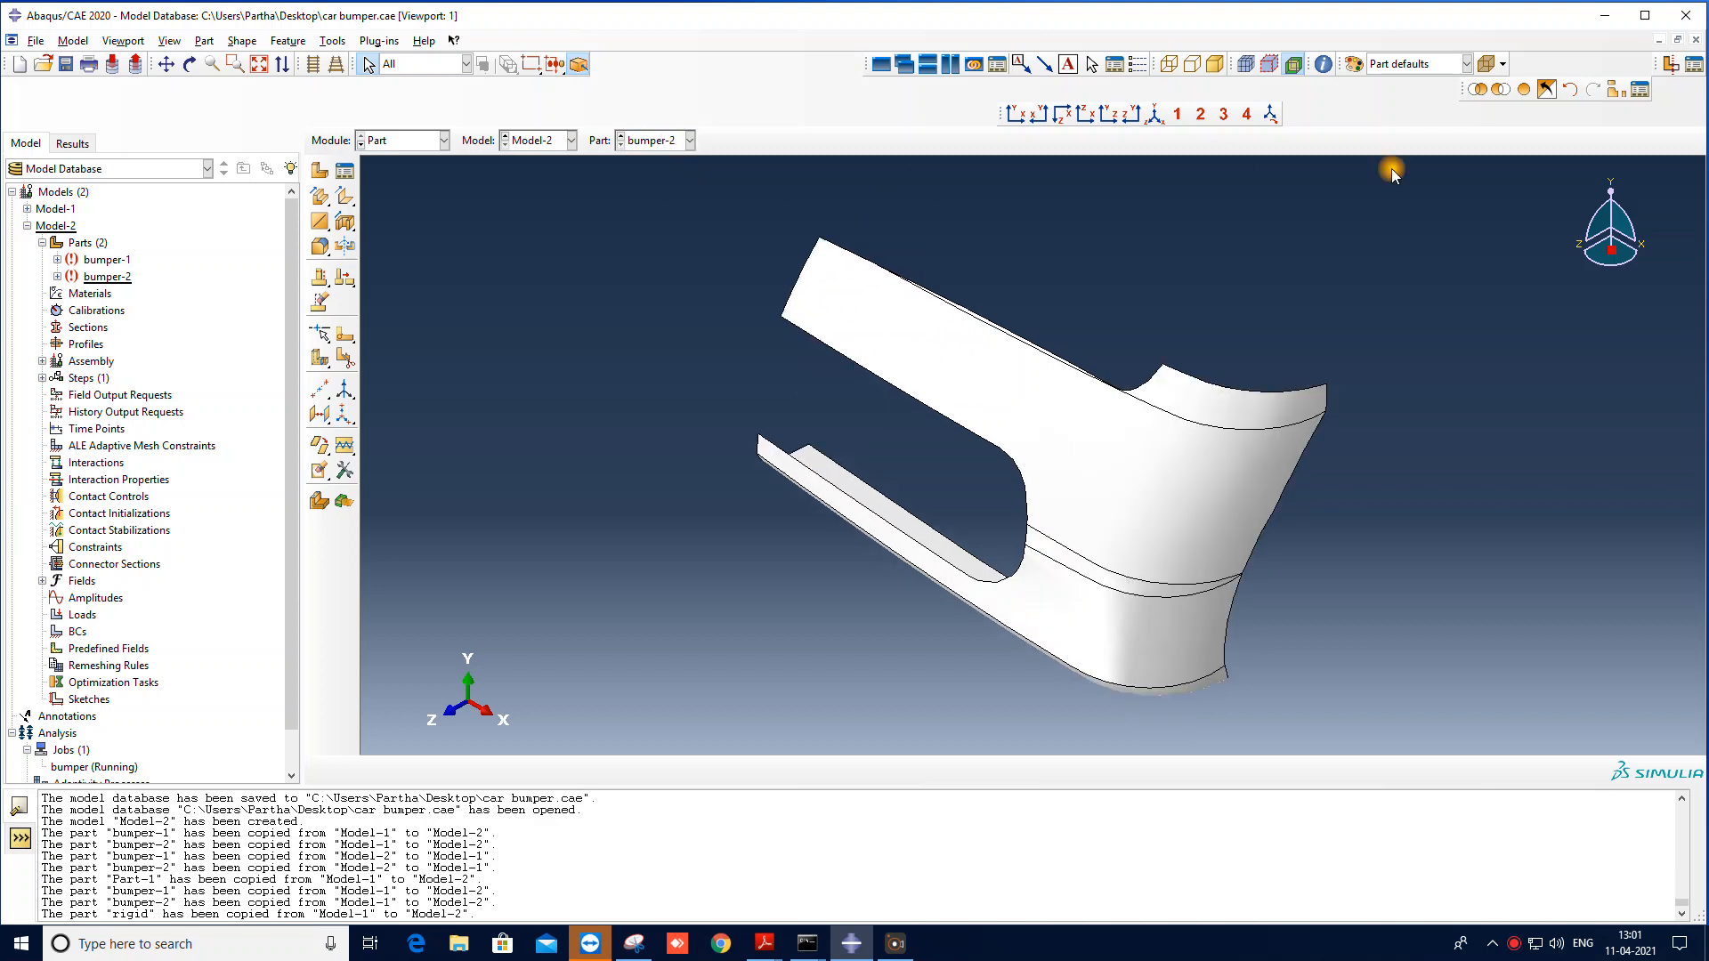
click(407, 140)
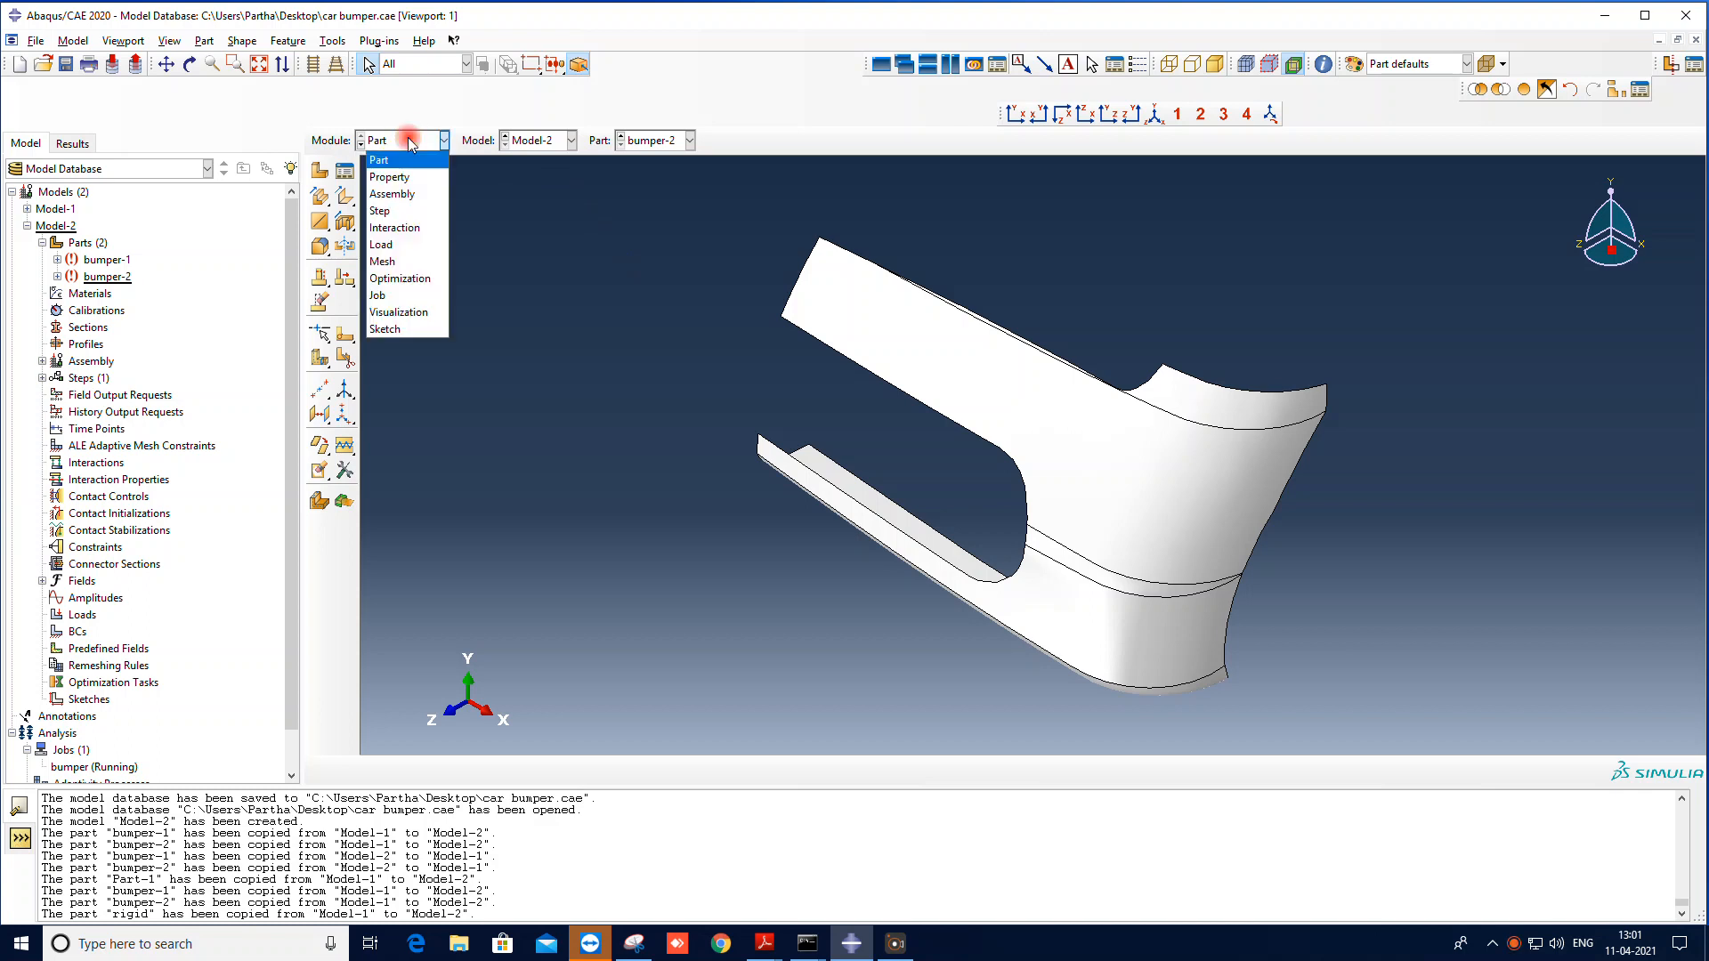
click(656, 140)
click(656, 140)
click(652, 159)
click(664, 140)
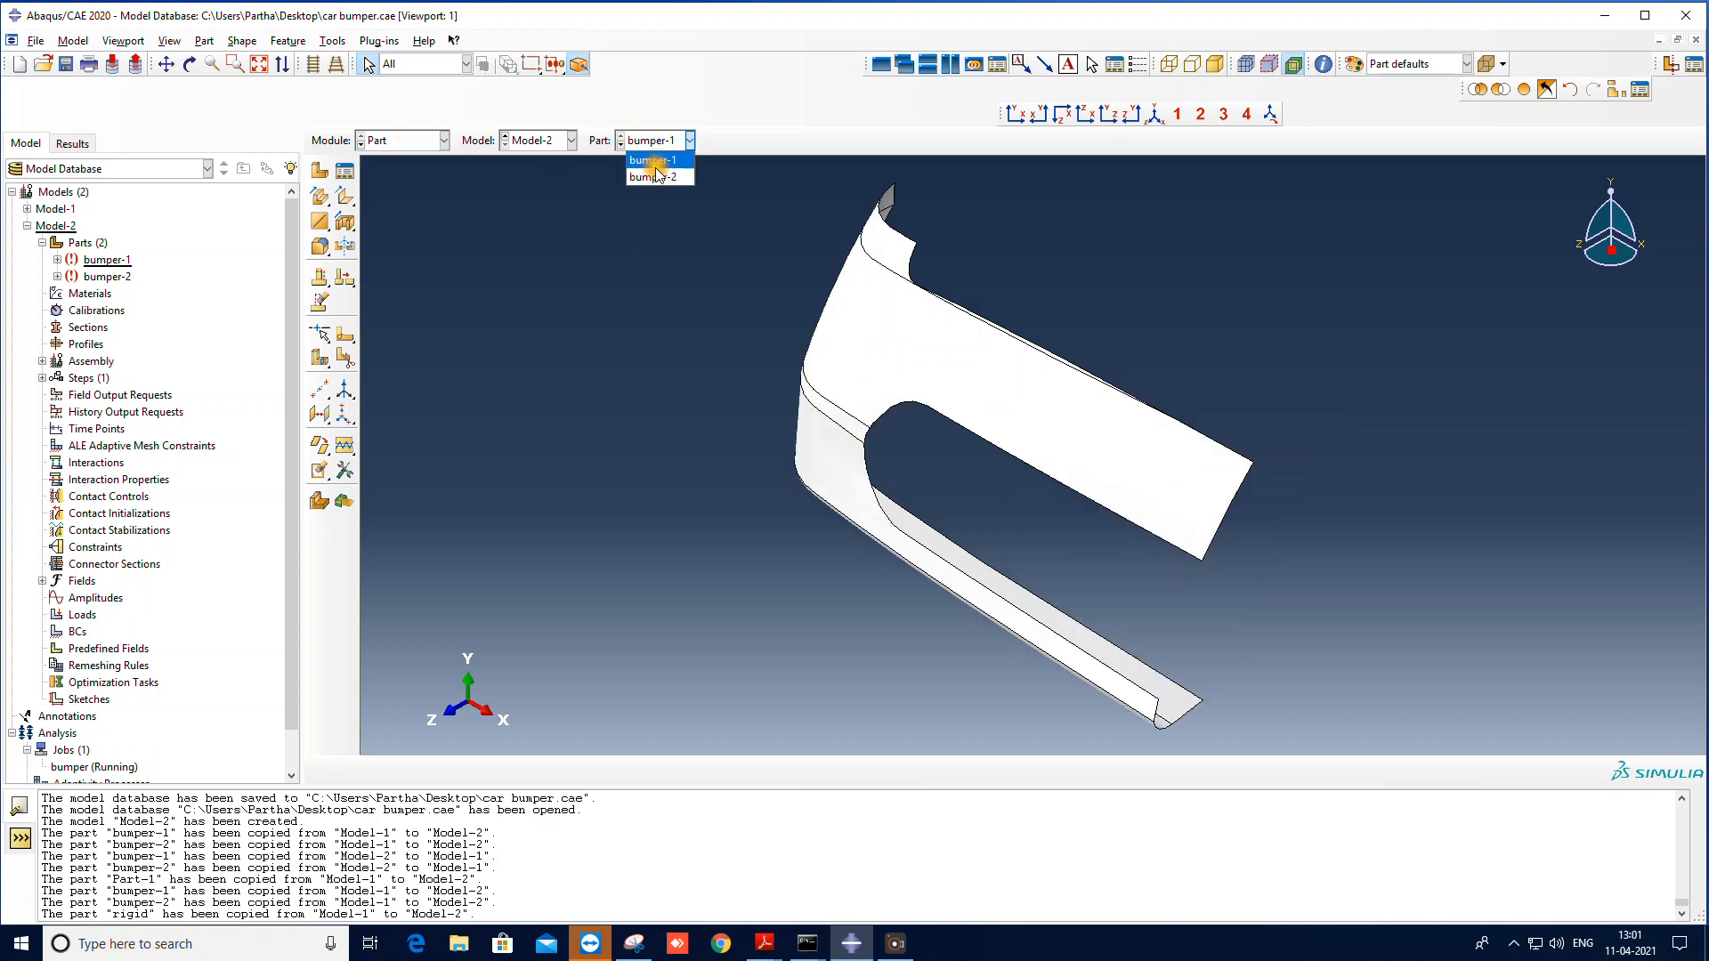
click(657, 176)
click(656, 140)
click(653, 160)
Step: Create dependent instances of both bumper-1 and bumper-2 in the assembly and show them in isometric view
click(429, 142)
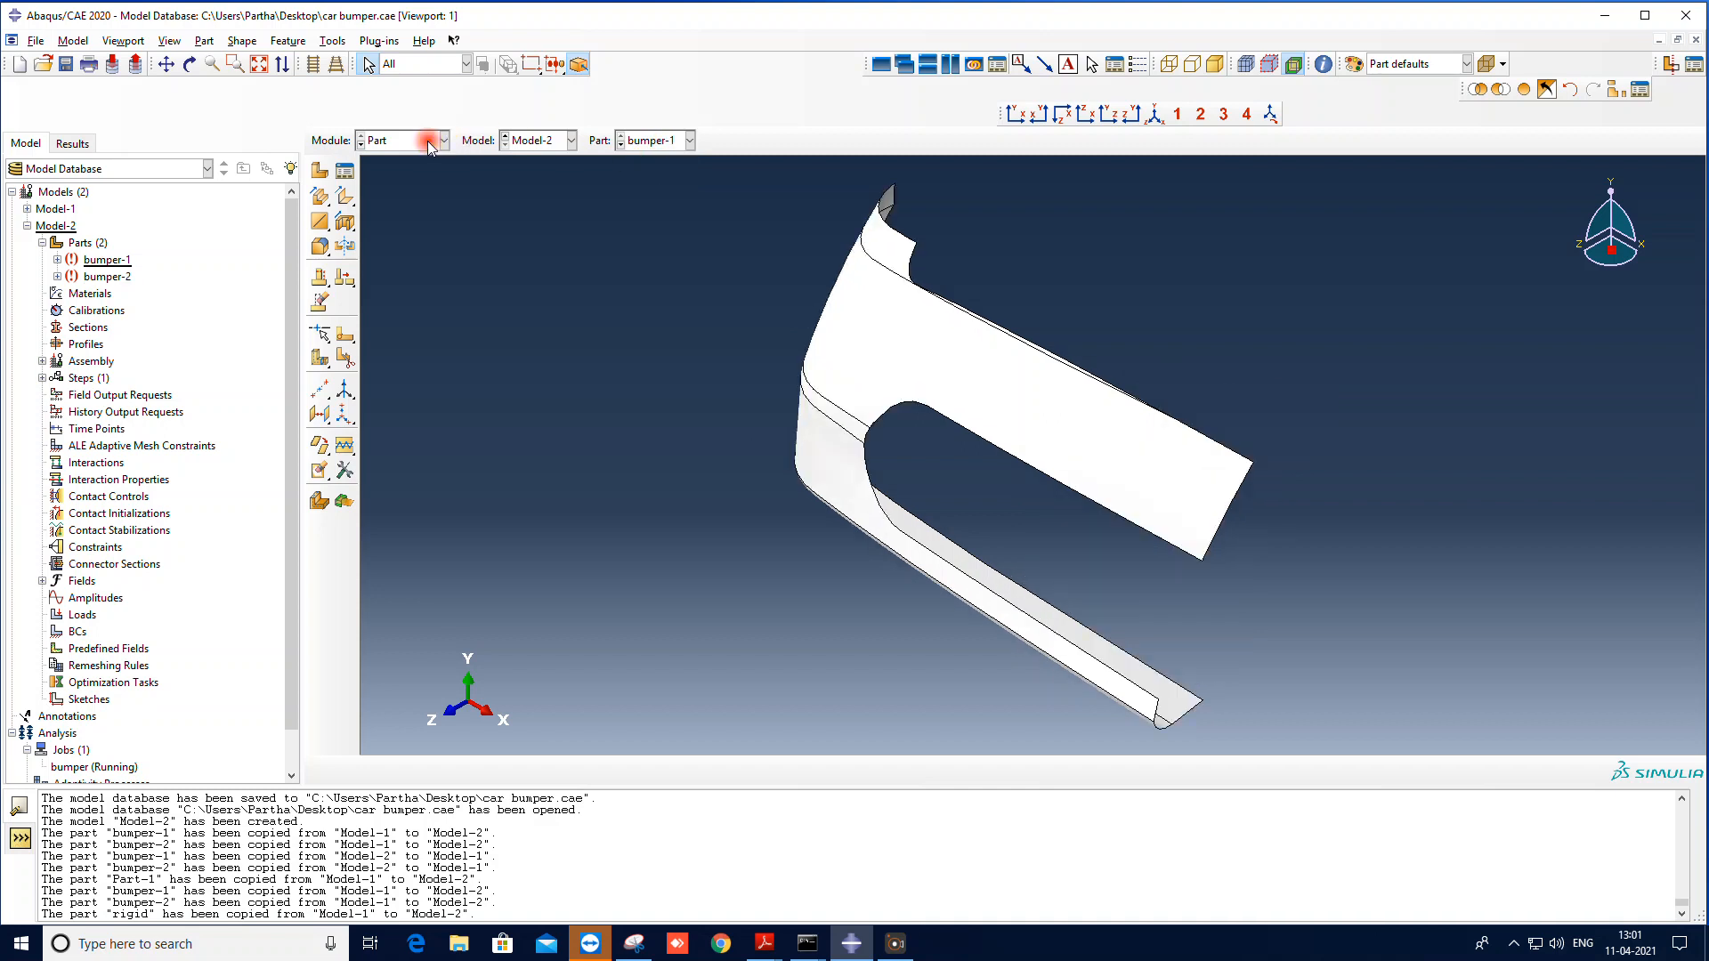
click(392, 185)
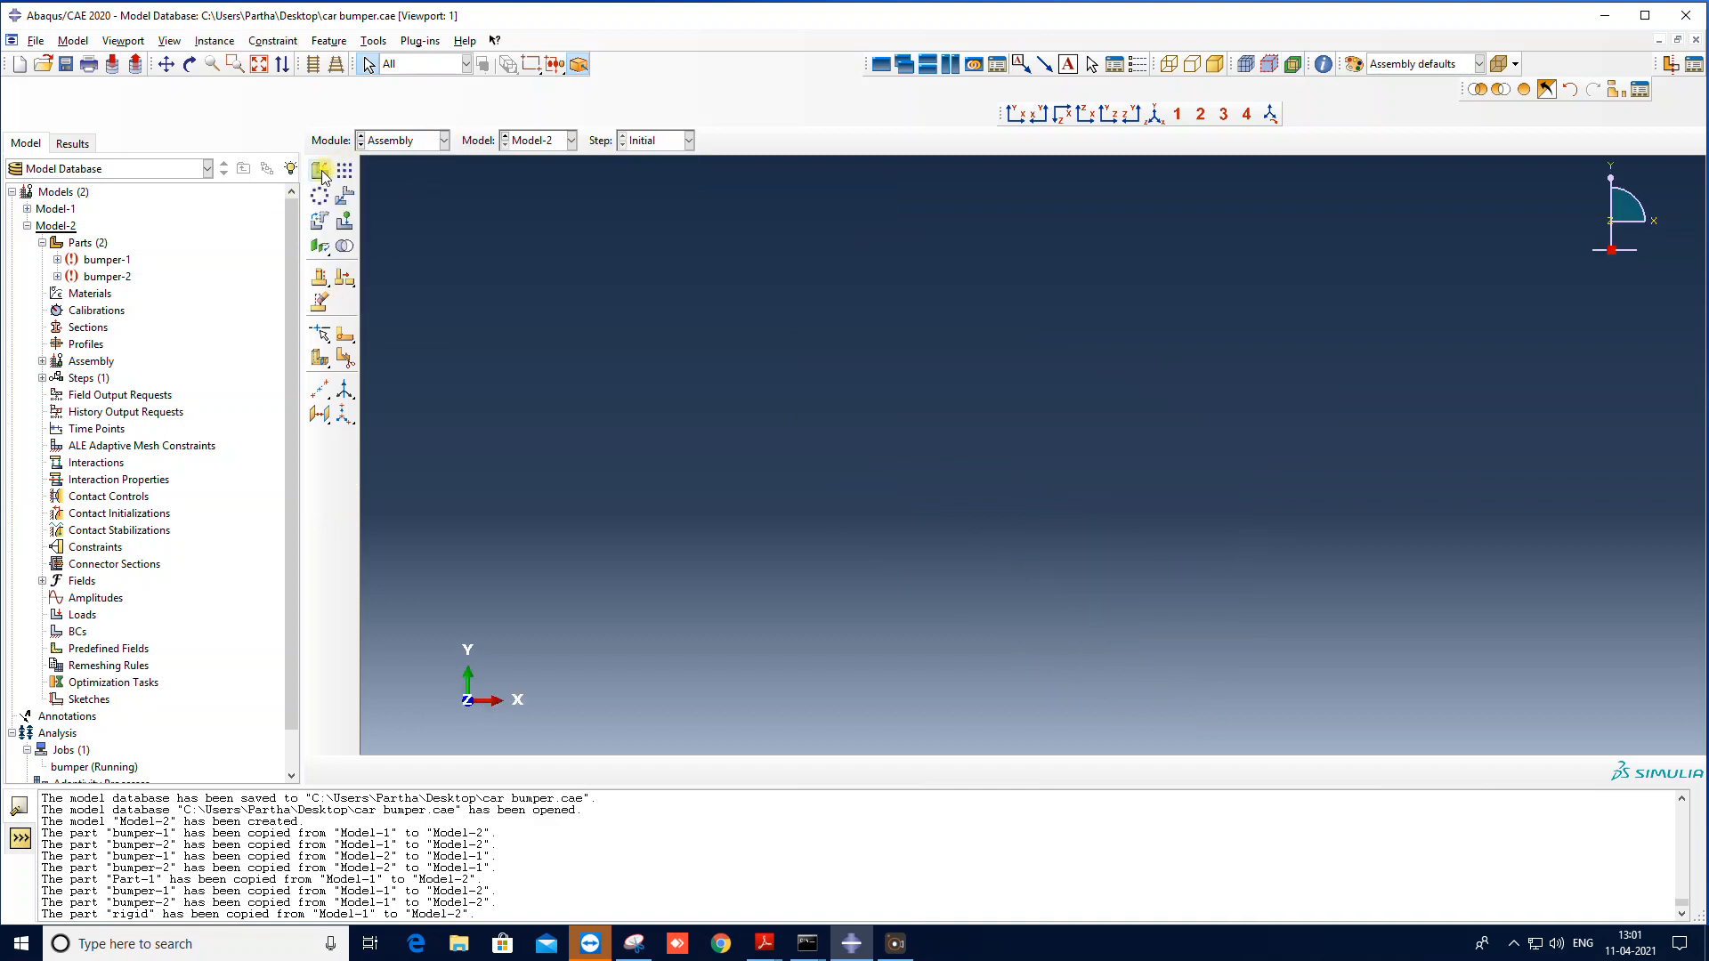
click(320, 171)
drag(49, 398, 64, 416)
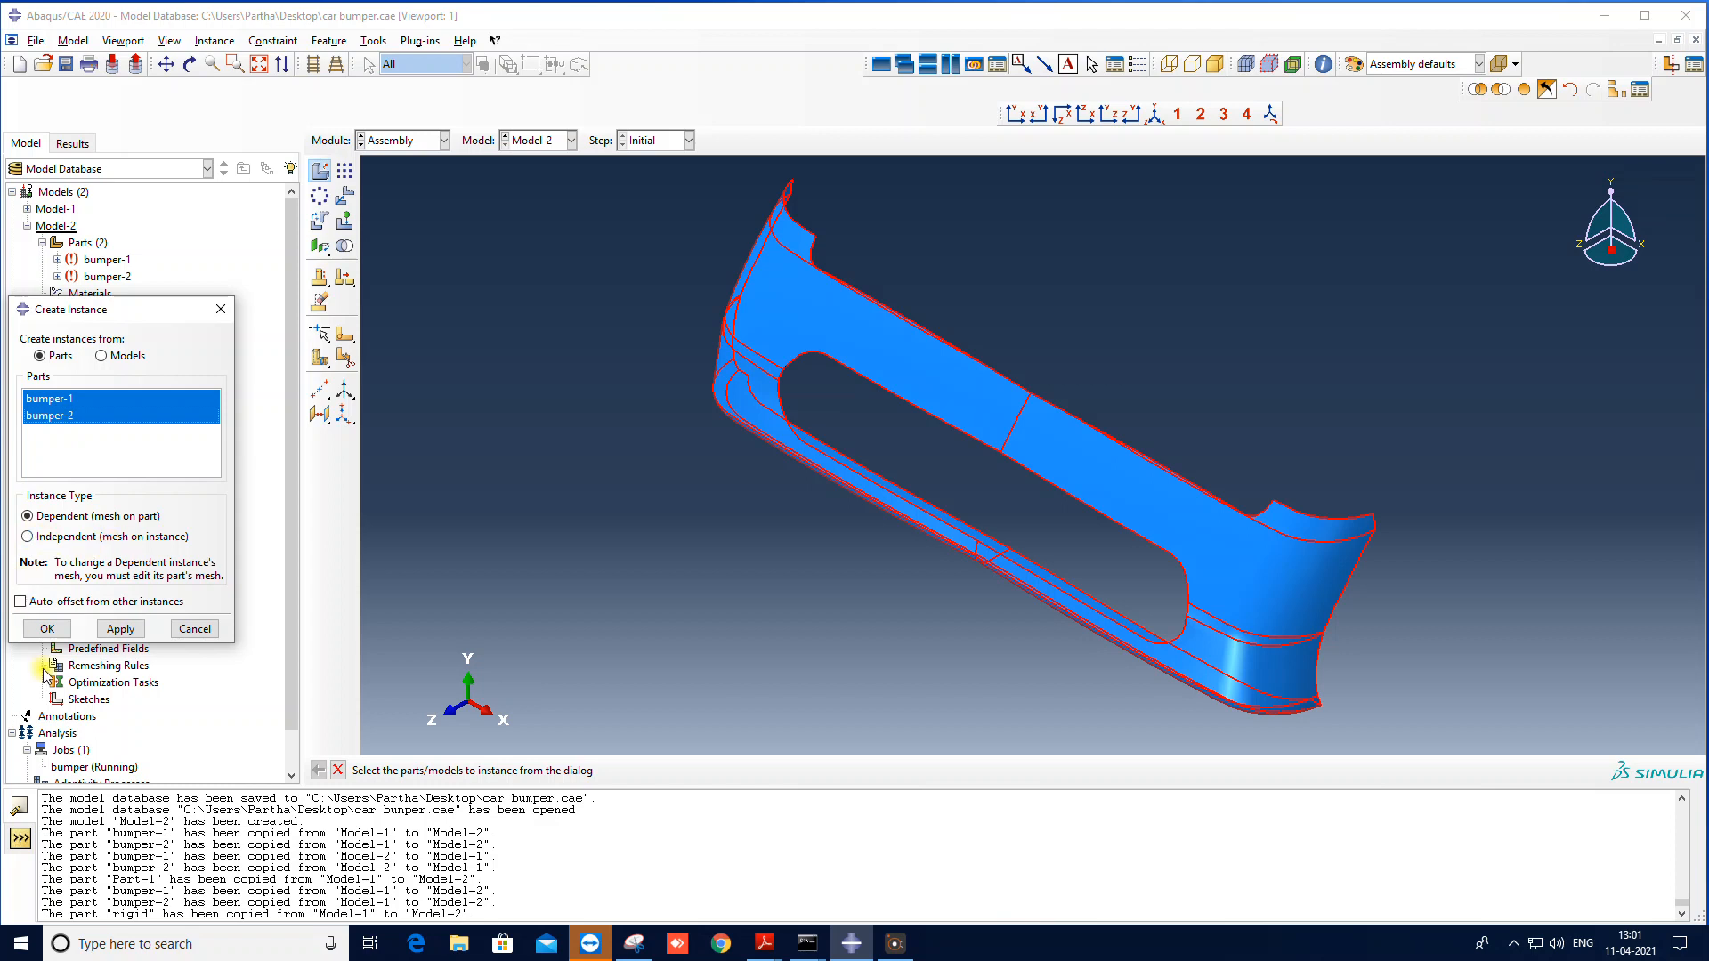
click(47, 628)
scroll(668, 392, down, 1)
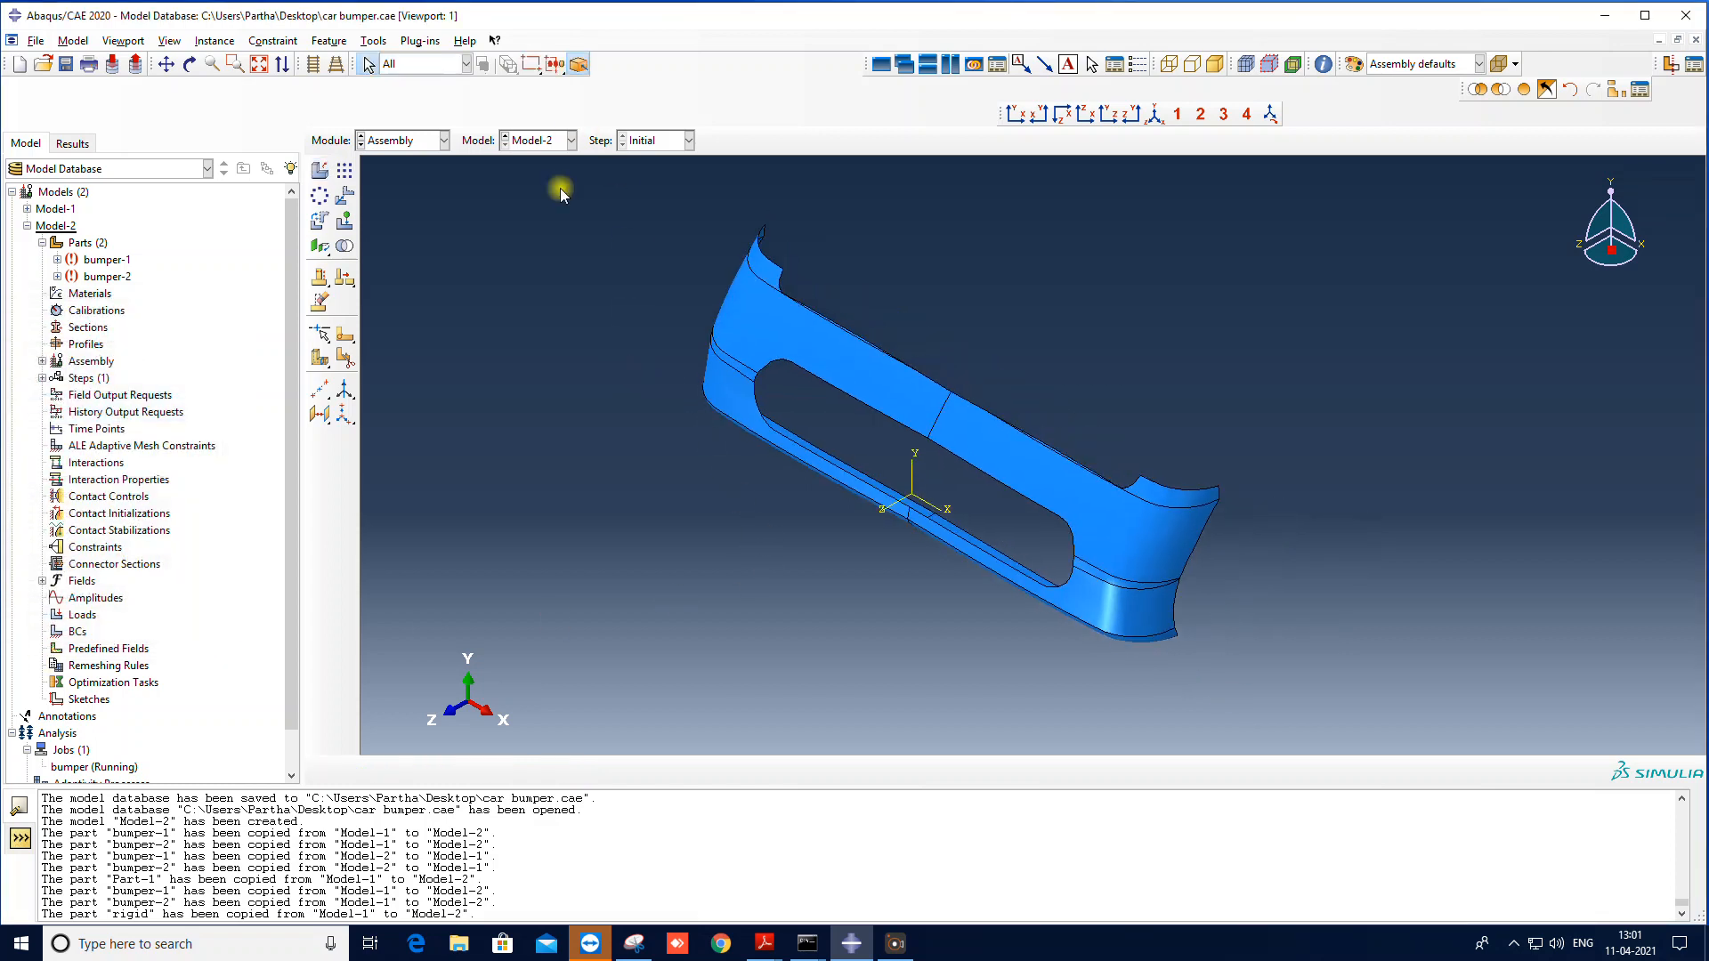
click(1155, 116)
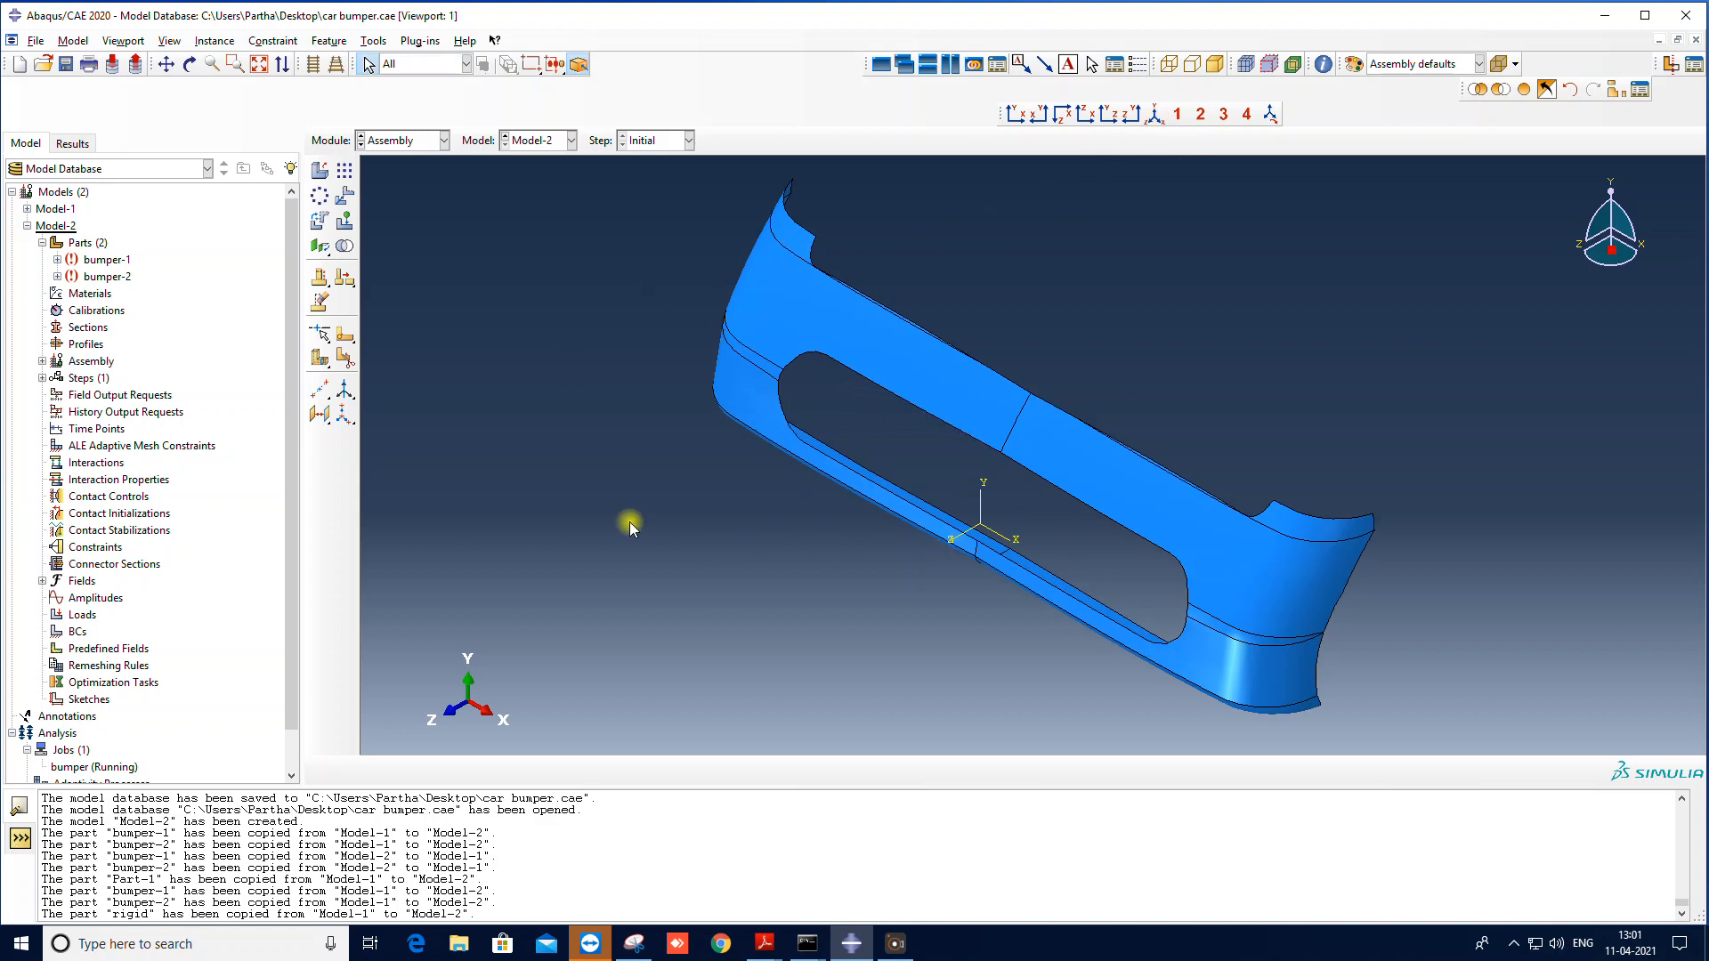
Step: Set up a geometry merge named BUMPER MER that suppresses the original instances and retains intersecting boundaries
click(345, 249)
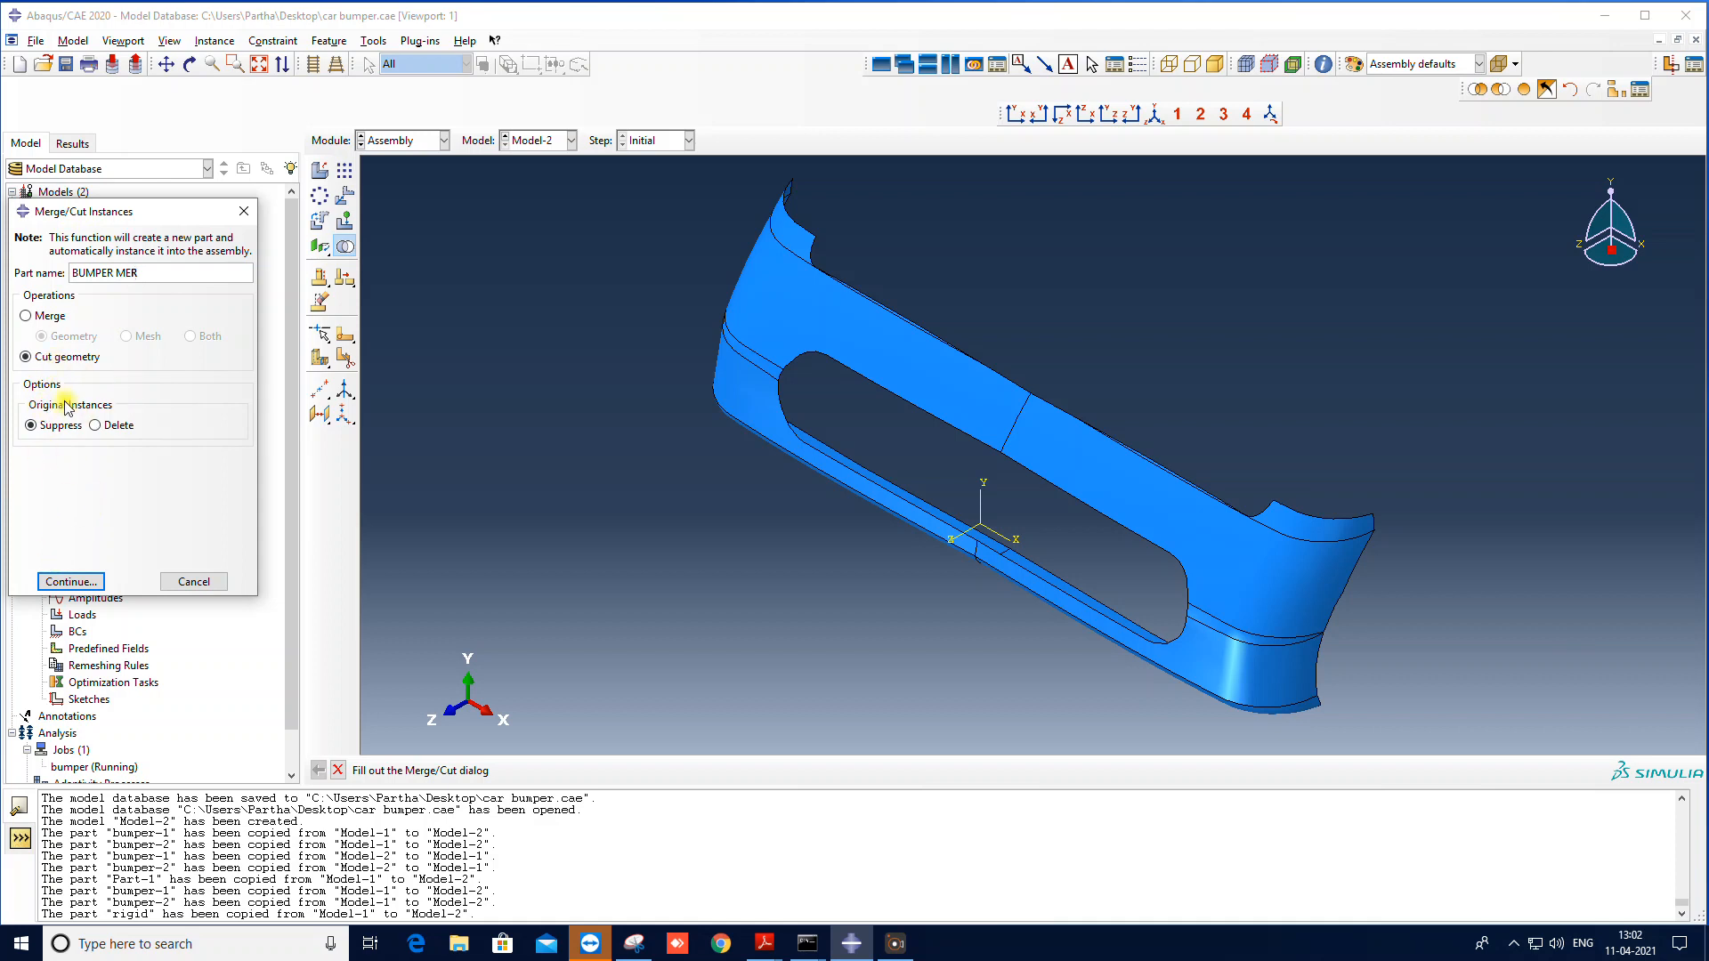
click(32, 317)
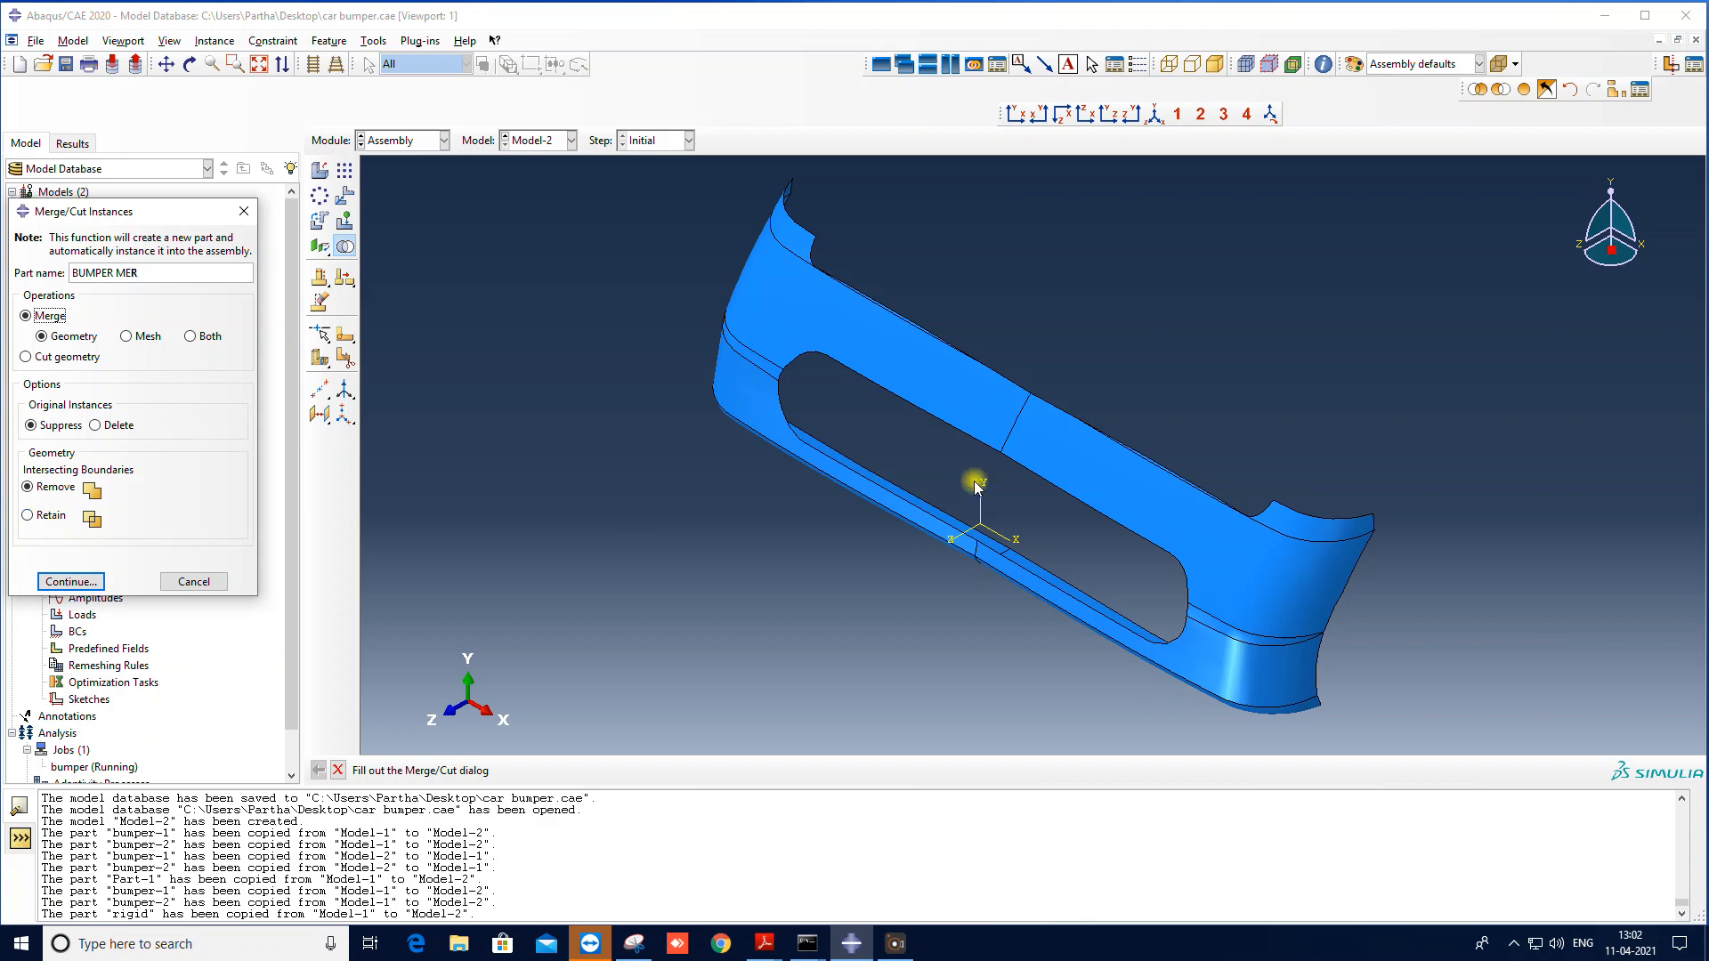
scroll(997, 450, up, 1)
scroll(997, 450, up, 2)
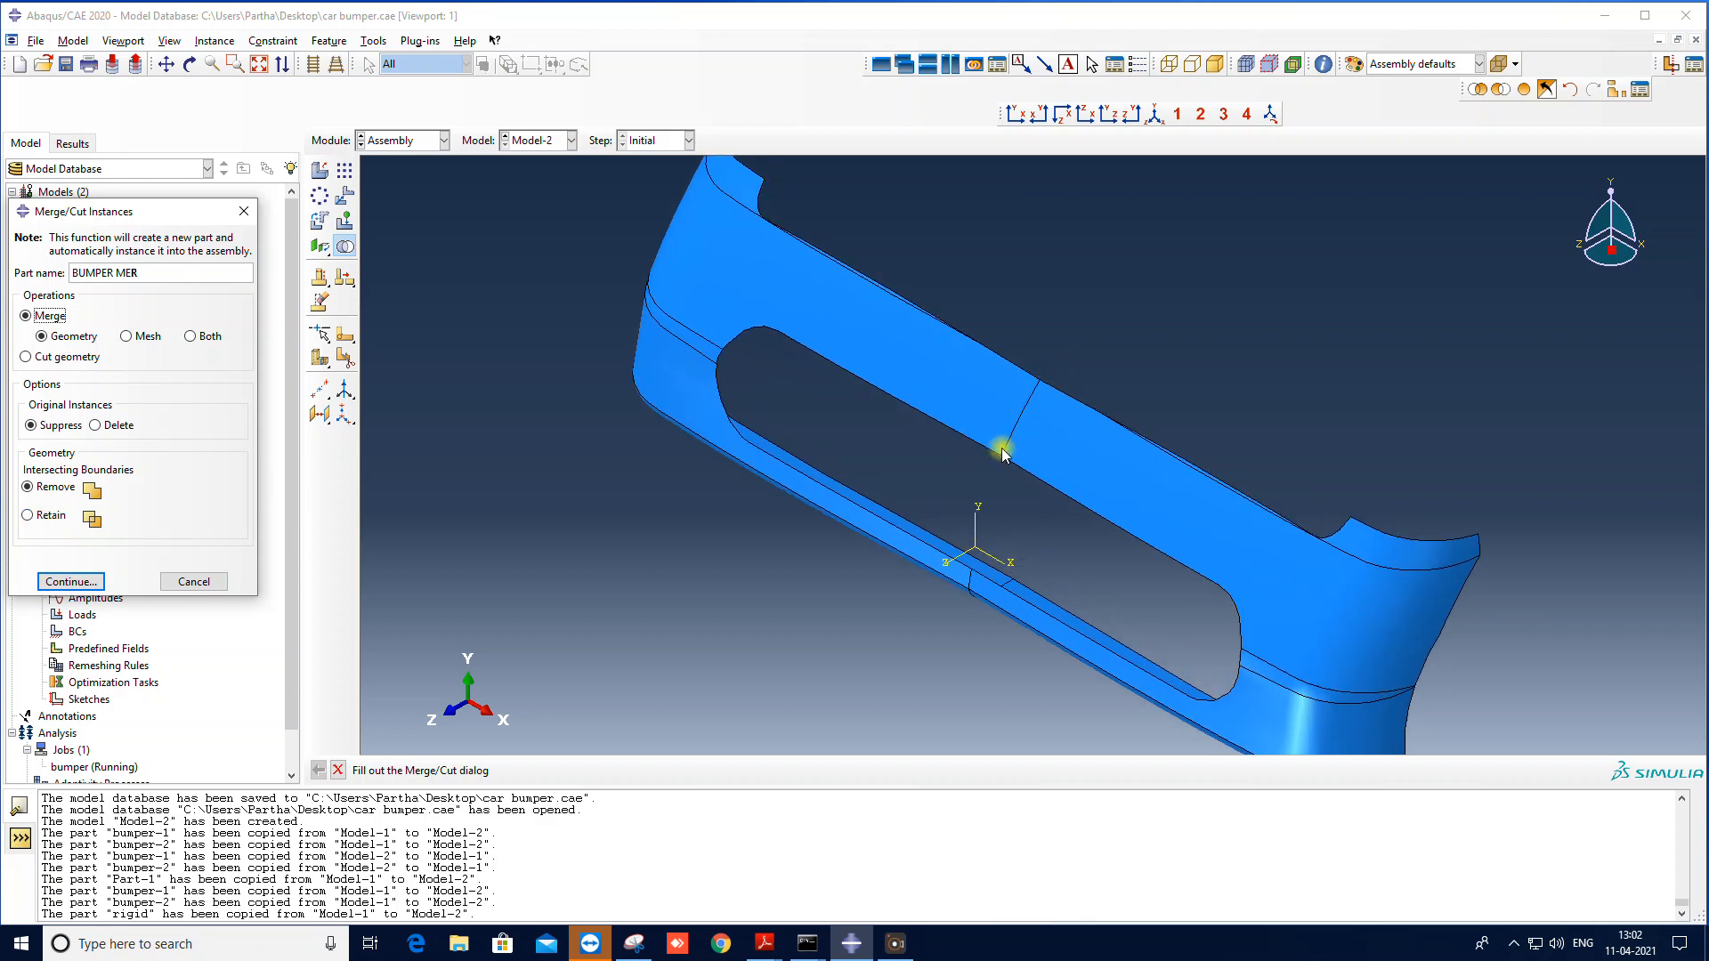
click(40, 518)
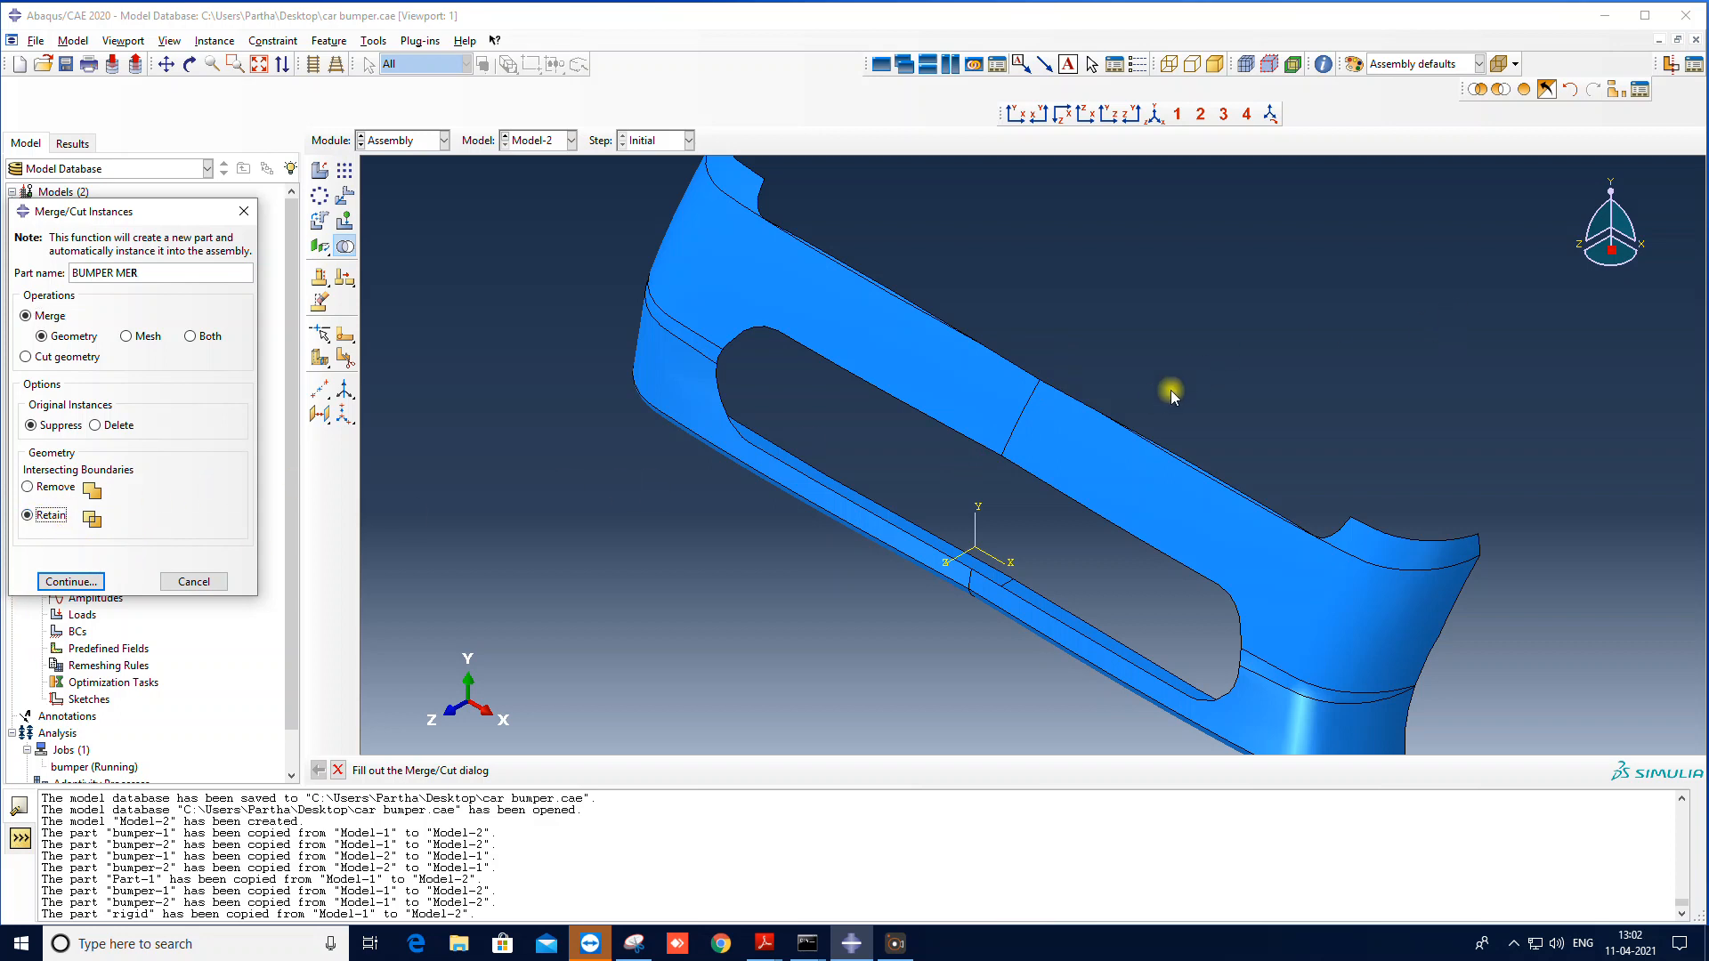
scroll(1033, 405, up, 3)
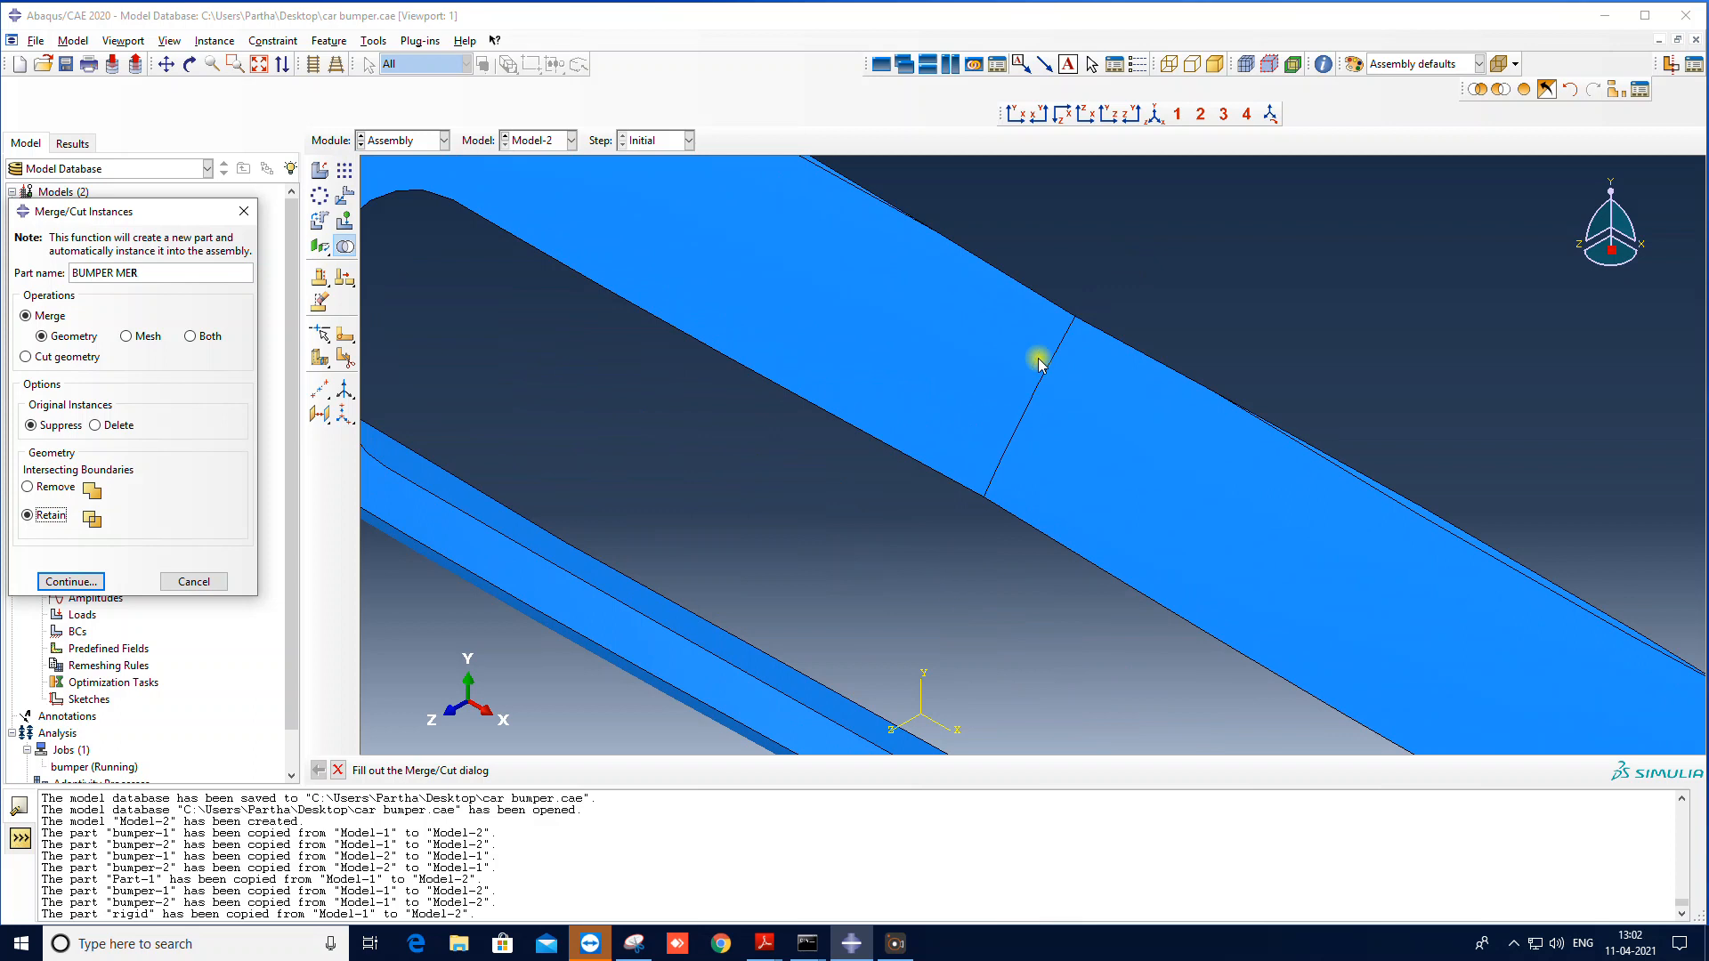
scroll(970, 409, down, 3)
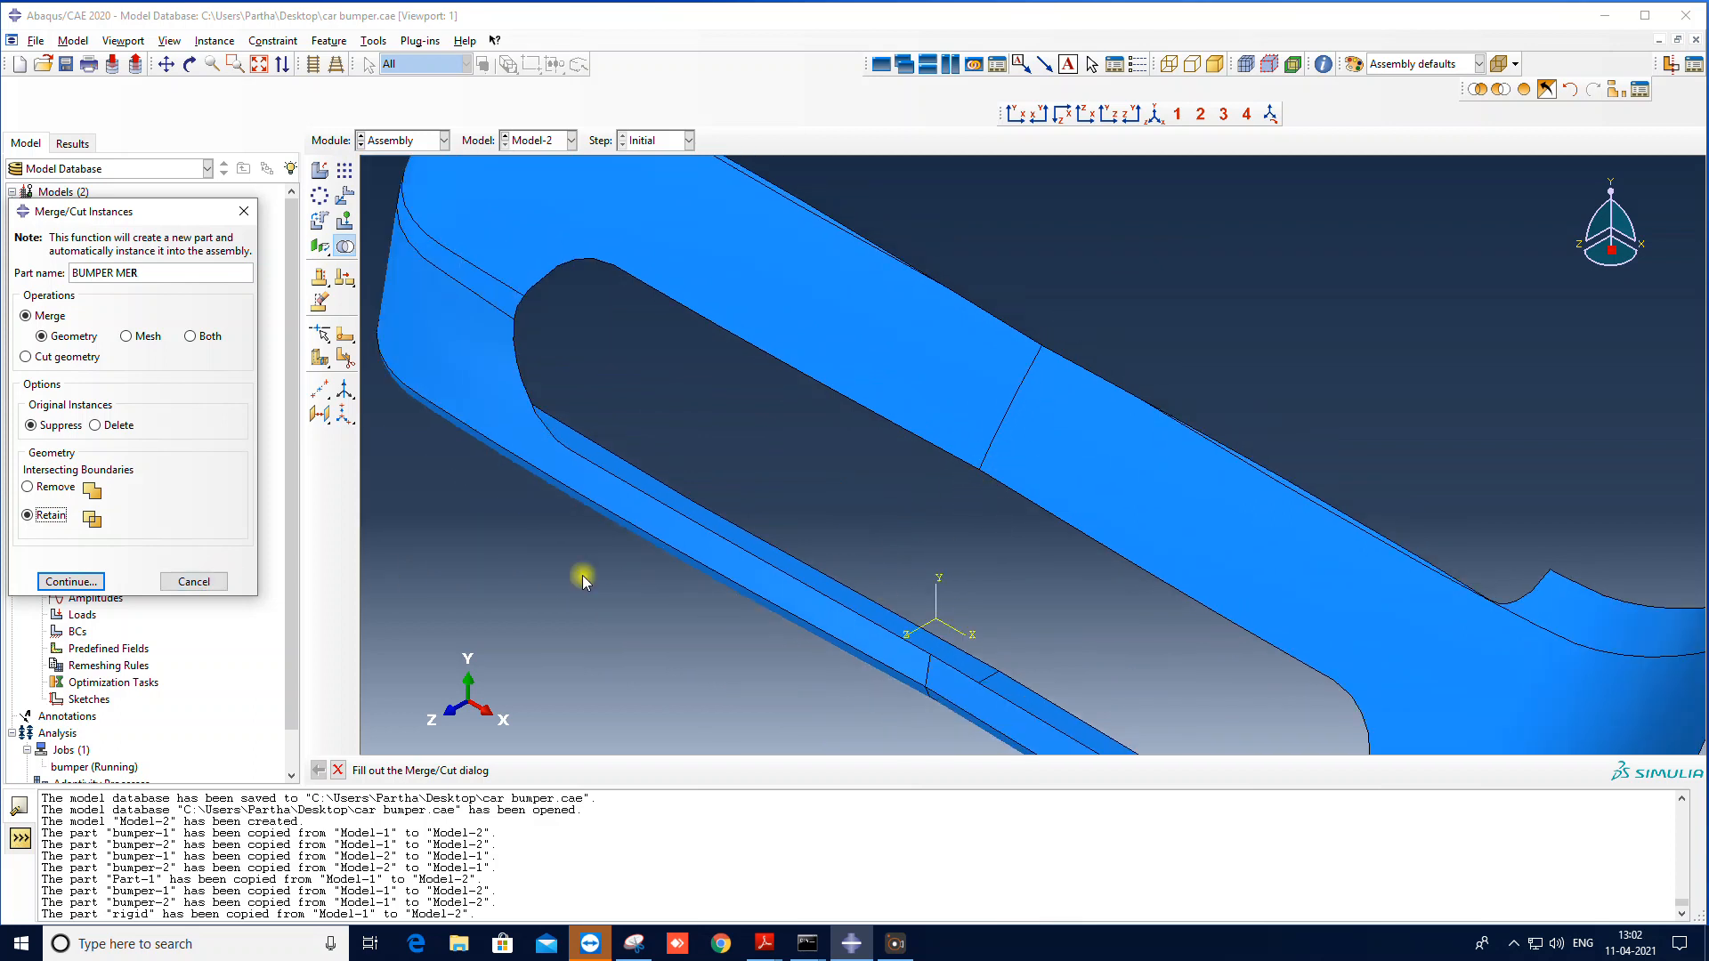
scroll(816, 531, down, 2)
click(54, 490)
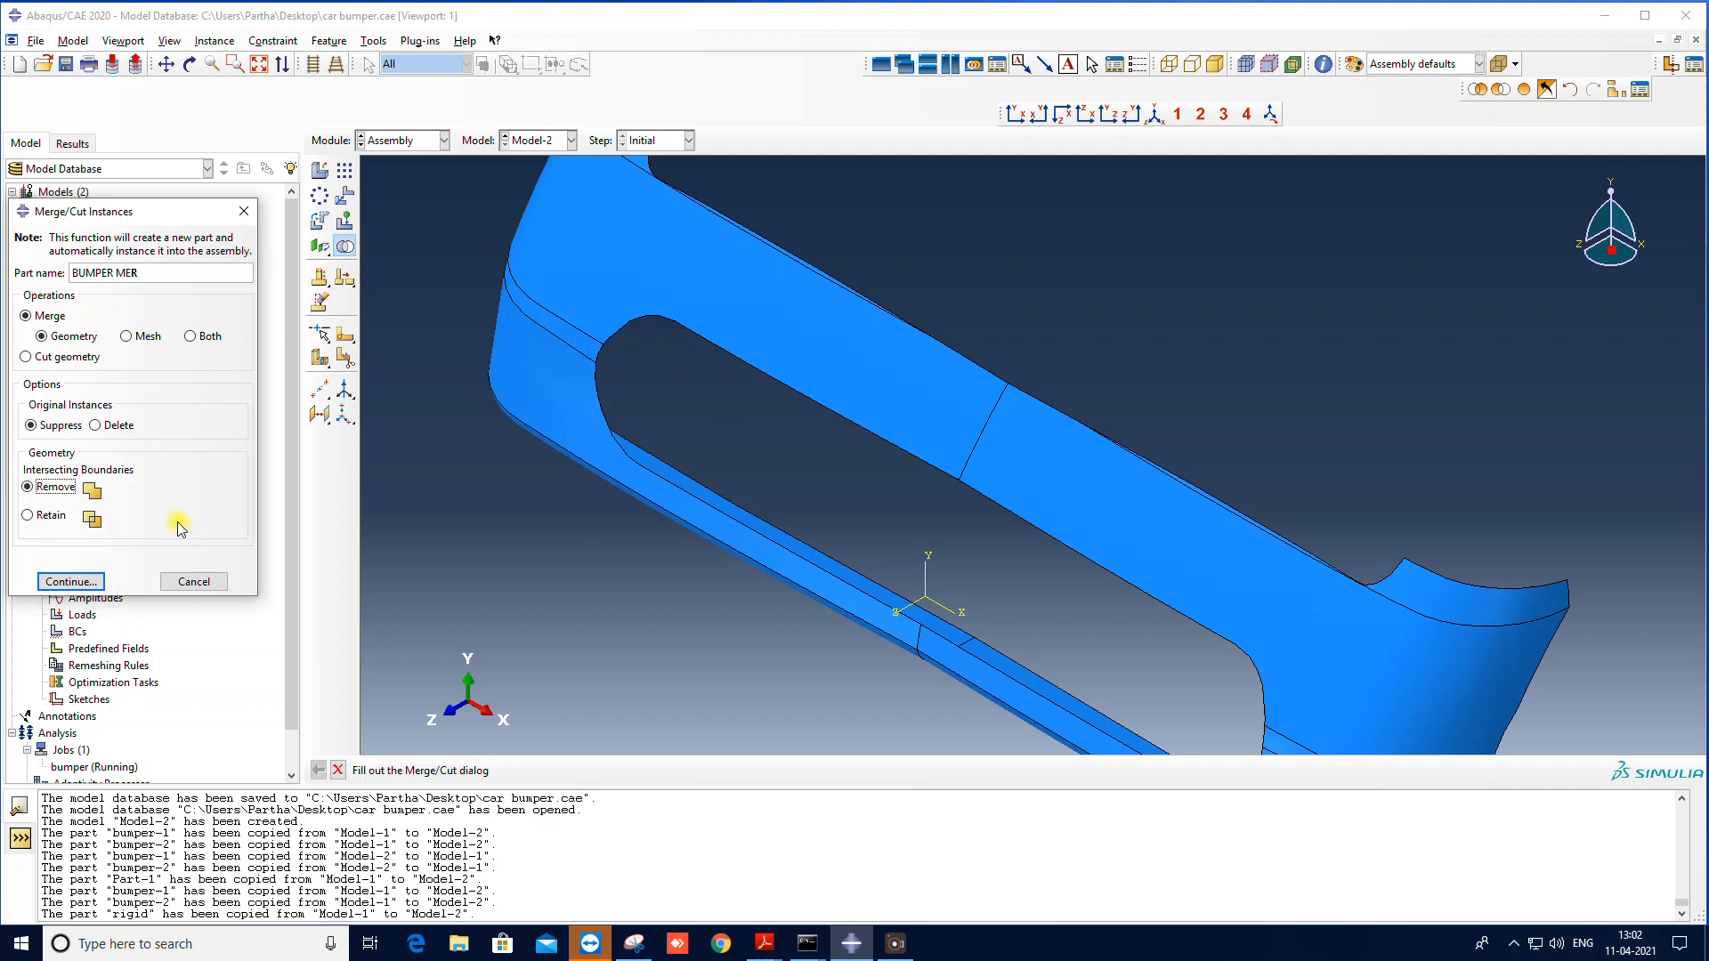
click(27, 516)
click(78, 583)
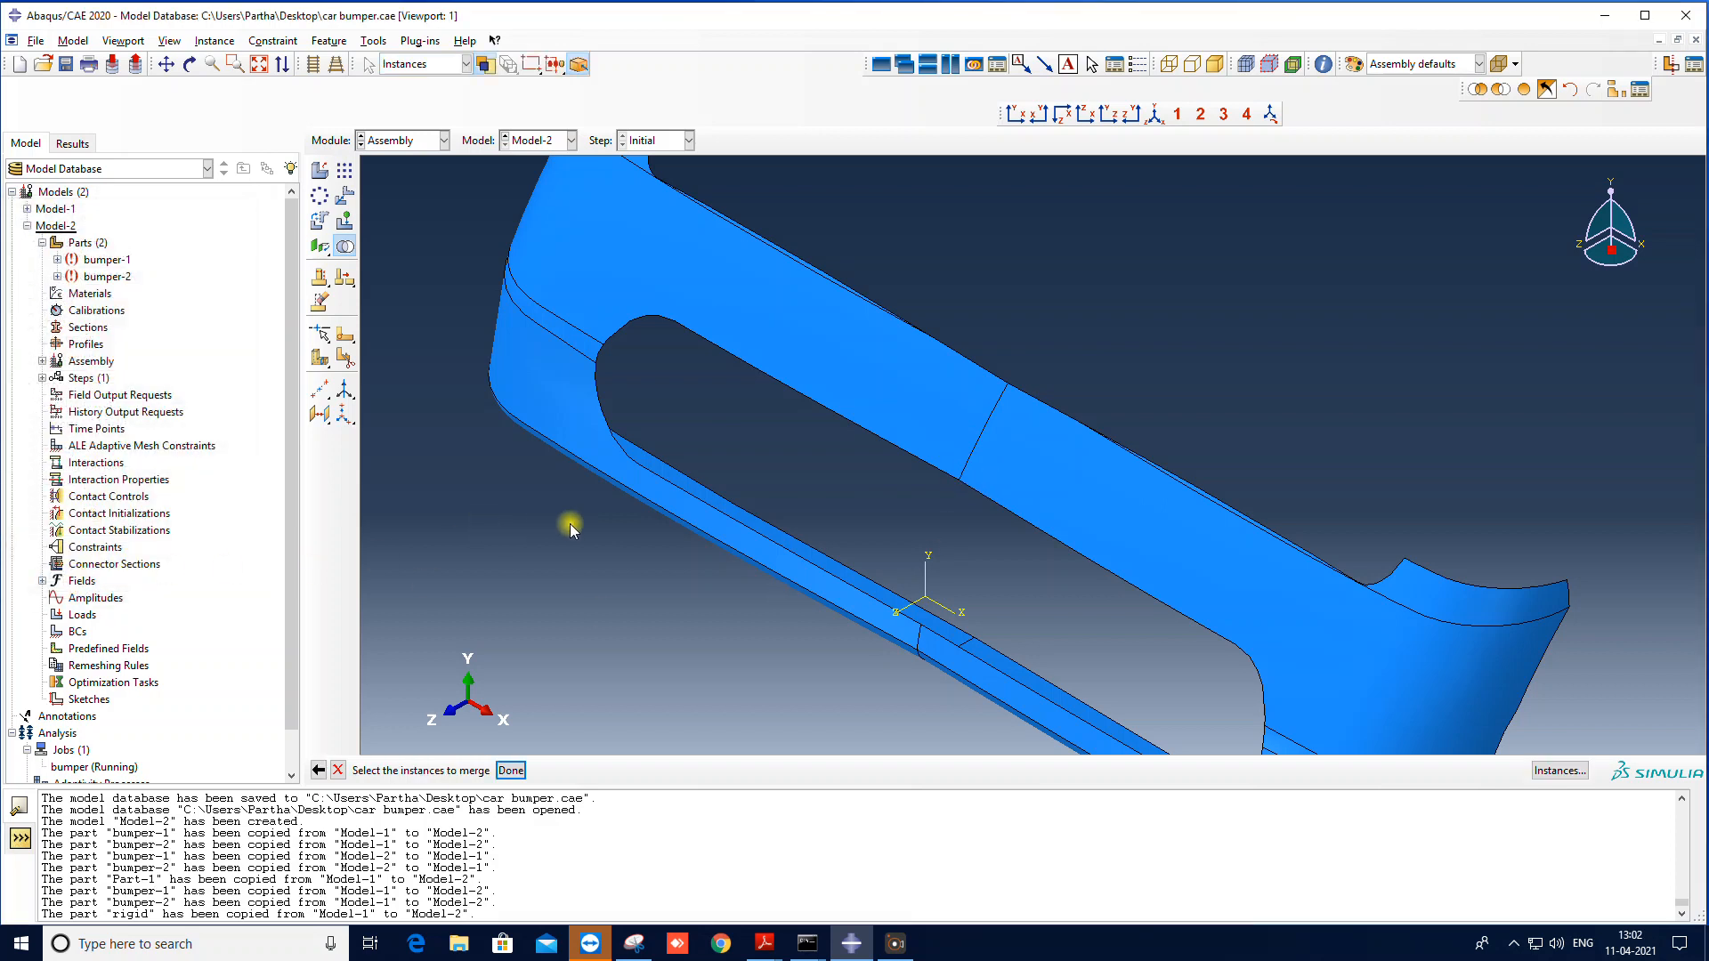
Step: Merge both bumper instances into the single new part
scroll(570, 523, down, 3)
drag(520, 301, 1033, 703)
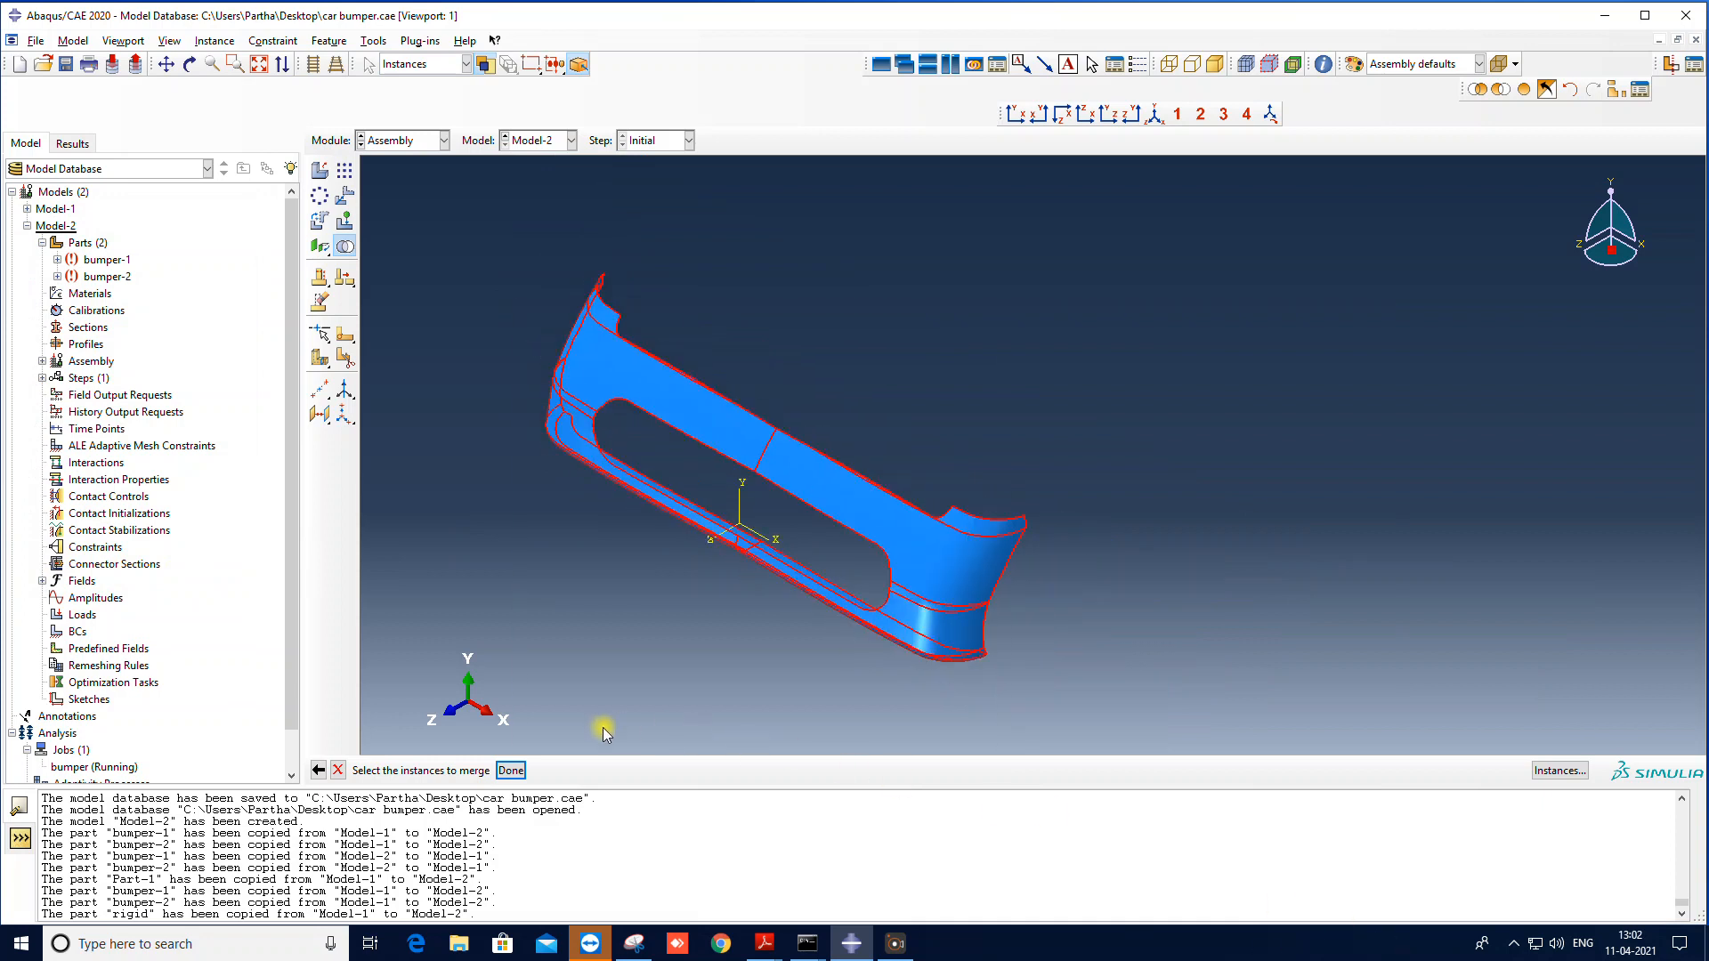
click(513, 771)
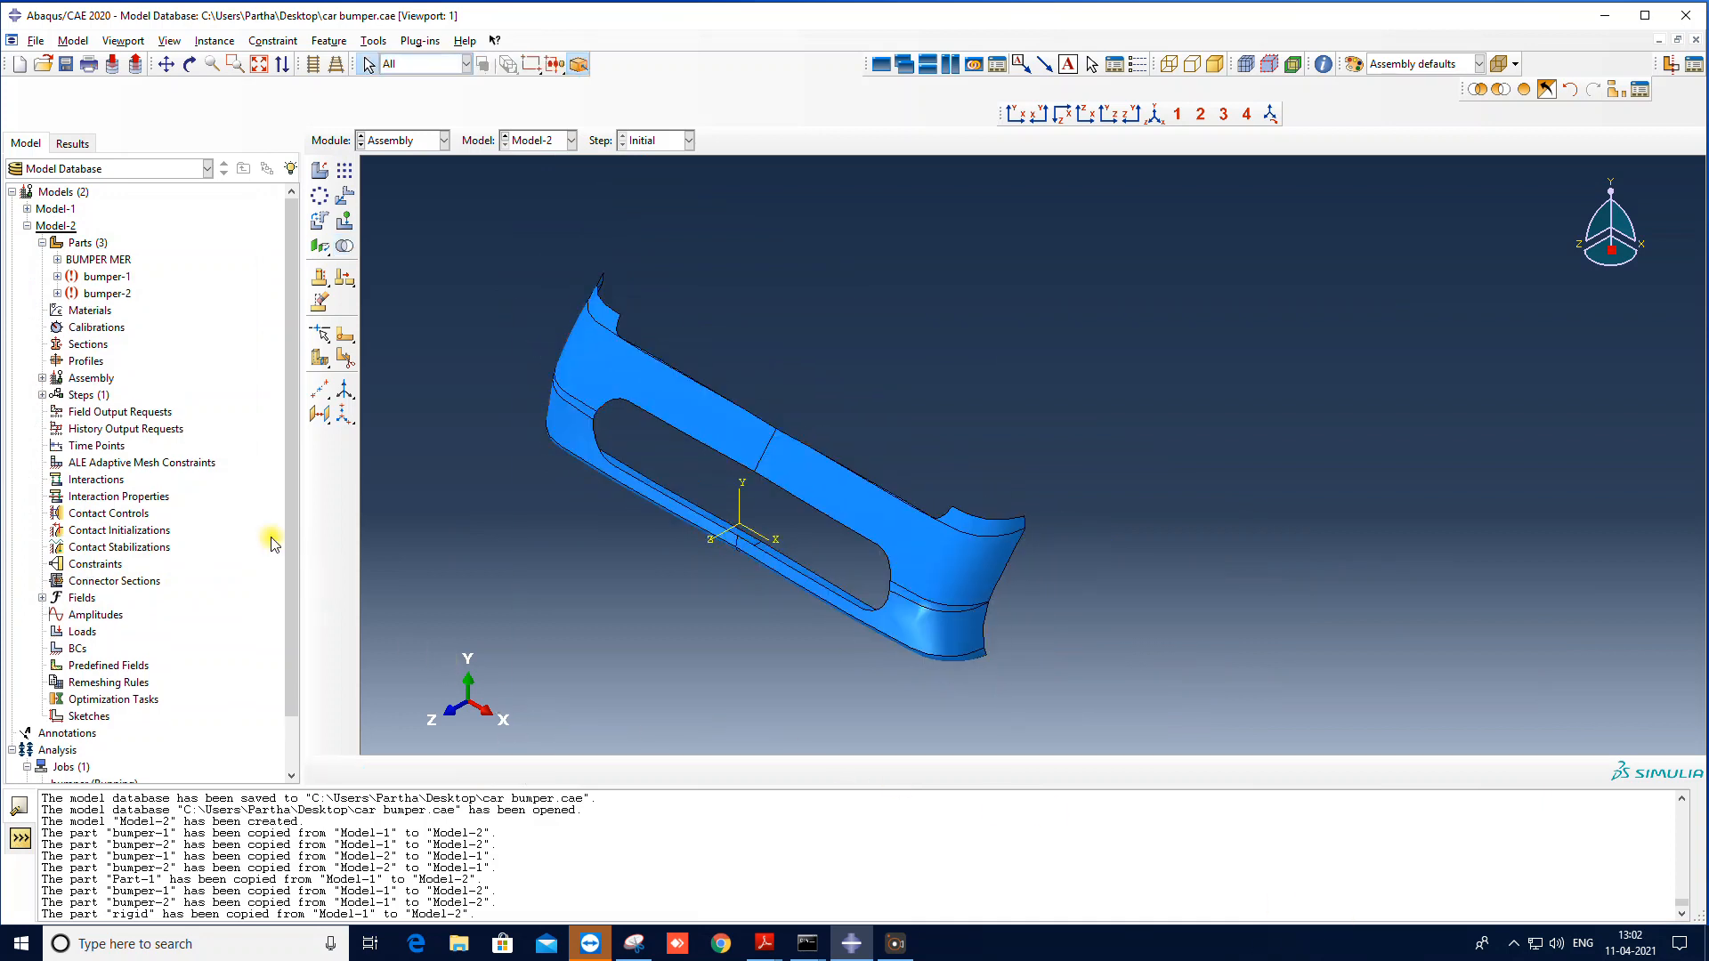
Step: Display the merged BUMPER MER part in the Part module
click(89, 259)
click(426, 141)
click(427, 165)
click(663, 141)
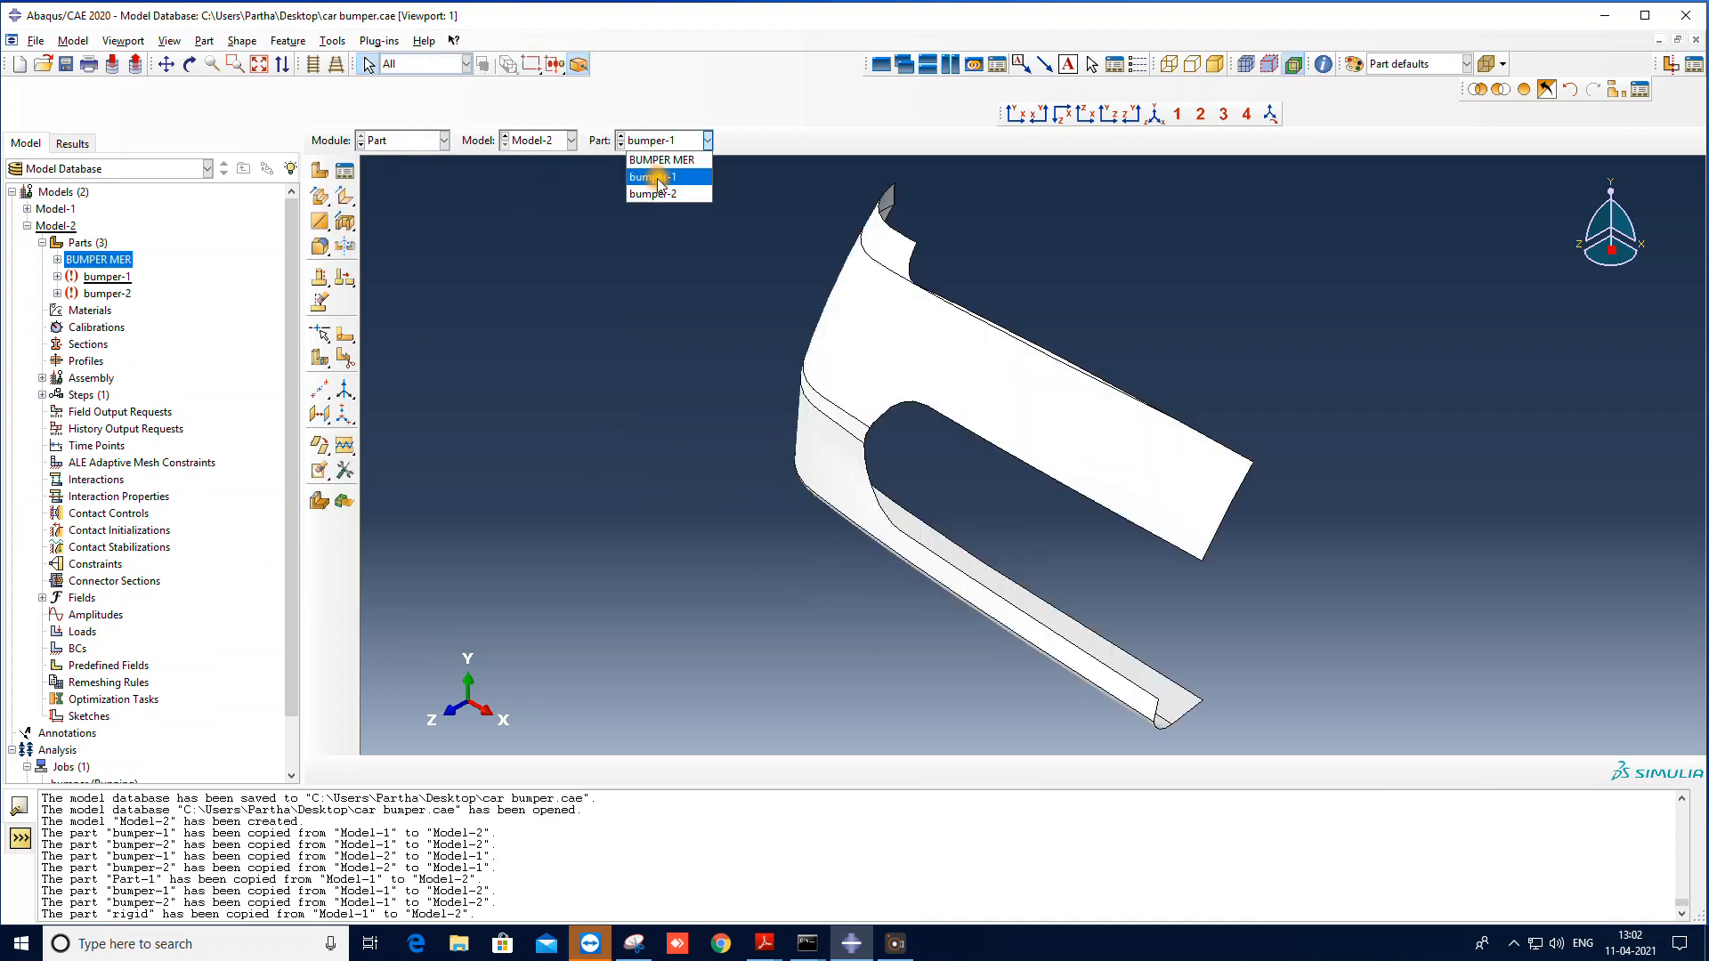
click(699, 189)
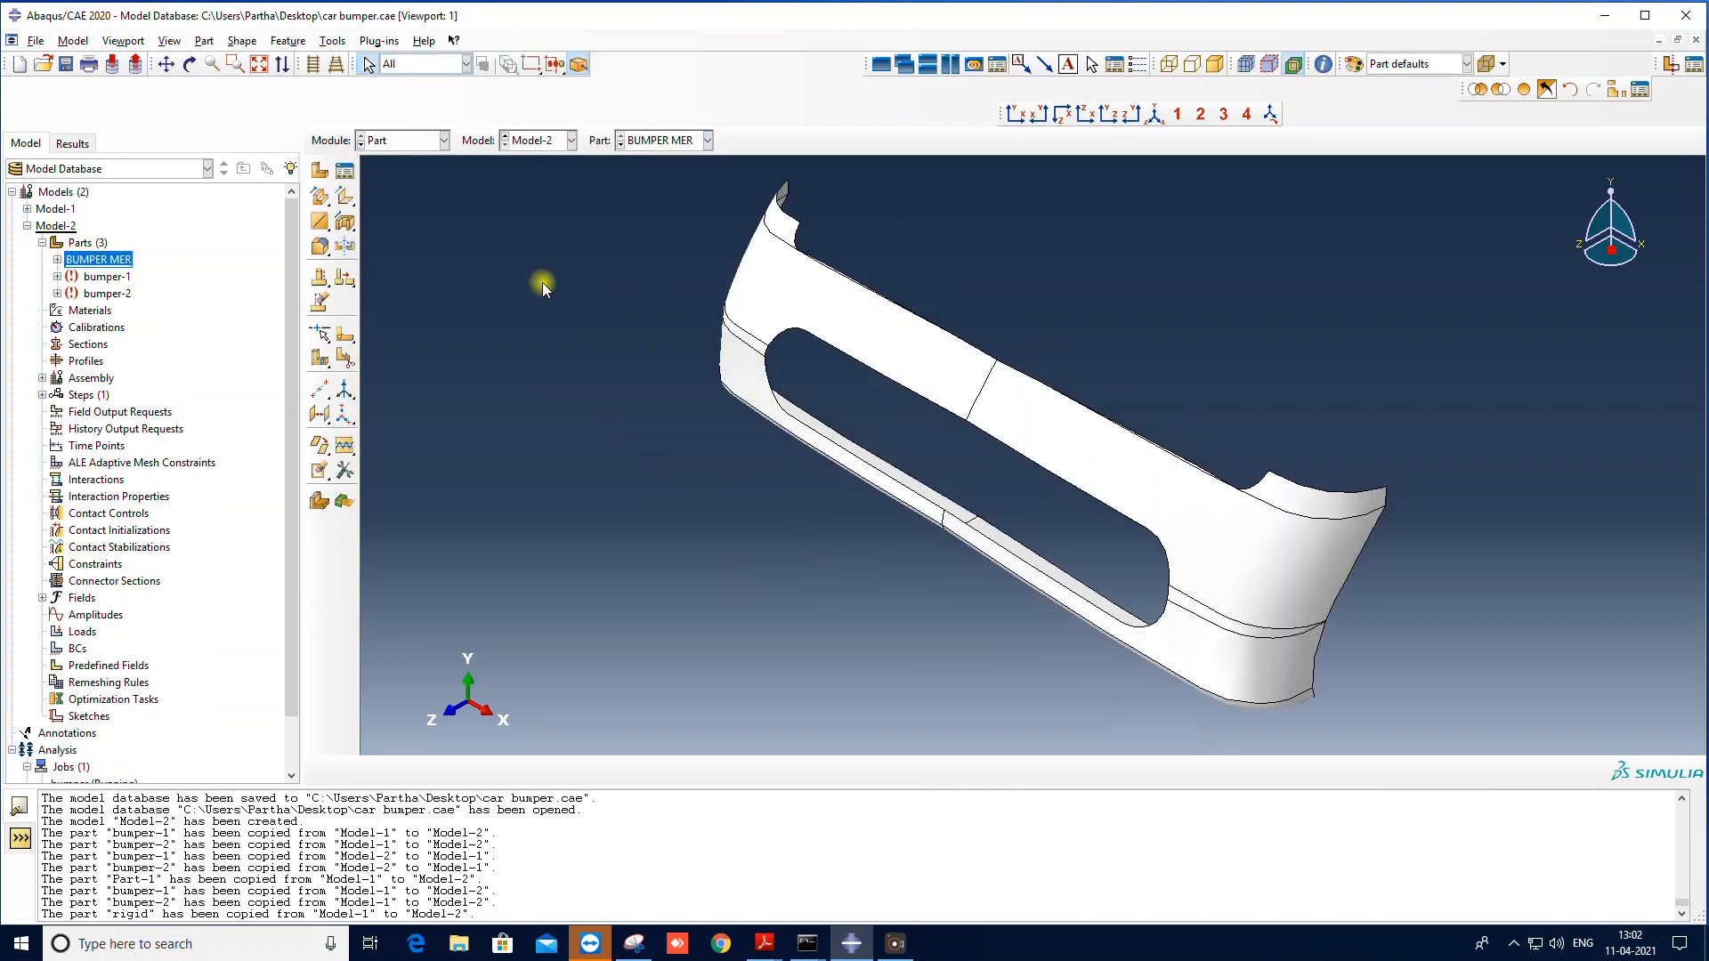
Step: Delete the suppressed bumper-1-1 and bumper-2-1 instances from the assembly and fit the merged bumper in isometric view
click(426, 140)
click(409, 190)
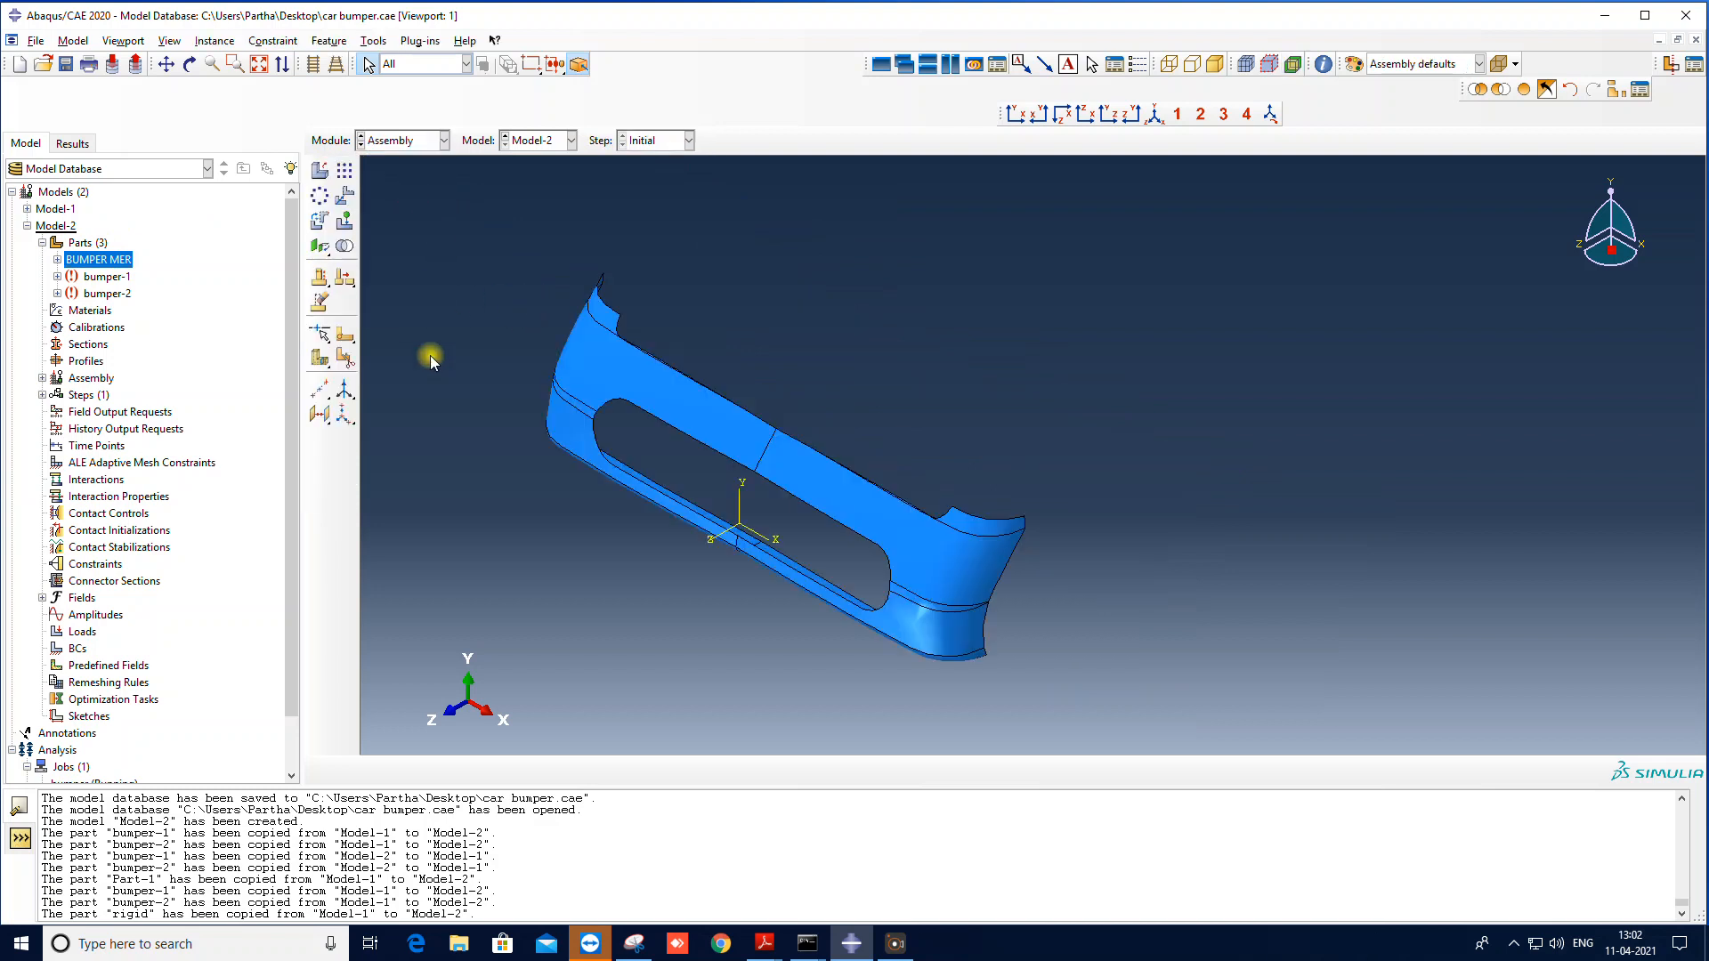
click(42, 379)
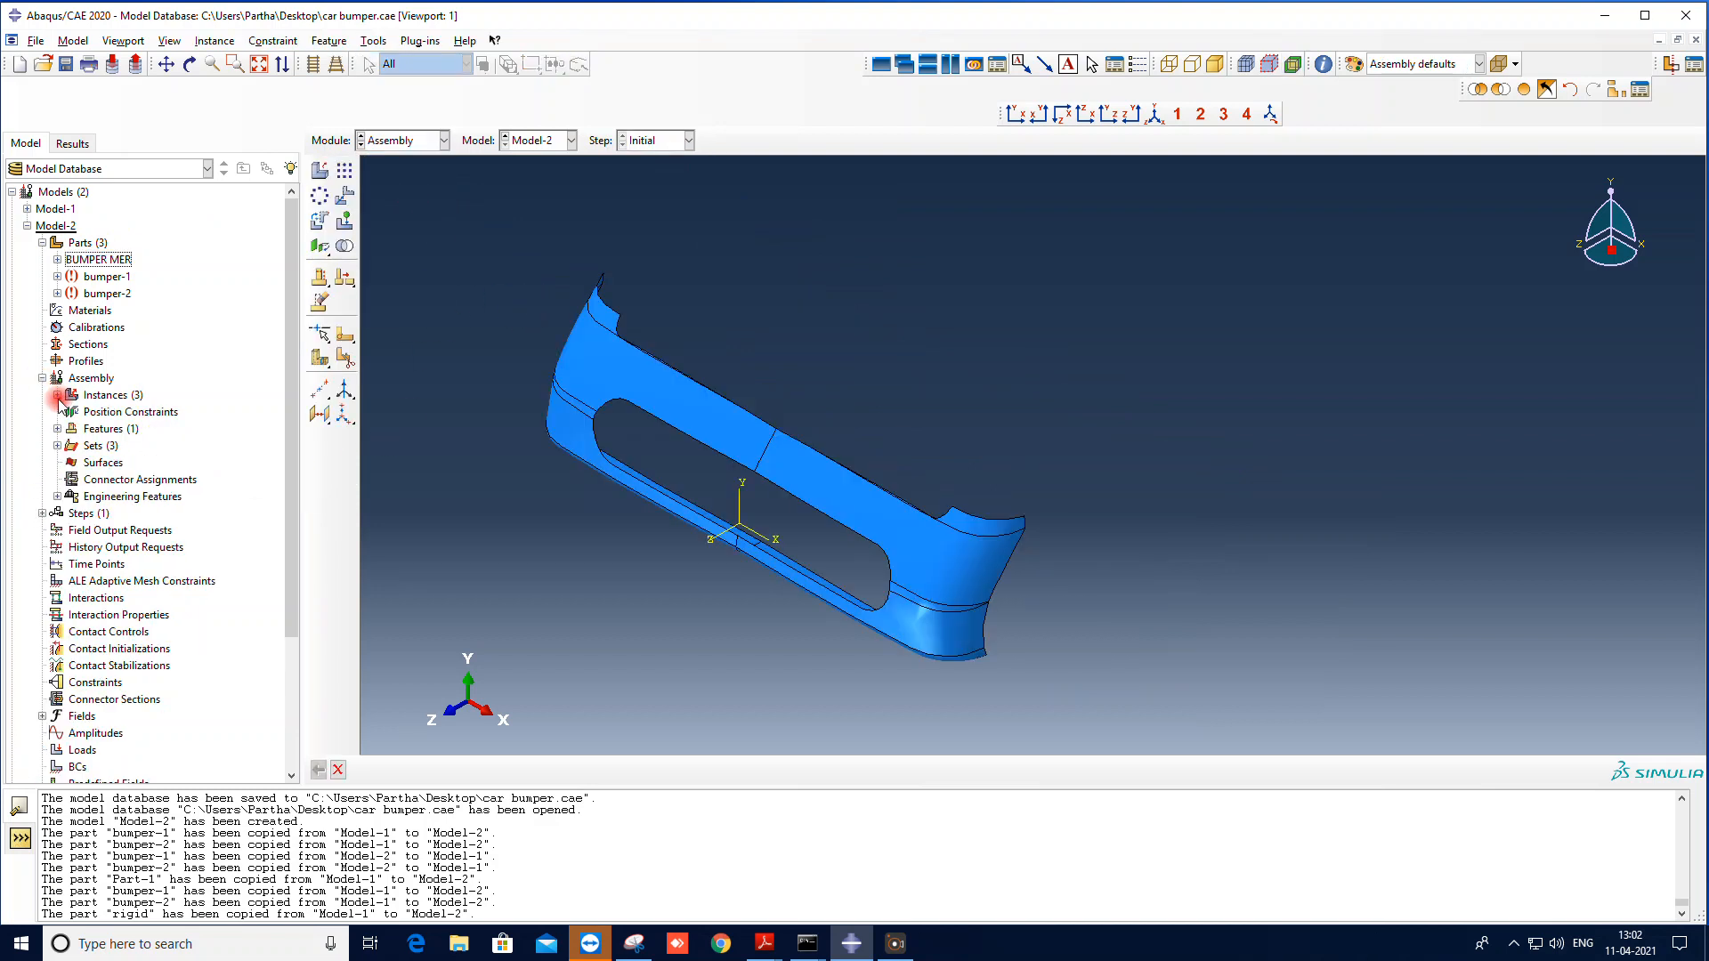
click(57, 395)
click(120, 445)
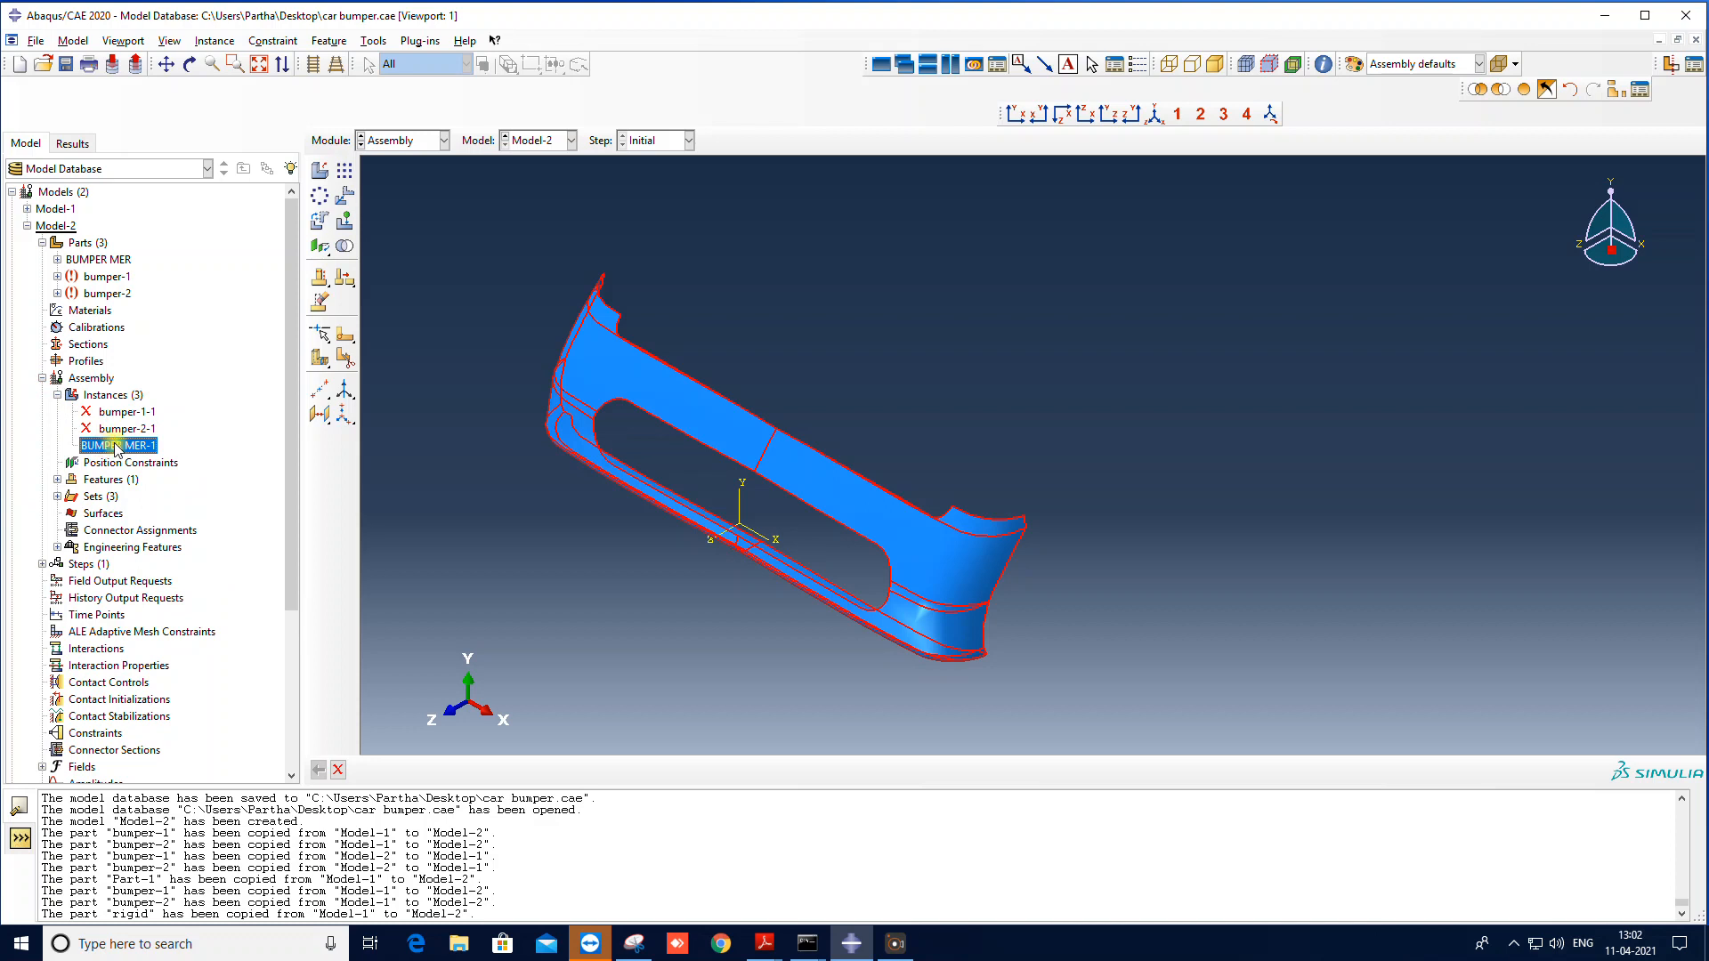
click(122, 430)
ctrl+click(124, 412)
right_click(125, 412)
key(Escape)
click(797, 492)
click(1273, 116)
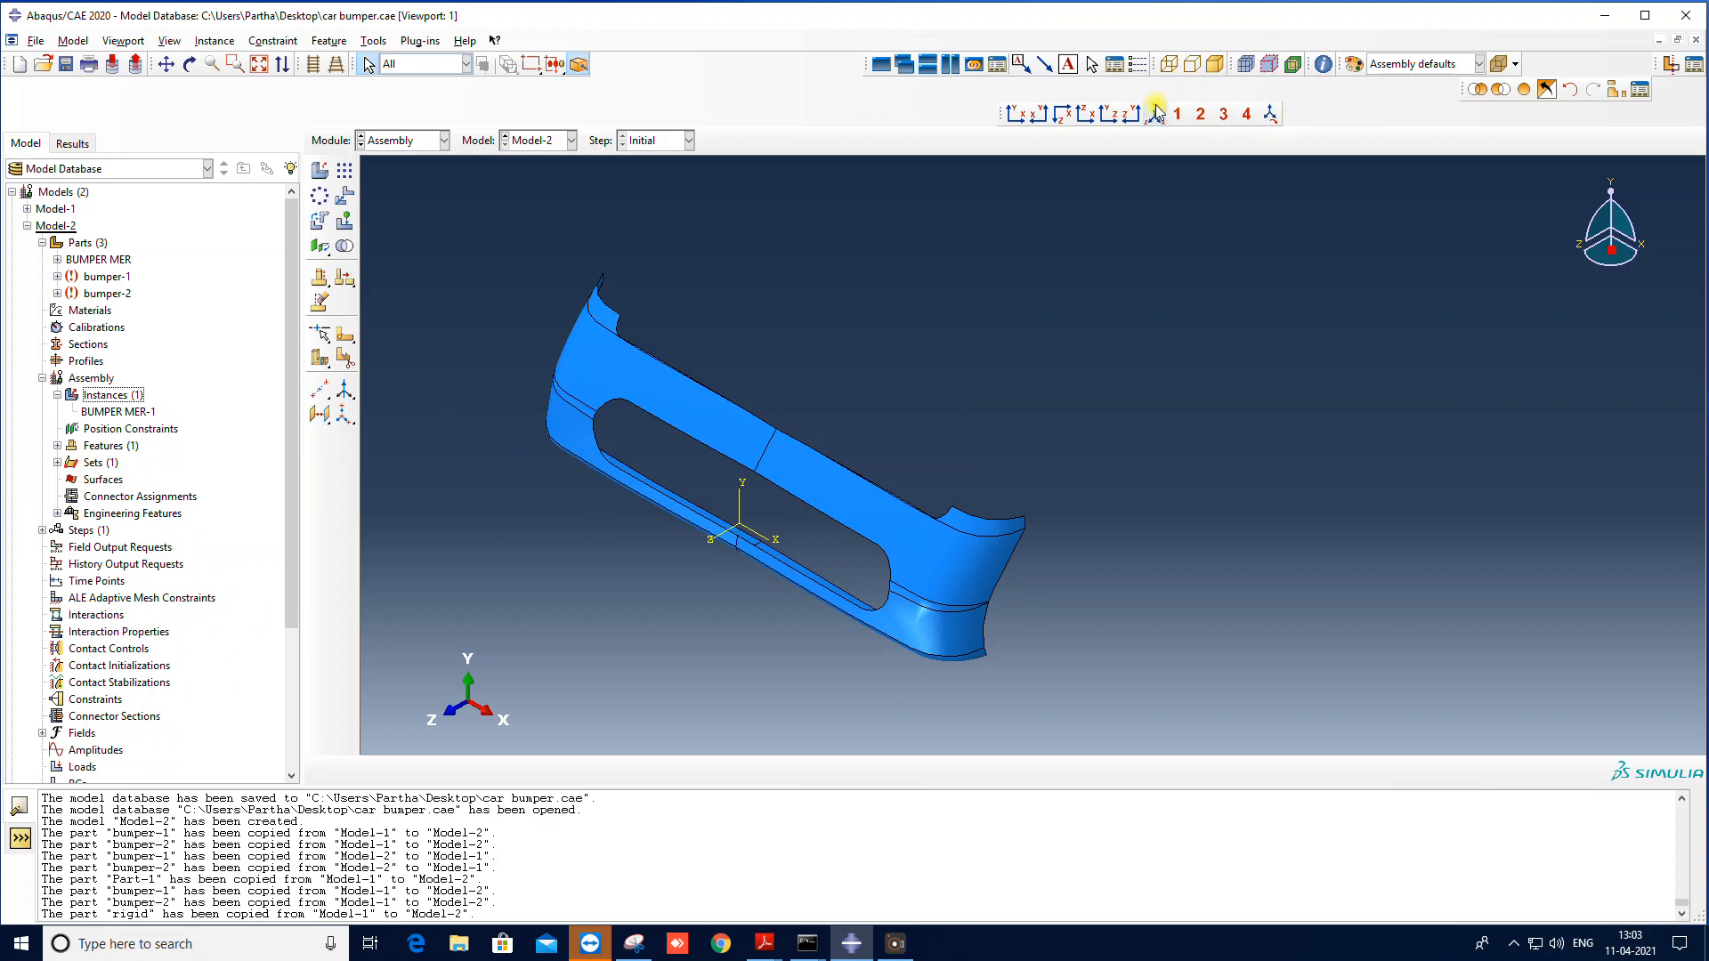
Step: Switch to the Mesh module, set the BUMPER MER part as the mesh object and start the Mesh Part command
click(414, 142)
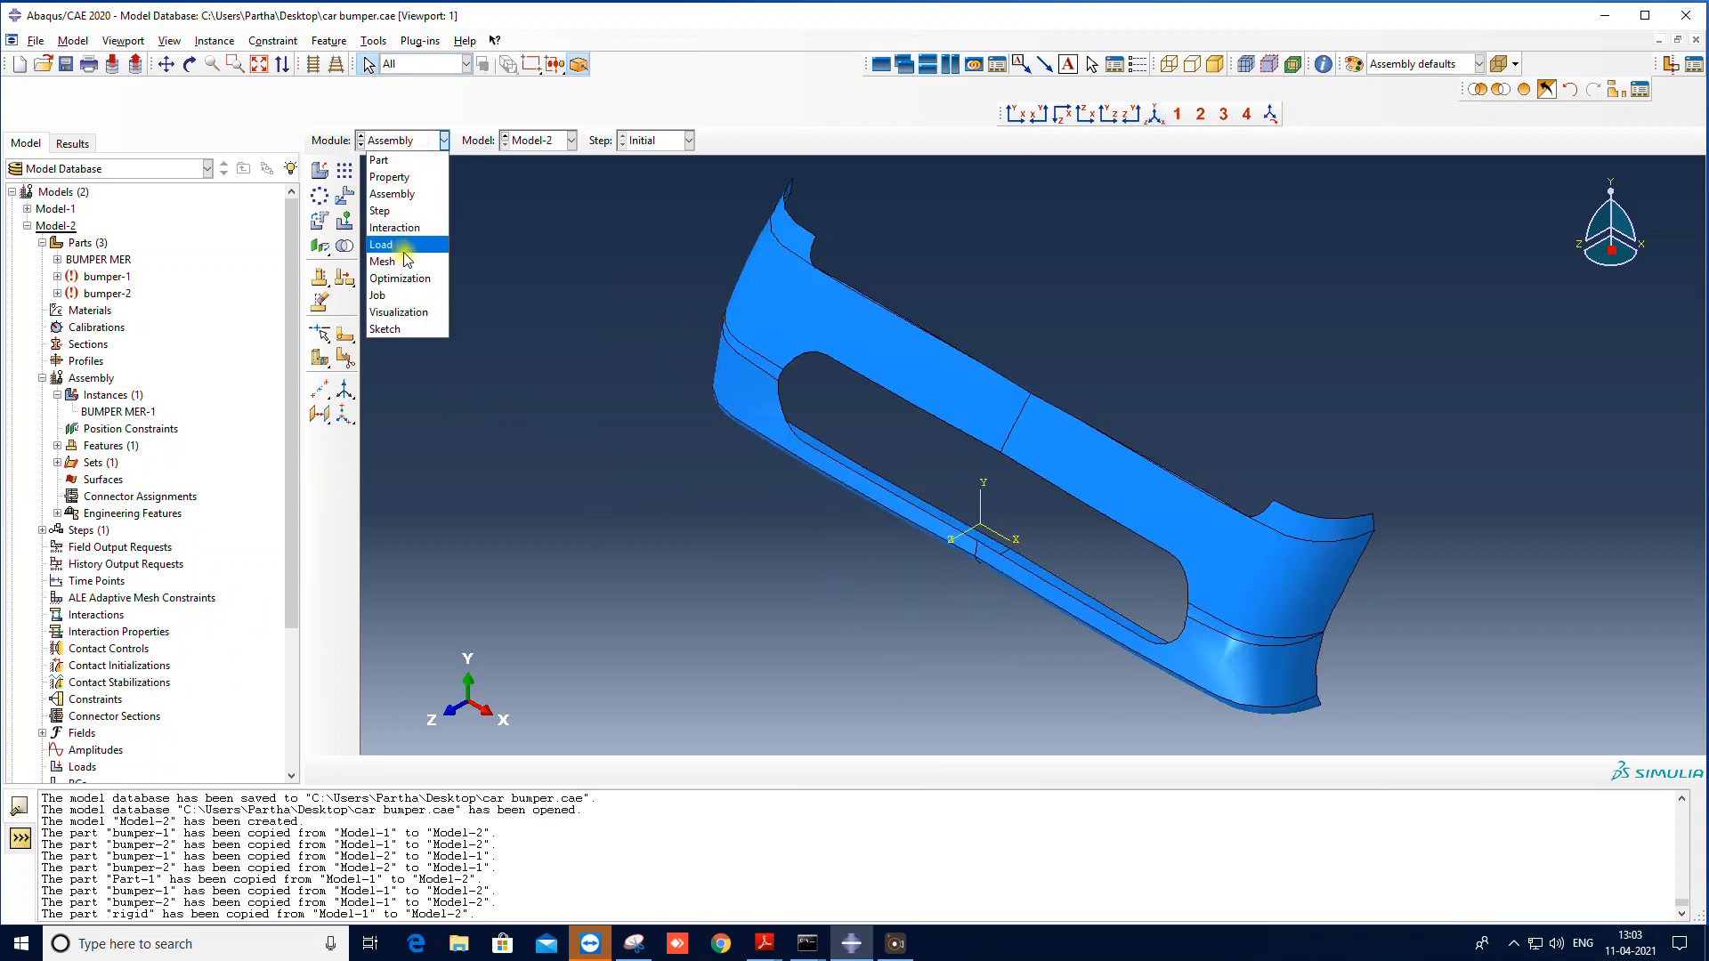
click(405, 258)
click(697, 141)
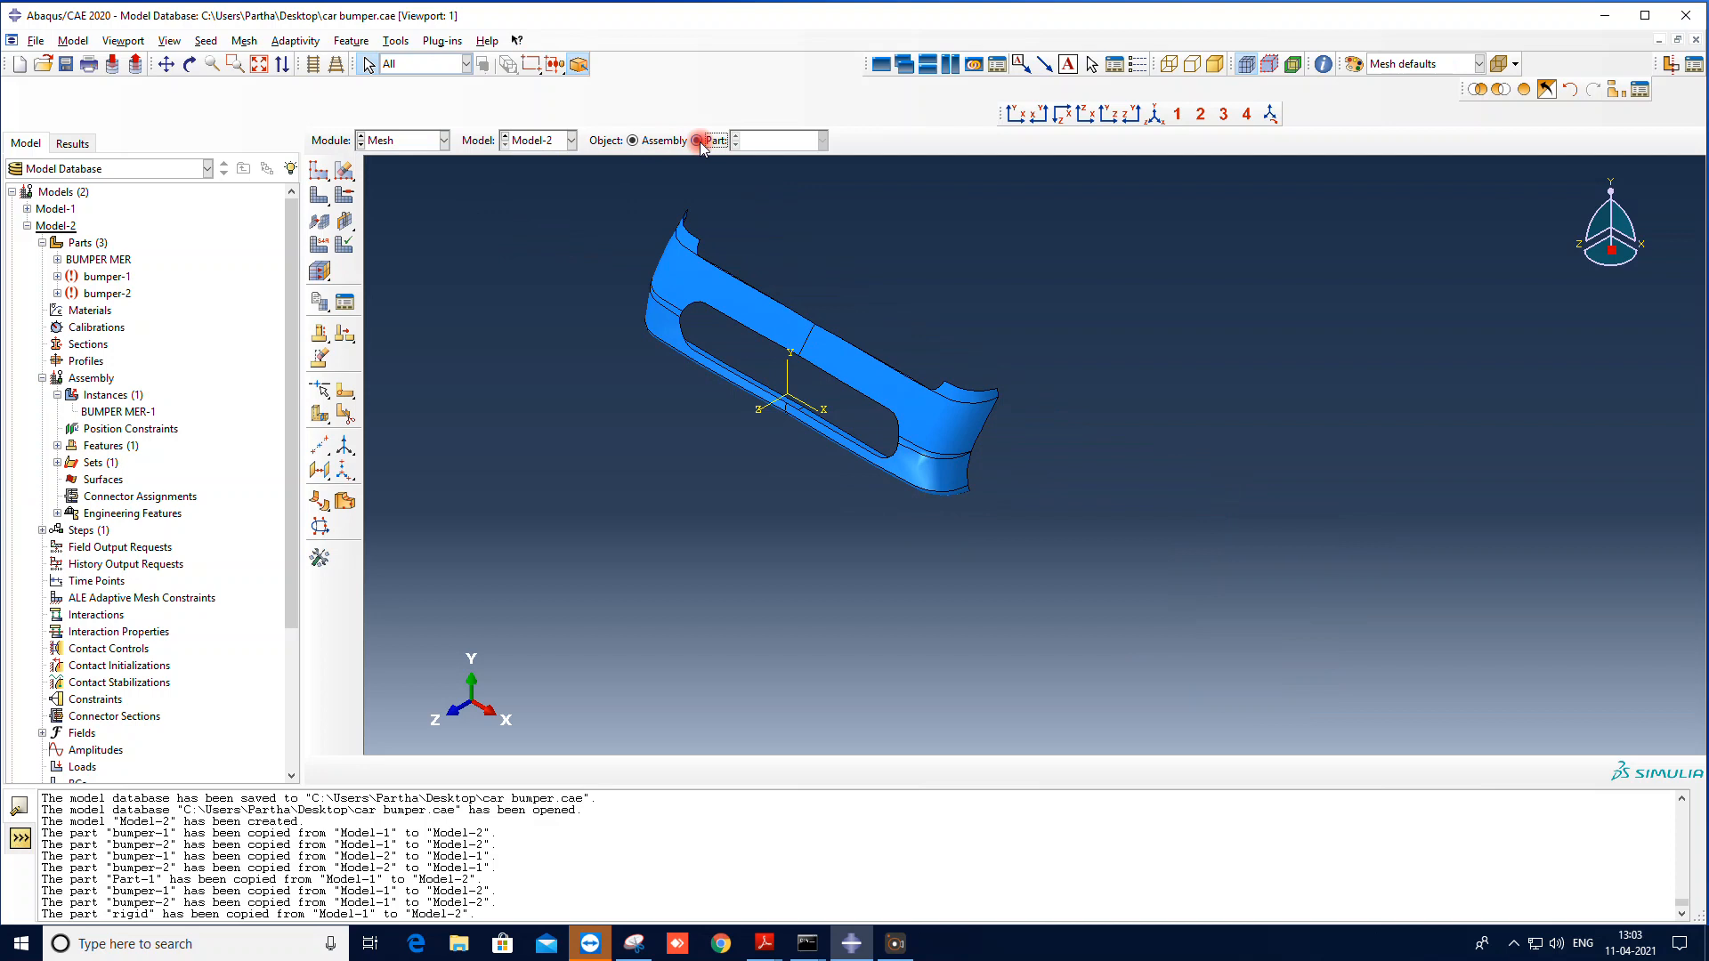
click(319, 195)
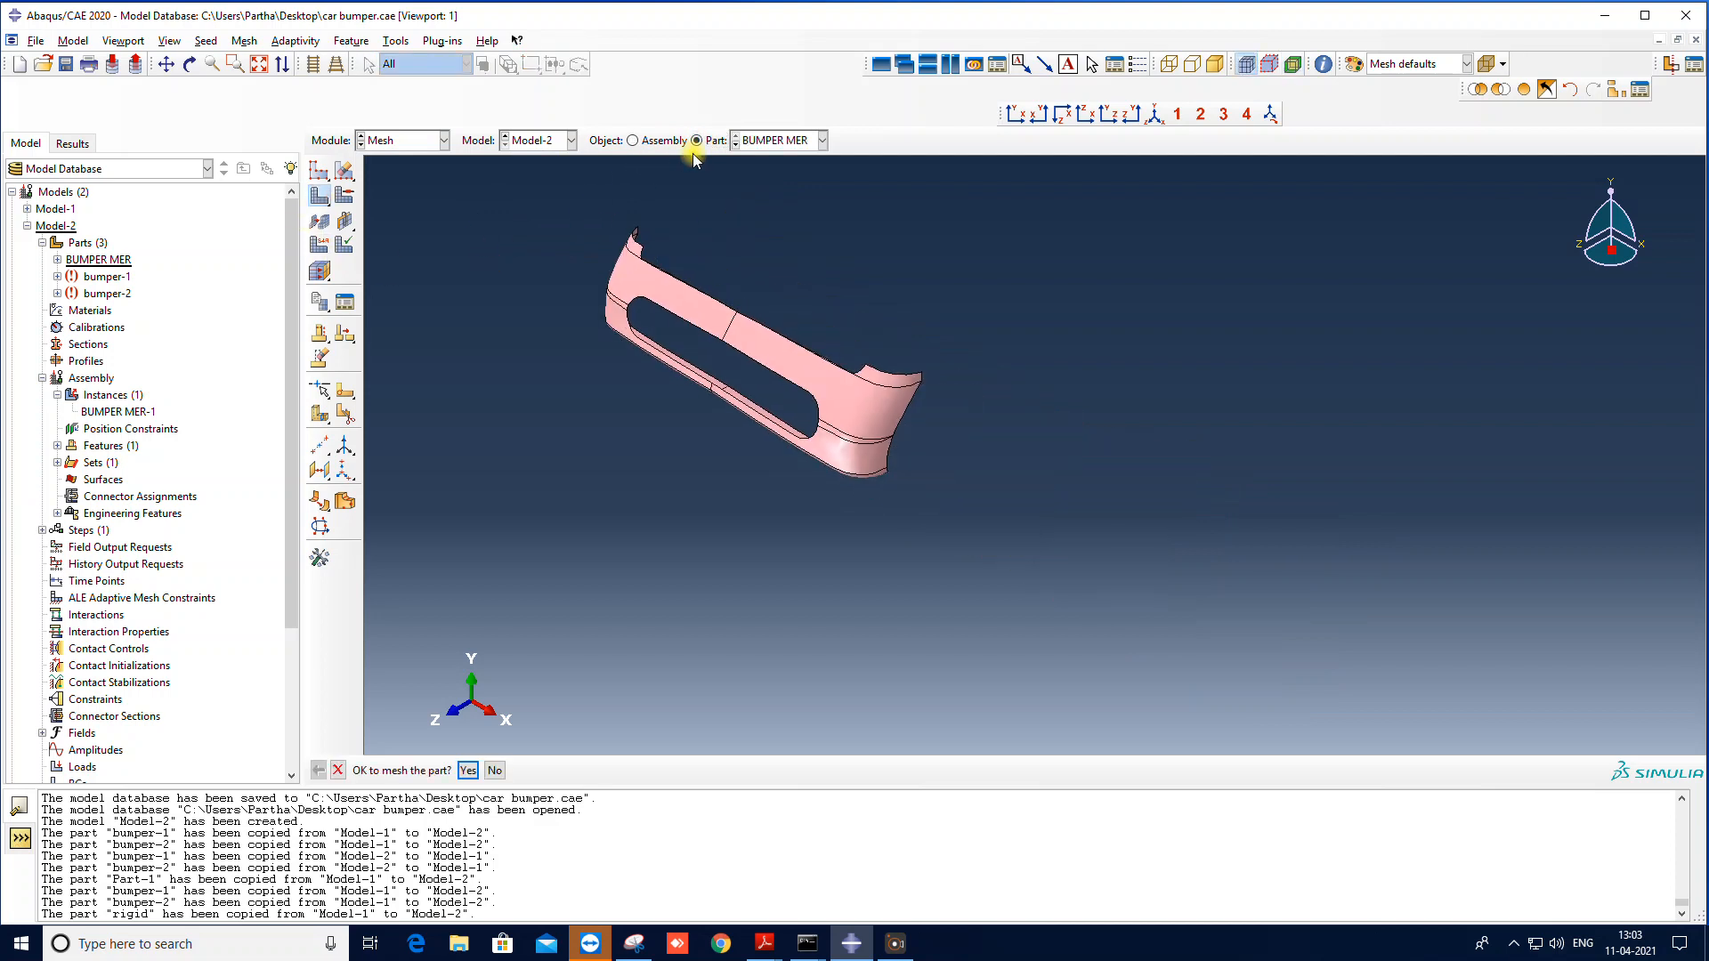
Step: Make the BUMPER MER-1 instance independent and switch the mesh object to the assembly
click(109, 411)
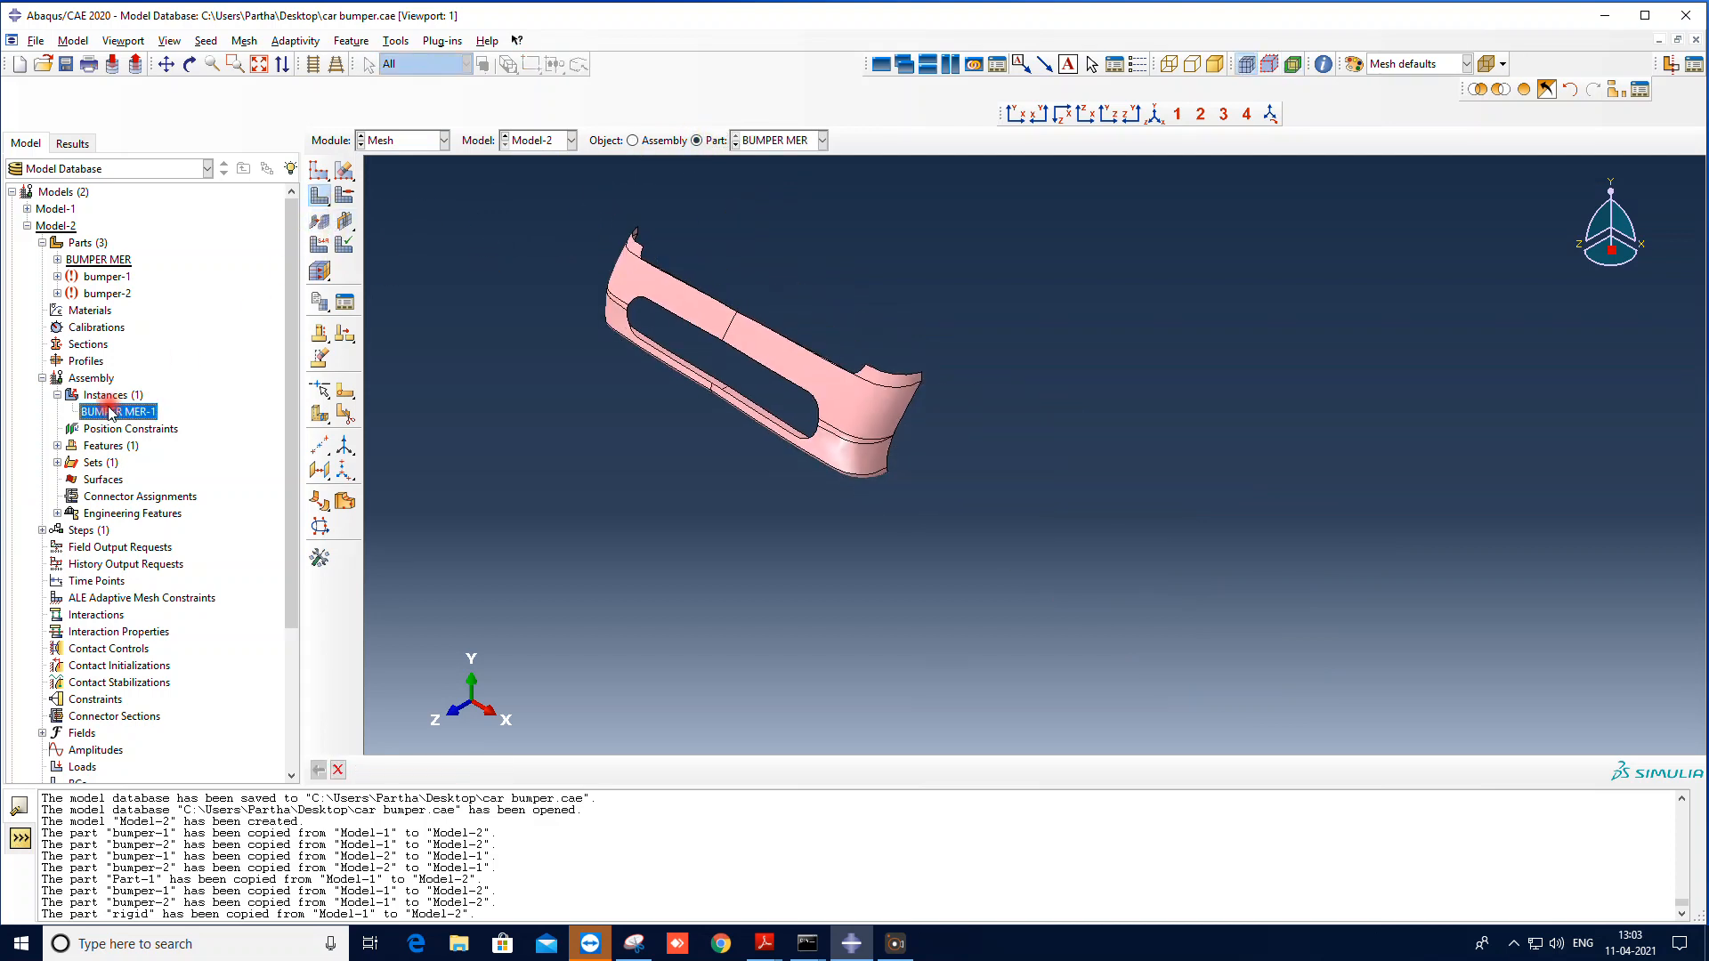
right_click(108, 412)
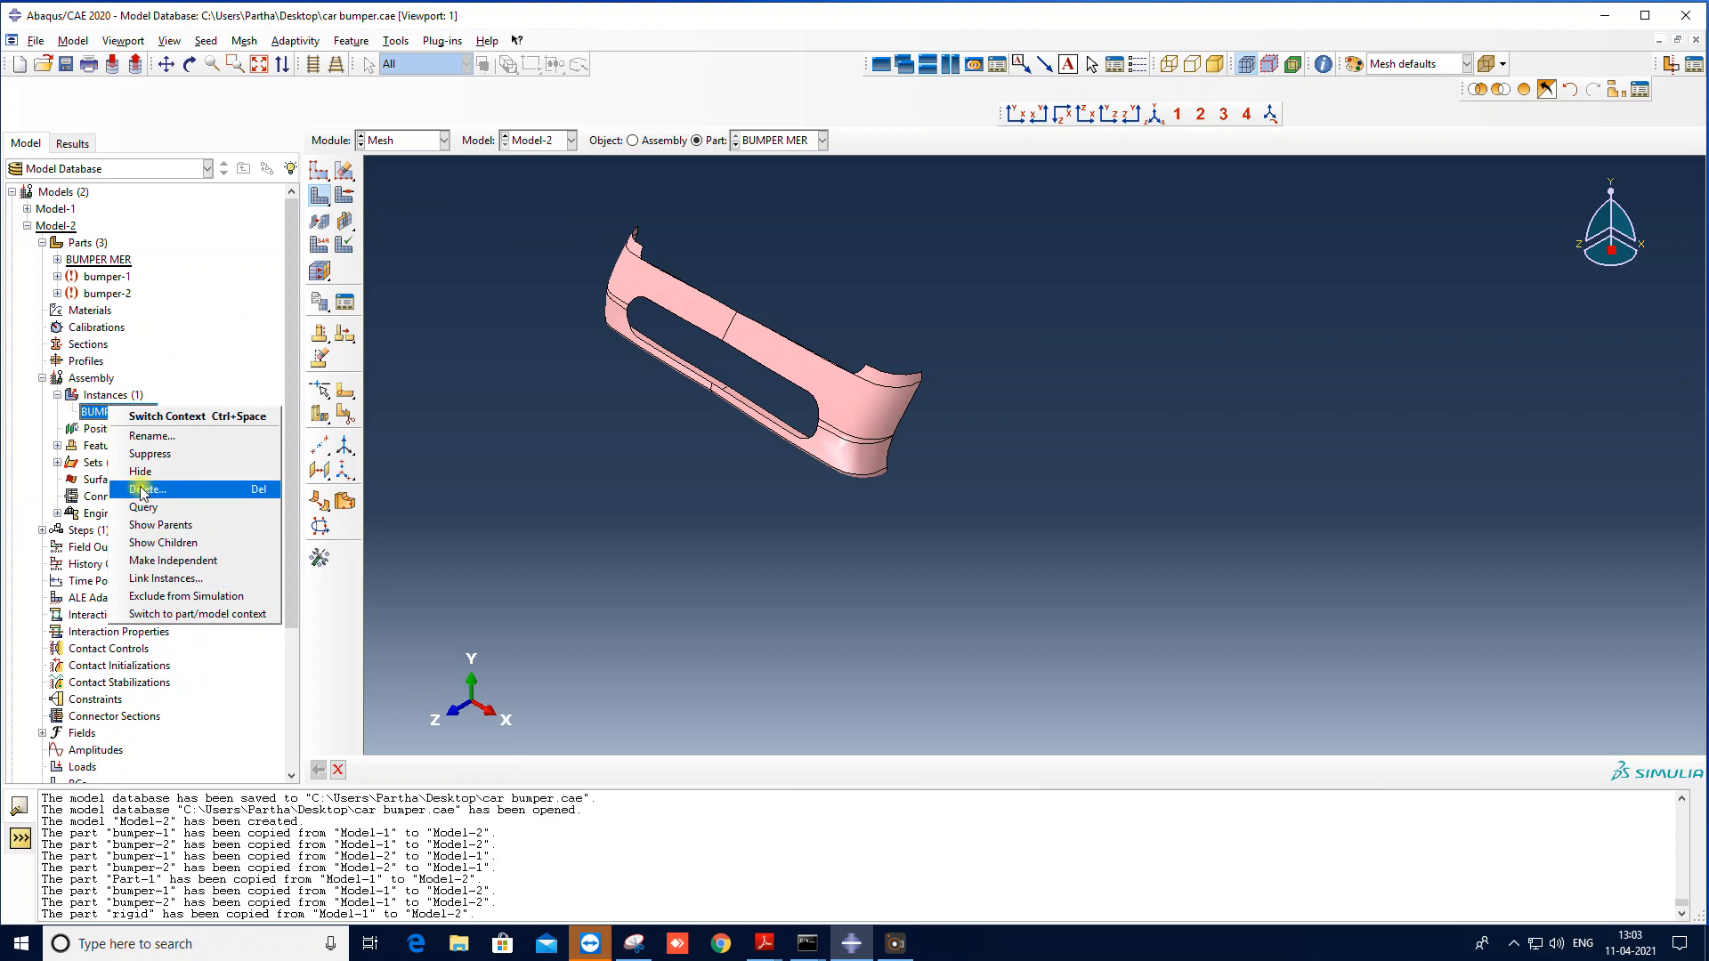
right_click(95, 410)
click(95, 409)
right_click(96, 409)
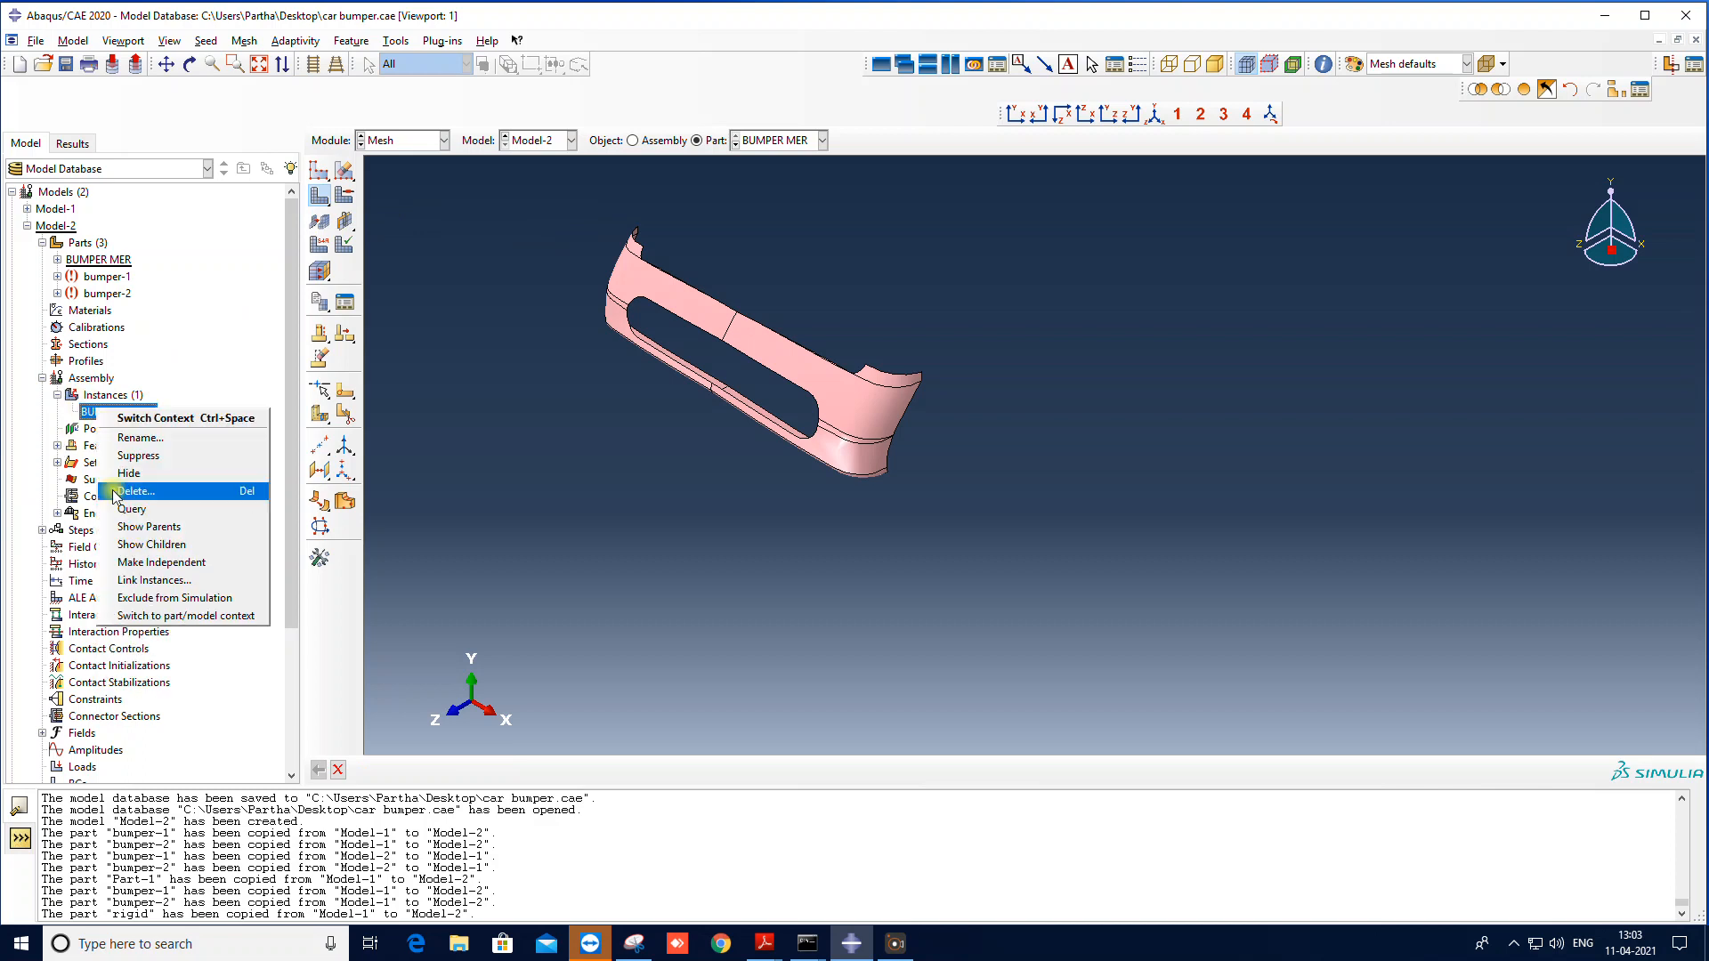
click(140, 564)
click(643, 139)
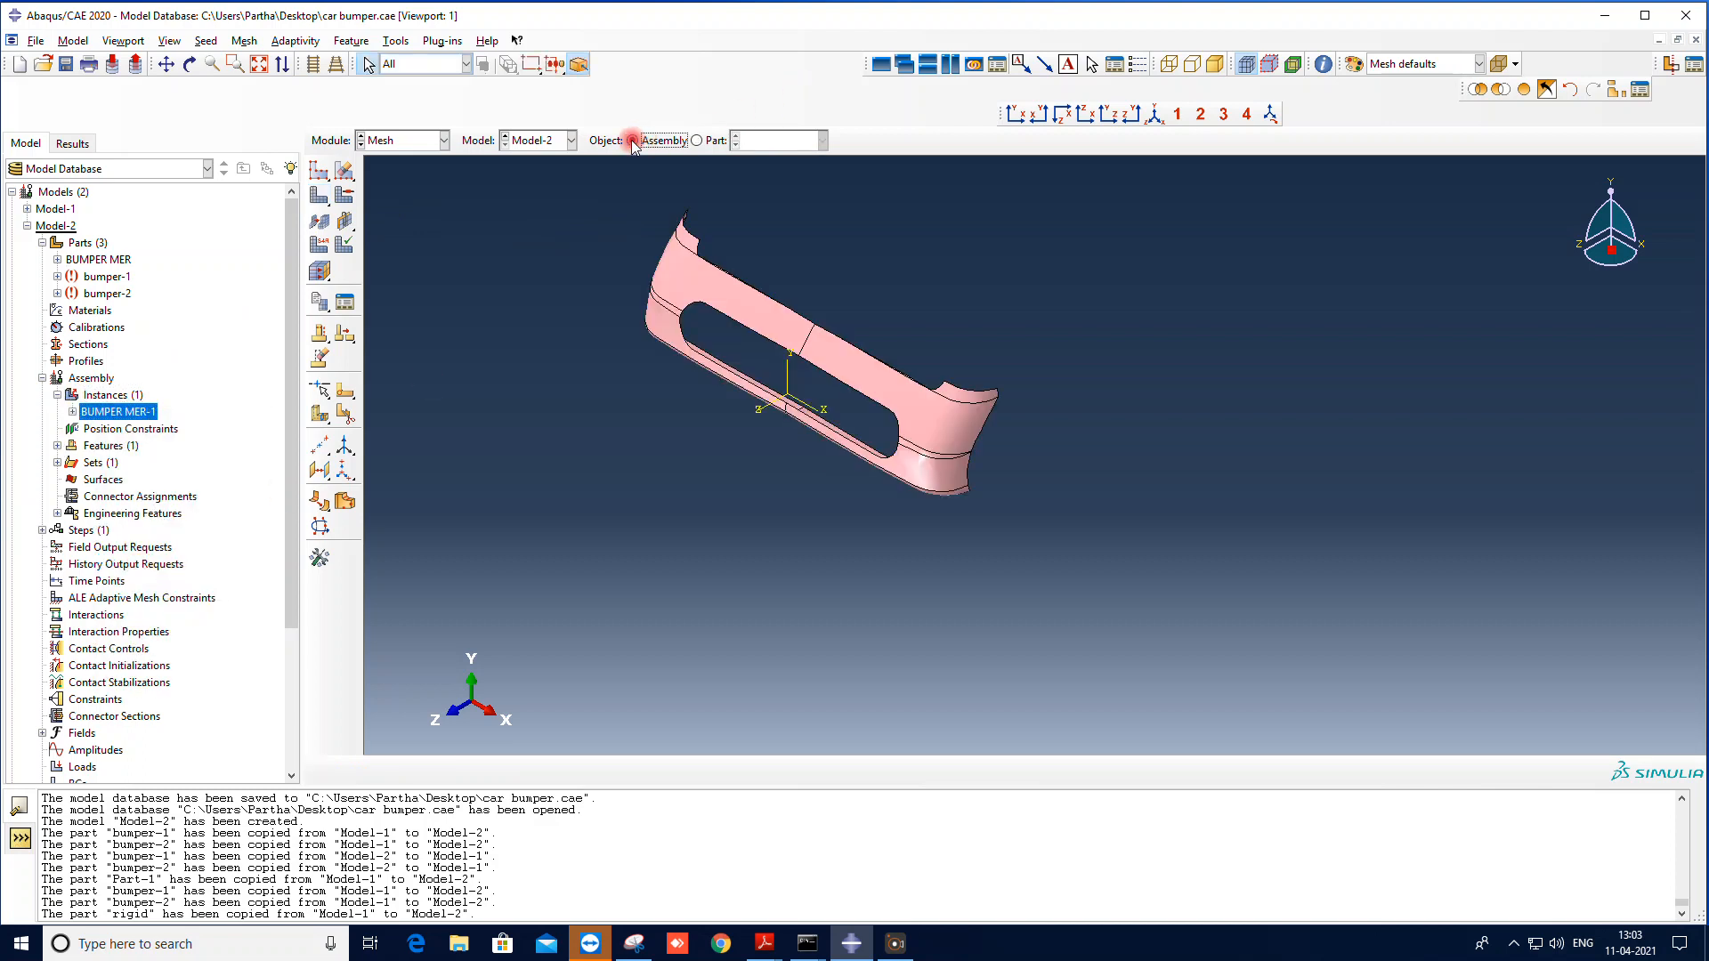
Step: Set the BUMPER MER-1 instance back to dependent so its mesh is defined on the part
right_click(92, 413)
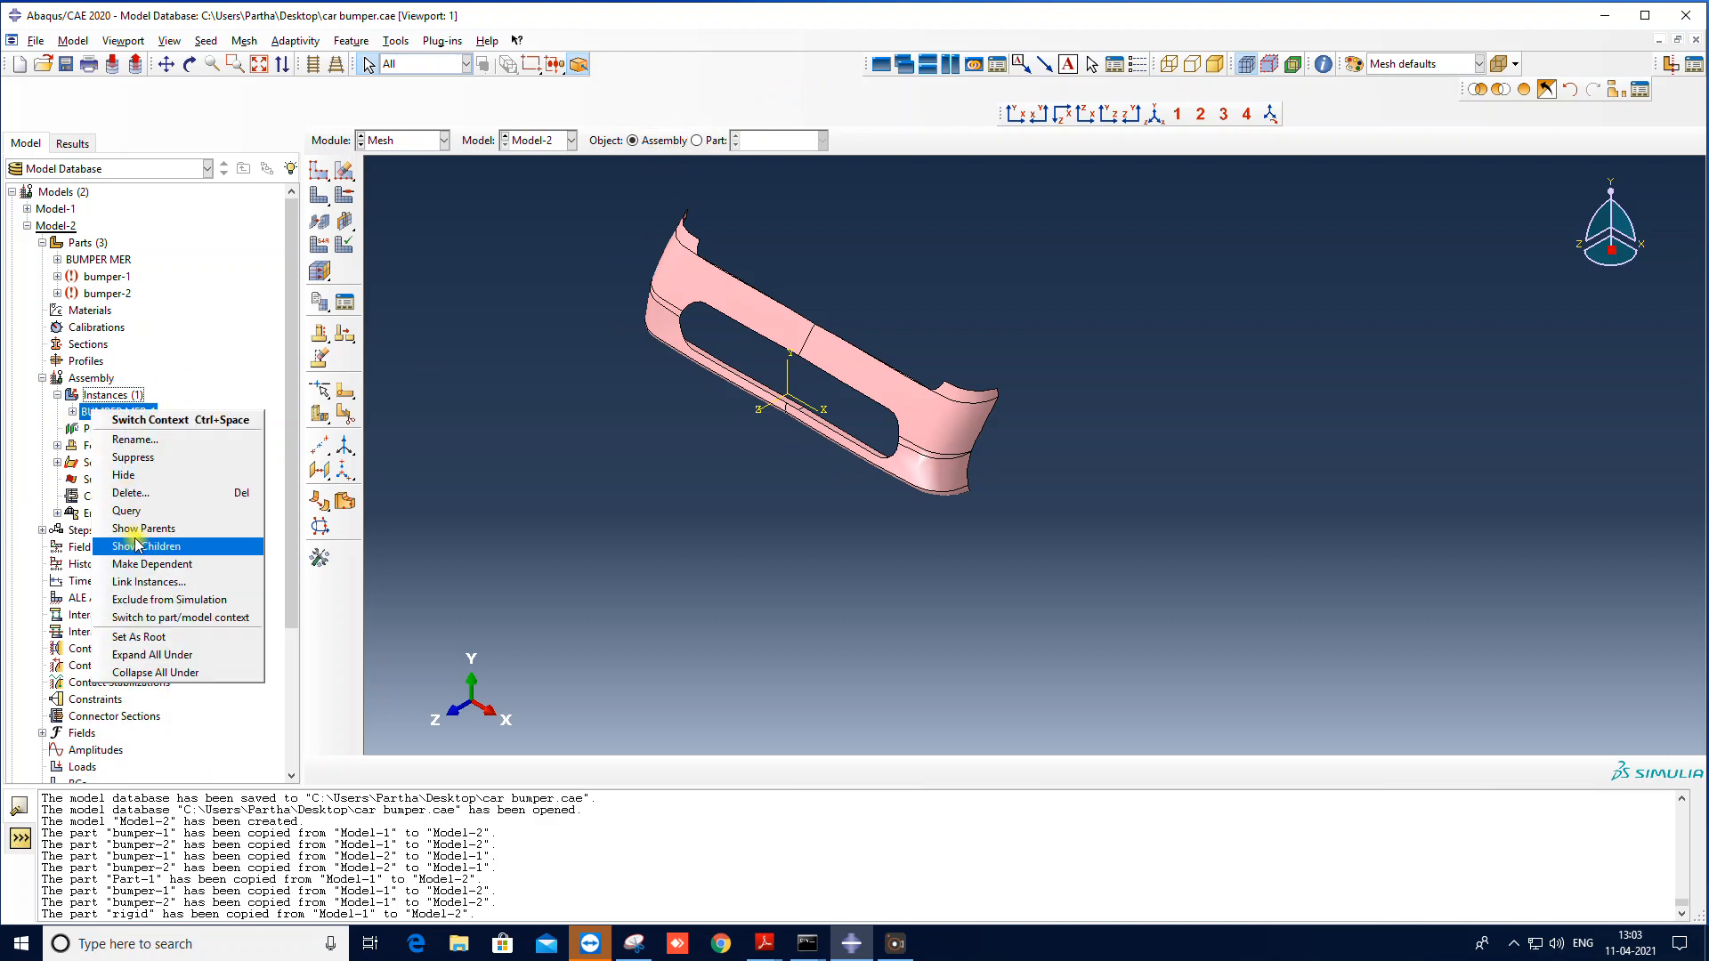
click(147, 570)
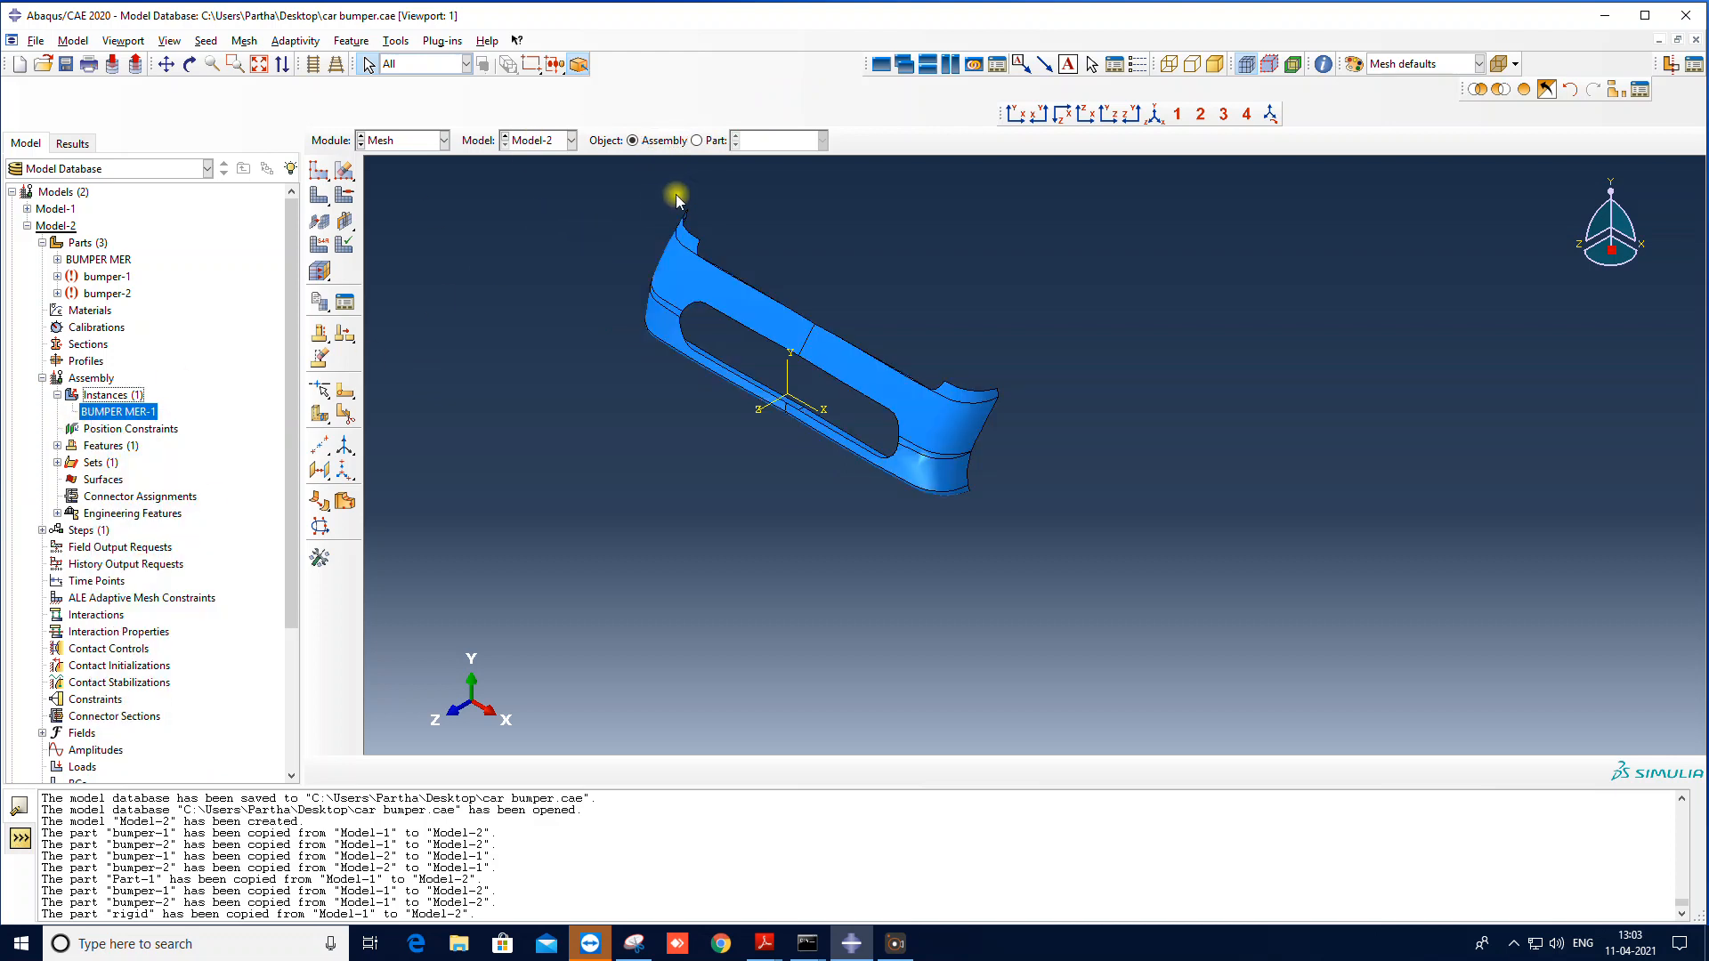
Step: Set the BUMPER MER part as the mesh object, assign global seeds of size 2.3 and mesh the part
click(696, 140)
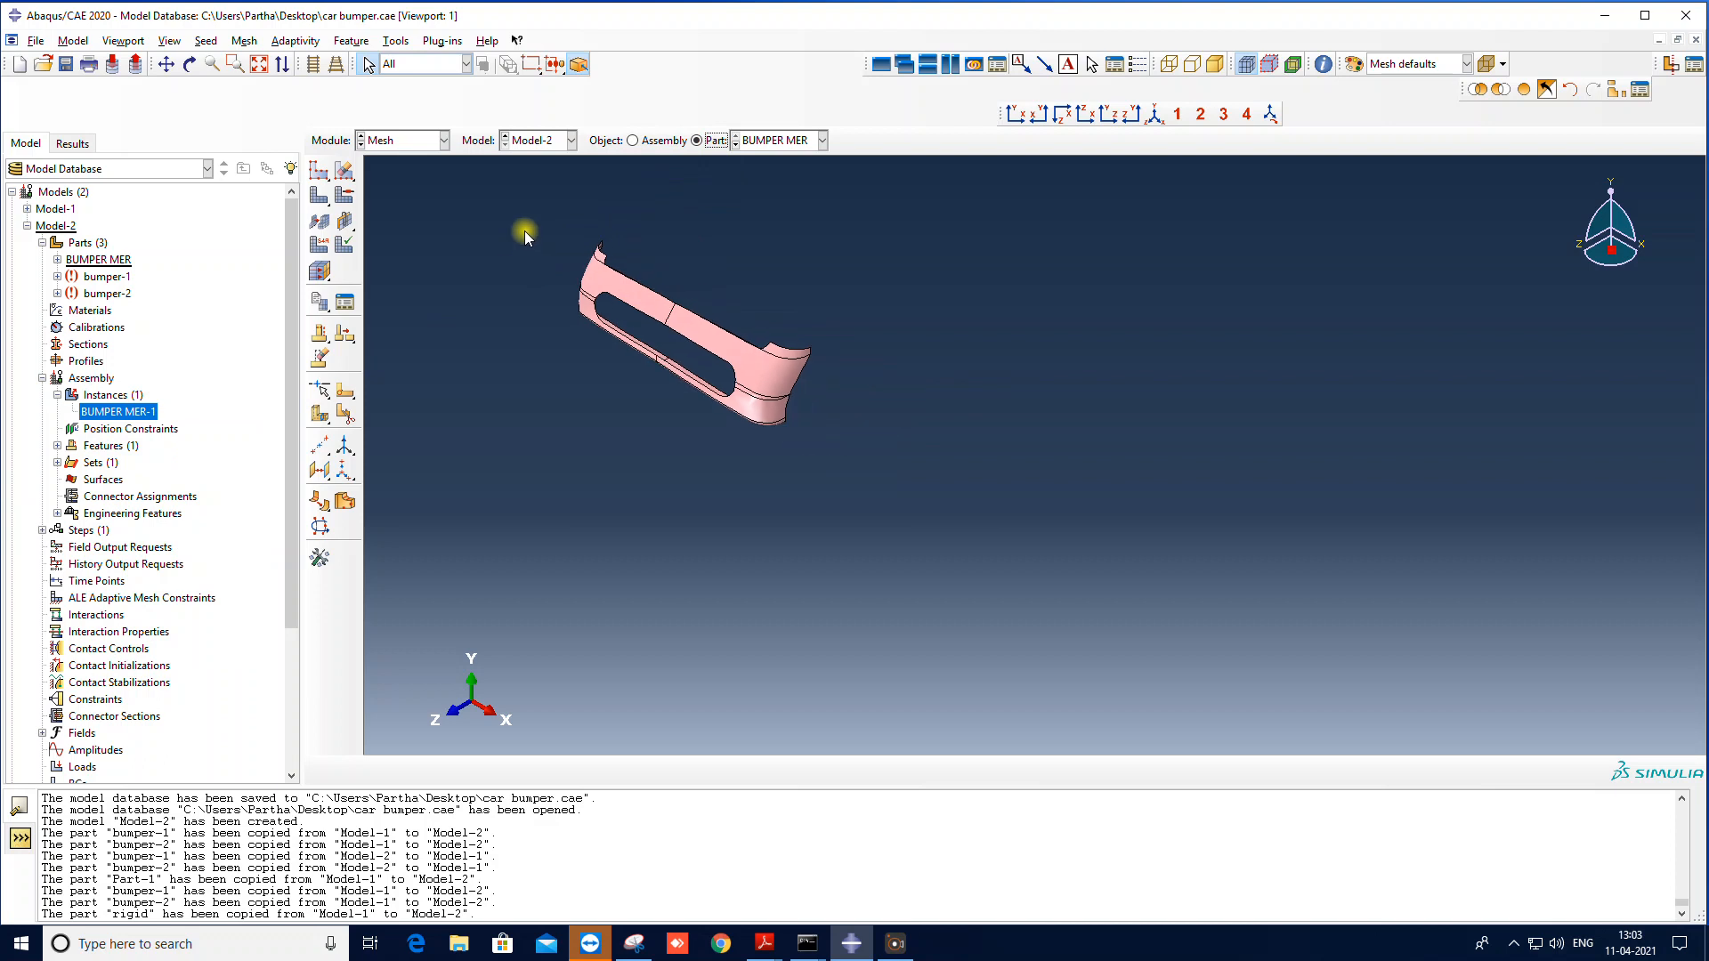
click(319, 194)
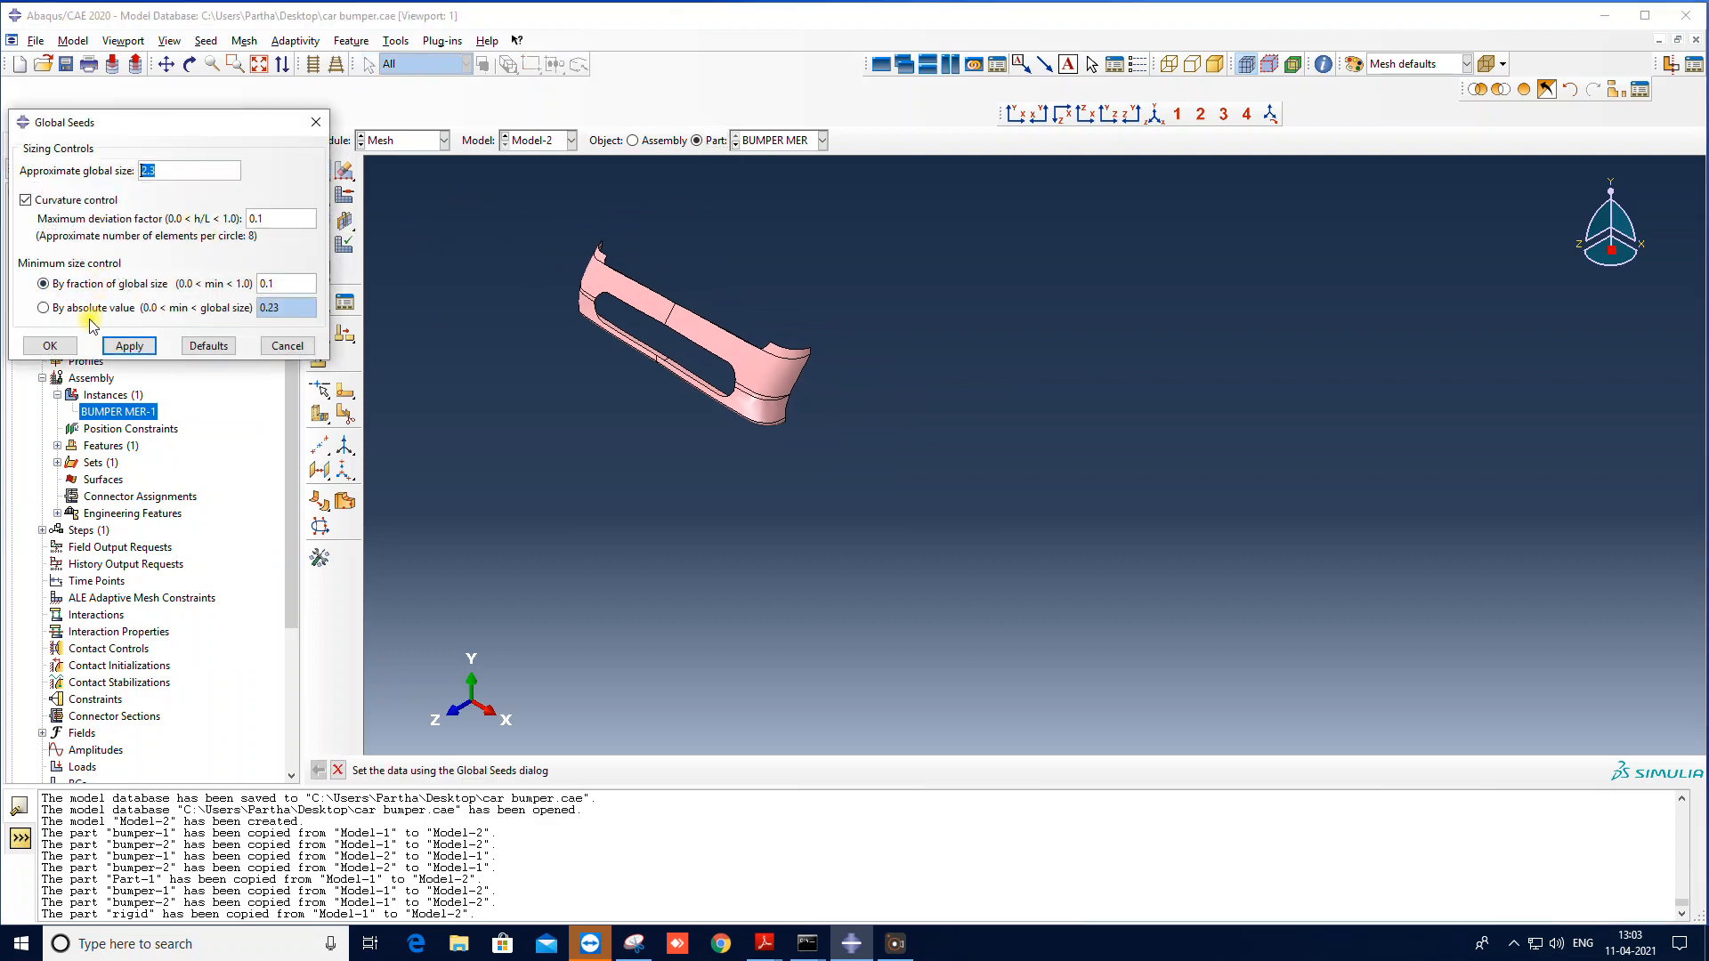
click(50, 347)
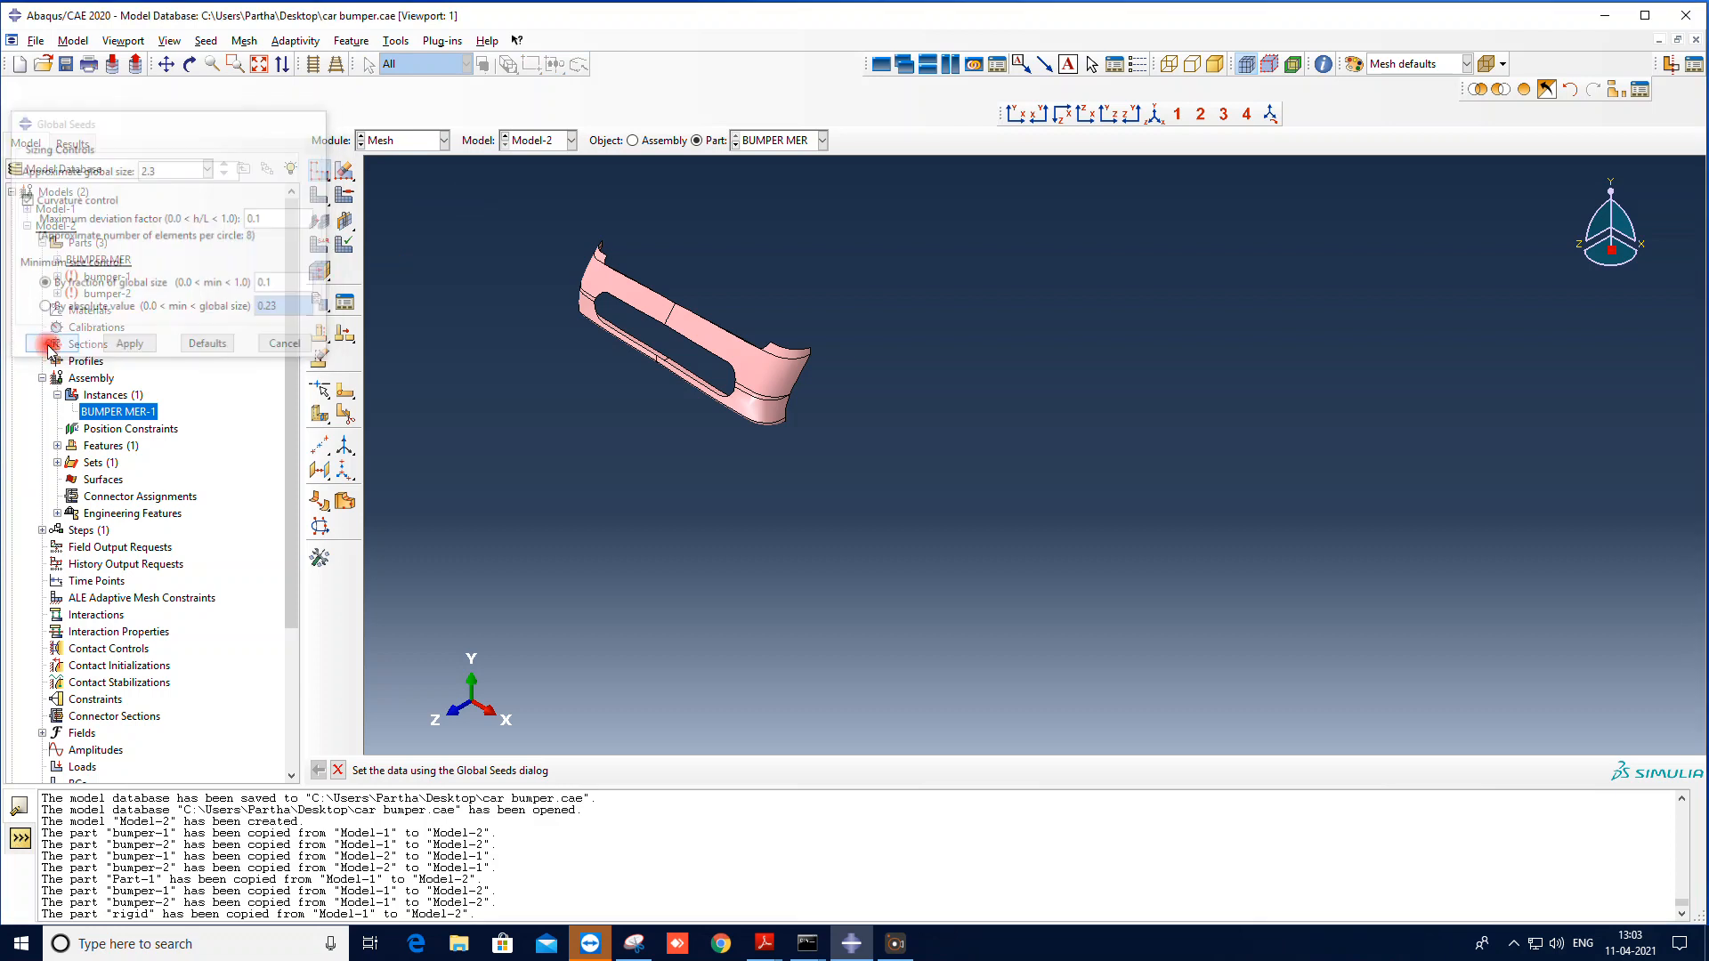
click(346, 170)
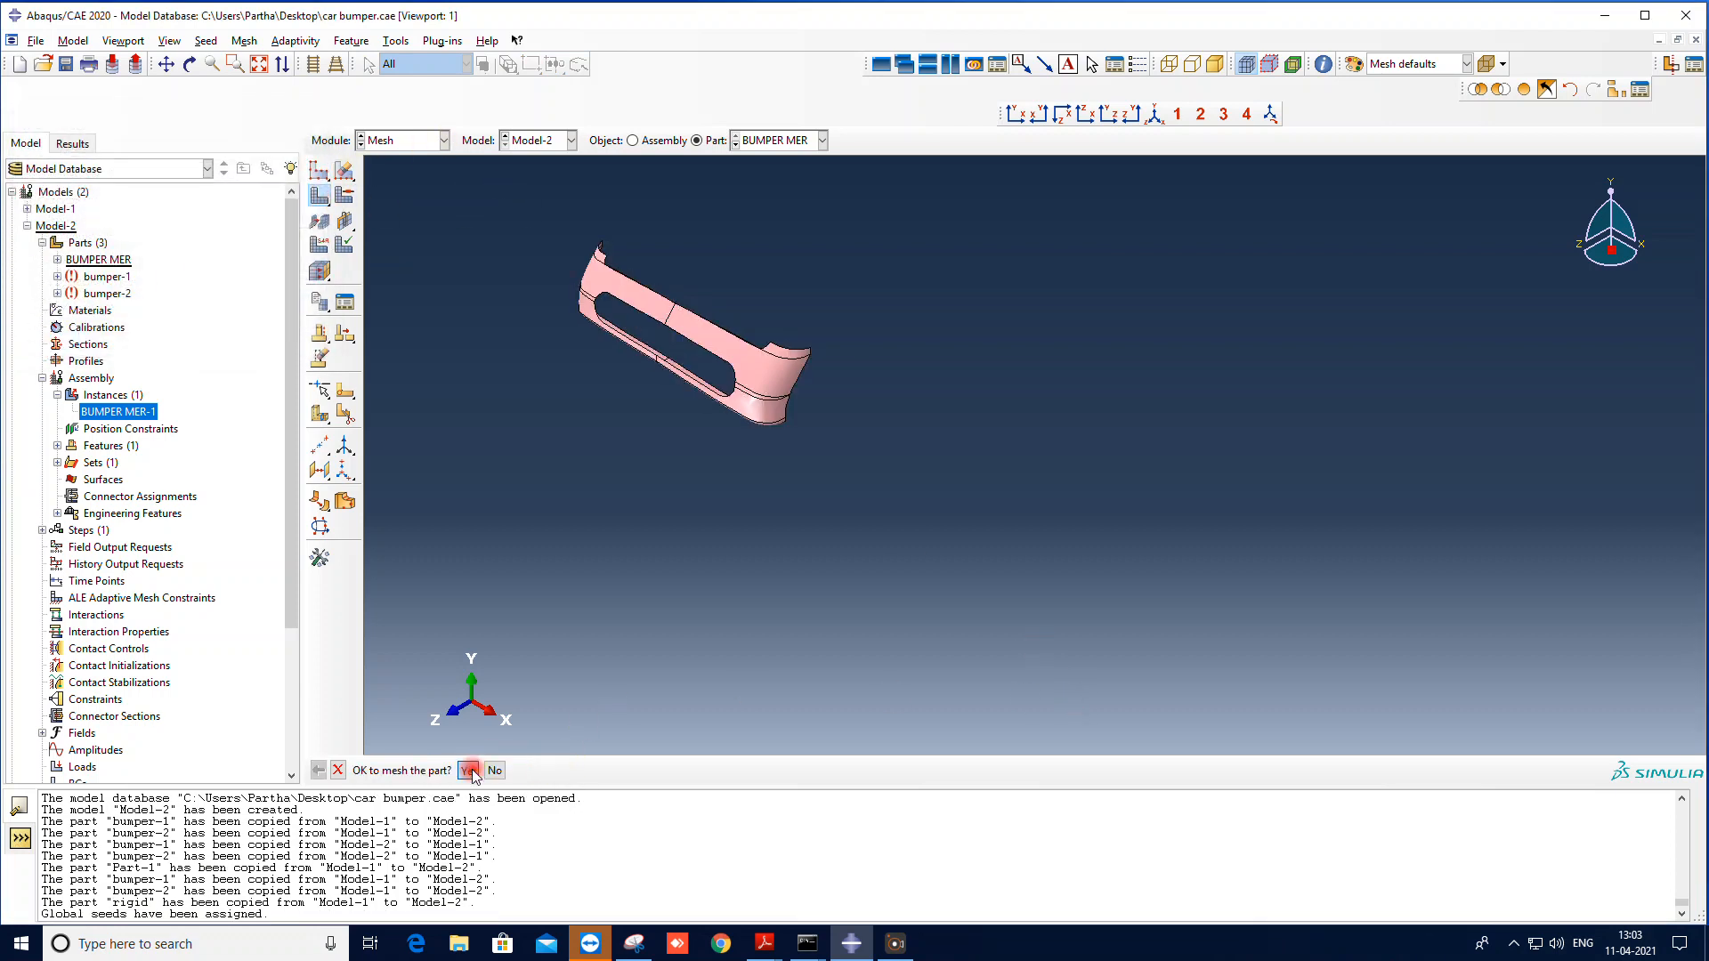
click(469, 771)
scroll(634, 310, up, 4)
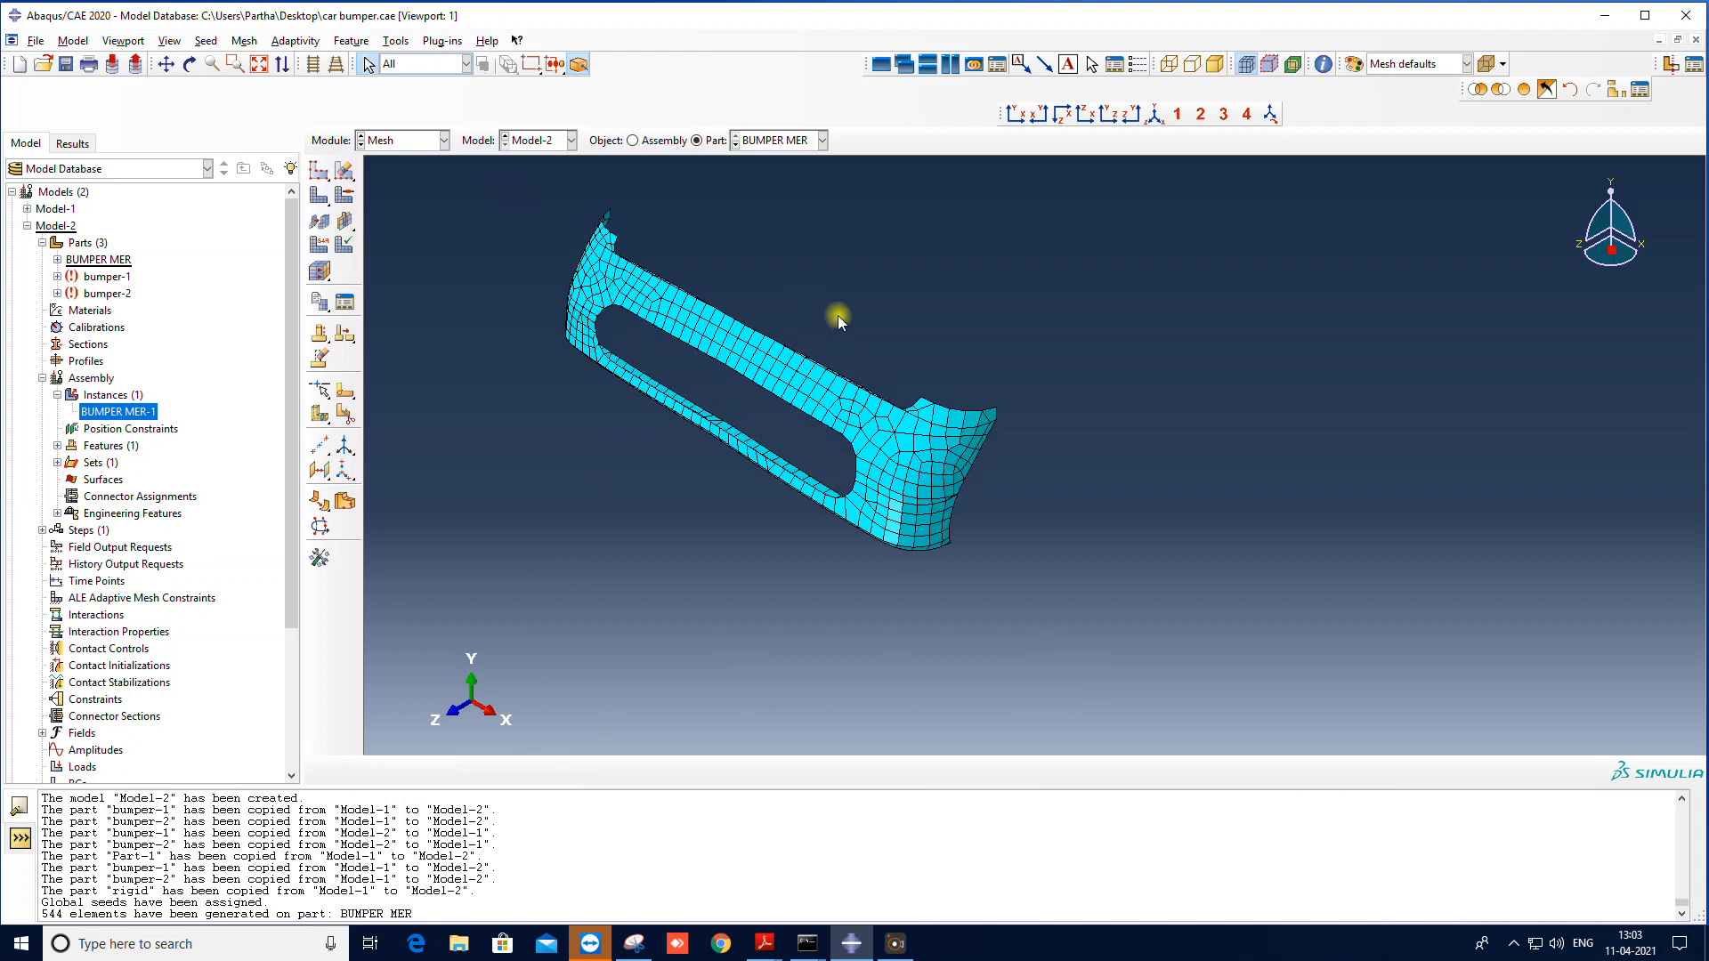
scroll(836, 318, up, 2)
scroll(842, 322, up, 1)
scroll(640, 299, up, 2)
scroll(595, 299, down, 4)
double_click(52, 913)
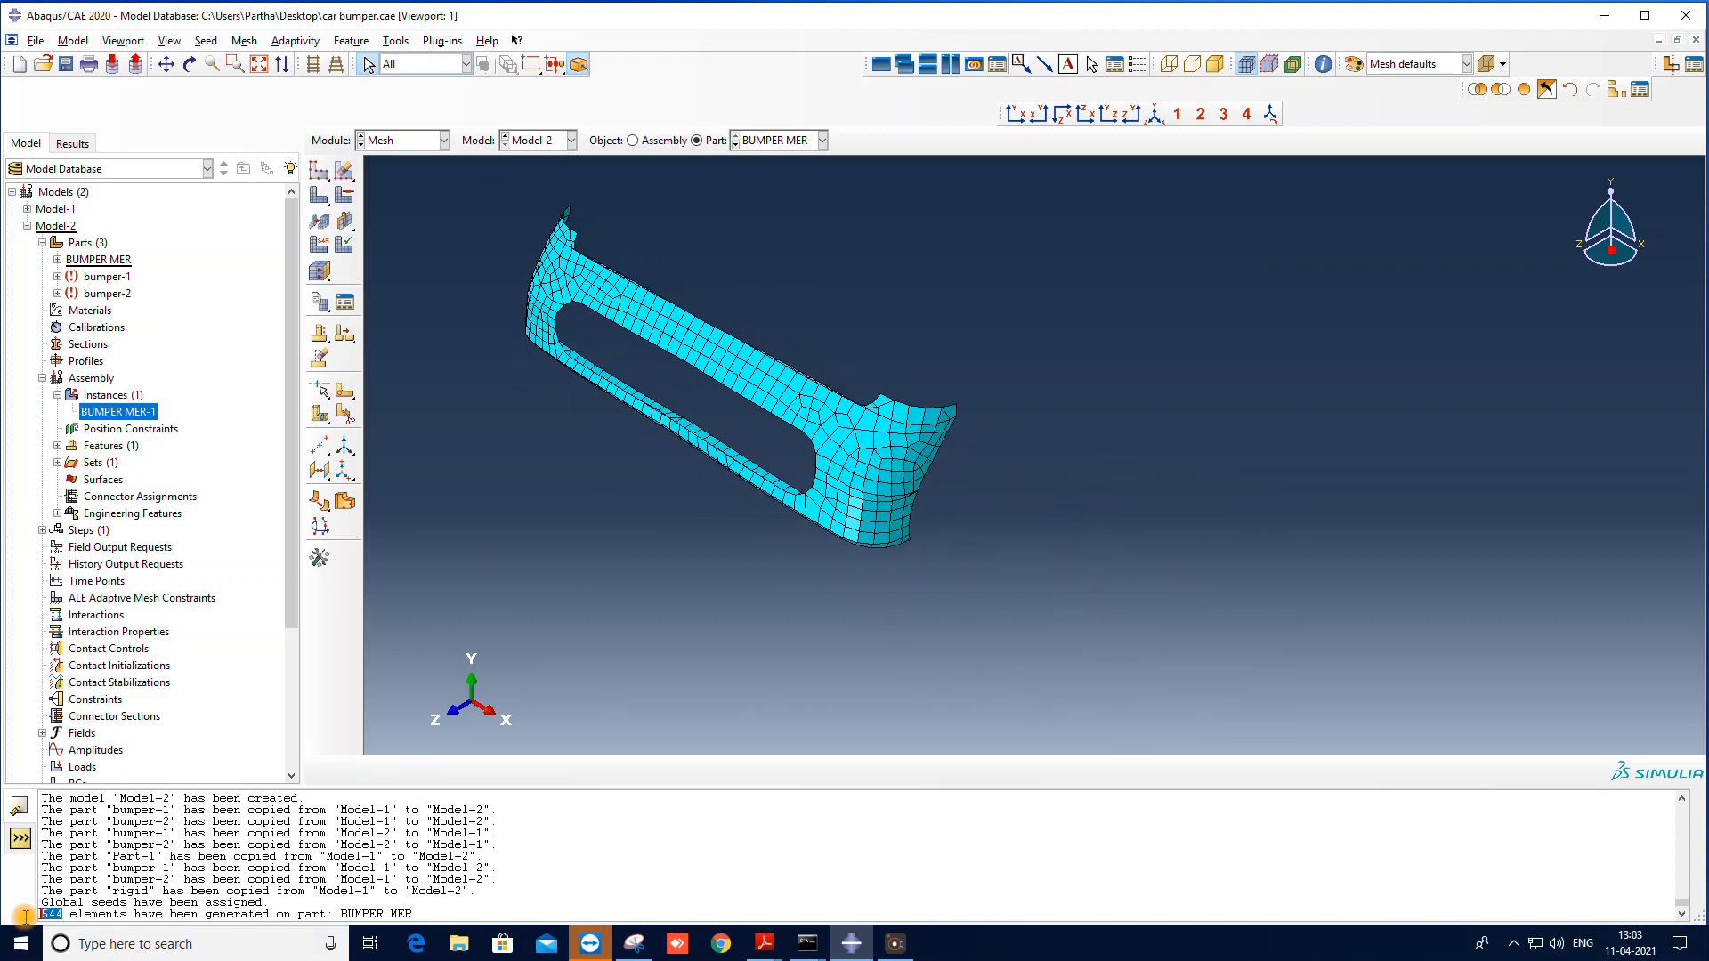
Step: Reseed the BUMPER MER part with an approximate global size of 1 and regenerate its mesh
click(317, 171)
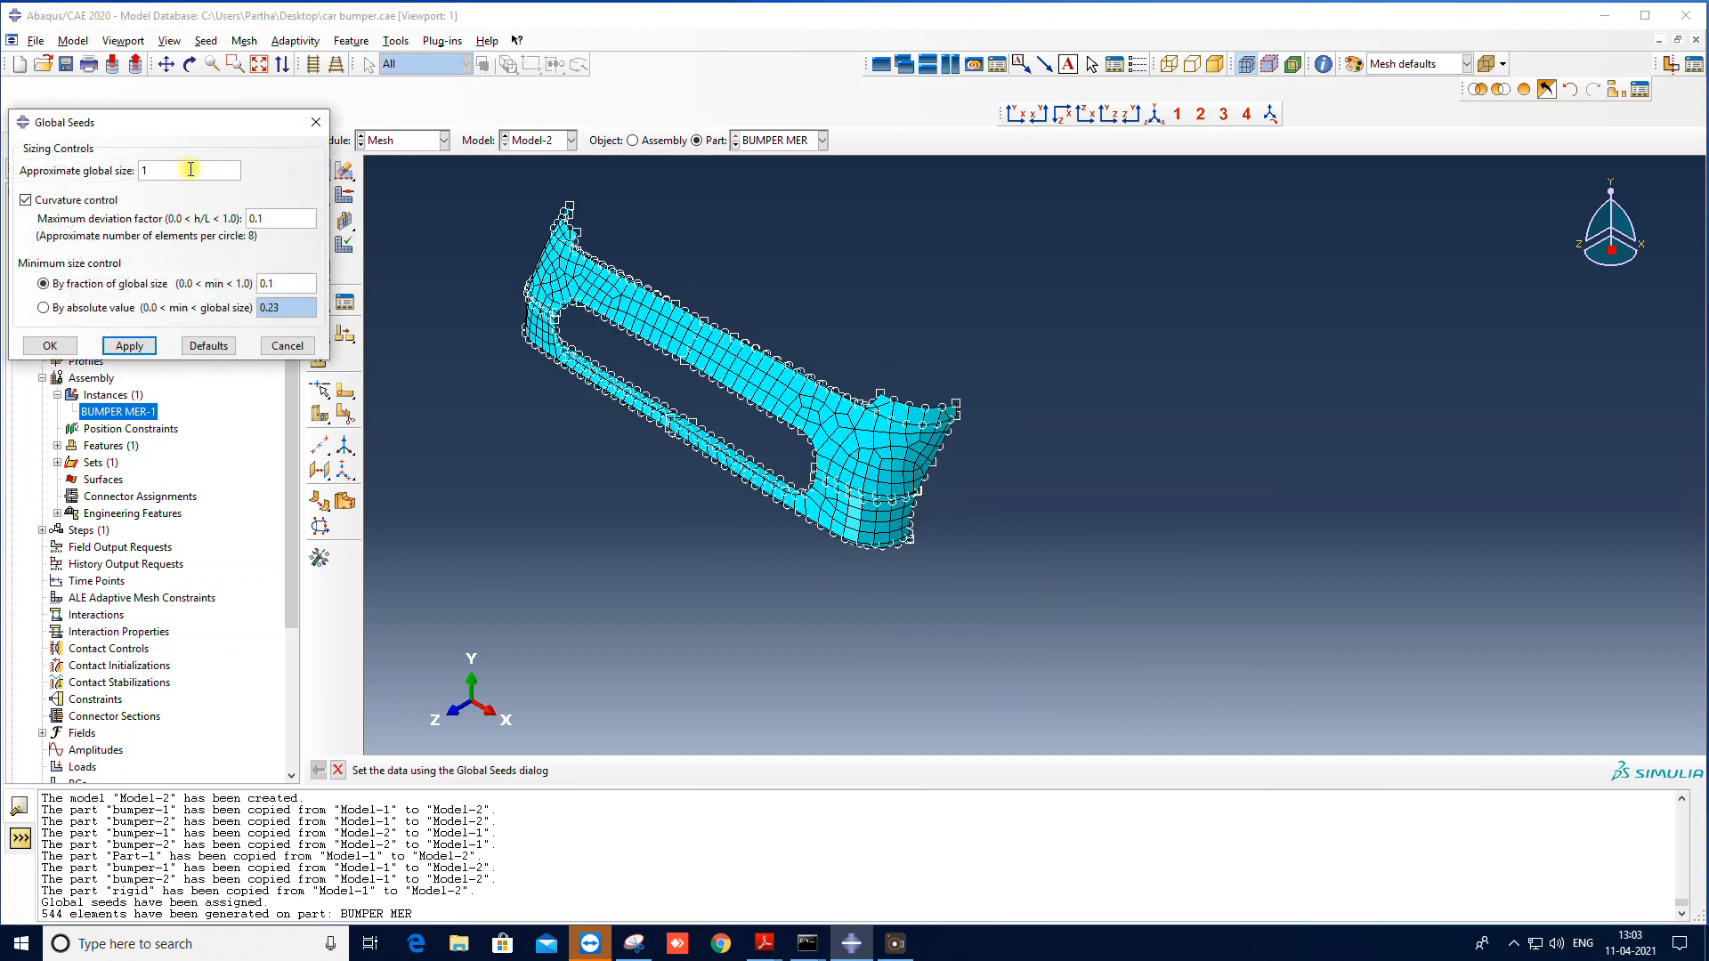
click(50, 346)
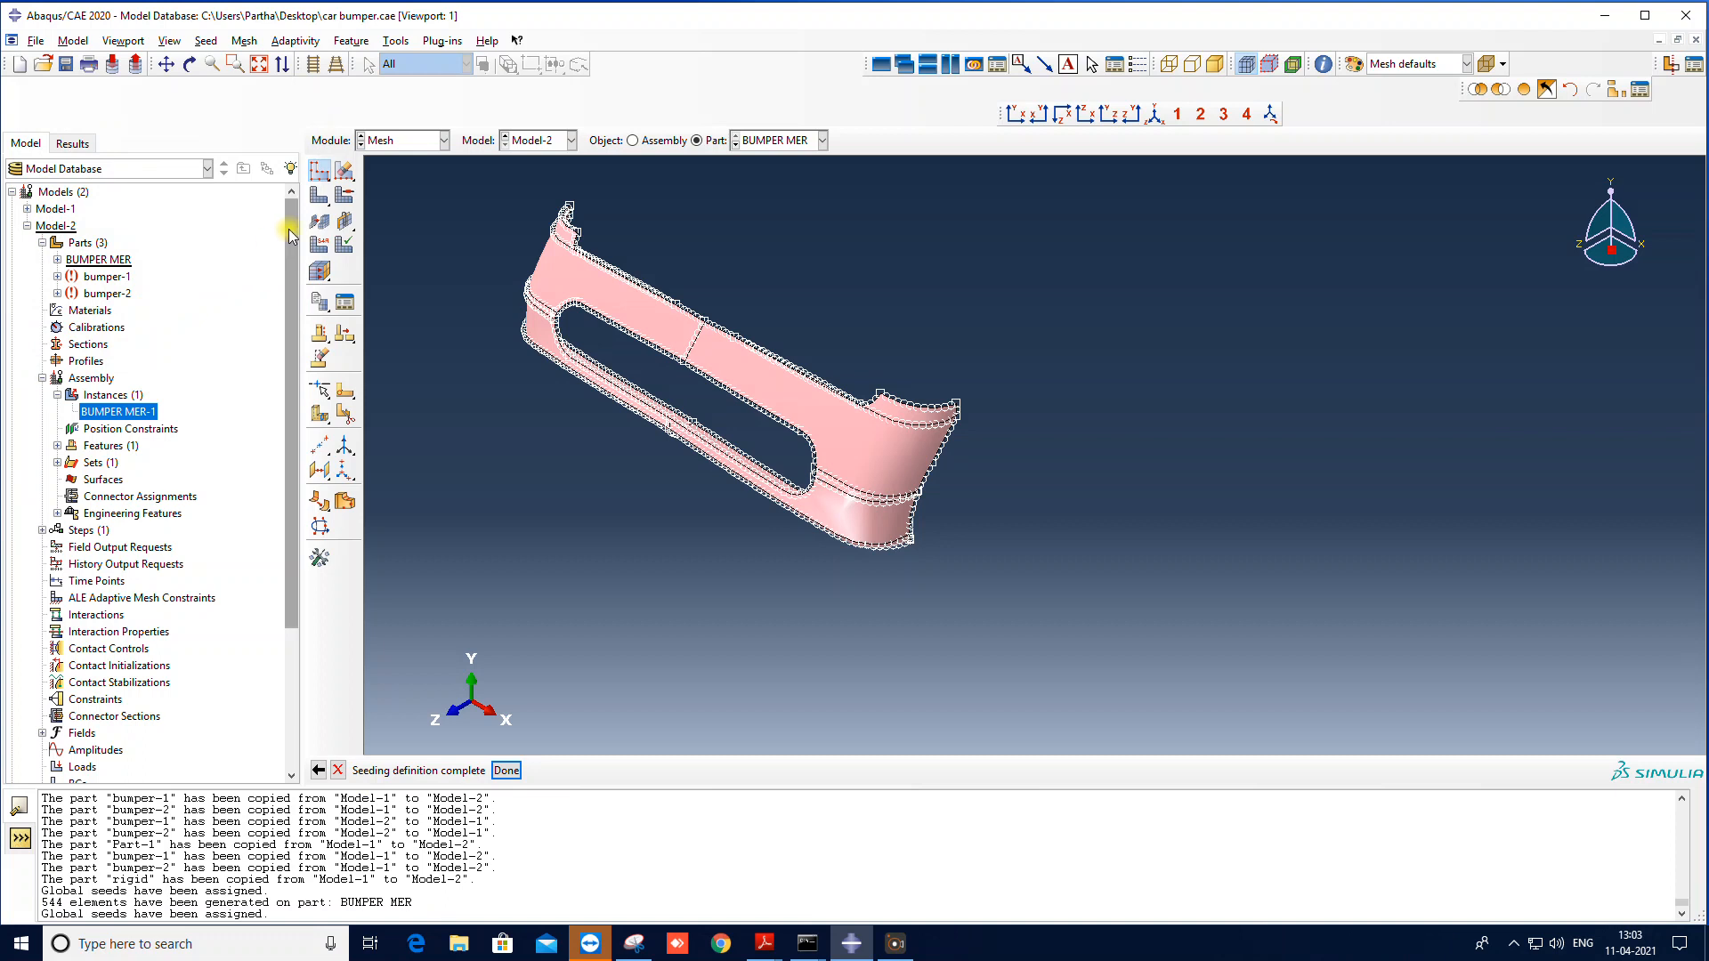
click(323, 198)
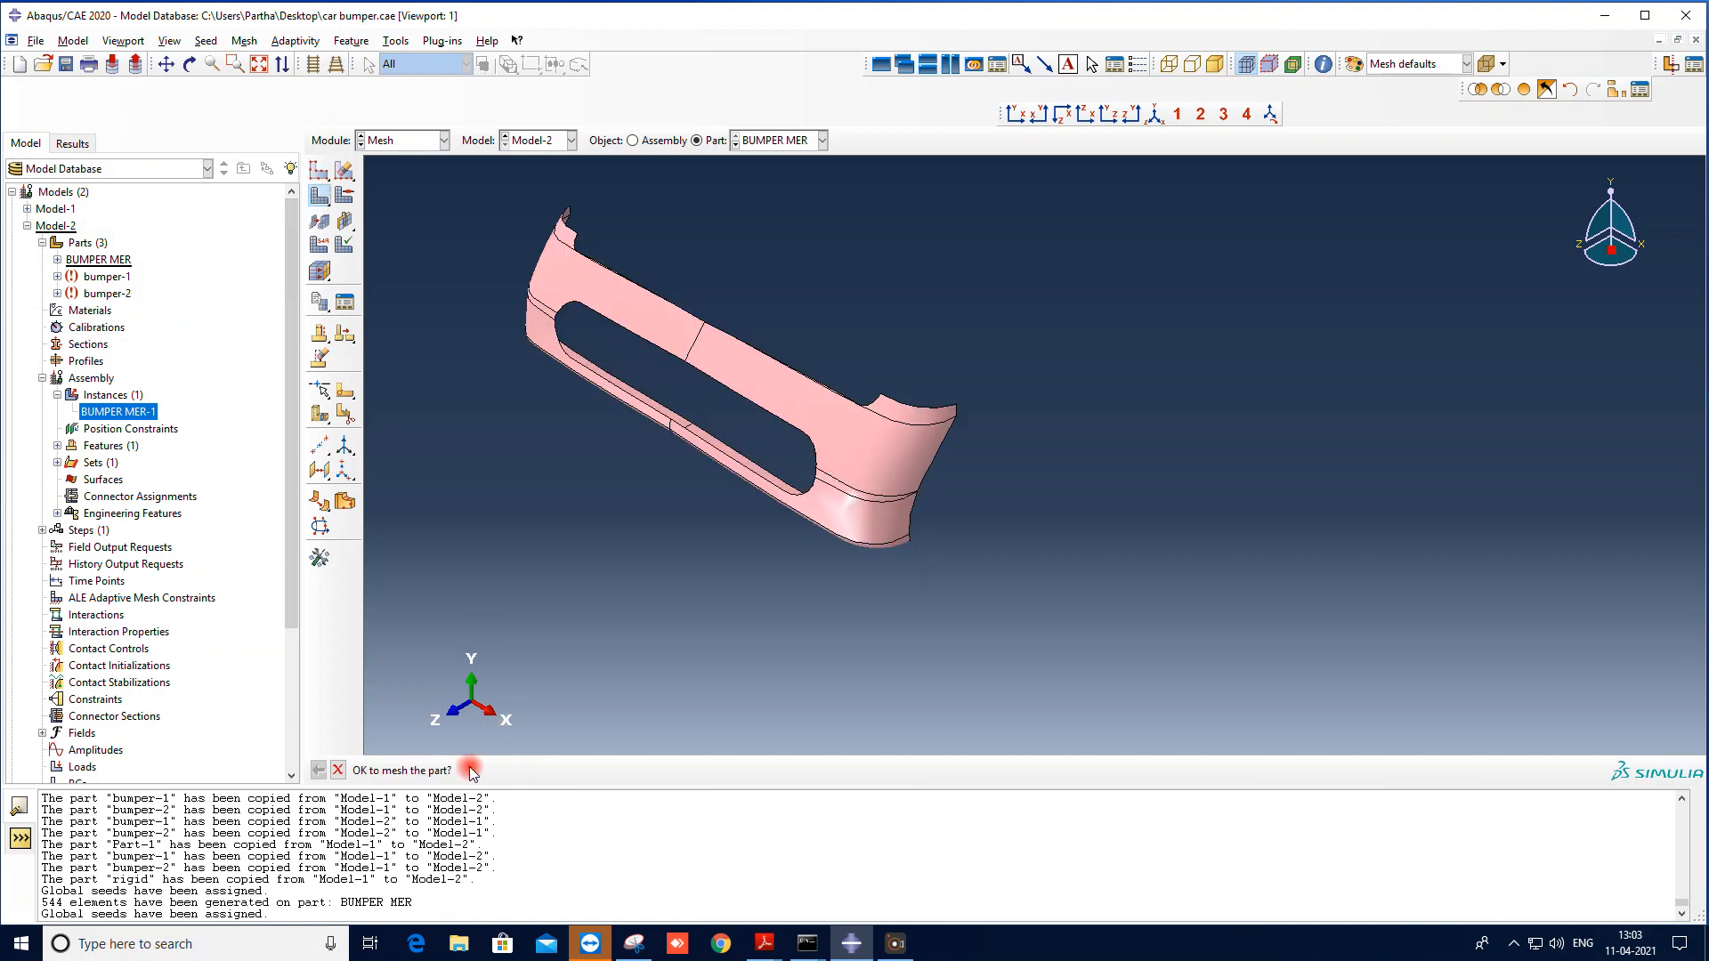
click(468, 767)
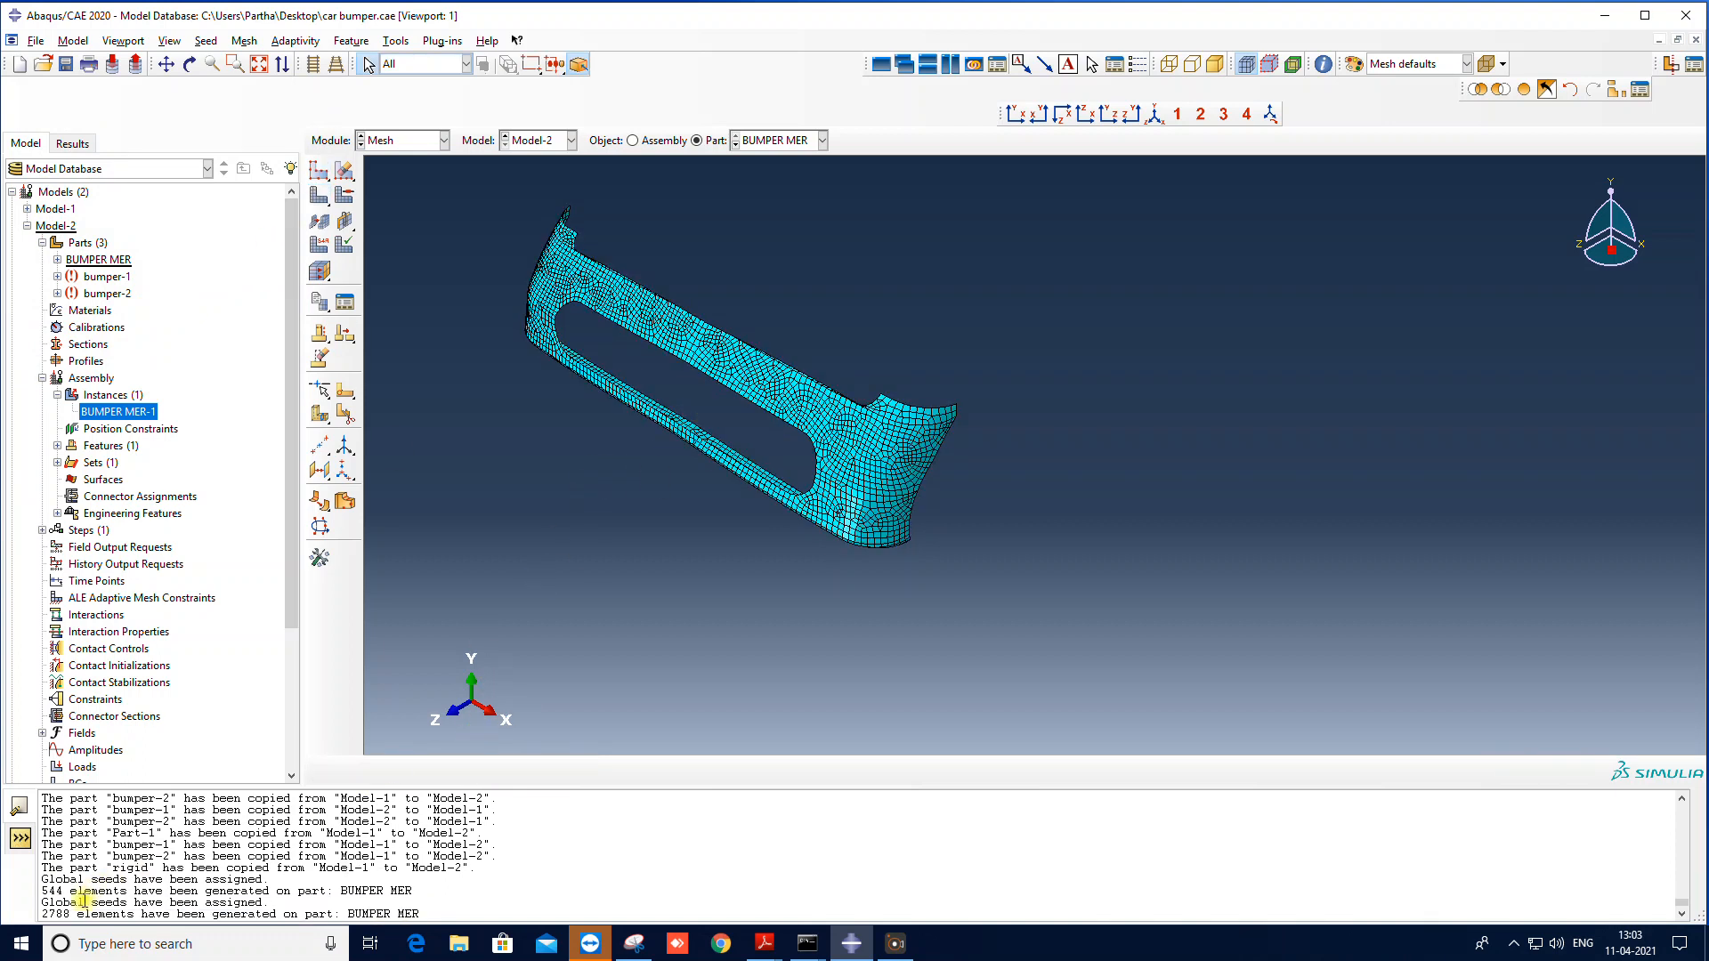
drag(77, 917, 2, 920)
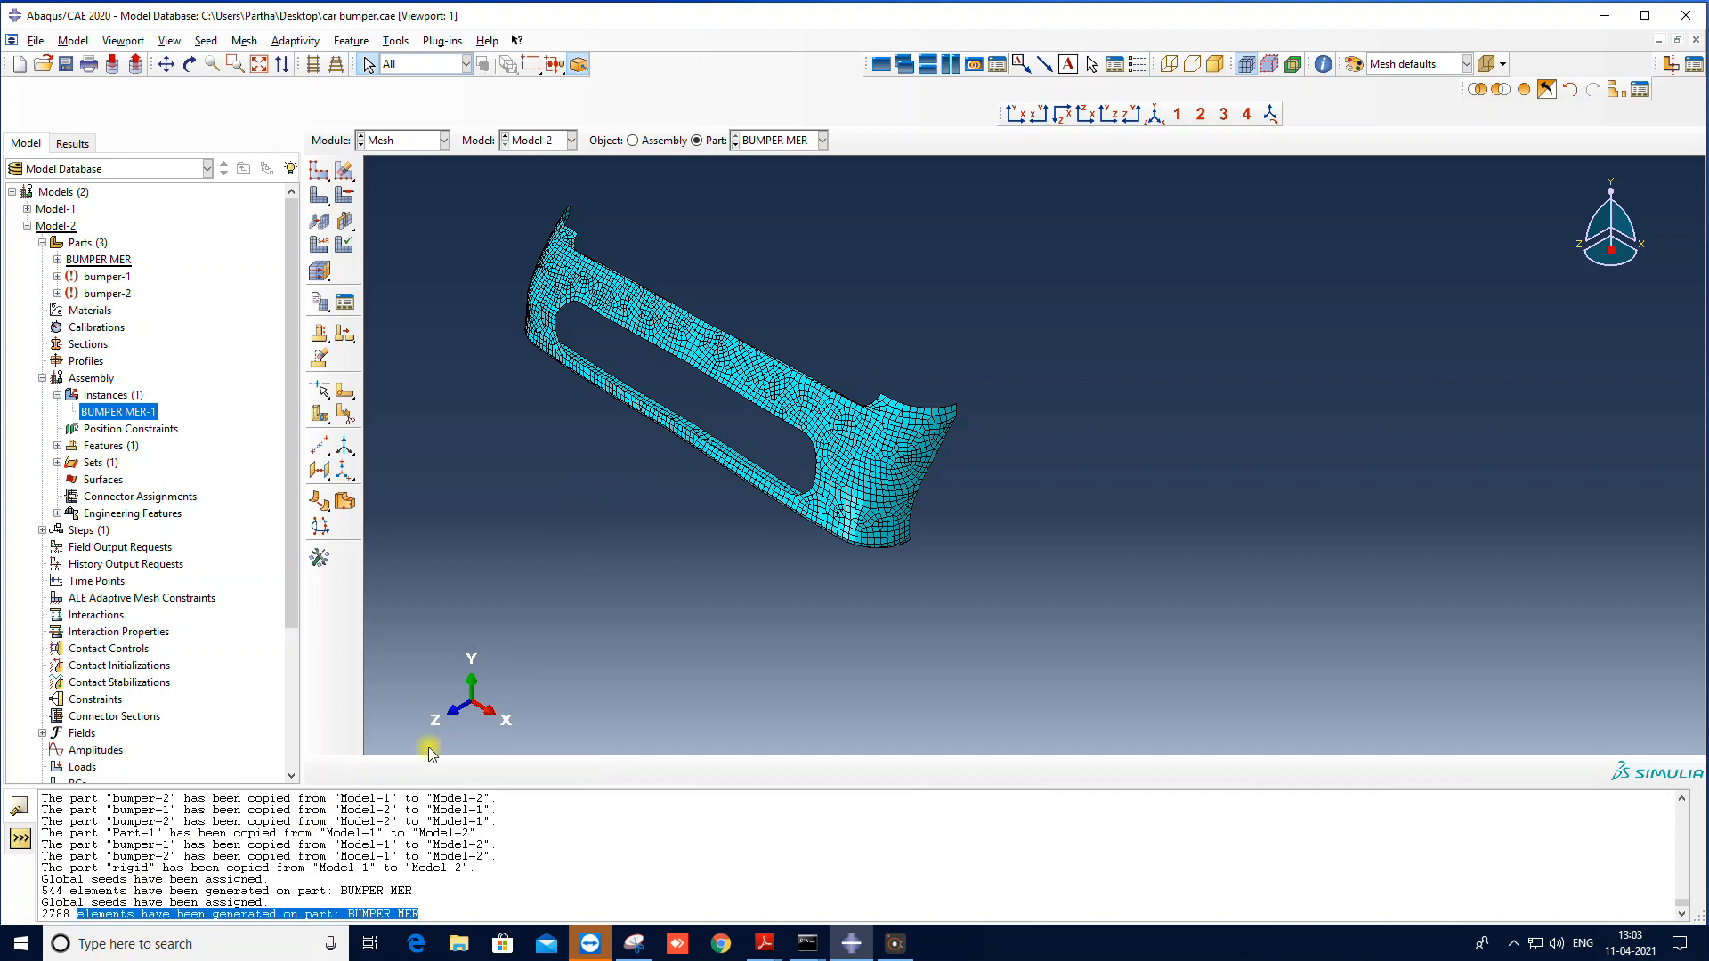
scroll(809, 419, up, 5)
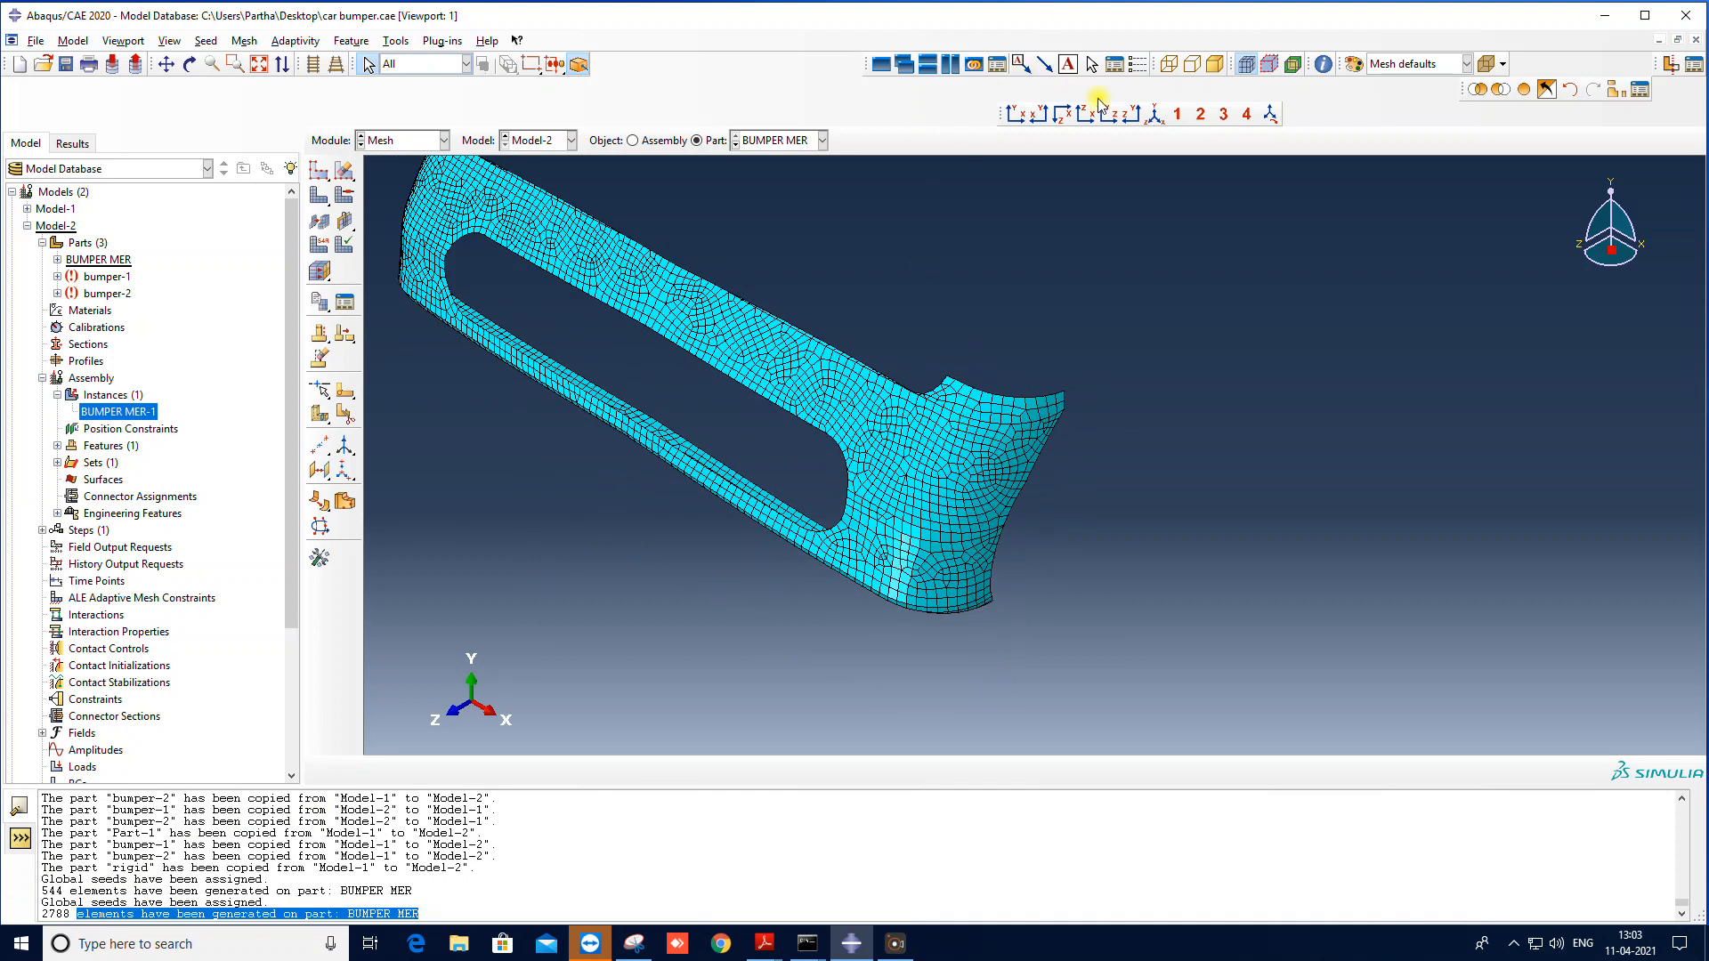
click(1152, 114)
scroll(798, 226, up, 3)
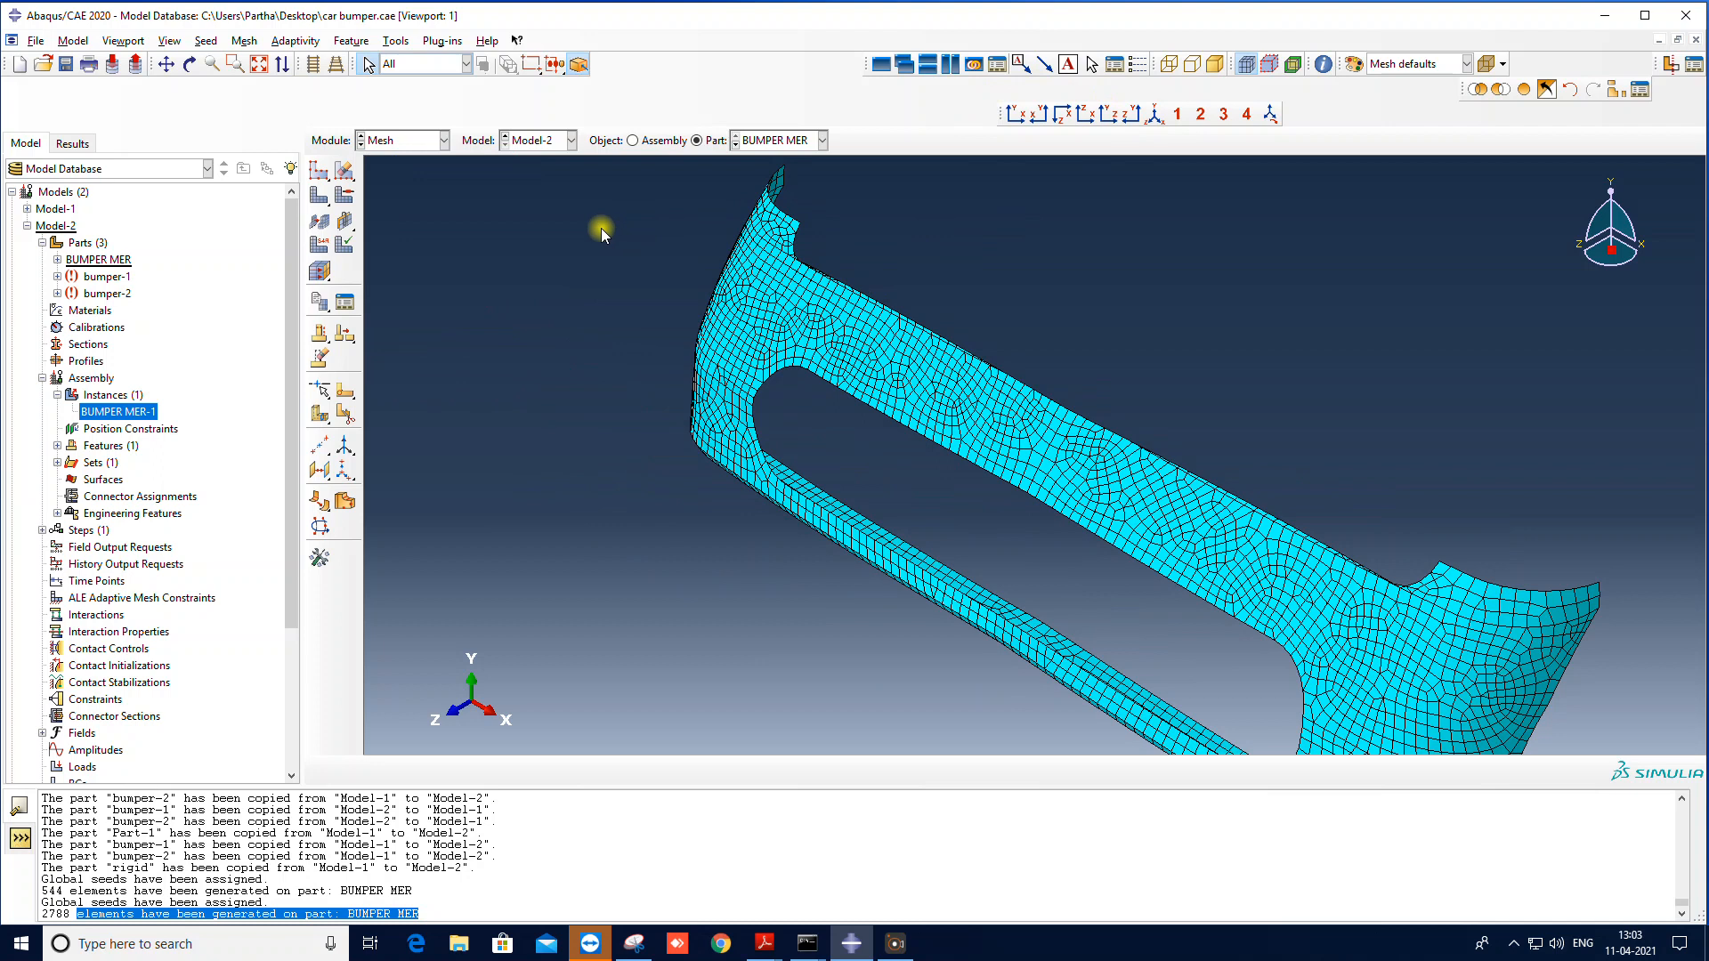
scroll(494, 239, down, 3)
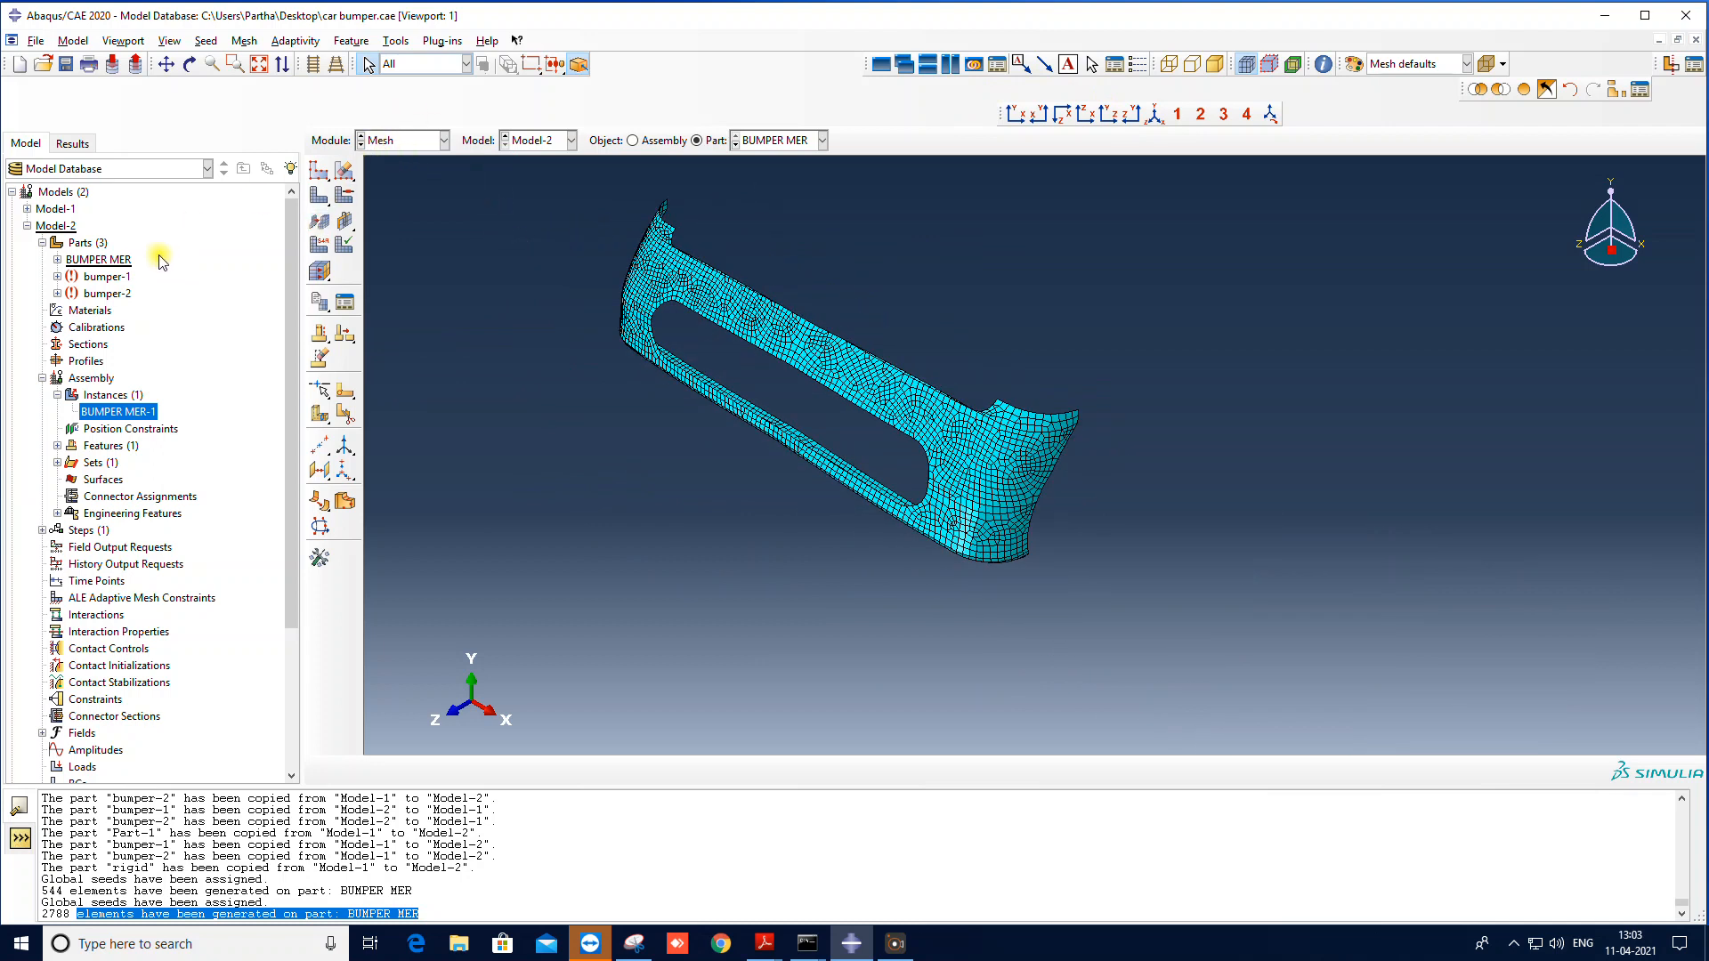
Step: Switch to the Part module and create a 3D discrete rigid part named RIGID as a solid extrusion with approximate size 20
click(401, 141)
click(397, 165)
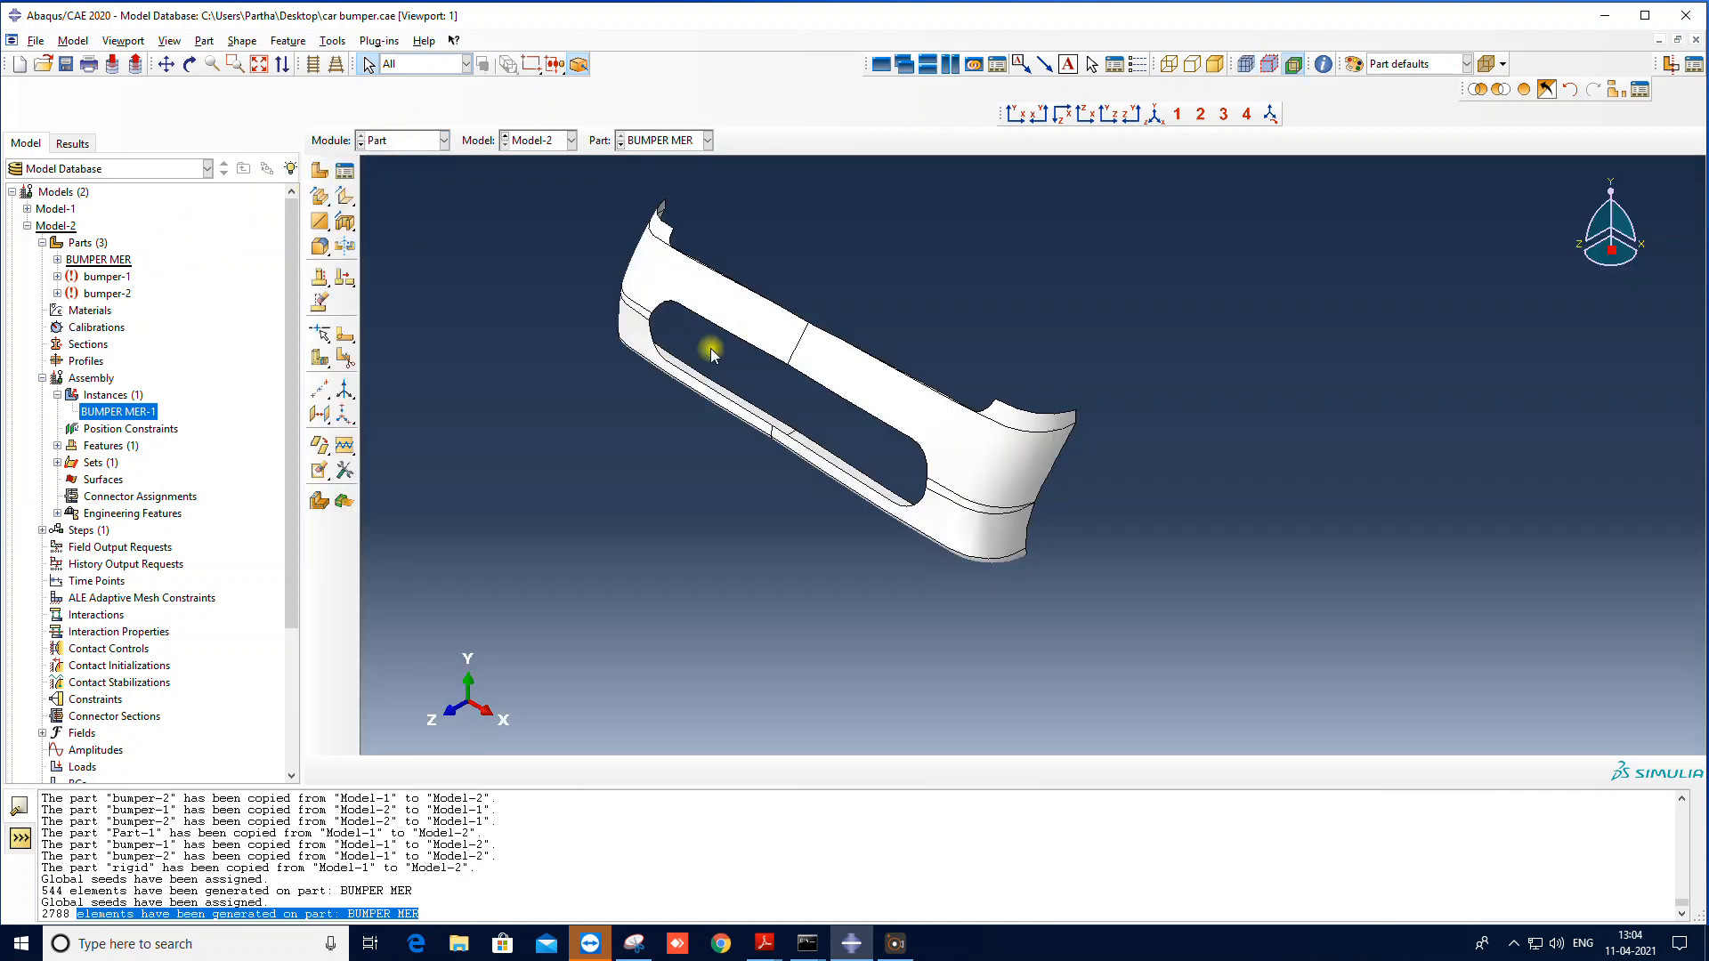
click(316, 171)
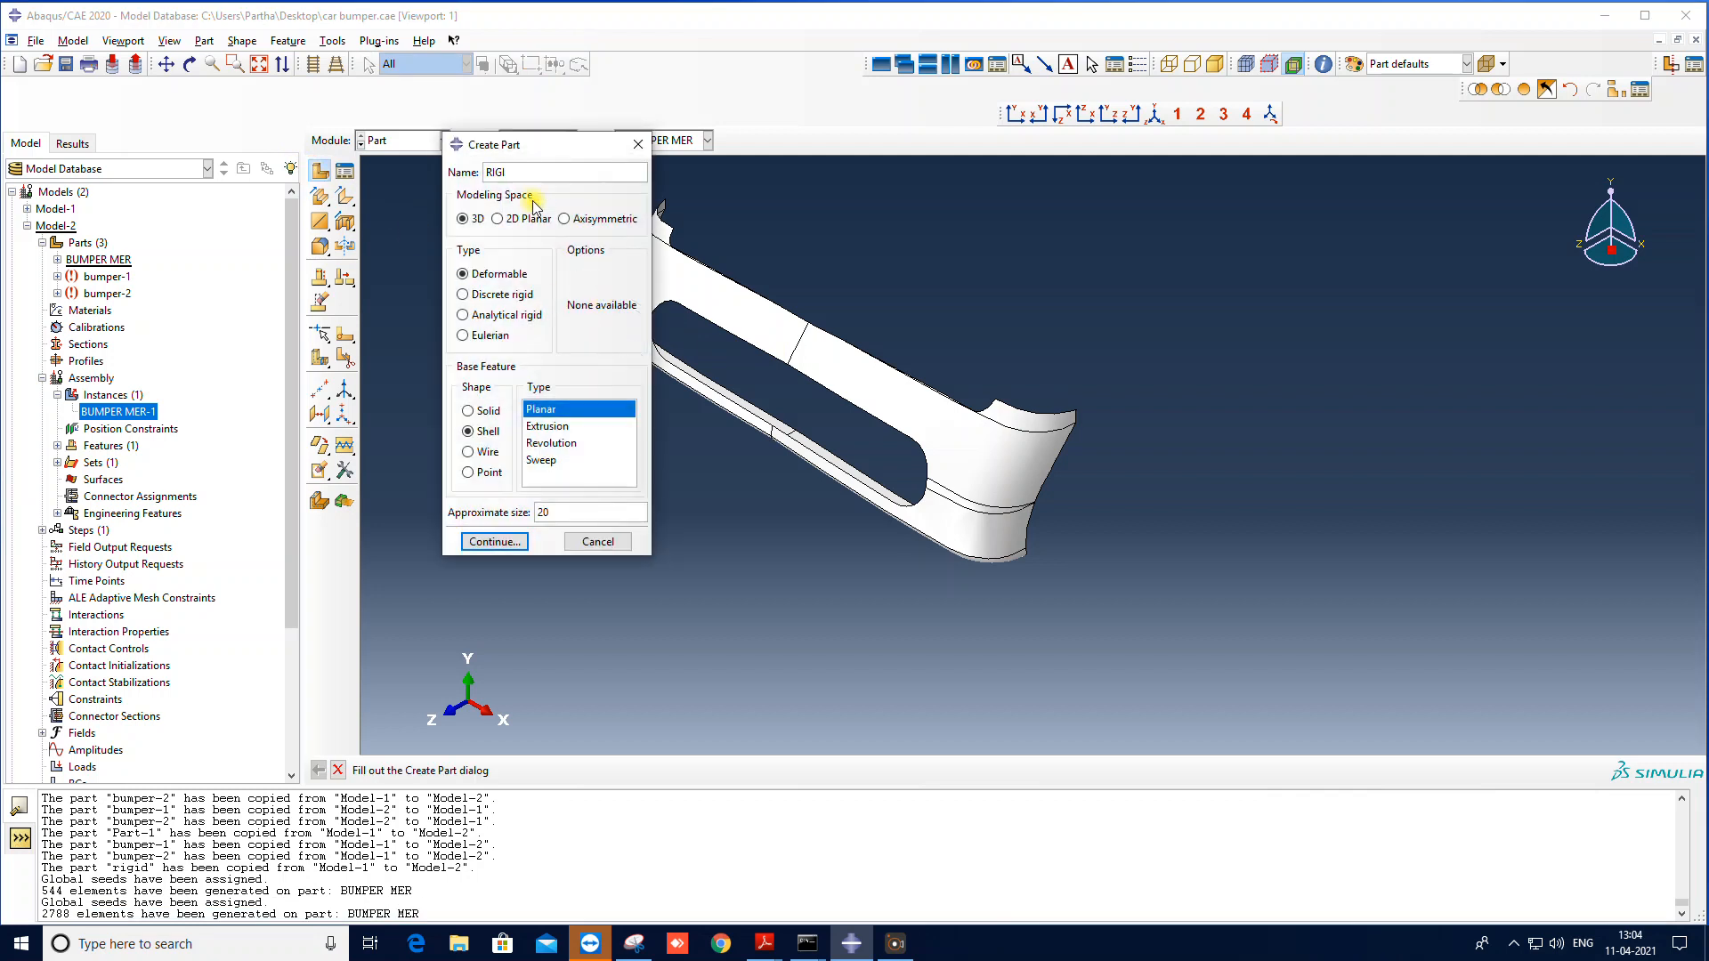
text(RIGID)
click(485, 296)
click(480, 415)
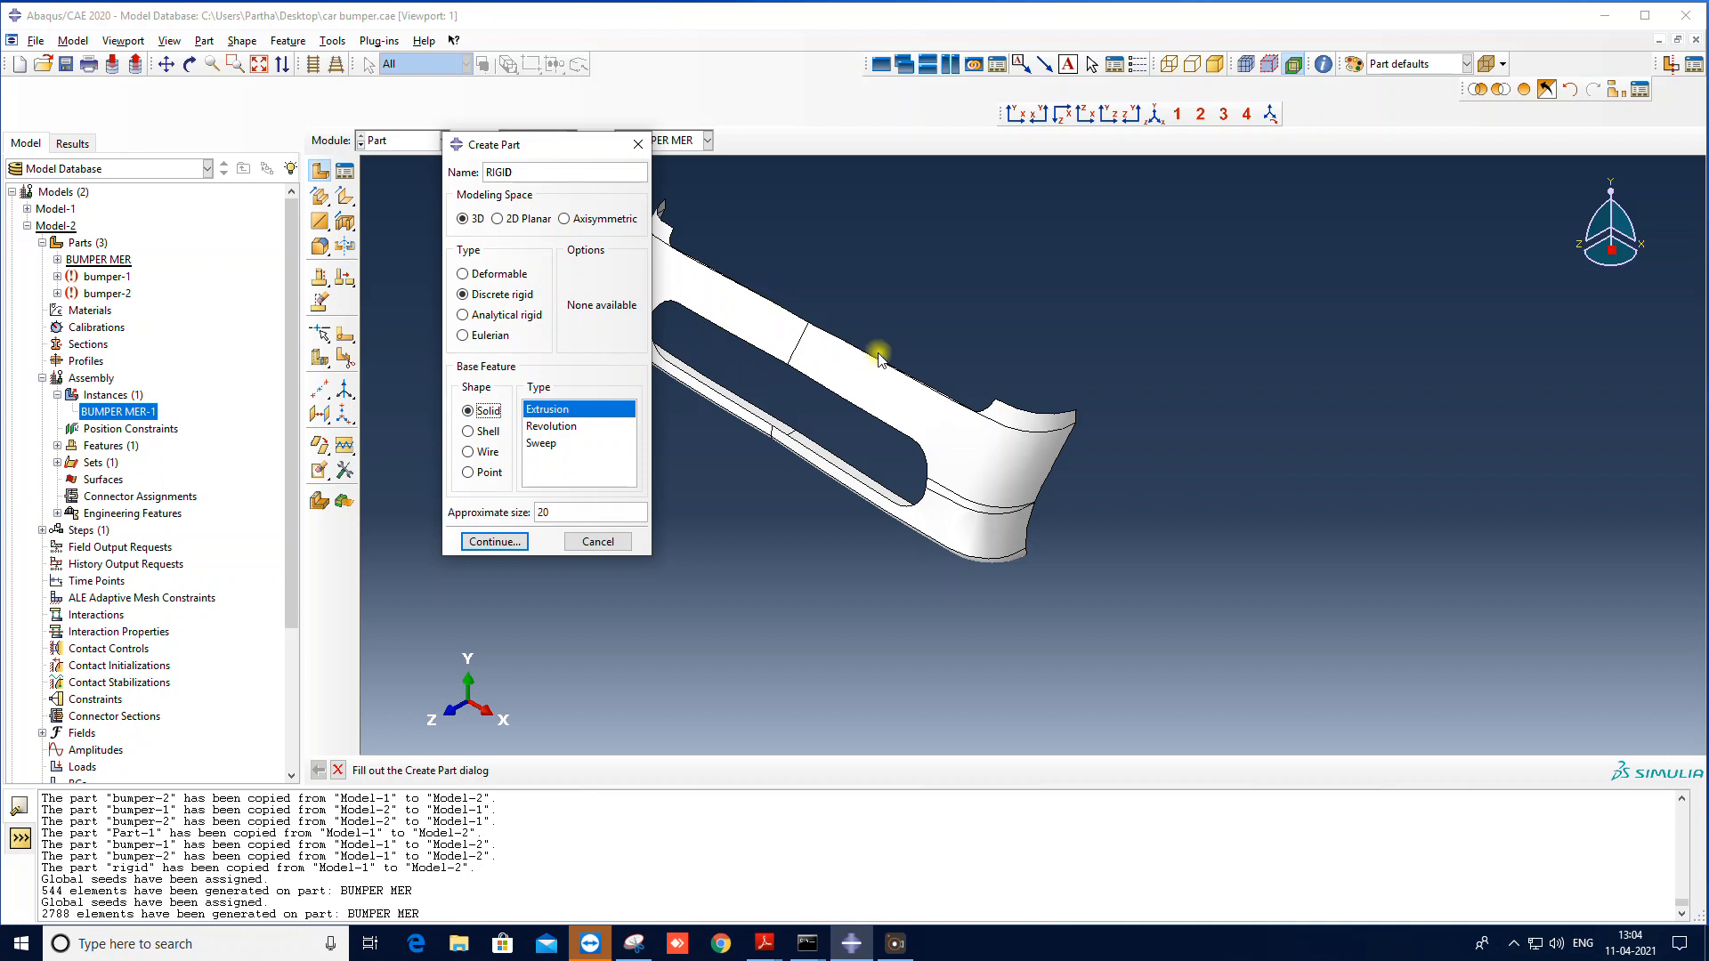
click(495, 542)
Step: Sketch a circle centred on the origin and dimension its radius to 5
click(317, 175)
click(1033, 443)
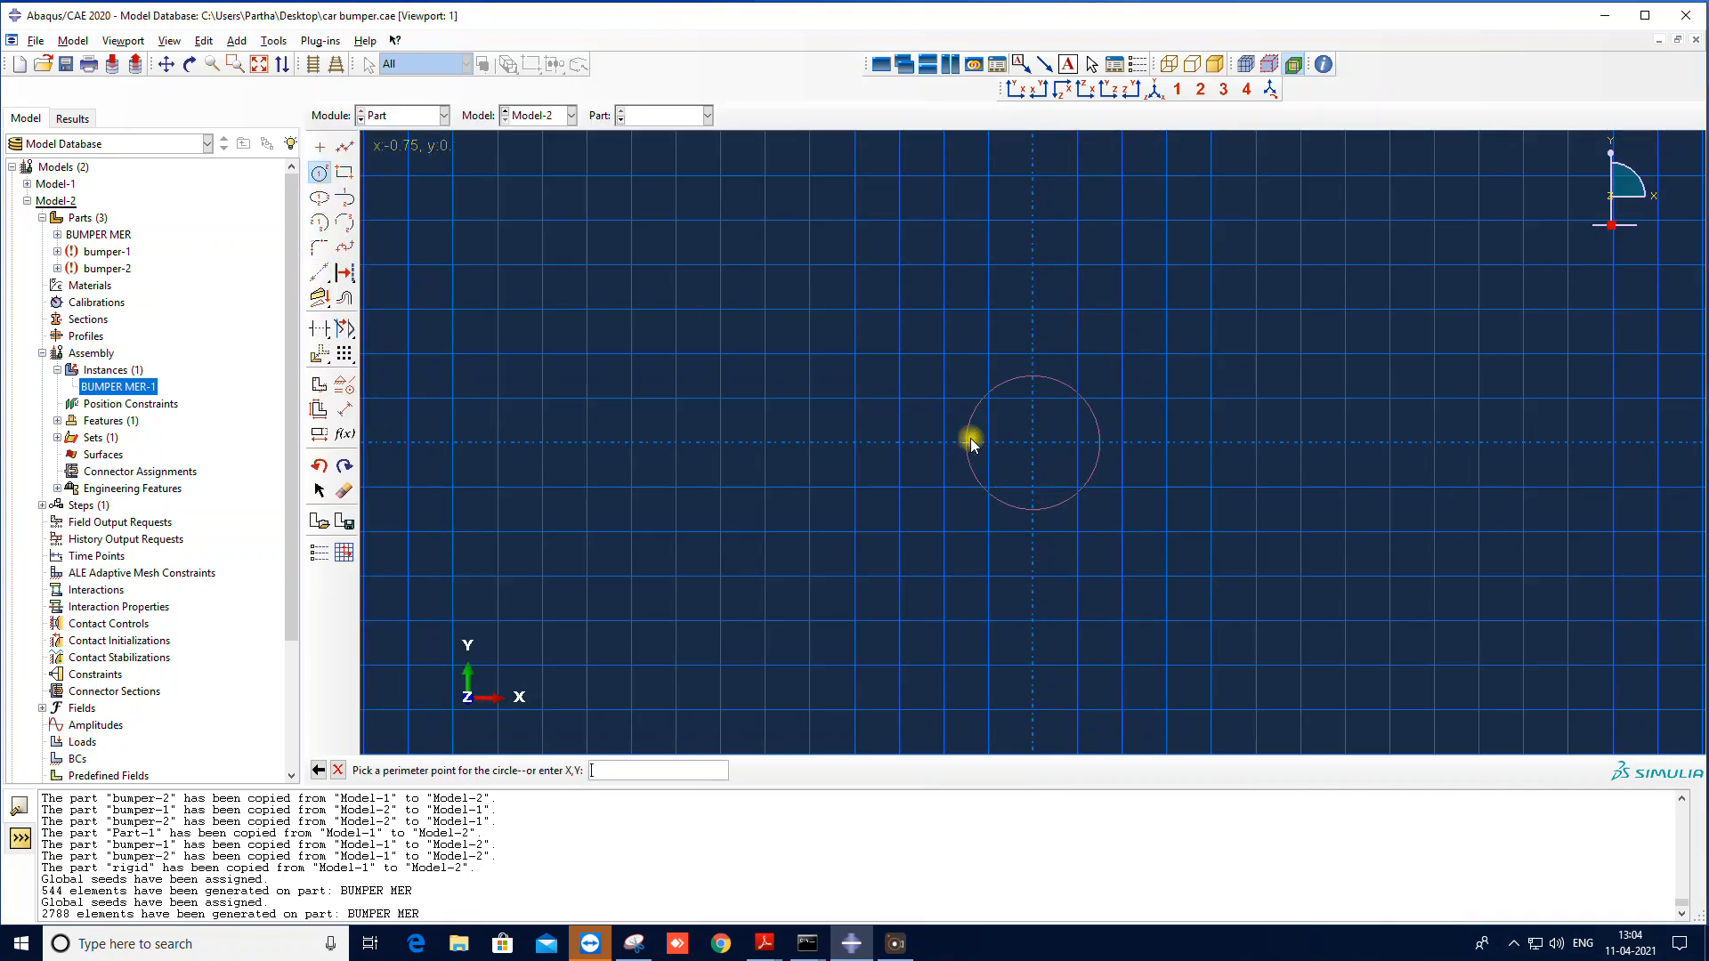
click(944, 442)
click(346, 411)
click(970, 504)
click(887, 518)
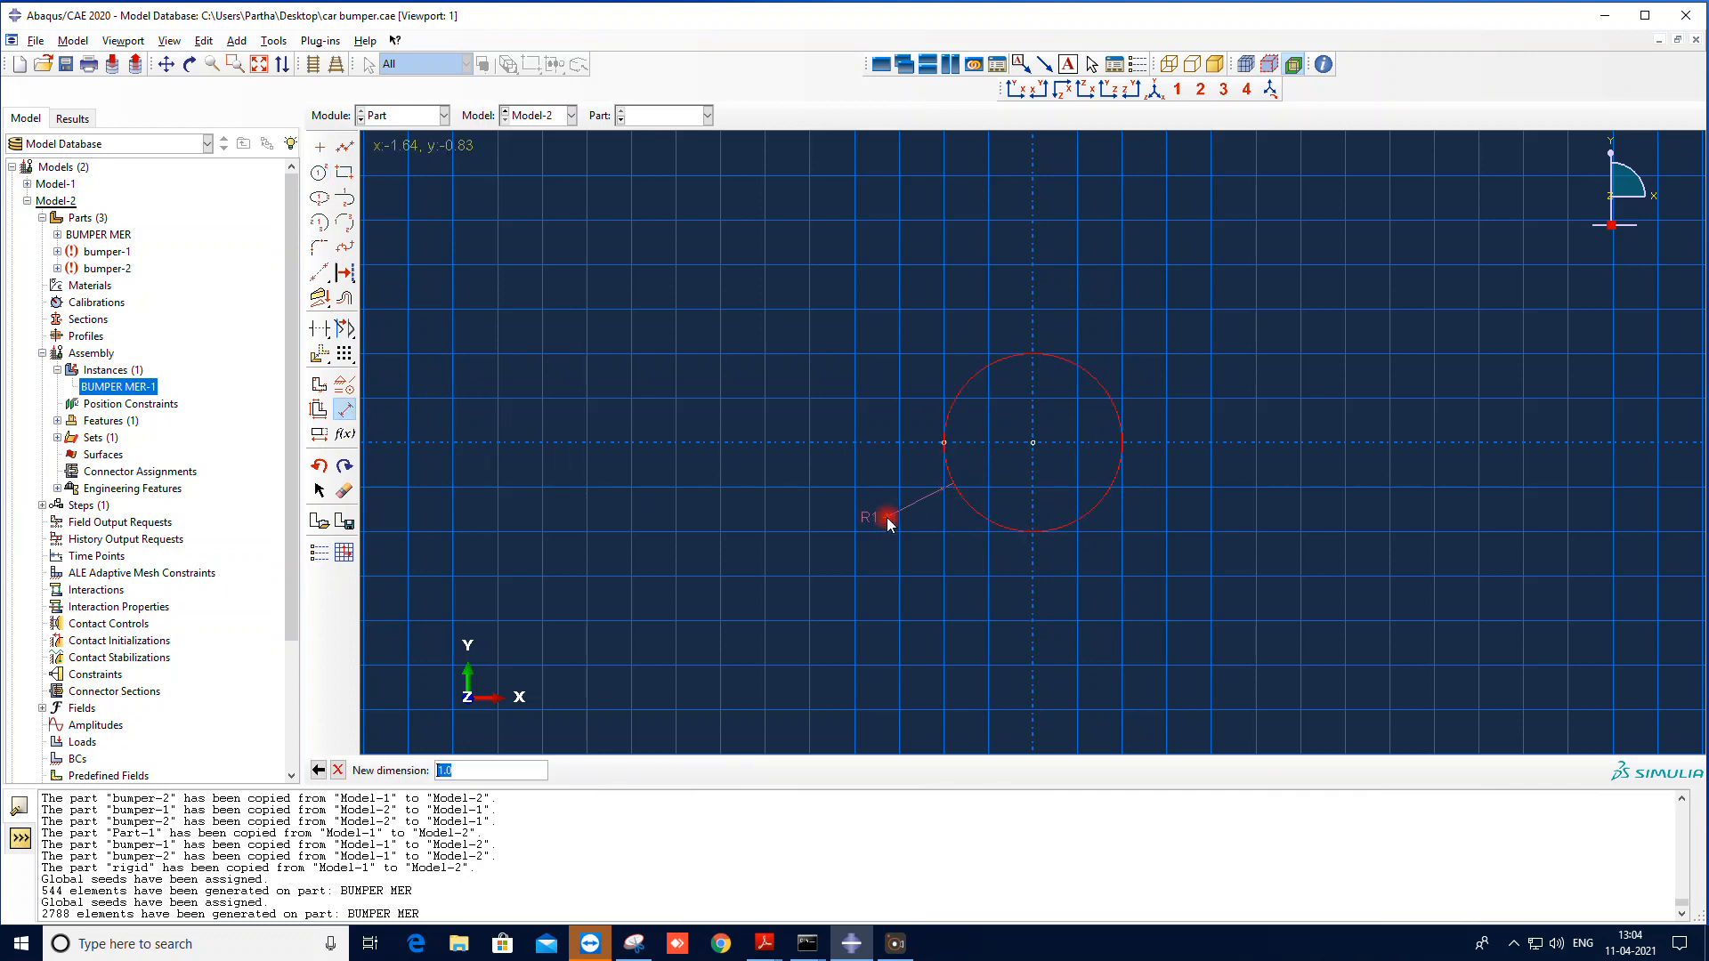
text(5)
key(Return)
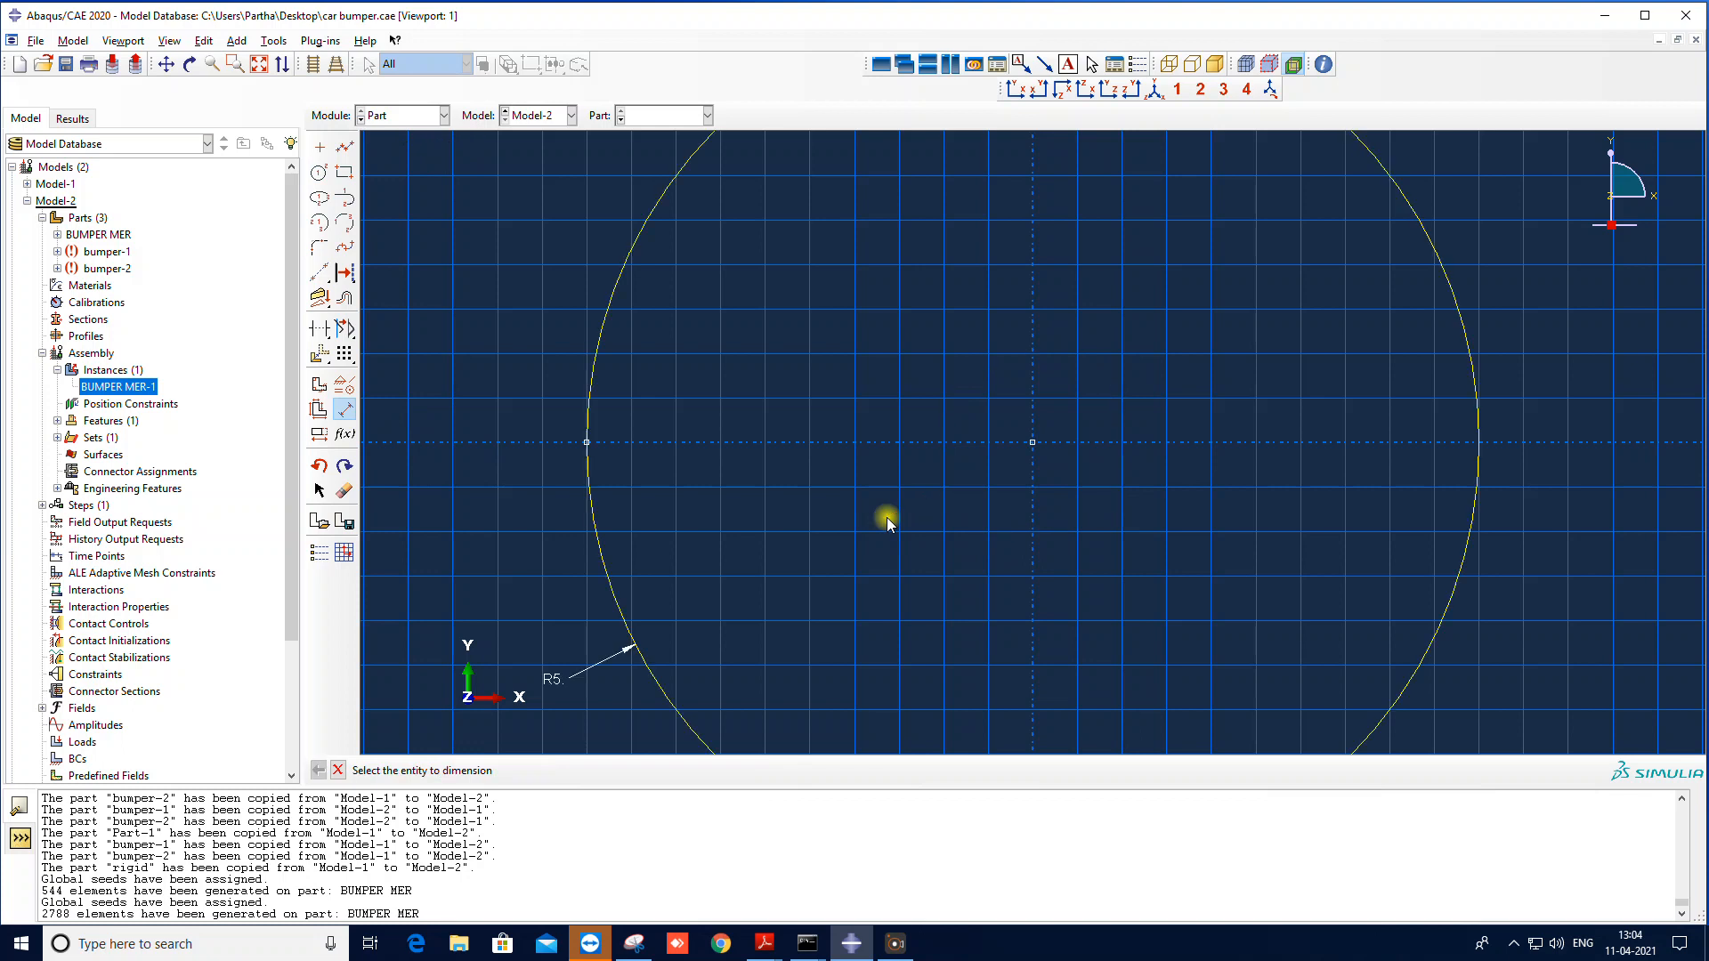
Step: Finish the circle sketch and extrude it into a solid cylinder
click(338, 770)
click(563, 771)
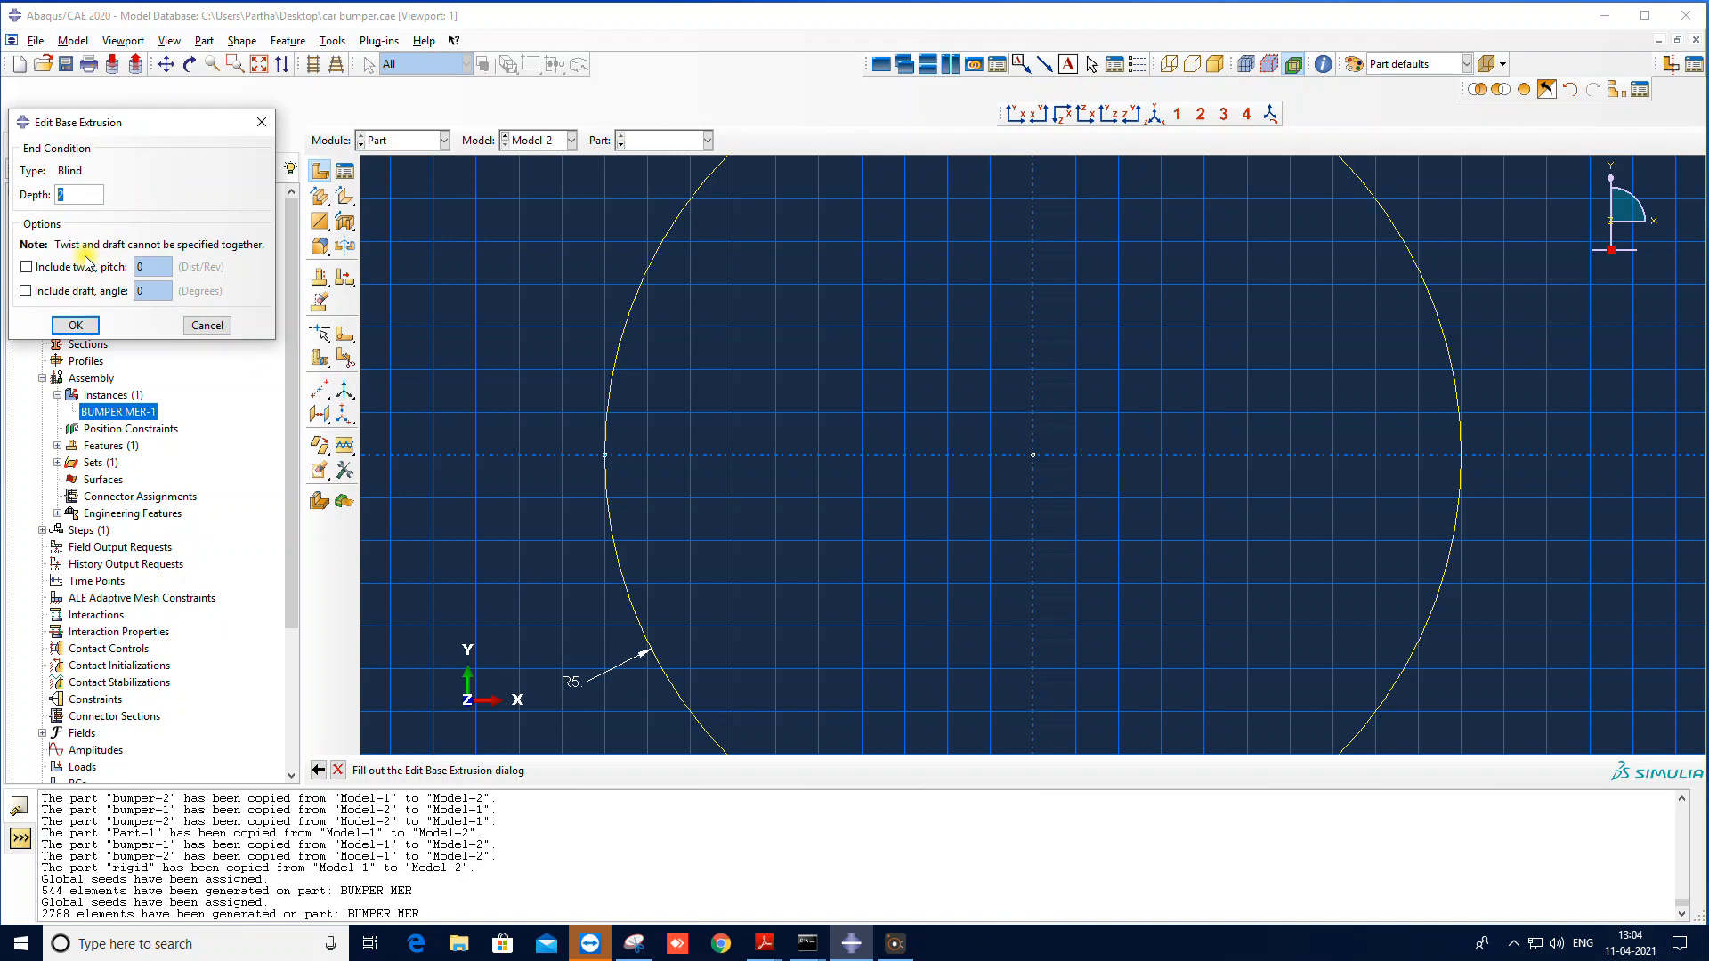
click(75, 325)
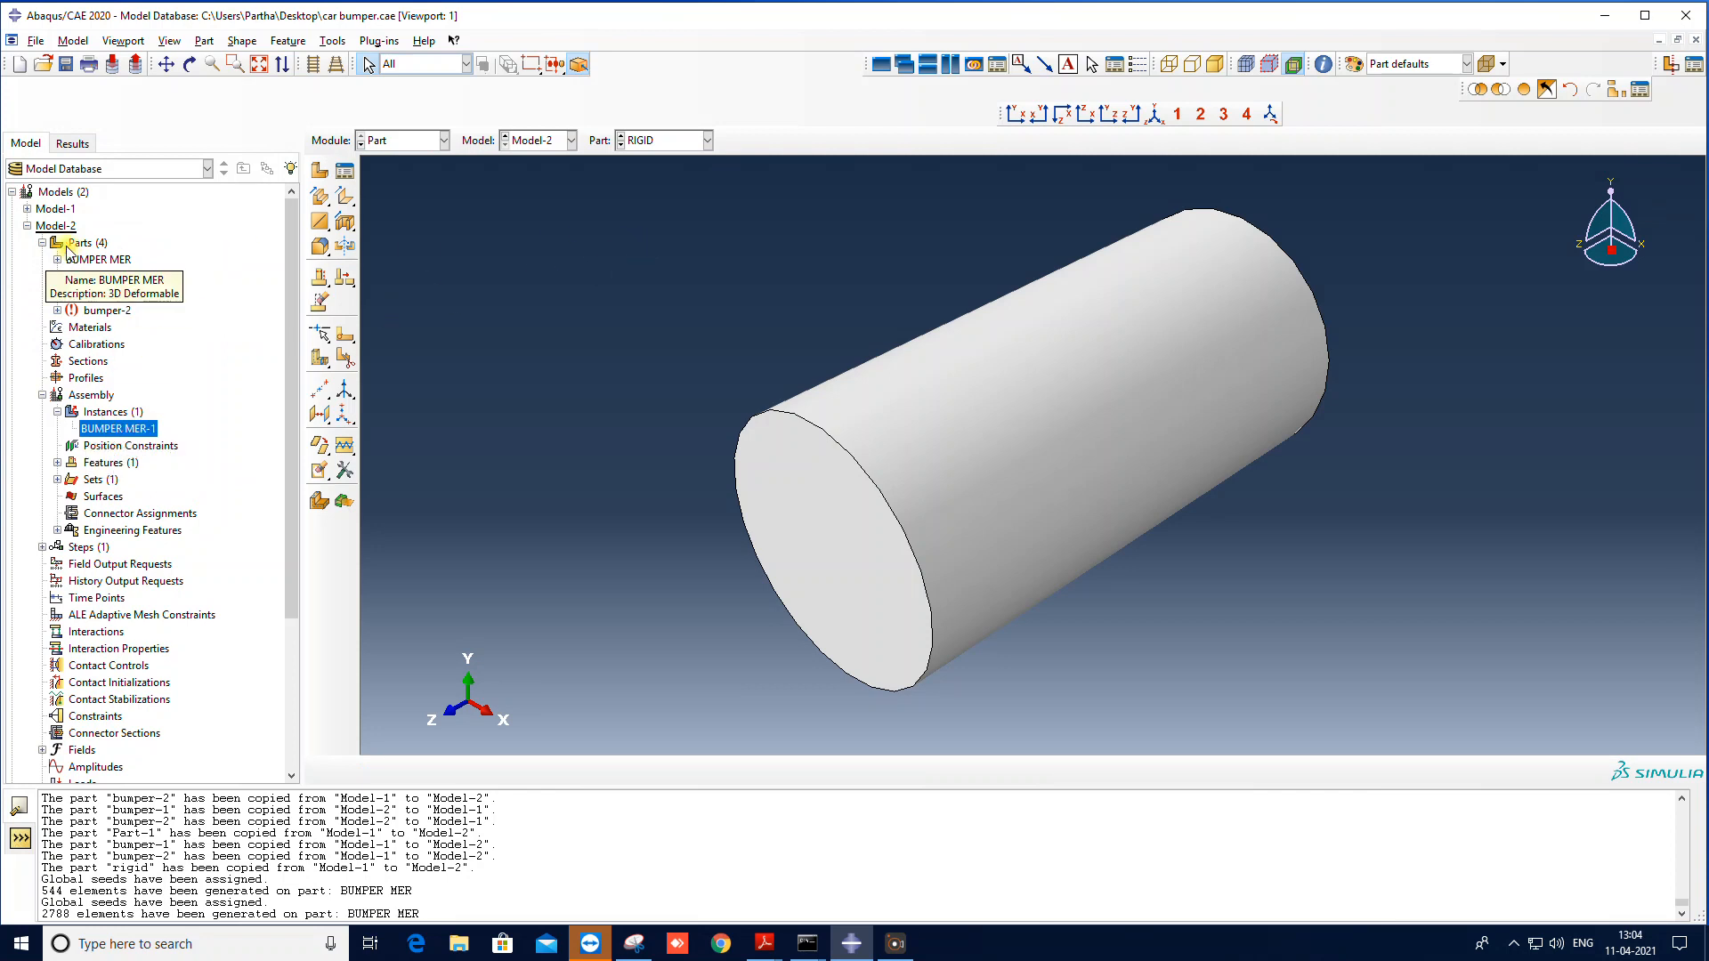
Step: Edit the RIGID part's solid extrusion to a depth of 40 and fit the cylinder in isometric view
double_click(67, 277)
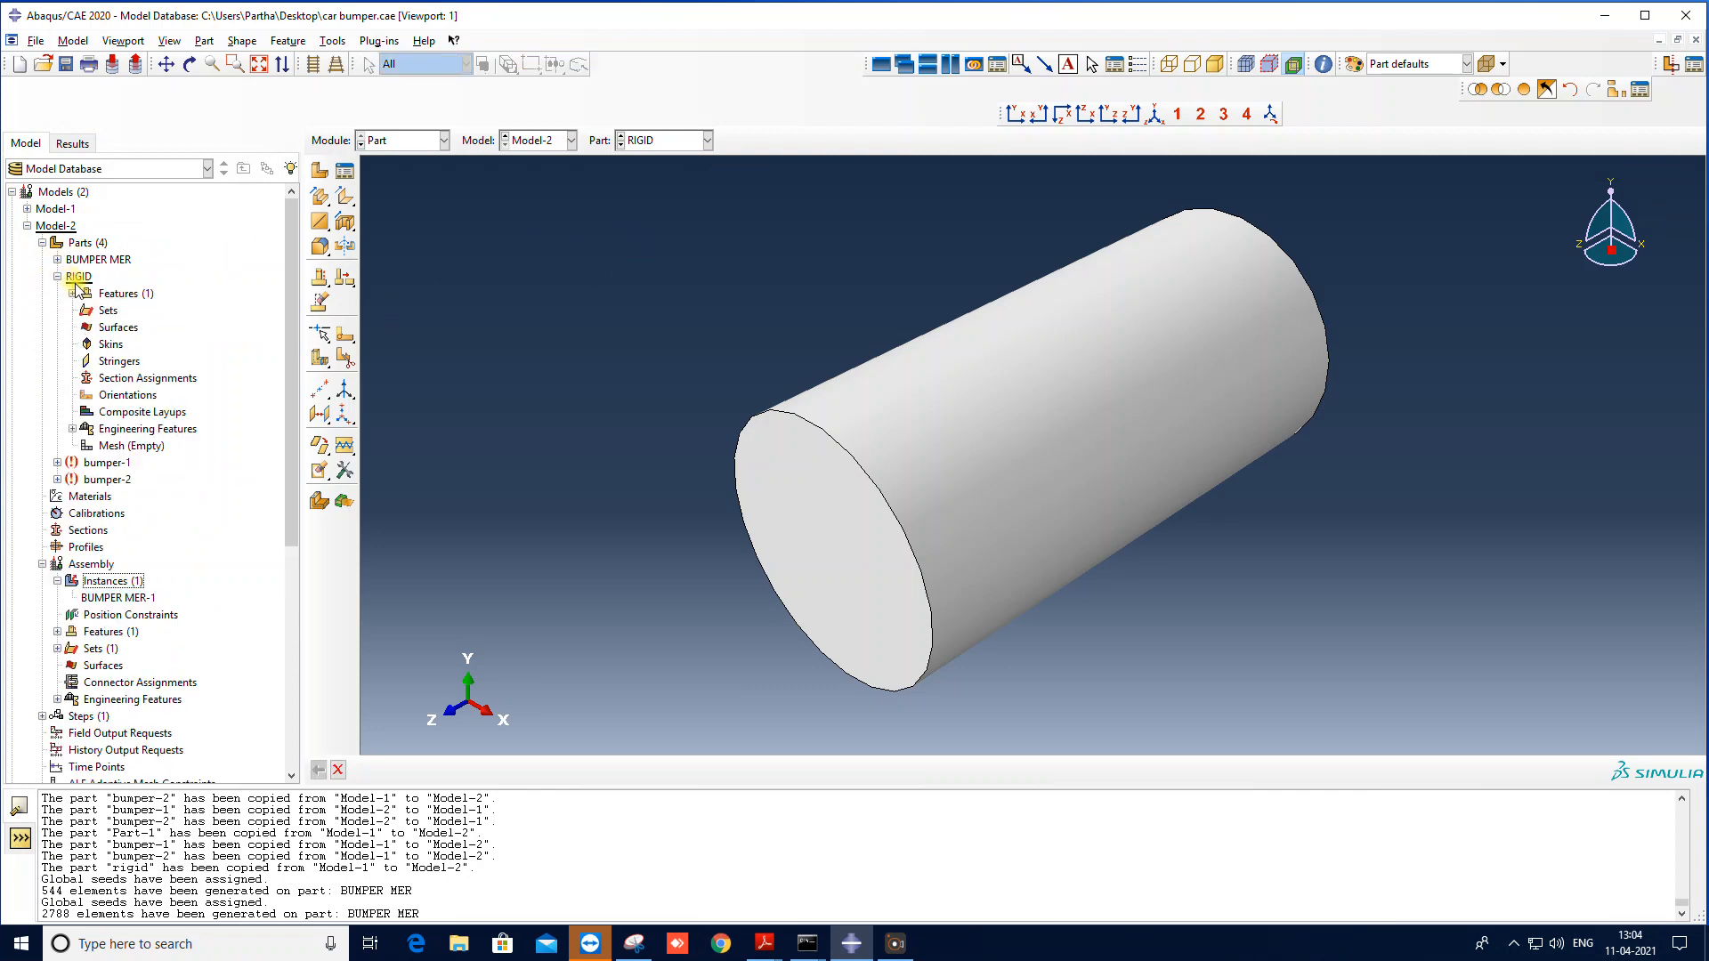
click(72, 294)
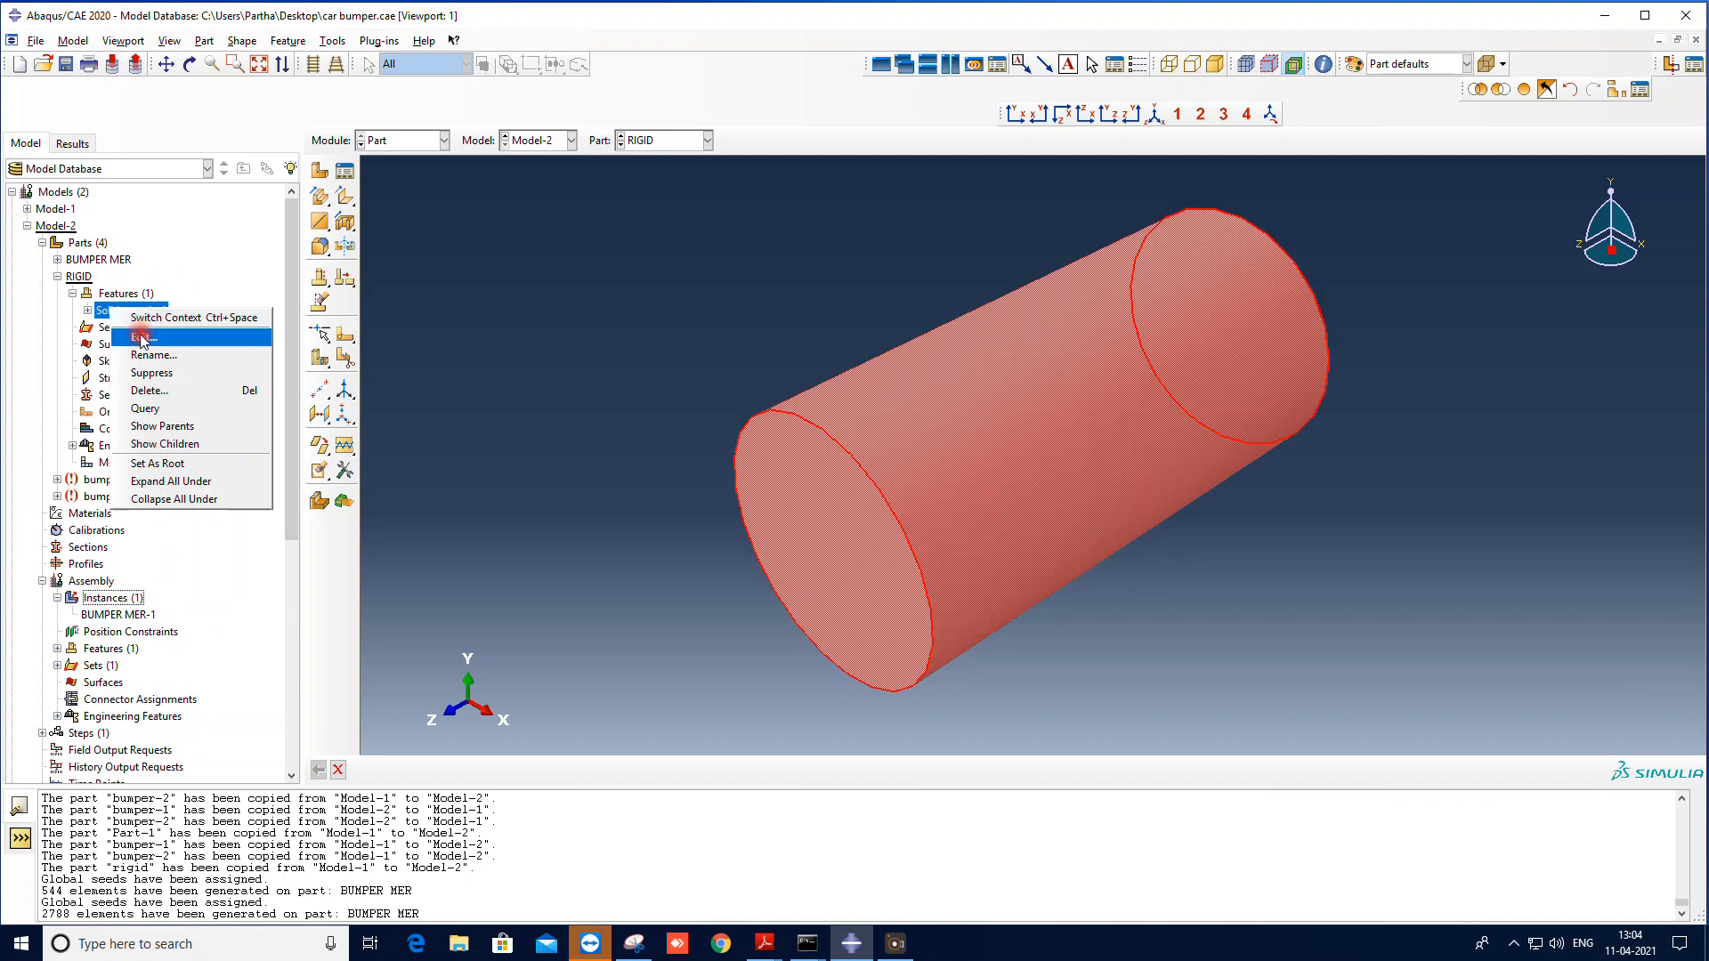
click(144, 337)
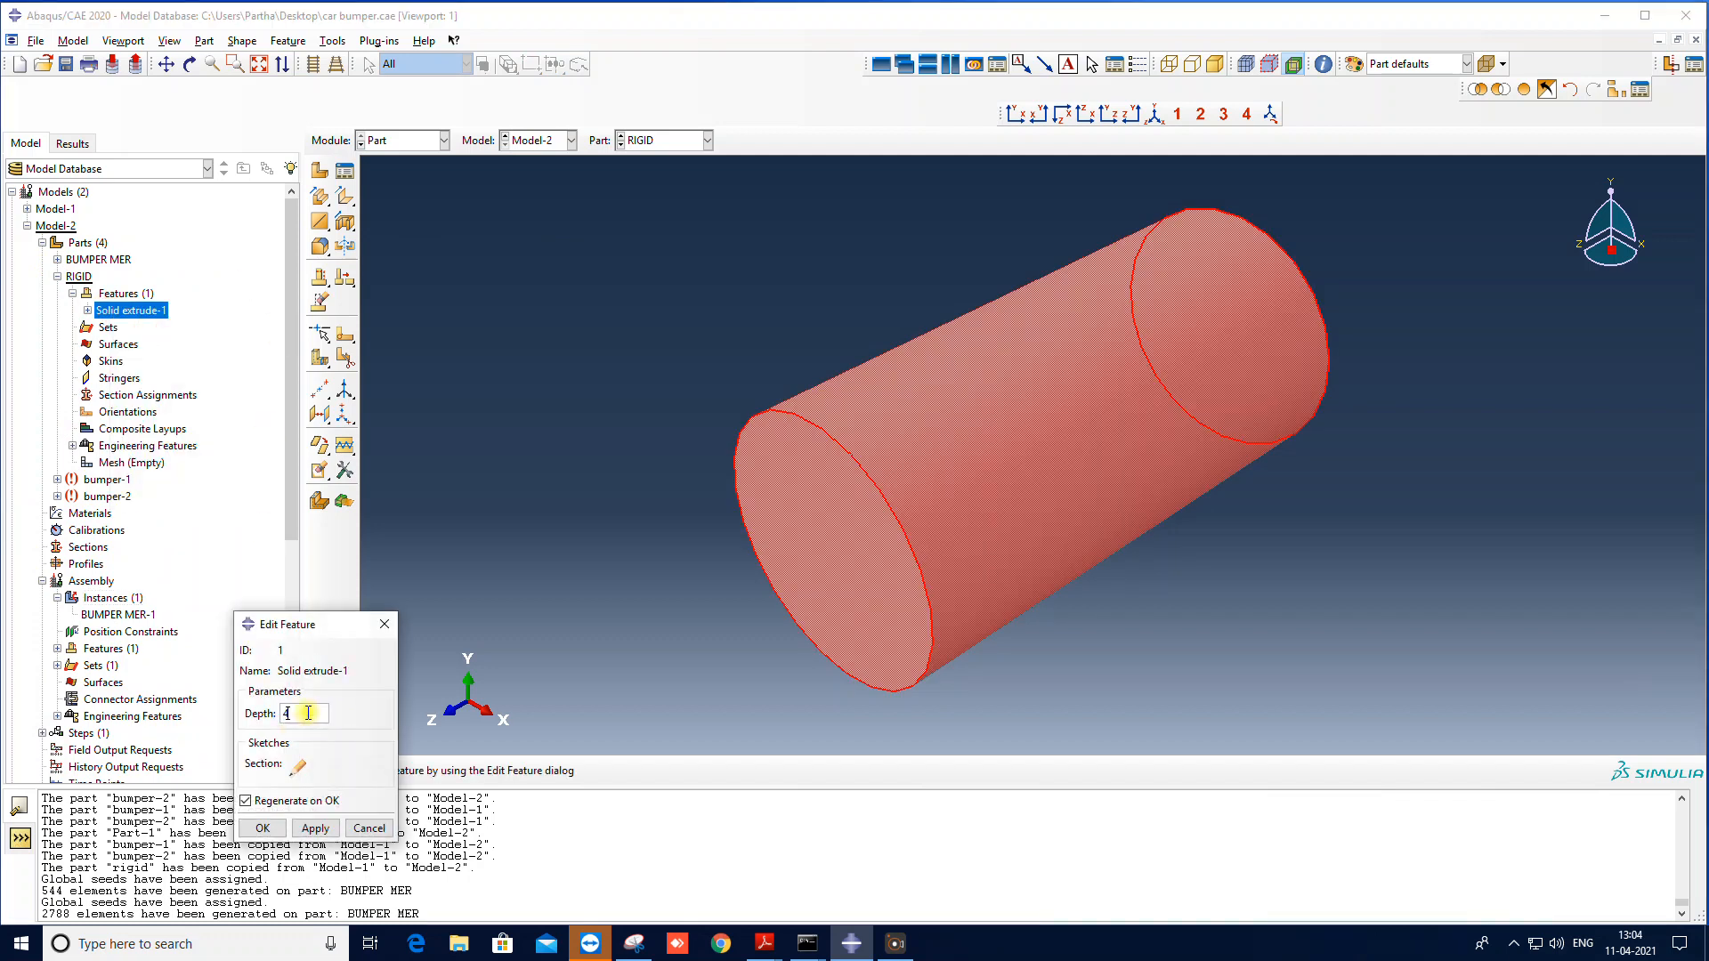
text(40)
click(315, 828)
click(263, 828)
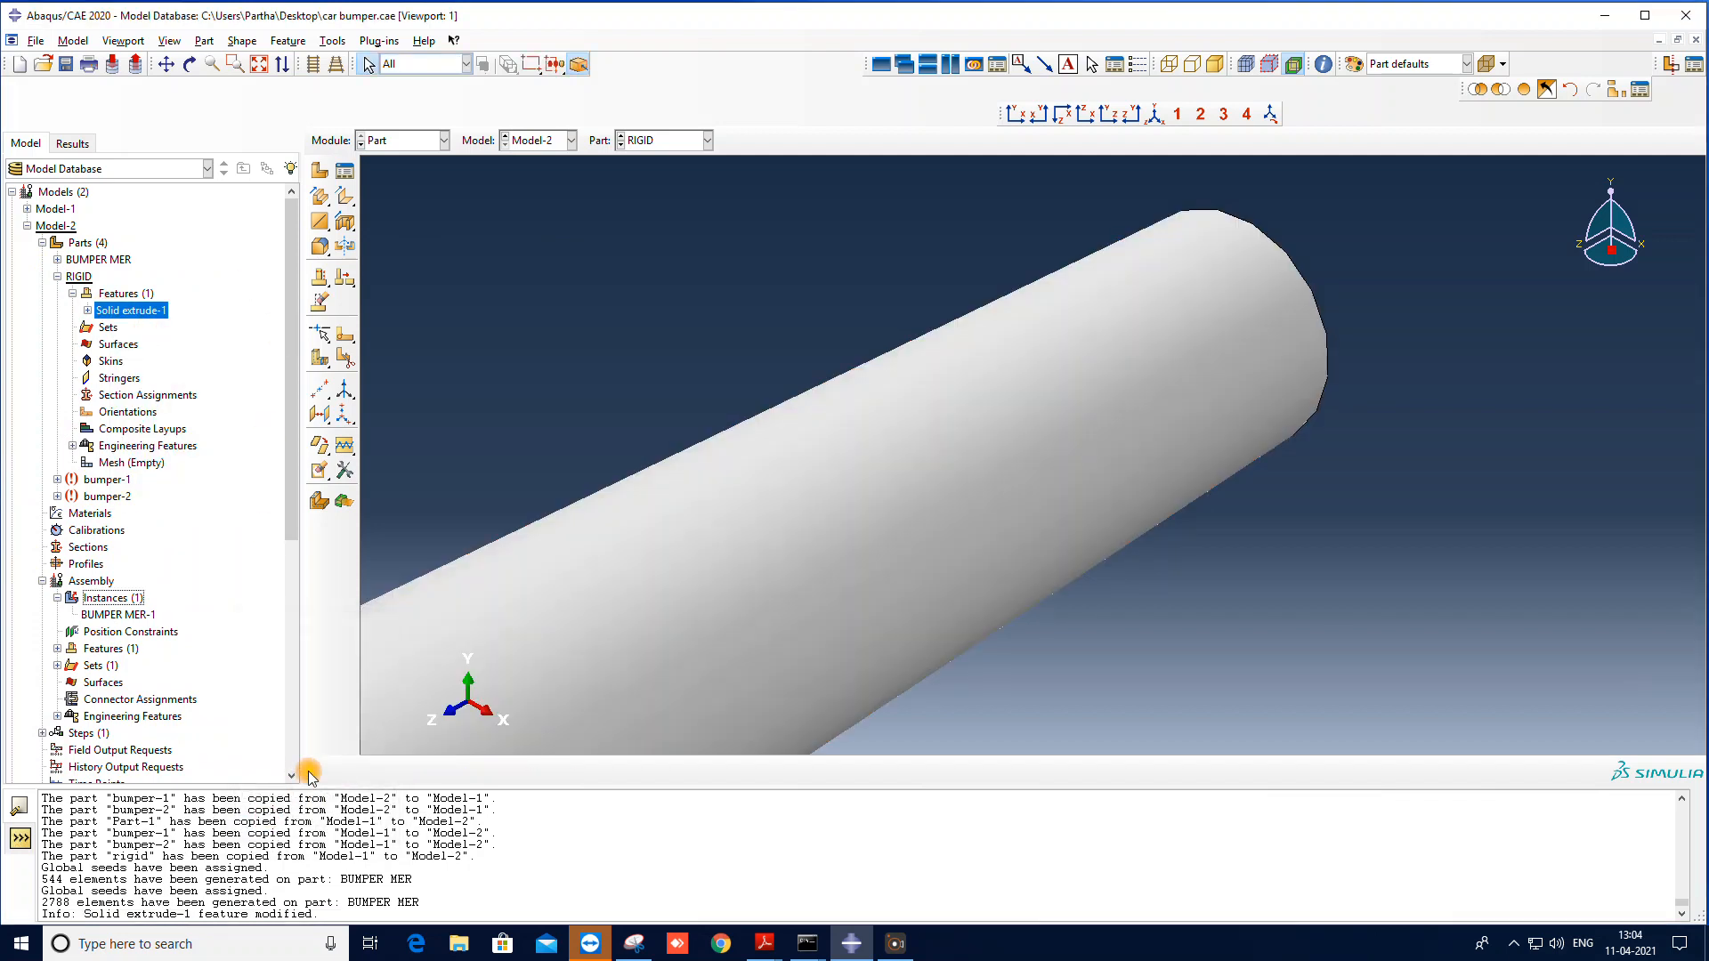
click(1154, 114)
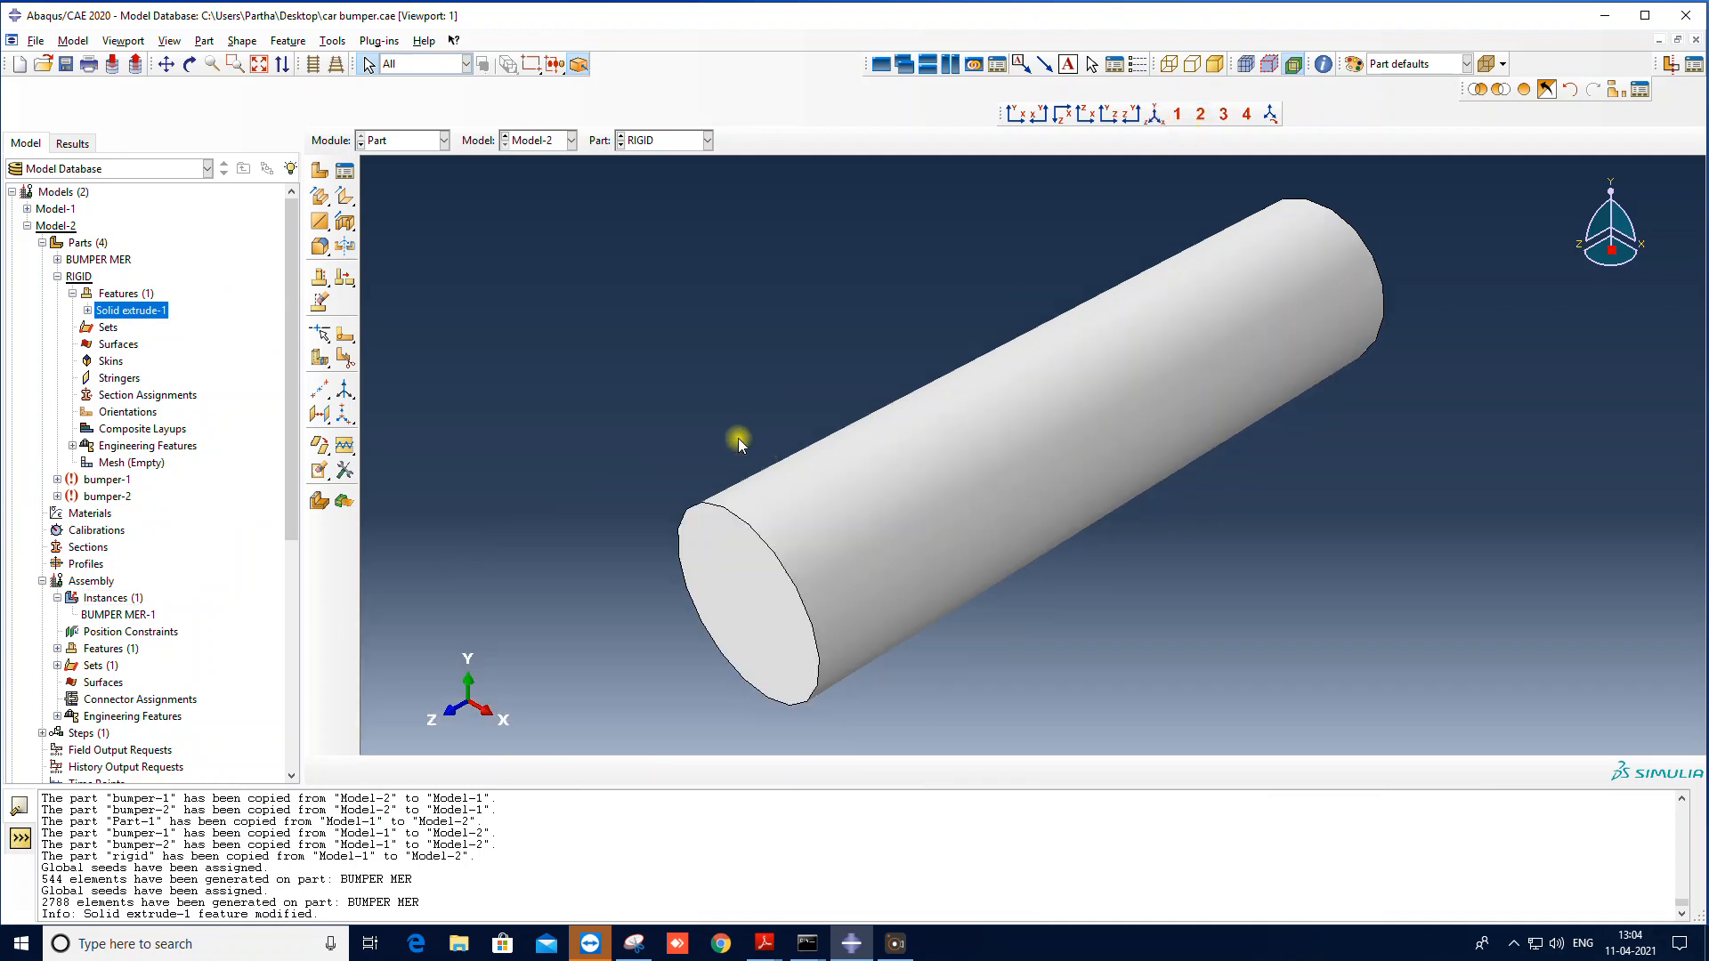
Step: Increase the depth of the RIGID part's solid extrusion further and fit the cylinder in isometric view
right_click(134, 310)
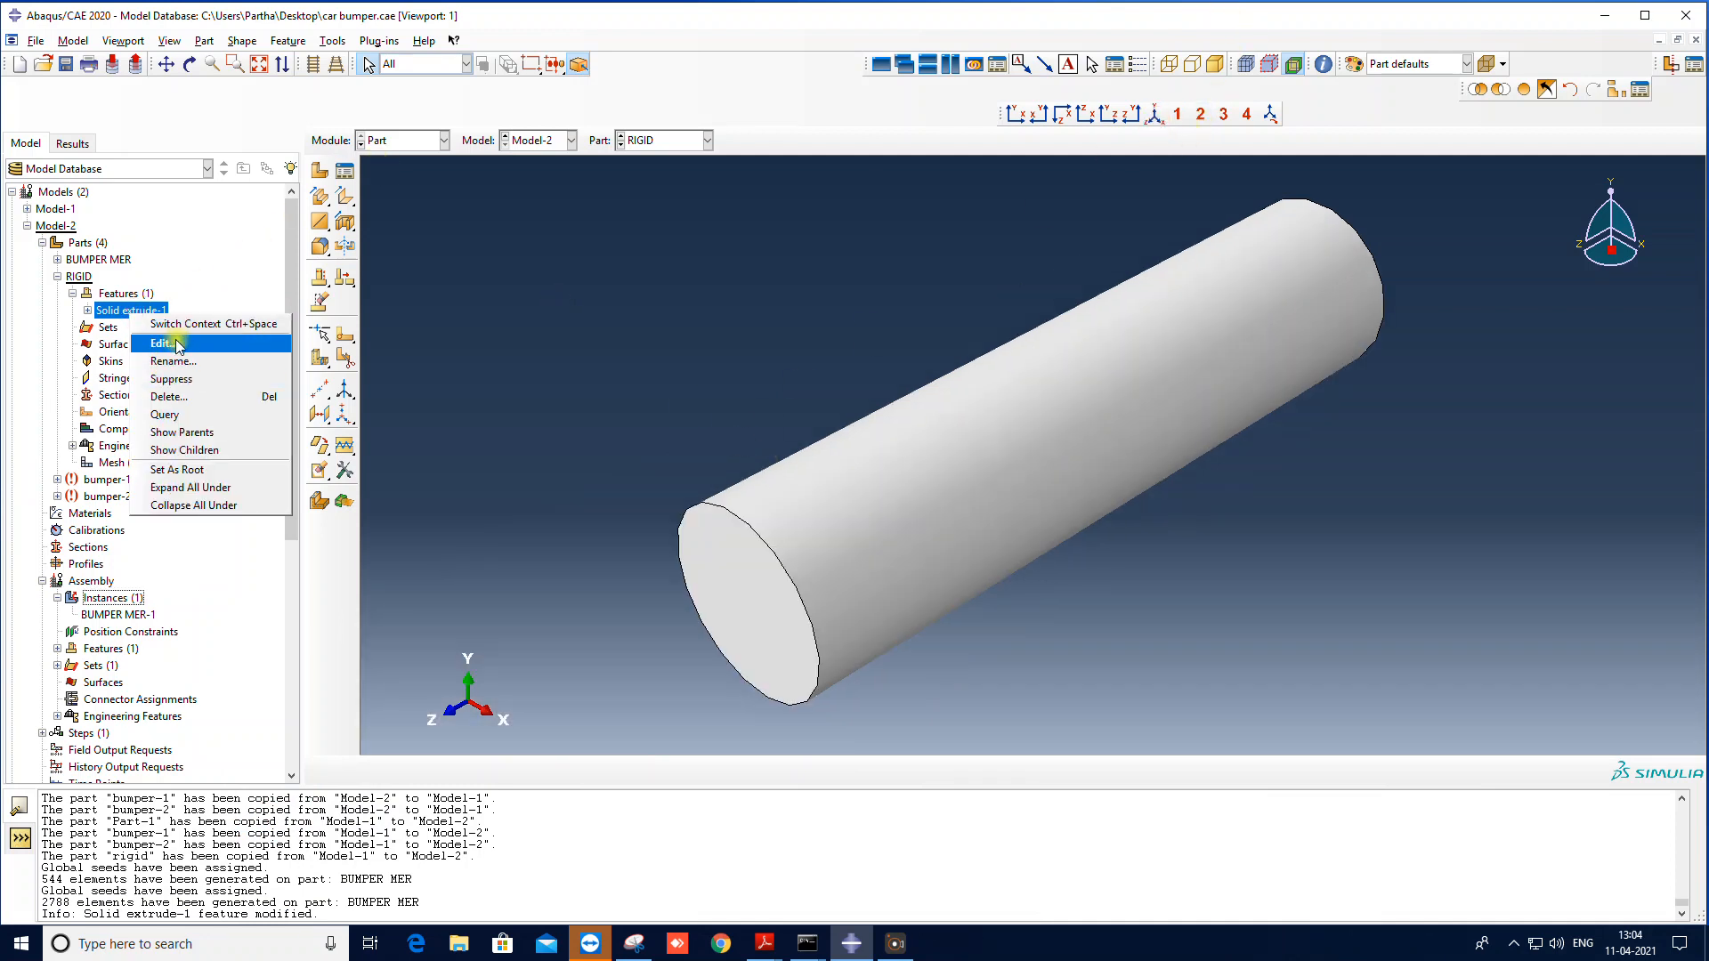
click(178, 339)
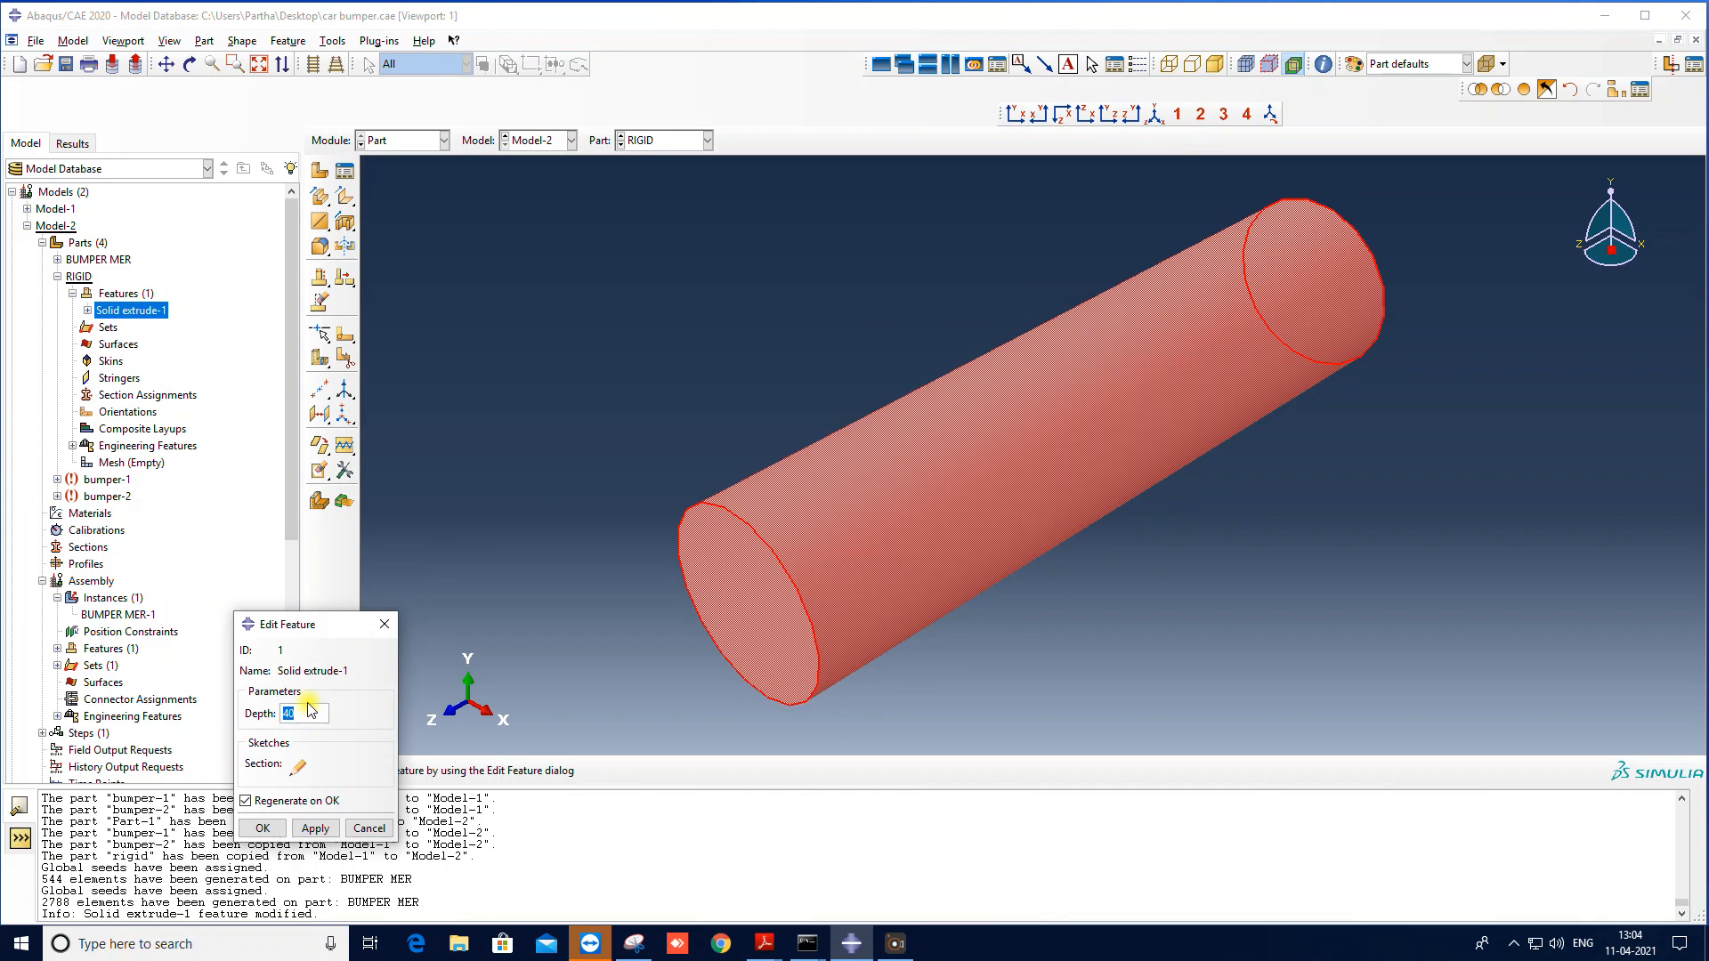
click(265, 827)
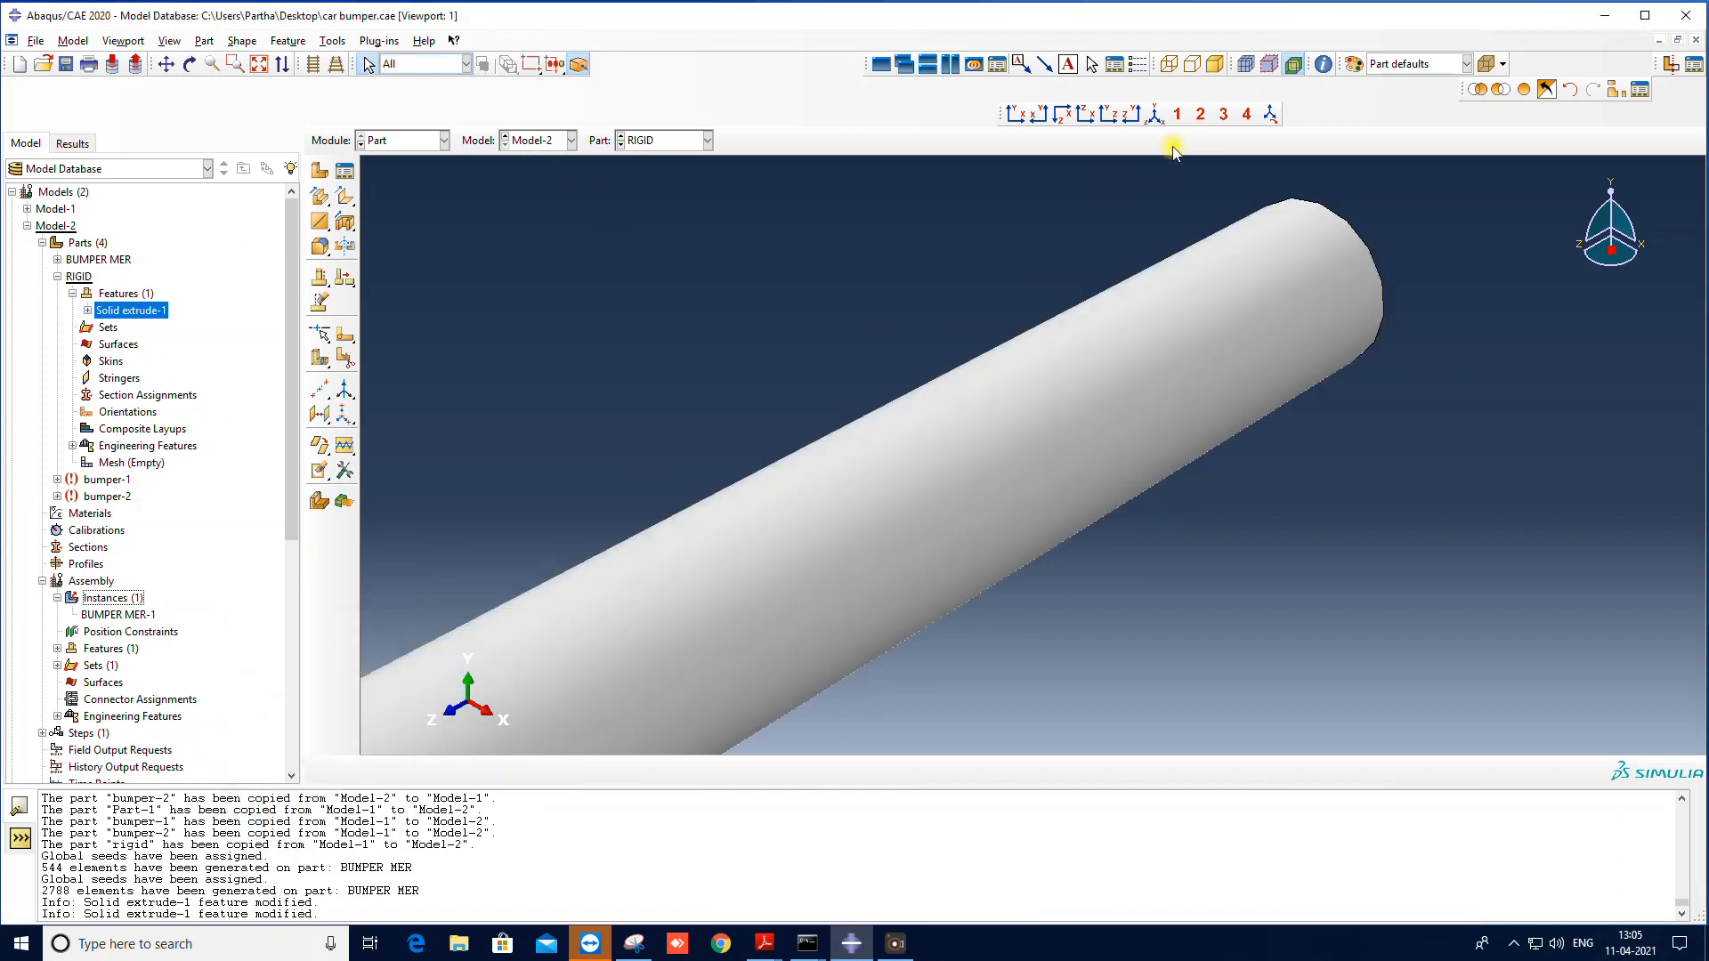
click(1154, 114)
Step: Switch to the Assembly module and try to add a dependent instance of the RIGID part
click(444, 140)
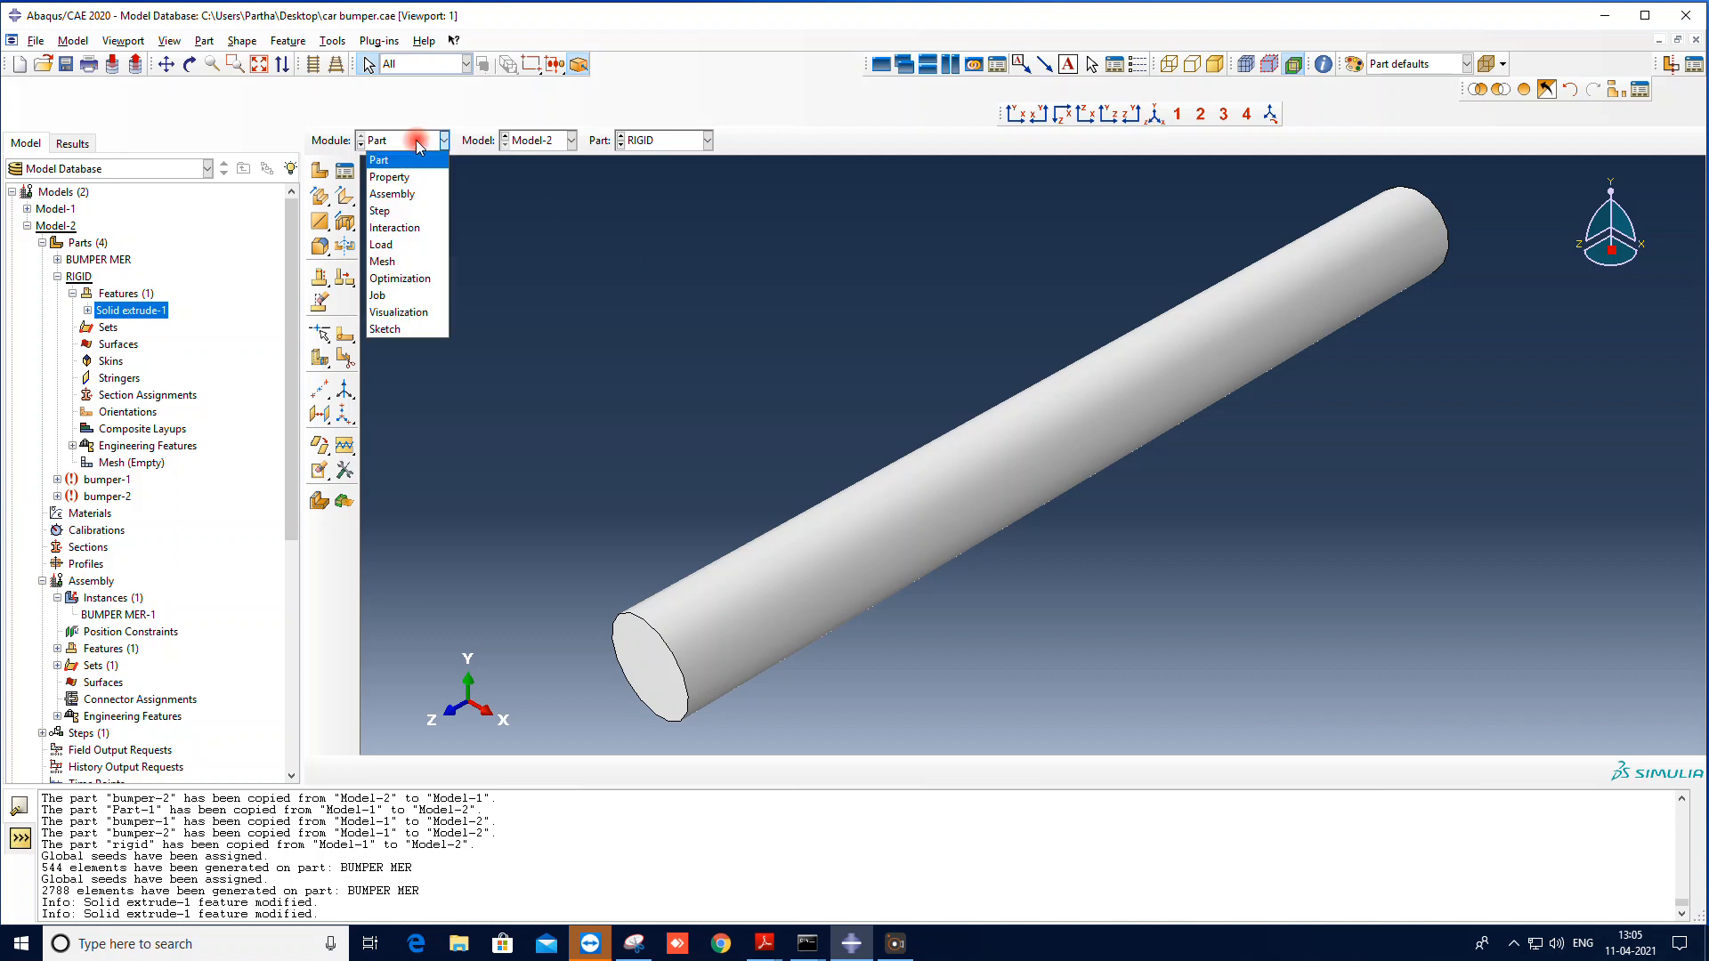
click(383, 194)
click(319, 169)
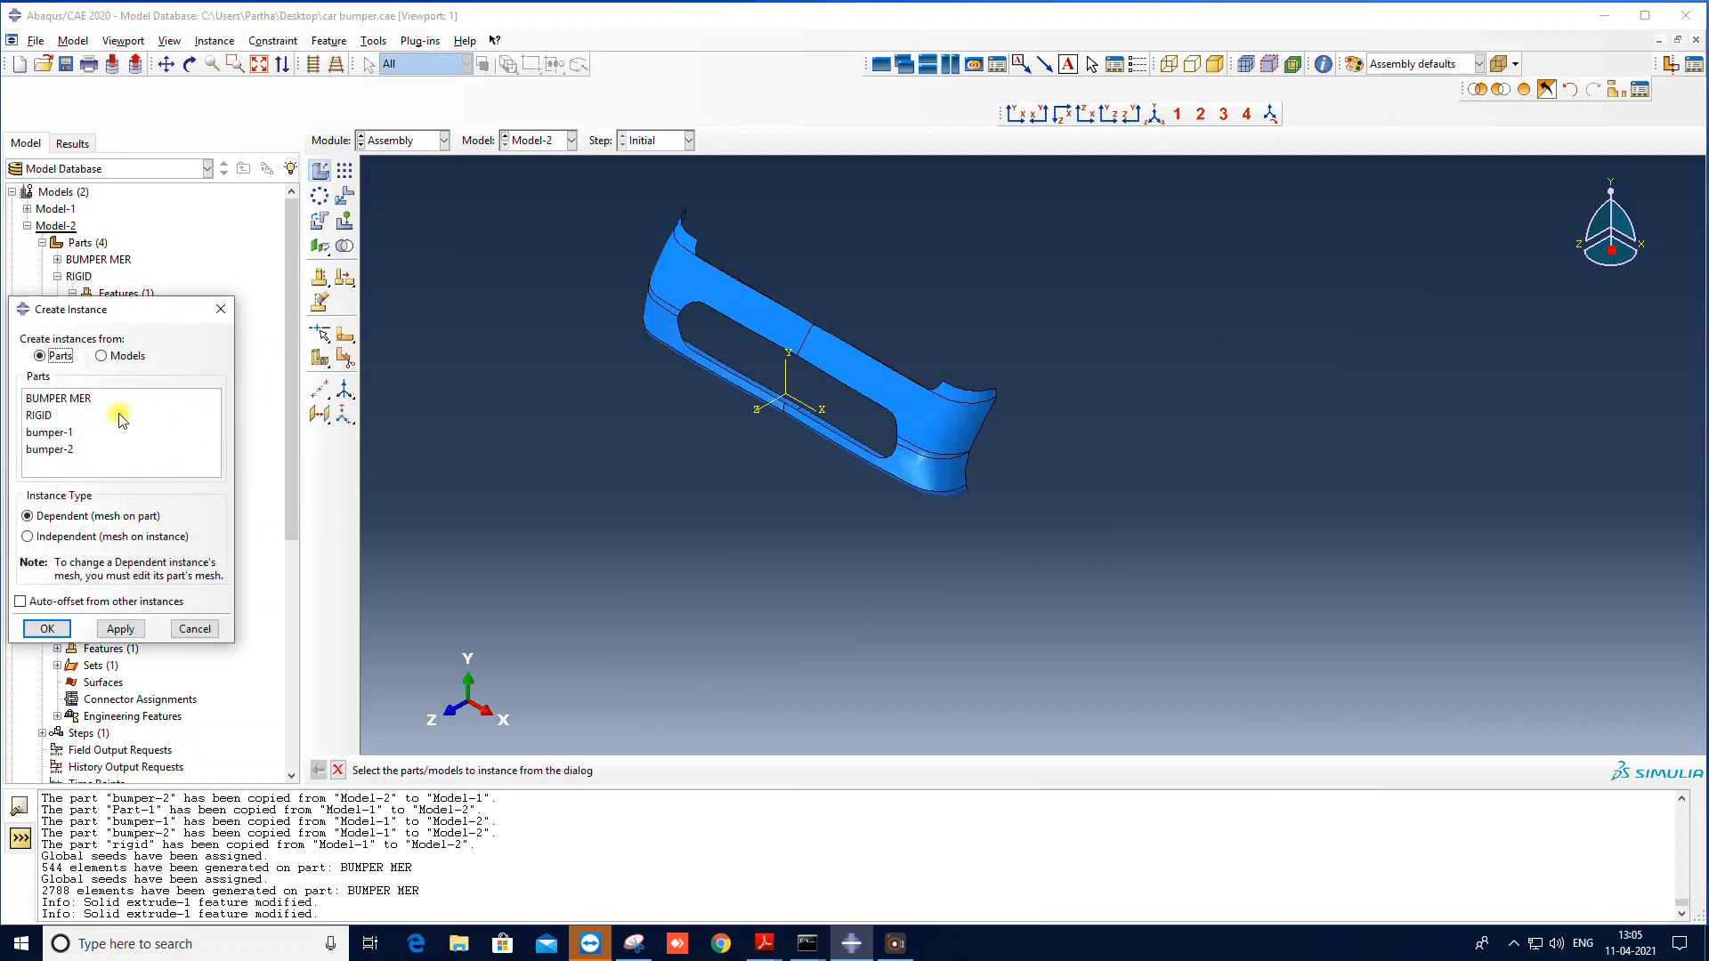
click(138, 416)
click(47, 629)
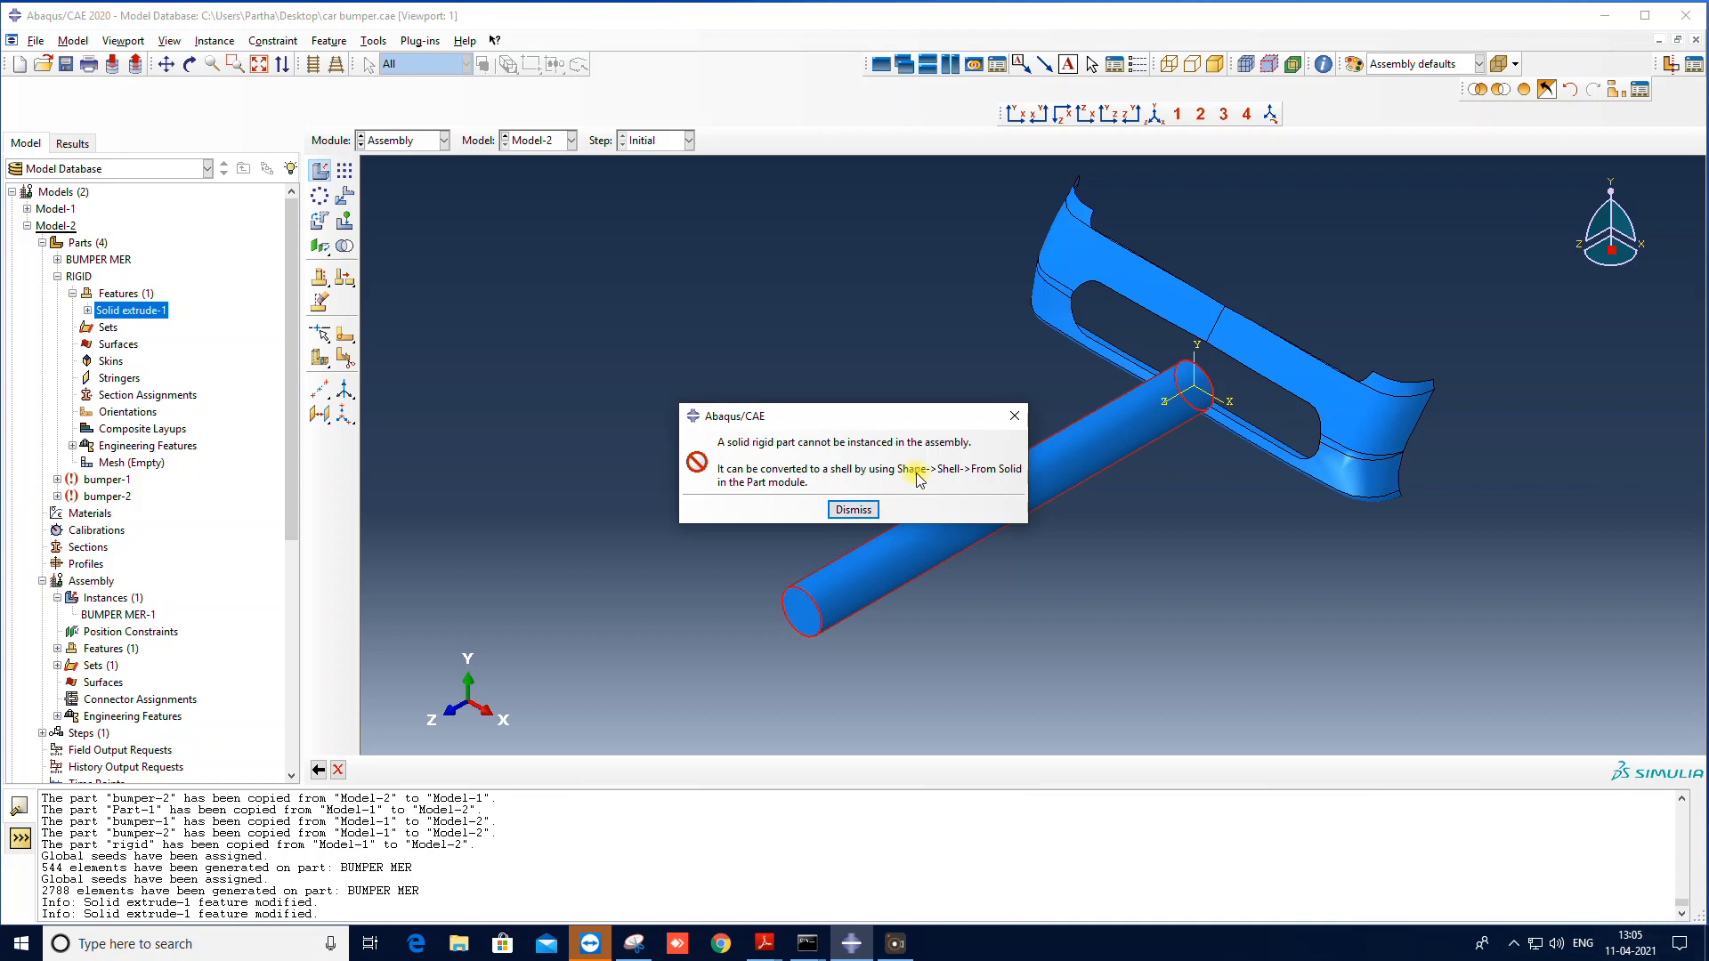
click(853, 509)
click(214, 311)
Step: Return to the Part module and convert the solid RIGID cylinder to a shell using Shell From Solid
click(414, 140)
click(405, 158)
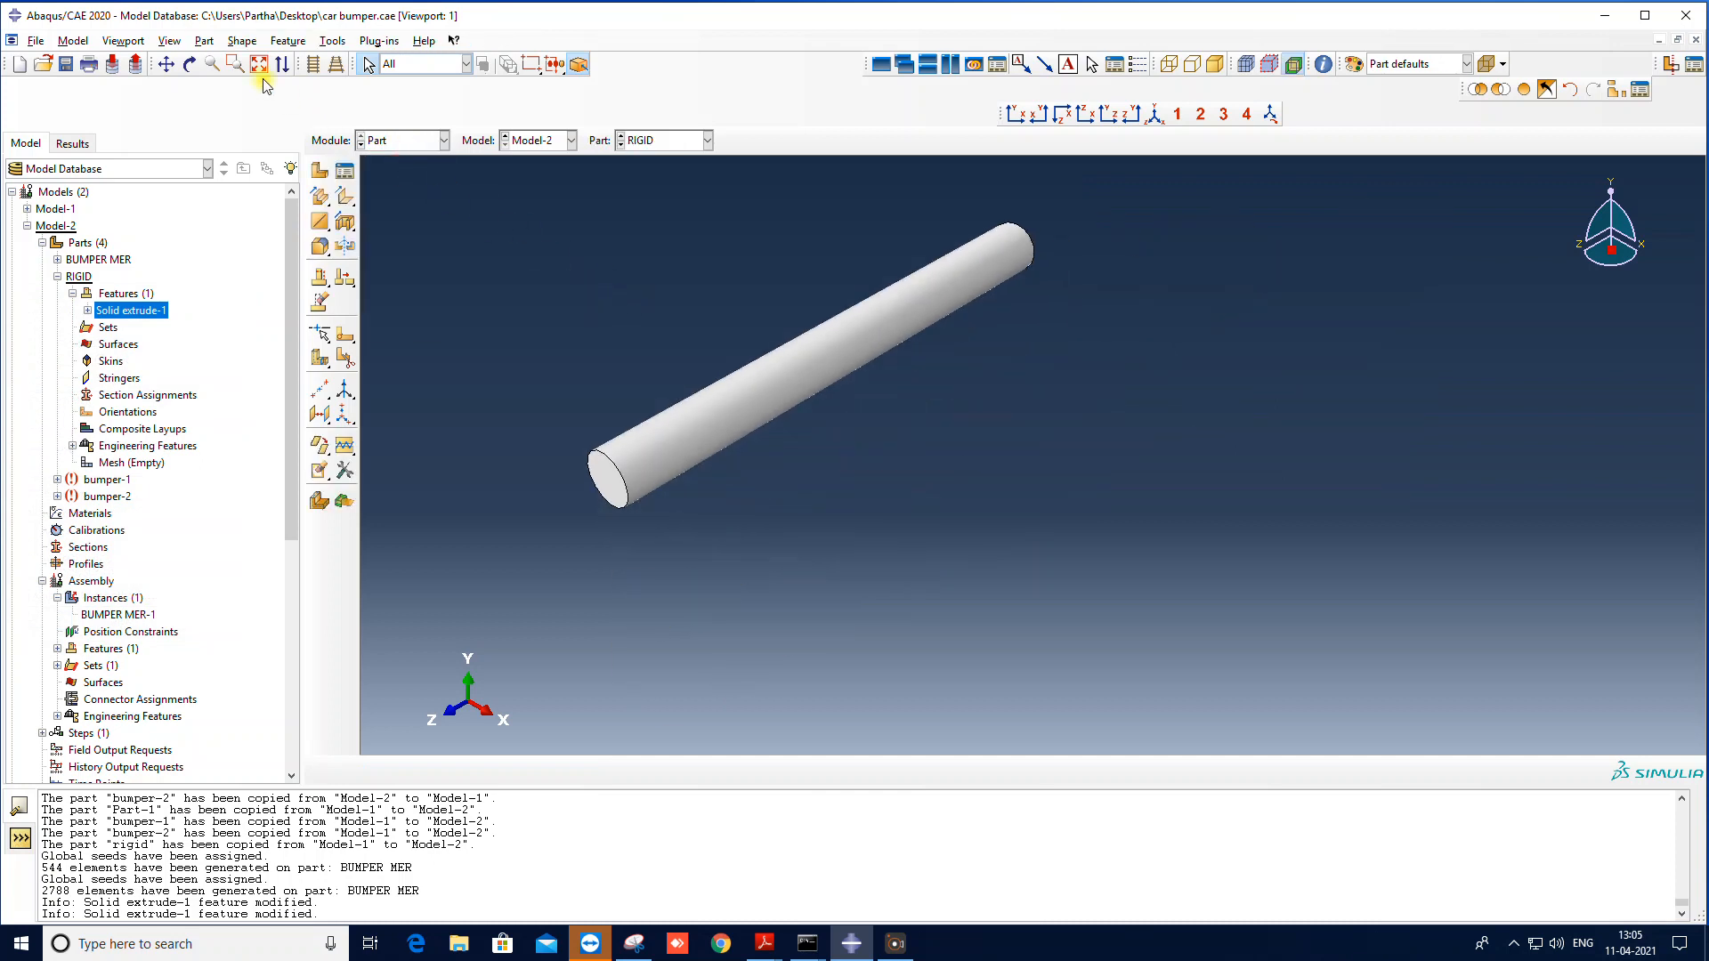
click(242, 41)
mouse_move(286, 80)
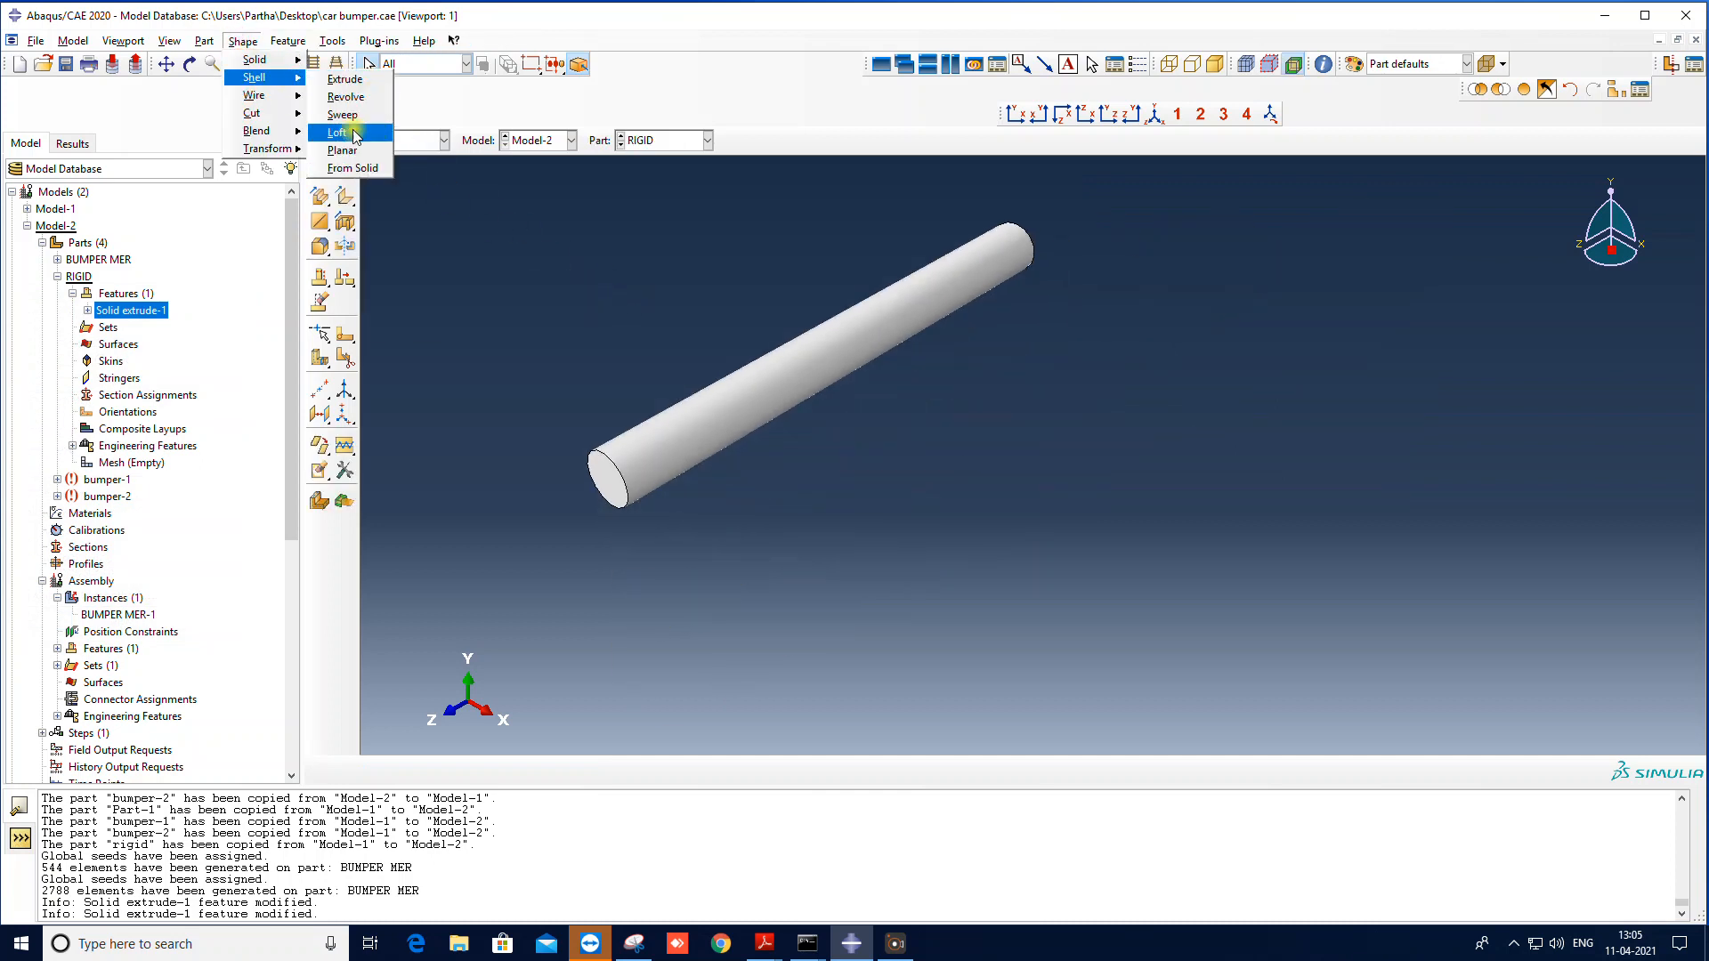
click(333, 165)
drag(468, 182, 1281, 698)
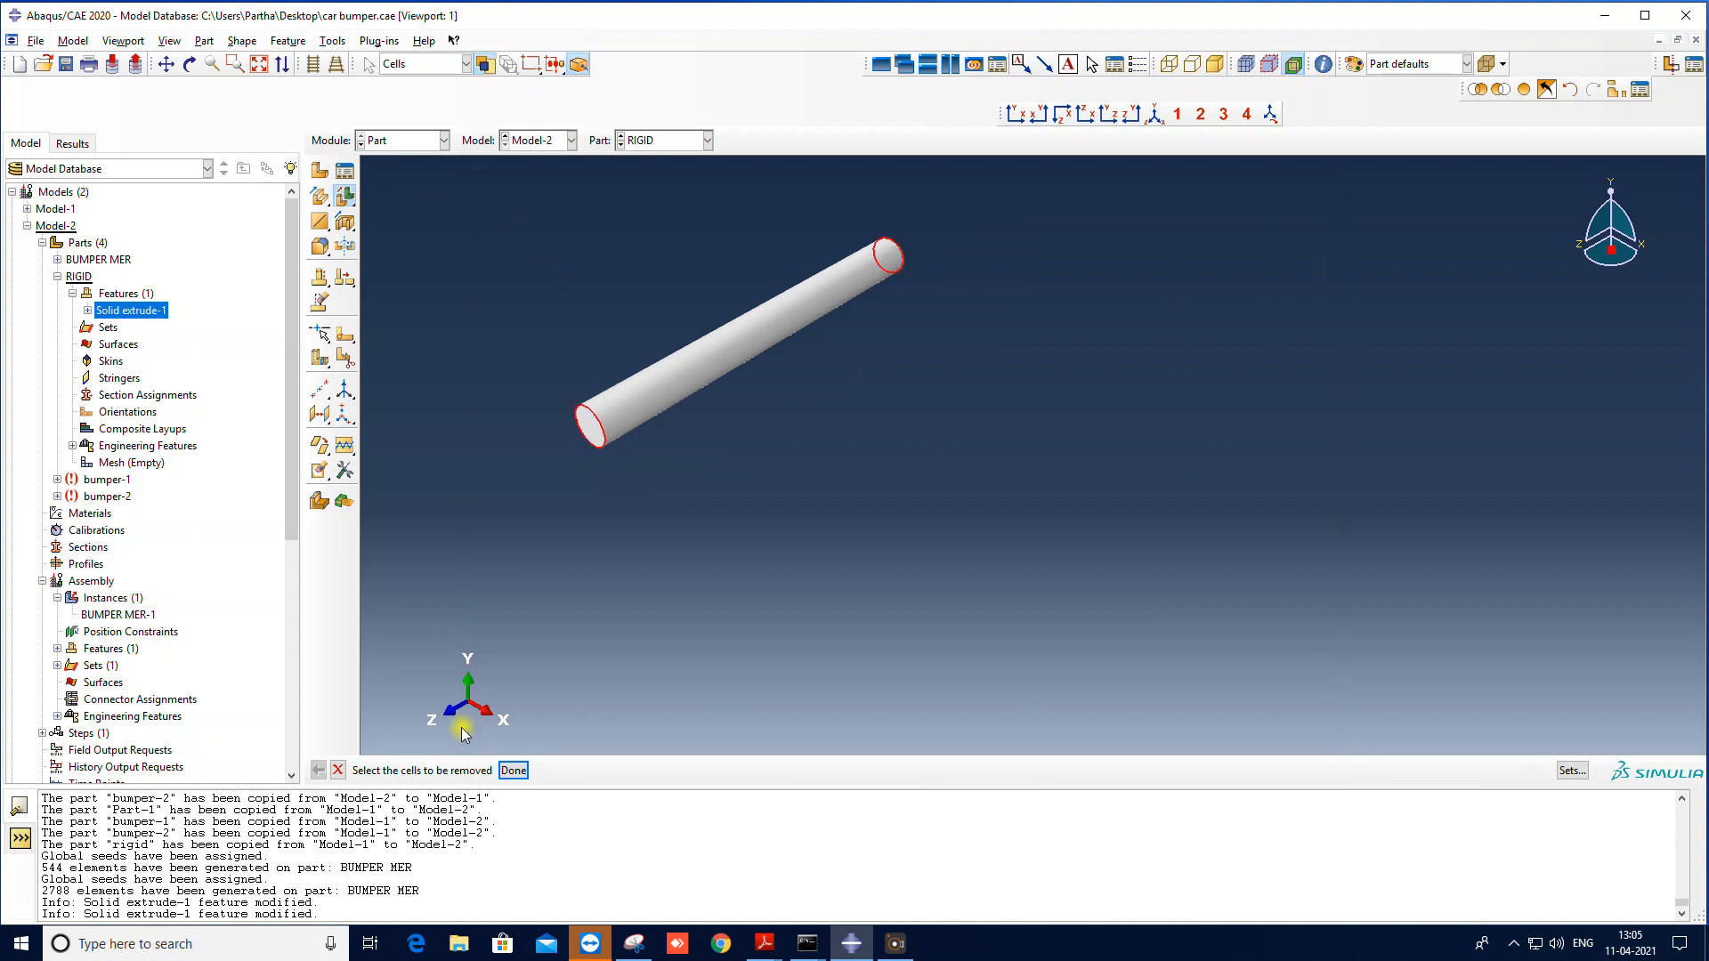
click(513, 771)
scroll(476, 312, up, 2)
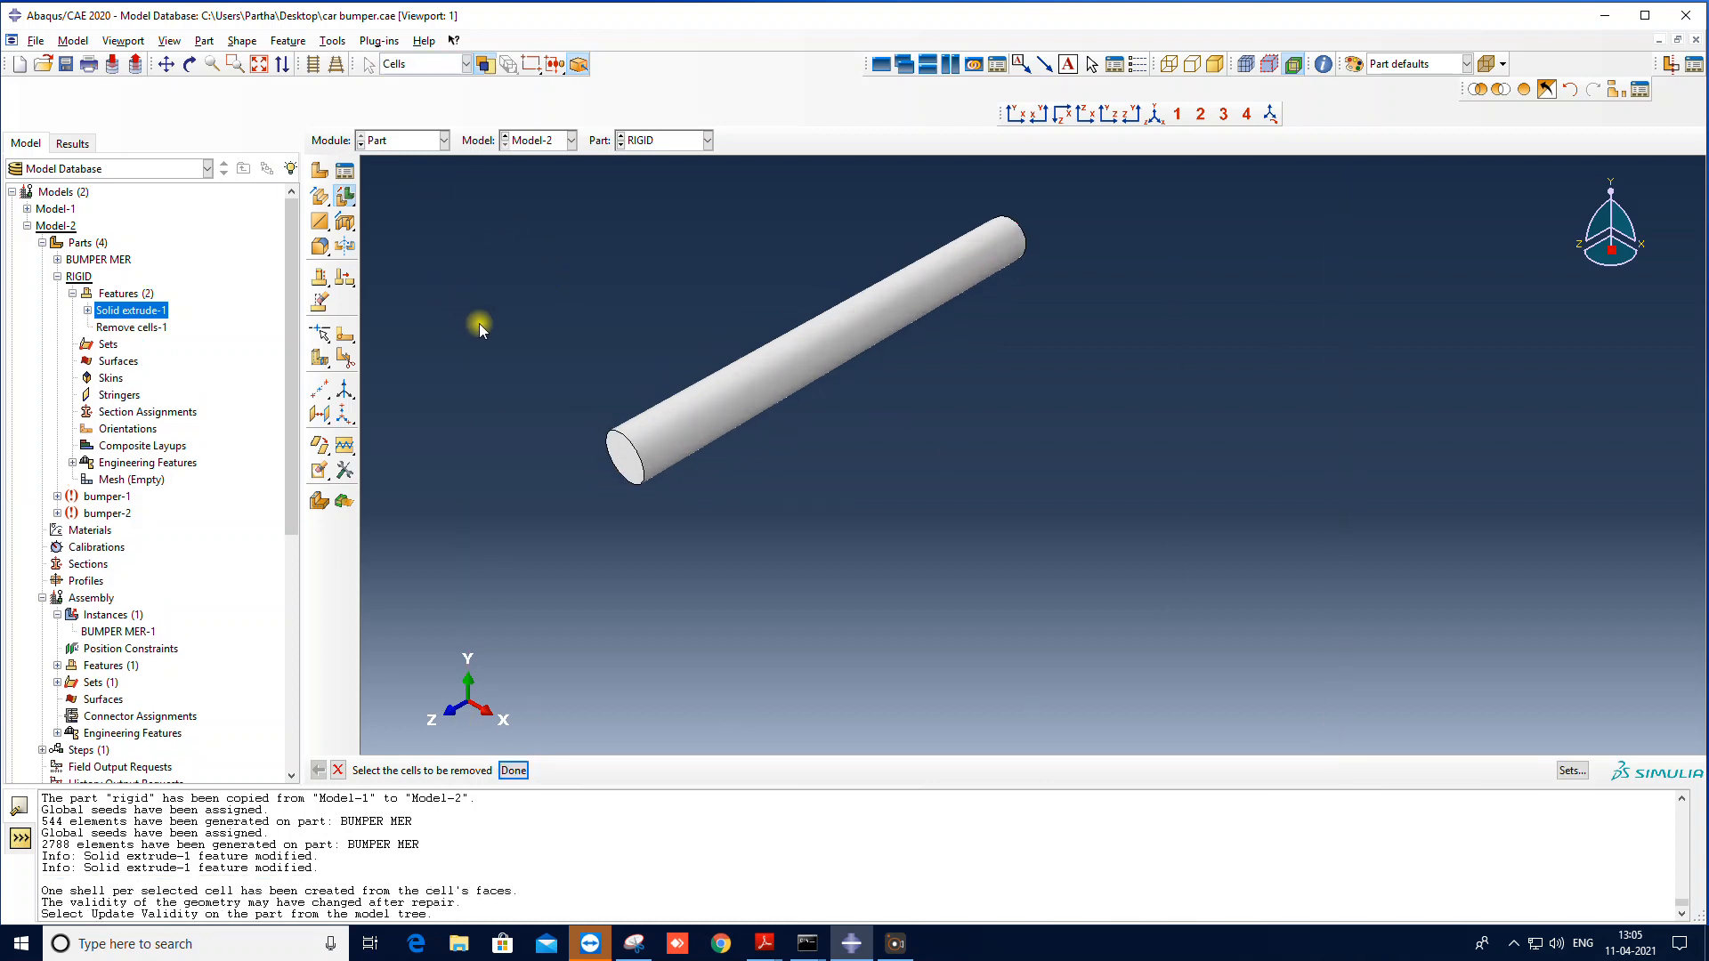
Step: Create three datum planes on the RIGID part at 0.0 offset from the XY, YZ and XZ principal planes
click(319, 417)
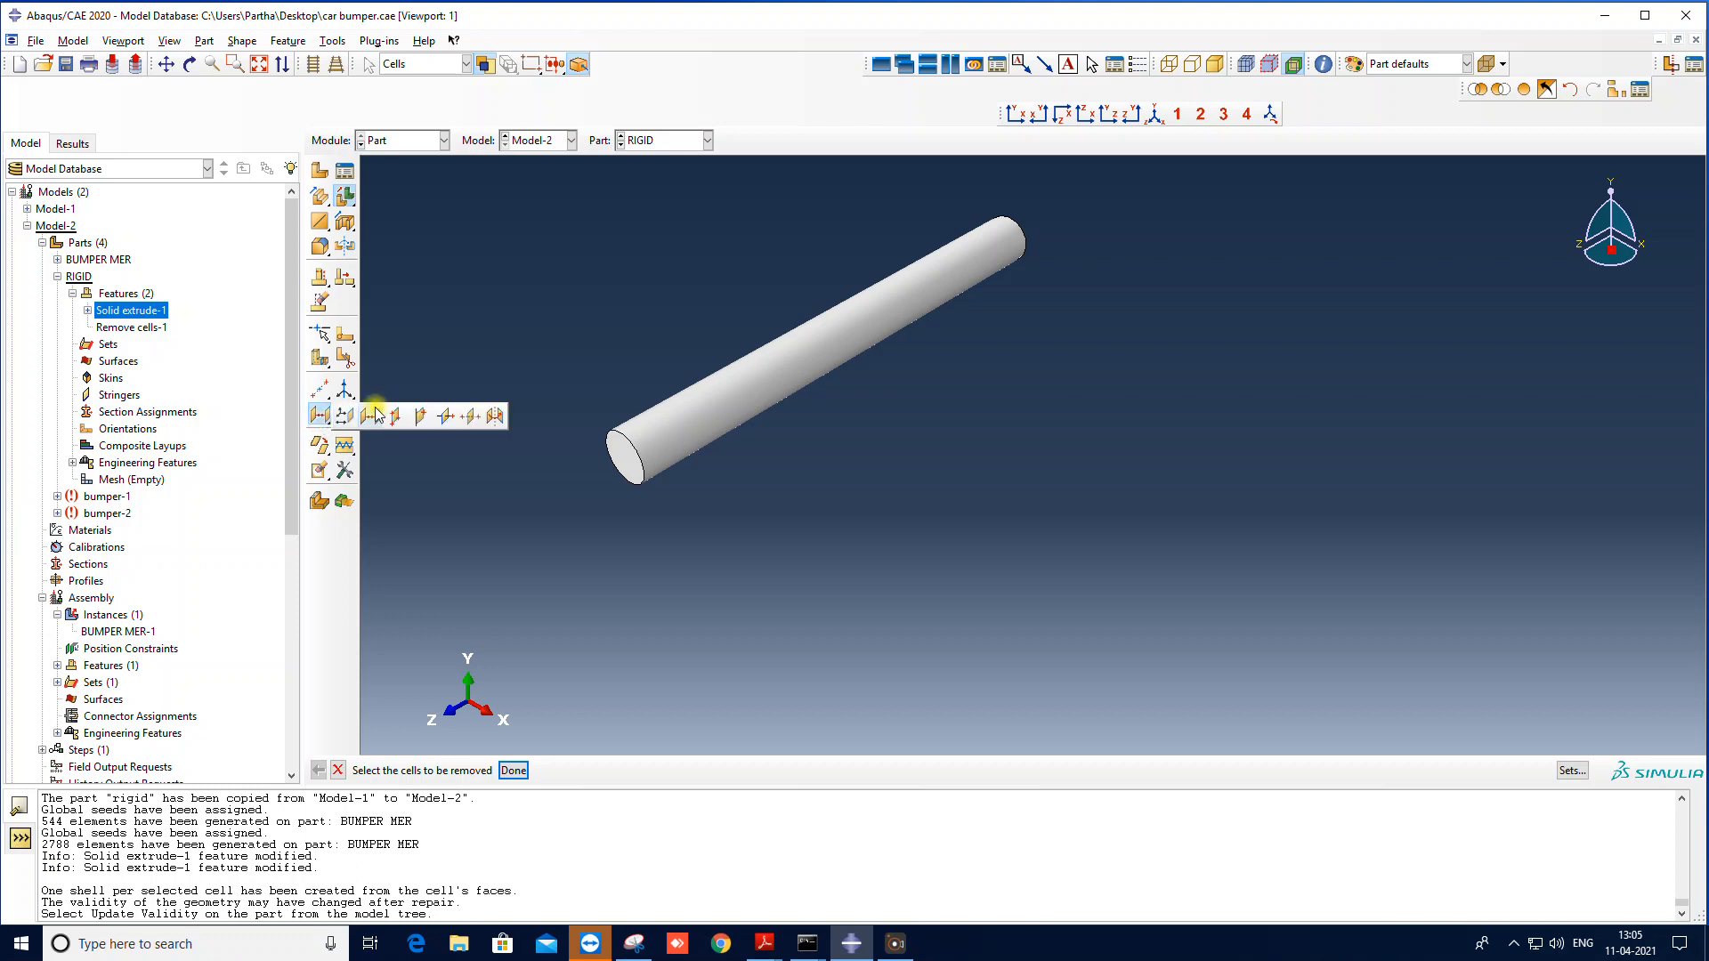
click(345, 415)
click(550, 774)
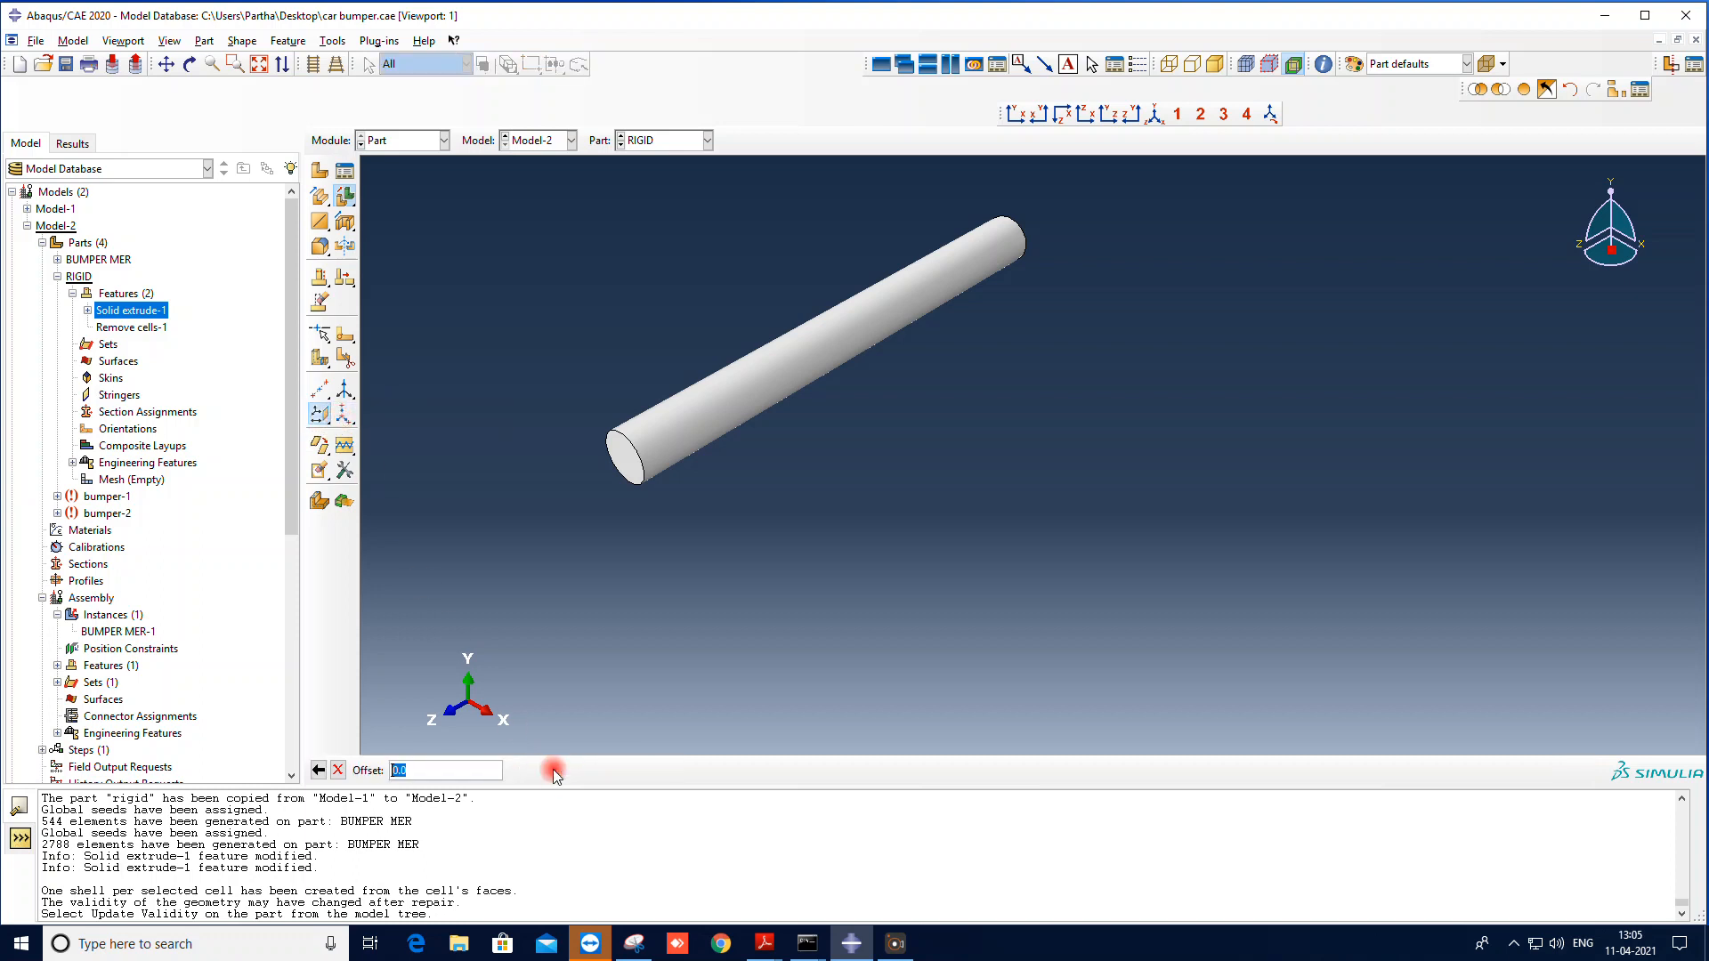
key(Return)
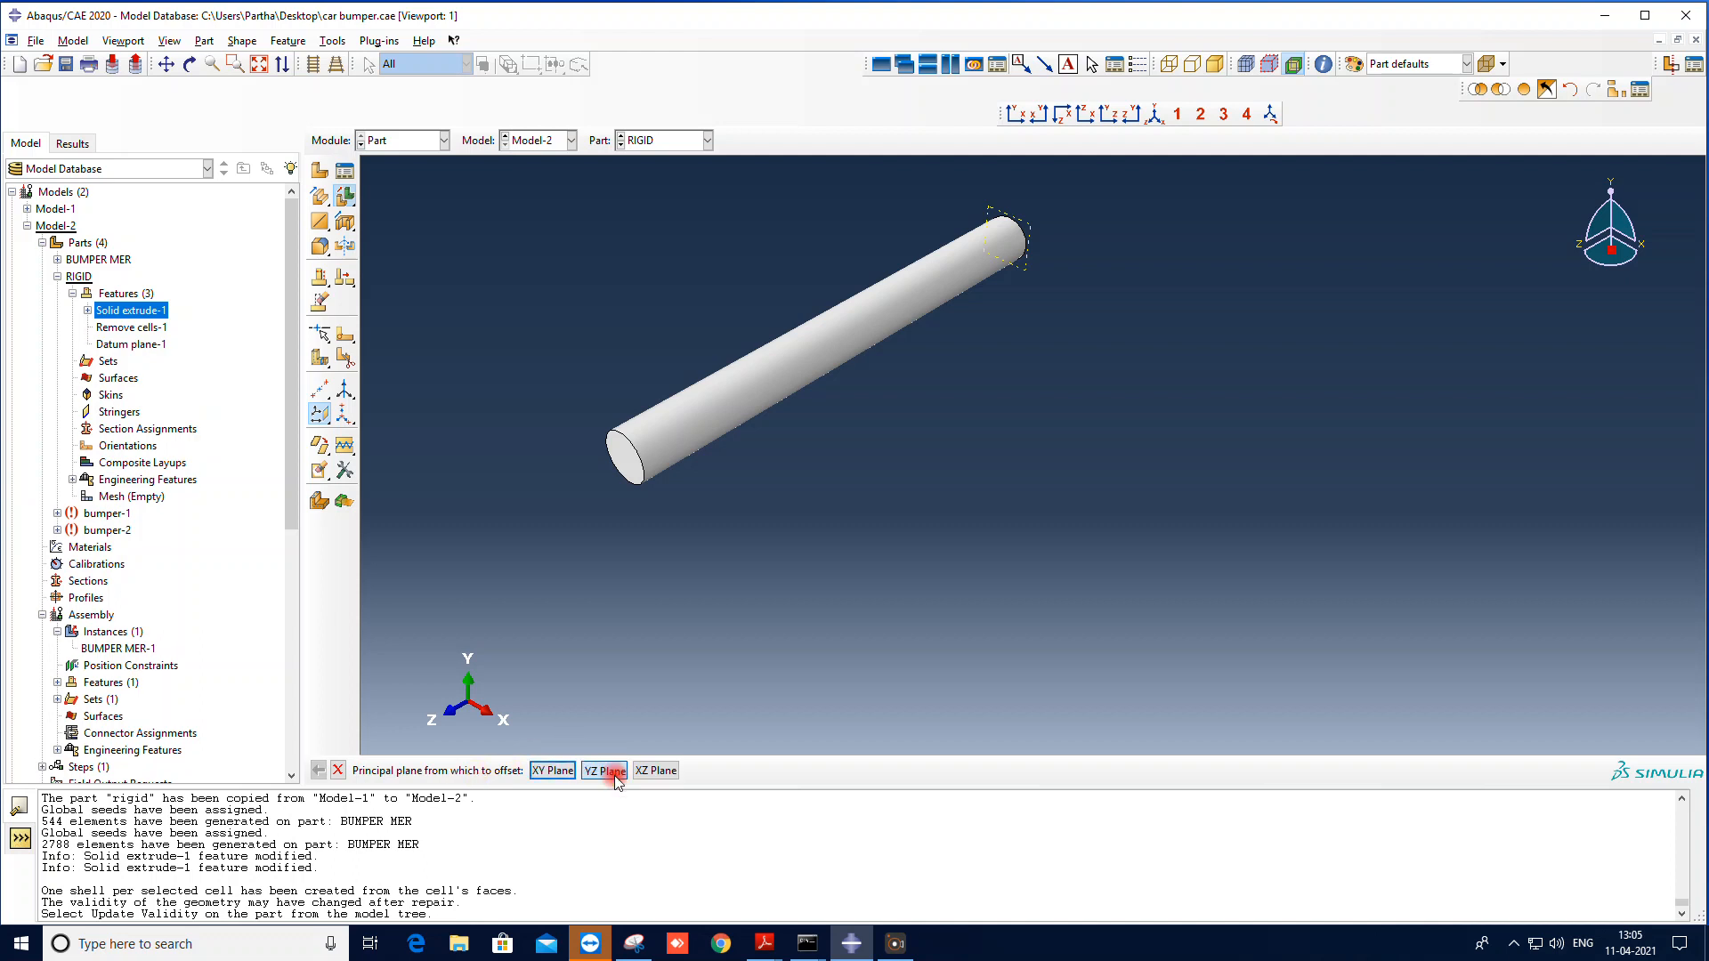
click(587, 769)
key(Return)
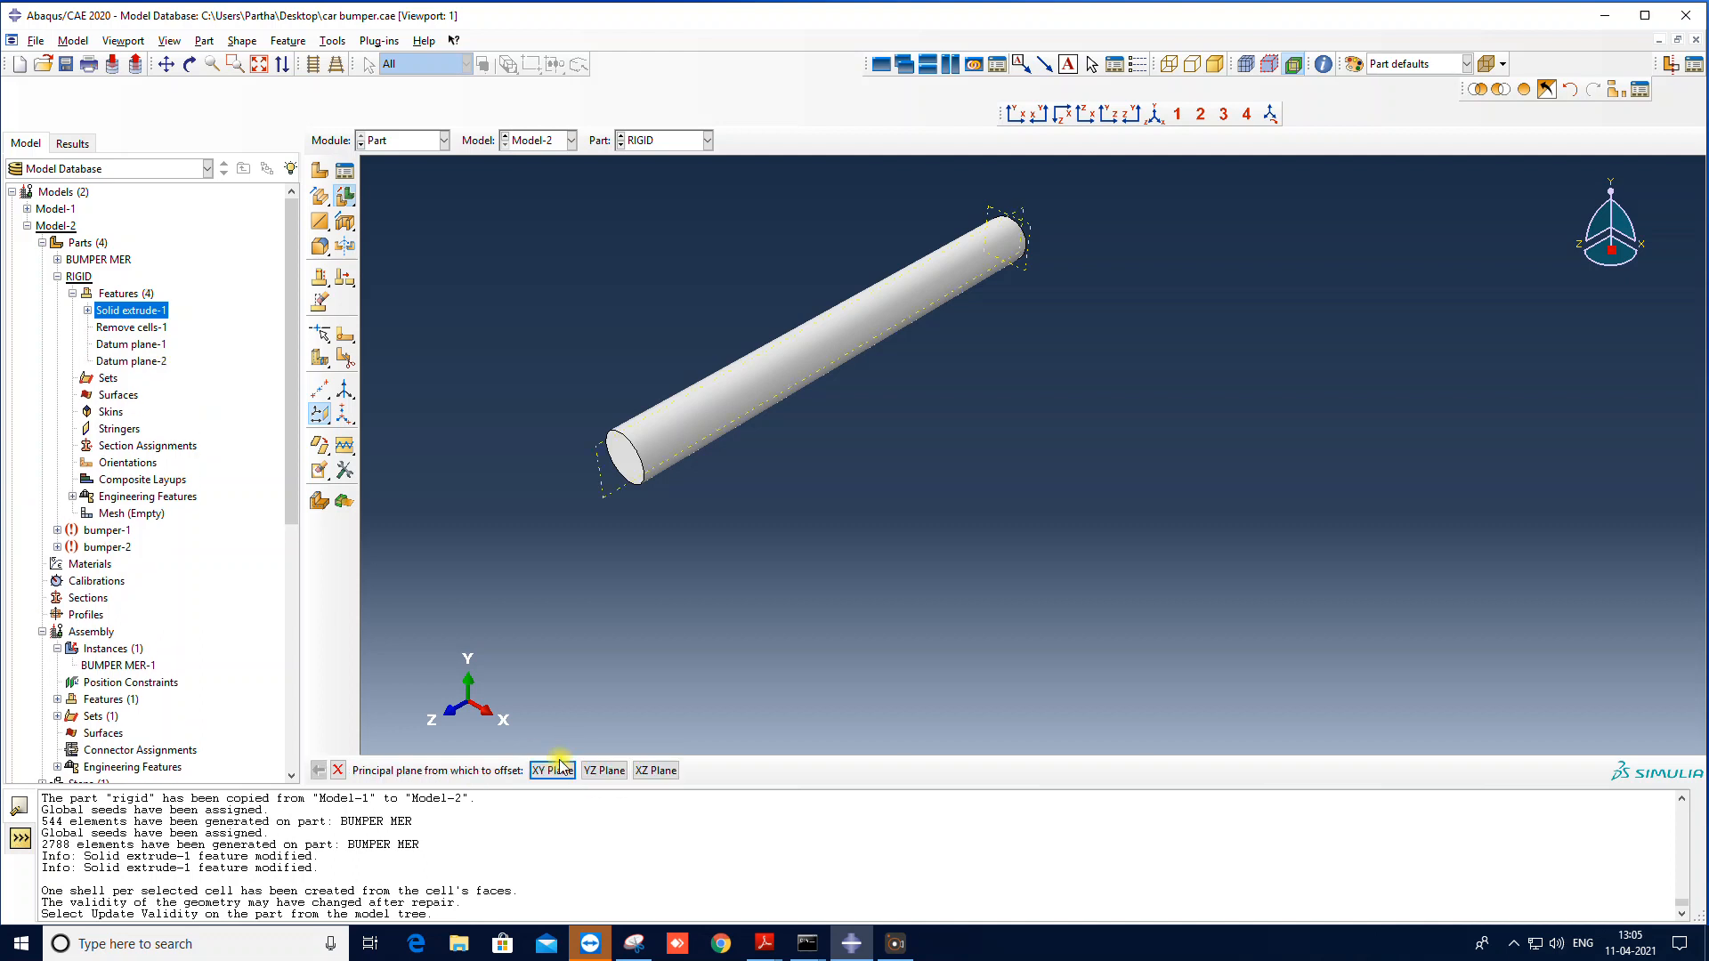
click(649, 772)
key(Return)
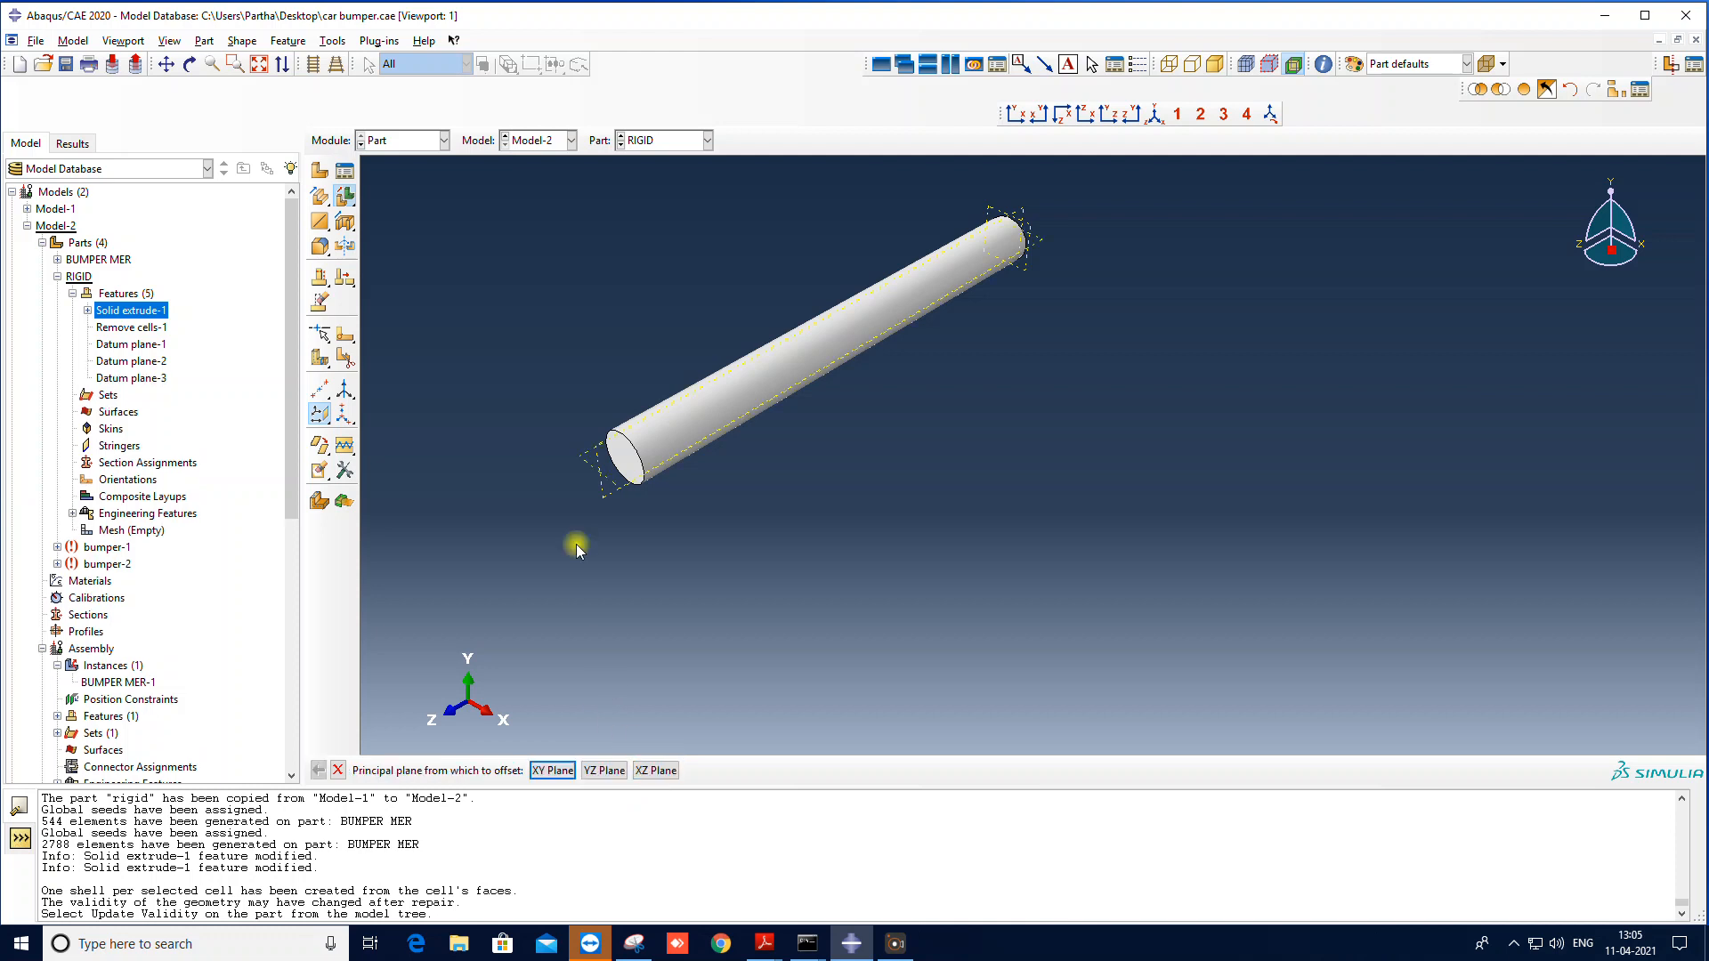
Step: Partition all faces of the RIGID cylinder with the YZ datum plane
scroll(463, 410, up, 2)
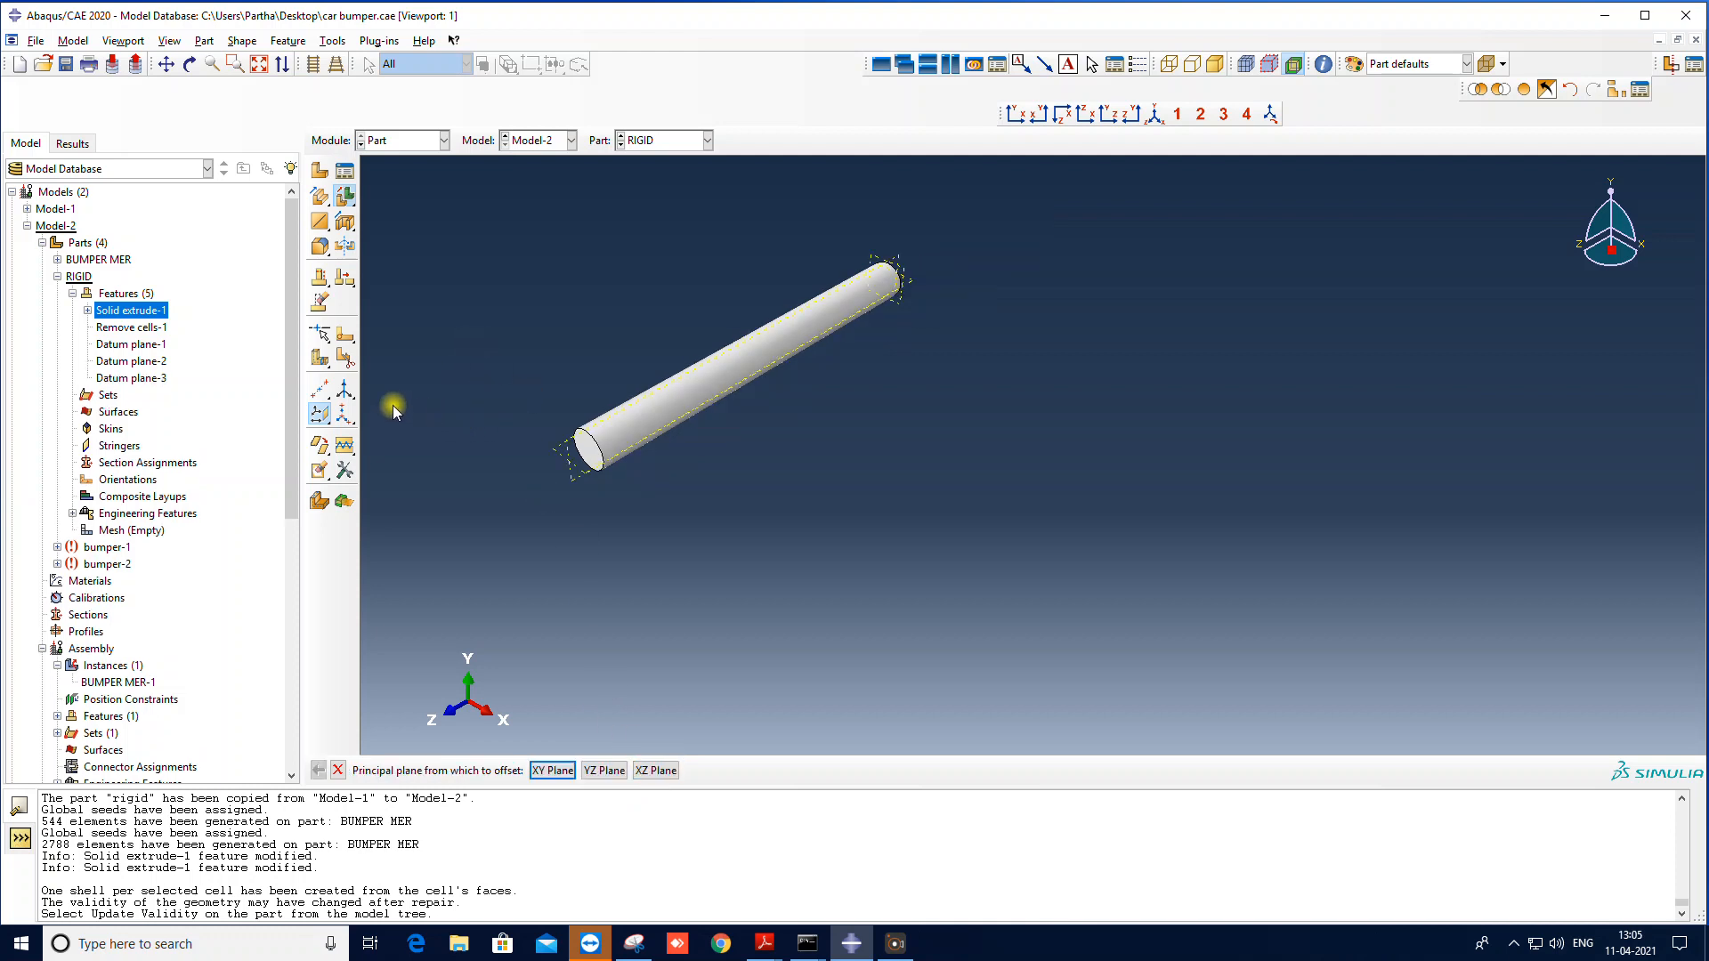
click(346, 361)
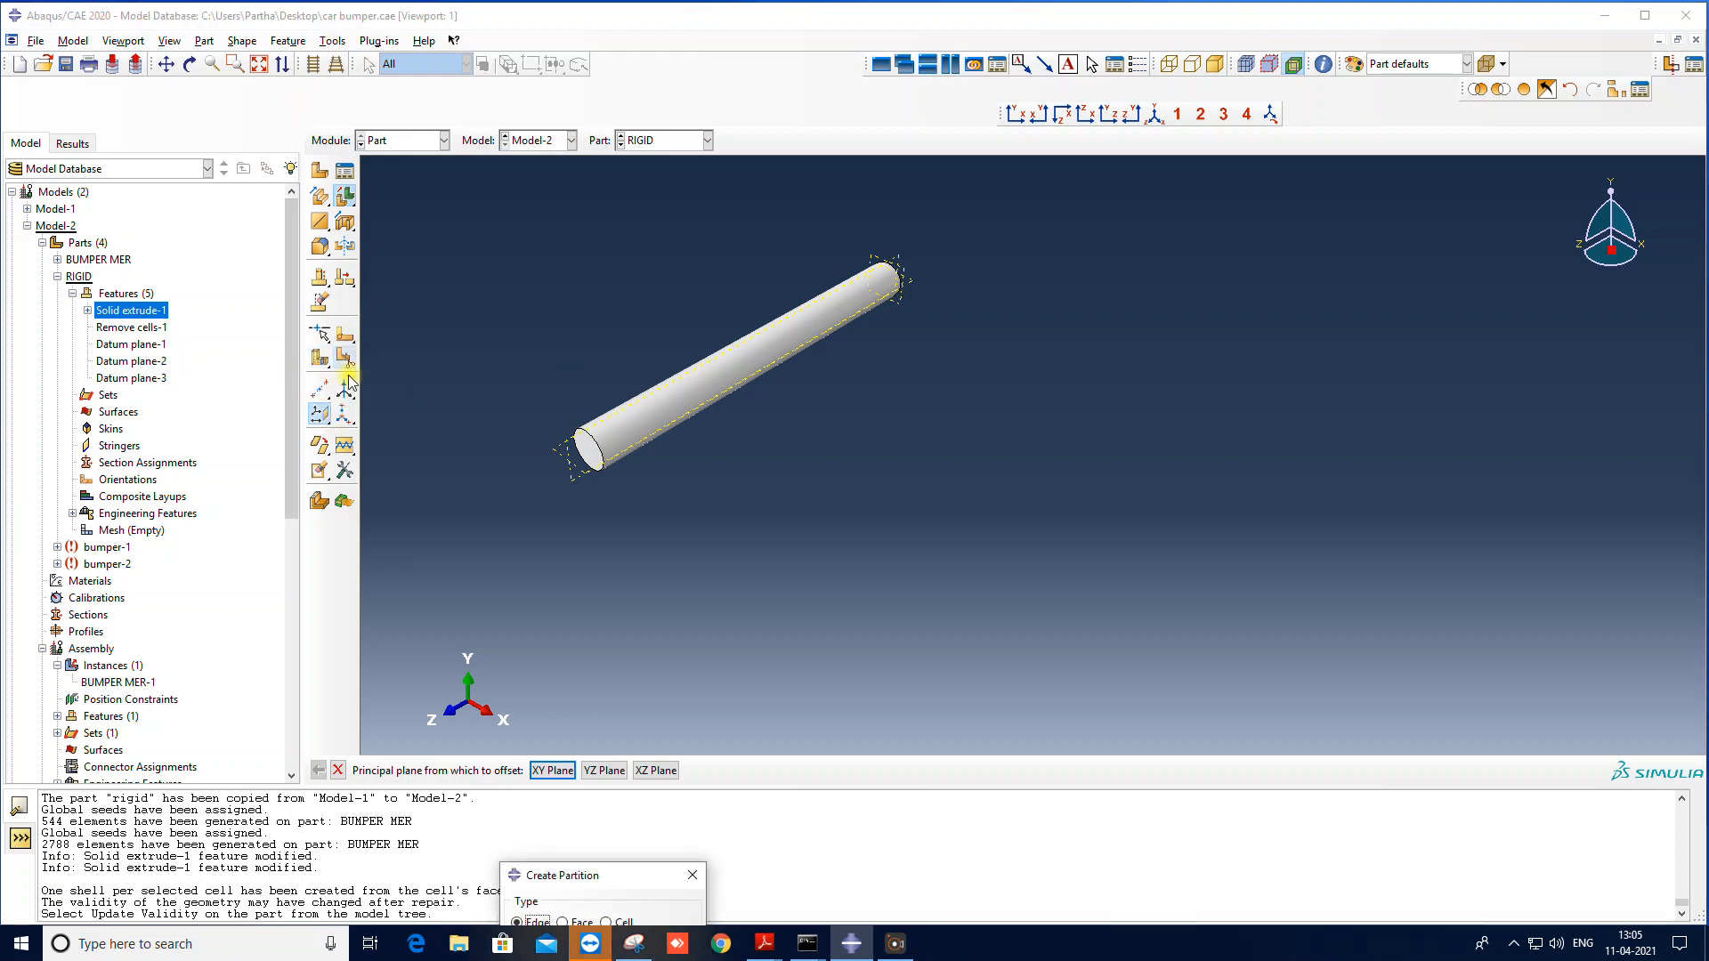
drag(680, 883, 250, 308)
click(132, 348)
click(122, 431)
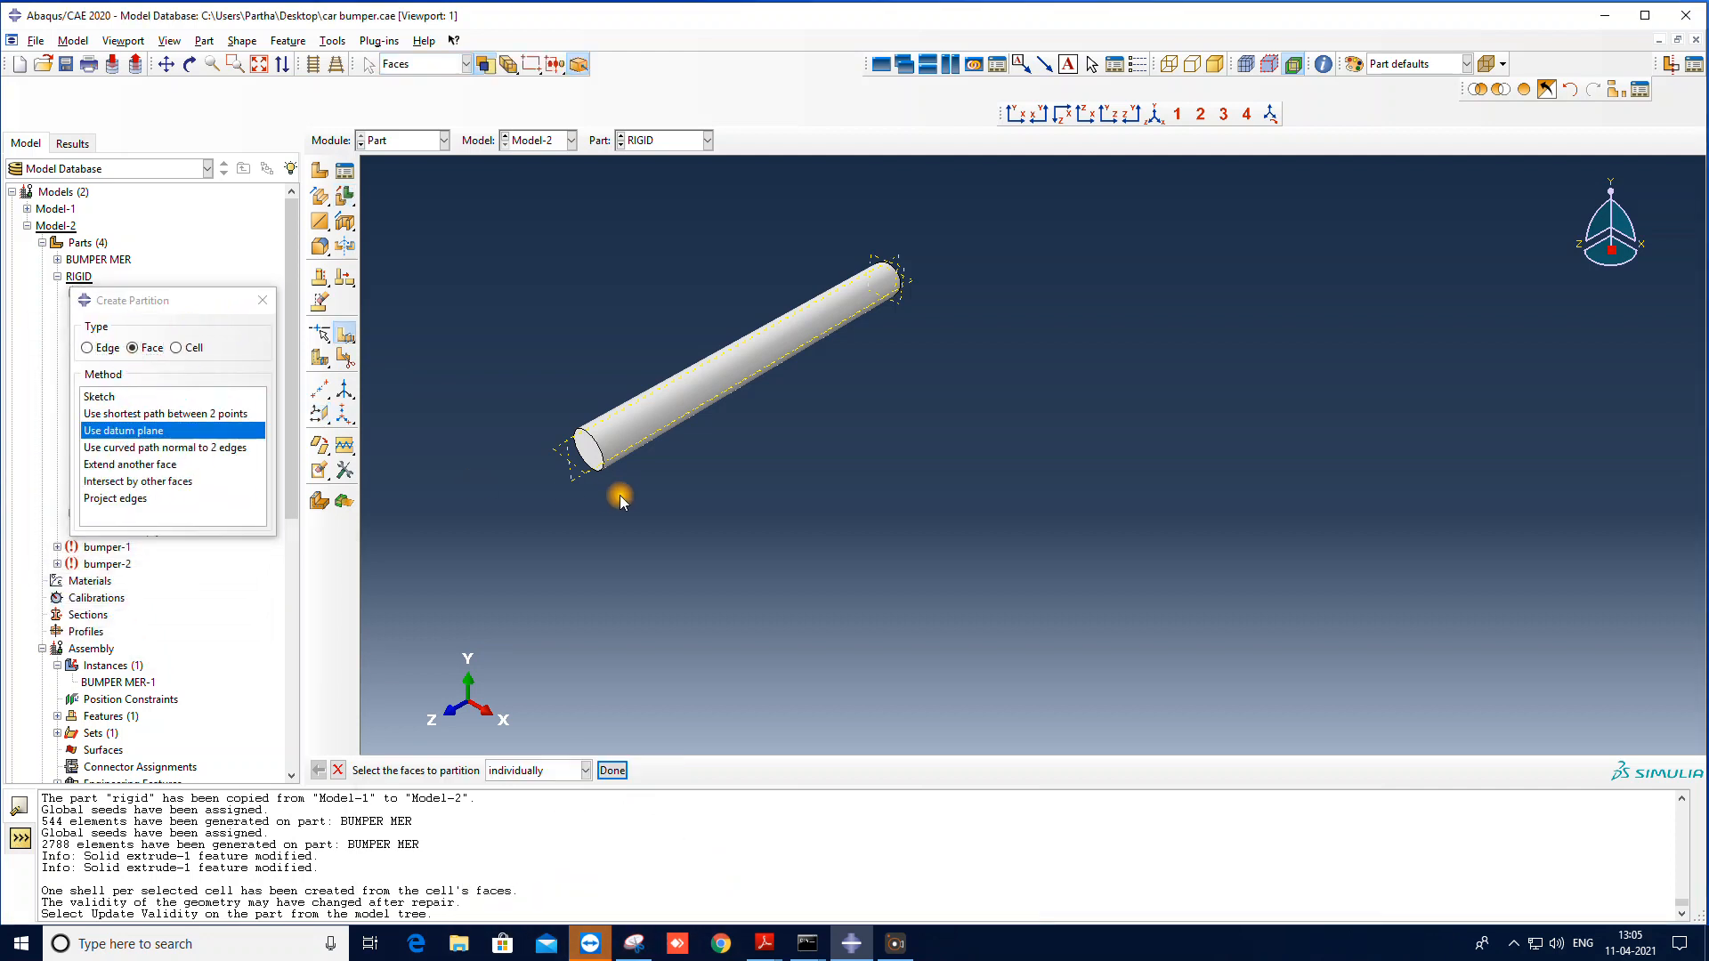
click(574, 481)
drag(512, 260, 1247, 752)
click(614, 771)
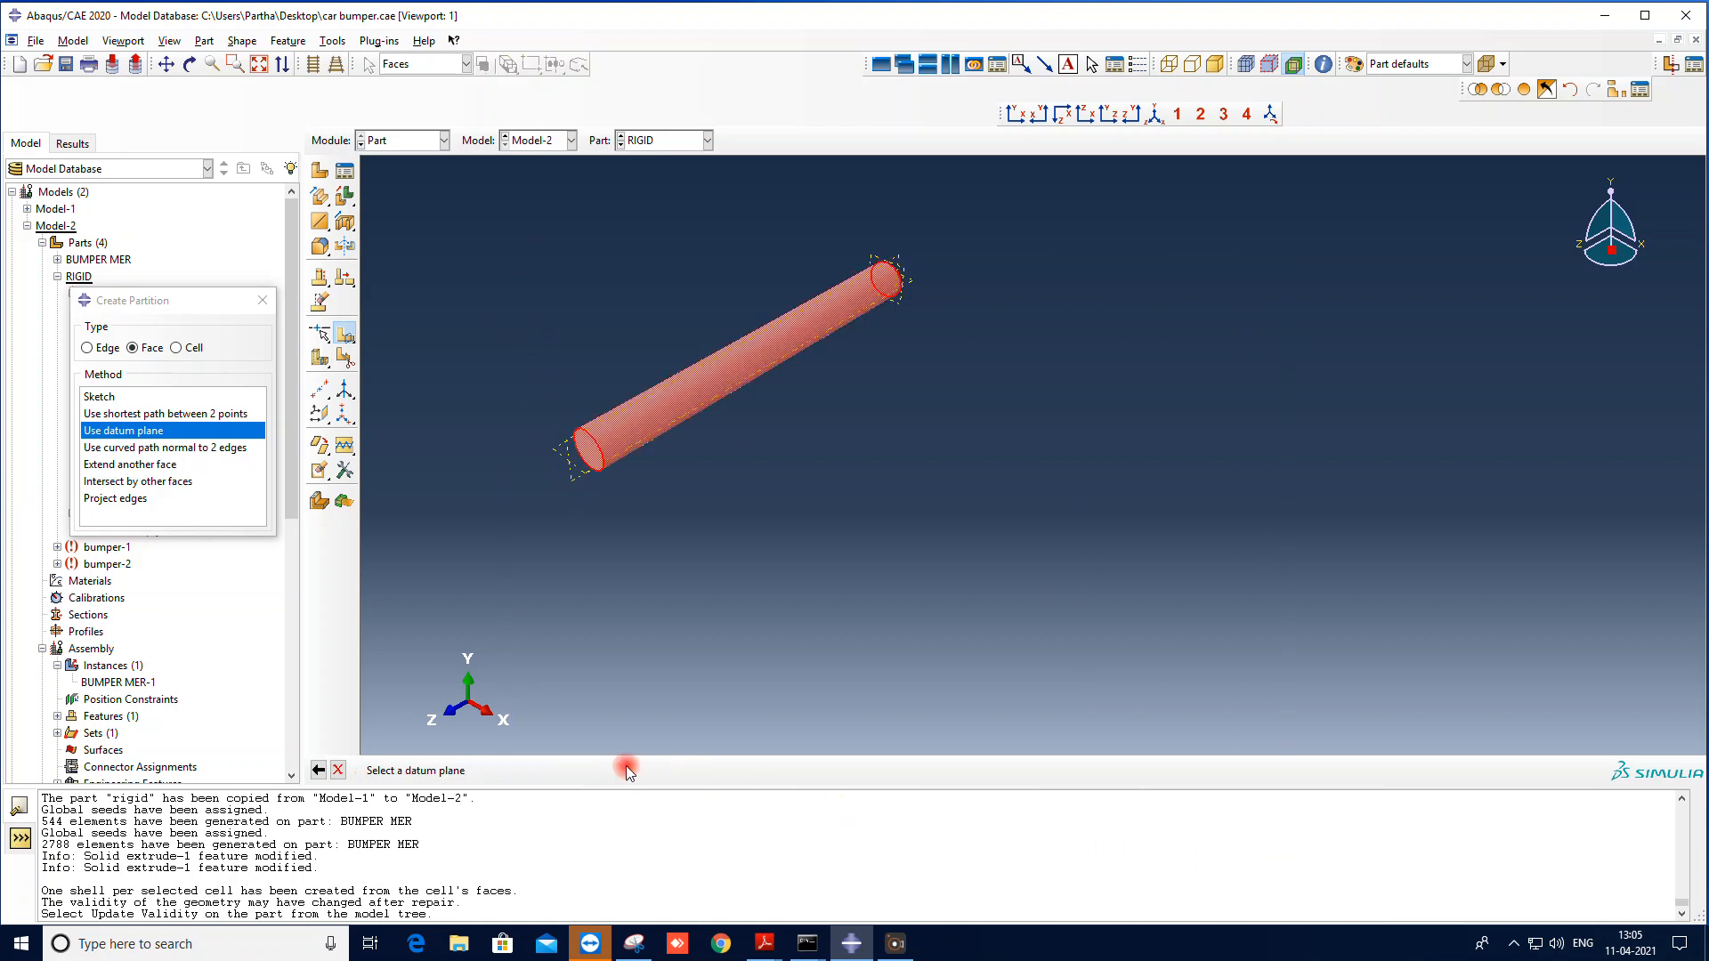
scroll(579, 480, up, 3)
click(580, 475)
click(532, 771)
Step: Partition all faces of the cylinder again, this time with the XZ datum plane
scroll(484, 301, down, 2)
drag(438, 202, 823, 476)
click(623, 774)
scroll(493, 424, up, 2)
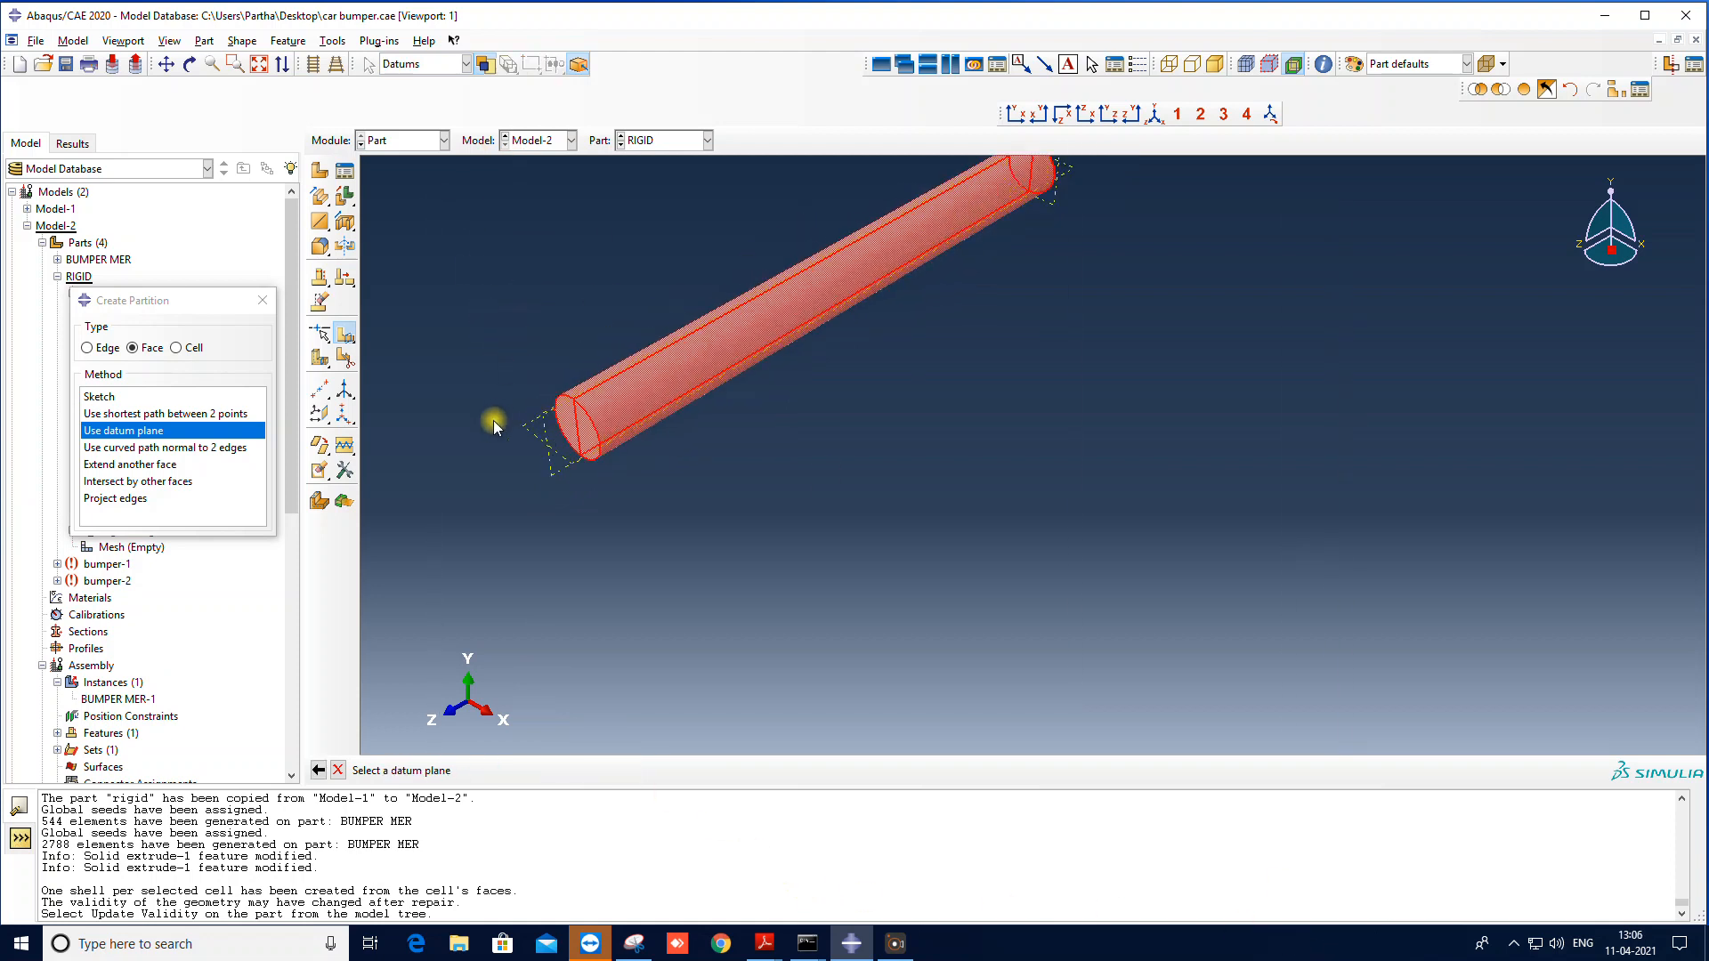
click(533, 434)
click(534, 771)
scroll(623, 578, down, 2)
scroll(634, 562, down, 1)
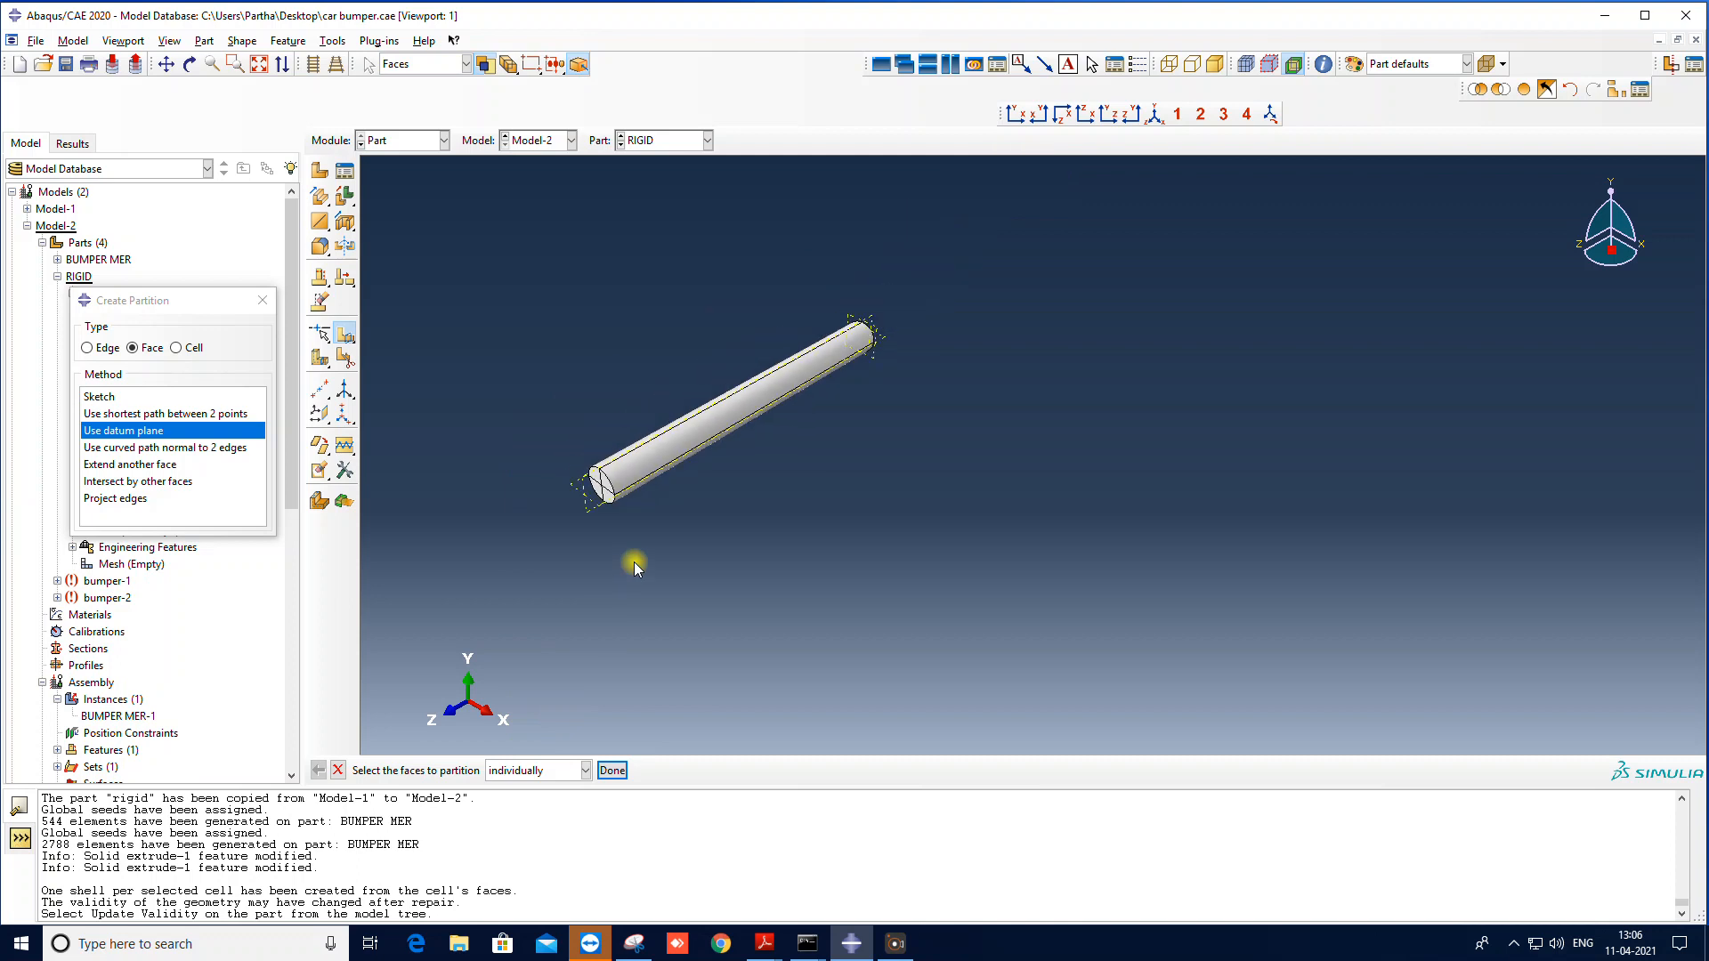
Step: Switch to the Assembly module and add a dependent instance of the RIGID part
click(396, 144)
click(393, 194)
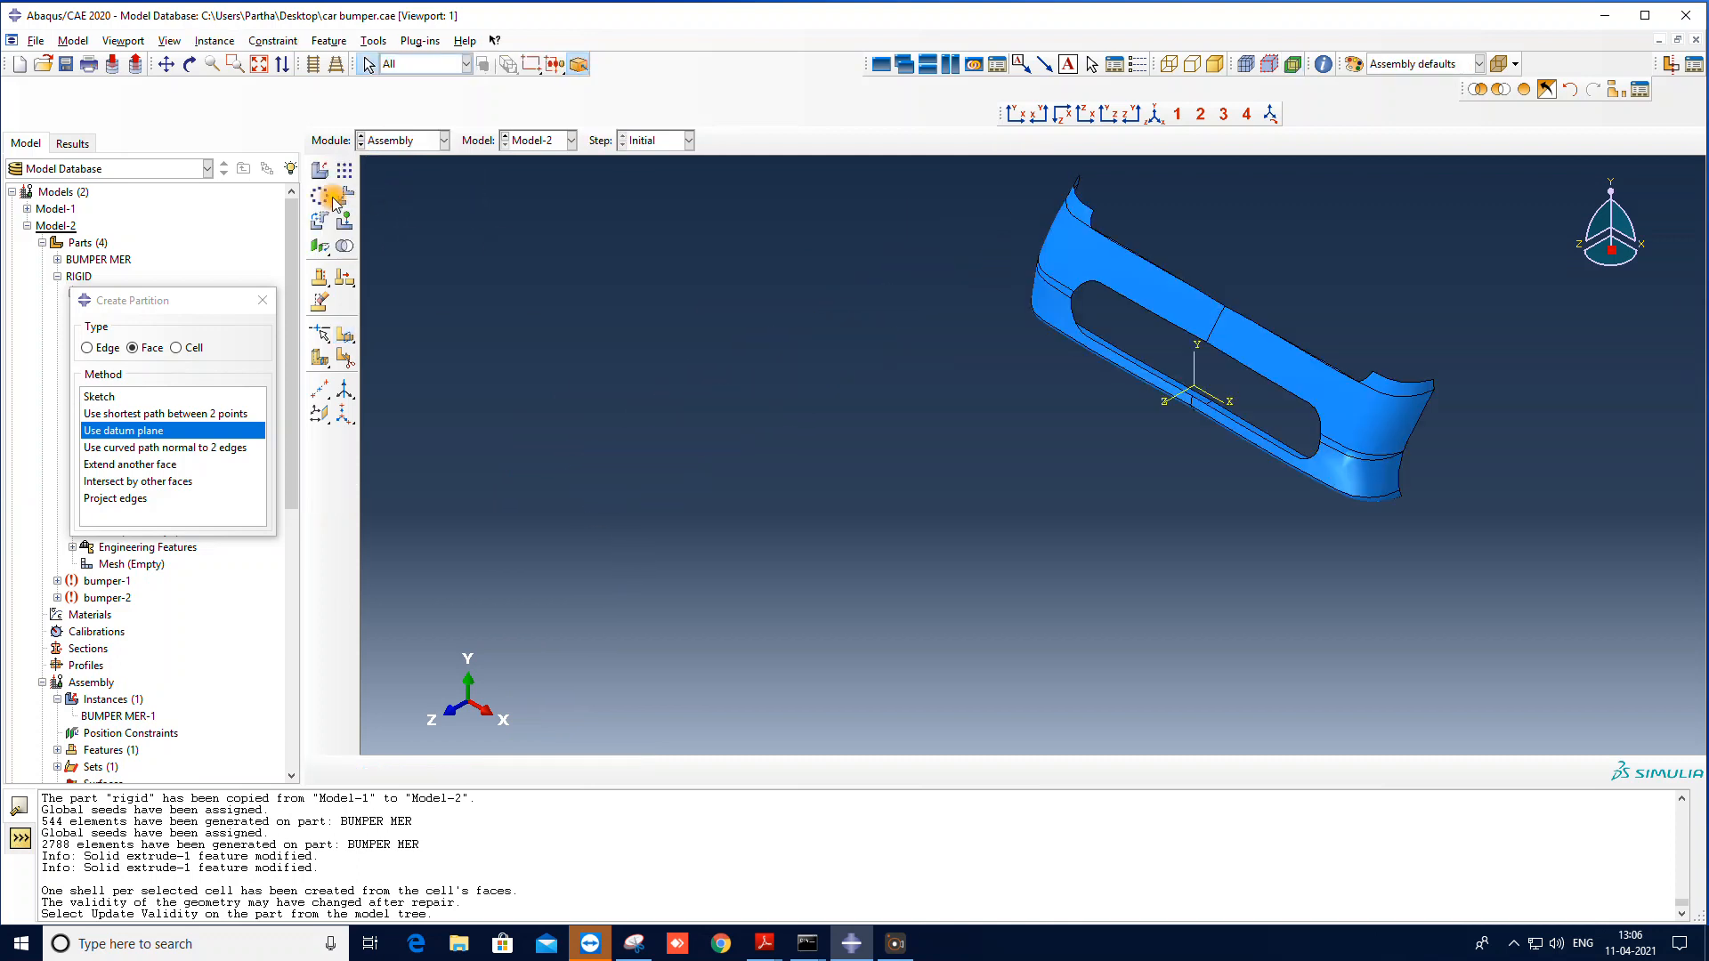
click(320, 170)
click(40, 414)
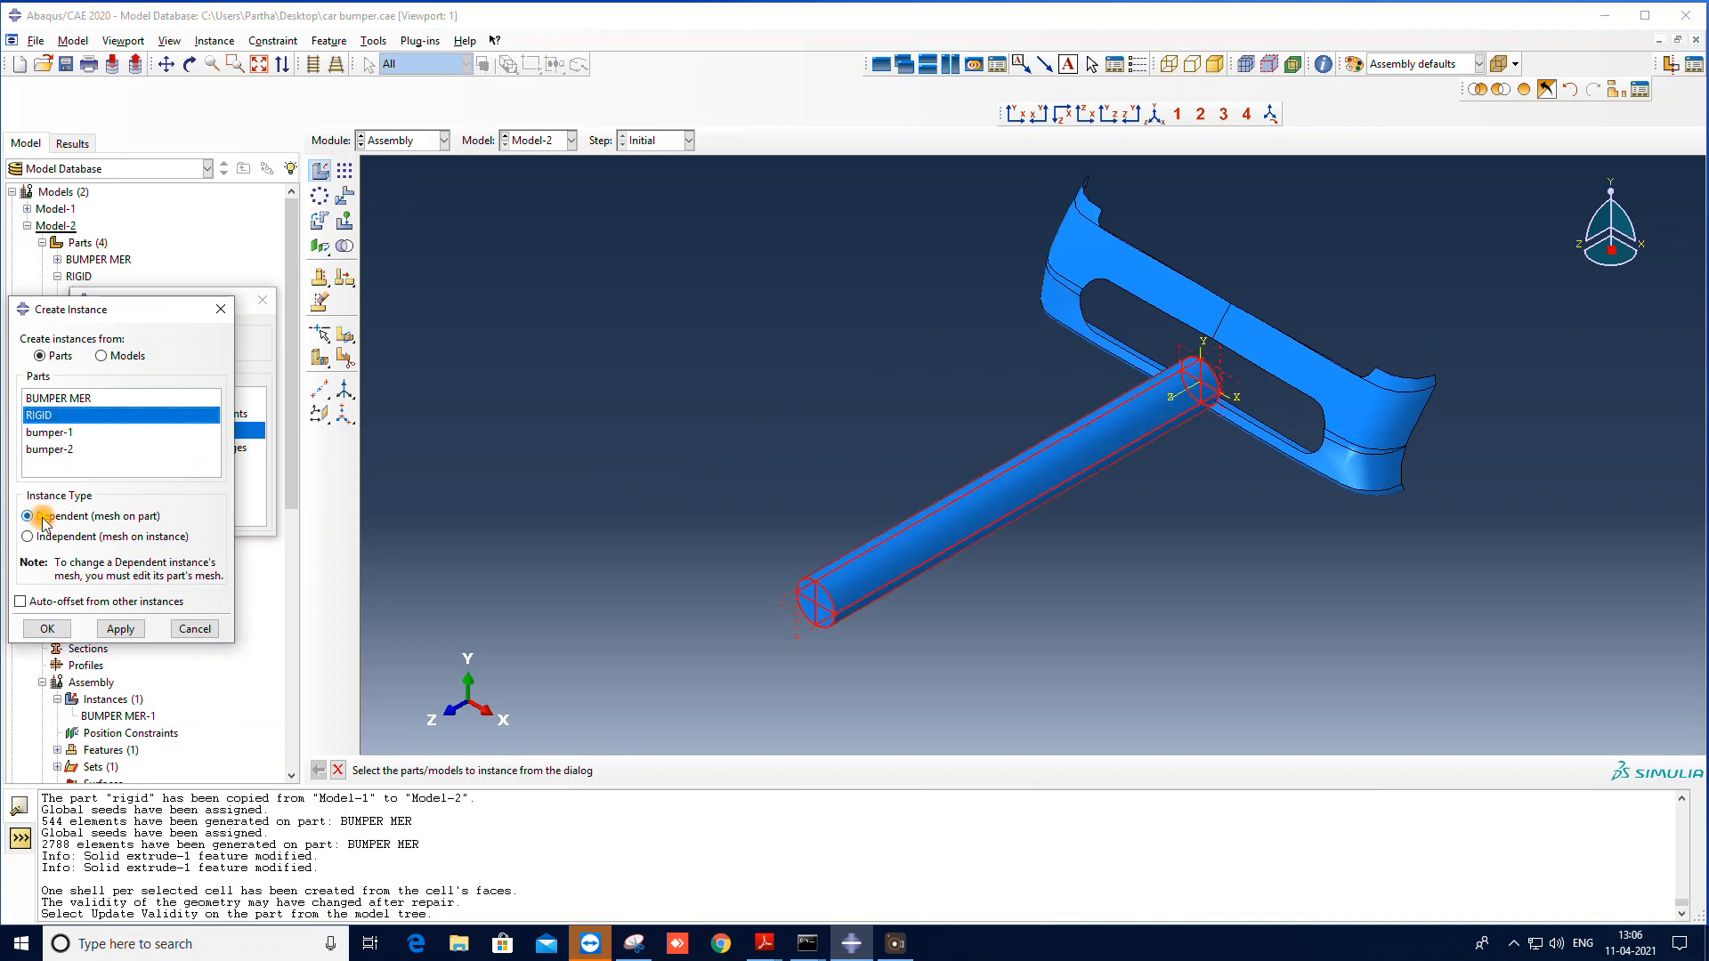
click(47, 628)
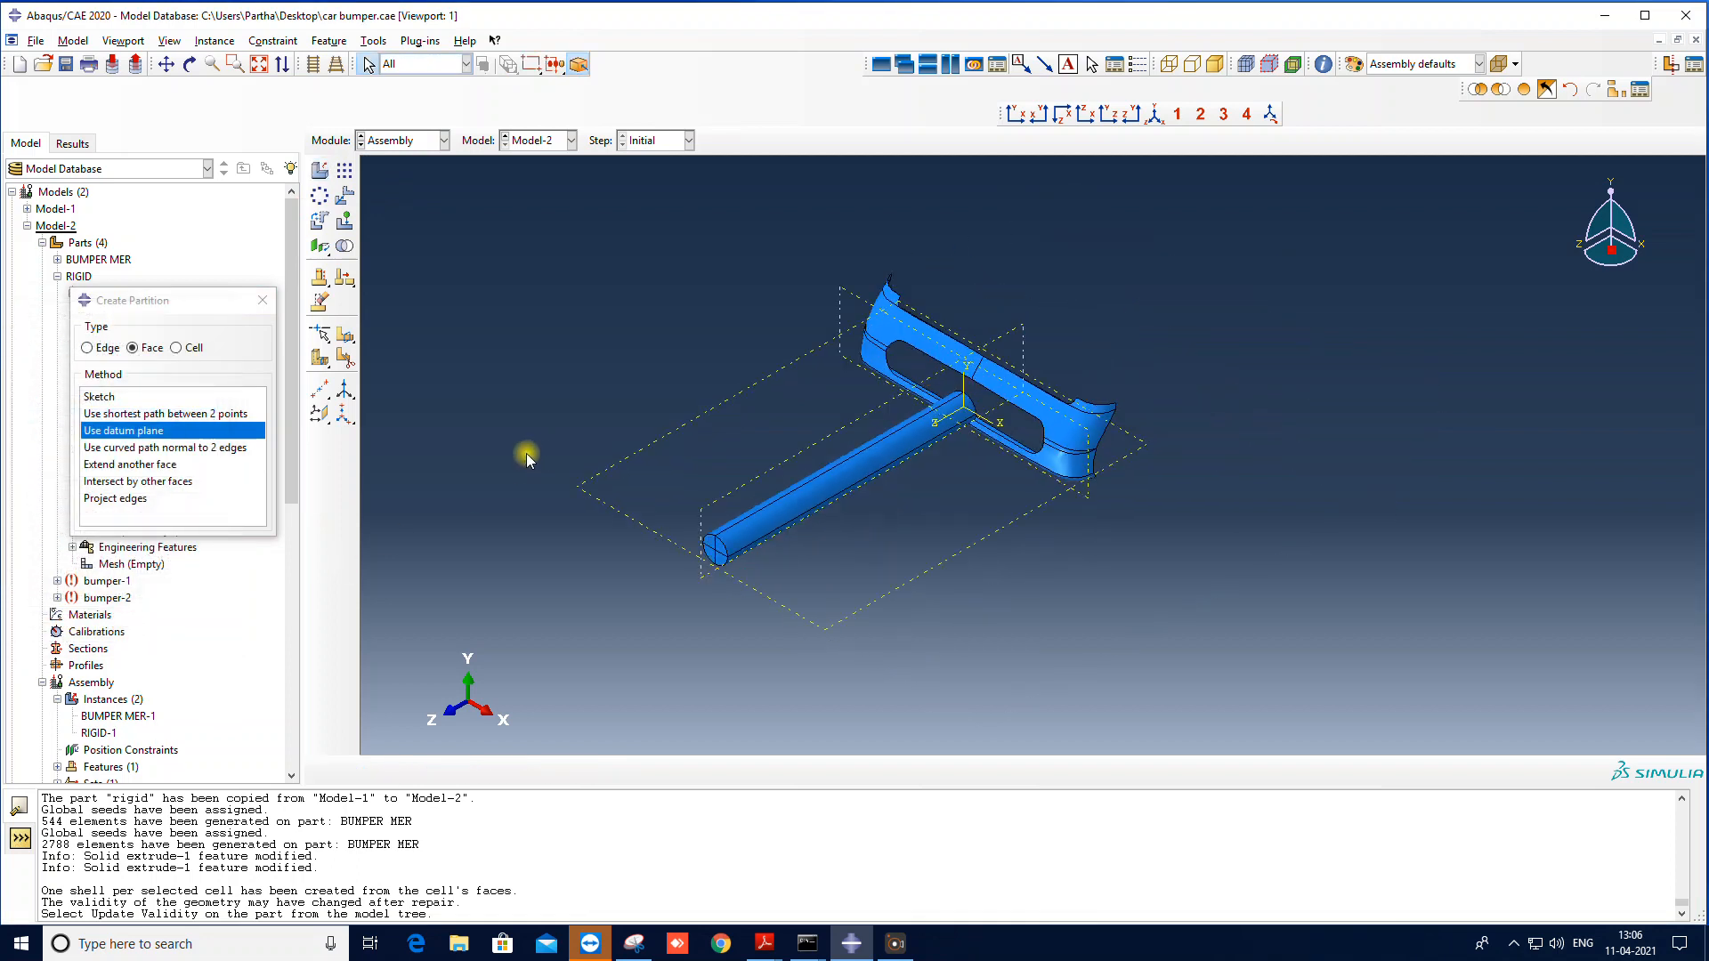
Step: Rotate the RIGID instance by -90 degrees about the axis from 0,0,0 to 5,0,0
click(320, 220)
click(703, 534)
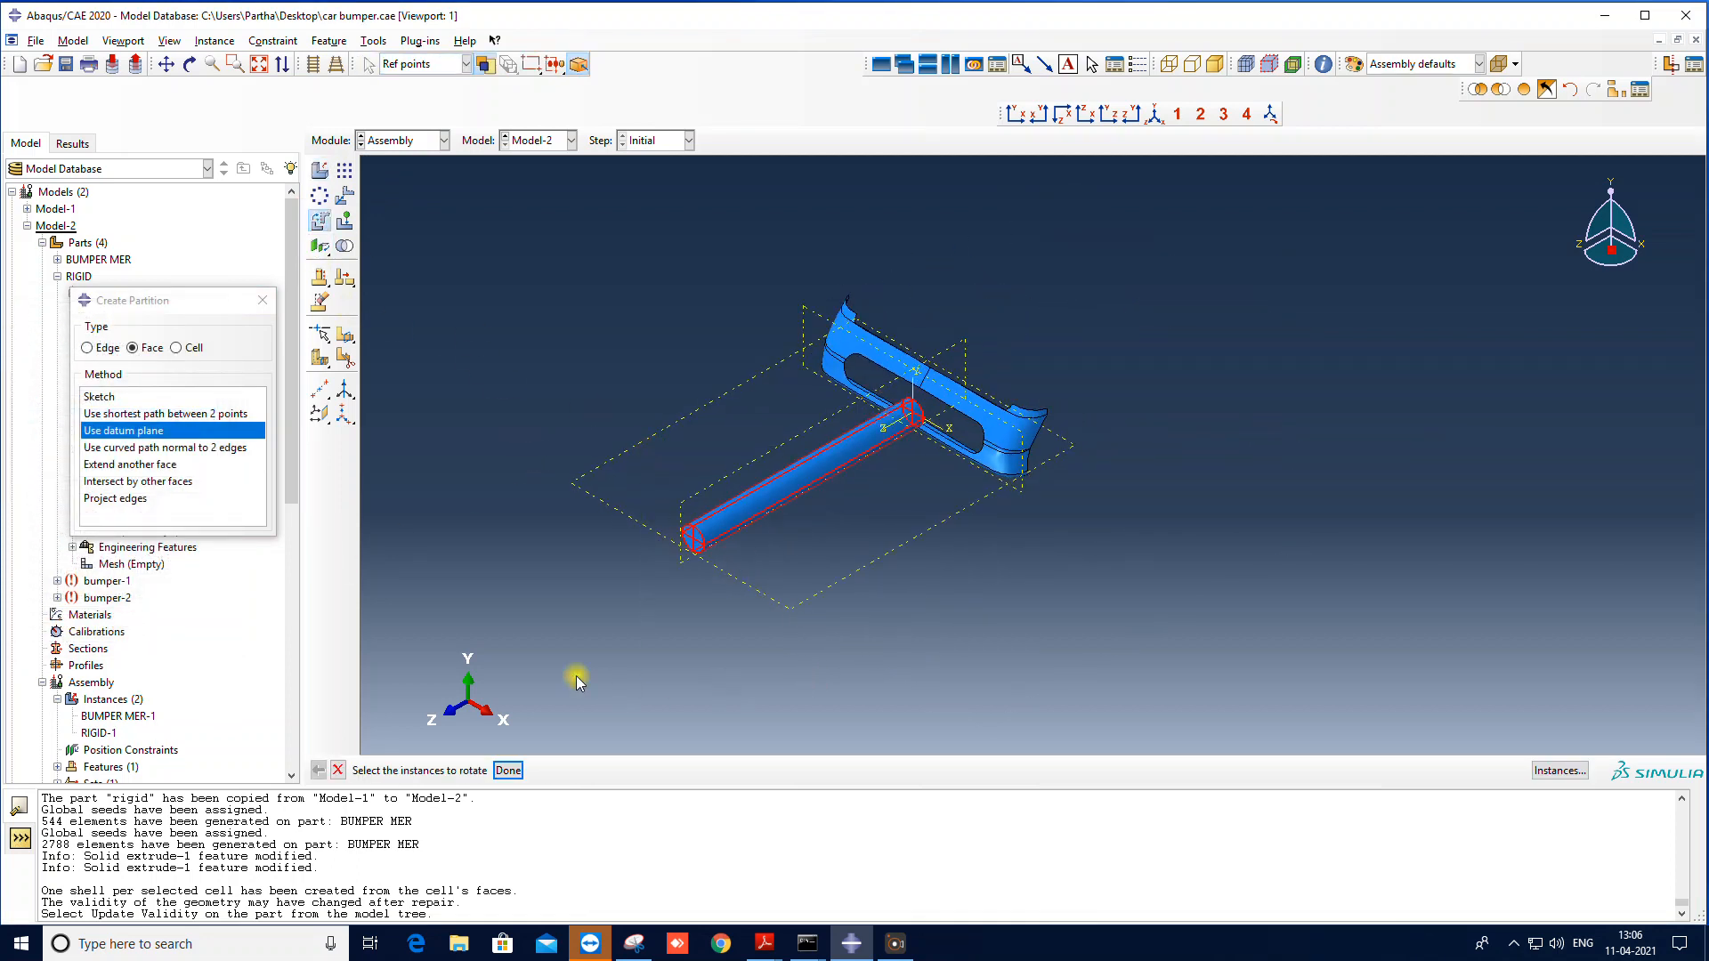
click(508, 770)
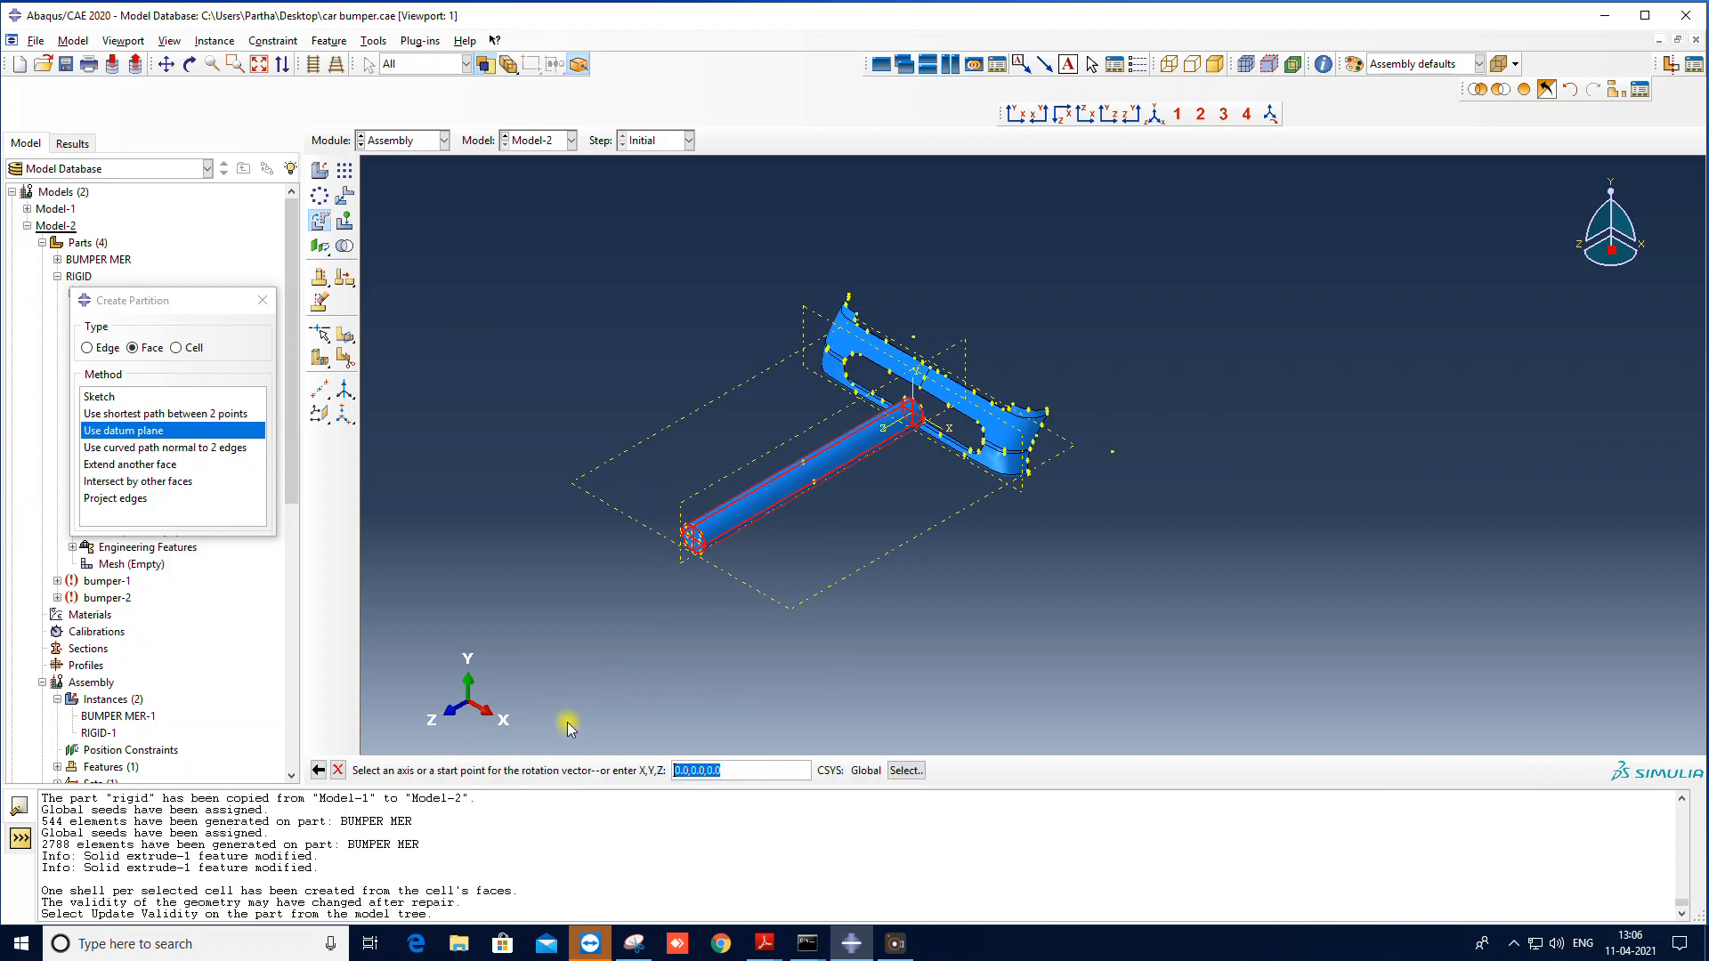
key(Return)
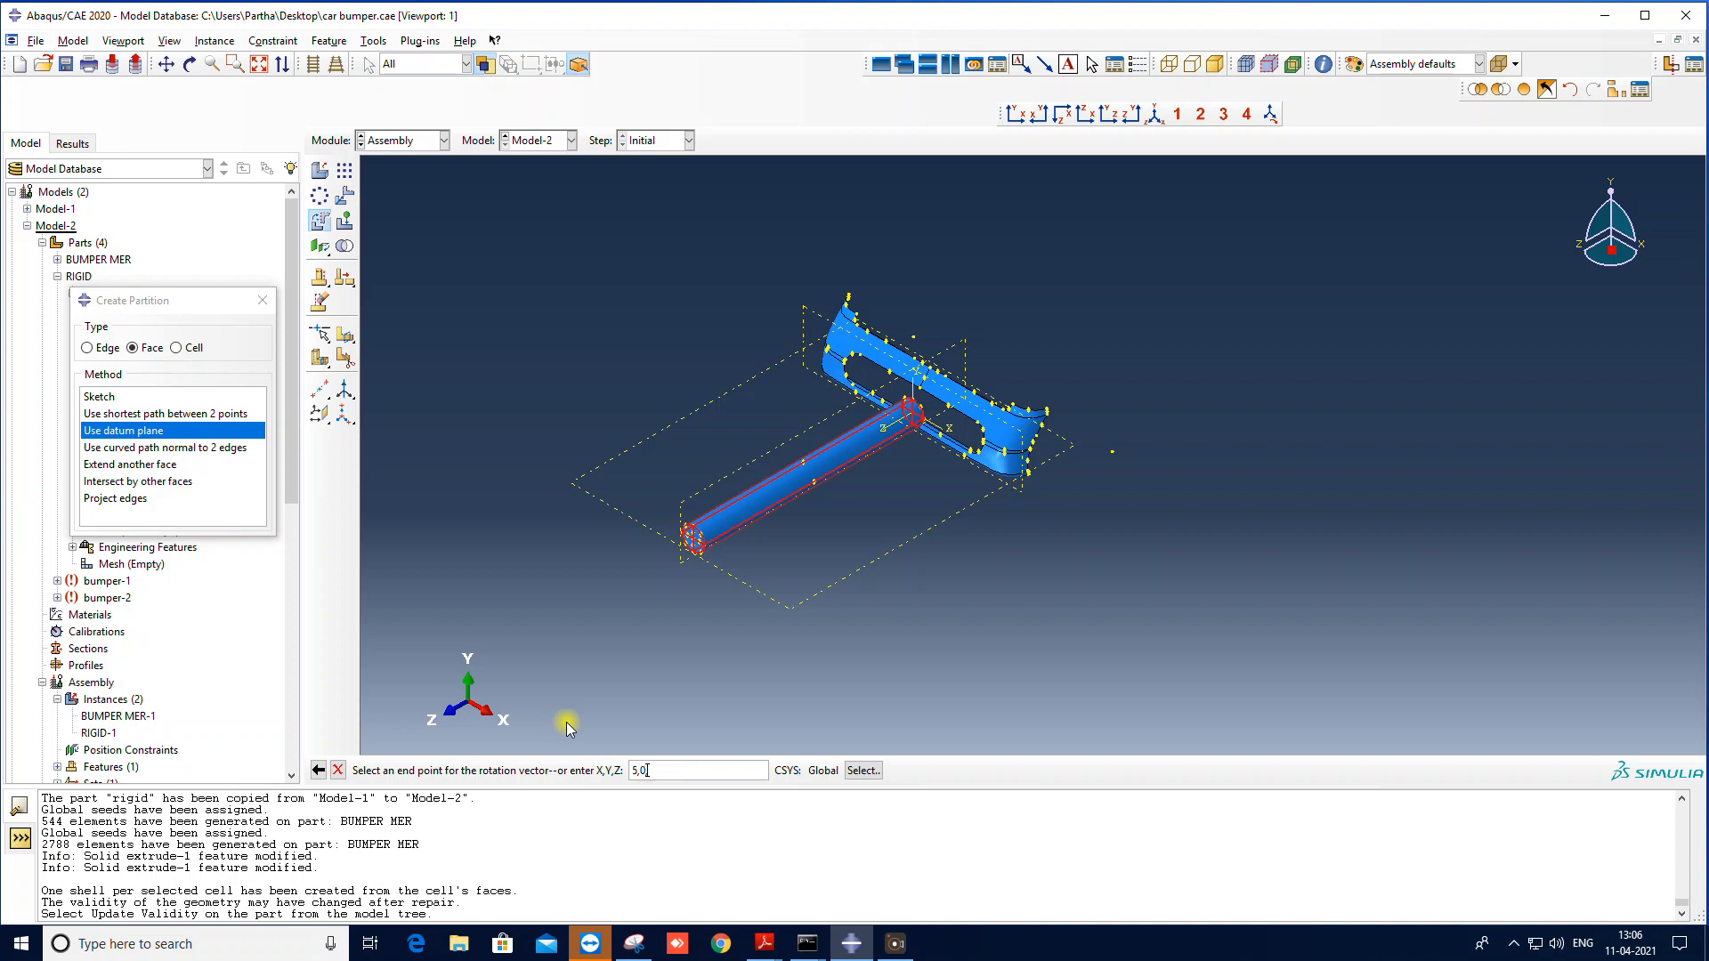
key(Return)
key(Return)
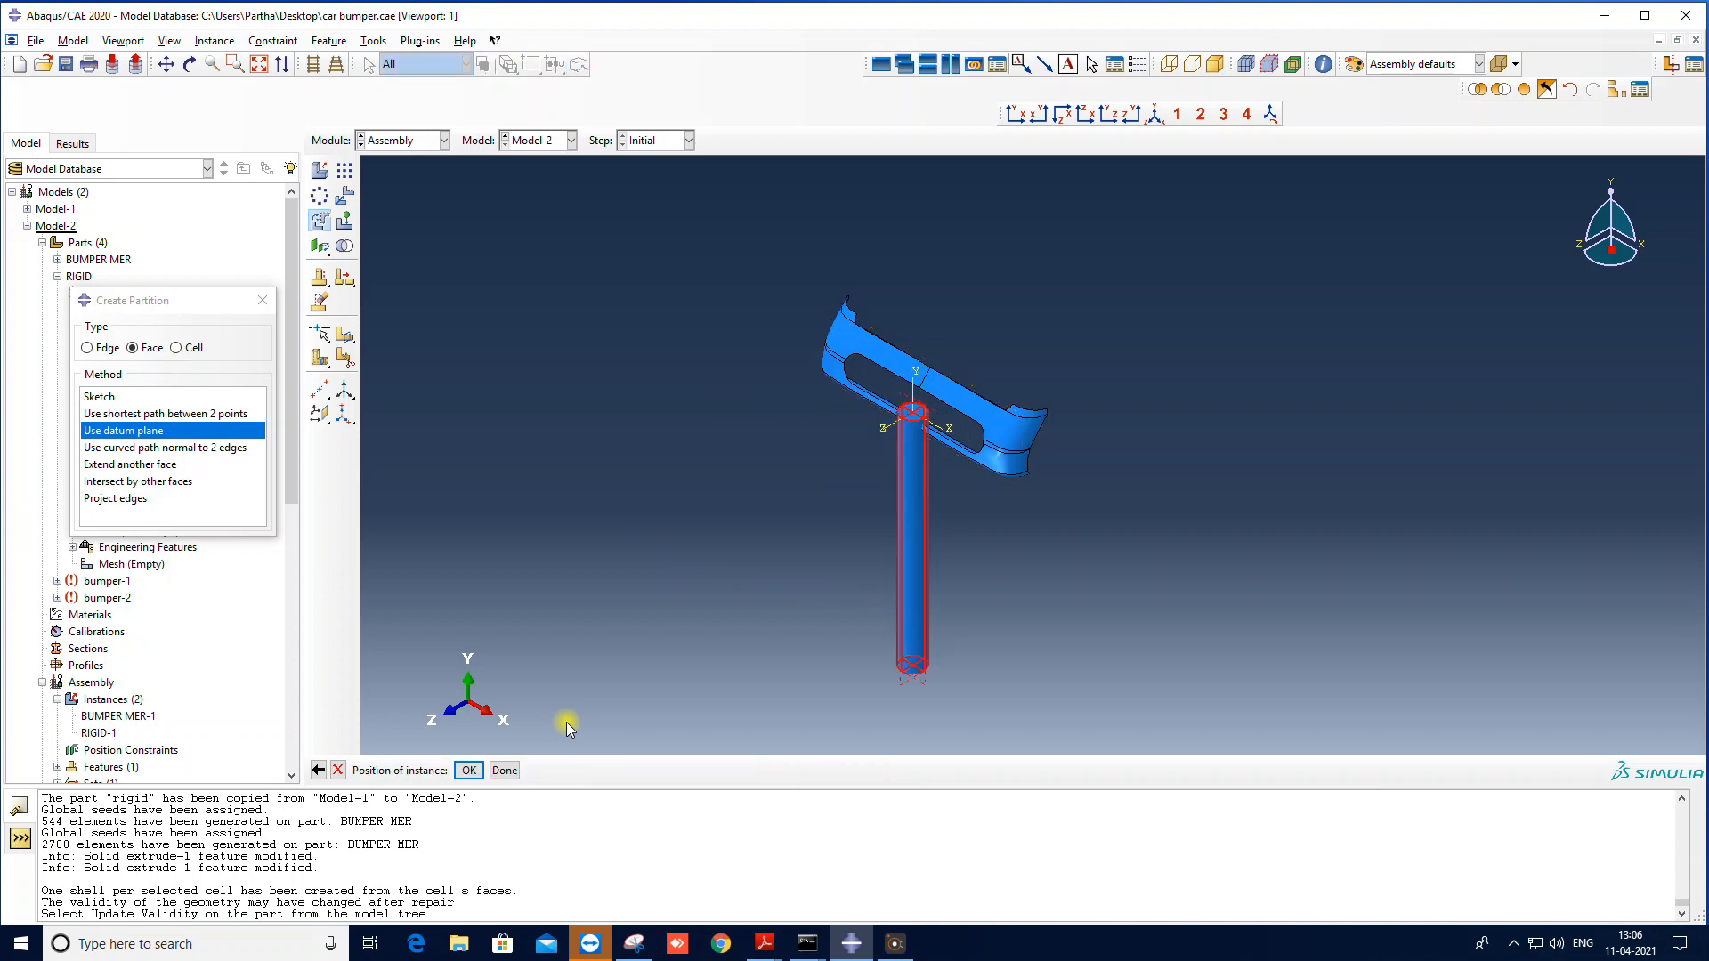
click(318, 770)
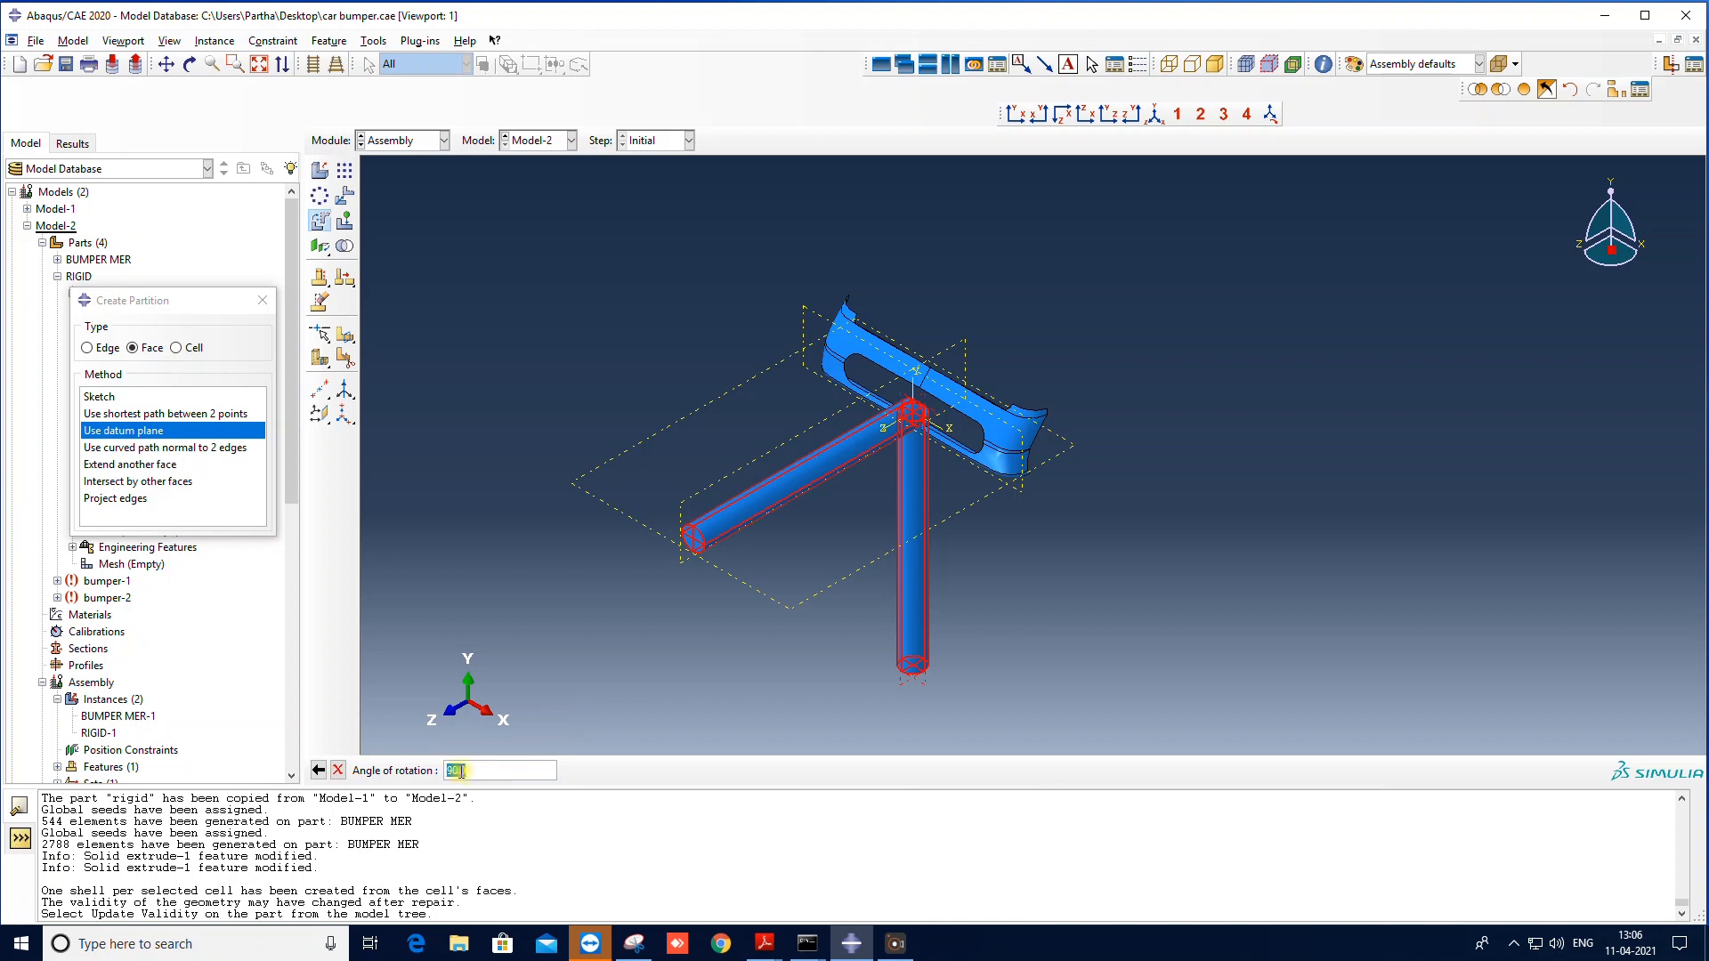
key(Return)
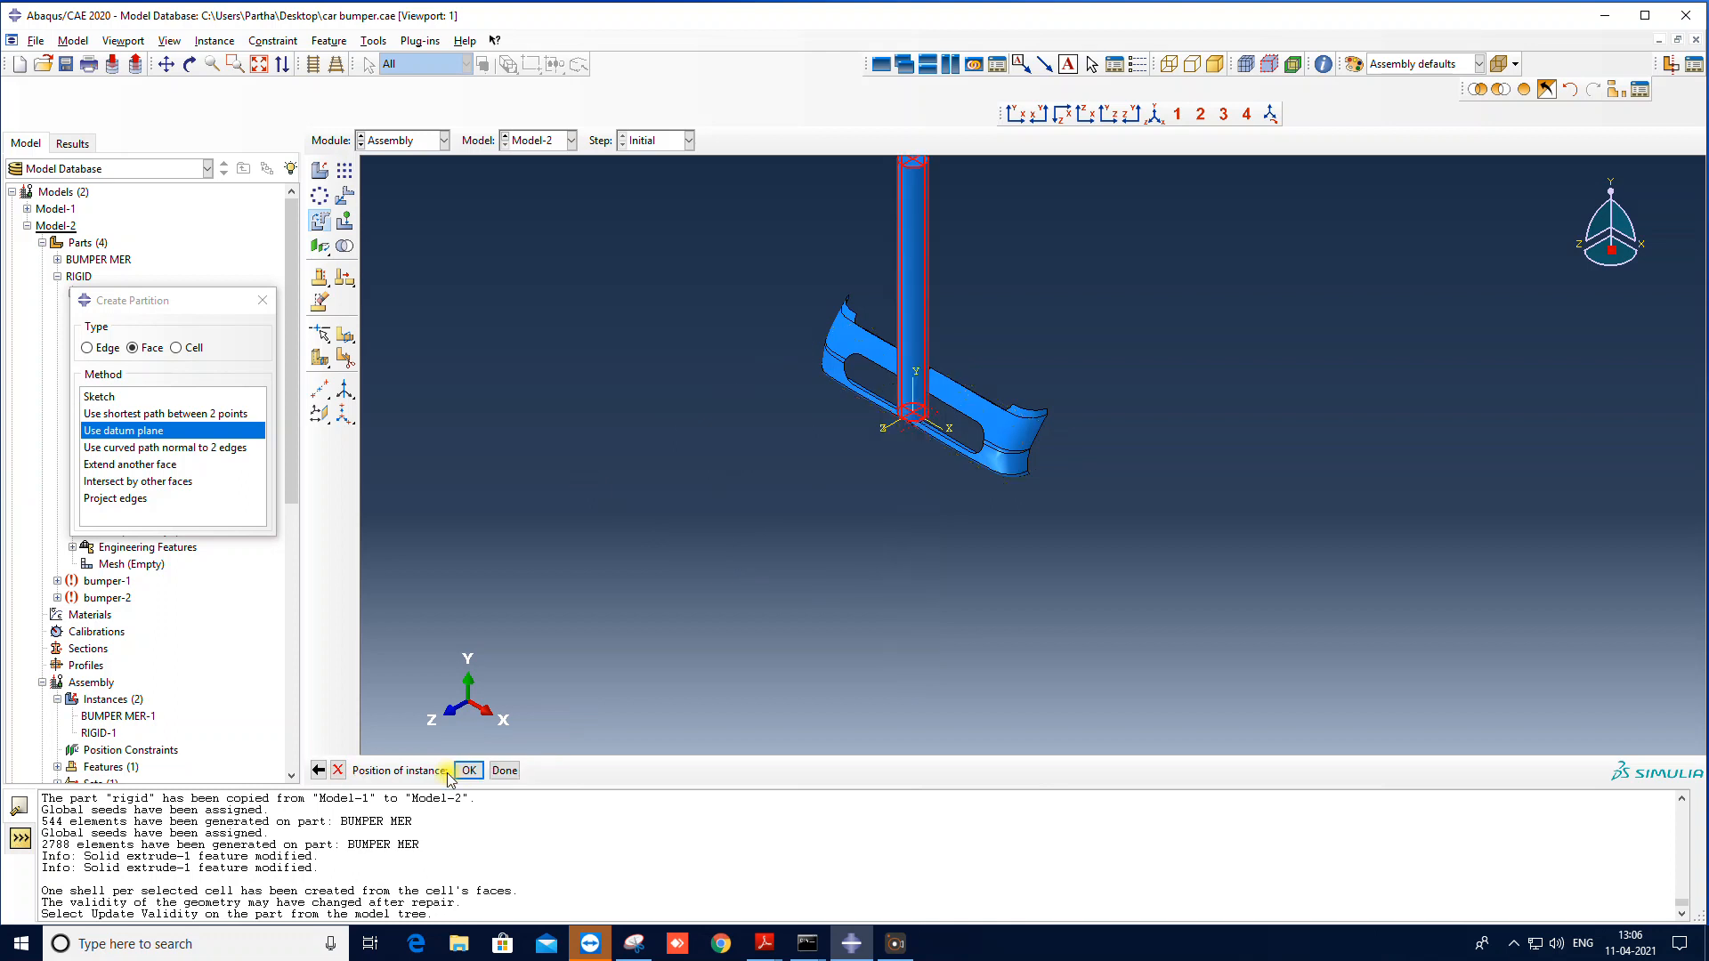
click(470, 773)
Step: Hide the RIGID-1 instance so that only the bumper is displayed in the assembly
scroll(862, 503, up, 2)
scroll(955, 378, down, 3)
drag(174, 300, 440, 511)
scroll(86, 561, down, 4)
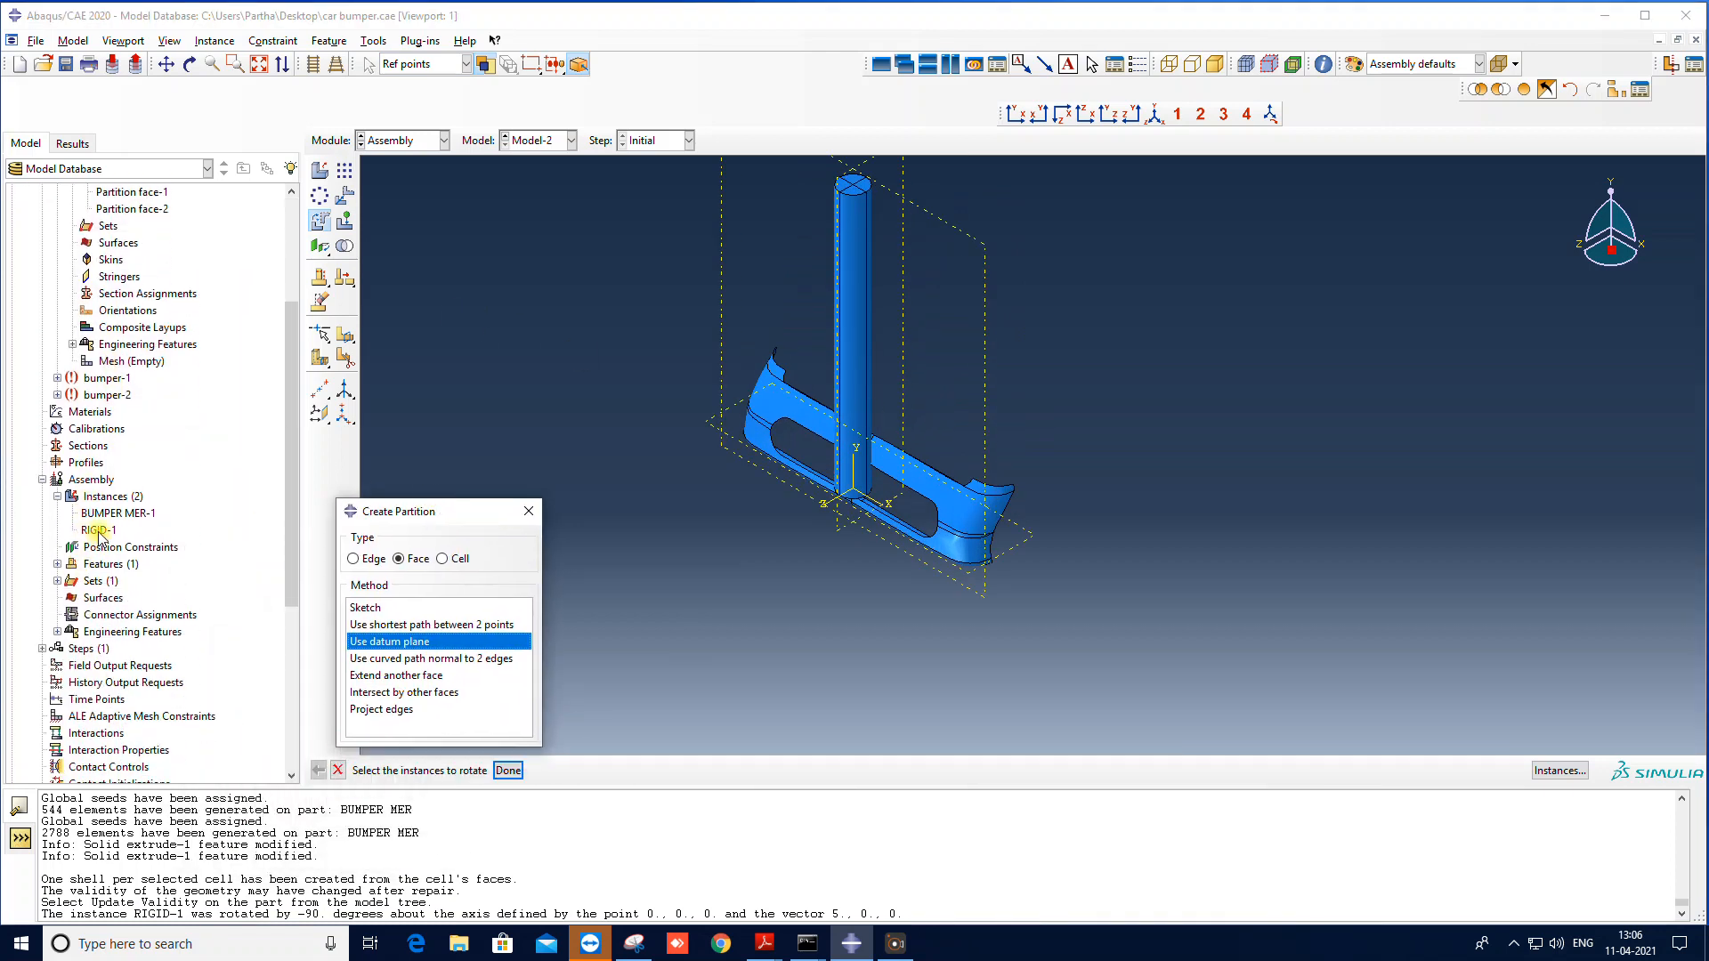
right_click(98, 532)
click(124, 592)
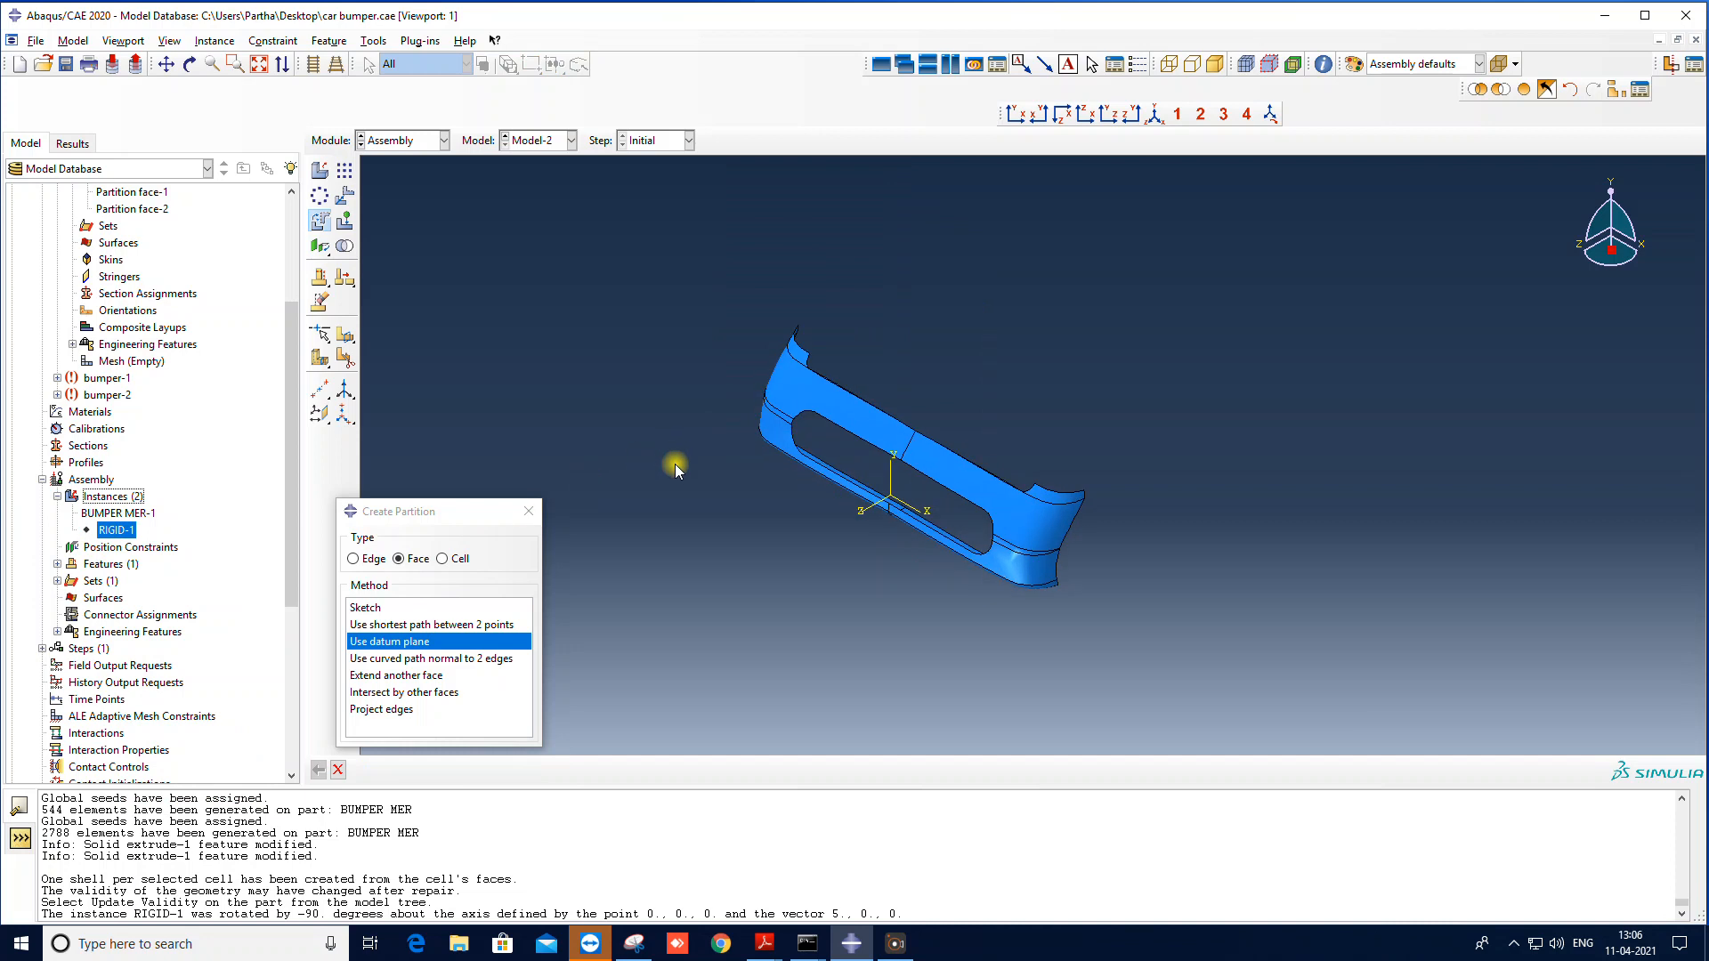
scroll(852, 491, down, 3)
Step: Create a datum point offset along Z from the point at the middle of the bumper's lower edge
drag(510, 511, 436, 549)
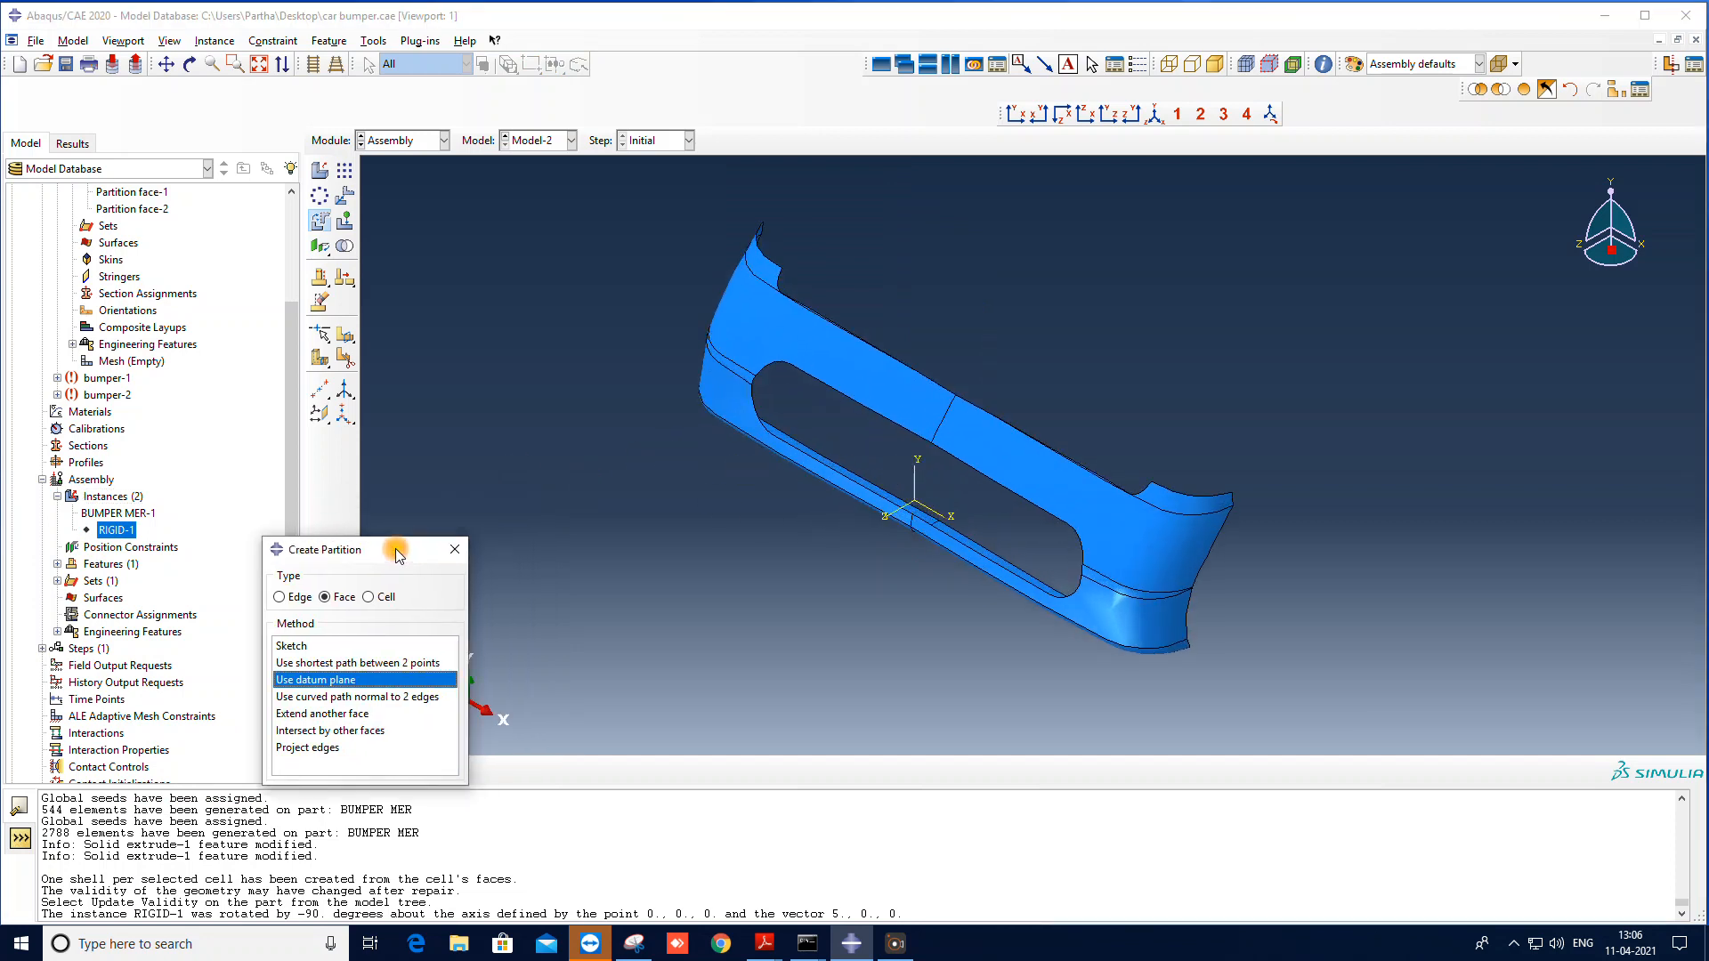
click(320, 395)
scroll(917, 509, down, 2)
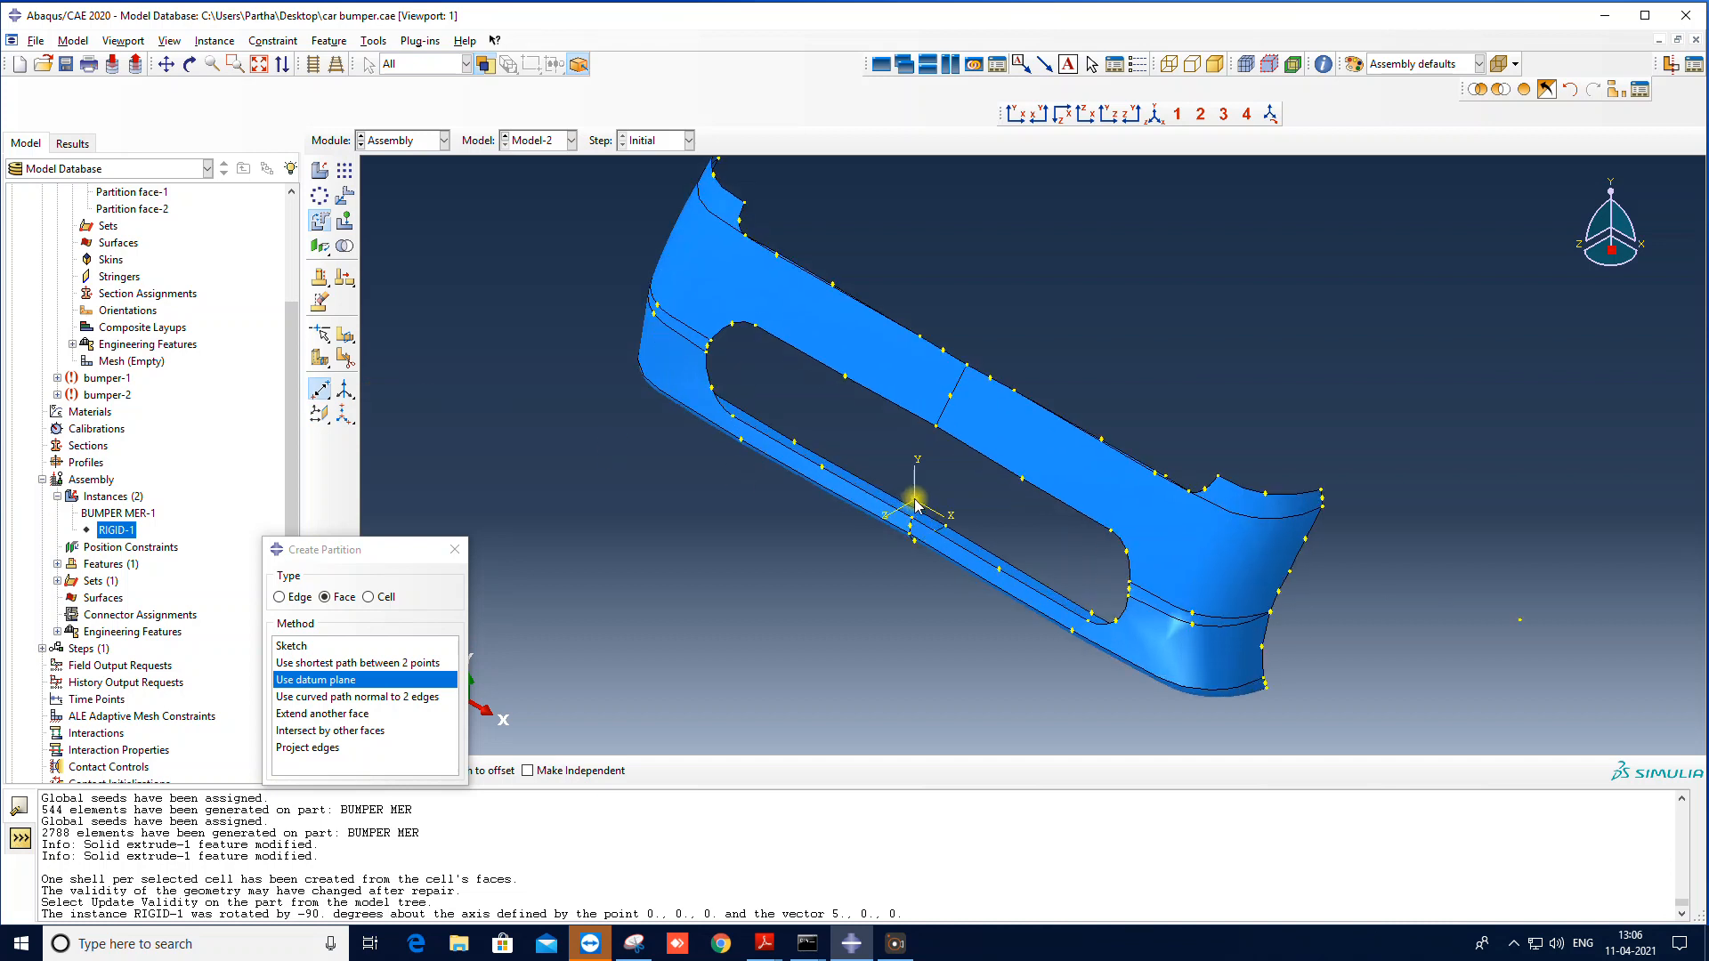
scroll(928, 461, up, 3)
scroll(927, 472, down, 1)
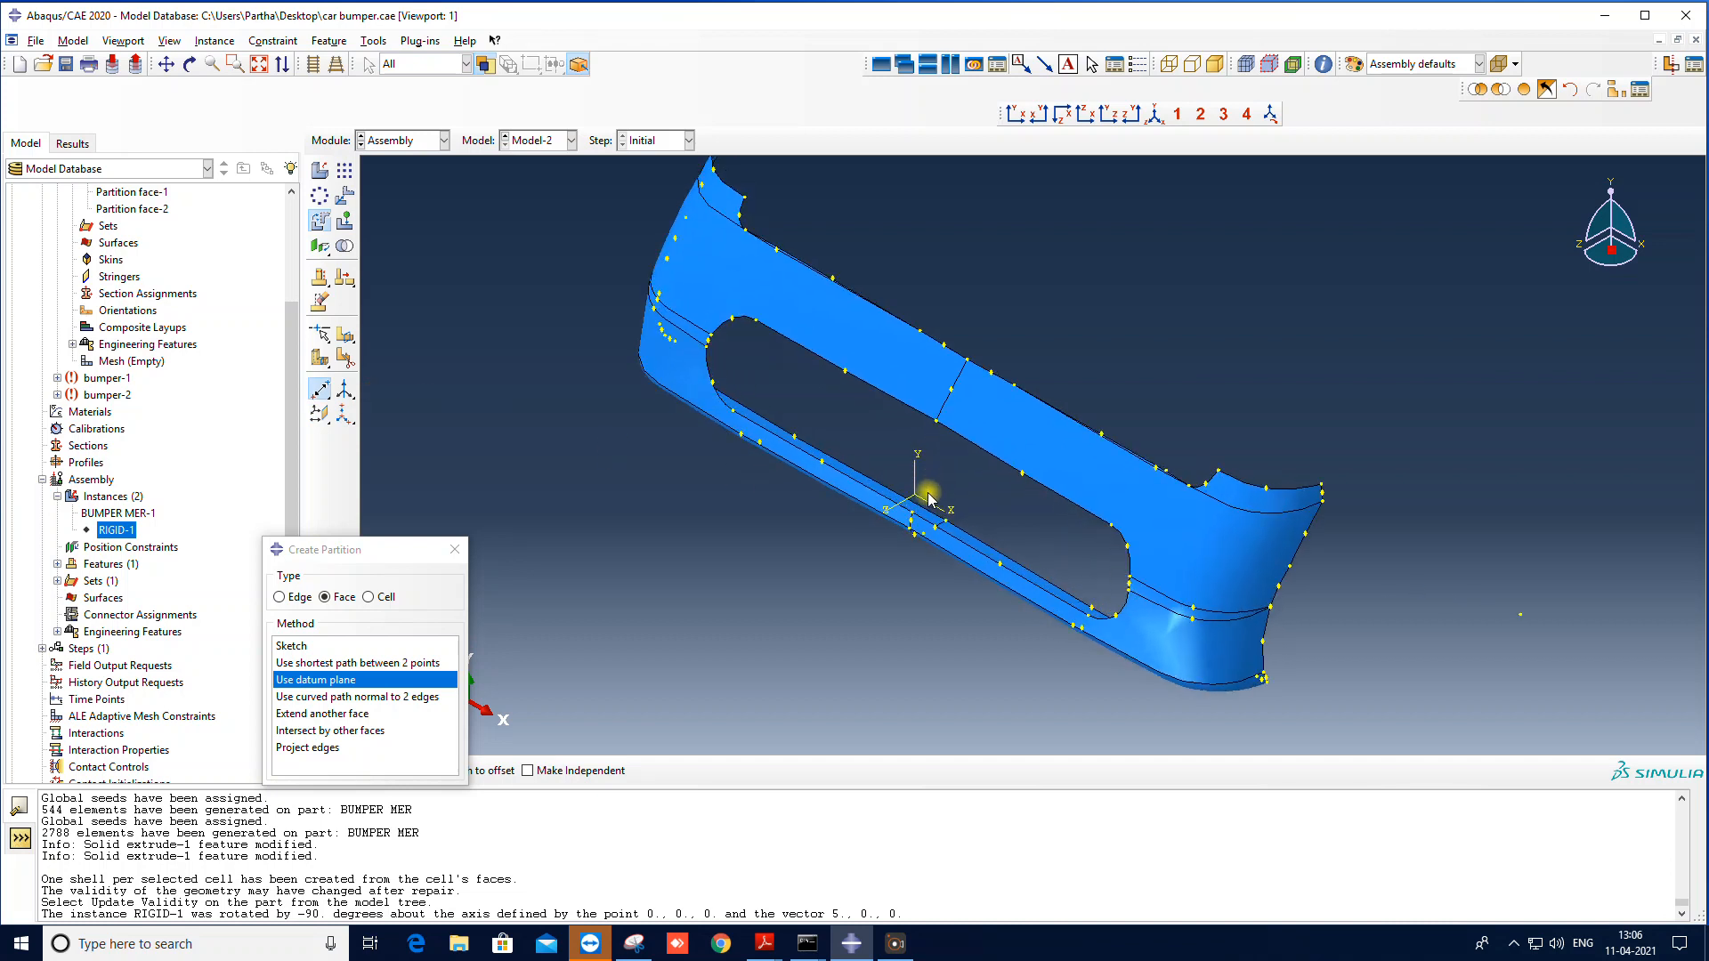
click(915, 519)
scroll(930, 458, up, 3)
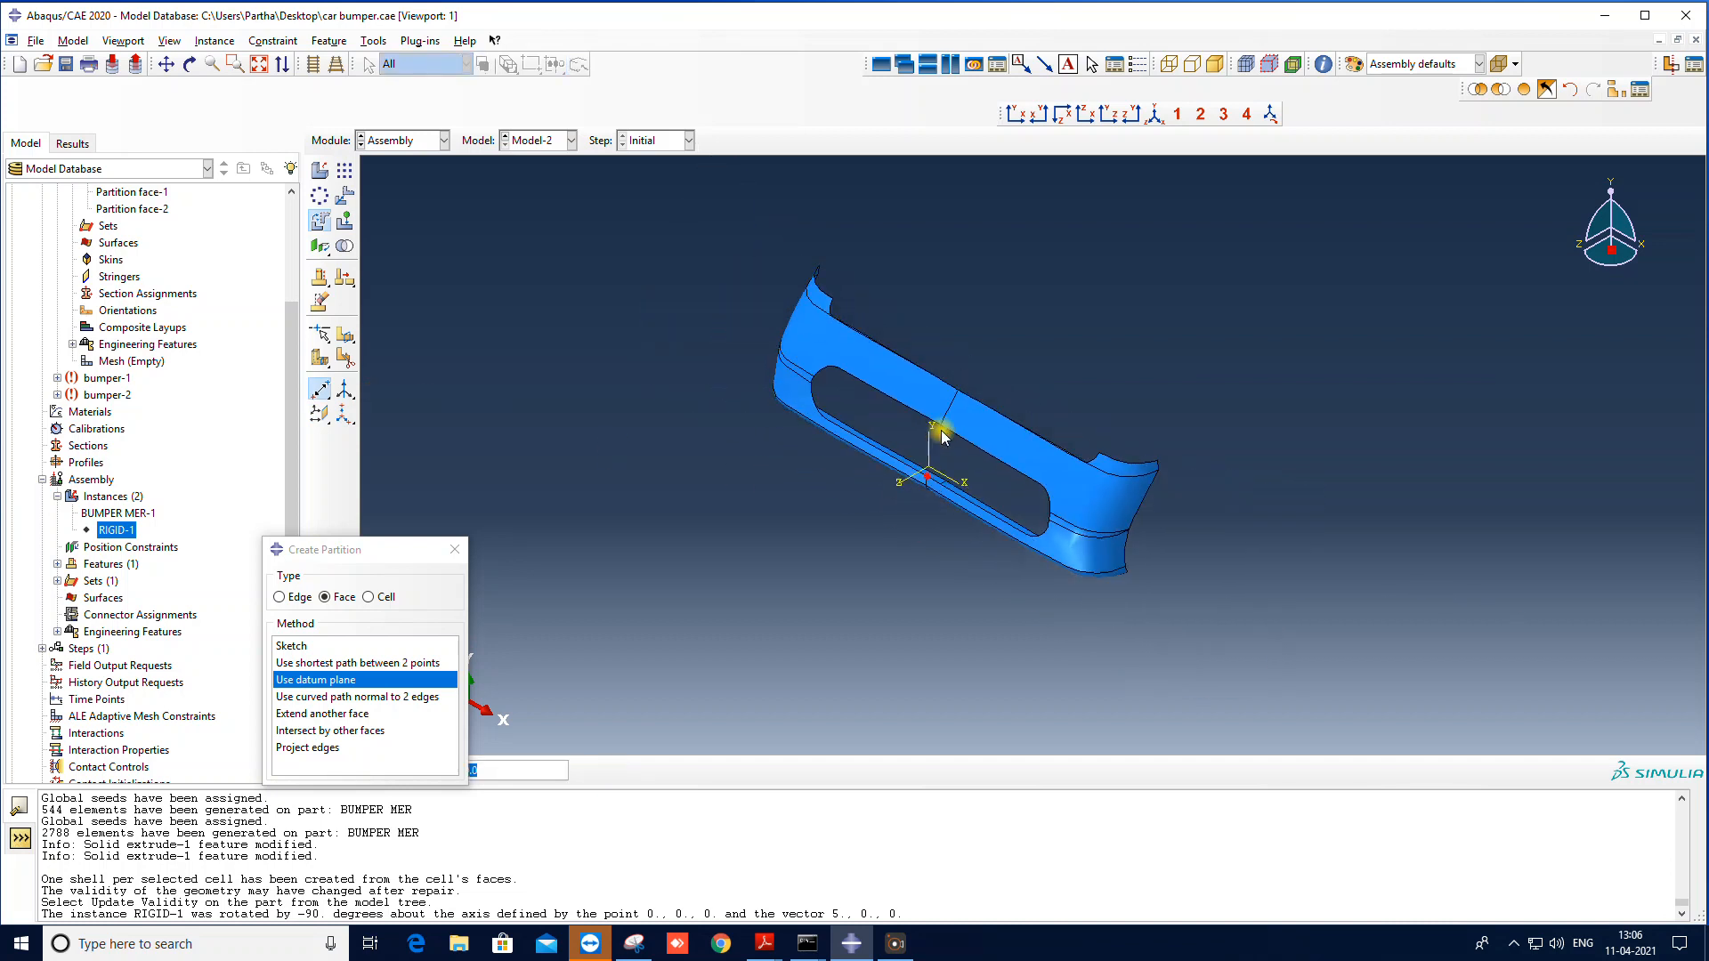
drag(365, 559, 153, 615)
click(481, 771)
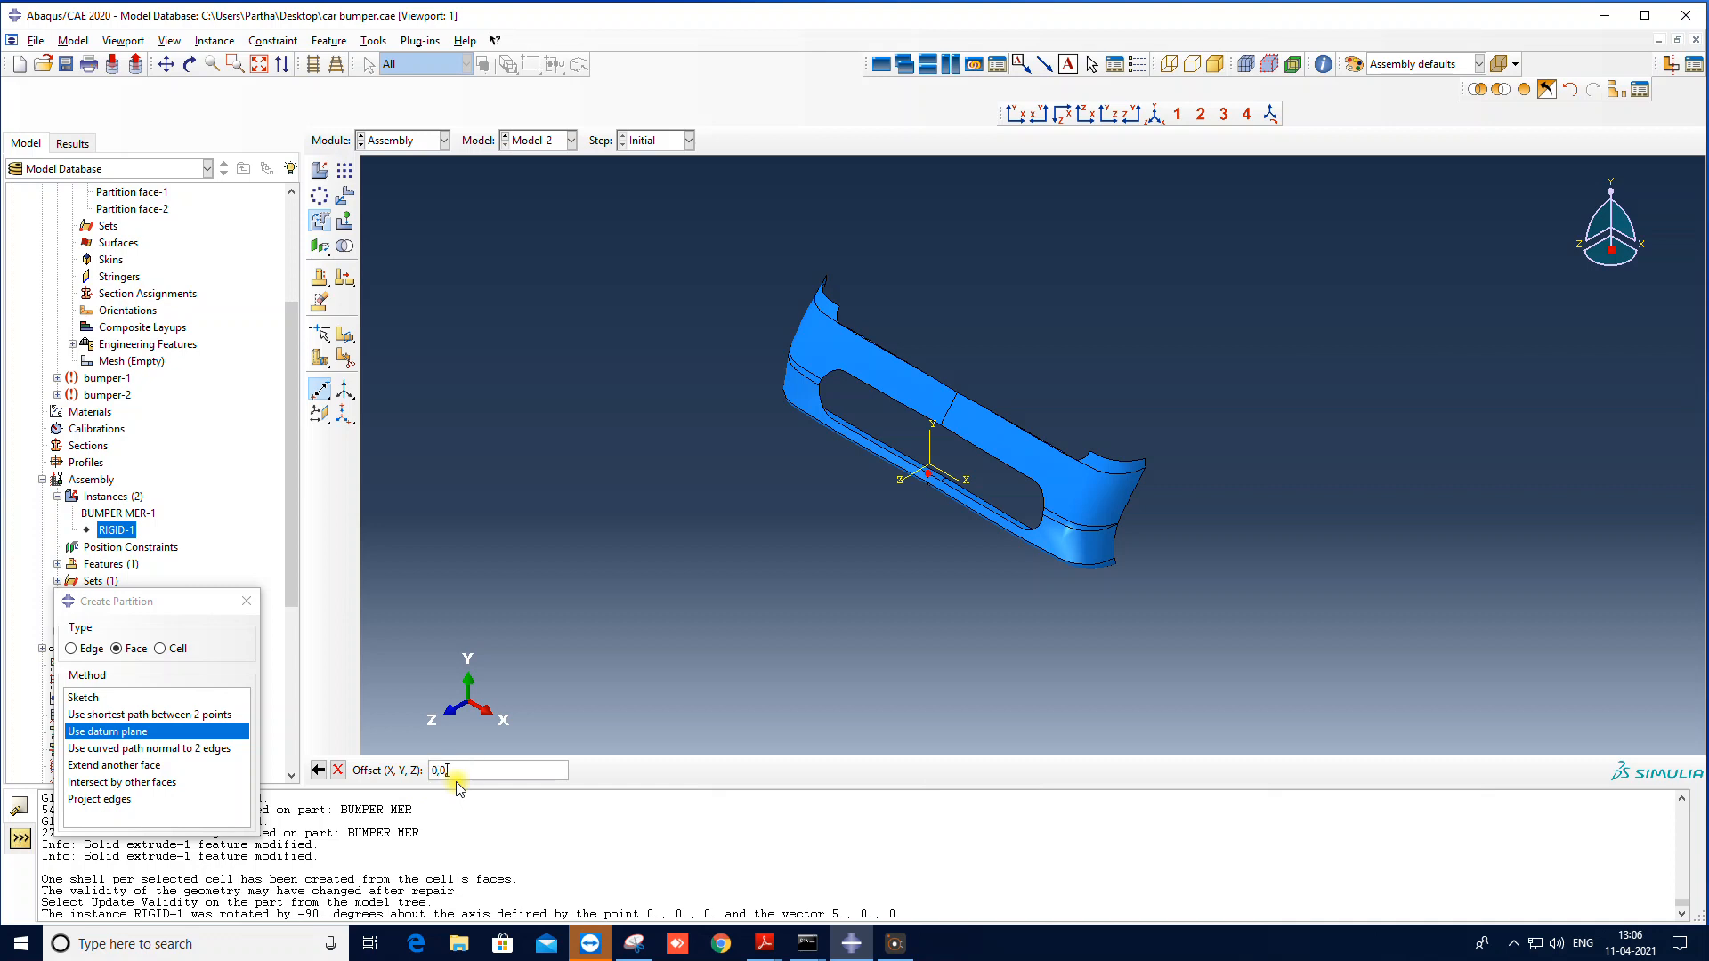
key(Return)
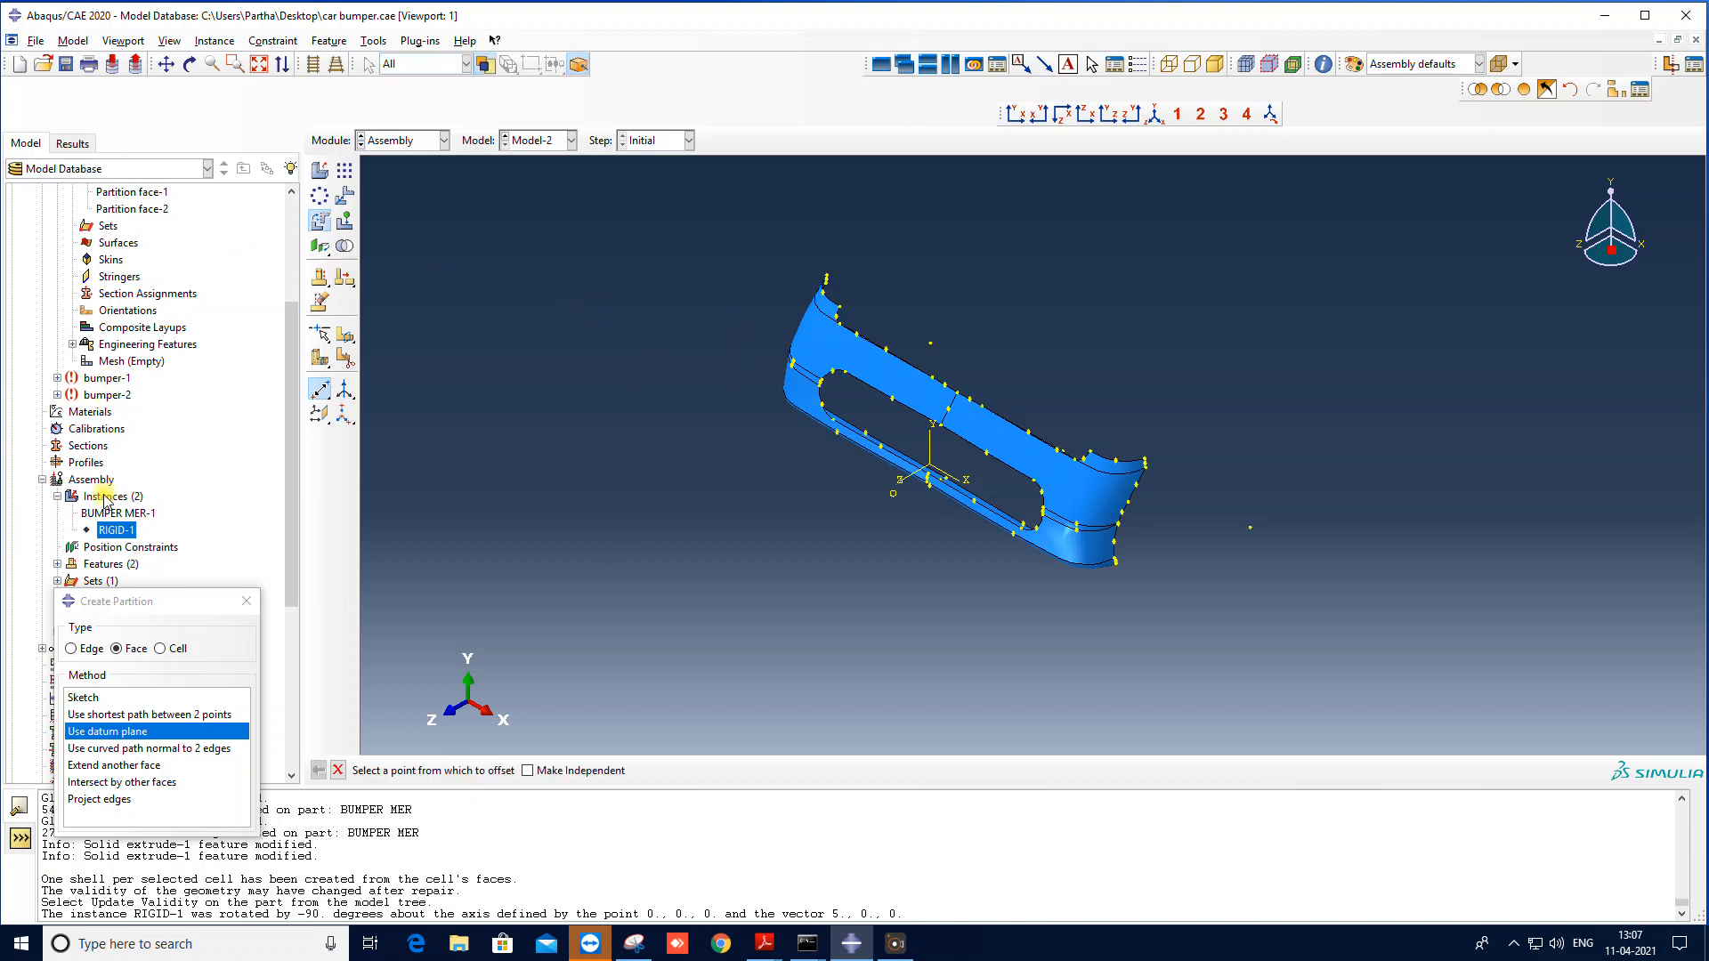
Step: Show the RIGID-1 instance again in the assembly
right_click(111, 533)
click(145, 600)
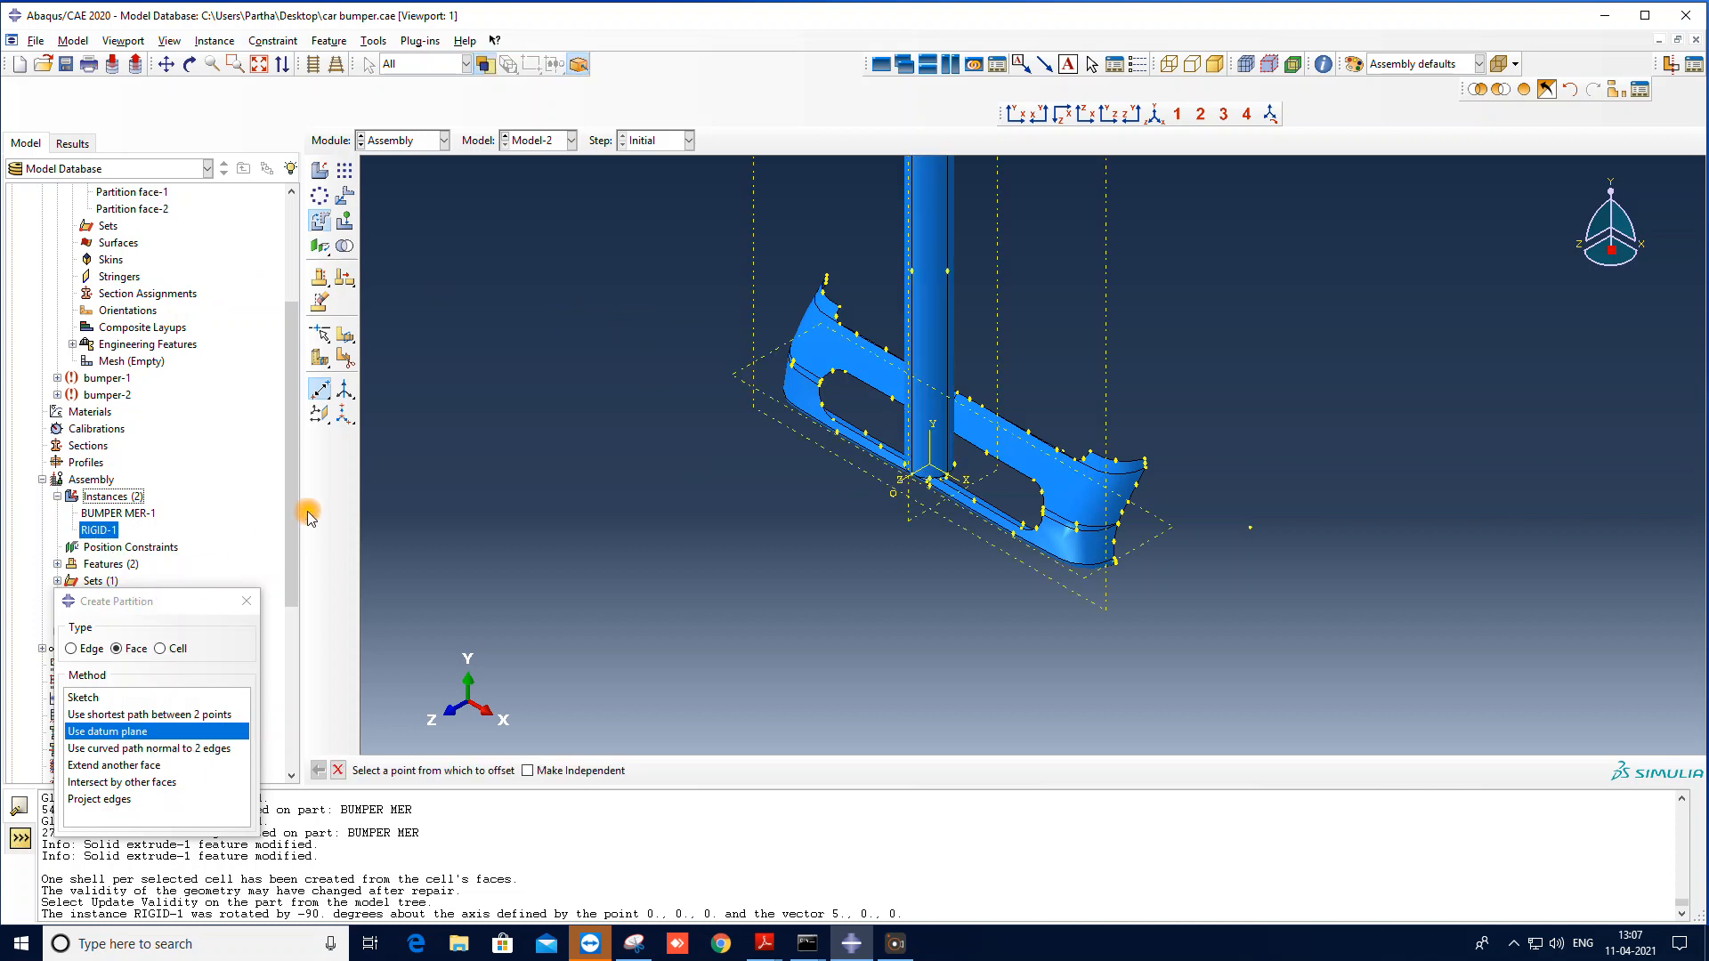
scroll(739, 494, down, 2)
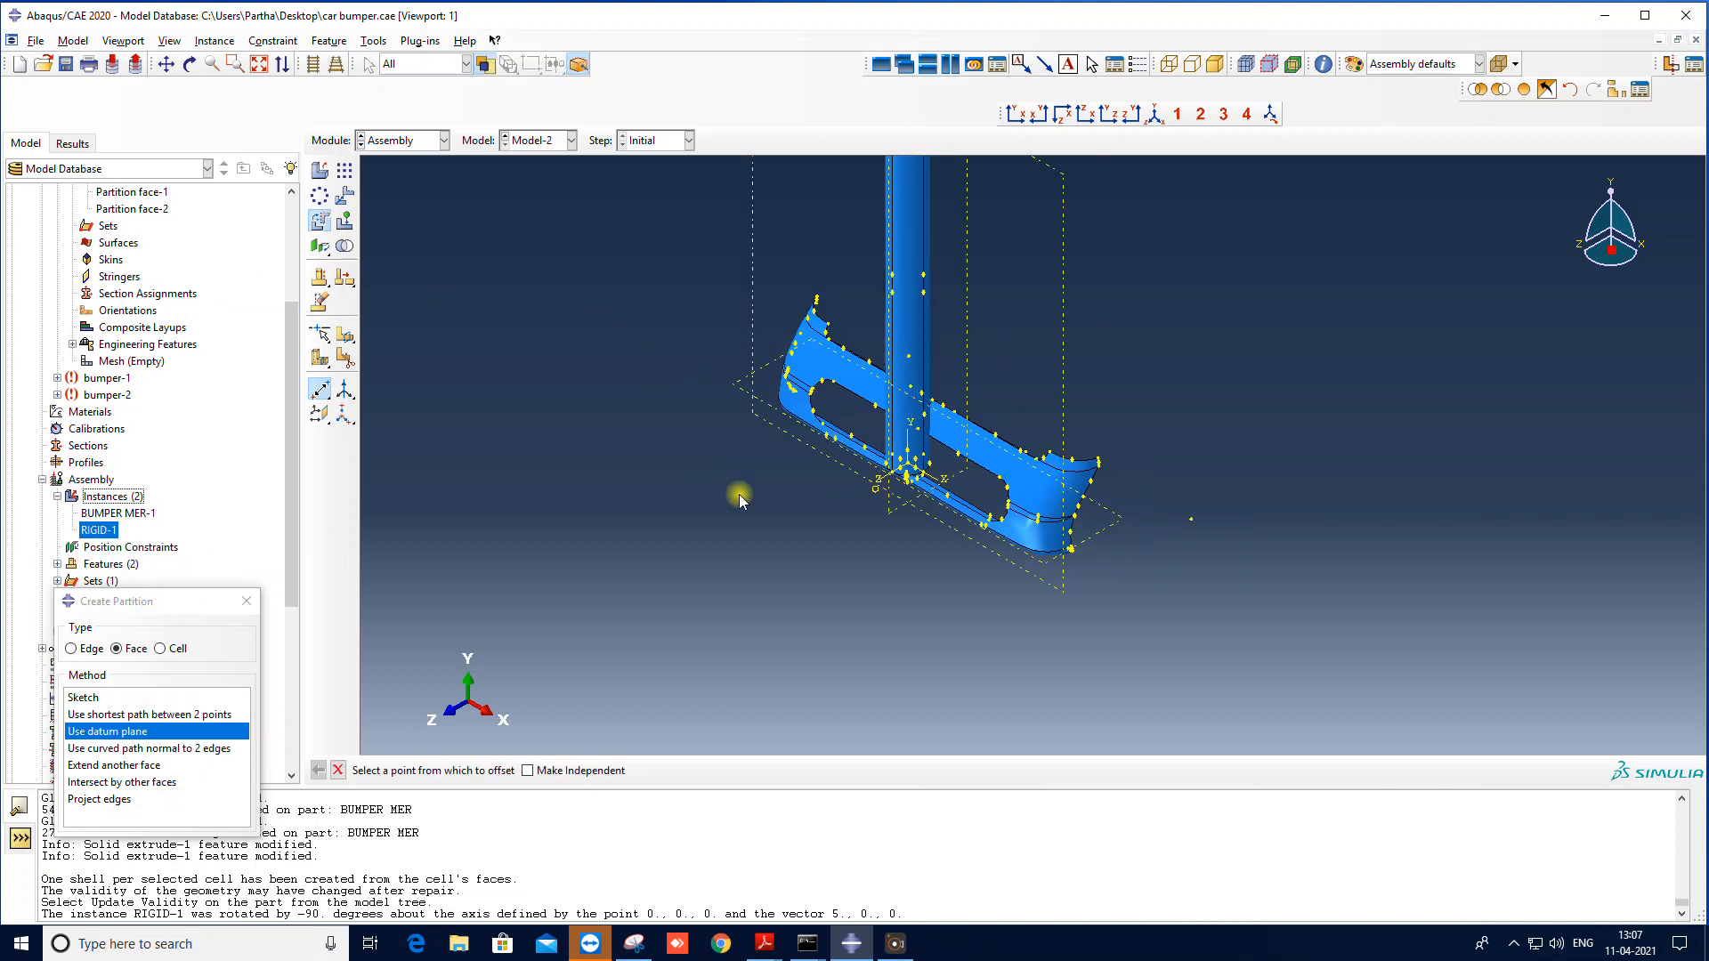
Step: Translate the RIGID-1 cylinder instance from its mid-height side point facing the bumper to the offset datum point in front of the bumper
click(344, 201)
click(872, 291)
click(520, 771)
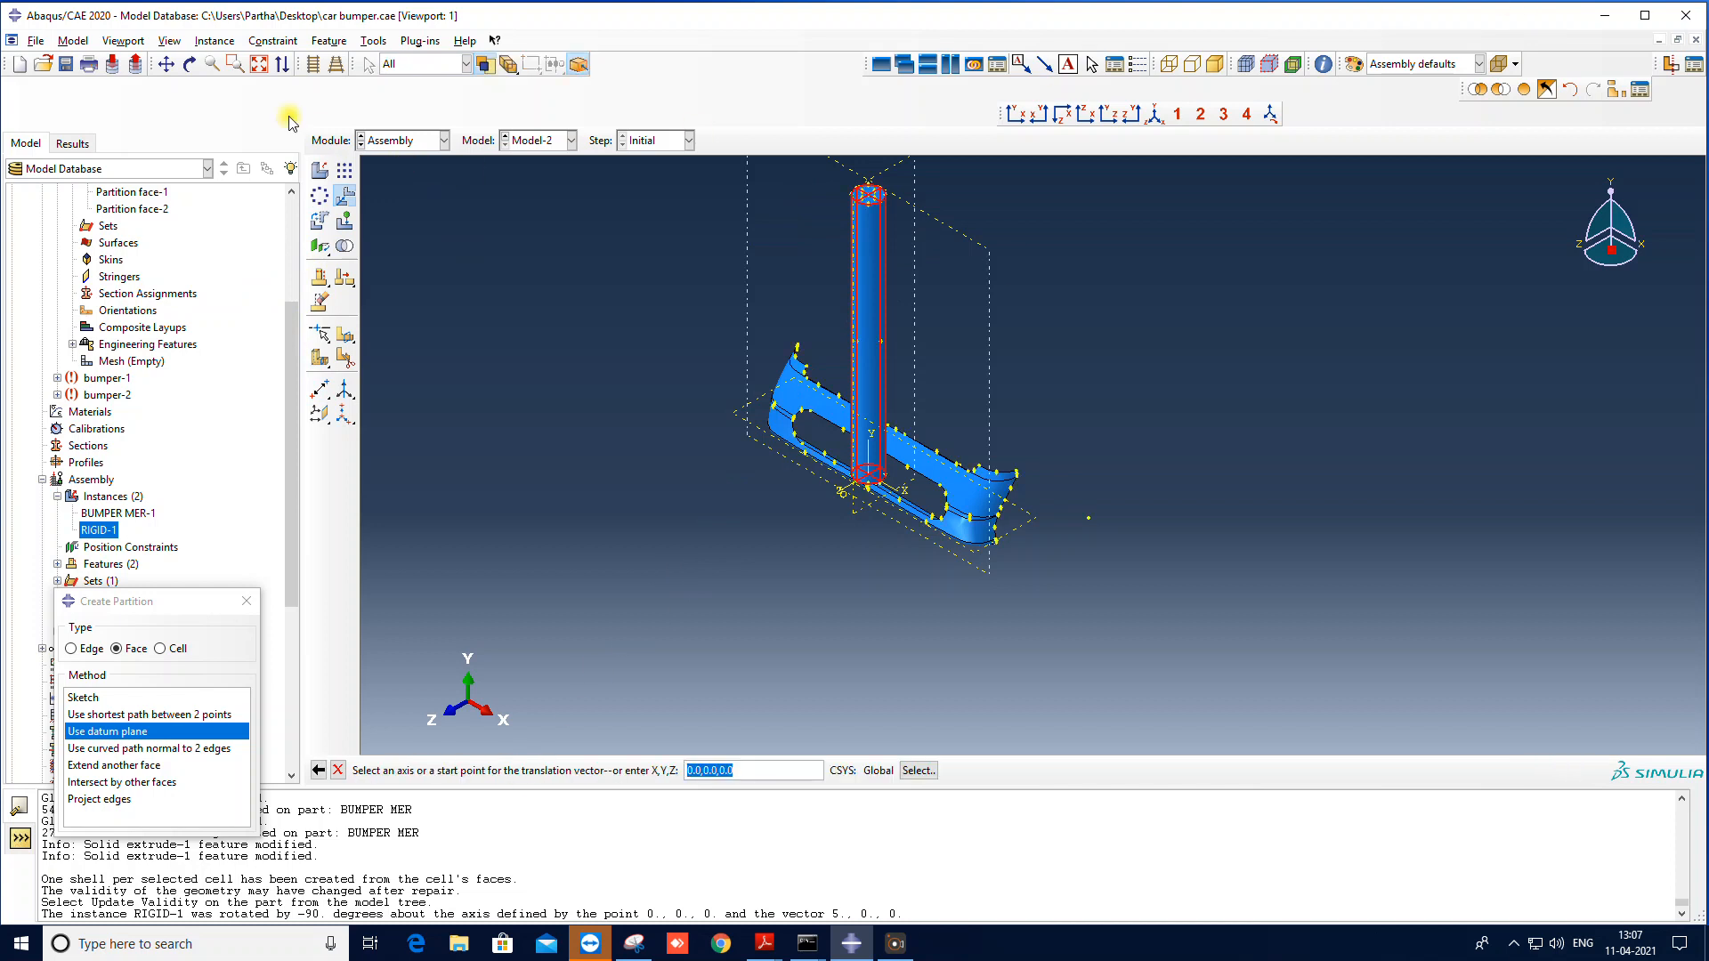
click(189, 64)
drag(1237, 354, 1086, 472)
click(188, 67)
scroll(780, 251, up, 5)
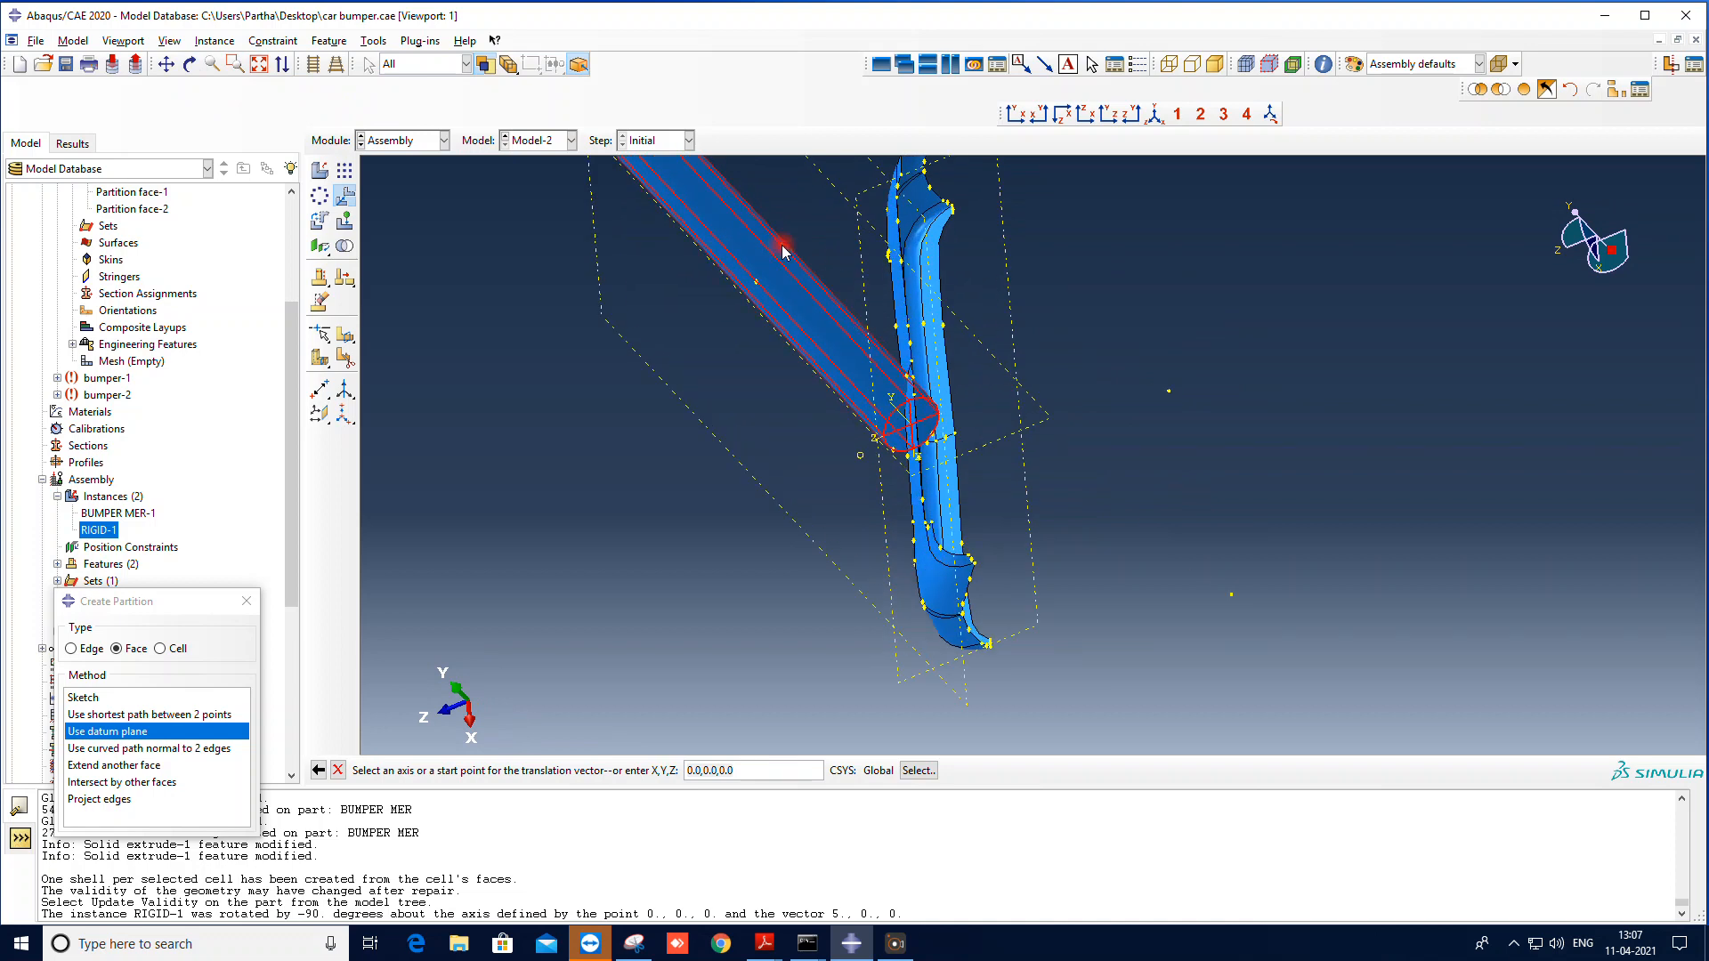
click(783, 252)
click(869, 489)
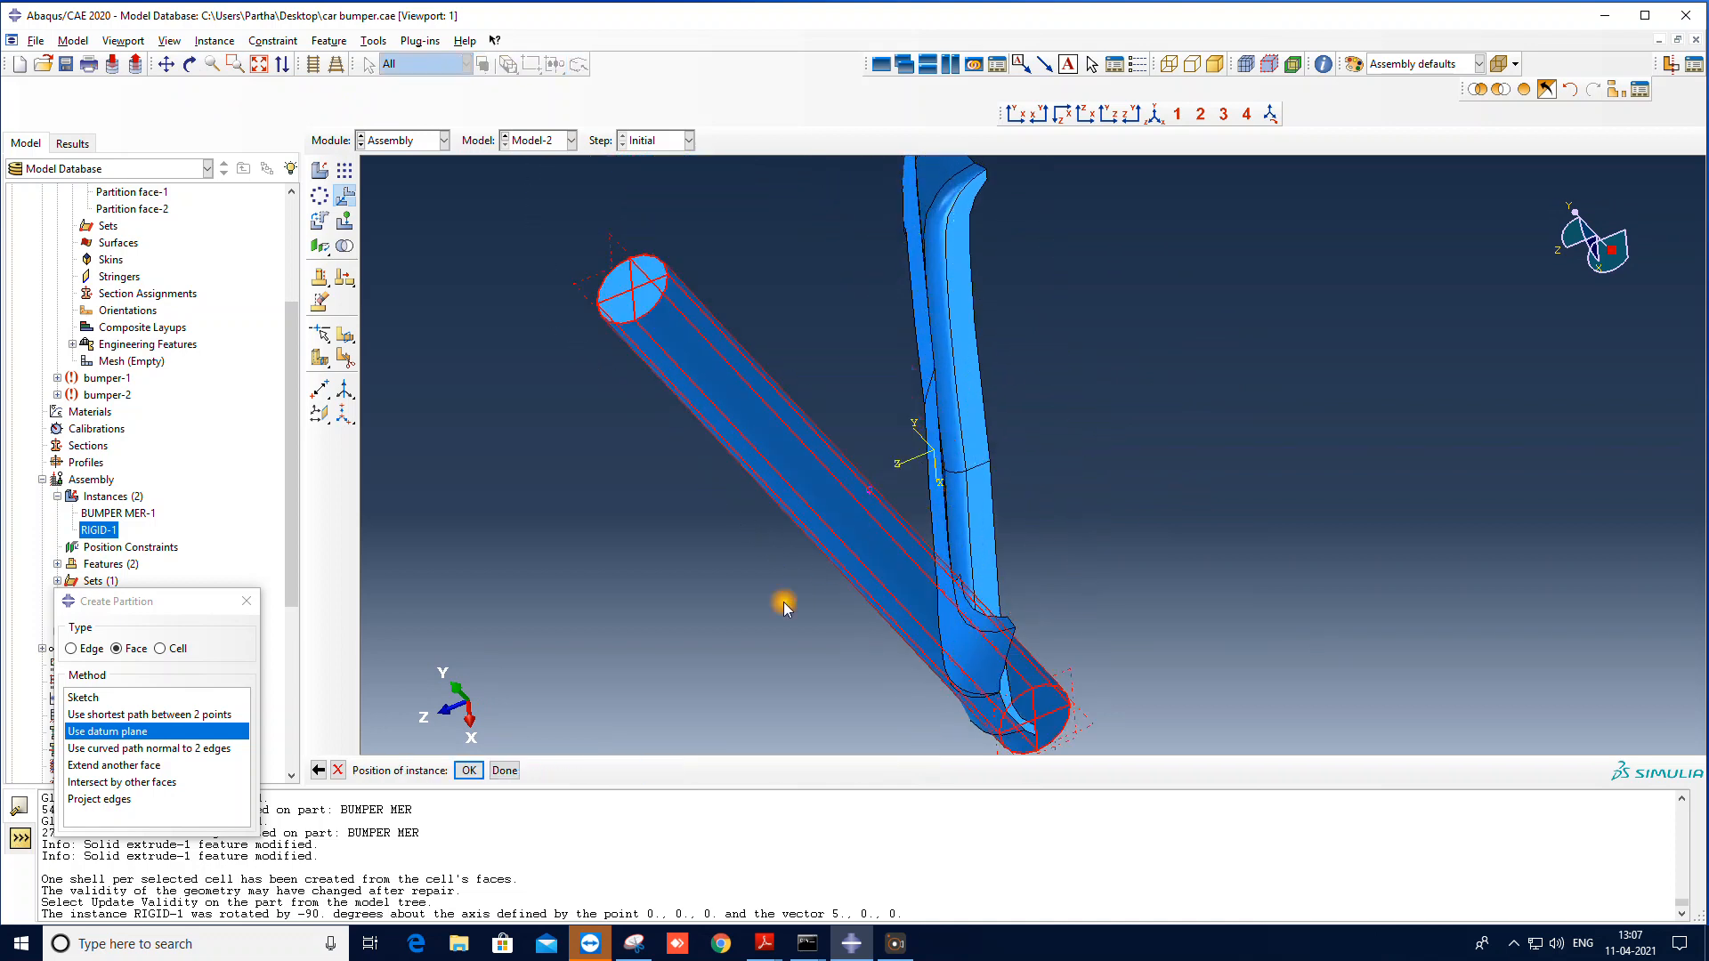
click(469, 771)
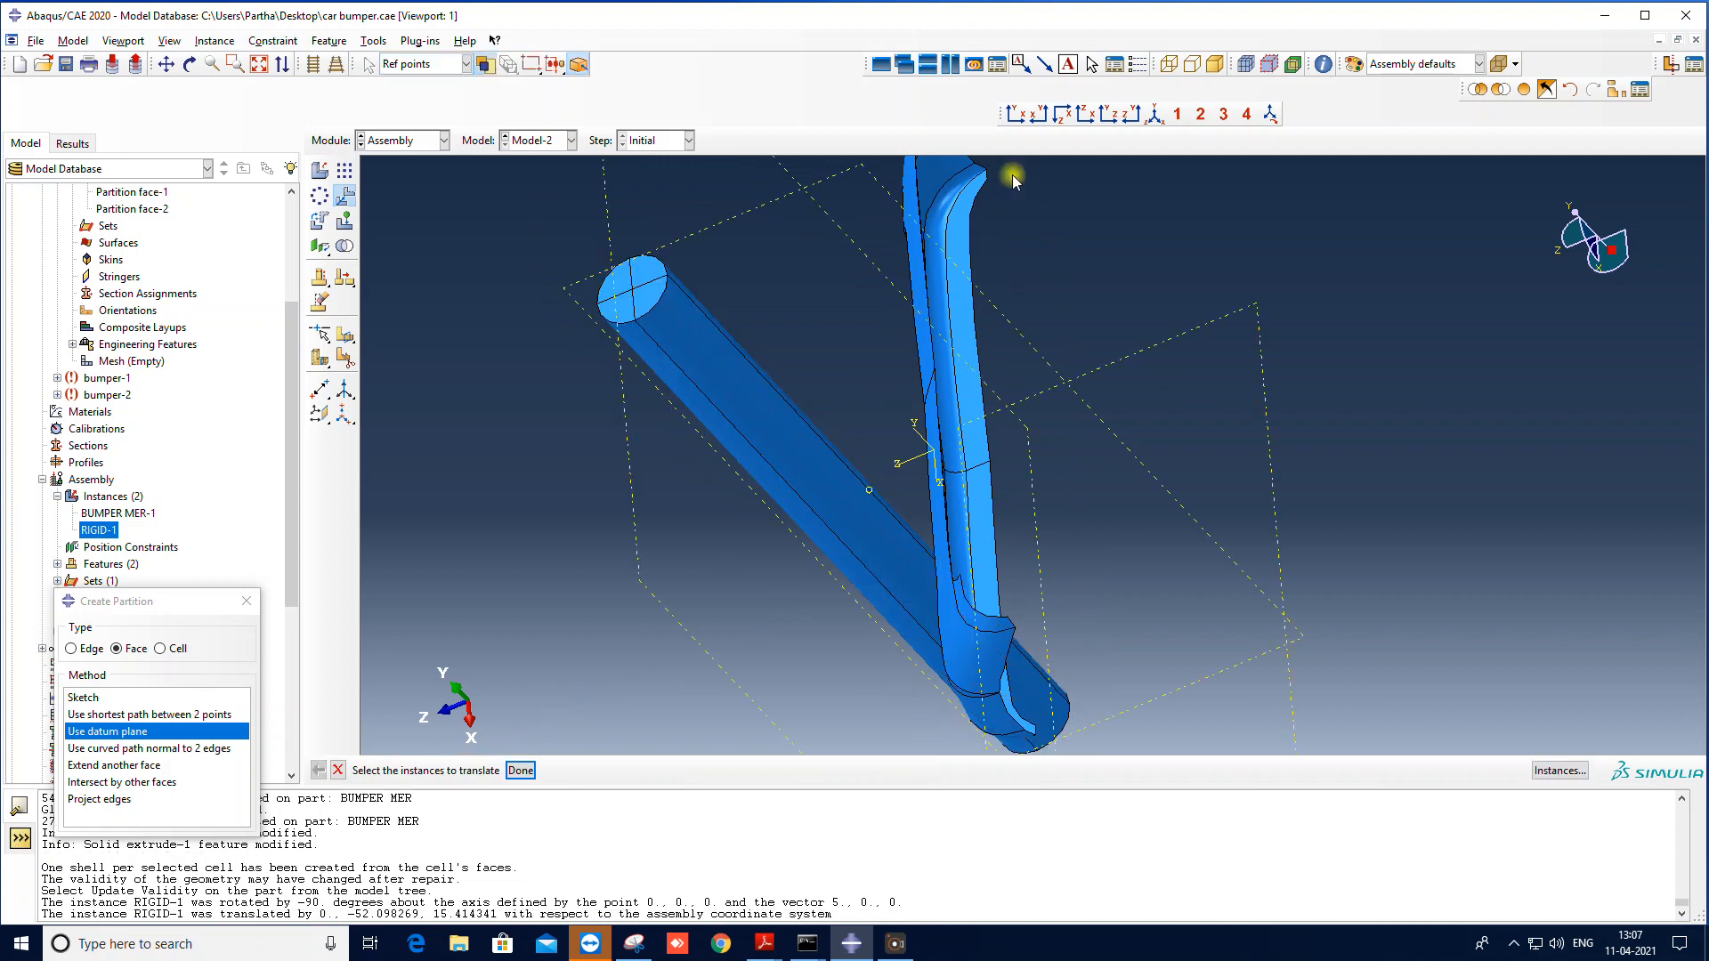
Step: Create a datum point midway between the bumper's lower middle edge point and the cylinder's facing side point
click(1014, 114)
click(1061, 114)
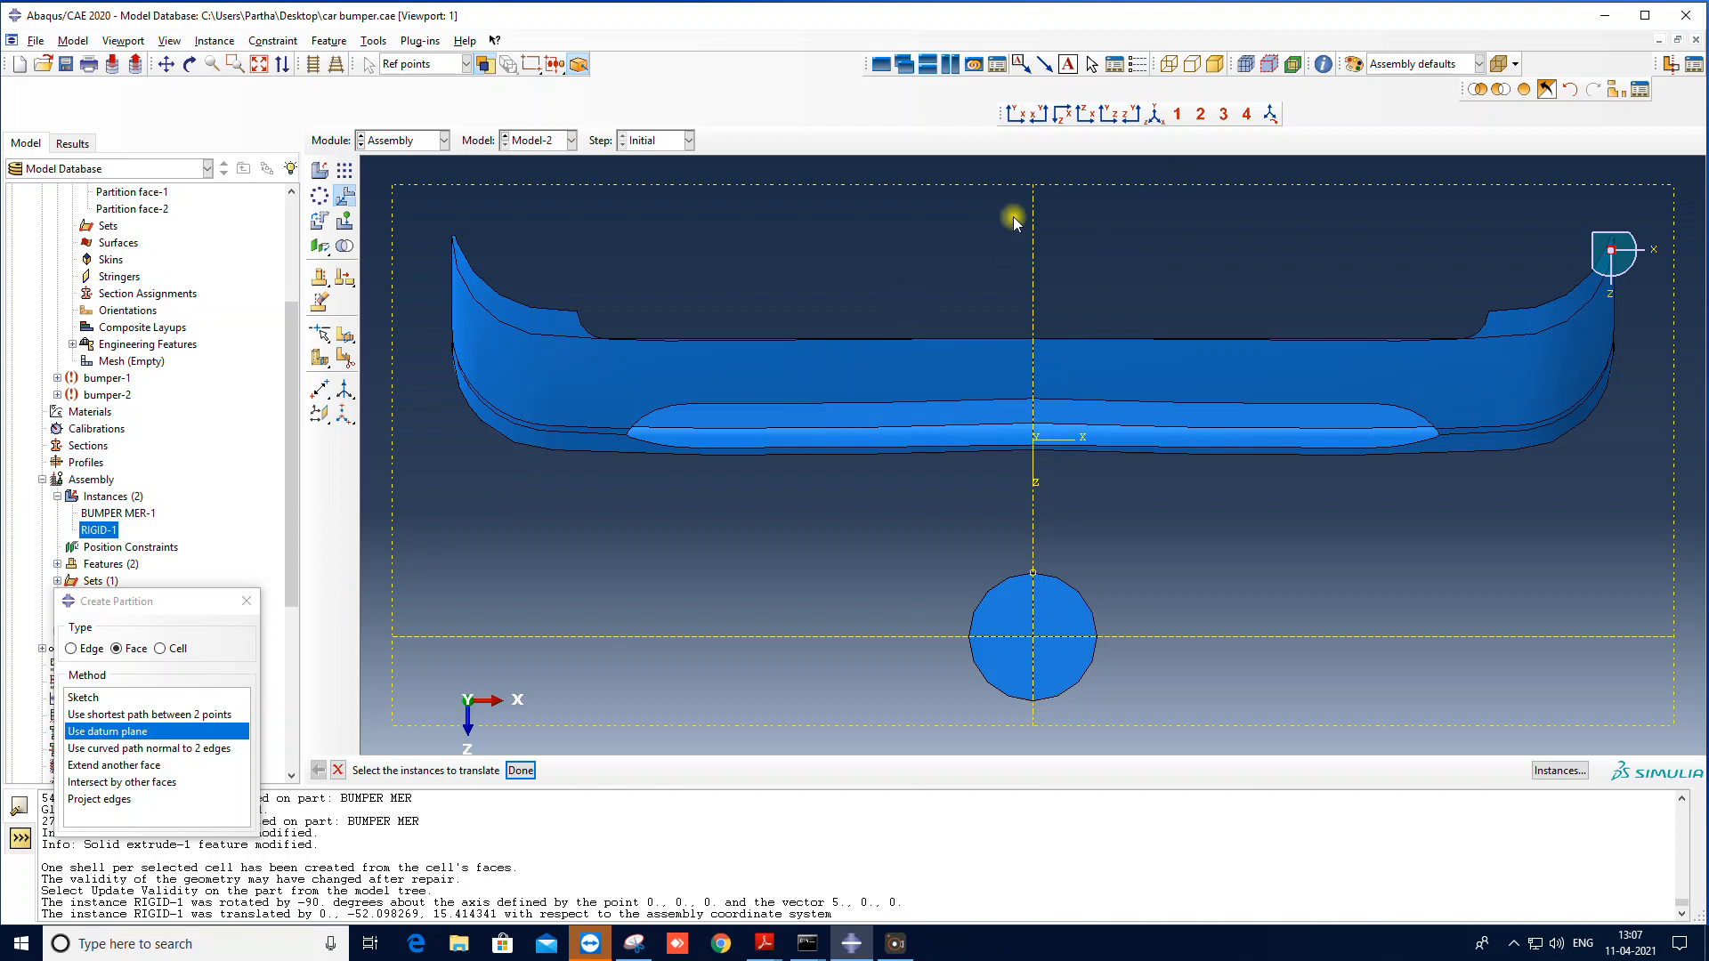
click(1154, 114)
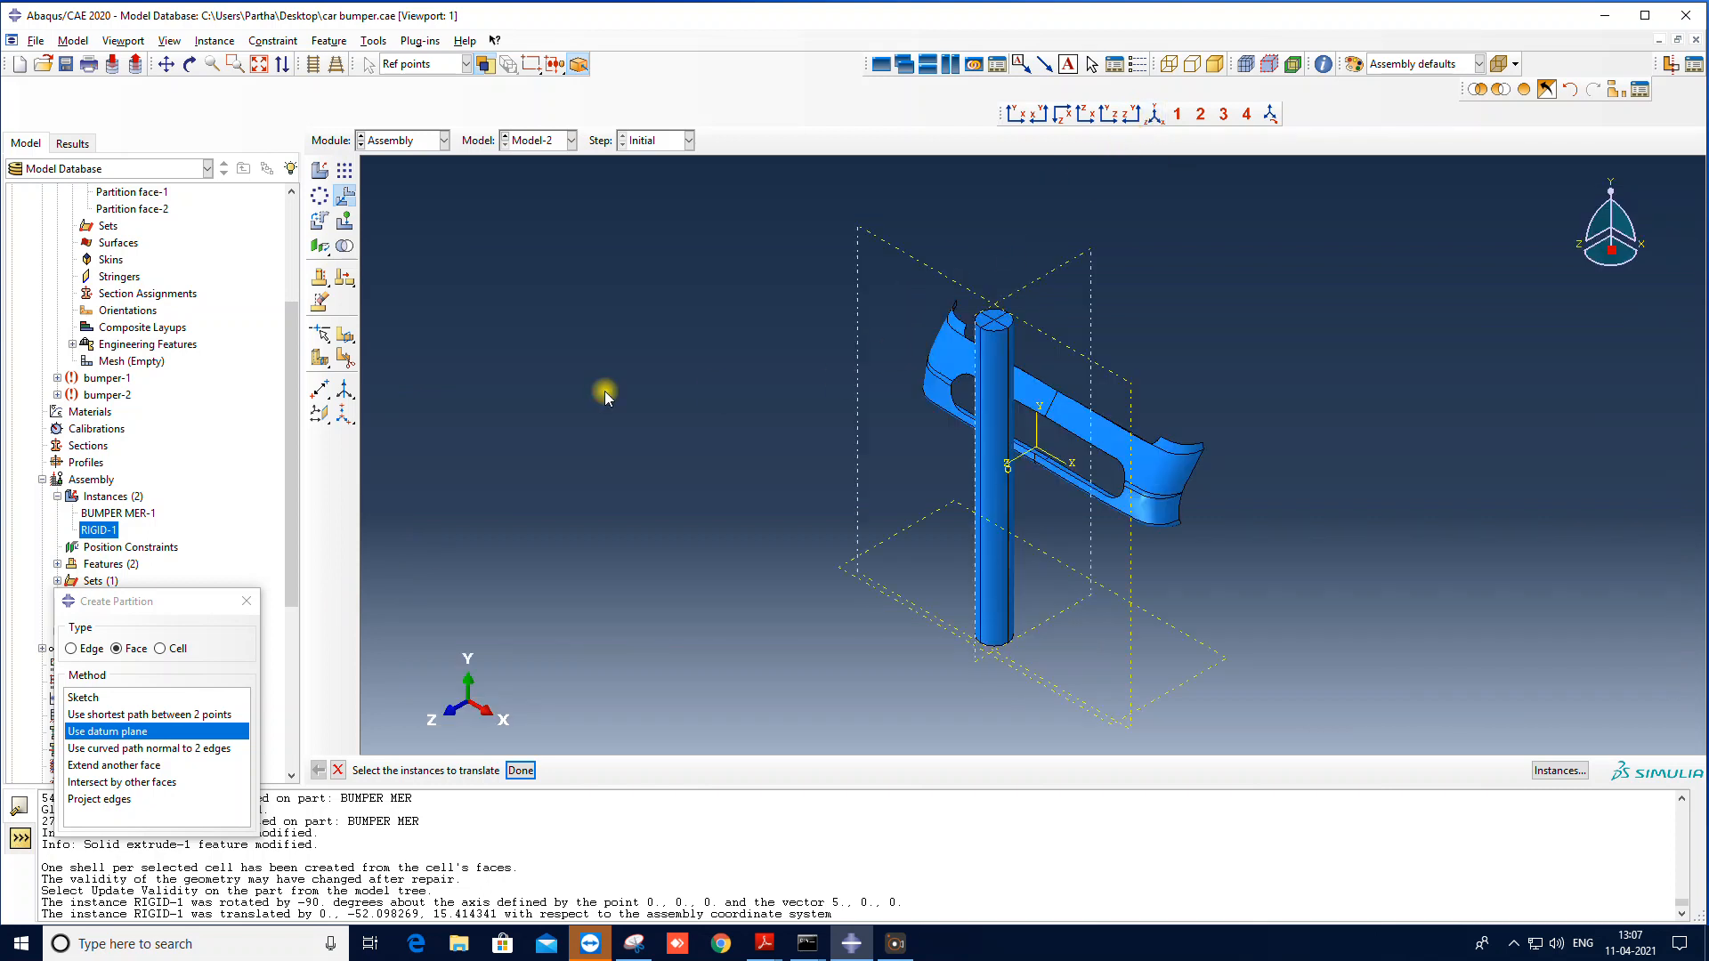
click(189, 64)
drag(1130, 556, 666, 492)
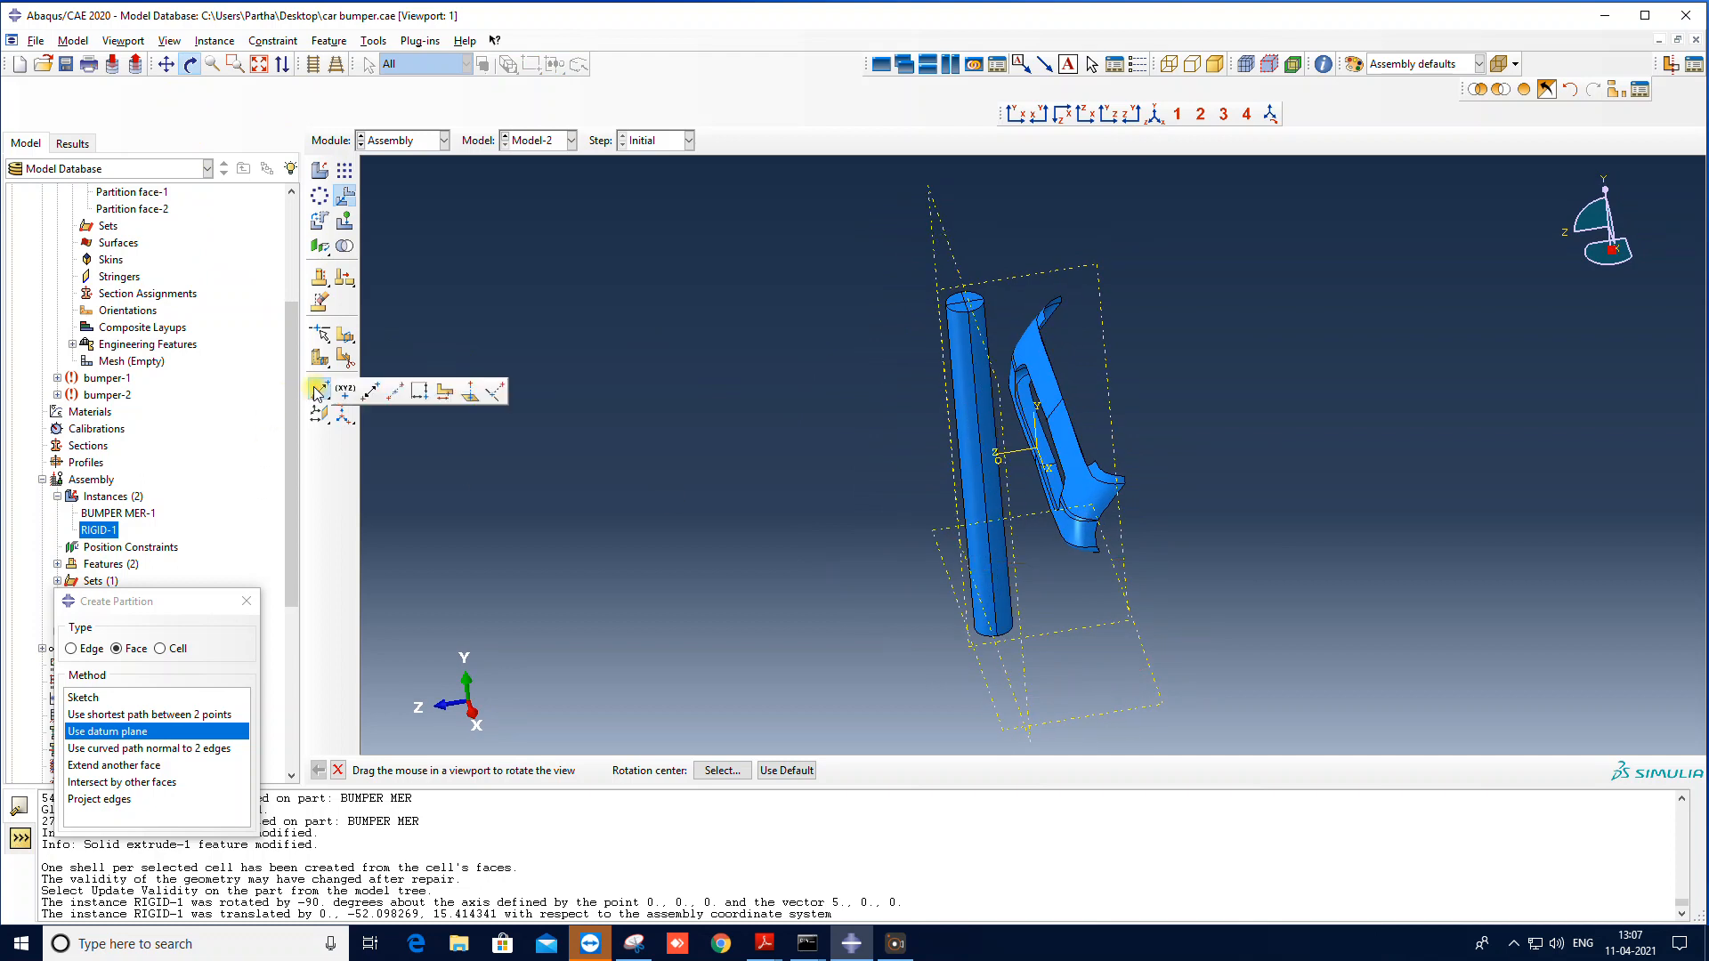
click(317, 393)
scroll(926, 558, up, 5)
scroll(1099, 399, up, 3)
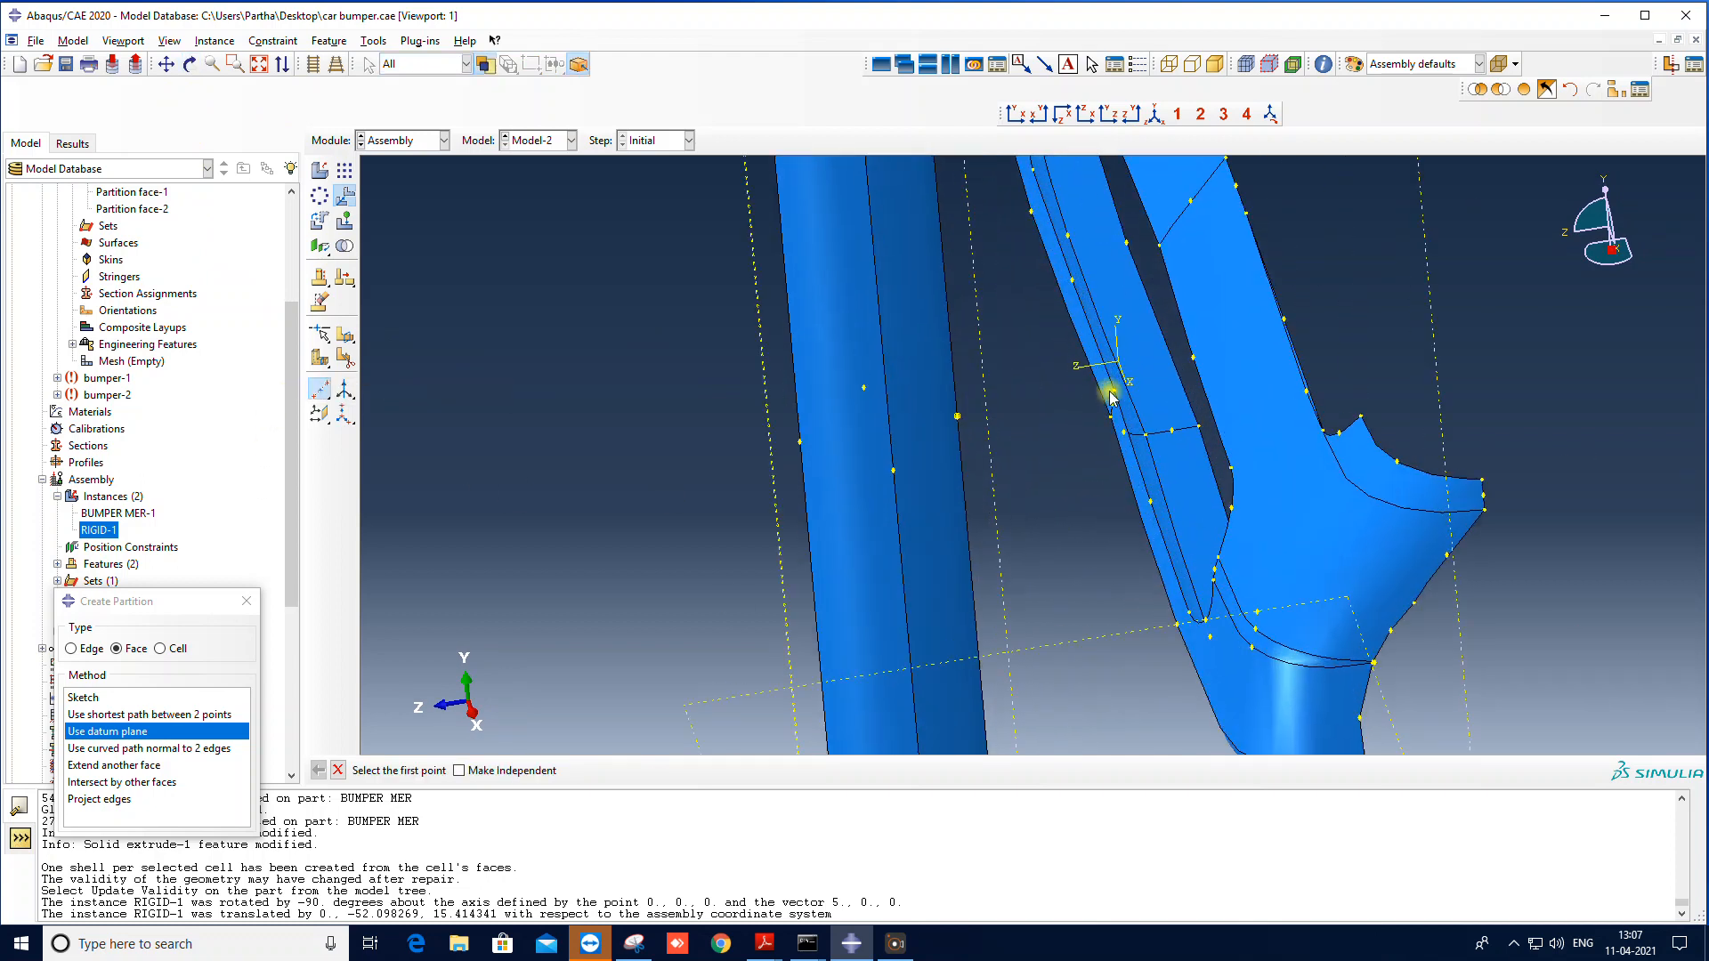
click(1114, 389)
click(947, 418)
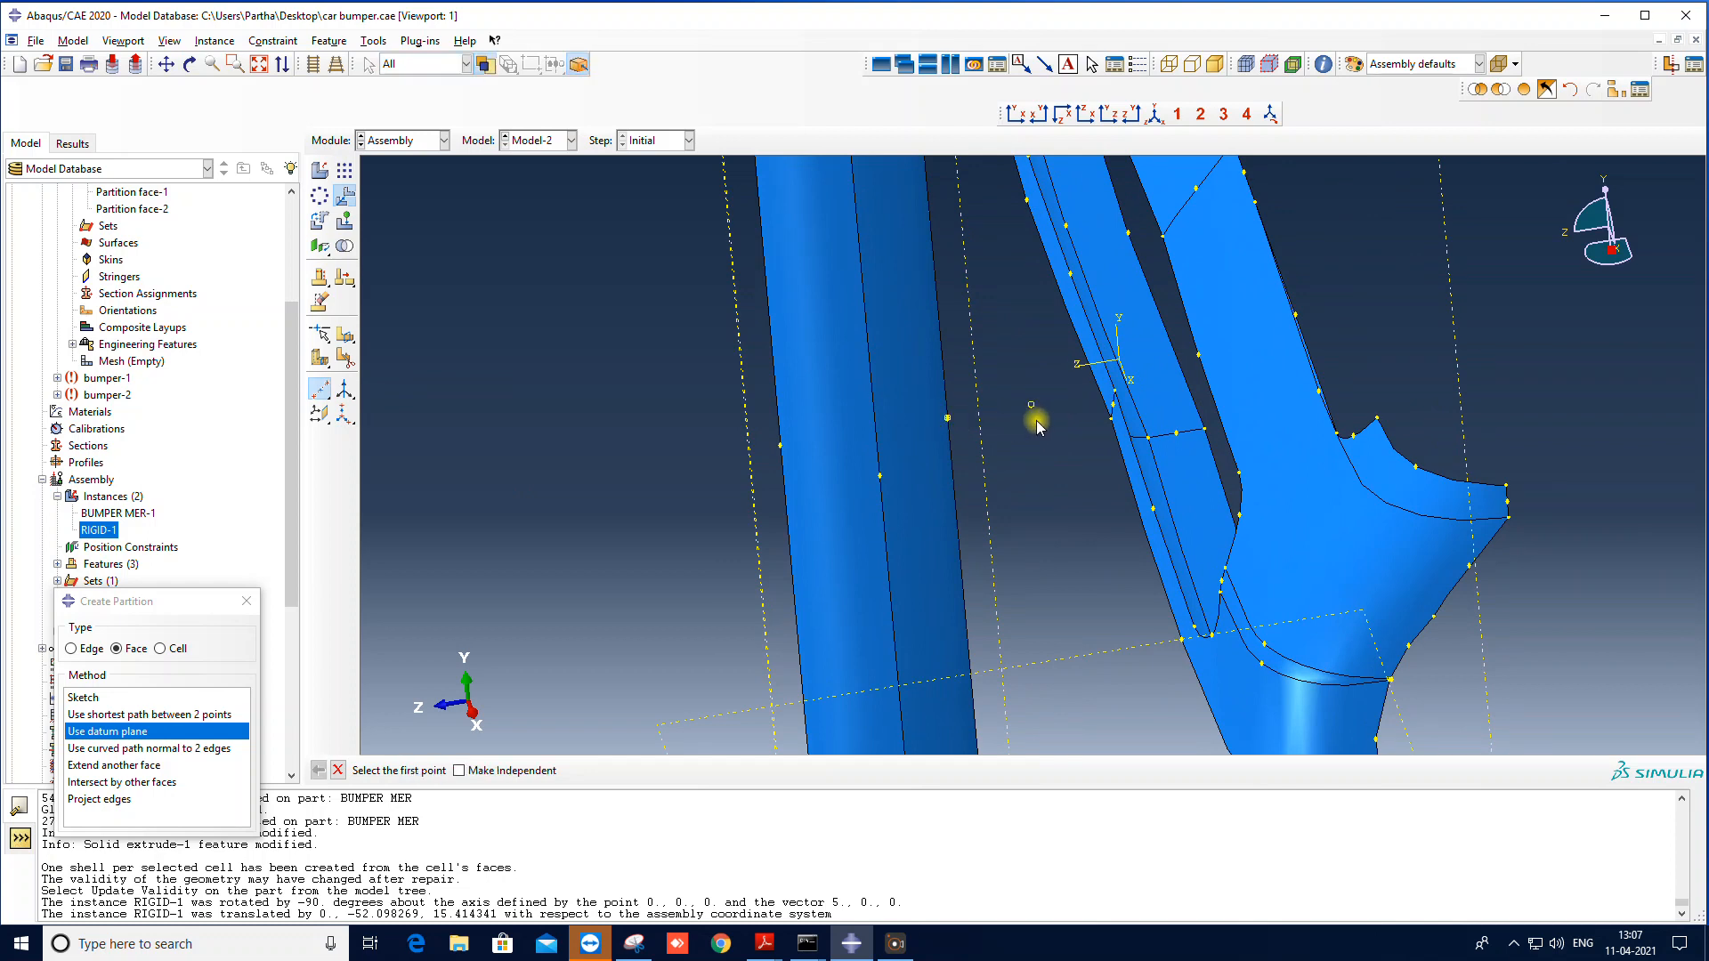
Step: Translate the RIGID-1 instance toward the bumper, from its facing side point to the midway datum point
click(344, 195)
click(973, 583)
click(521, 770)
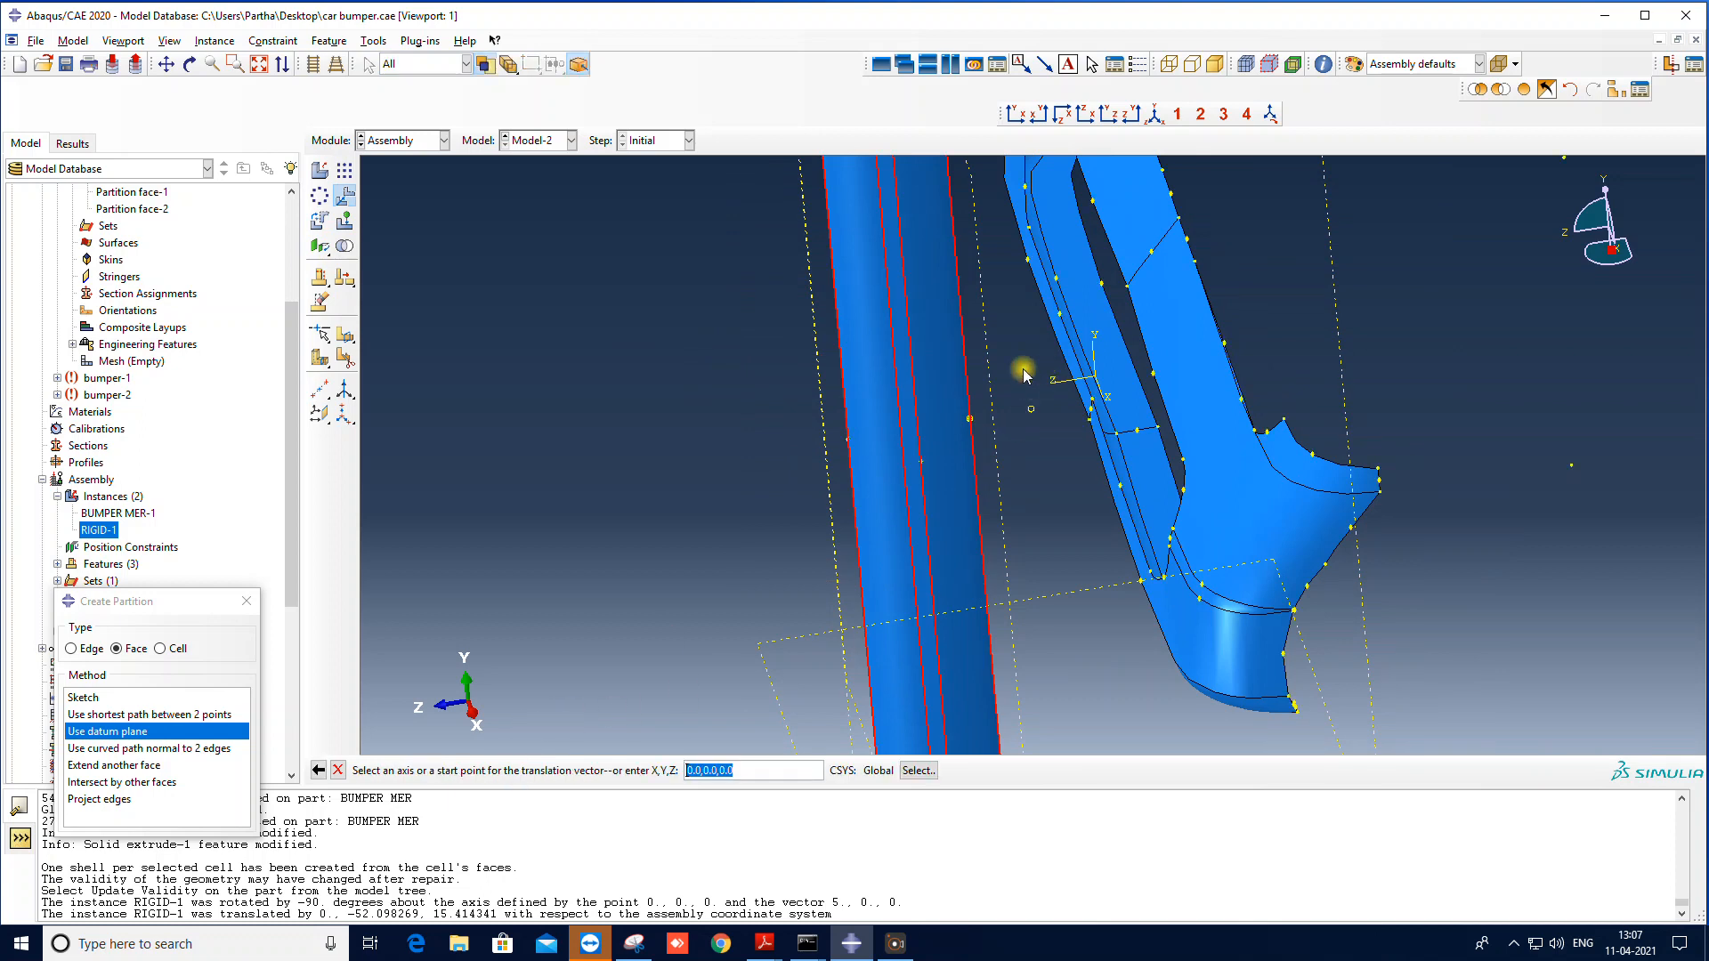
click(959, 428)
click(1033, 422)
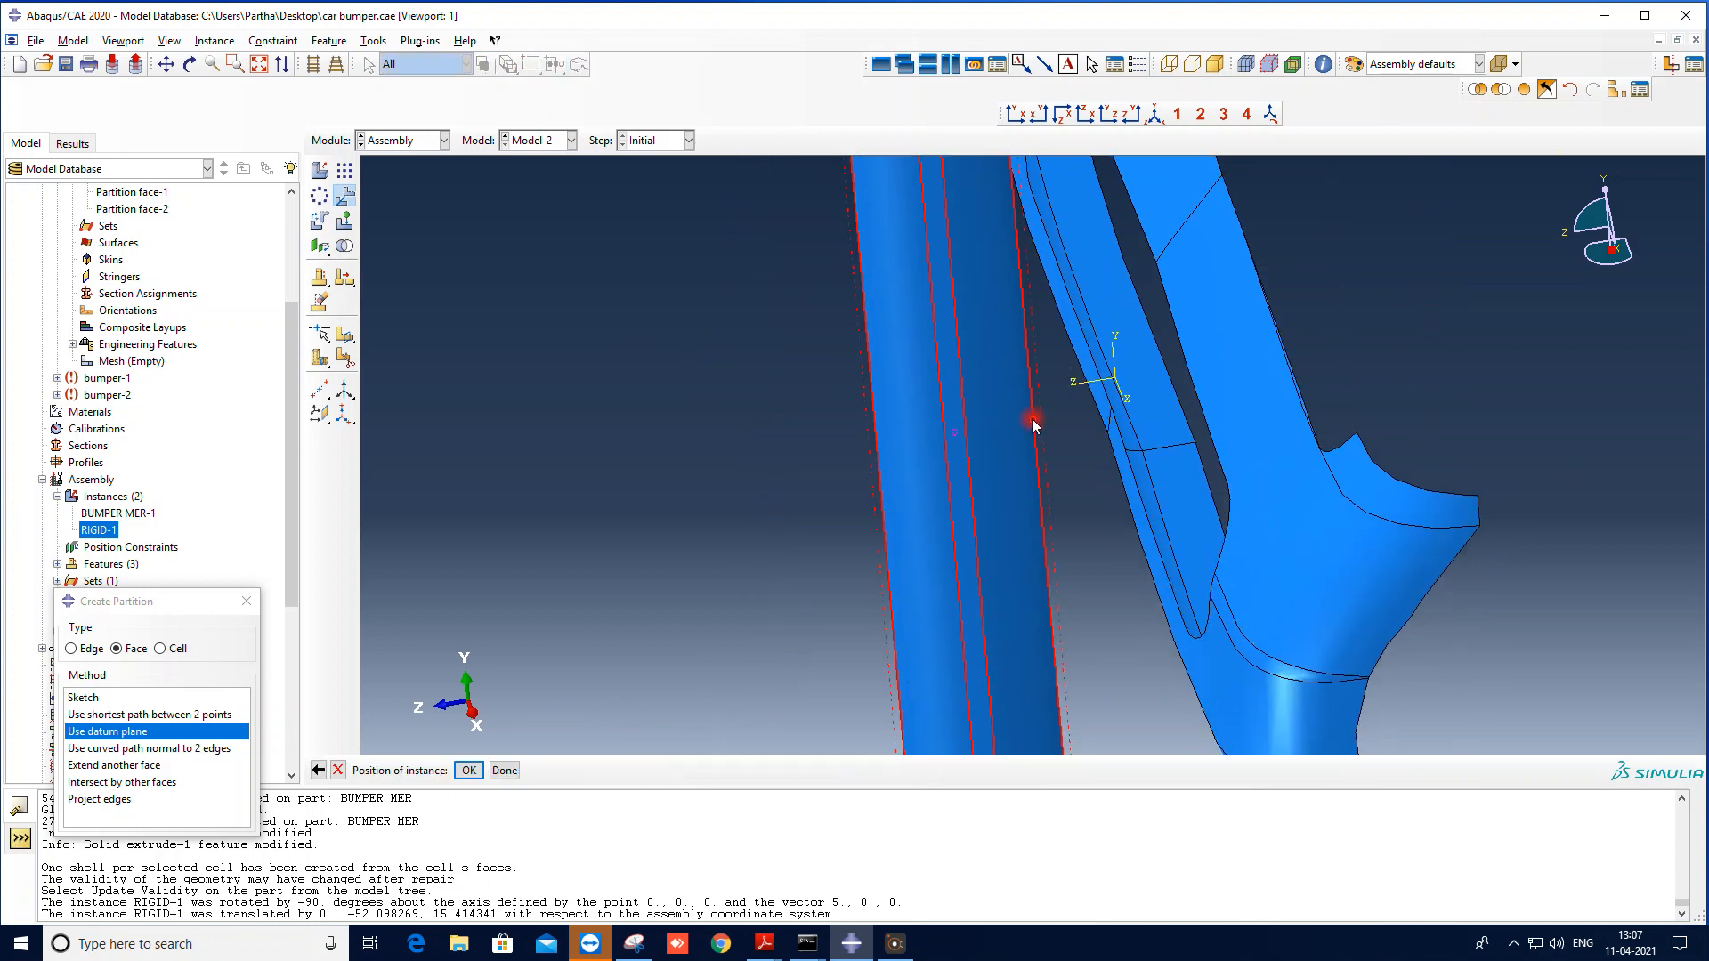
click(469, 770)
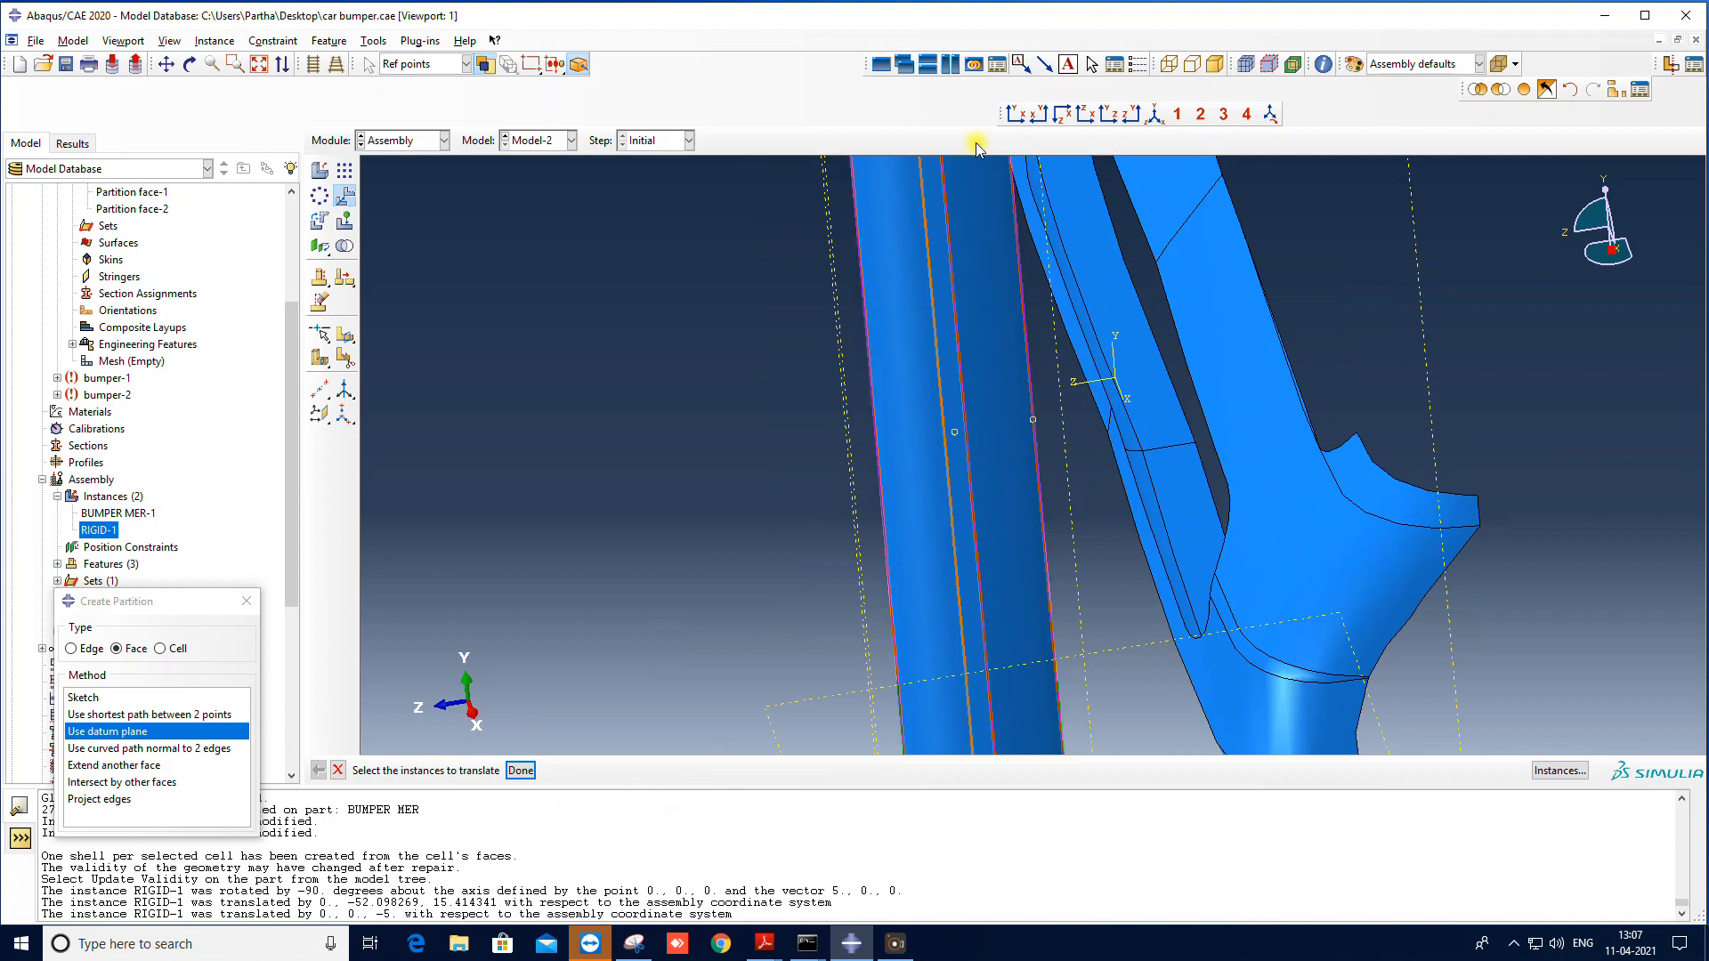
click(1017, 115)
click(1039, 114)
click(1063, 116)
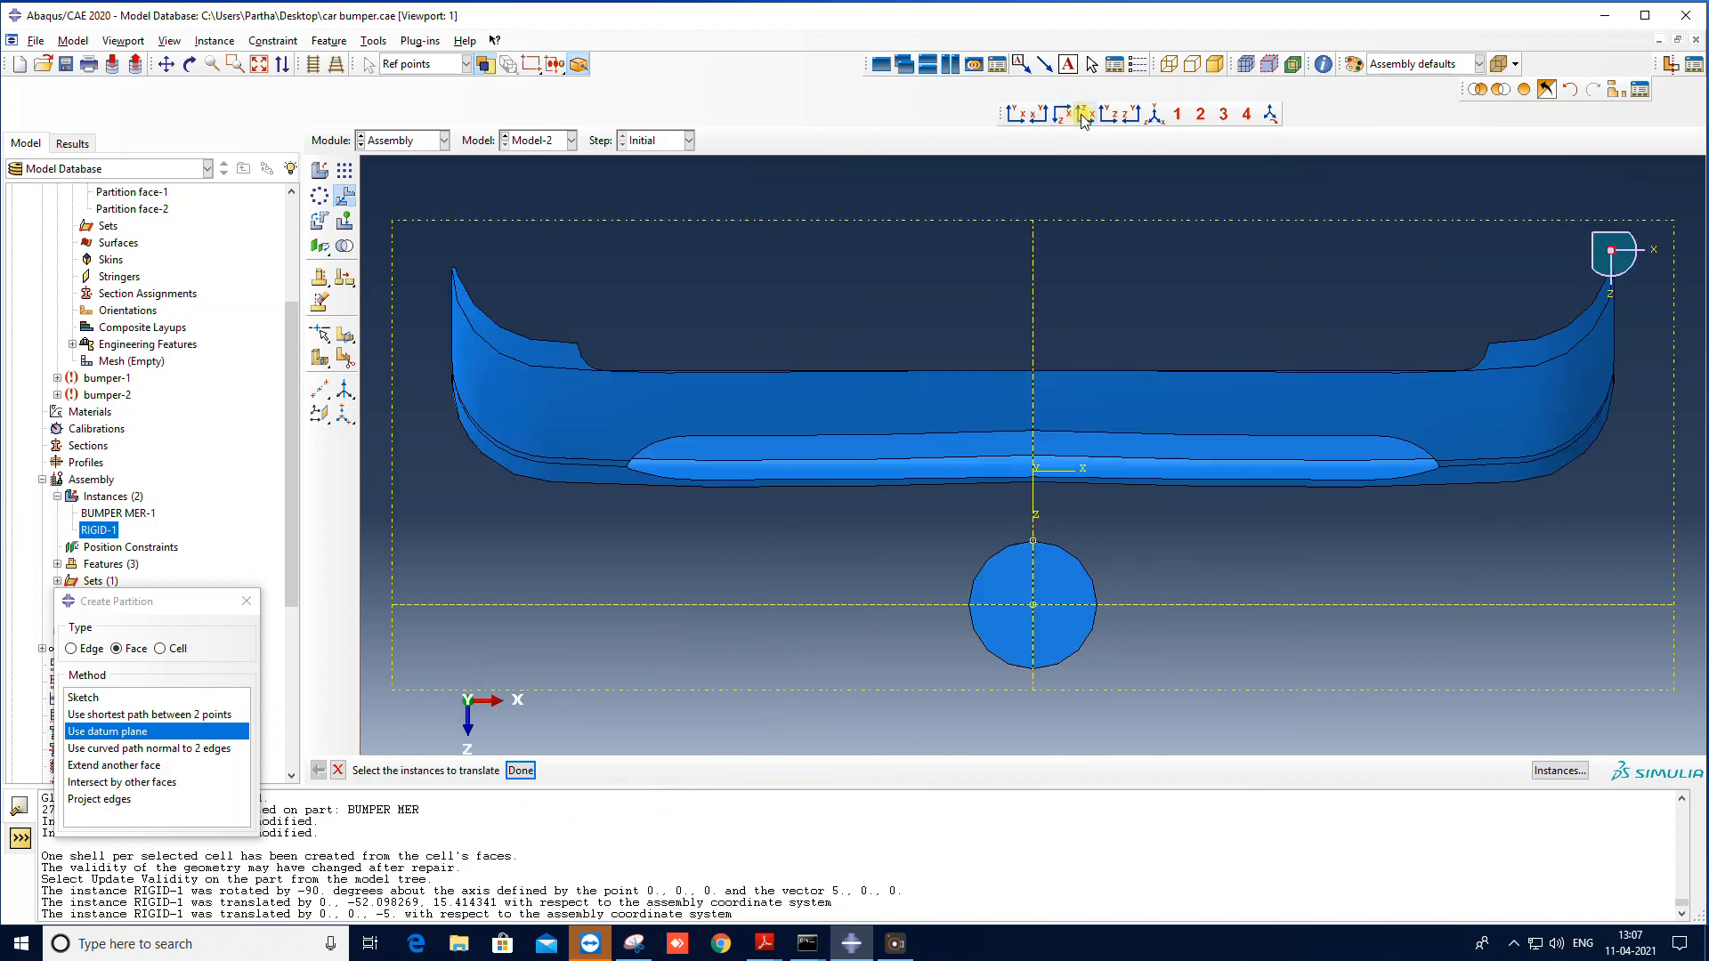
click(1154, 114)
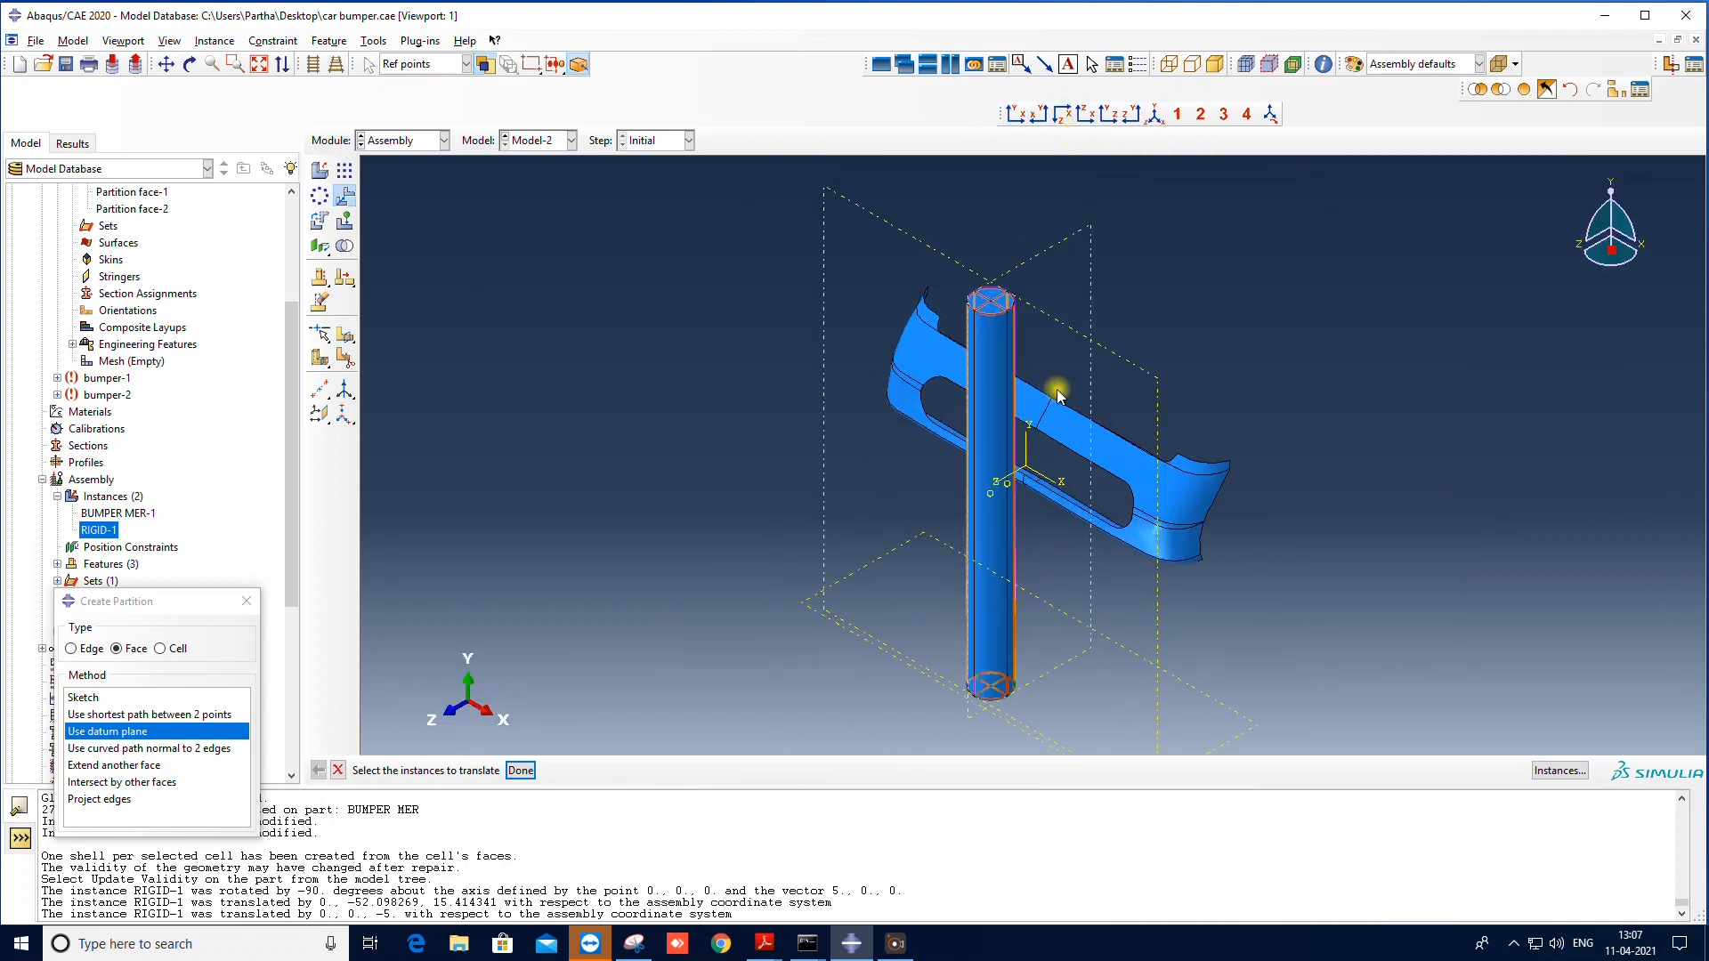
click(339, 771)
scroll(511, 632, down, 3)
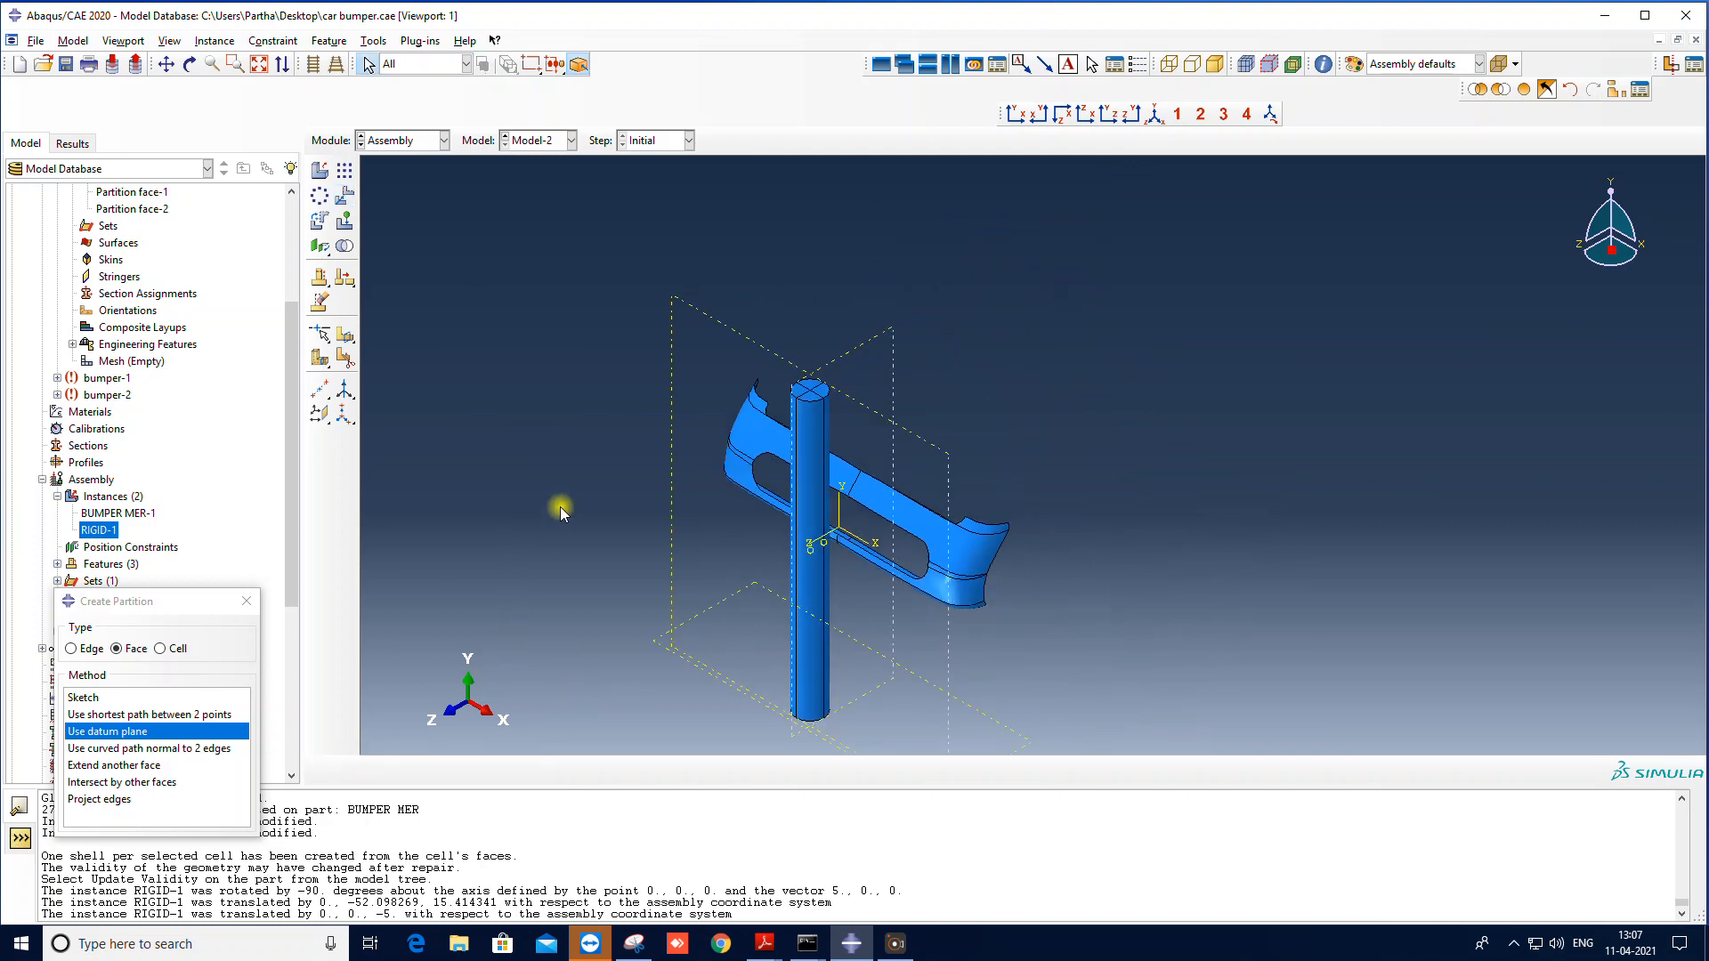
Step: Switch to Model-1 and measure the cylinder's diameter between opposite points on its upper rim
click(558, 141)
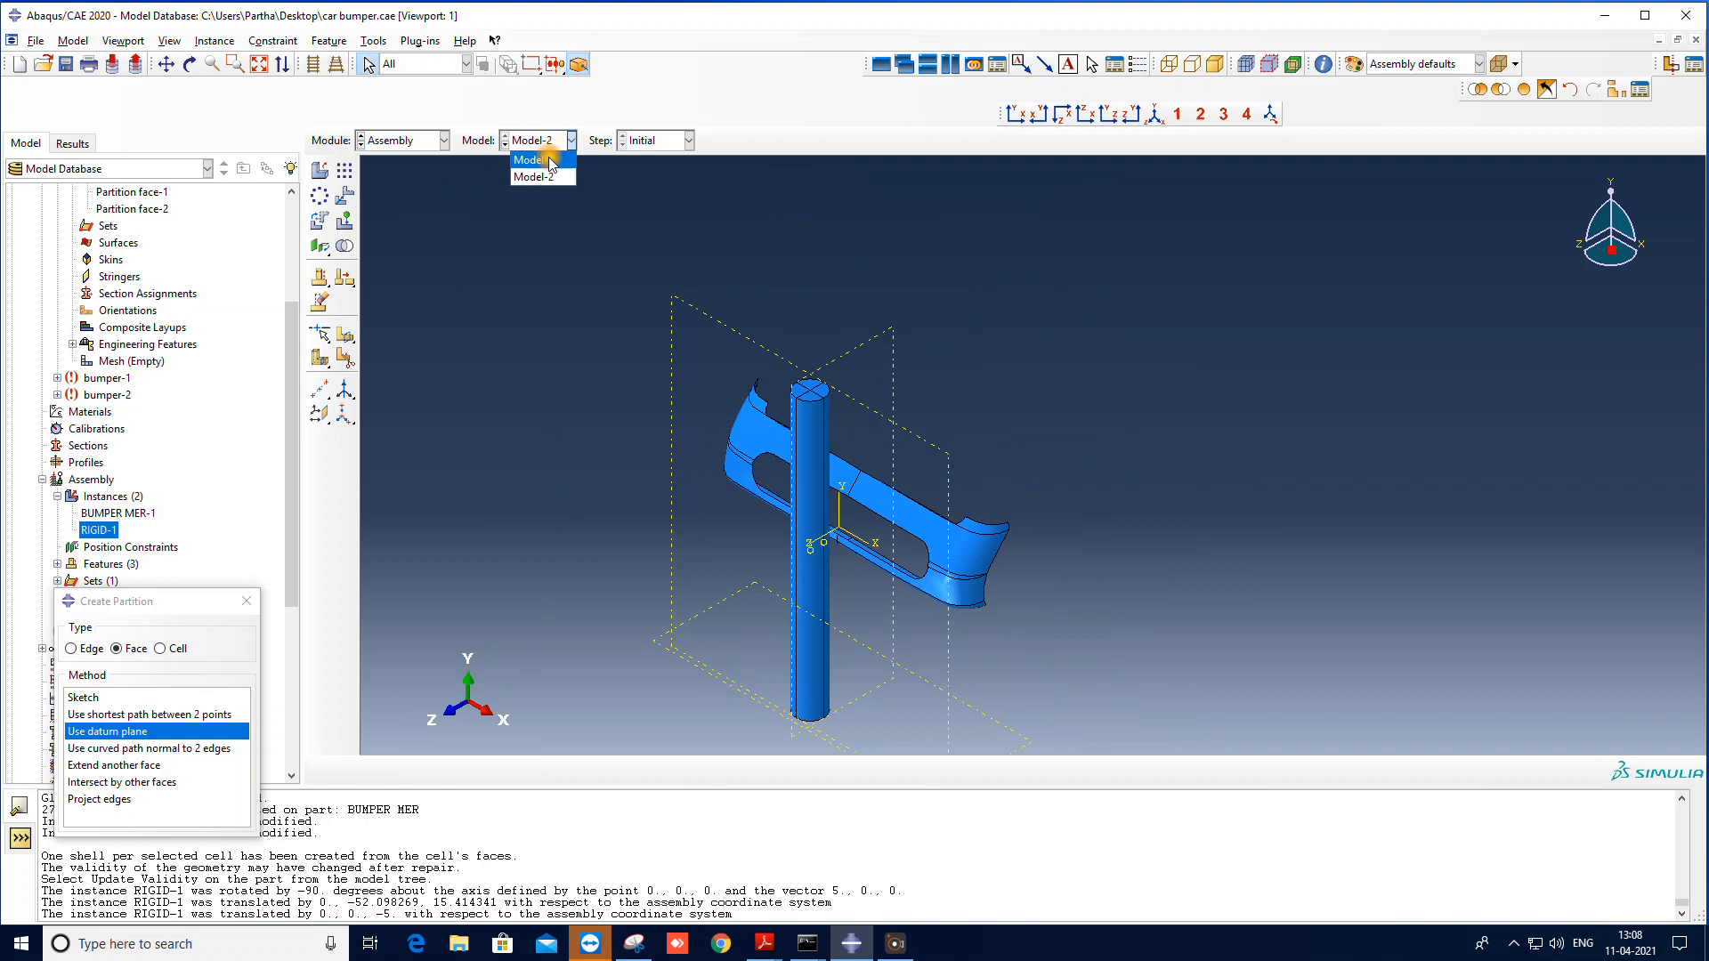
click(534, 154)
scroll(1015, 276, up, 3)
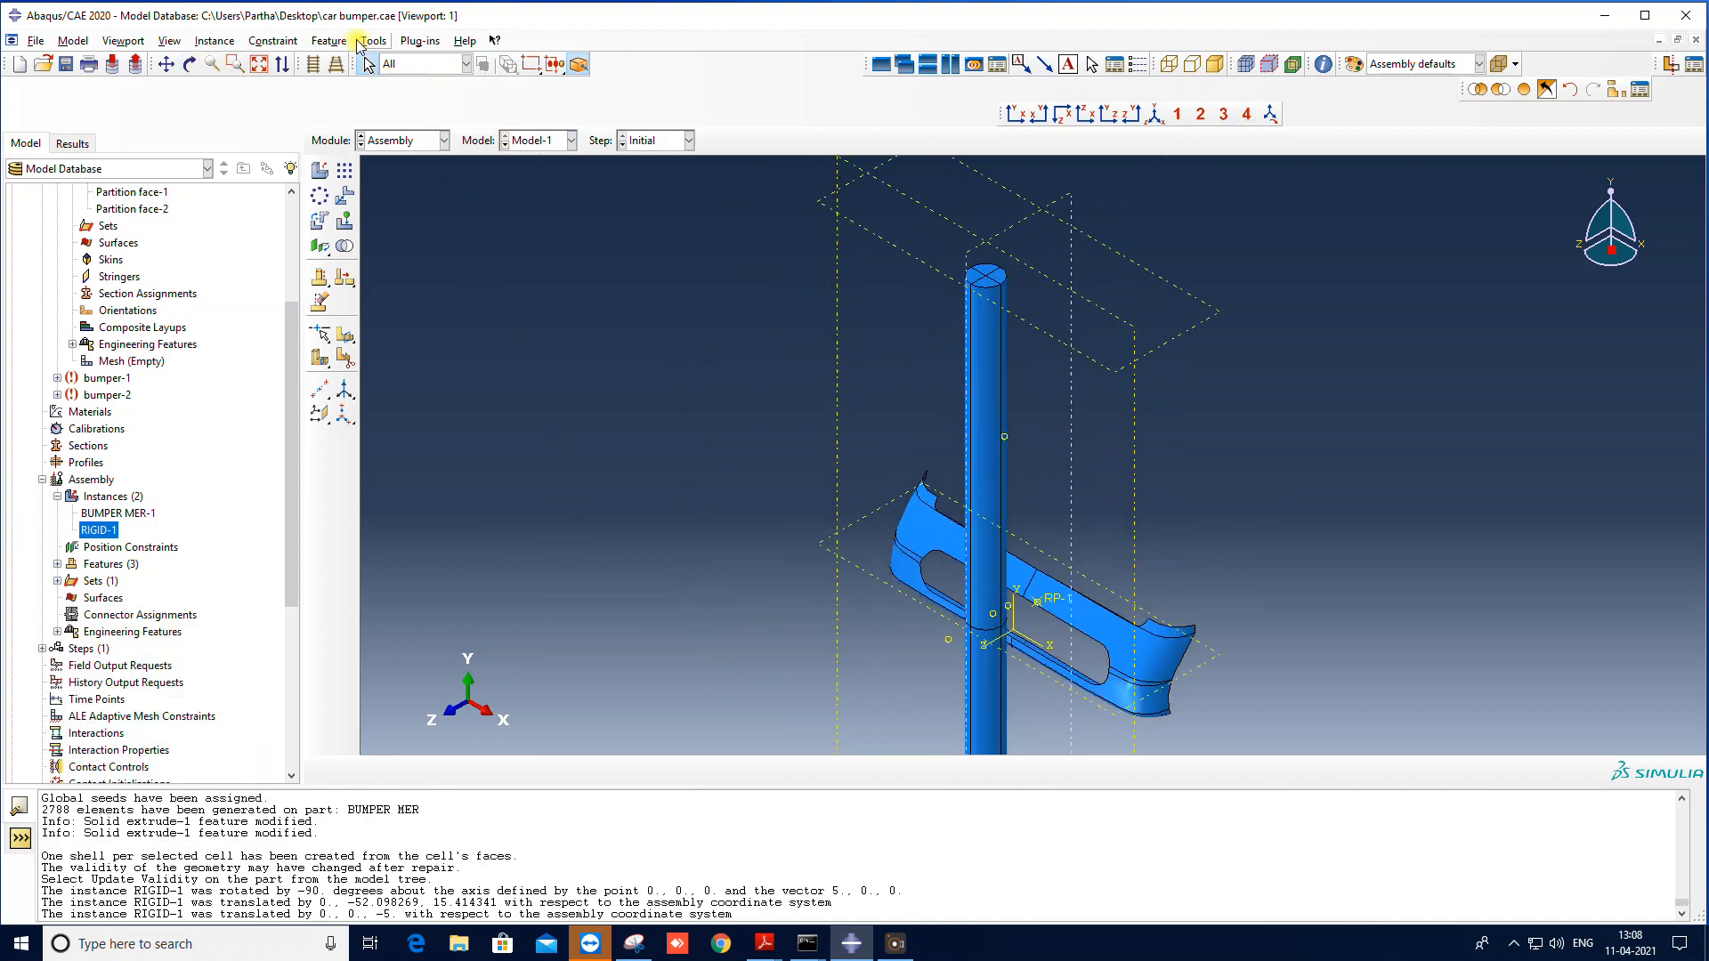
click(374, 41)
mouse_move(373, 41)
click(401, 233)
click(173, 577)
scroll(1013, 276, down, 4)
click(926, 306)
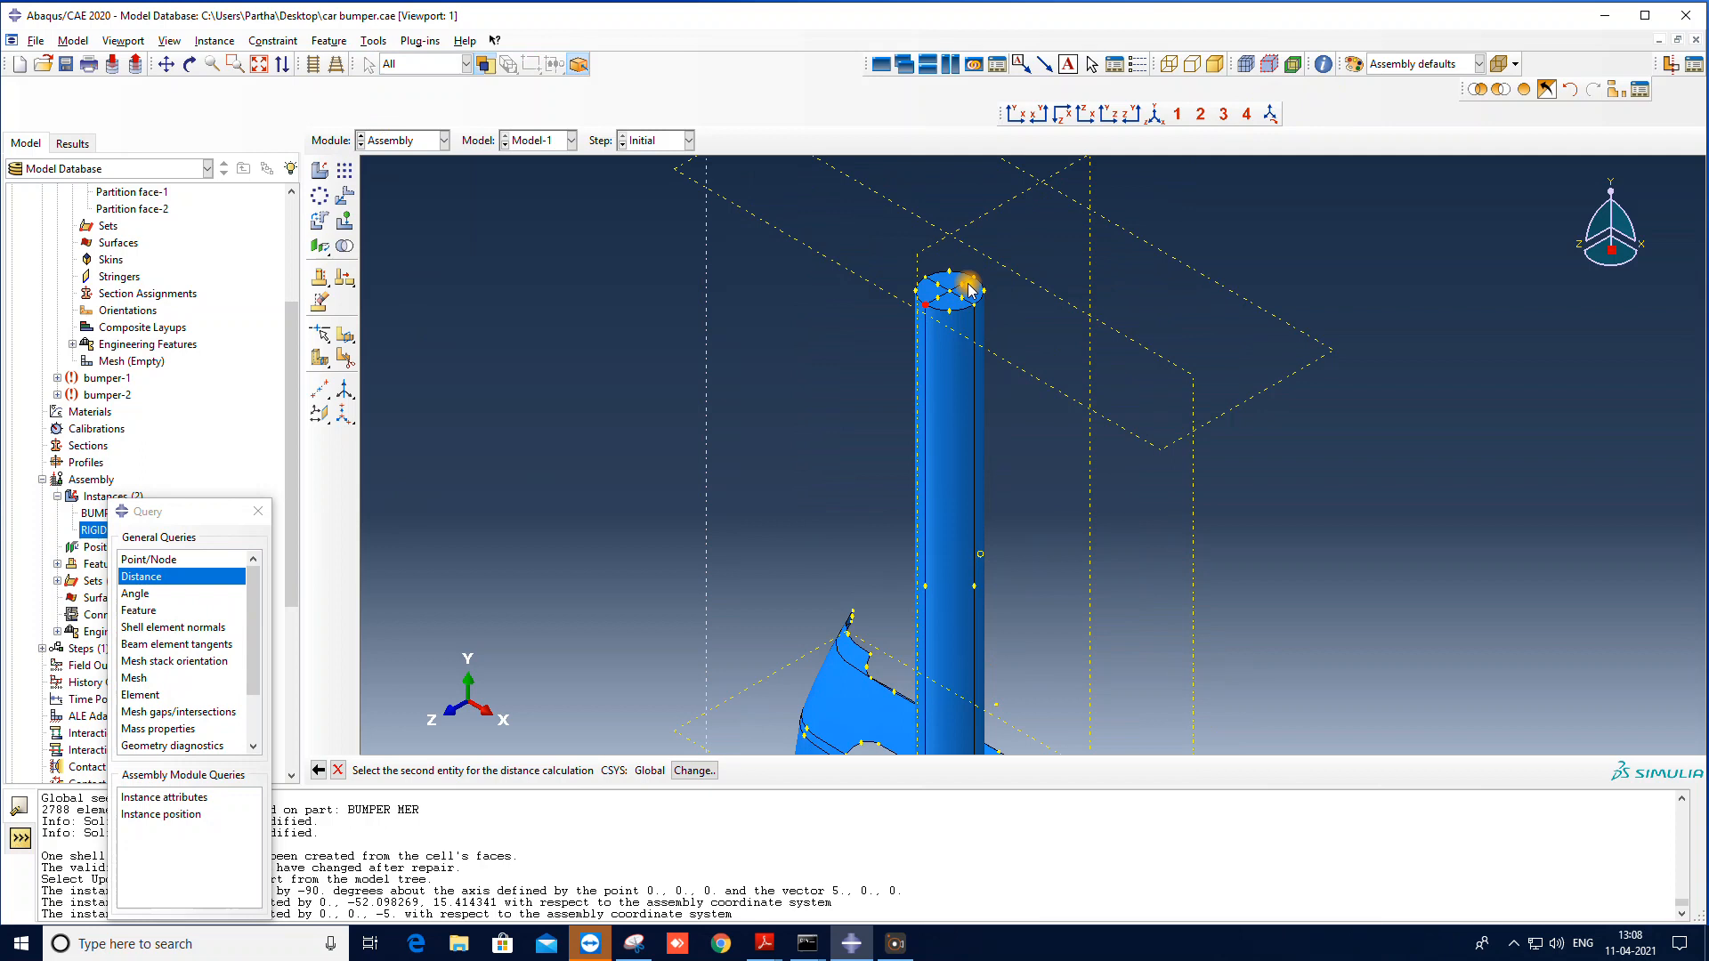
click(975, 279)
drag(210, 523, 259, 317)
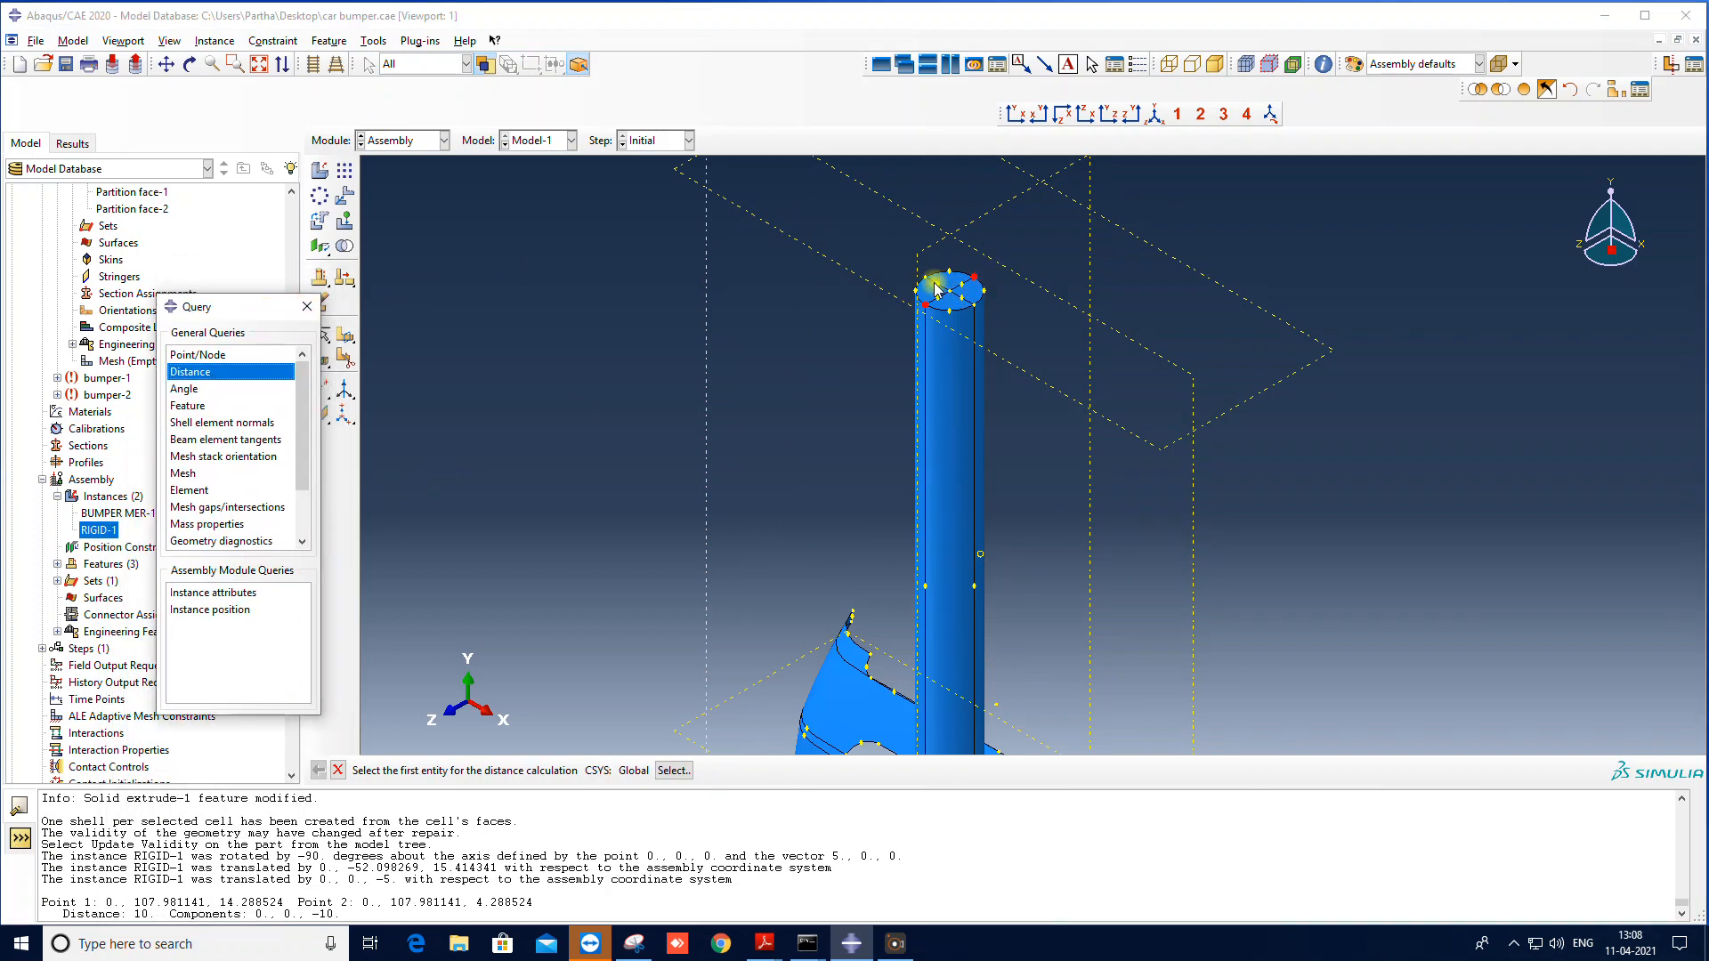
Step: Measure the Model-1 cylinder's length from its upper rim to its lower rim
scroll(633, 214, up, 8)
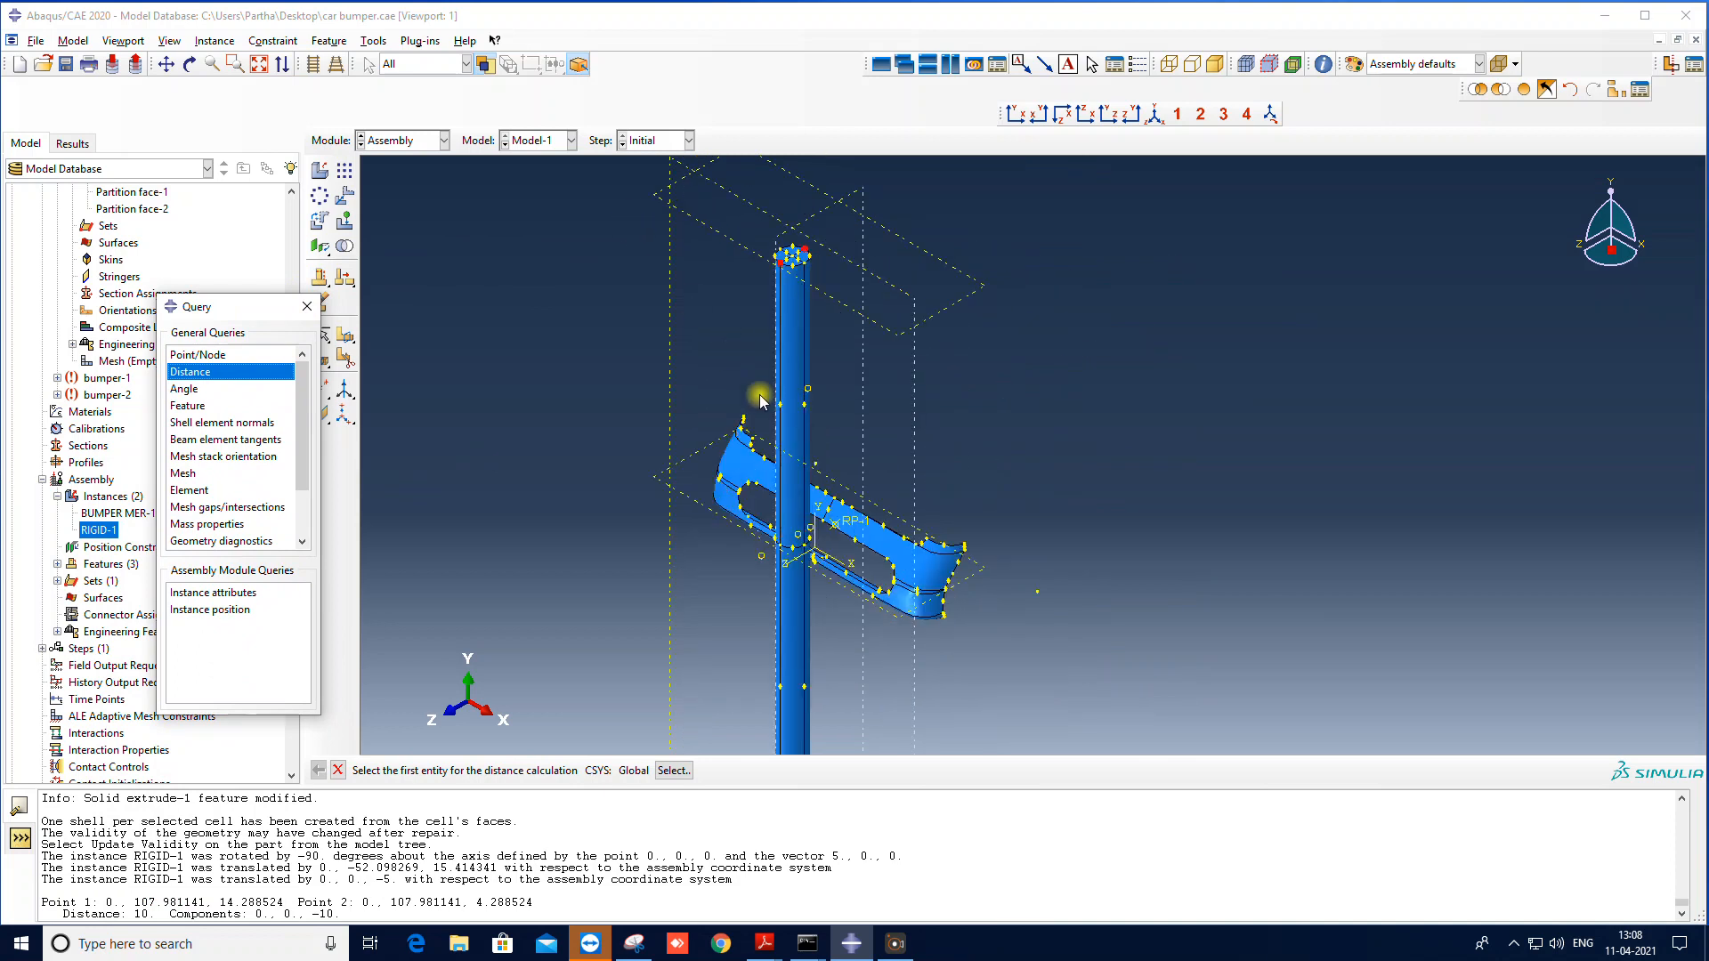
scroll(782, 446, down, 2)
click(445, 140)
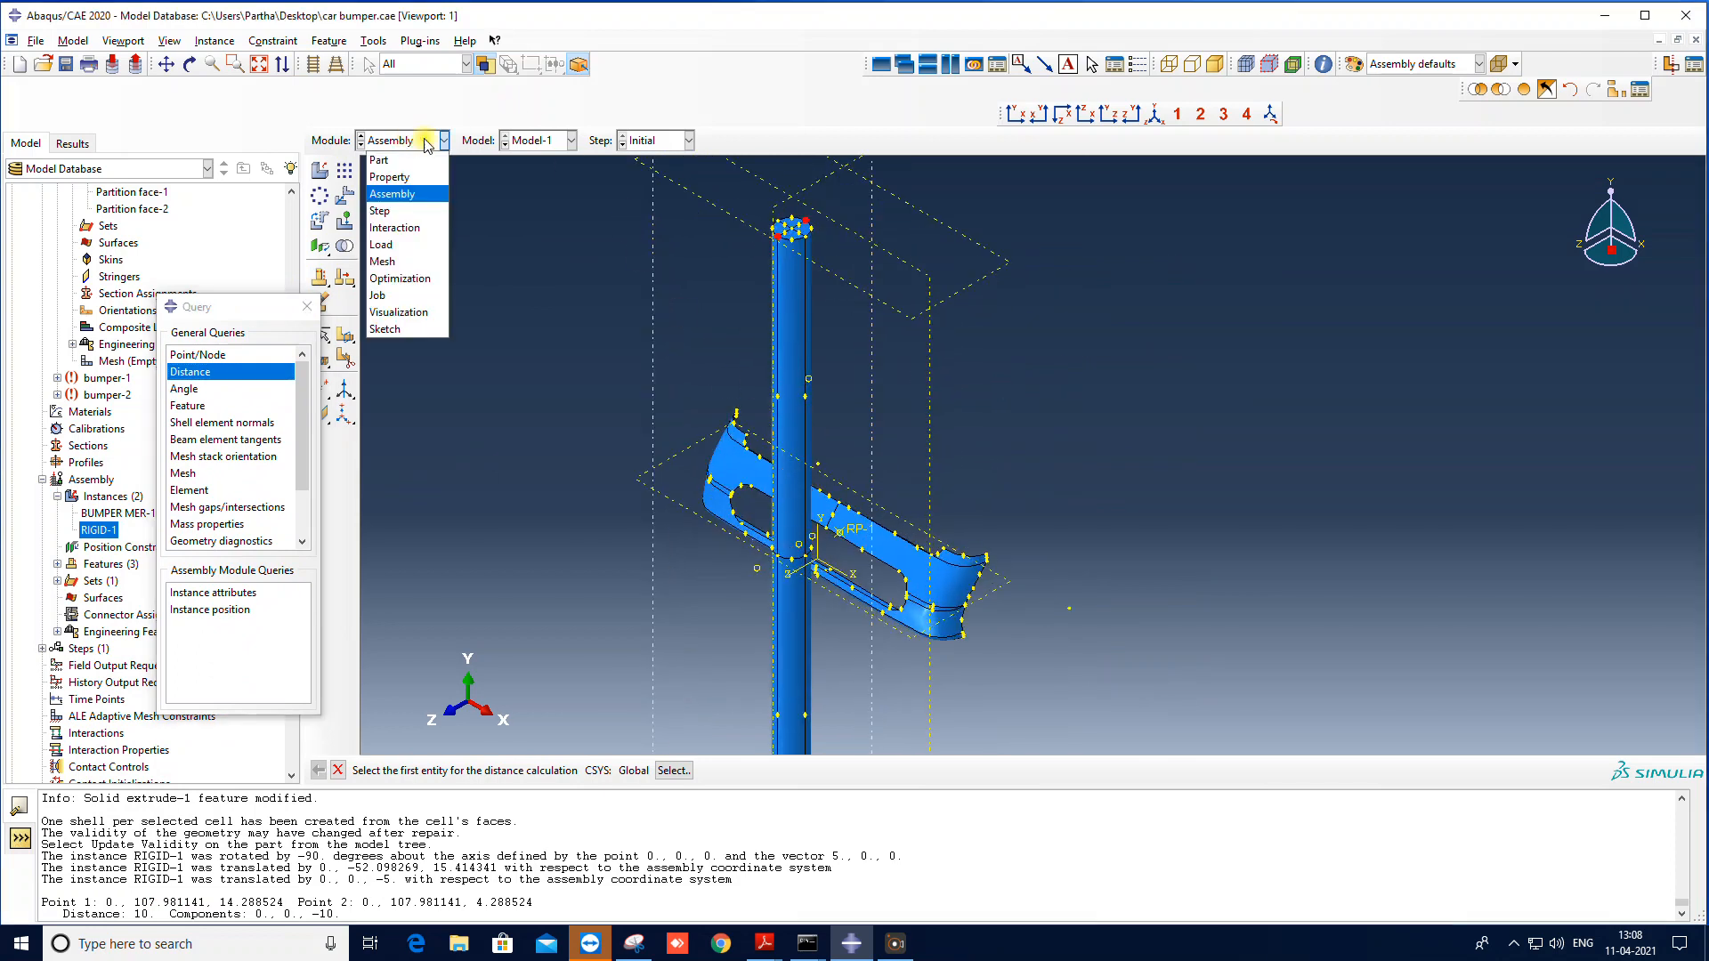
click(735, 206)
scroll(781, 235, down, 2)
click(780, 233)
click(781, 709)
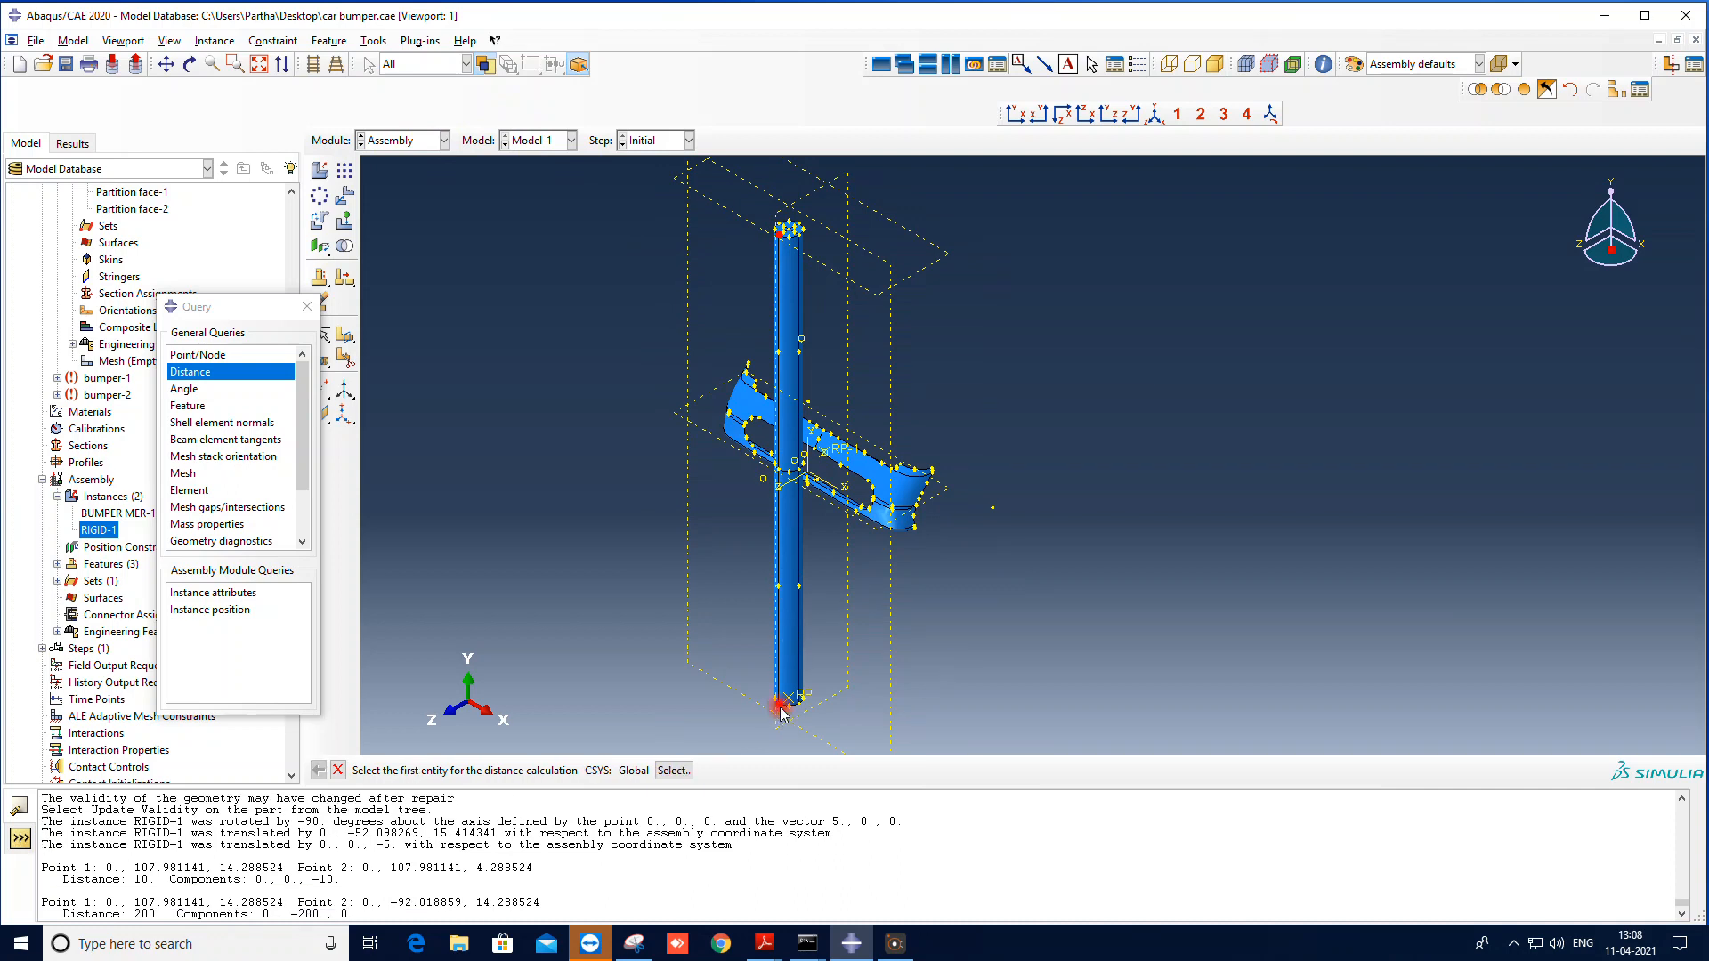
Step: Switch back to Model-2 and measure its cylinder's diameter across the upper rim
click(443, 141)
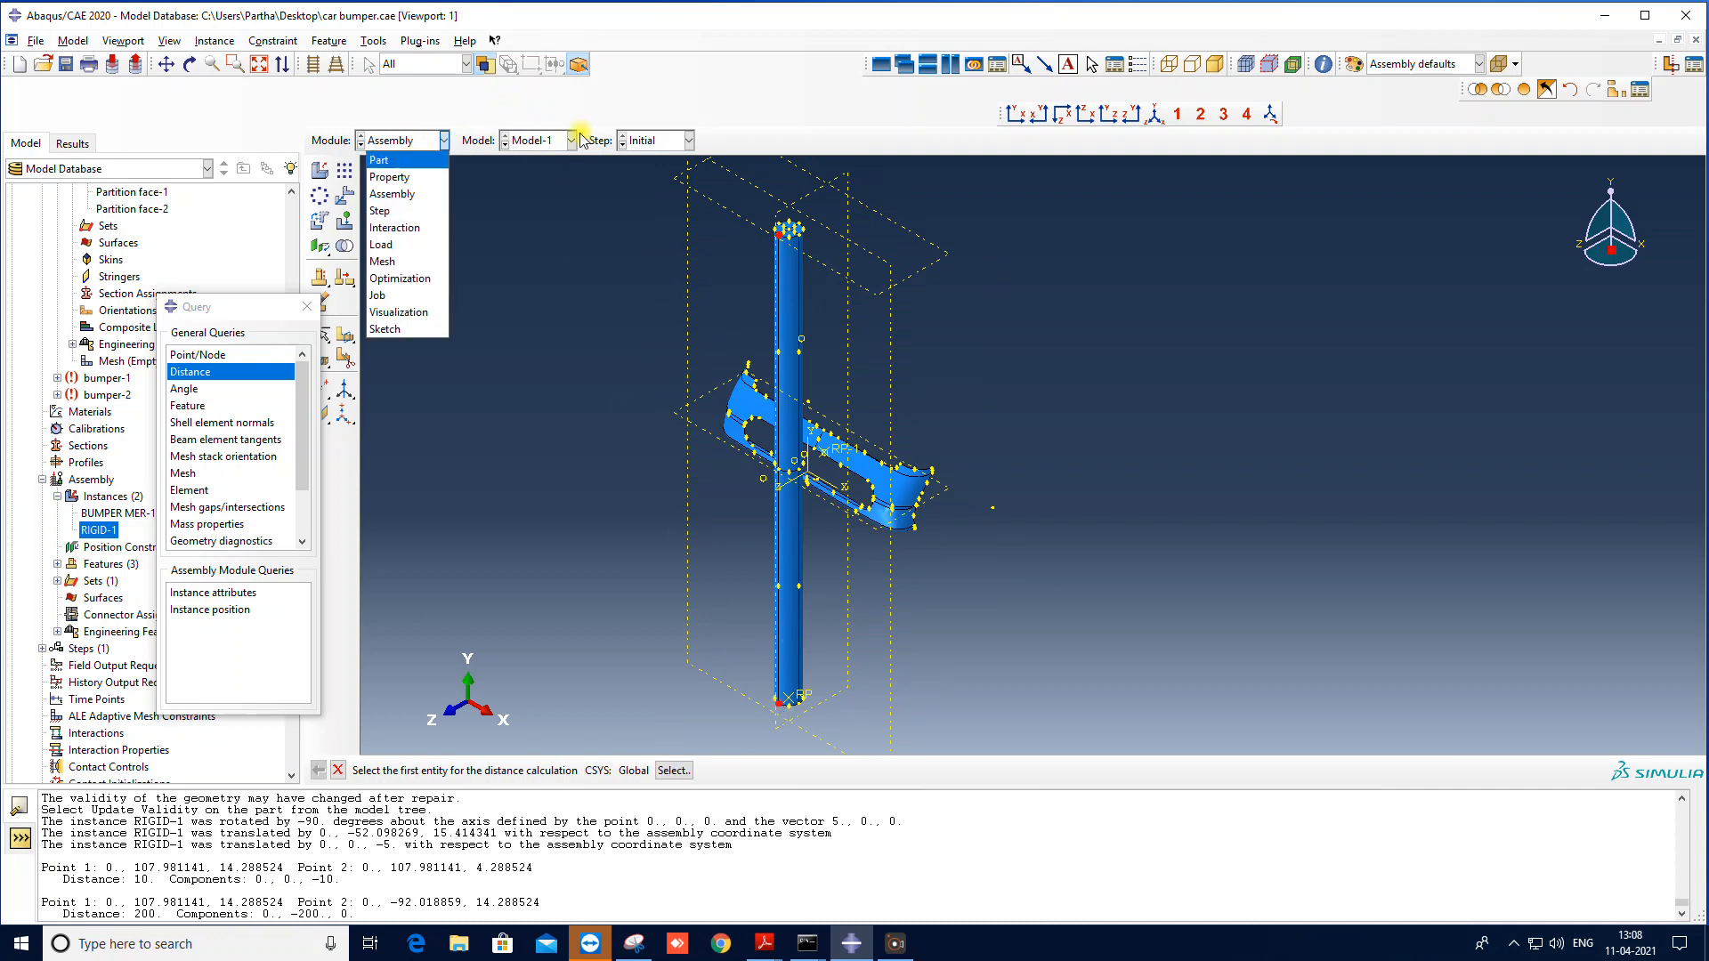
click(537, 142)
click(538, 175)
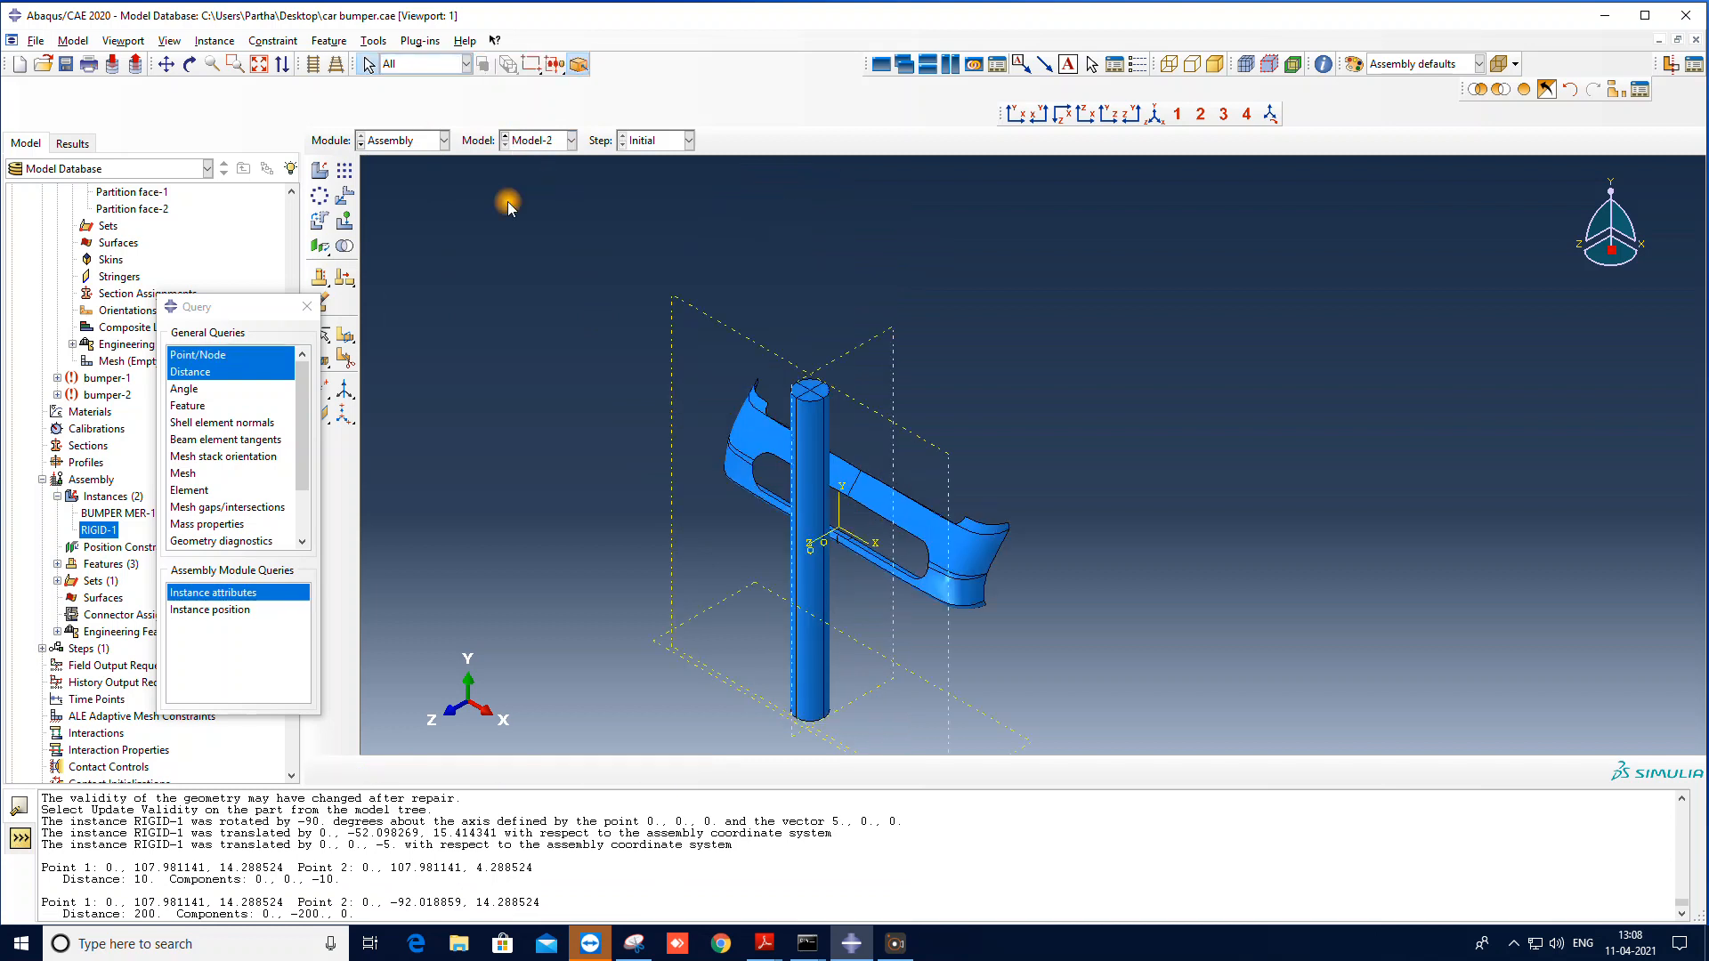
scroll(566, 311, down, 1)
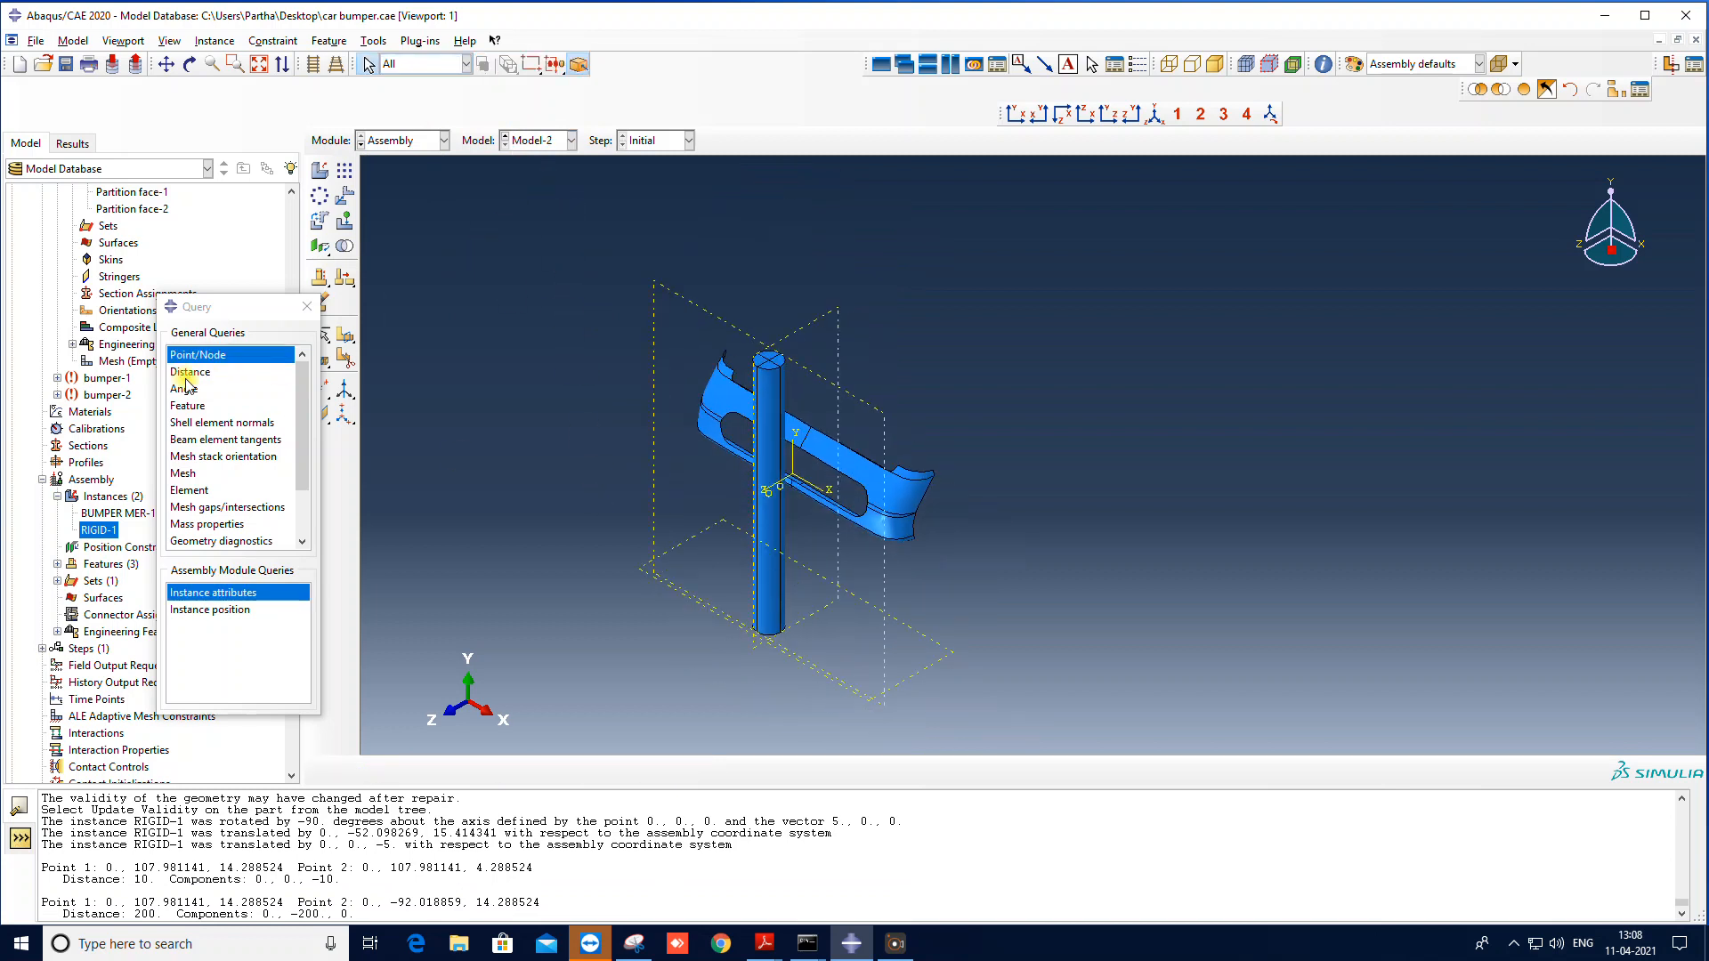
drag(249, 307, 253, 525)
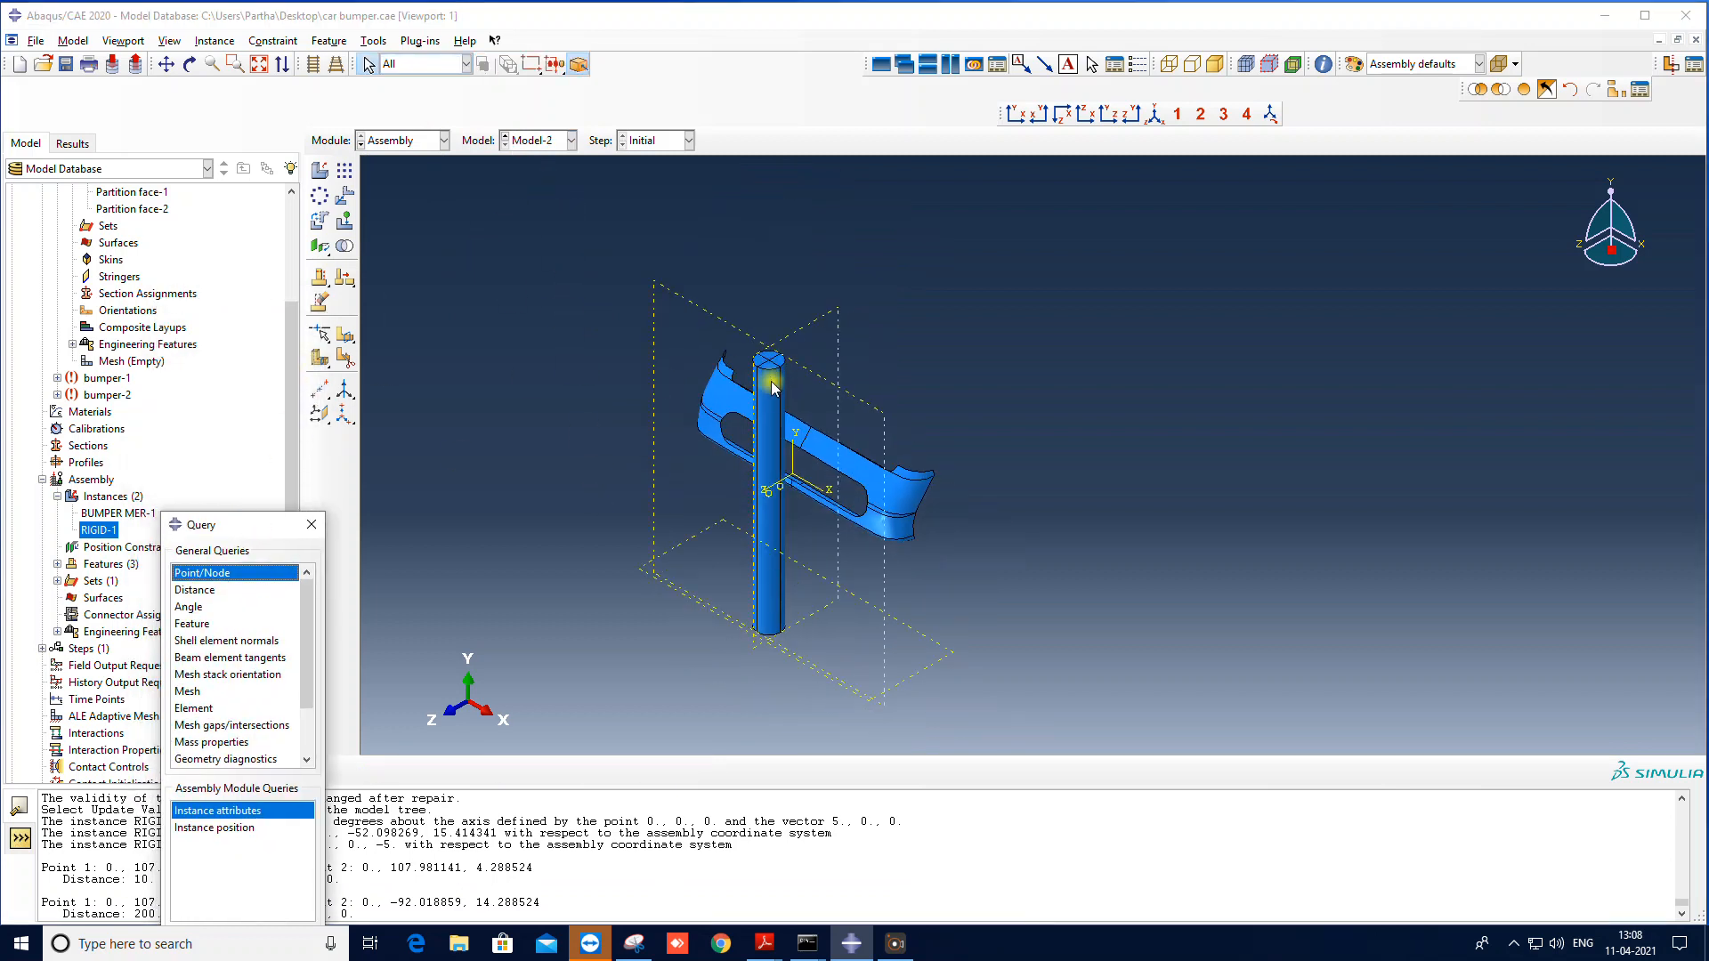
scroll(773, 387, up, 2)
click(227, 573)
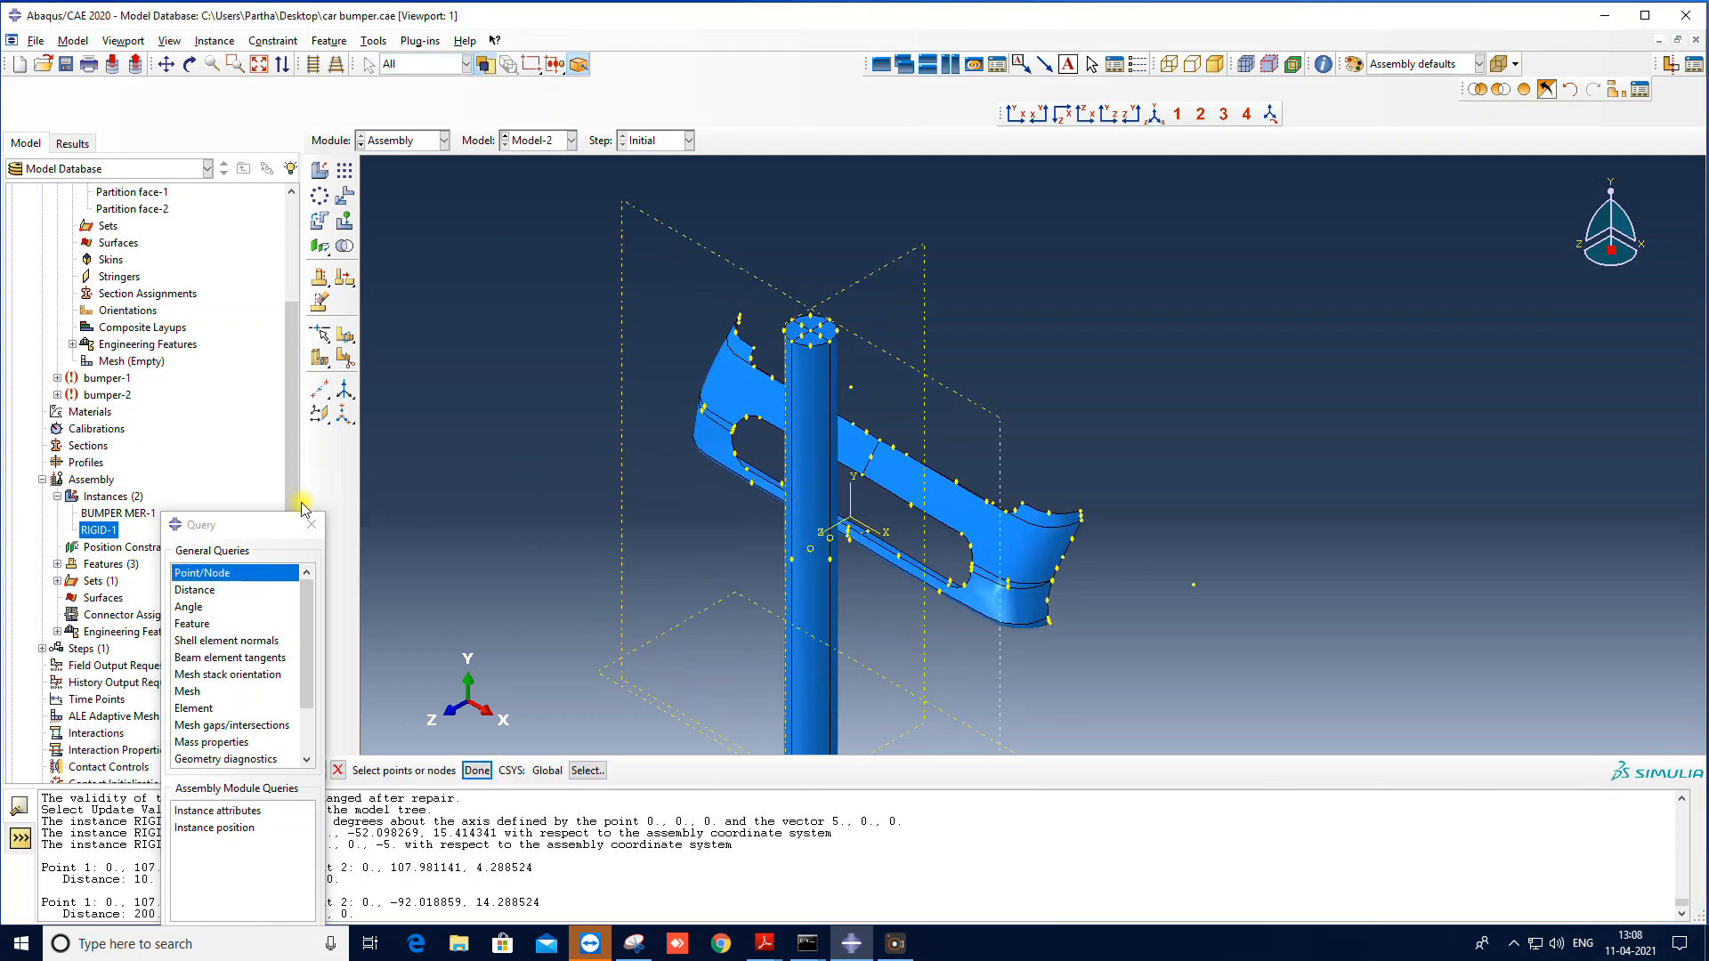
click(194, 589)
scroll(768, 350, up, 3)
click(766, 352)
click(836, 311)
drag(256, 527, 237, 489)
scroll(411, 352, down, 3)
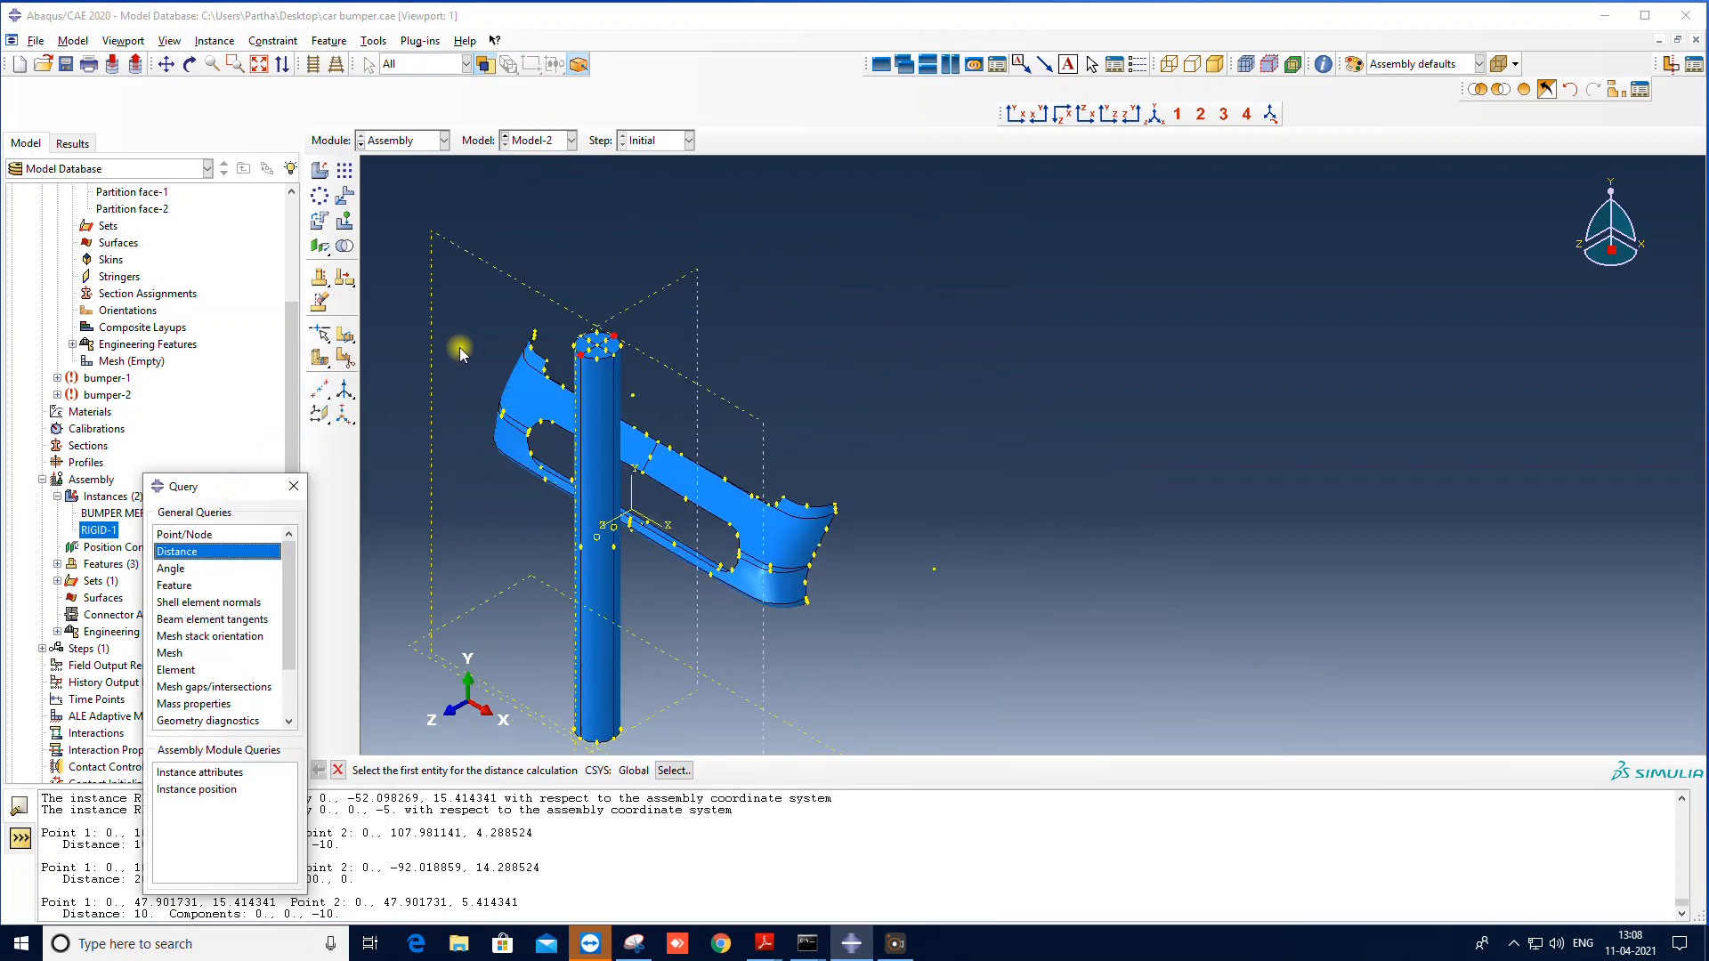
scroll(888, 354, down, 3)
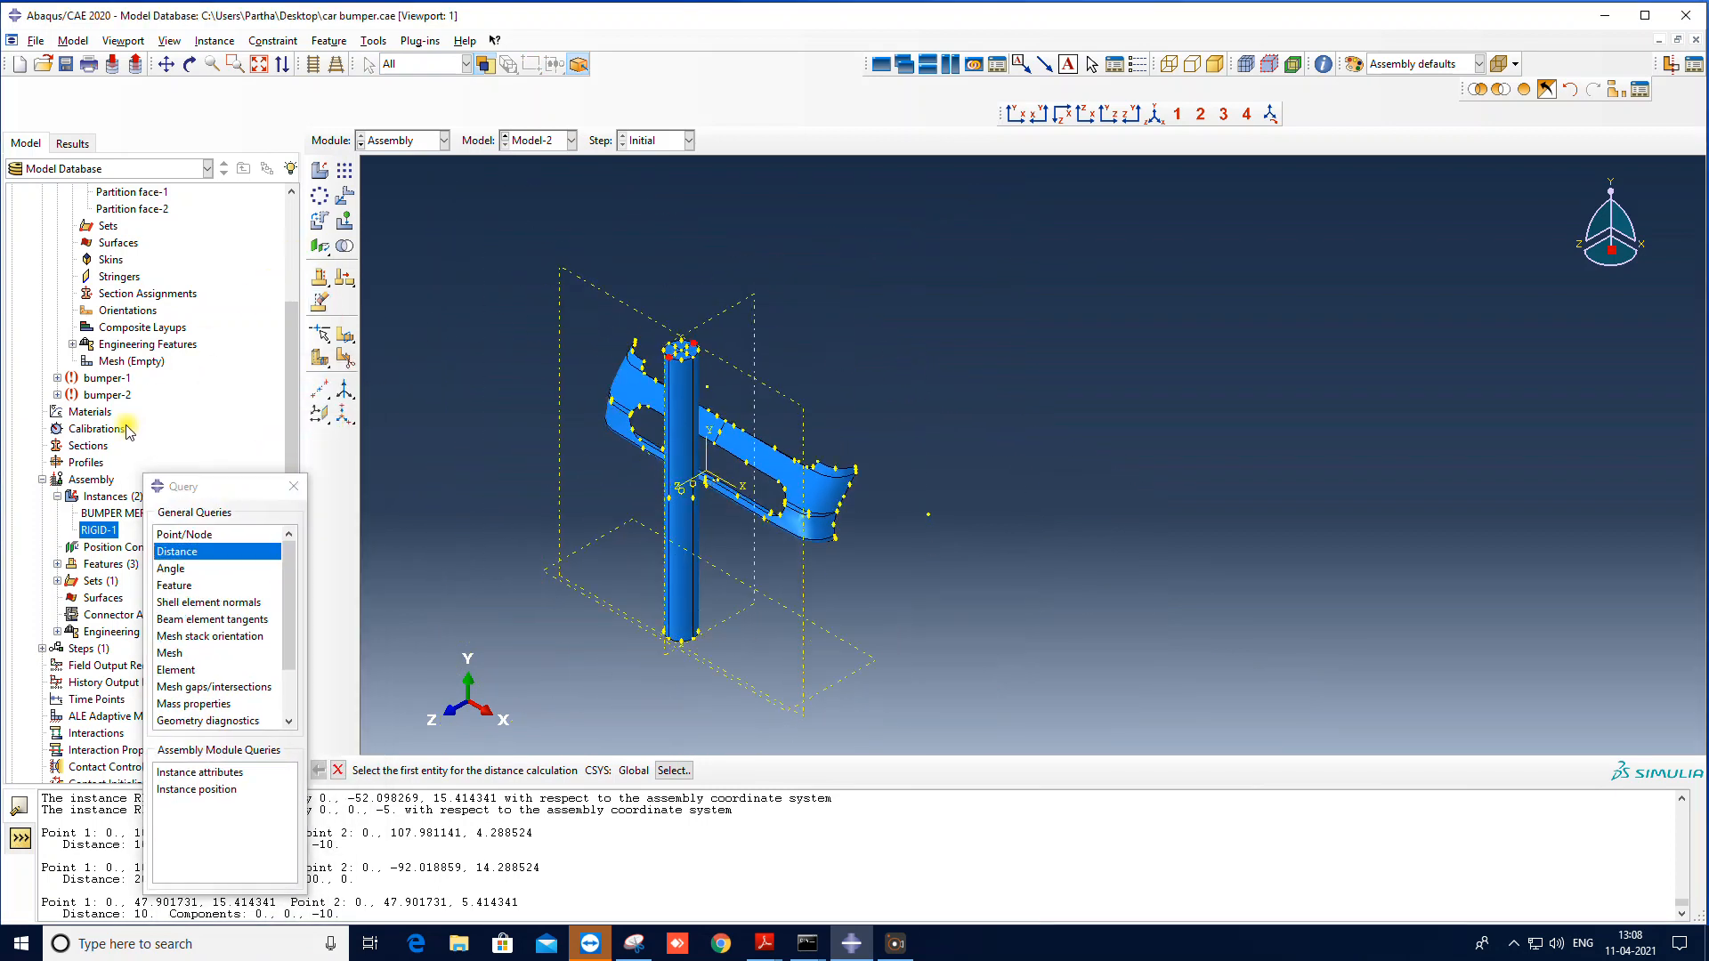
drag(178, 486, 262, 553)
scroll(133, 445, up, 2)
scroll(106, 410, down, 5)
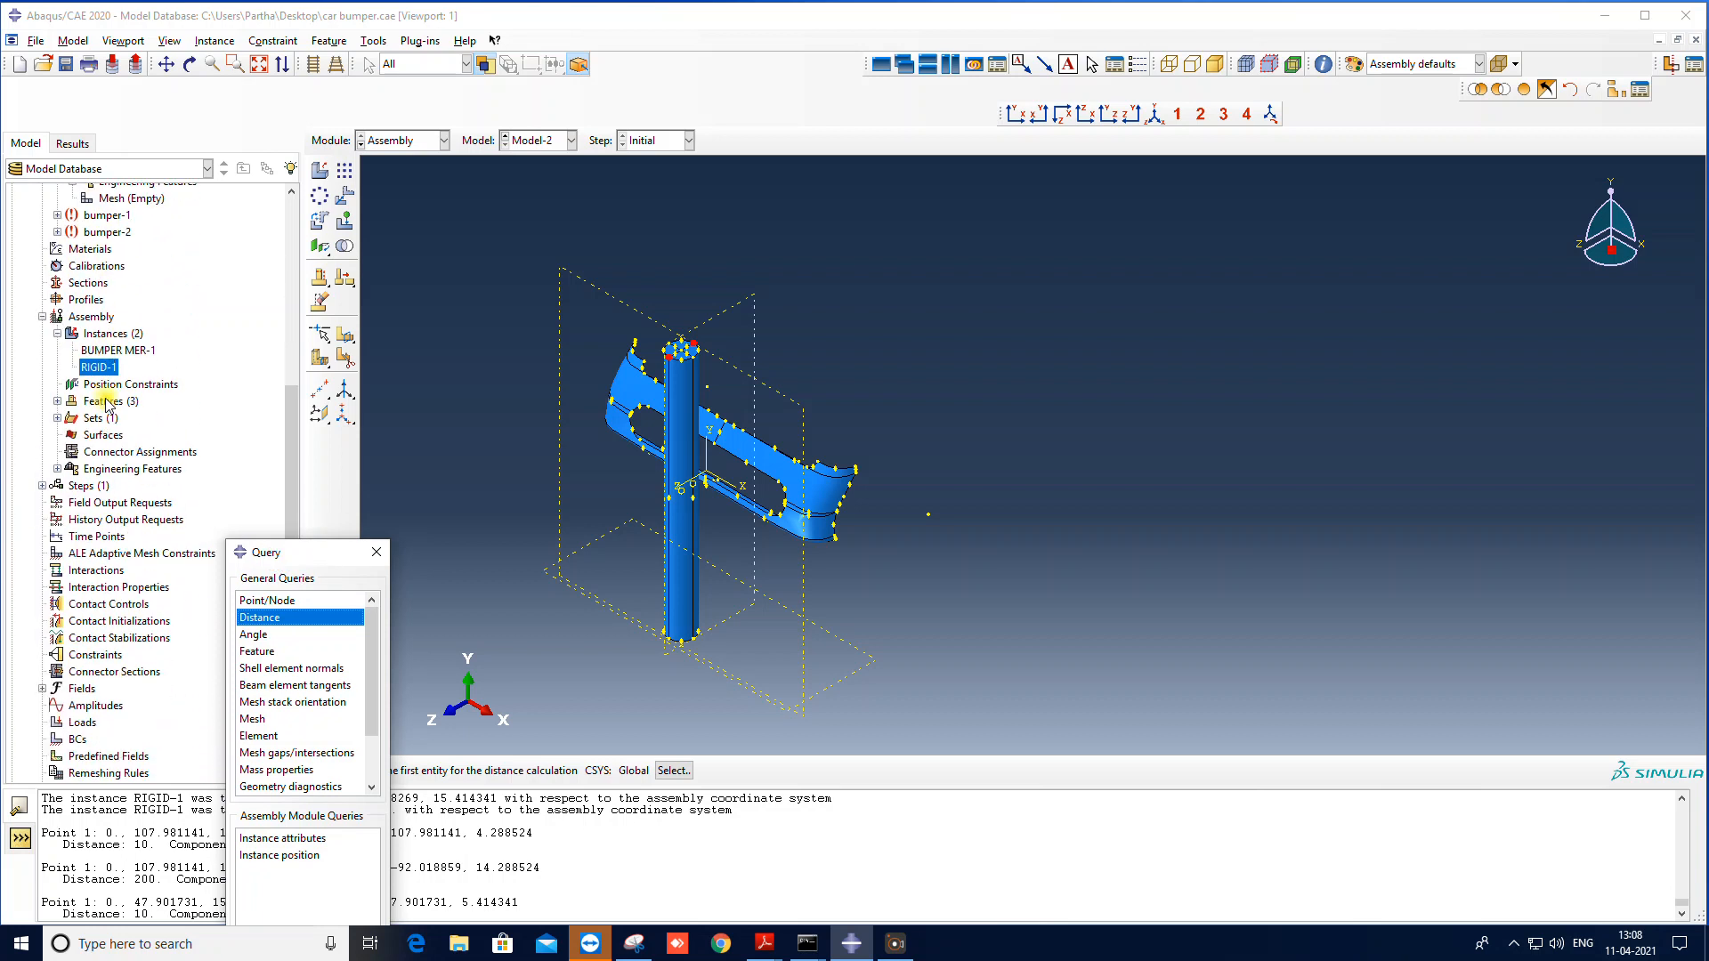
click(57, 469)
scroll(111, 463, down, 1)
click(116, 435)
double_click(117, 435)
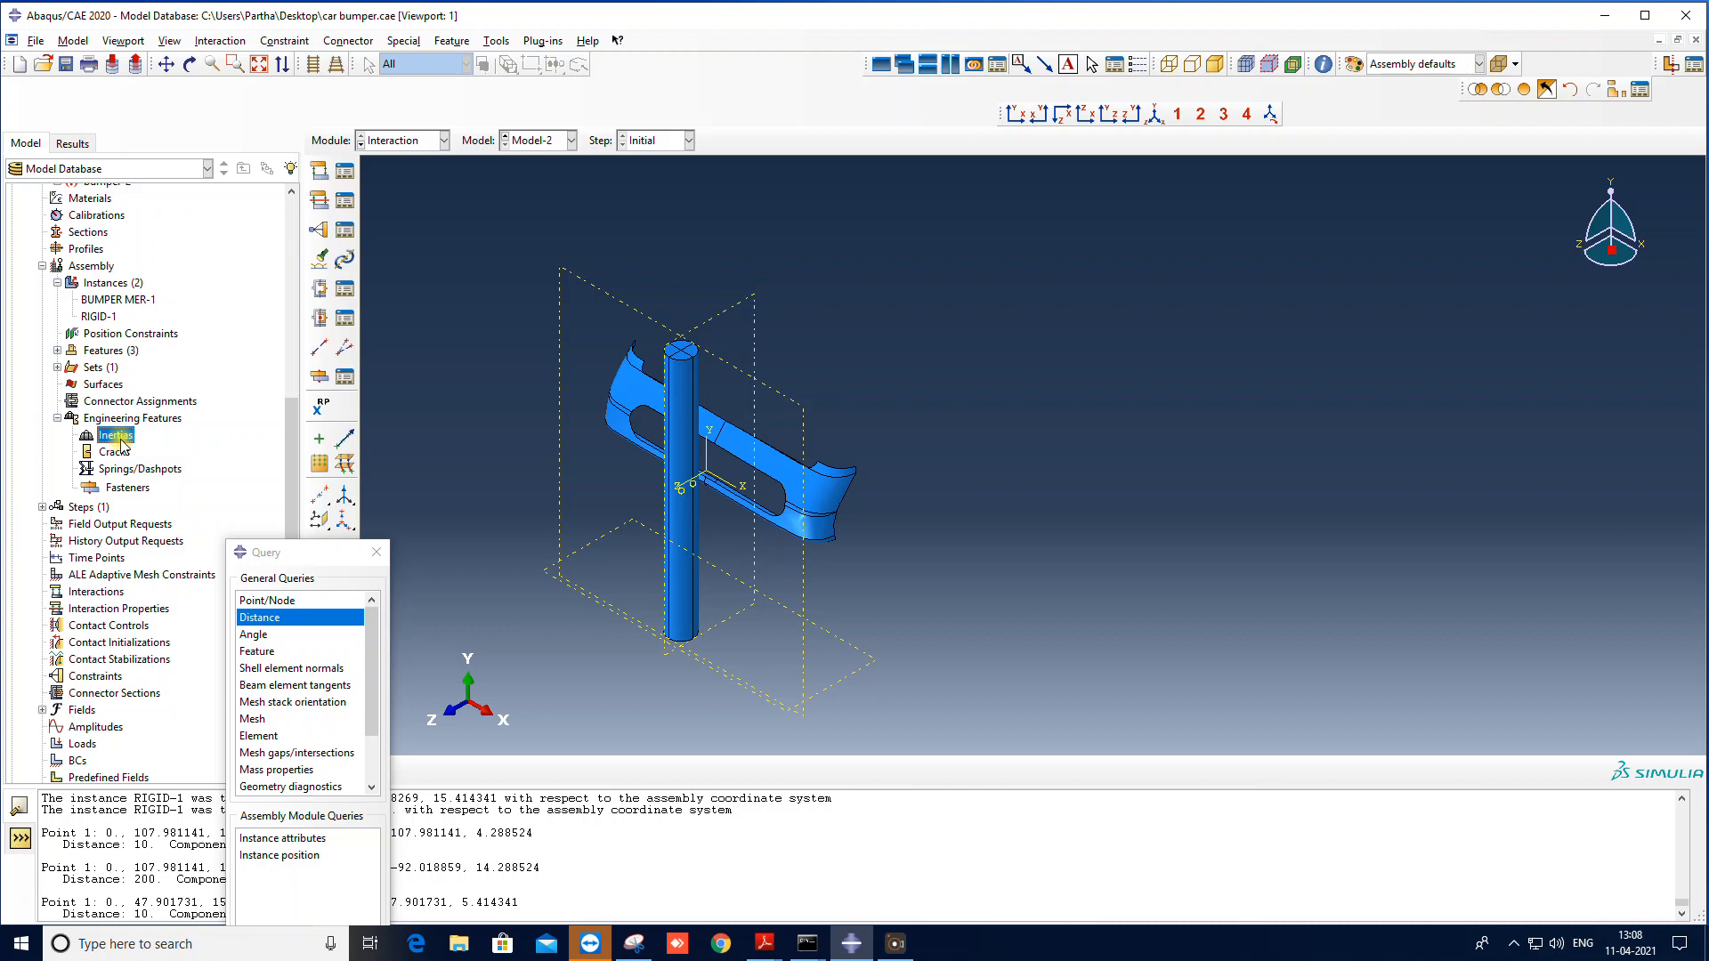
click(117, 366)
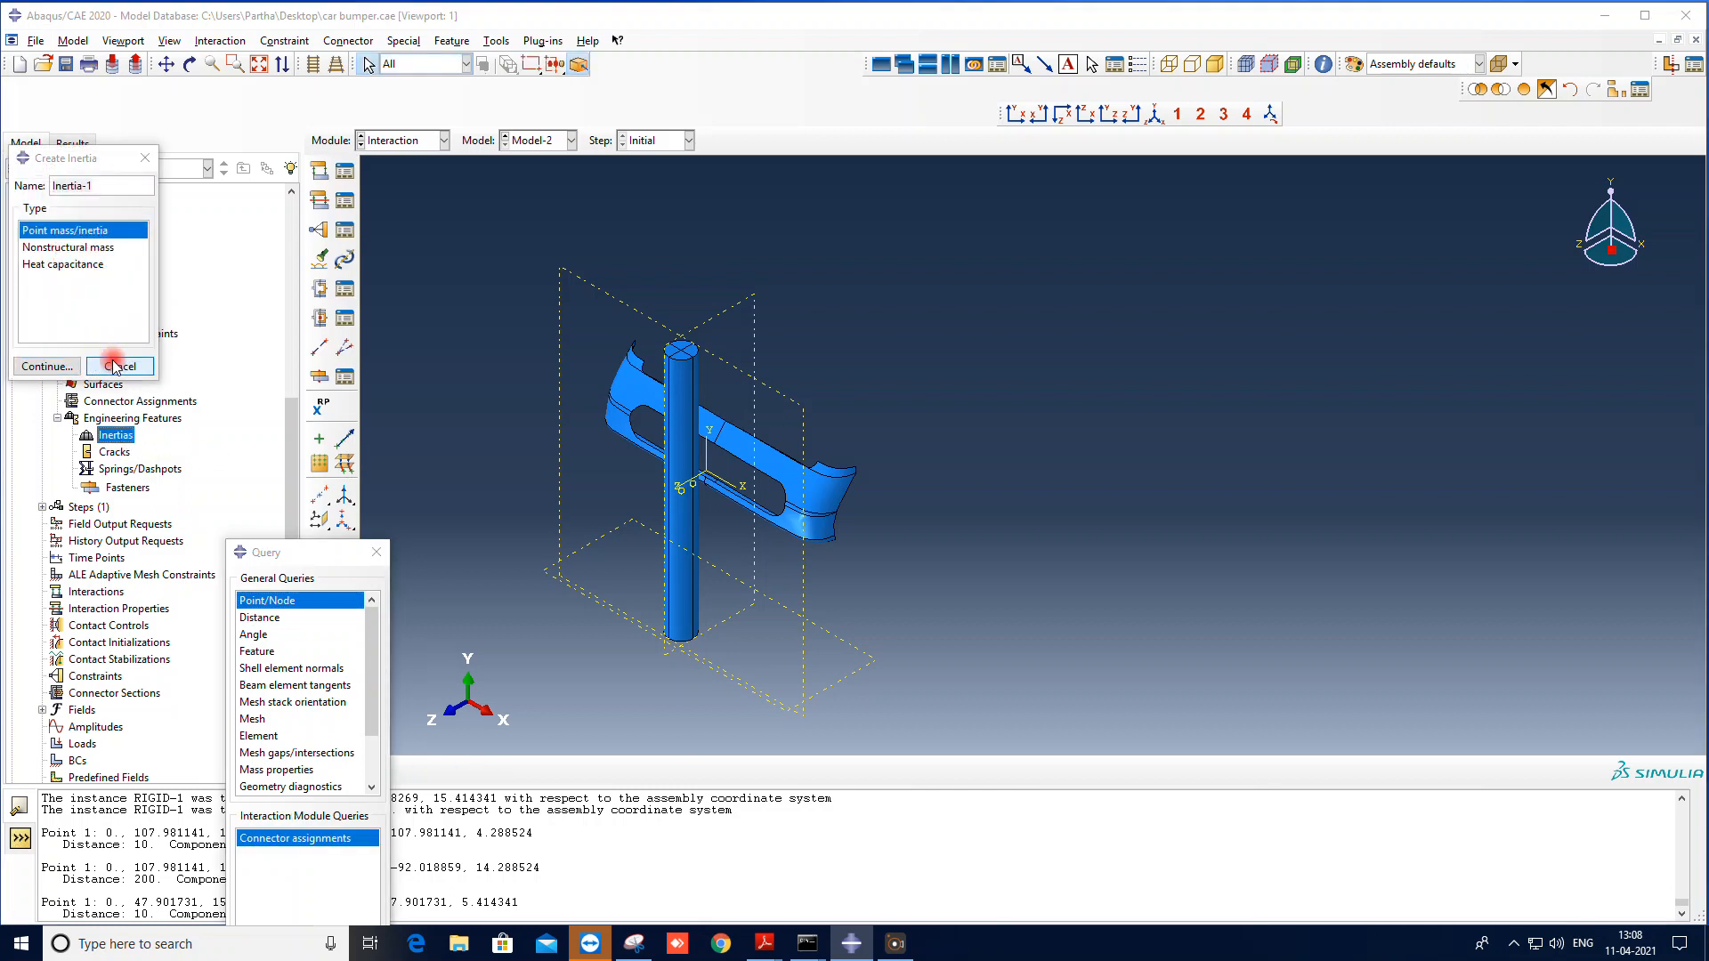
Step: Check the assembly-level engineering features of Model-1 for a defined inertia
scroll(80, 534, down, 3)
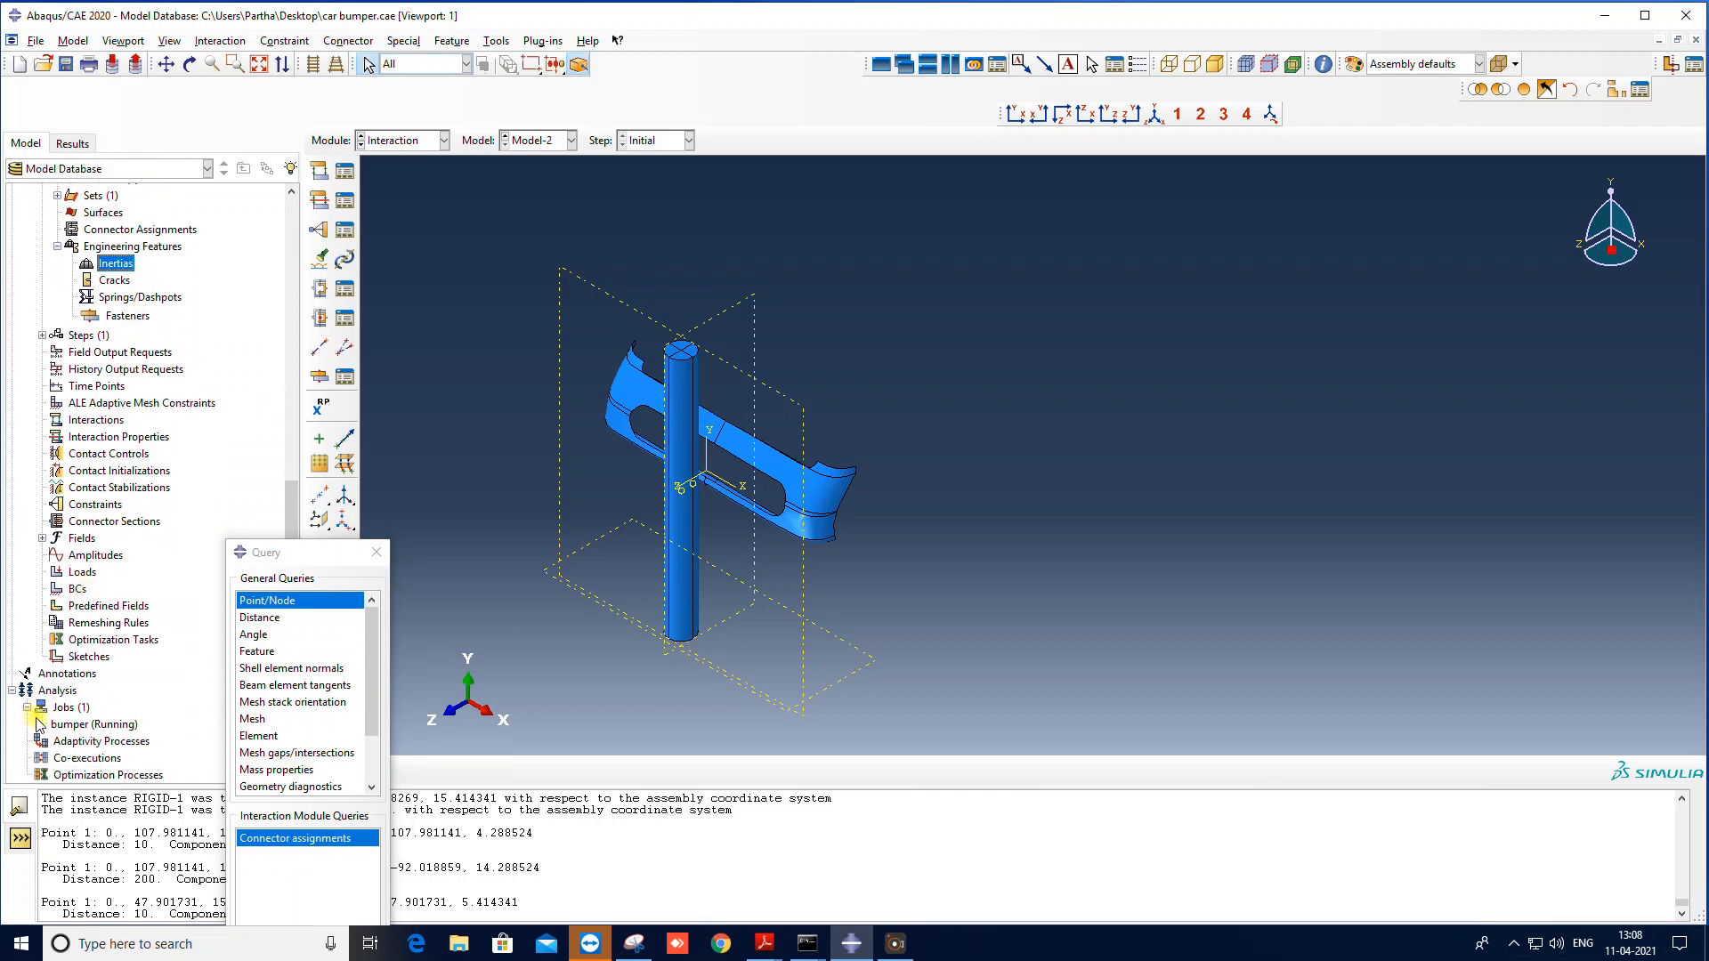
scroll(71, 623, up, 12)
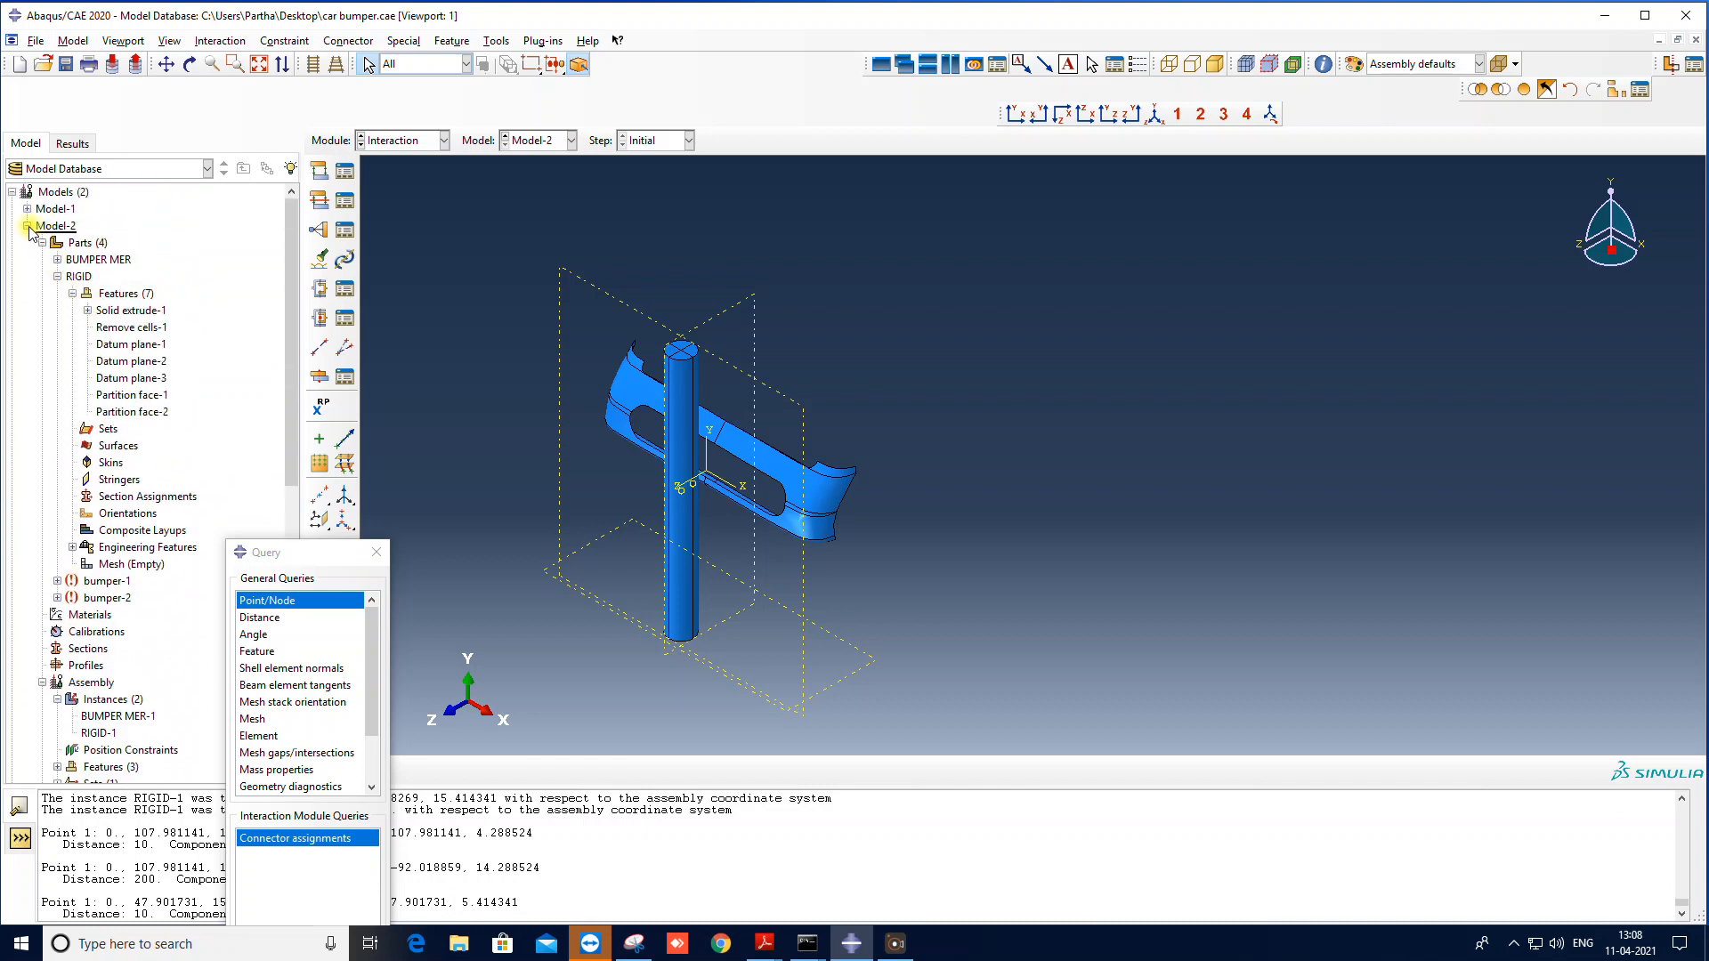
click(28, 226)
click(28, 209)
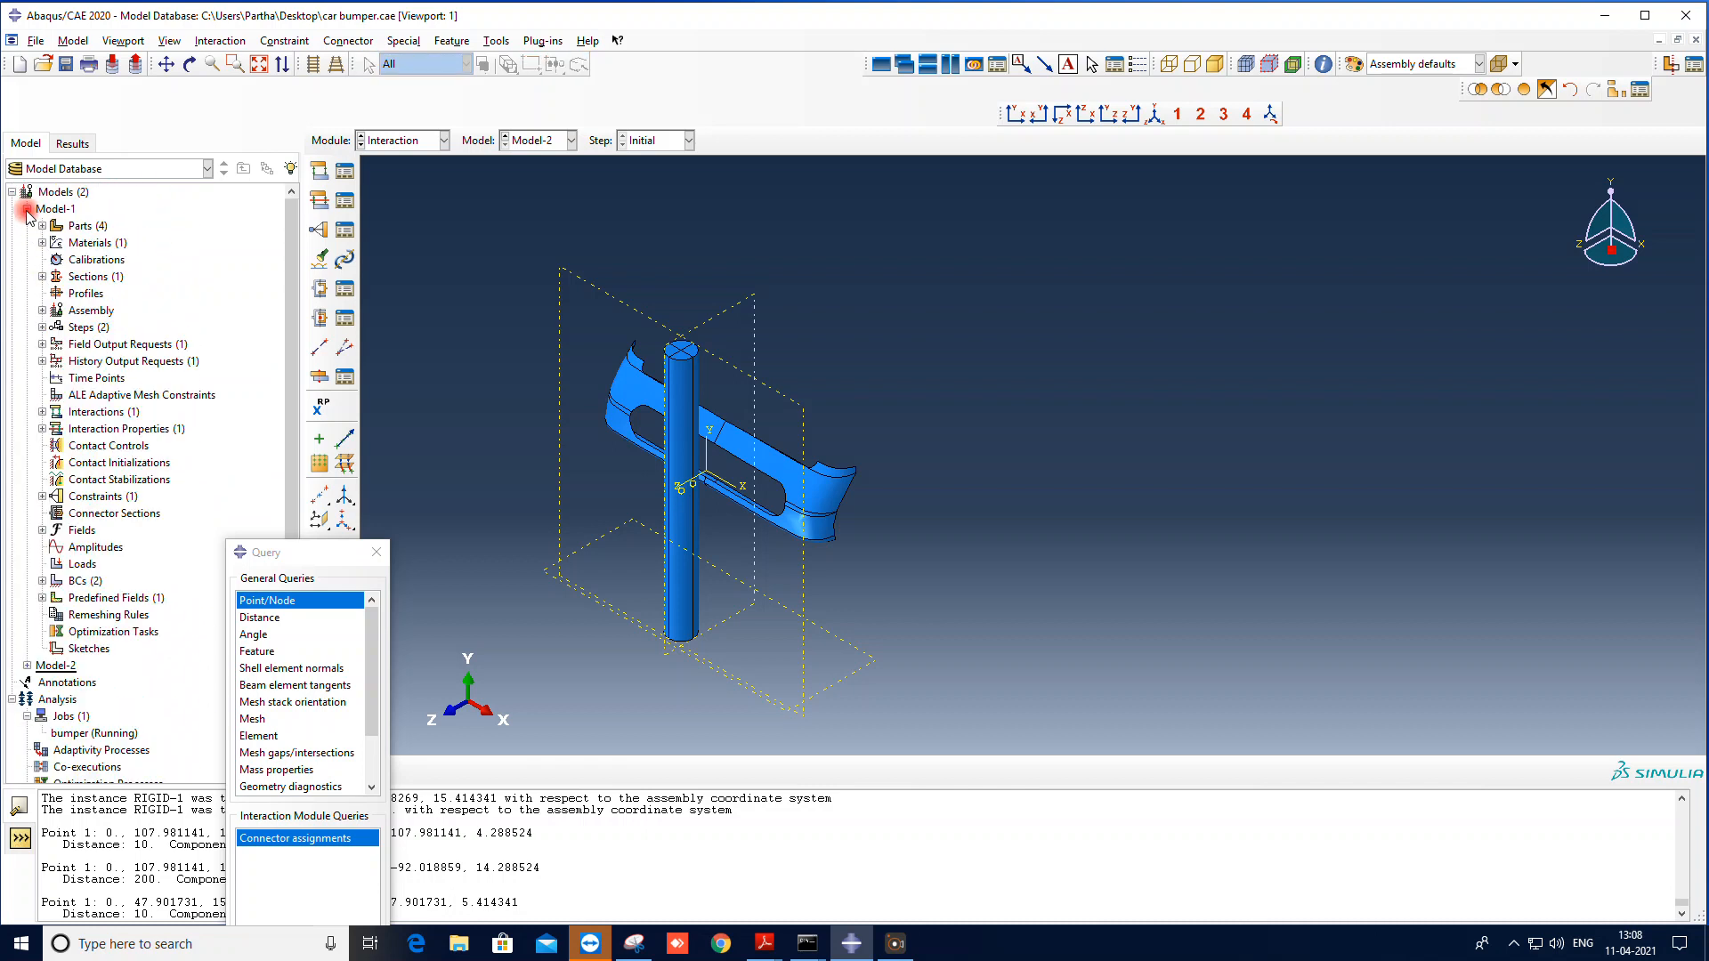
click(41, 311)
click(57, 429)
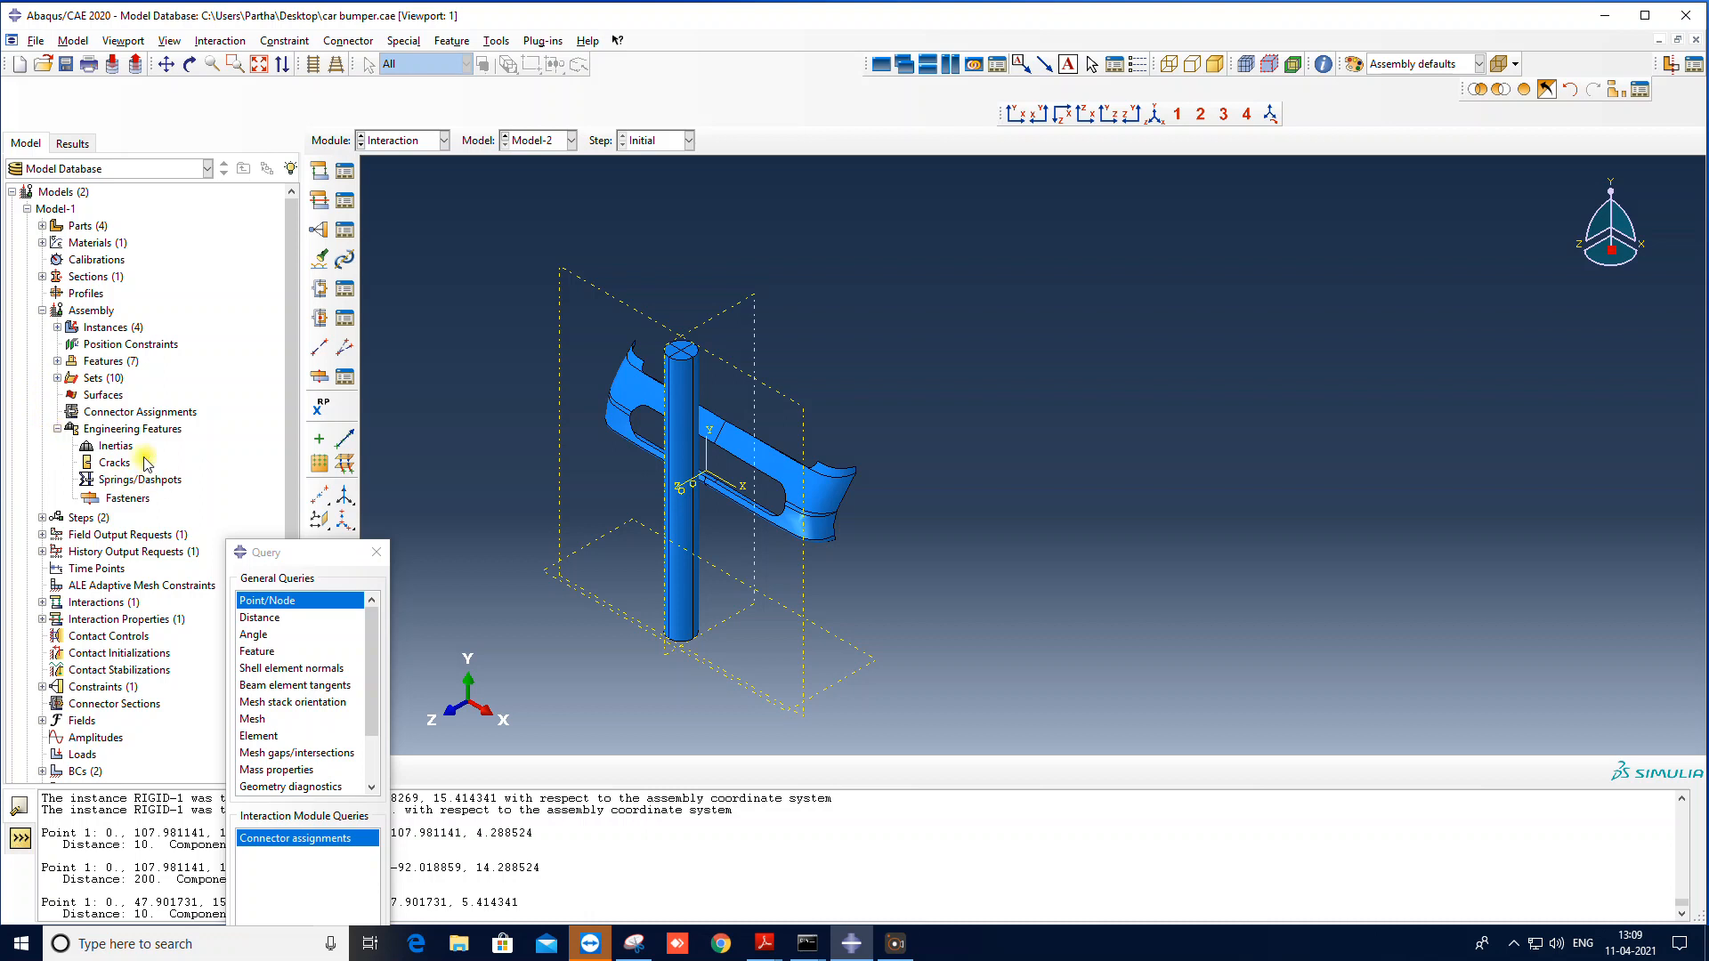
click(57, 429)
Step: Look up the isotropic mass assigned in Inertia-1 of Model-1's rigid part, leaving the definition unchanged
click(42, 227)
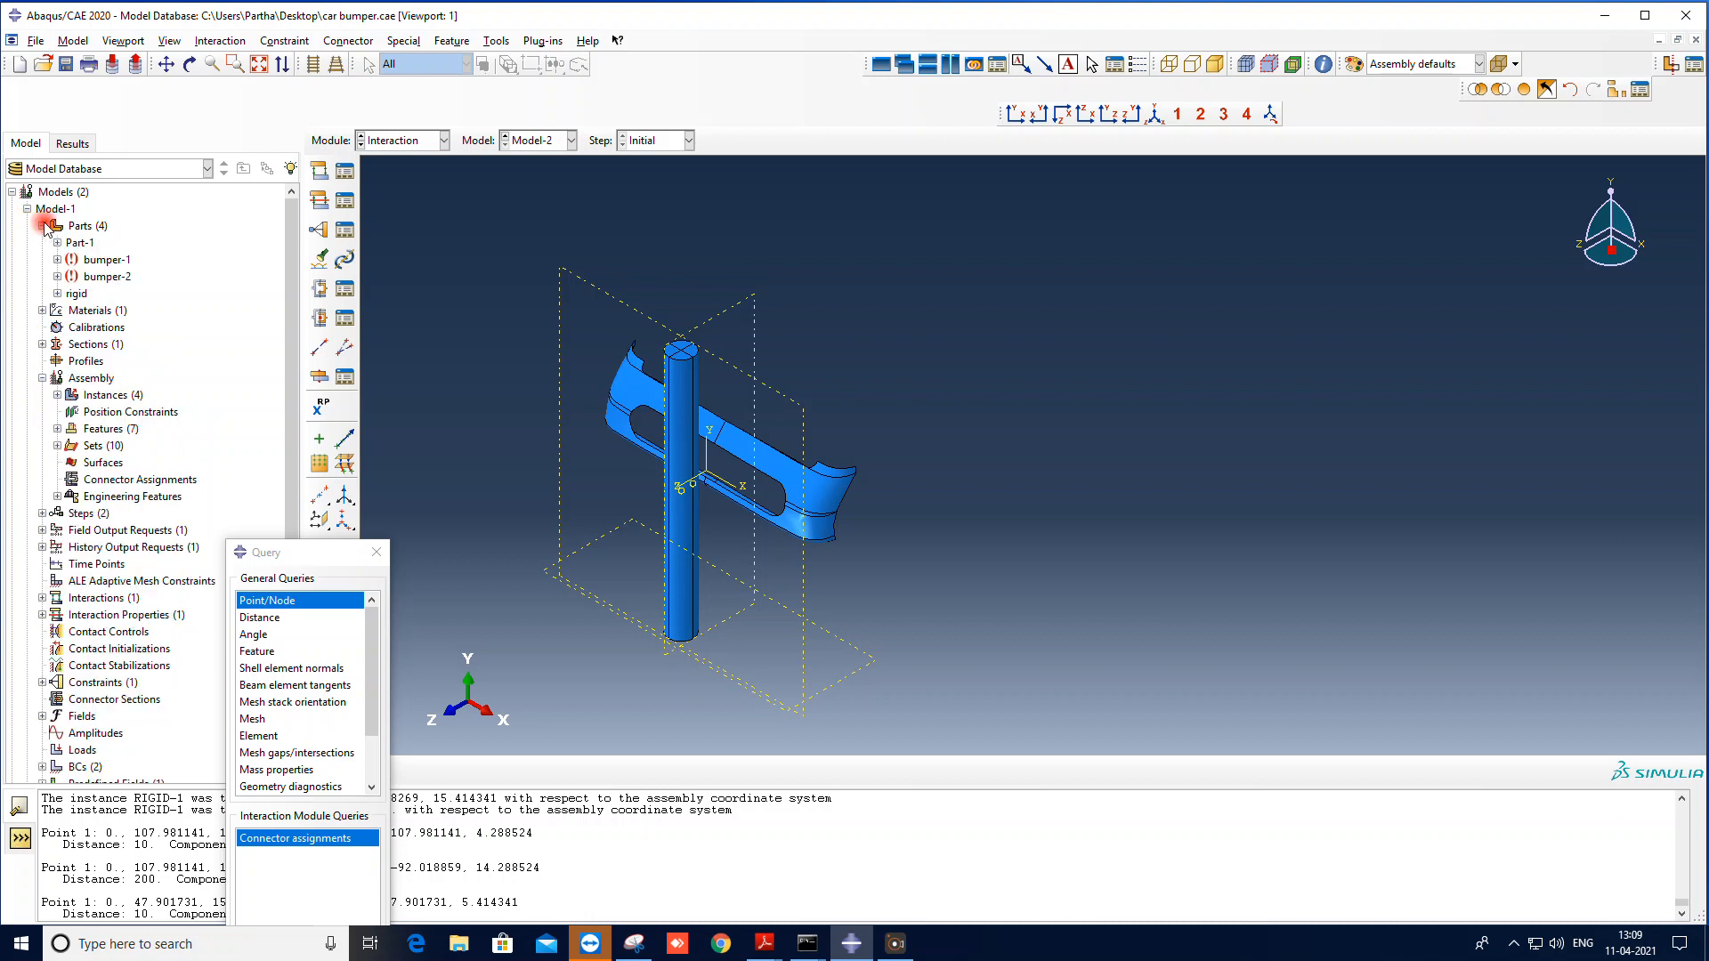
click(57, 293)
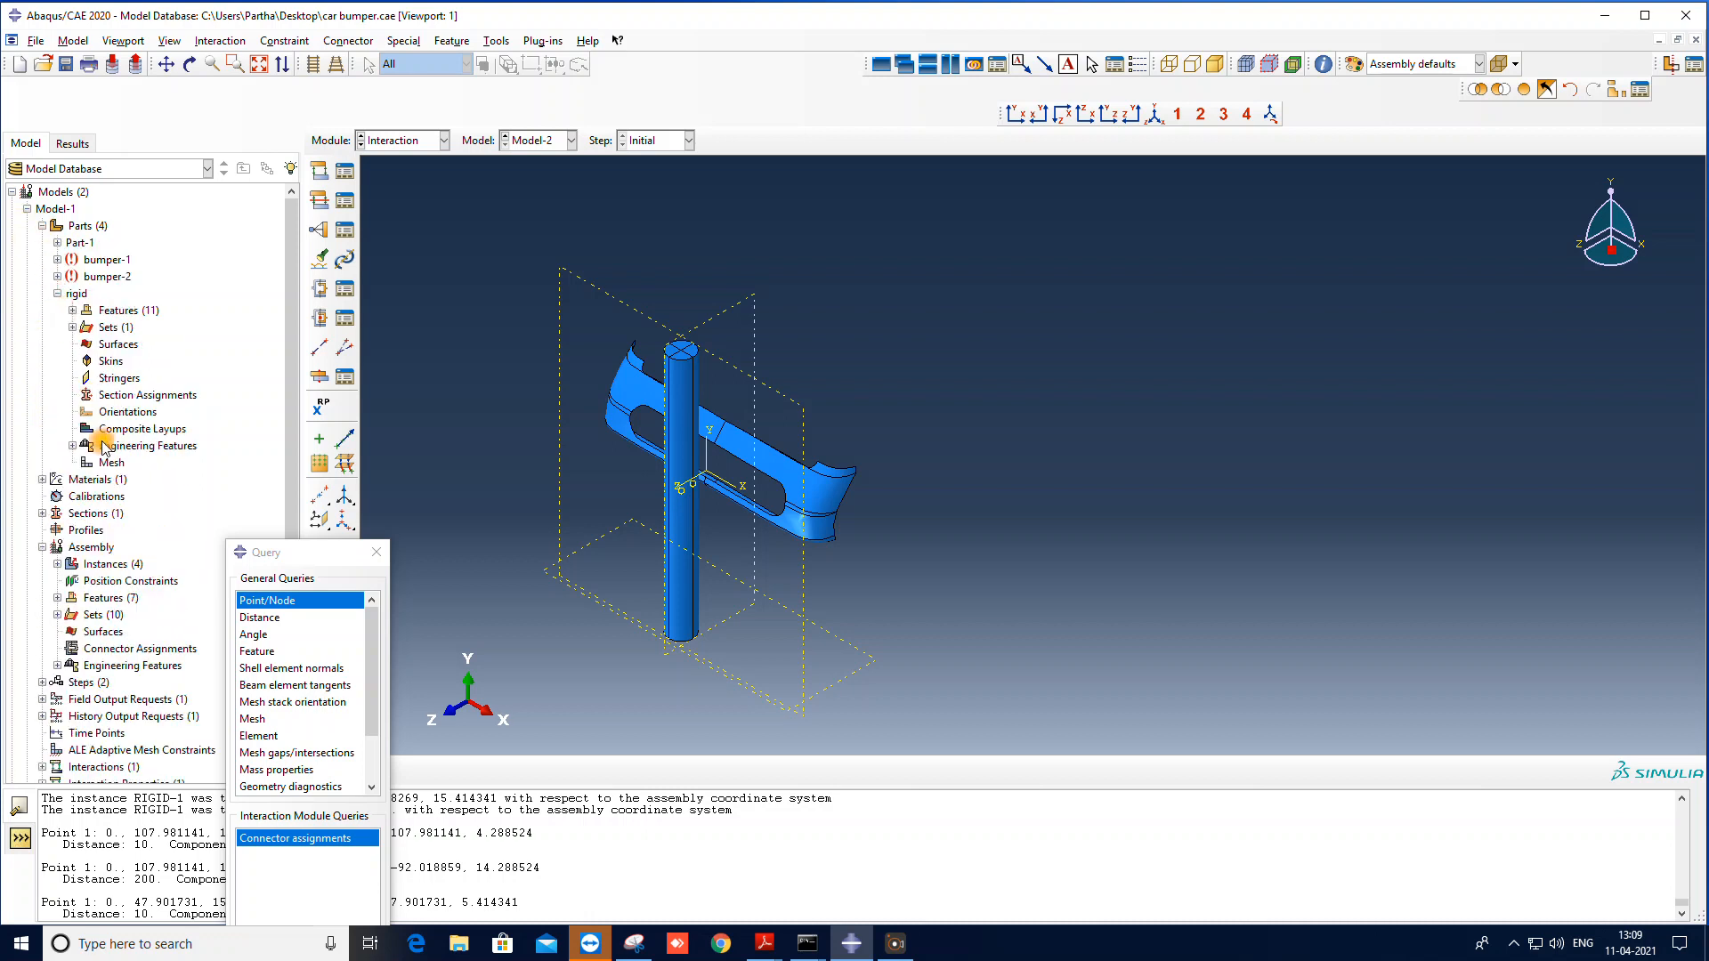
click(72, 446)
double_click(89, 465)
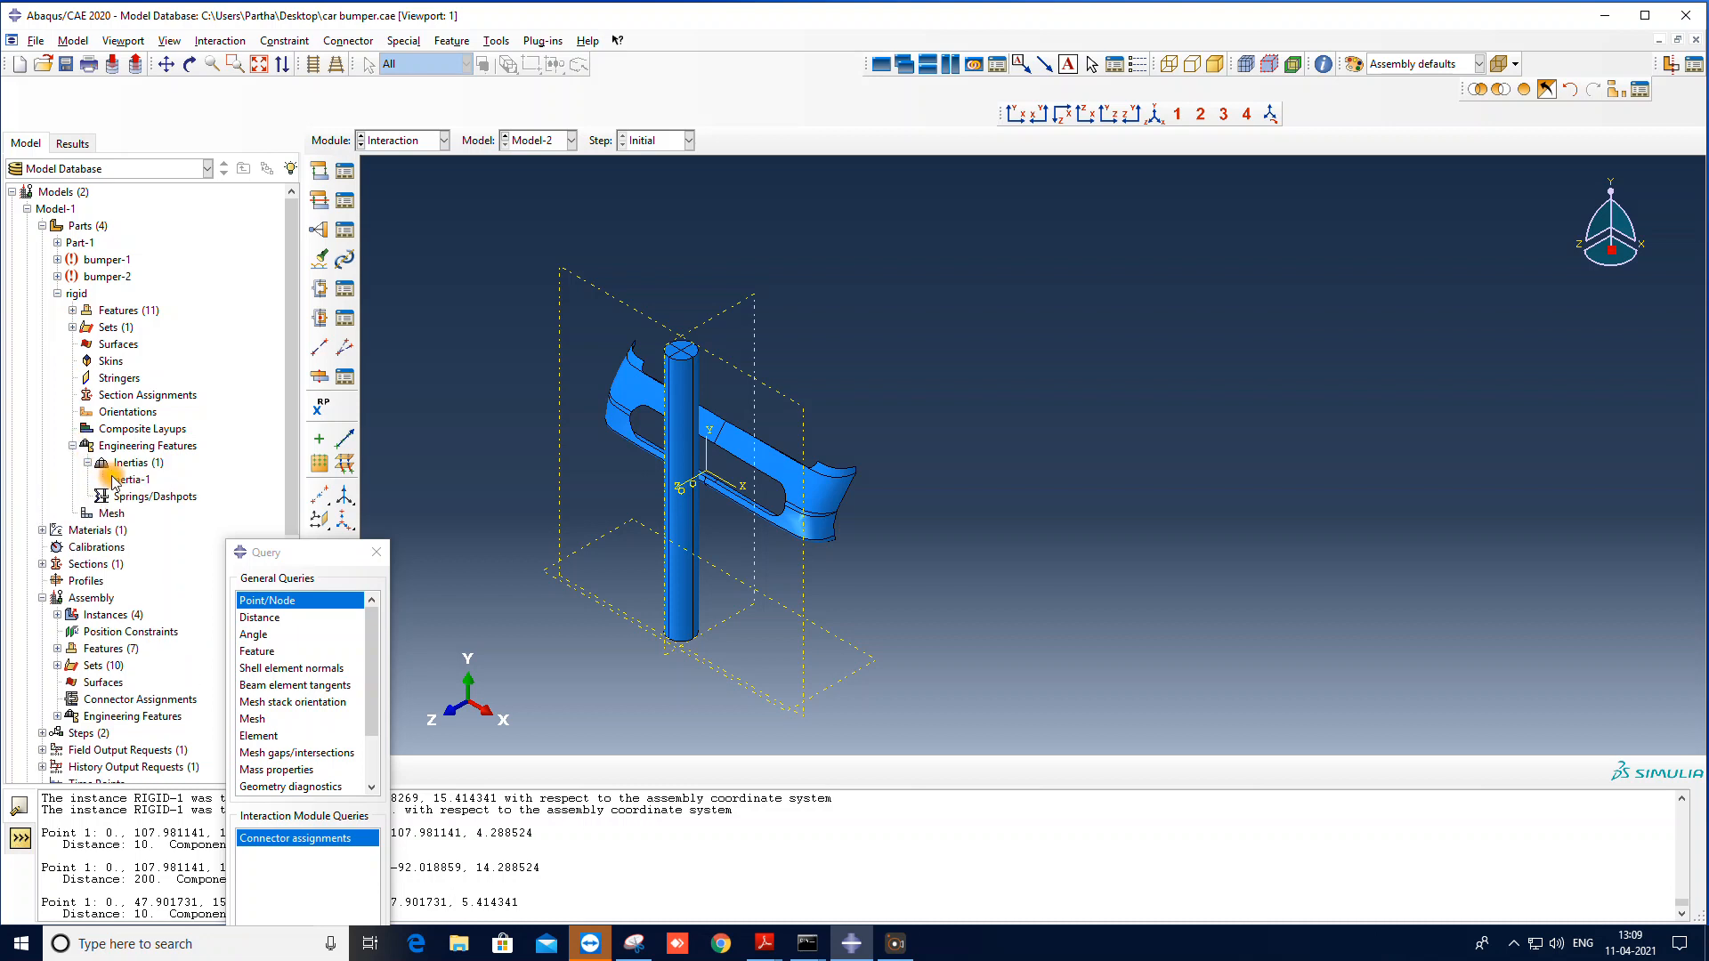
click(445, 356)
drag(124, 329, 47, 329)
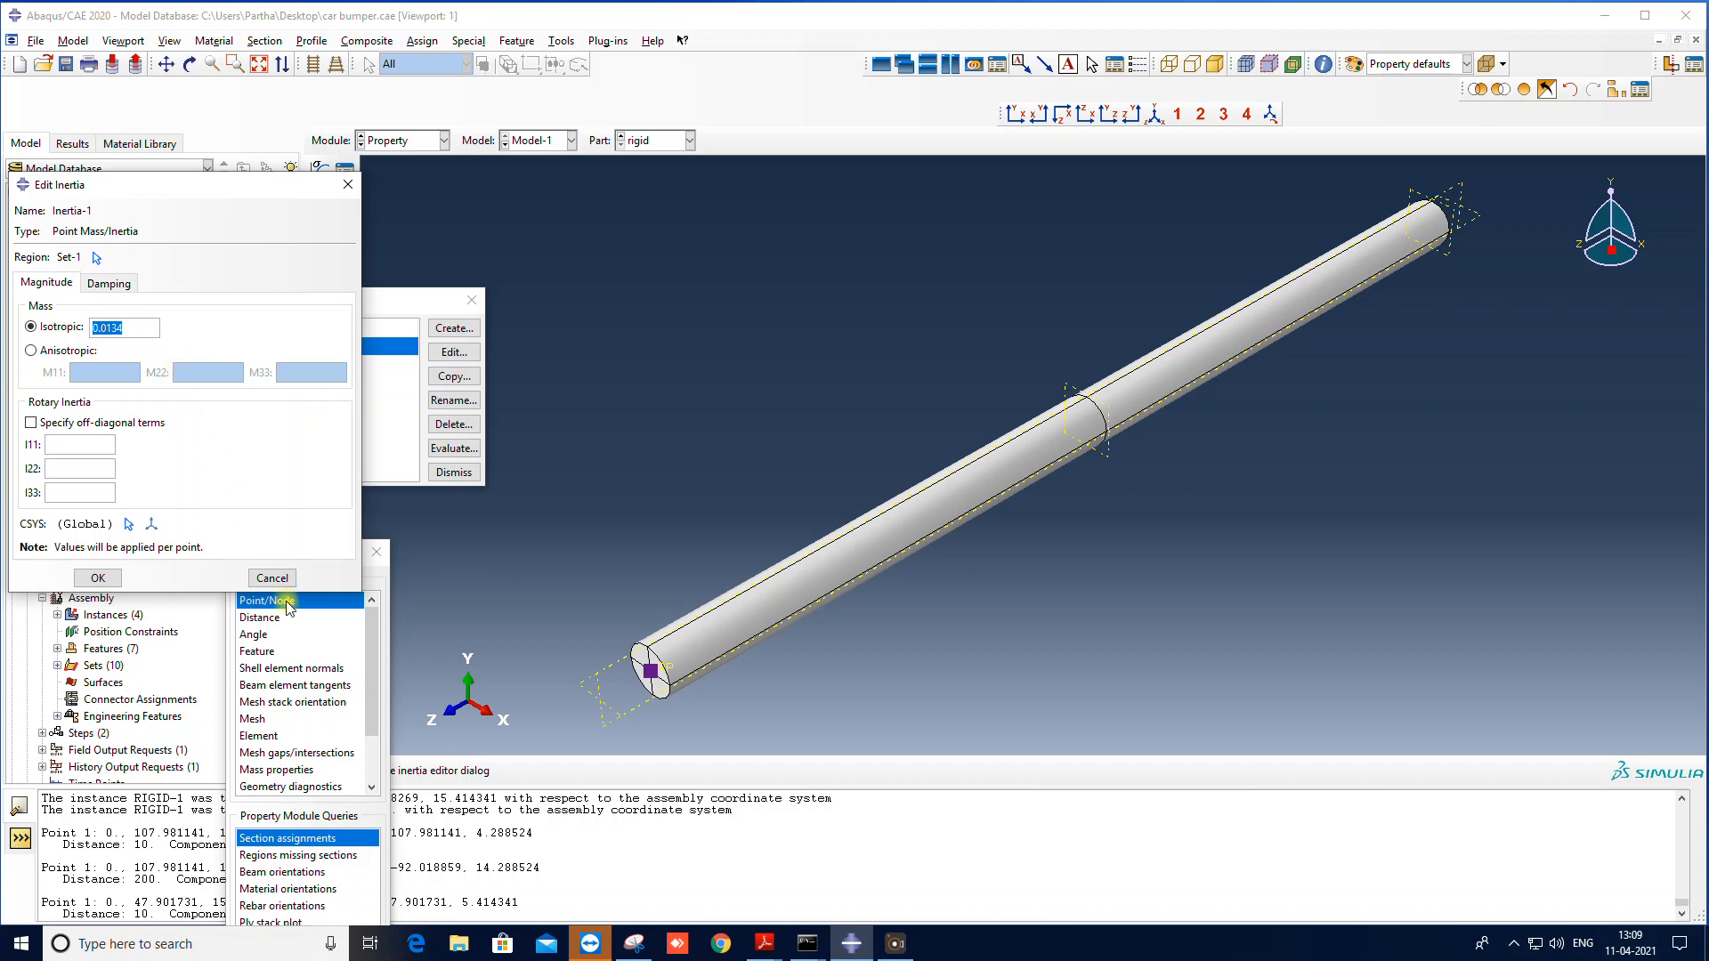
click(271, 579)
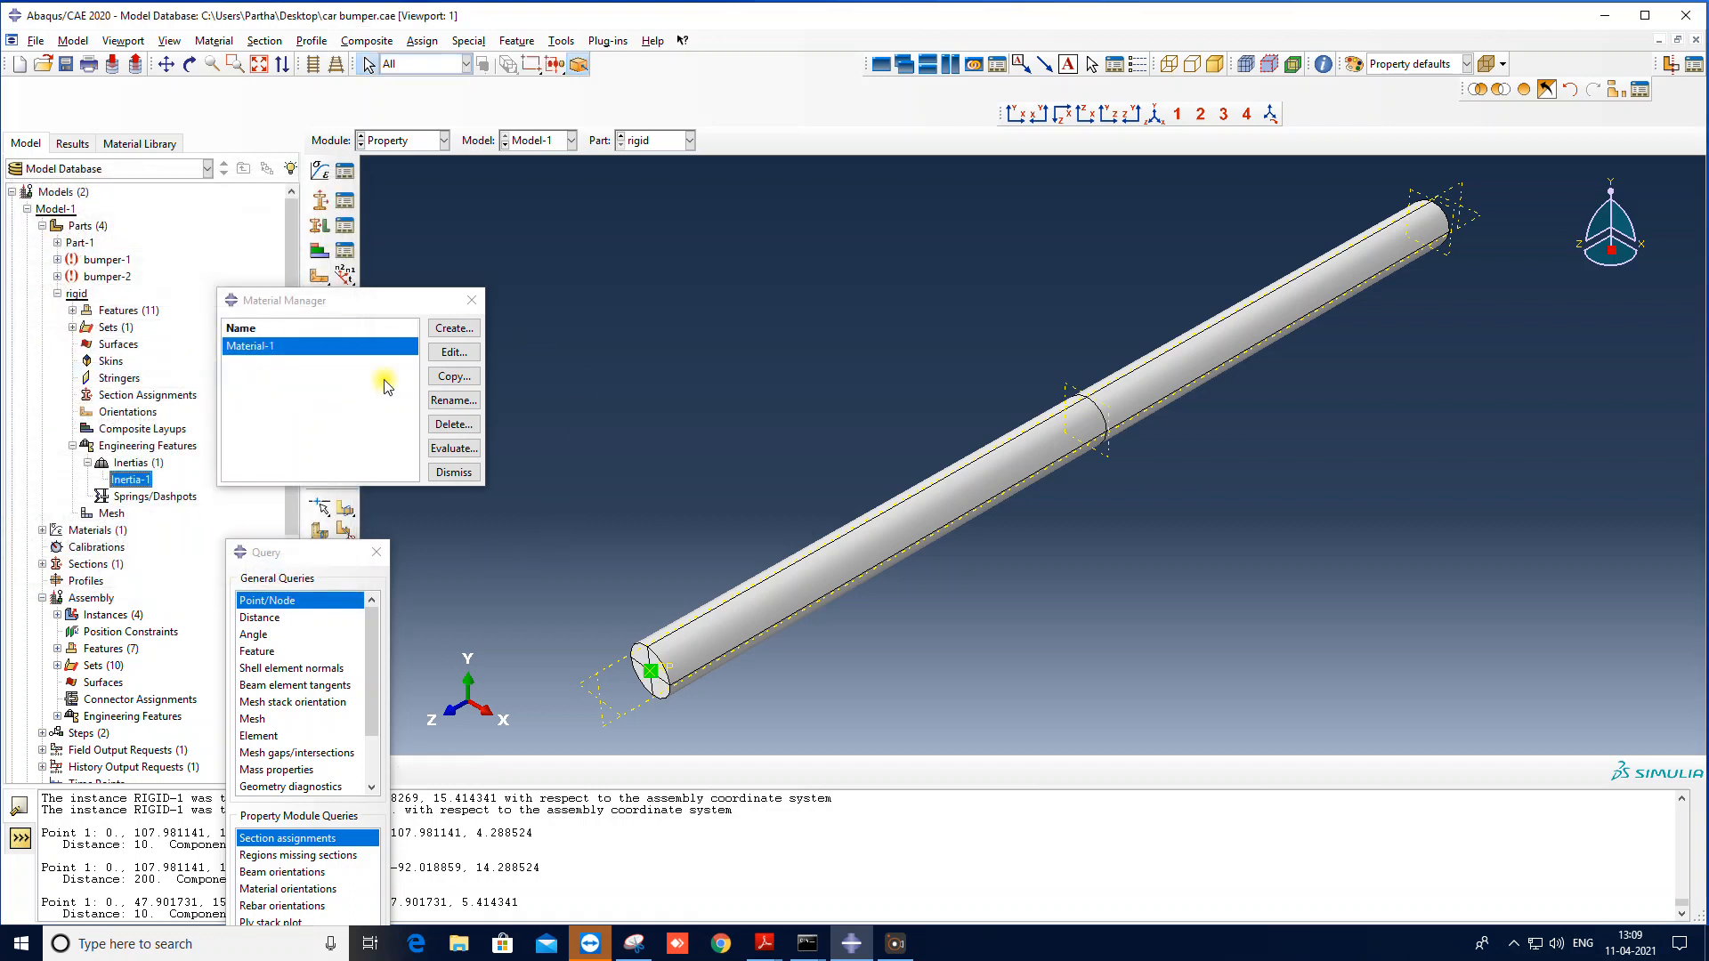
click(472, 301)
Step: Add a reference point at the centre of the cylinder's end face on Model-2's RIGID part
click(41, 225)
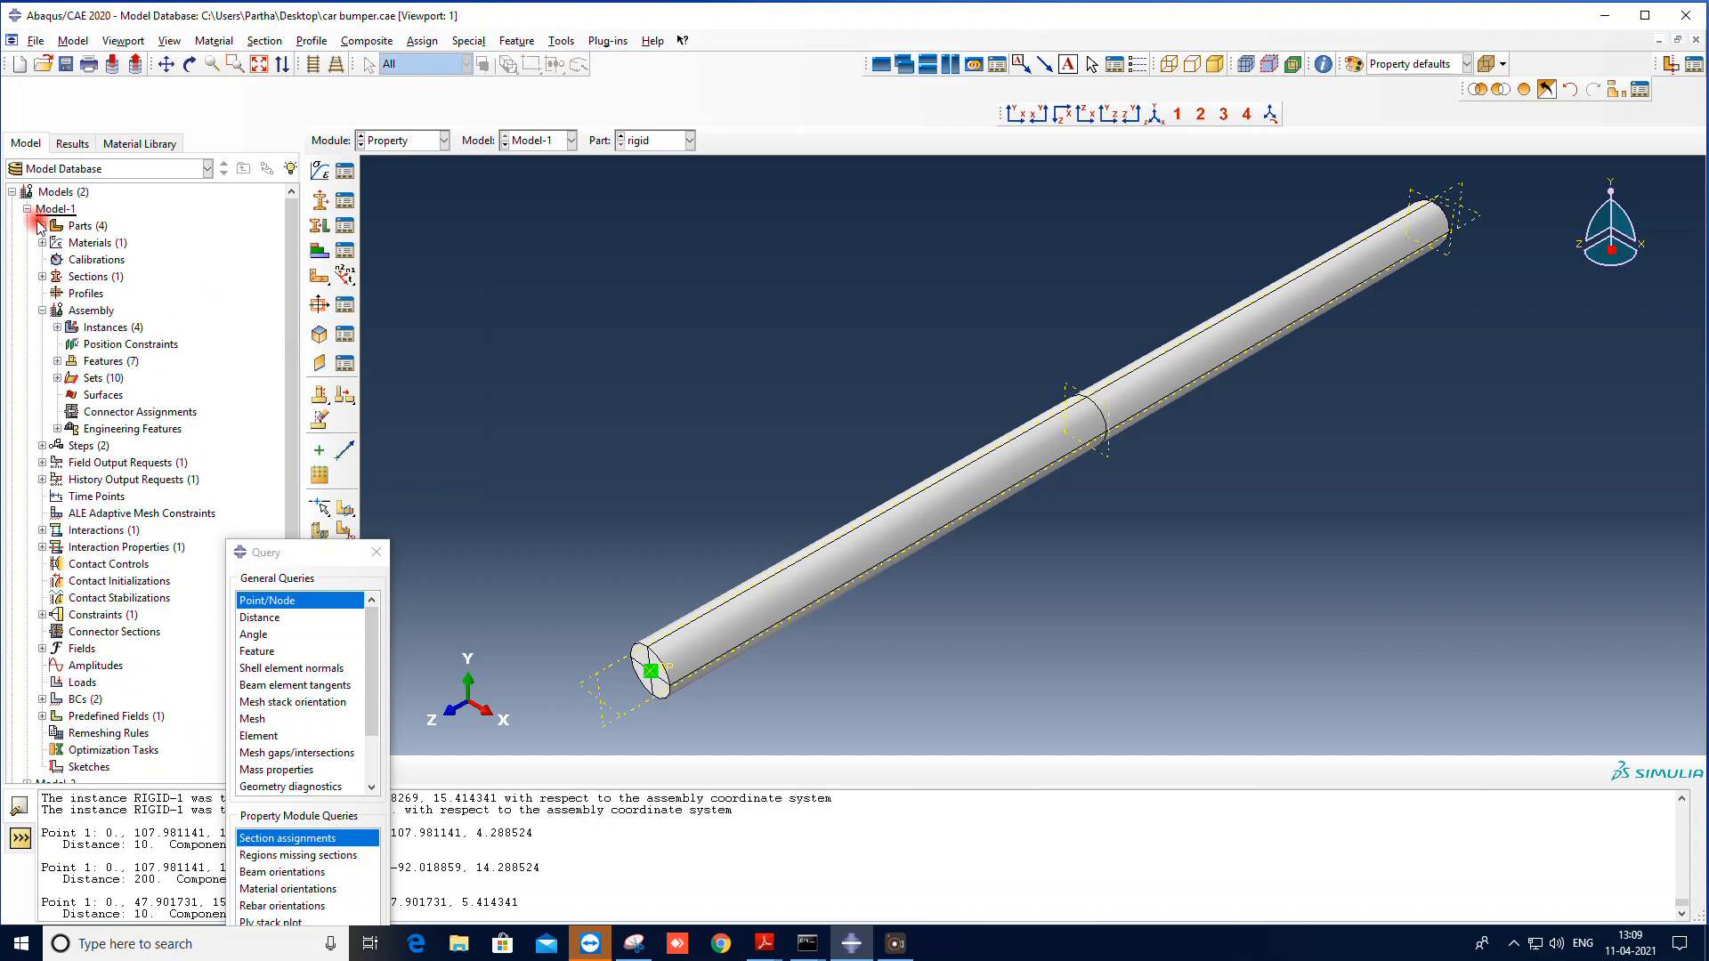
click(27, 209)
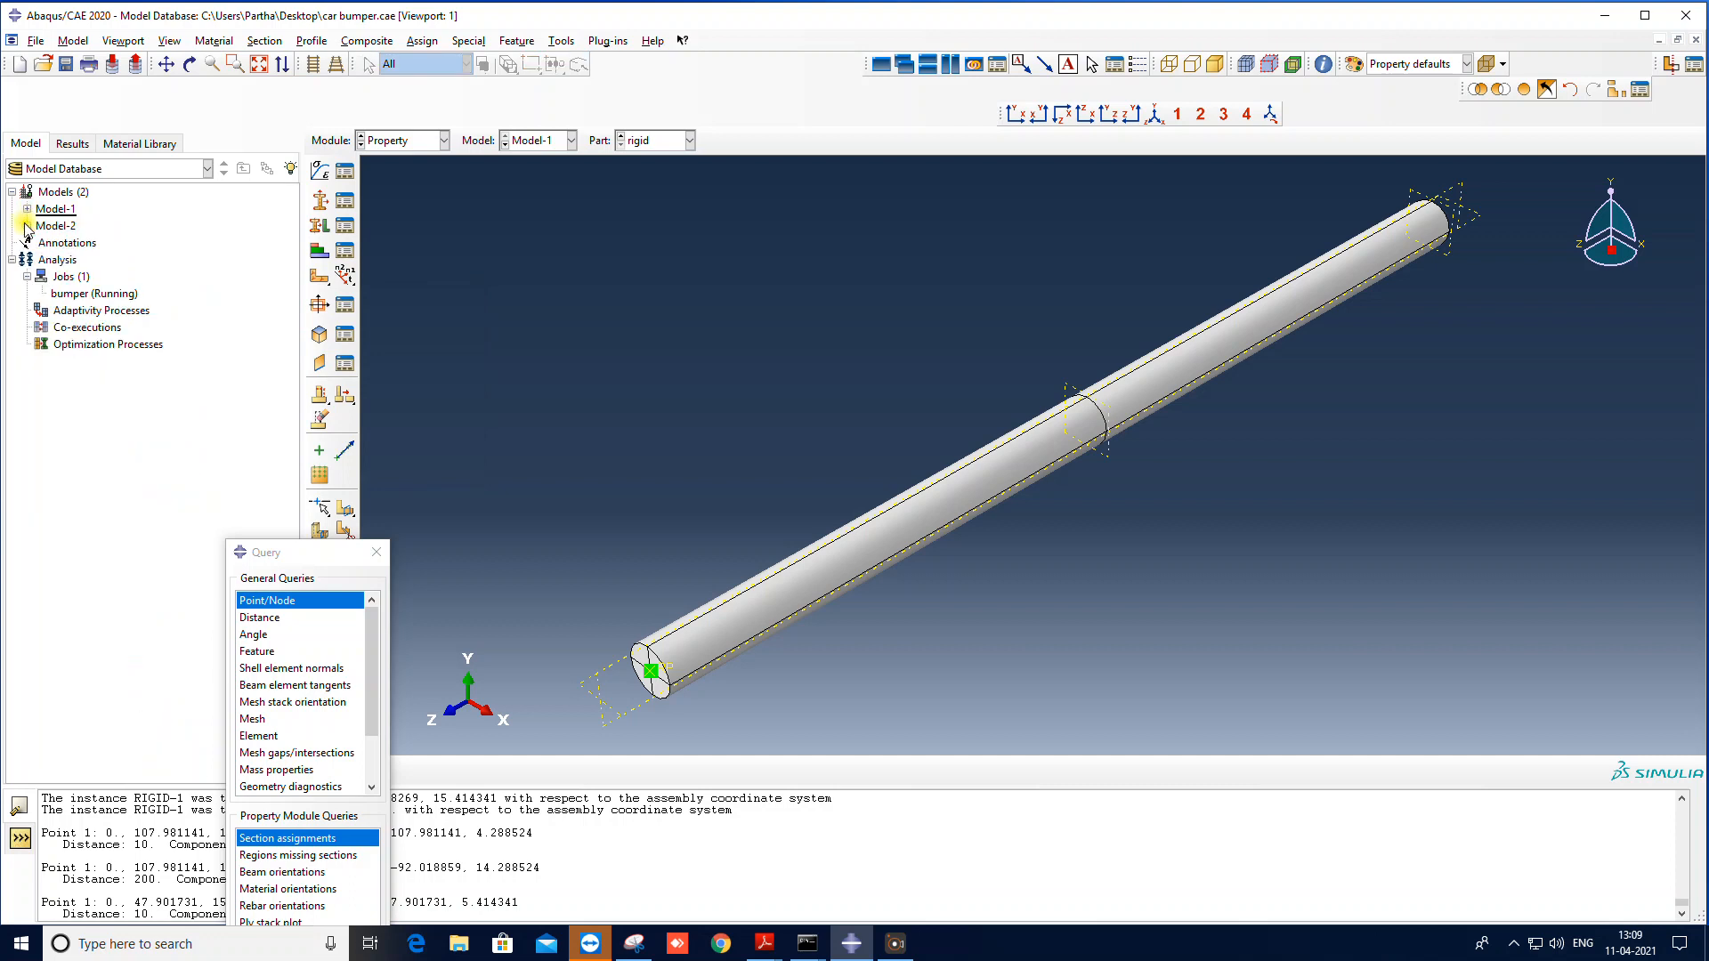
click(27, 226)
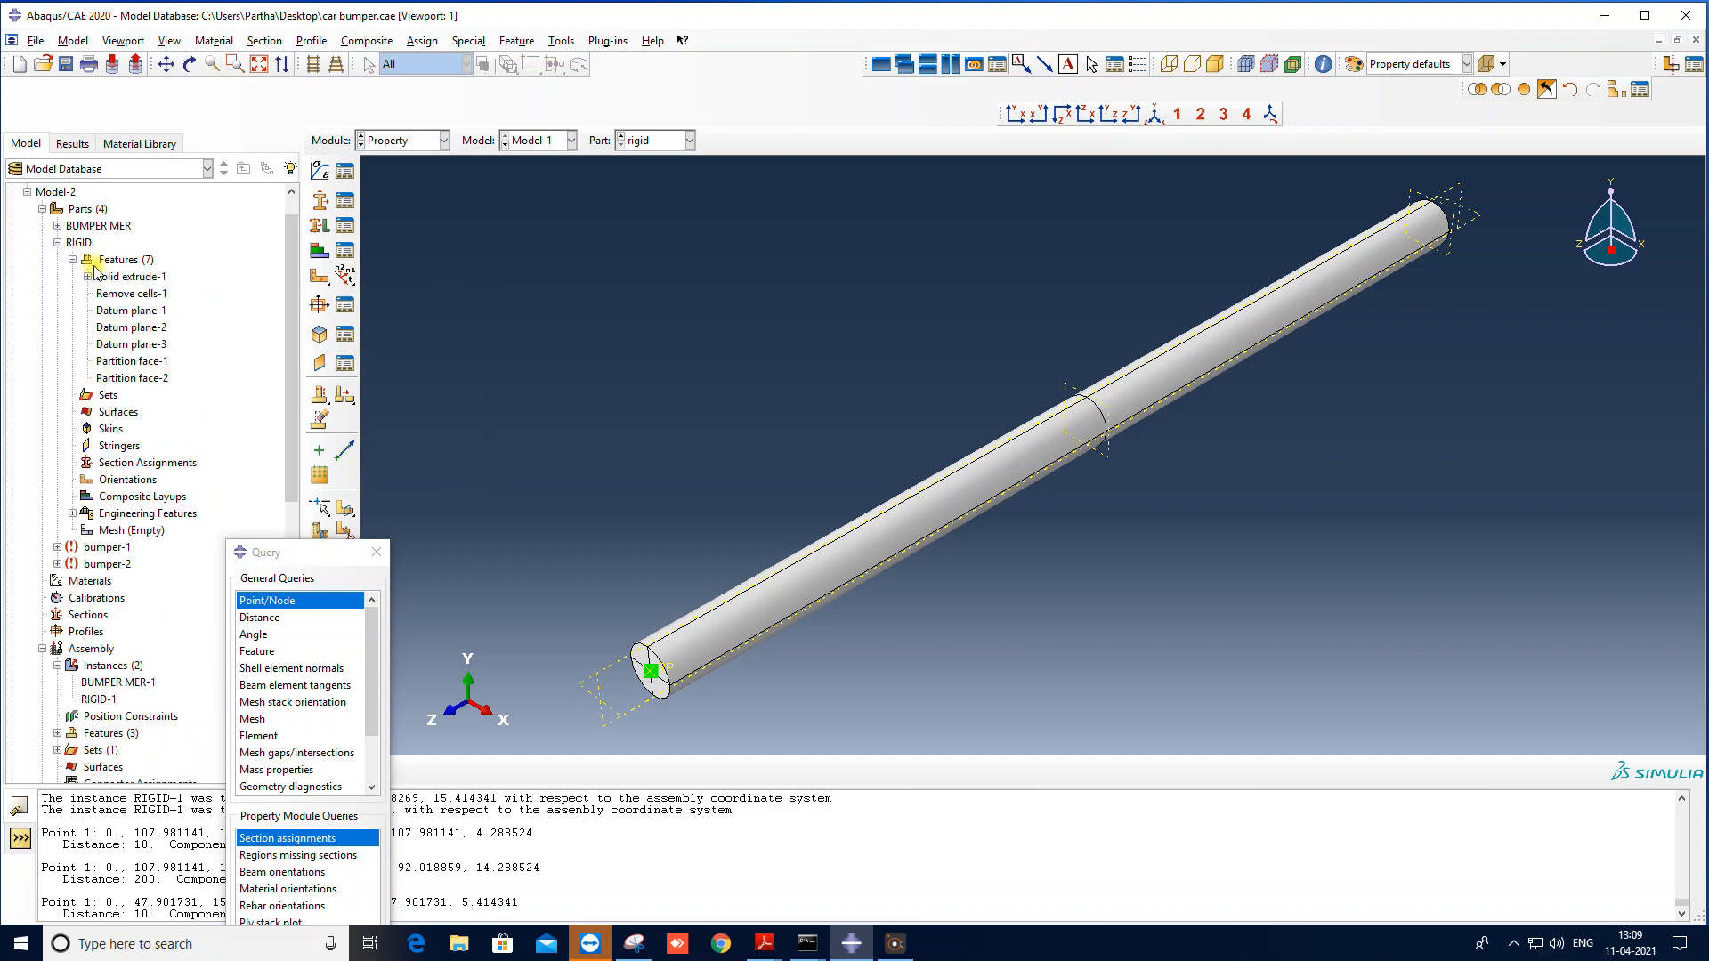
click(70, 260)
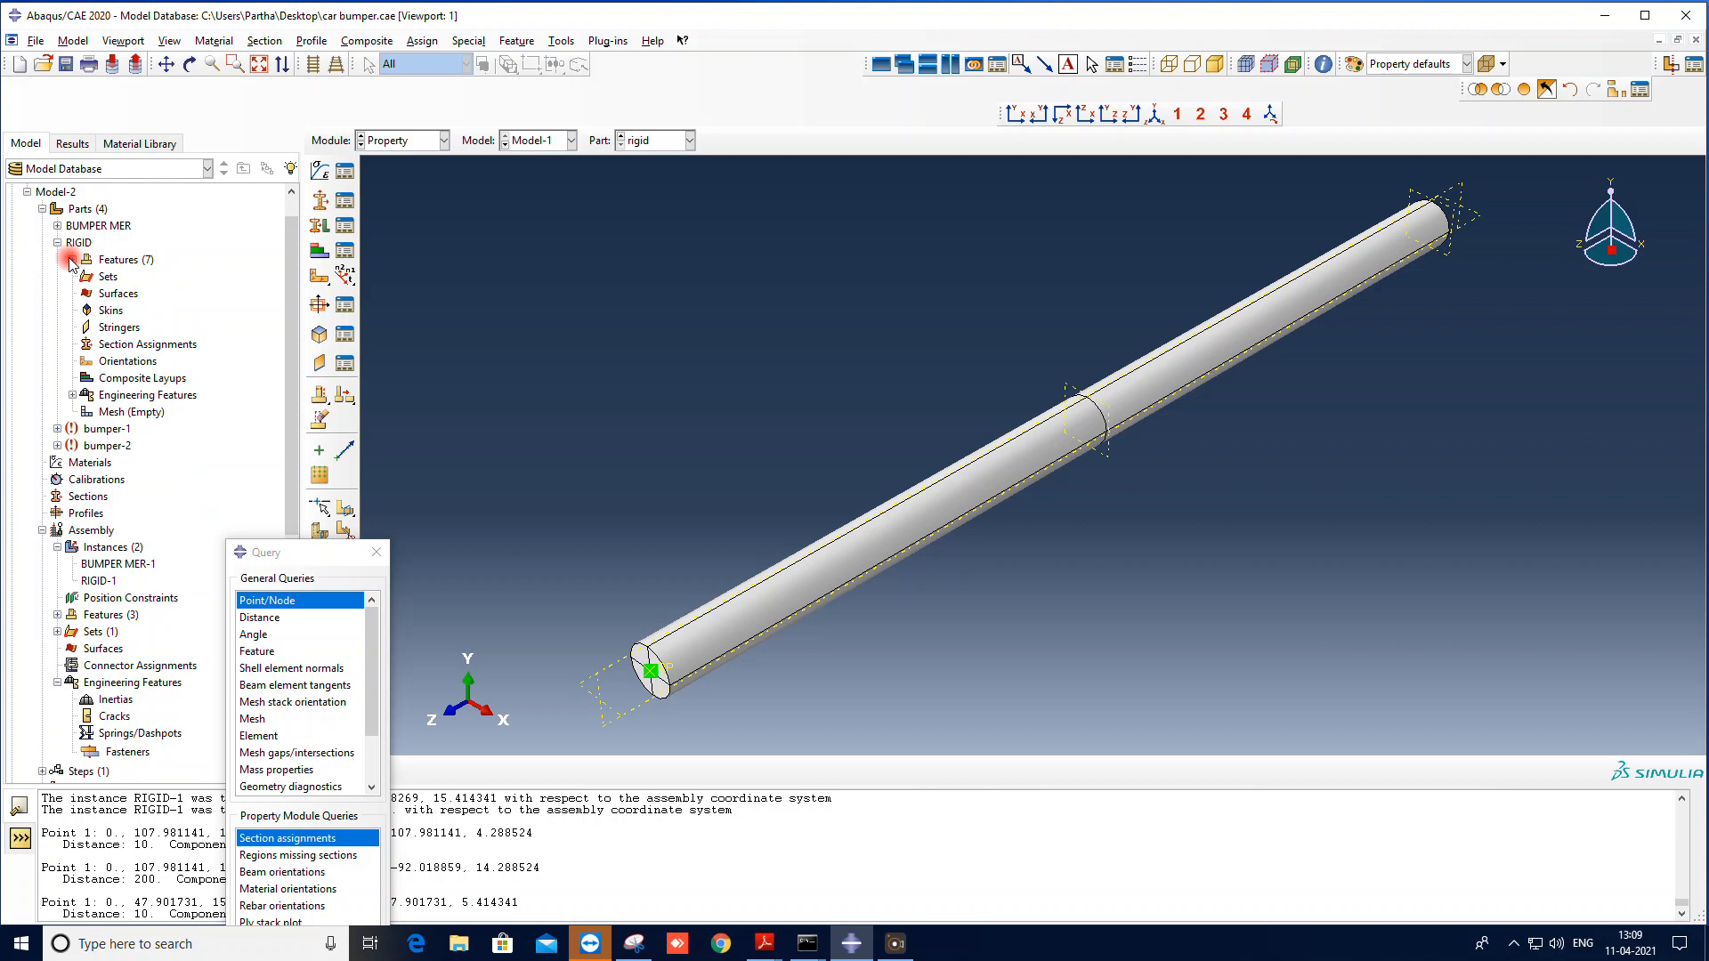
click(71, 395)
double_click(130, 412)
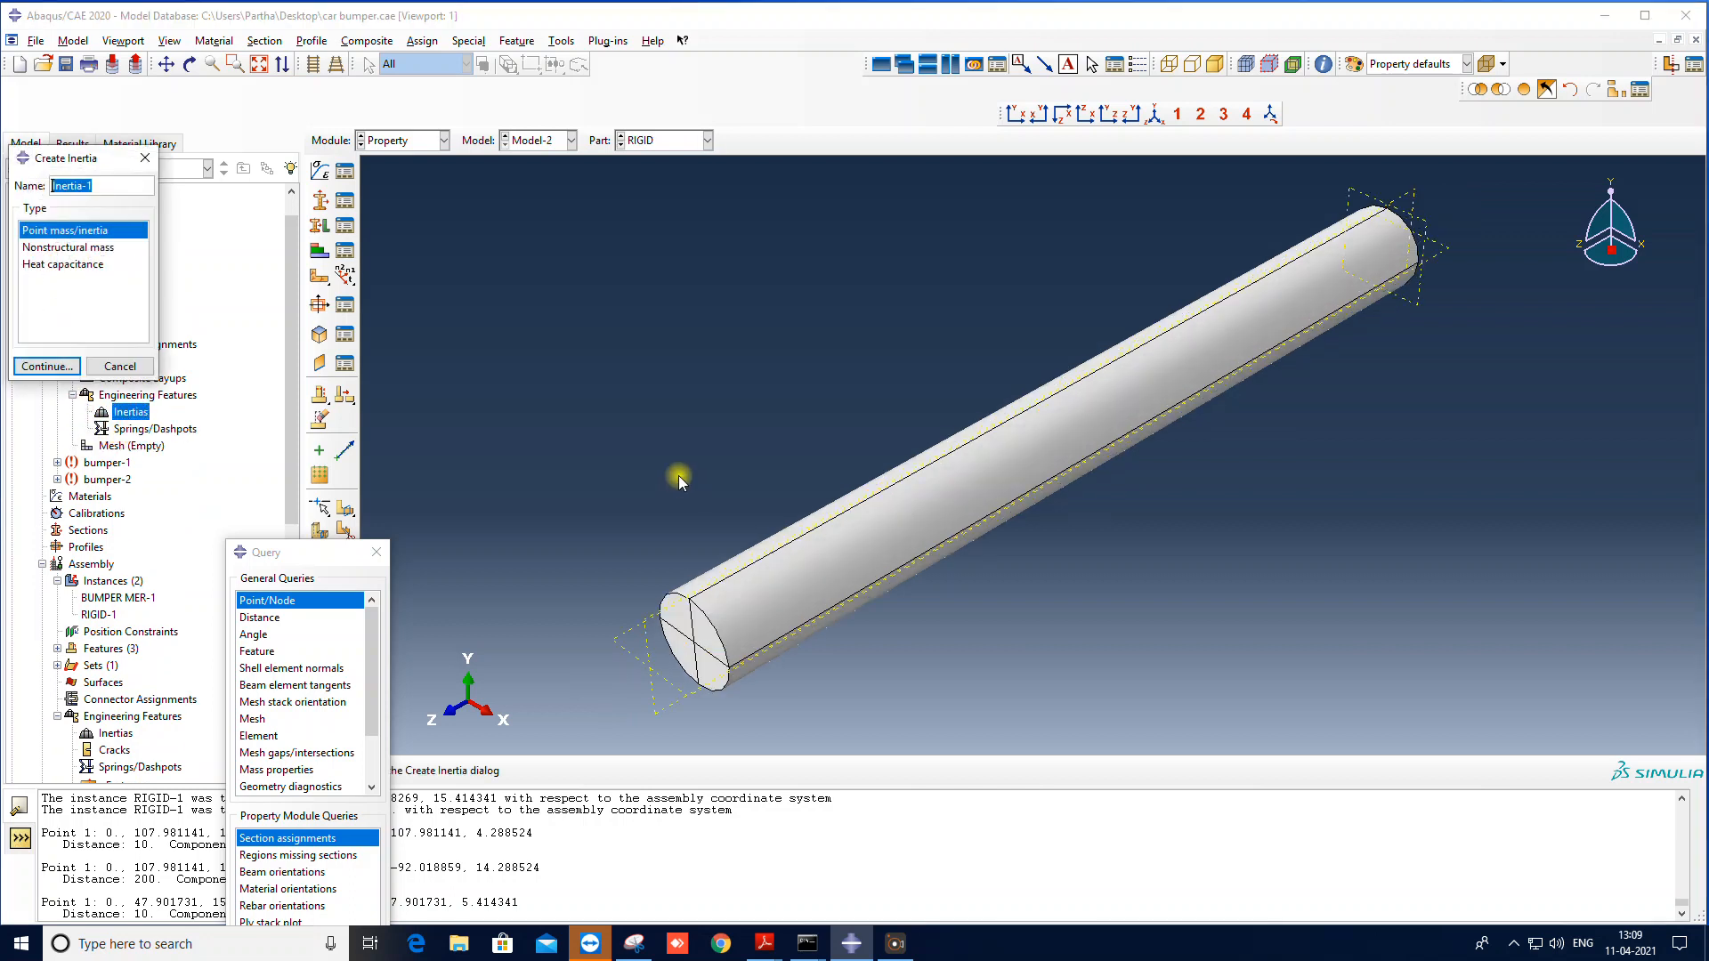
click(119, 366)
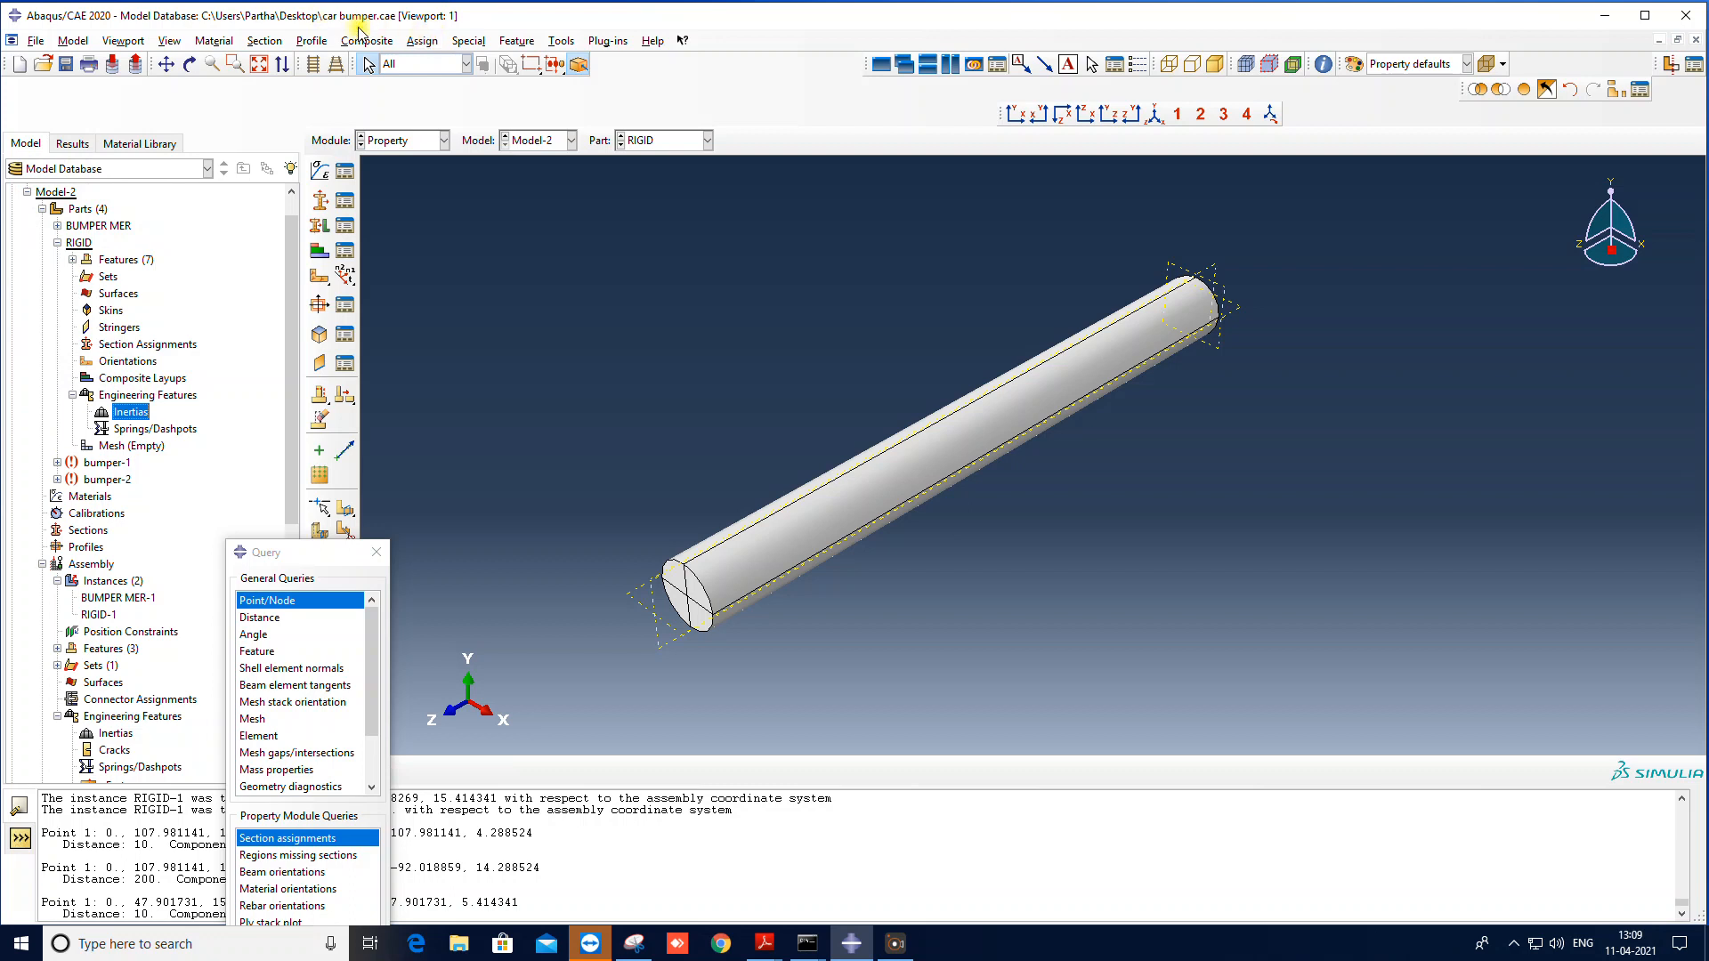
click(562, 41)
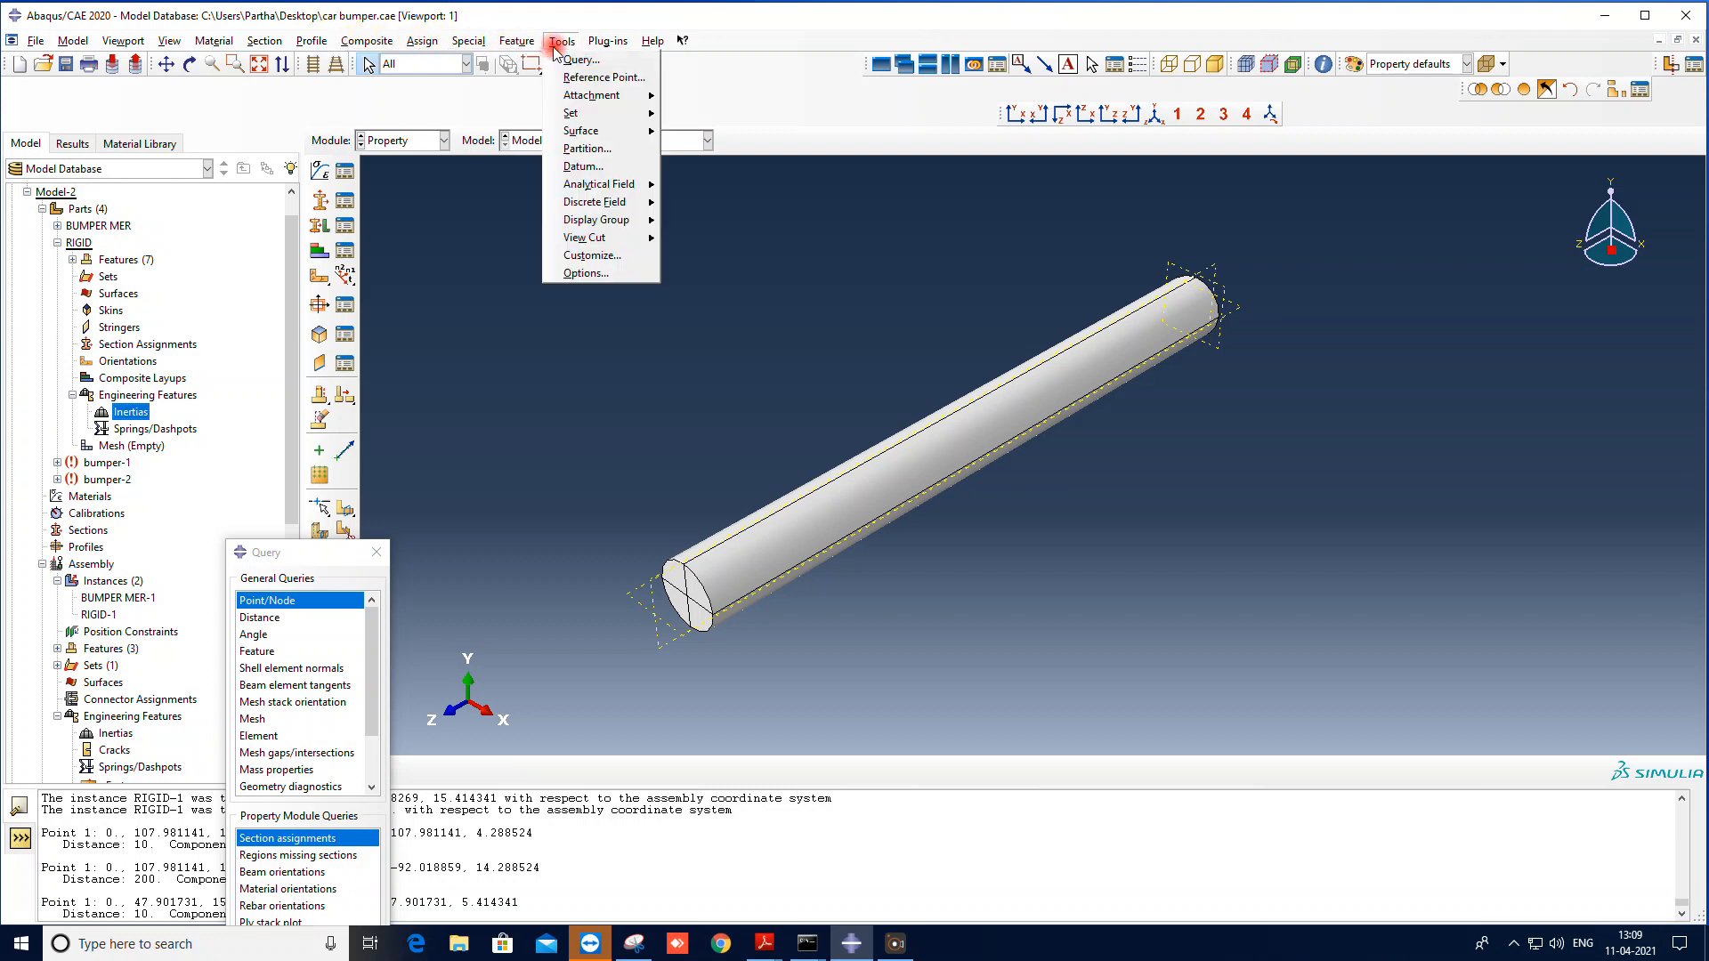
click(604, 77)
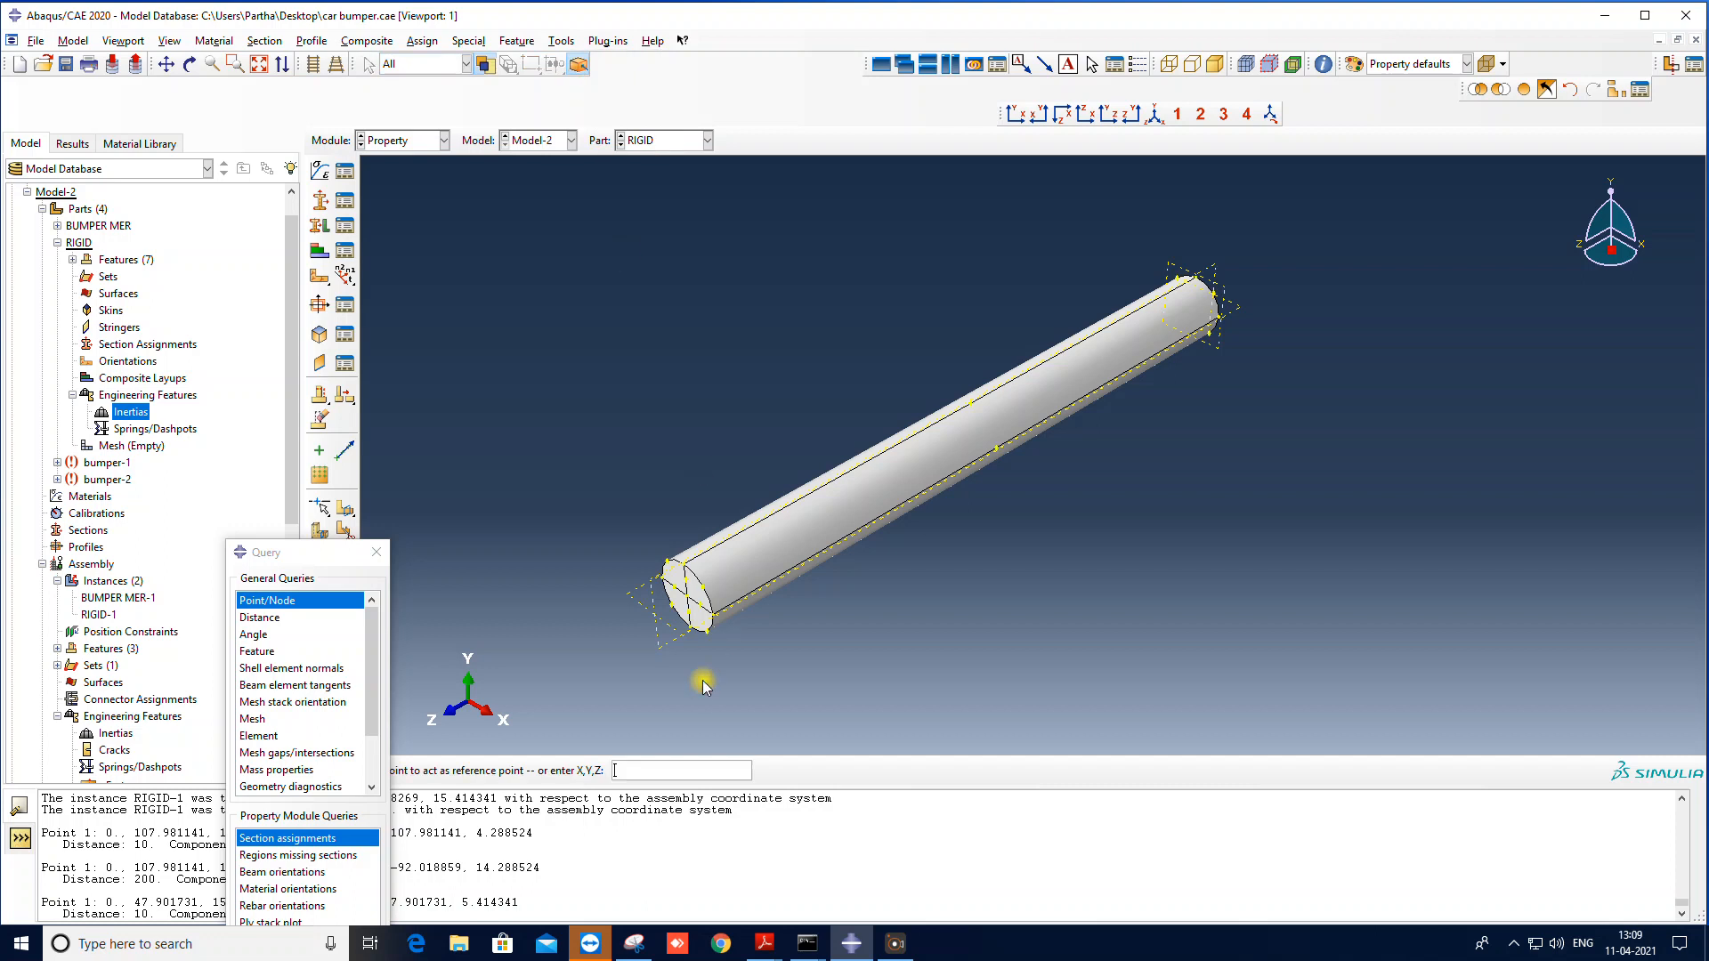
click(689, 599)
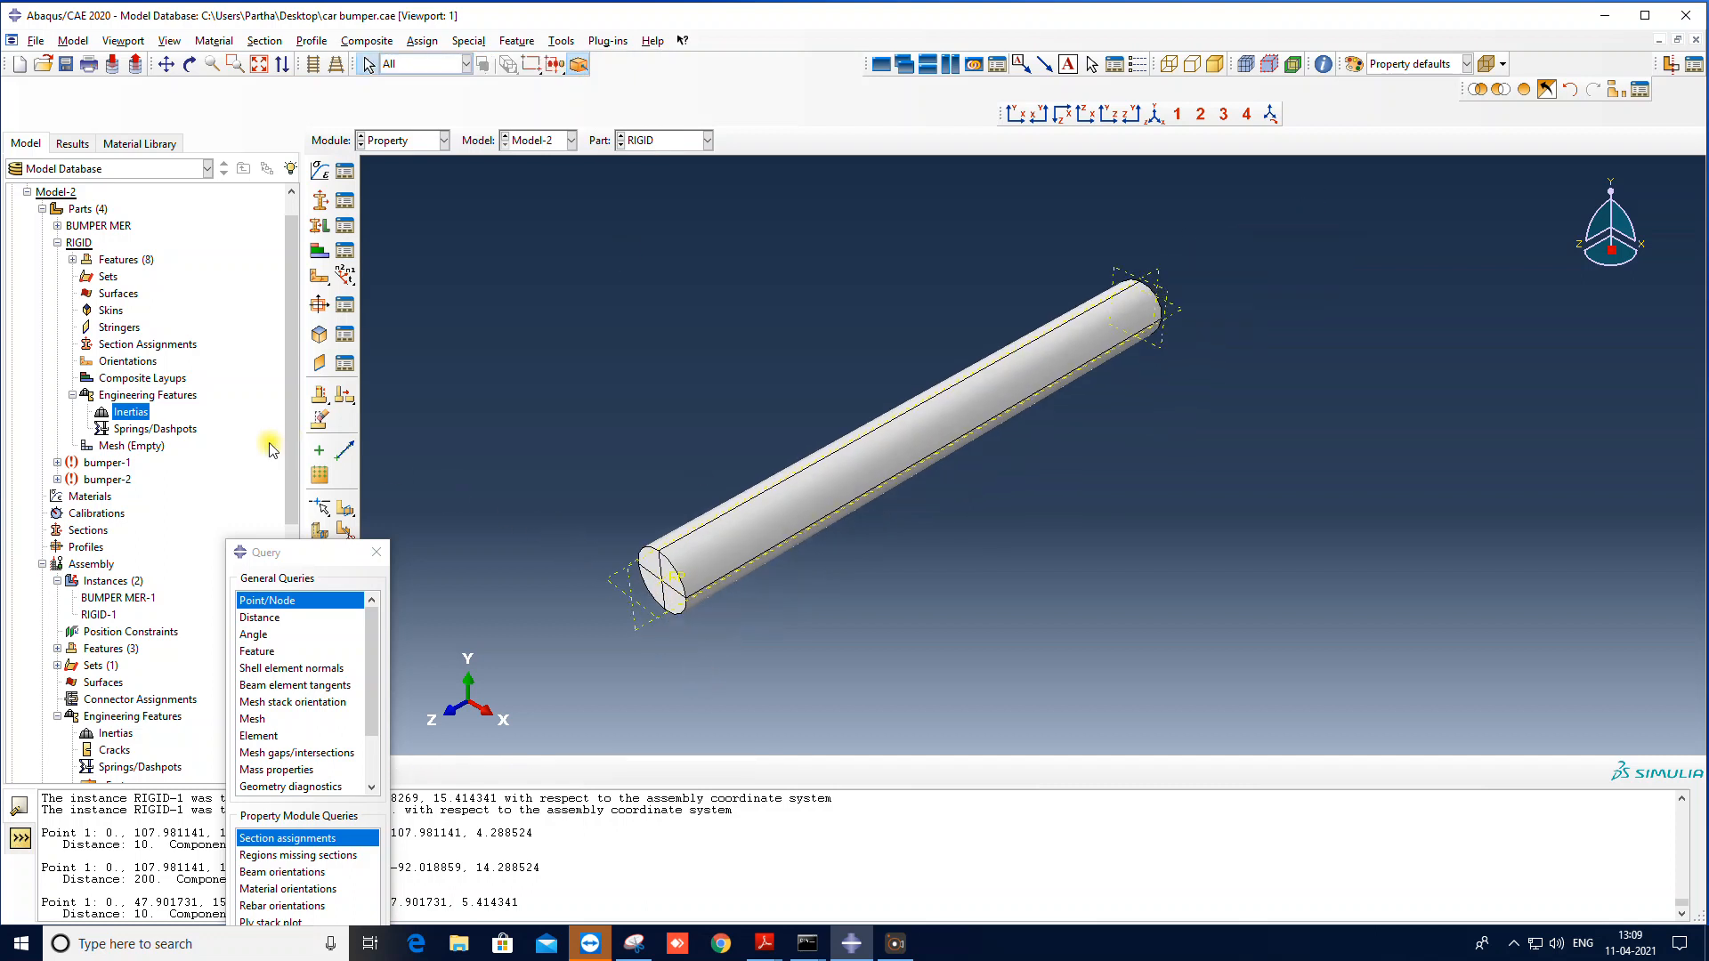
Step: Create a point mass/inertia on the RIGID part's reference point with an isotropic mass of 0.0134
double_click(130, 412)
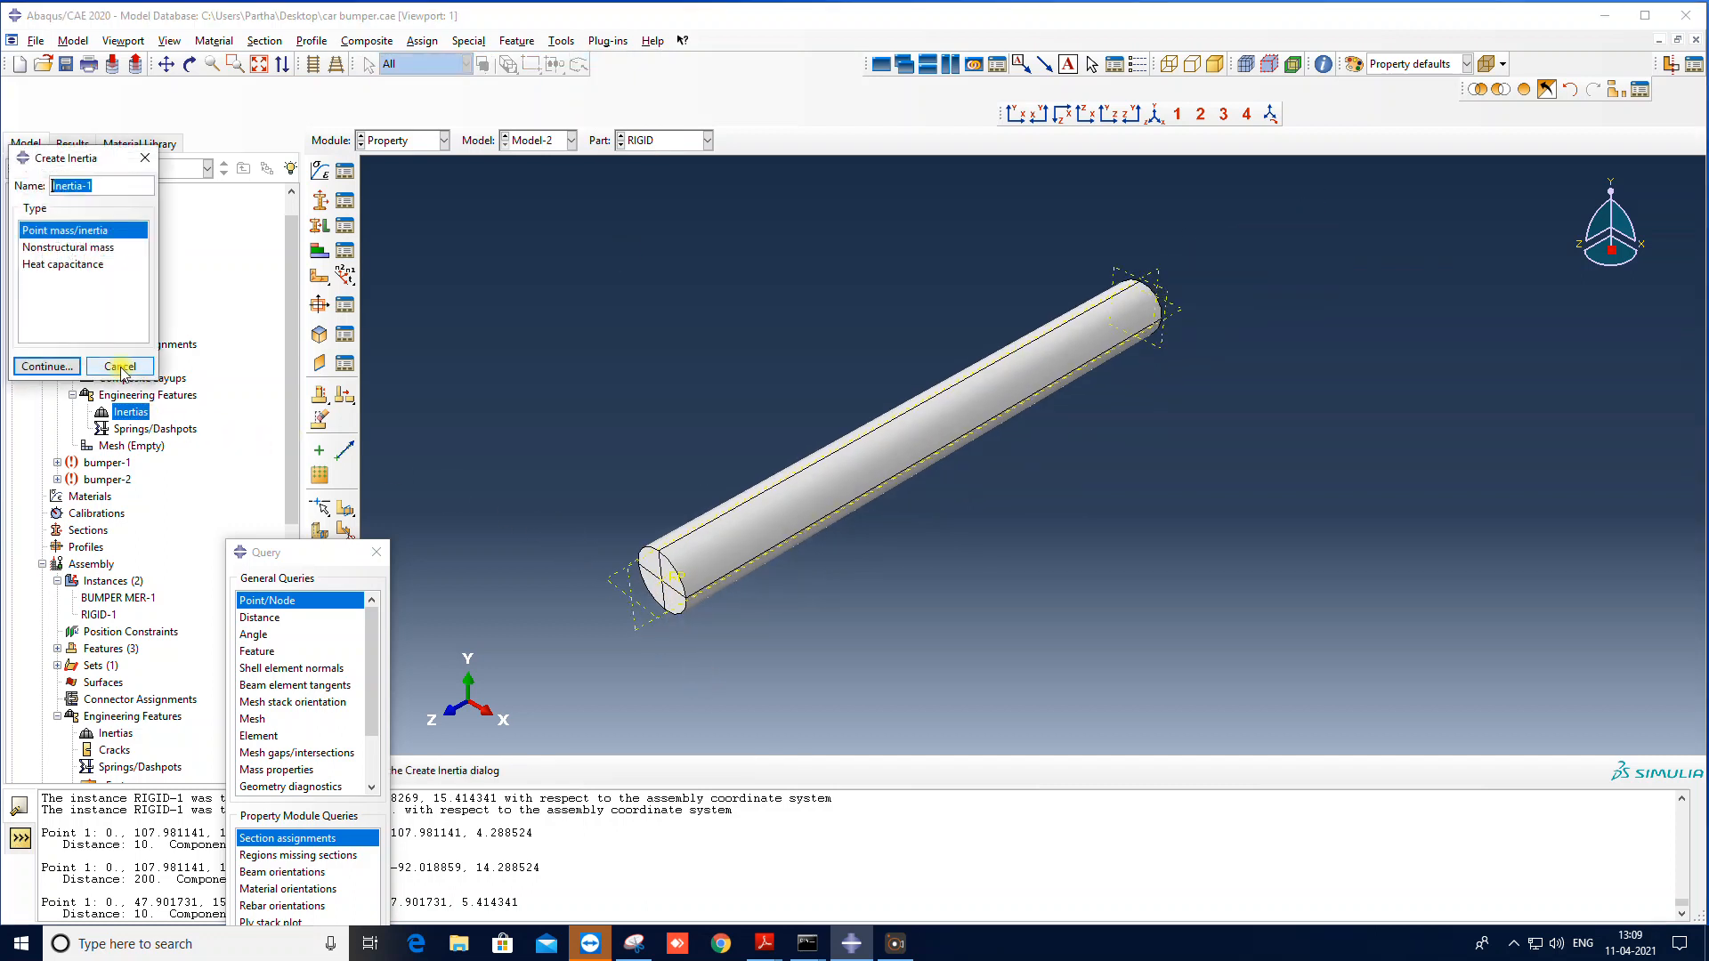
click(41, 360)
click(676, 585)
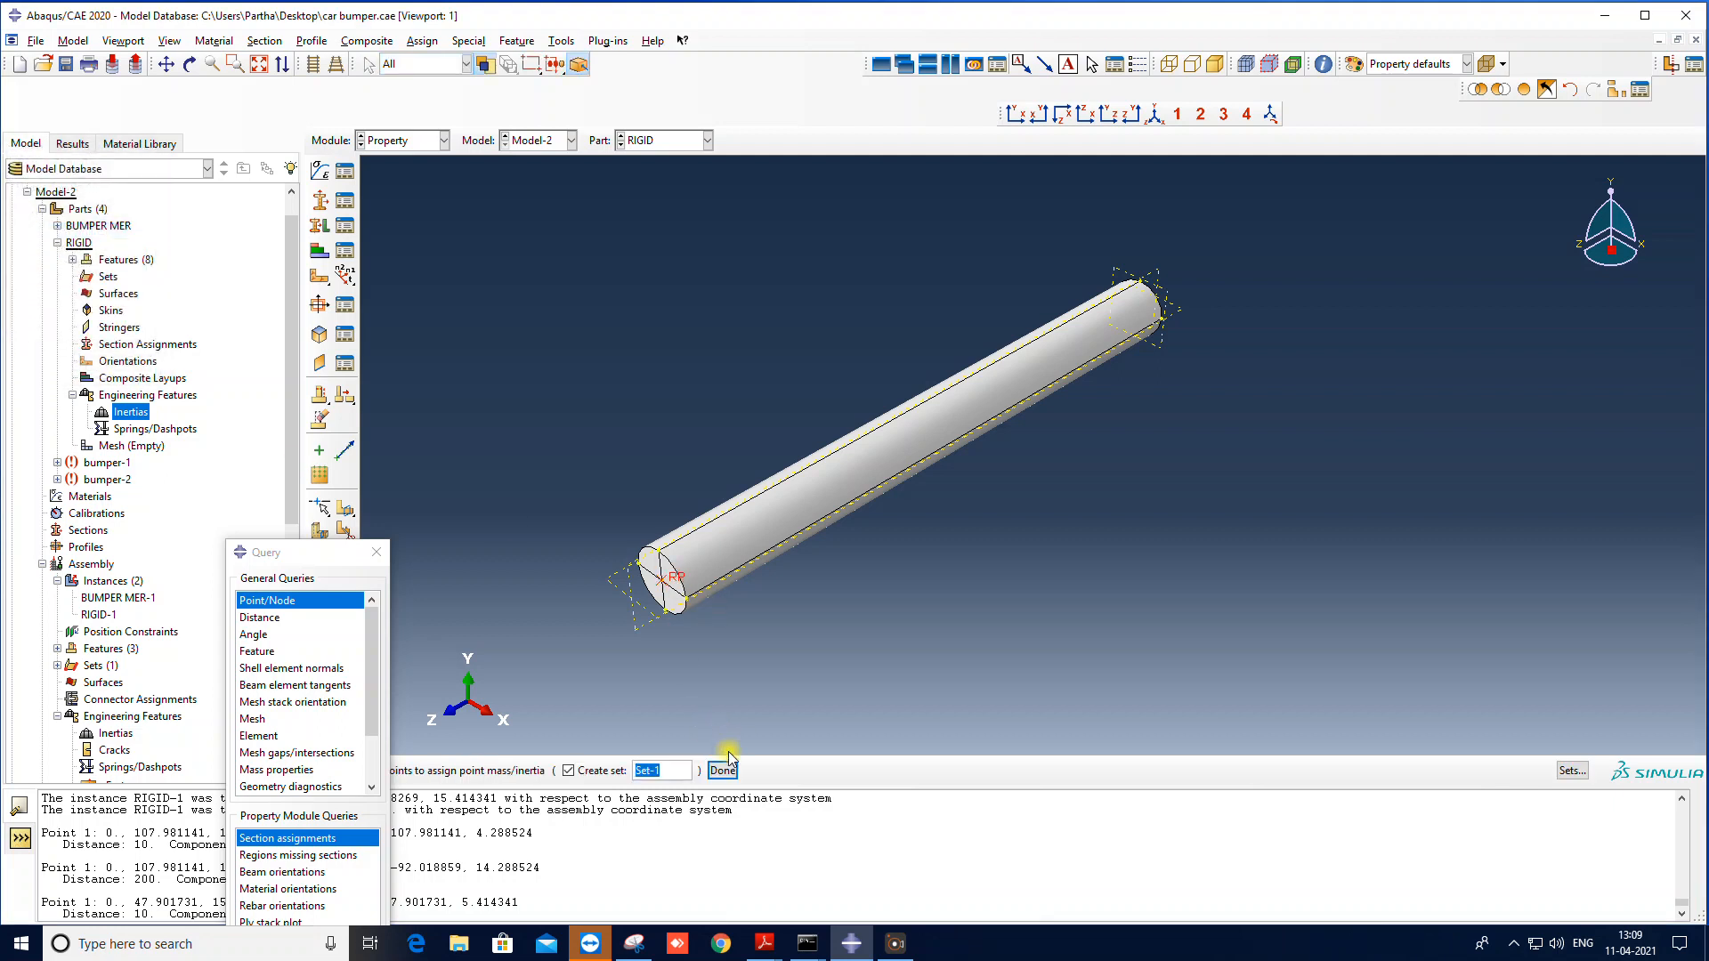
click(723, 770)
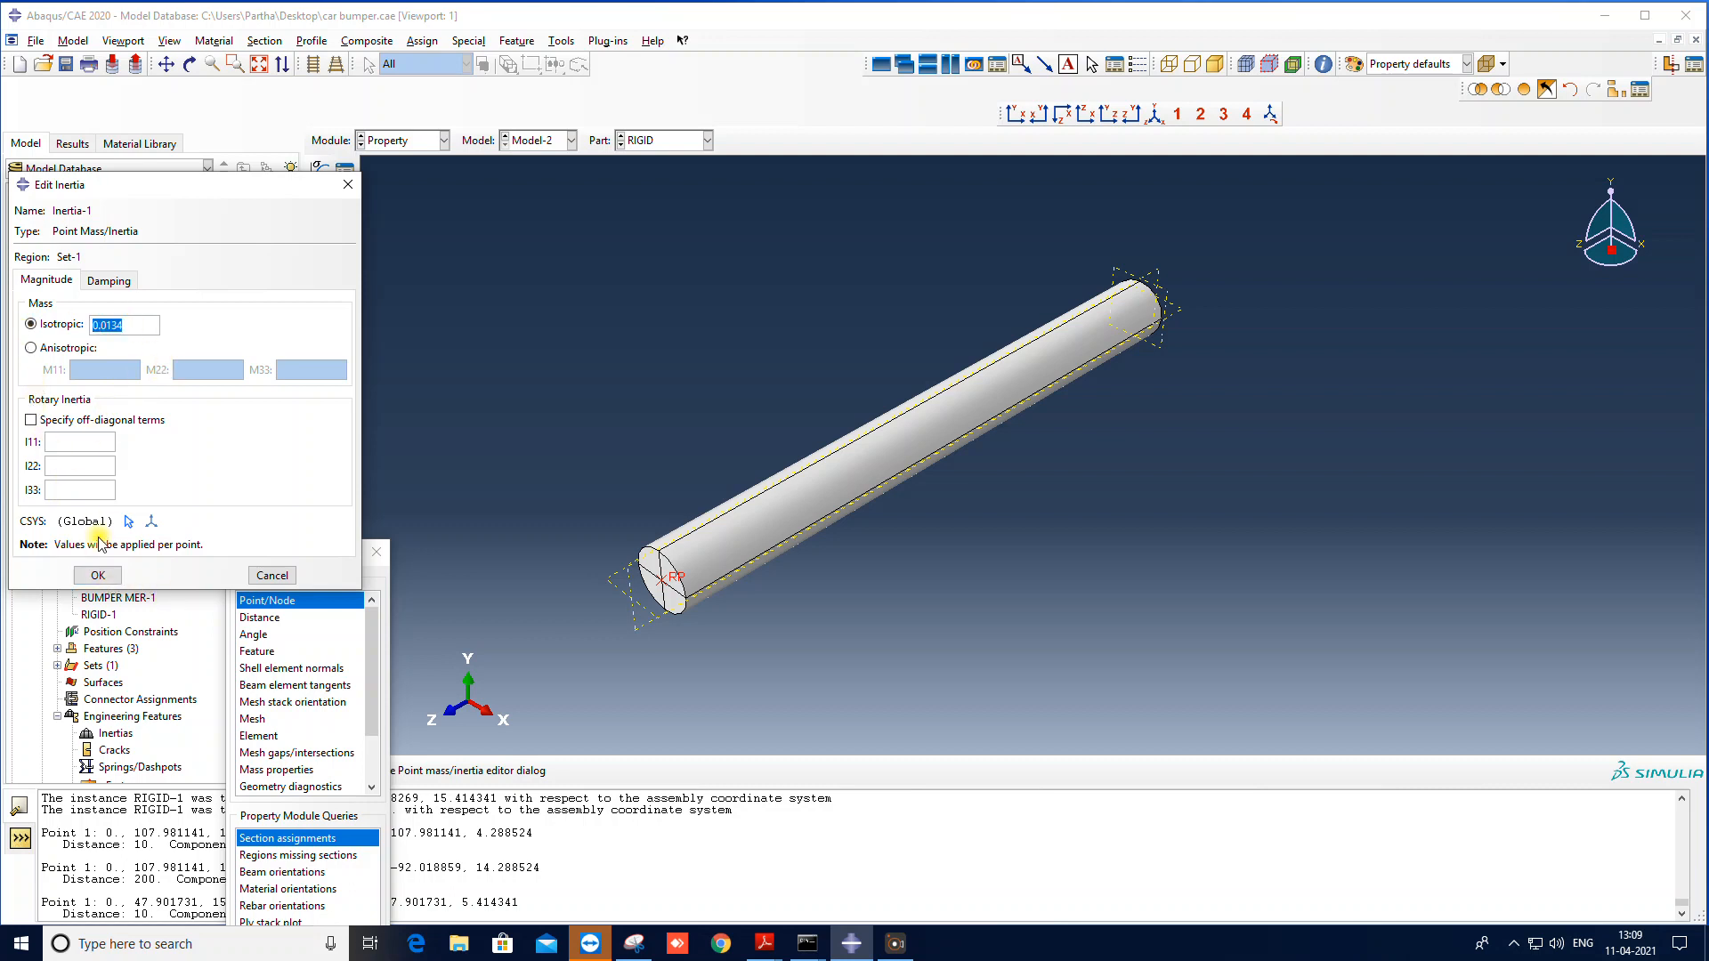
click(98, 575)
scroll(573, 405, up, 2)
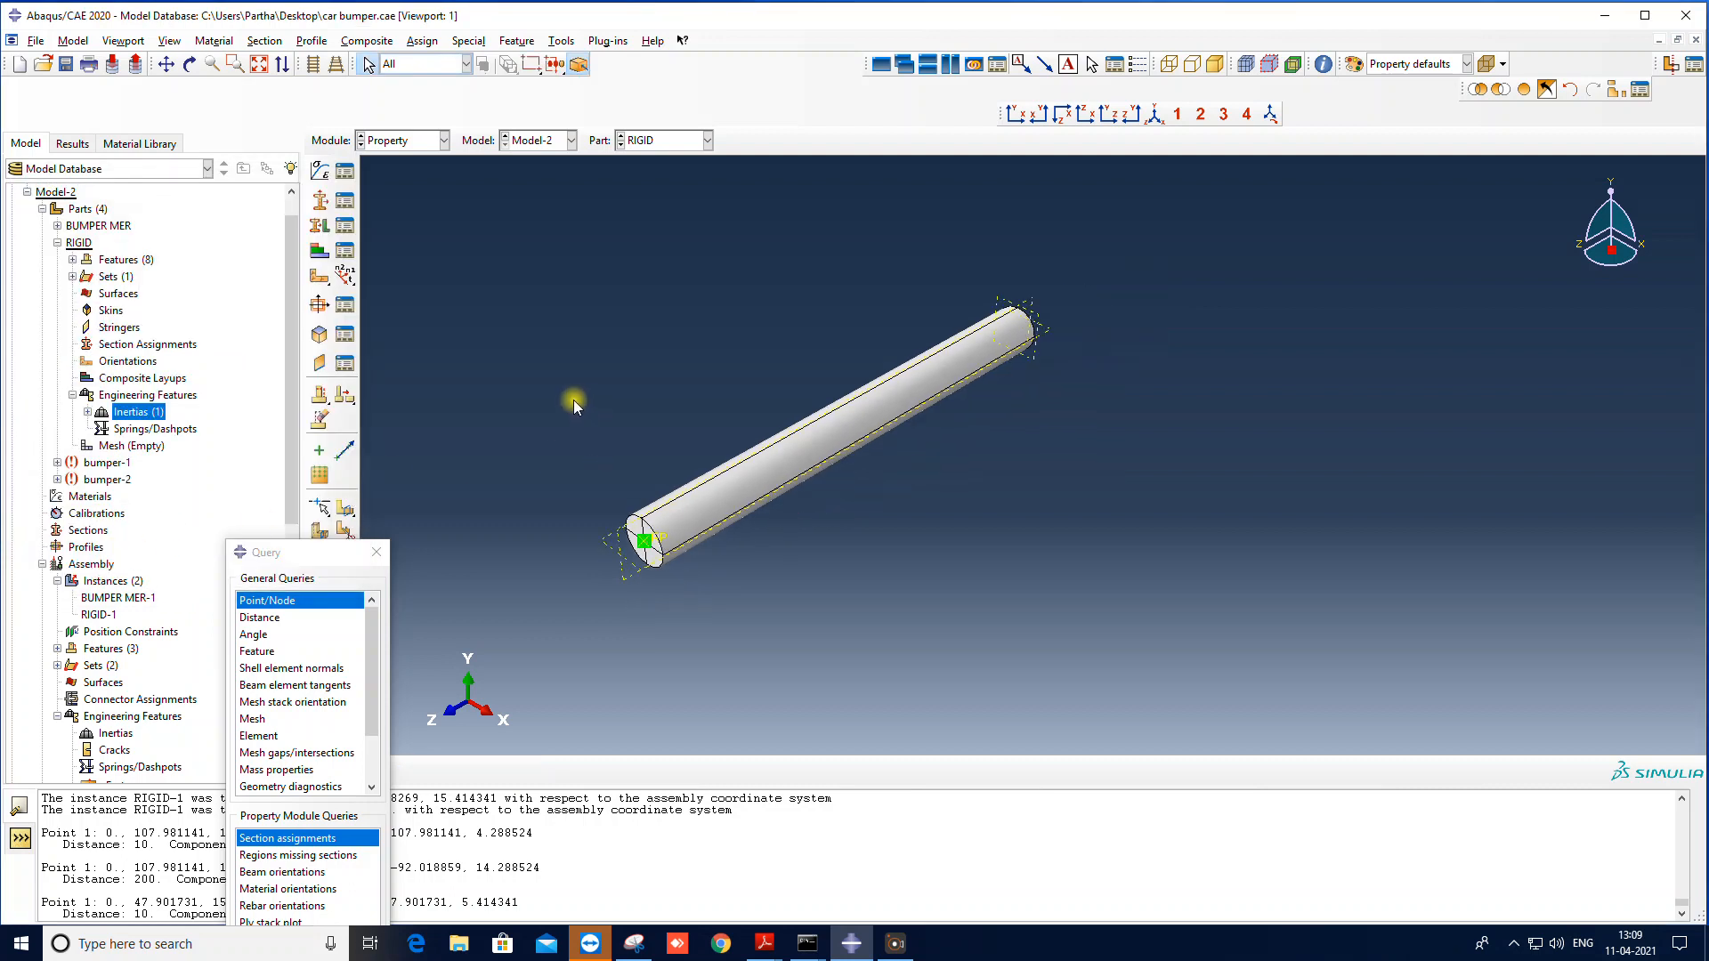
drag(332, 541, 289, 657)
click(412, 145)
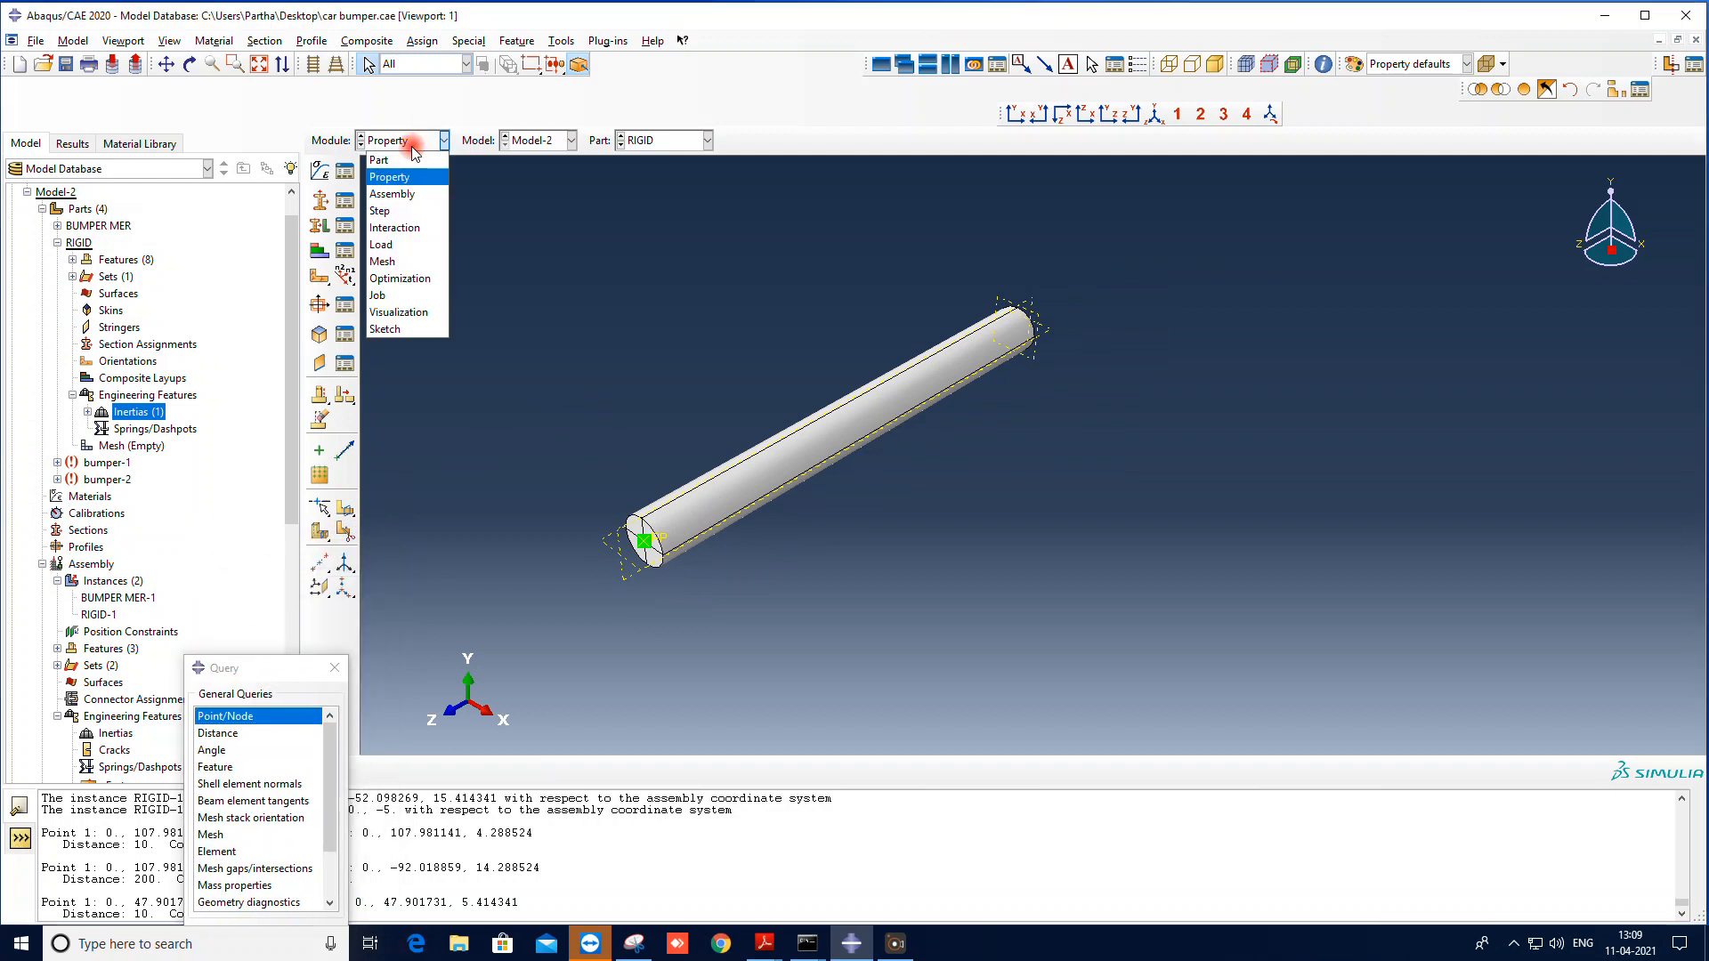
click(410, 144)
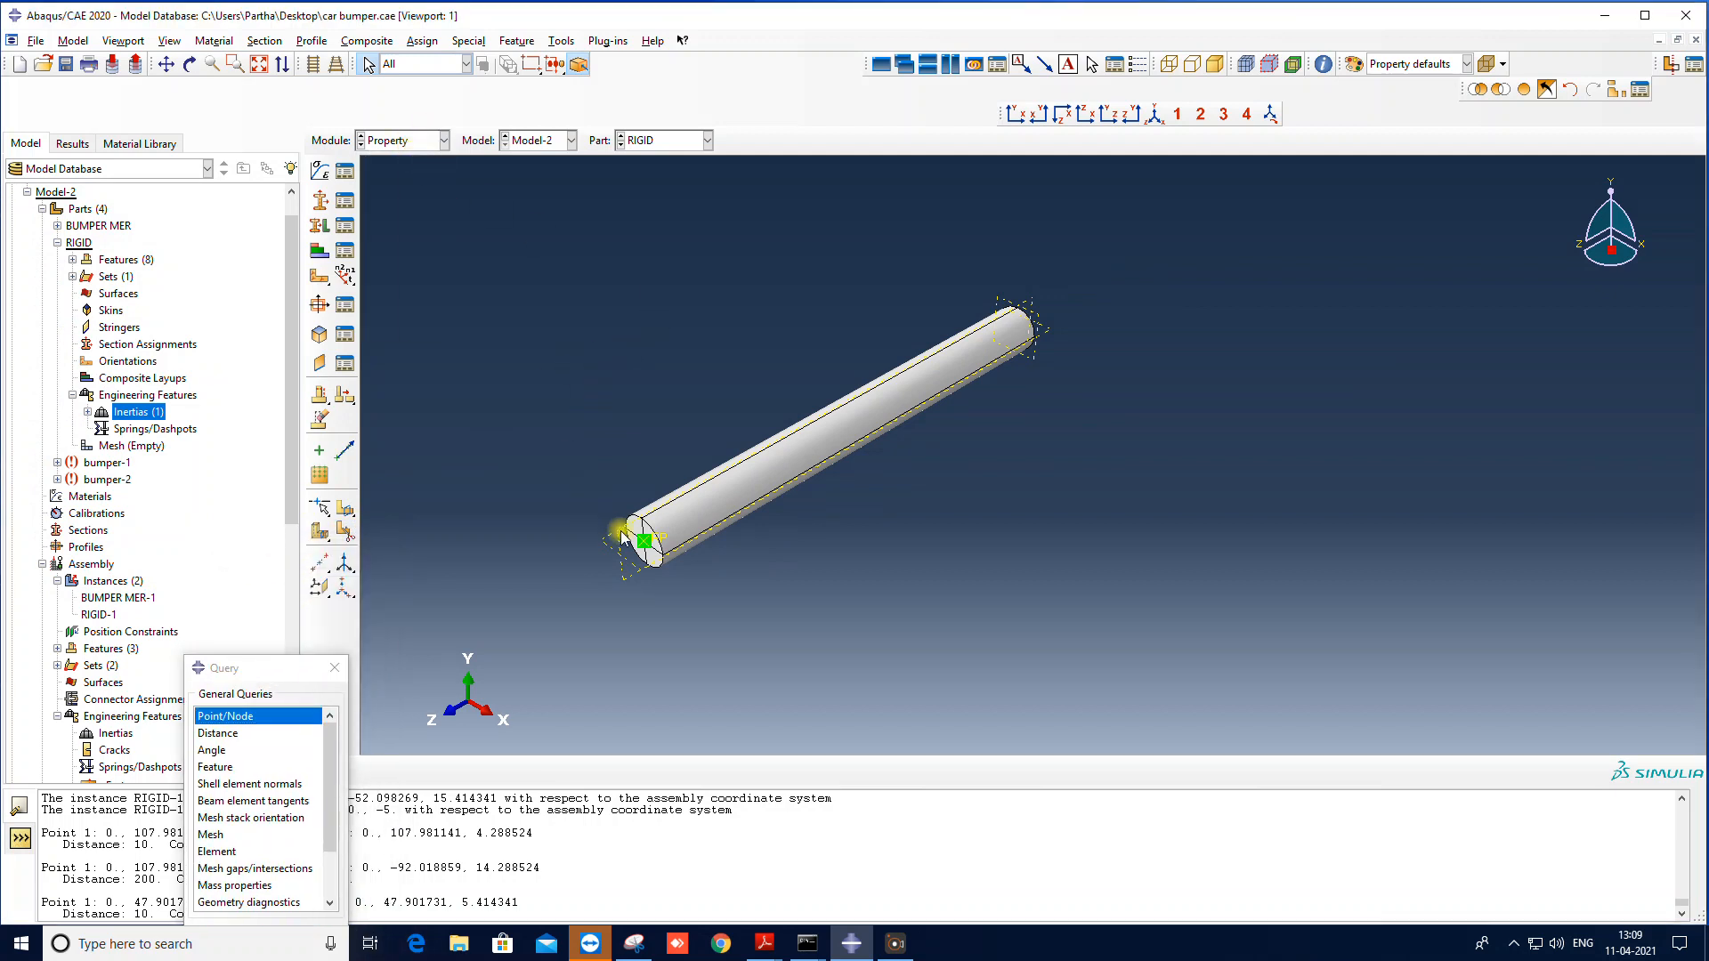
click(58, 243)
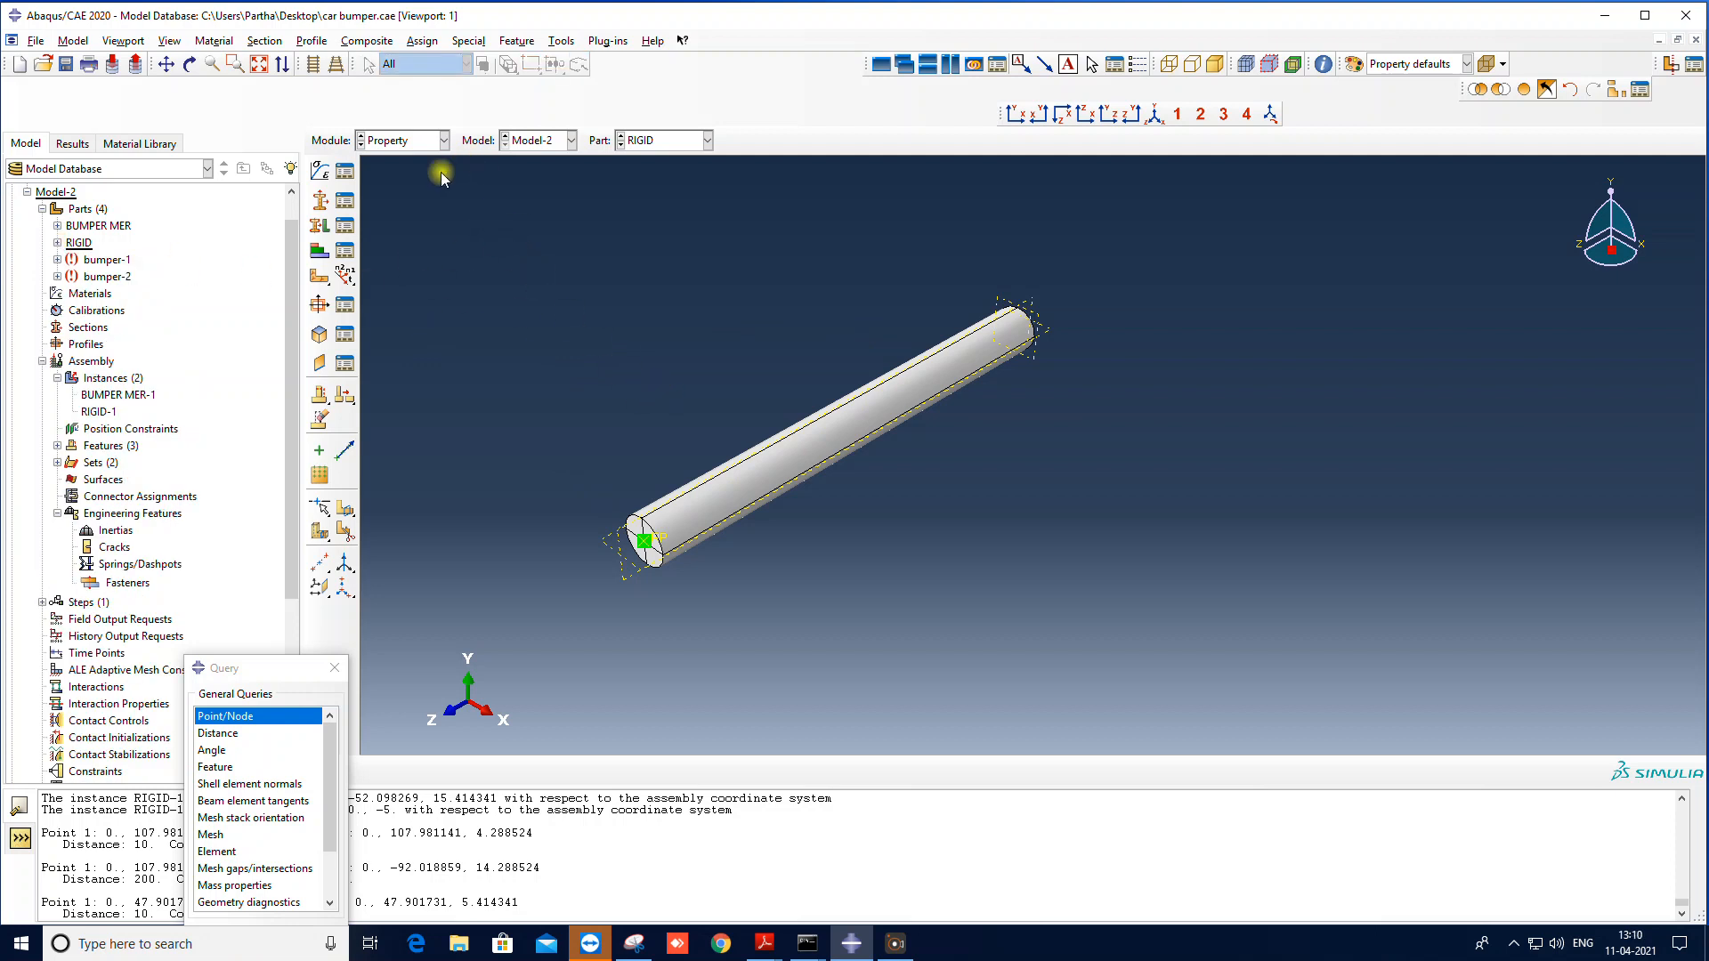
click(423, 142)
click(410, 178)
click(320, 170)
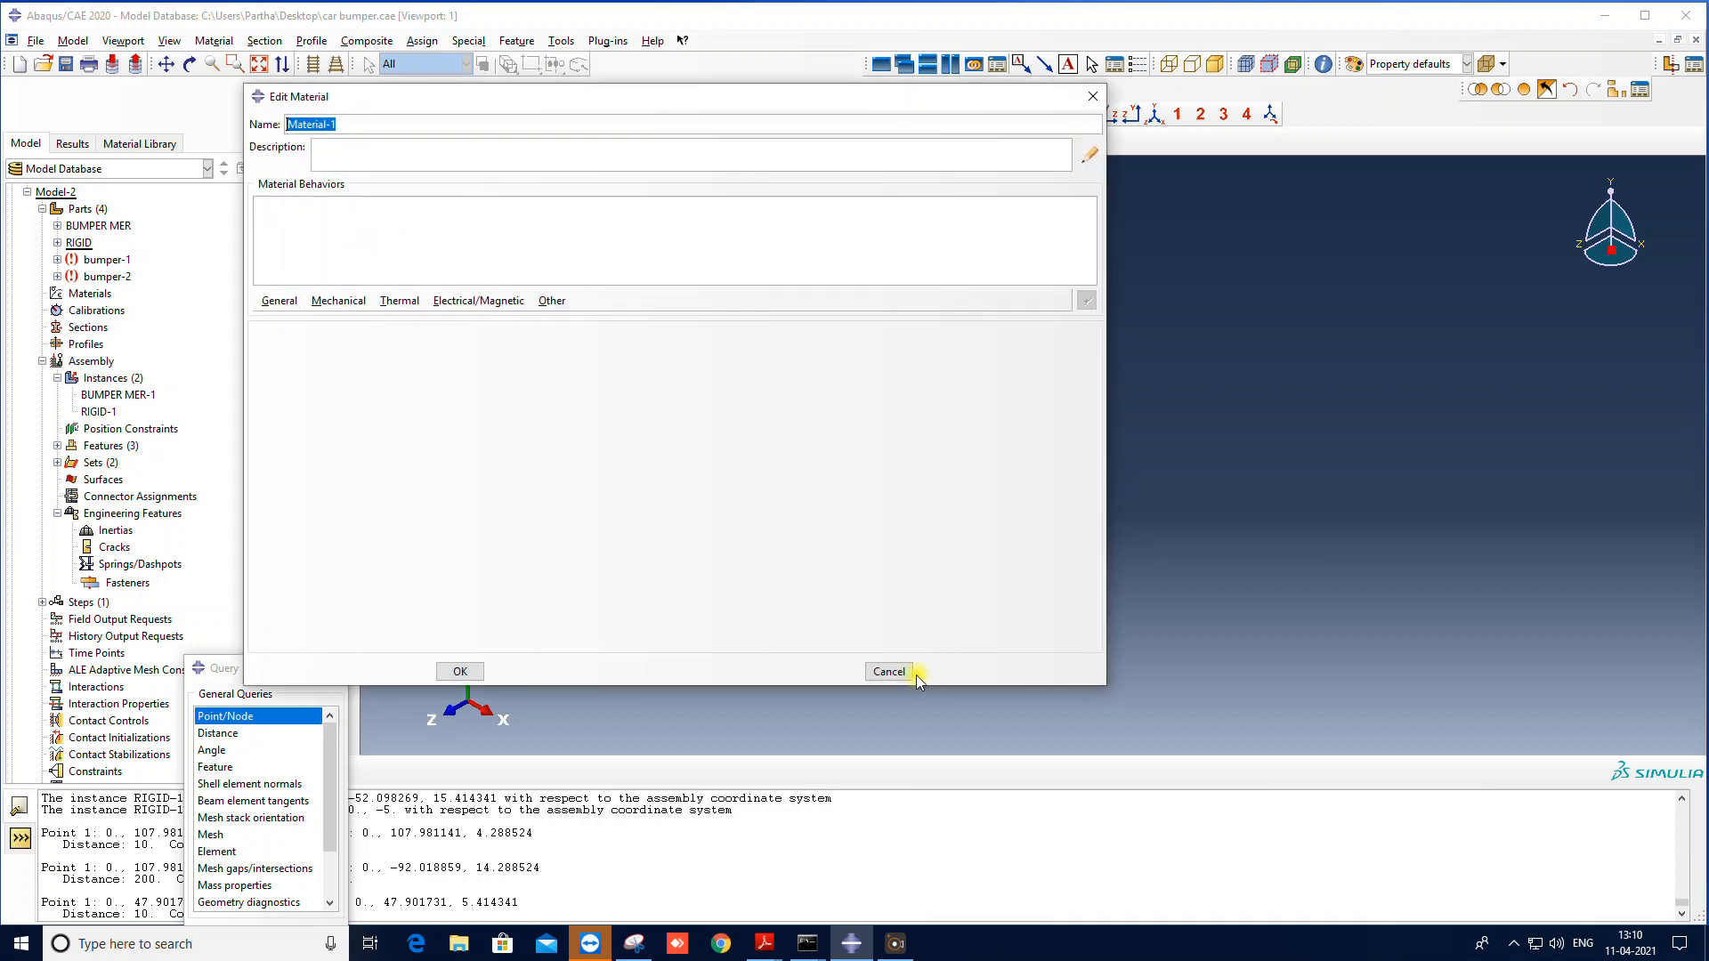
click(891, 672)
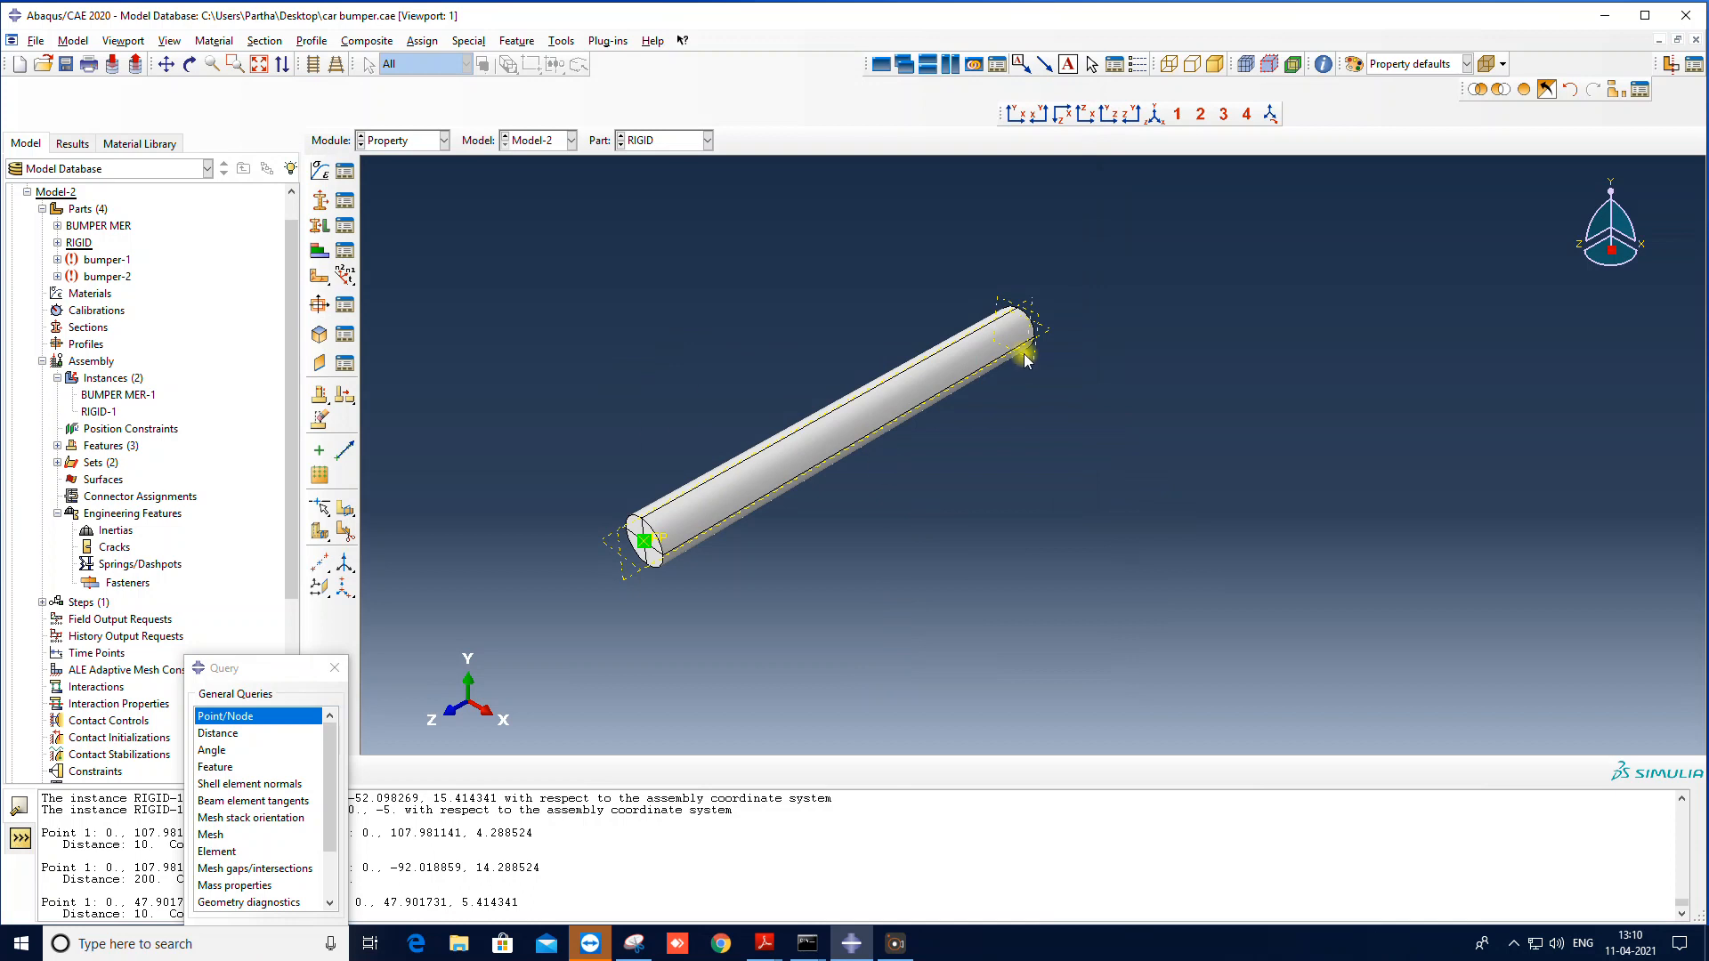
ctrl+alt+drag(1025, 358, 767, 405)
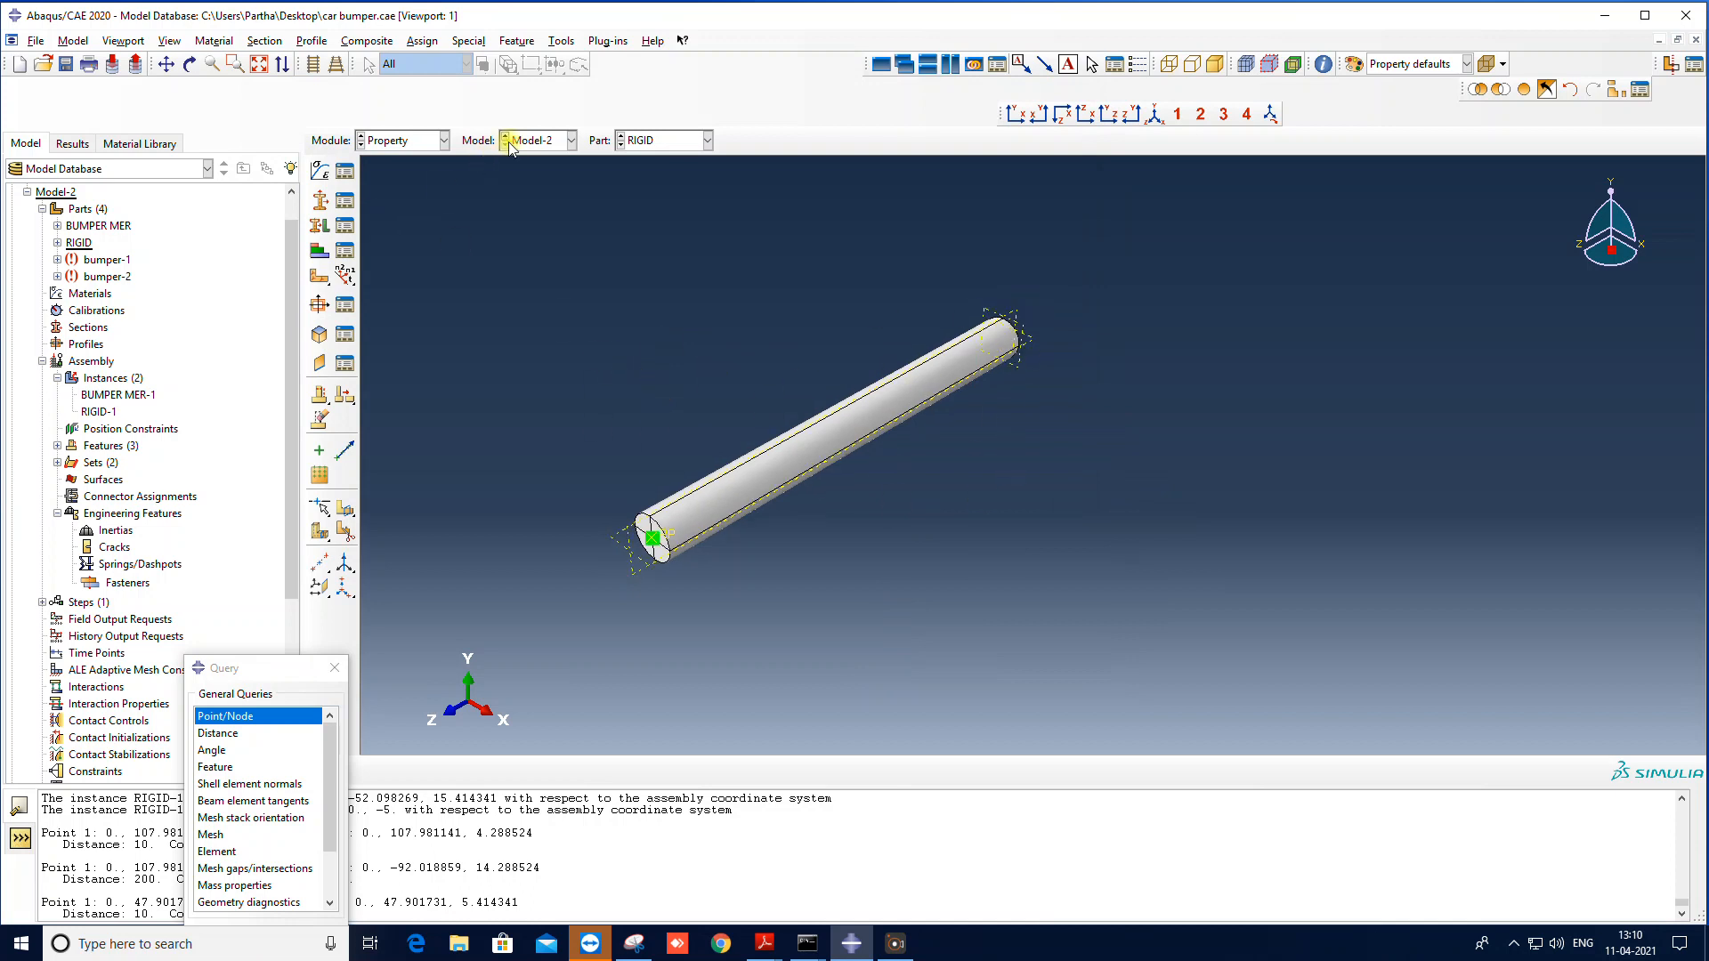
Step: Switch to the BUMPER MER part and check which materials are defined in Model-2
click(647, 141)
click(633, 169)
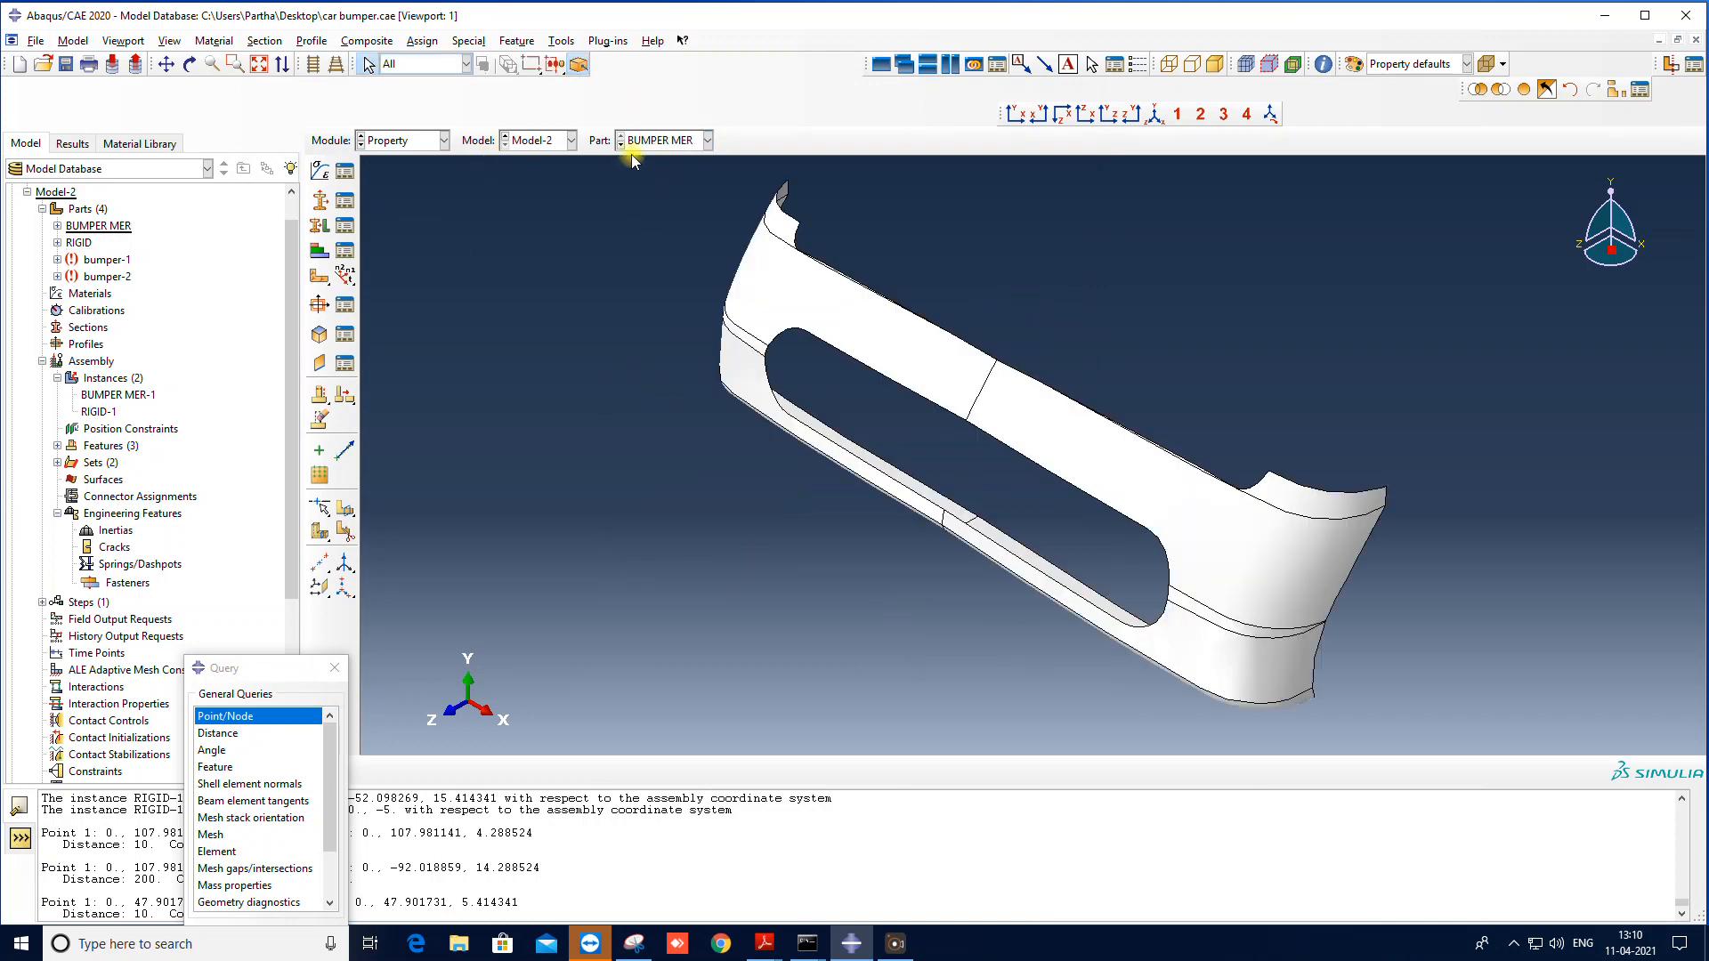
click(345, 171)
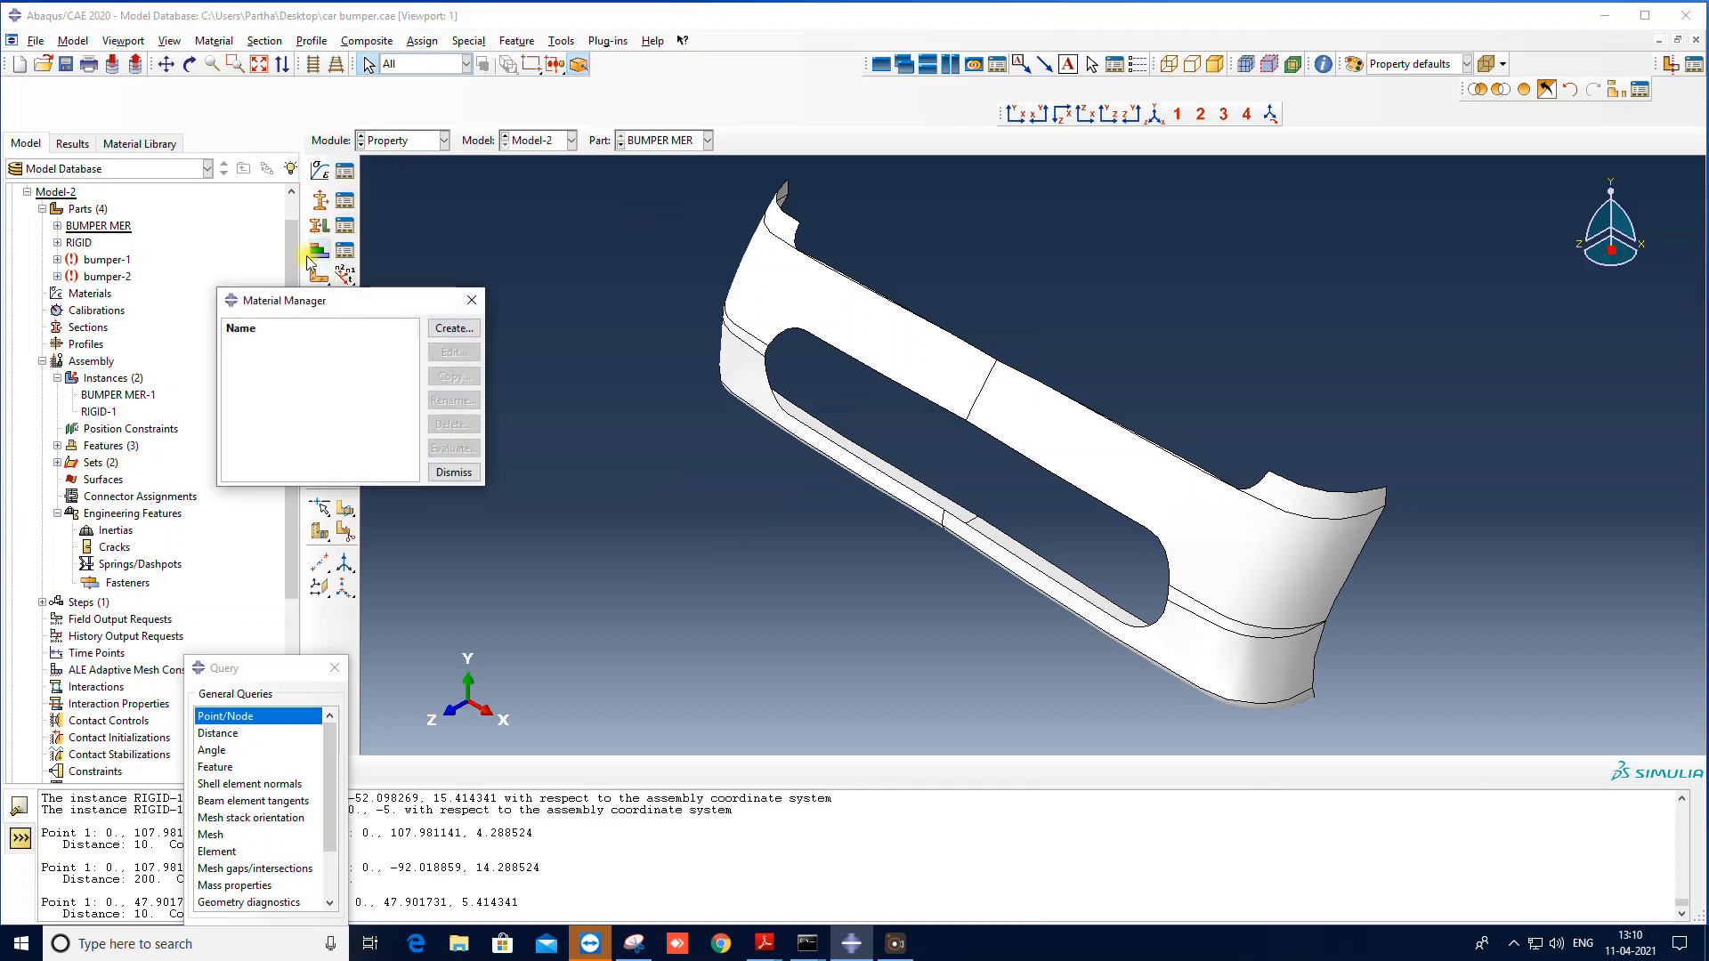
click(477, 297)
click(318, 171)
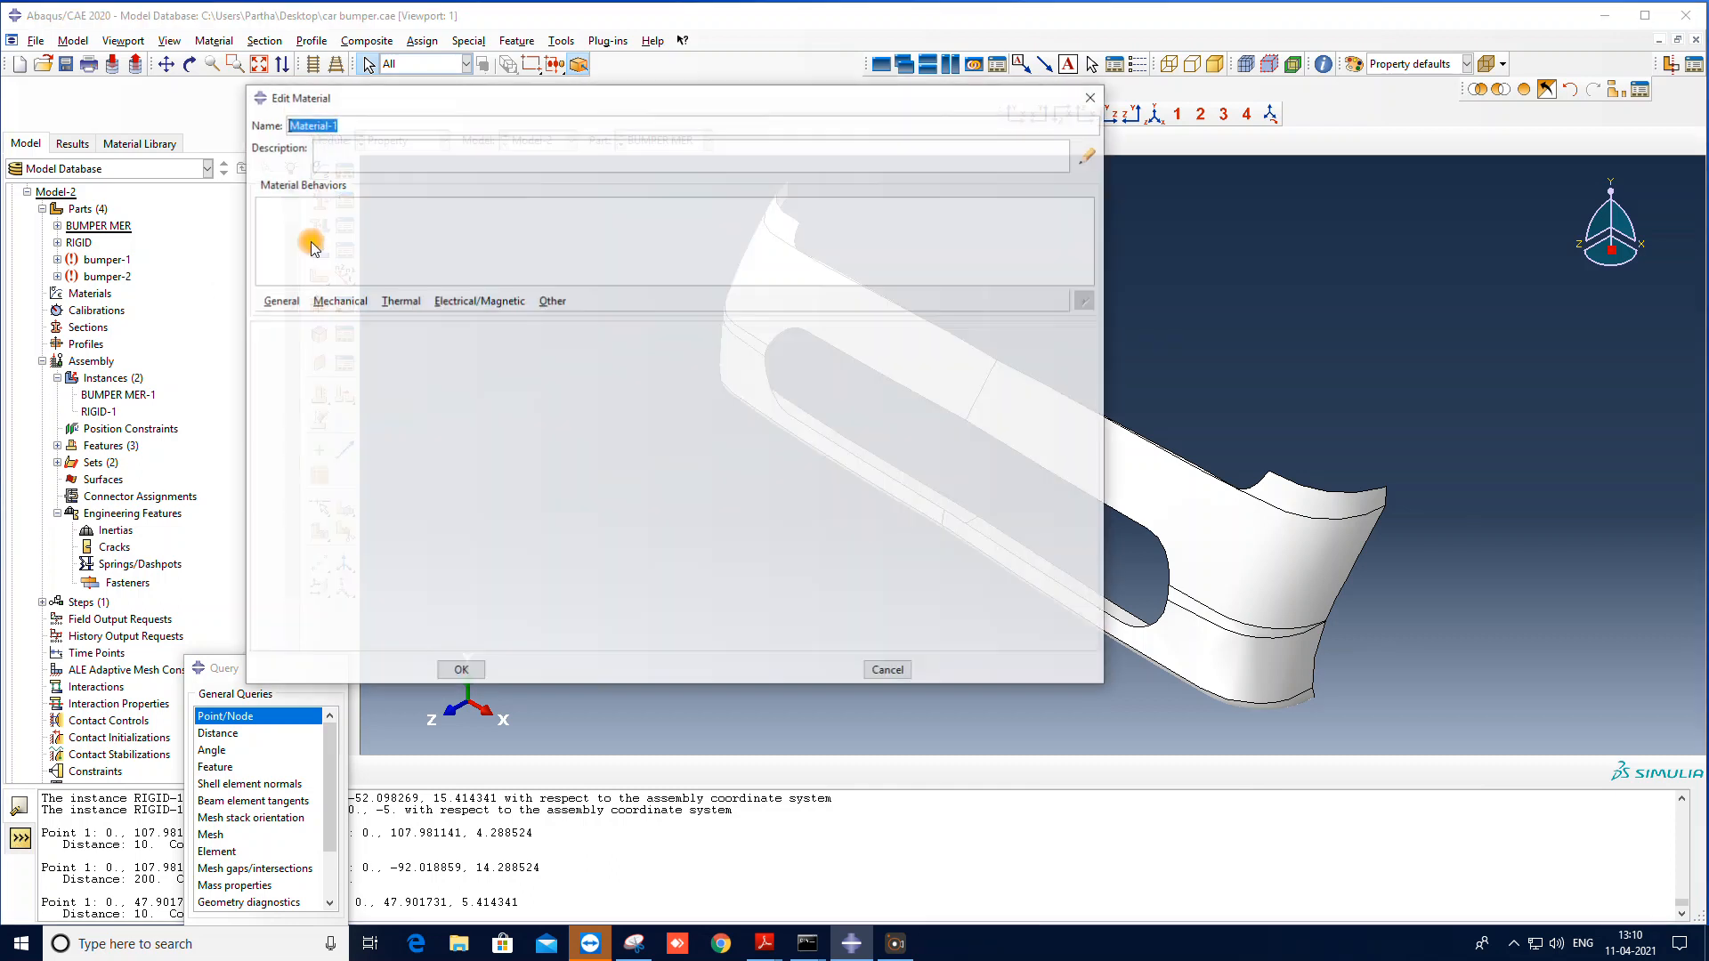
drag(228, 681, 213, 702)
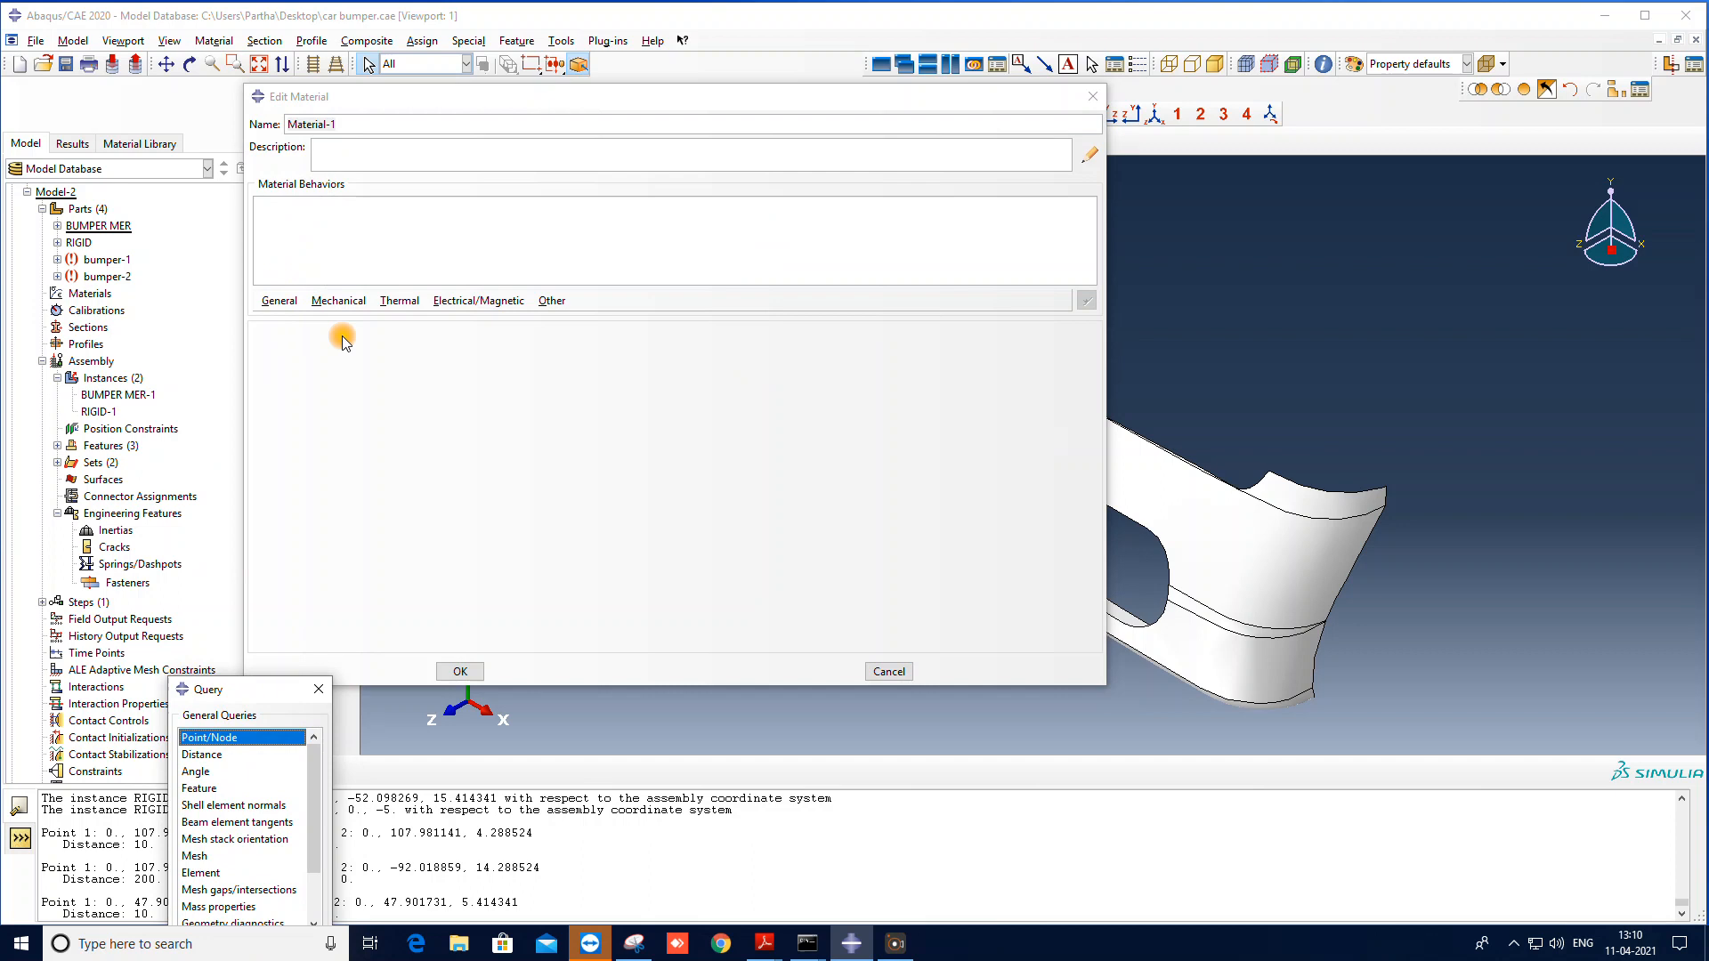
click(279, 300)
click(276, 321)
click(322, 475)
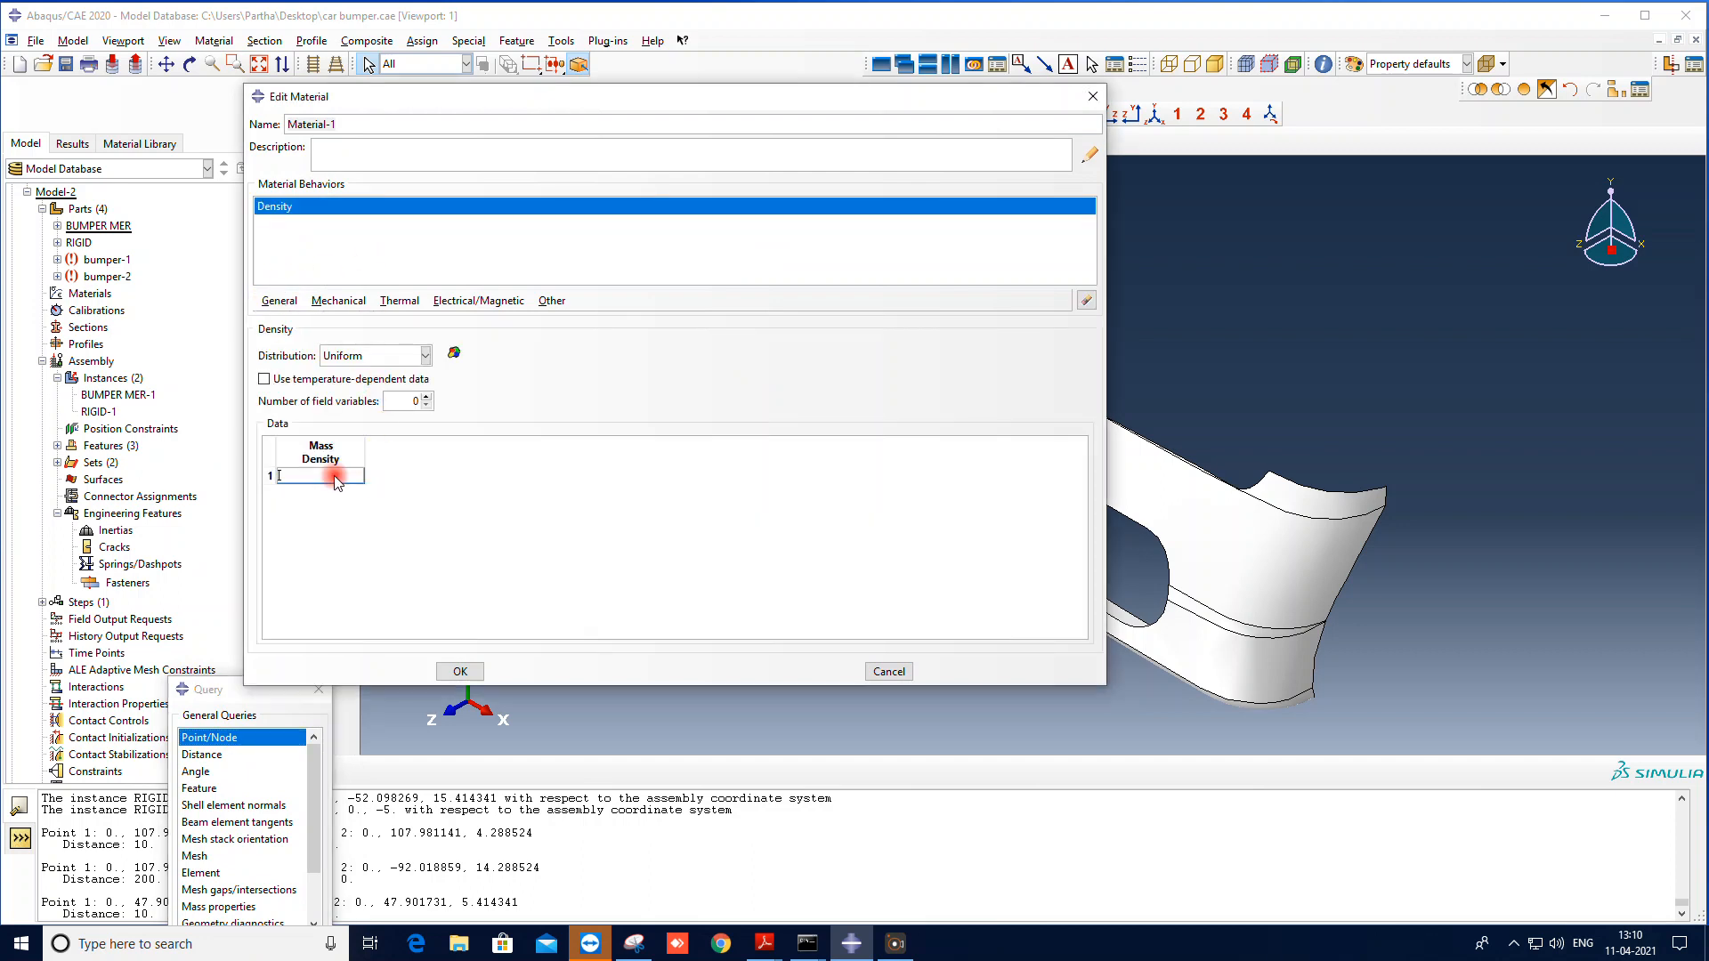
click(338, 302)
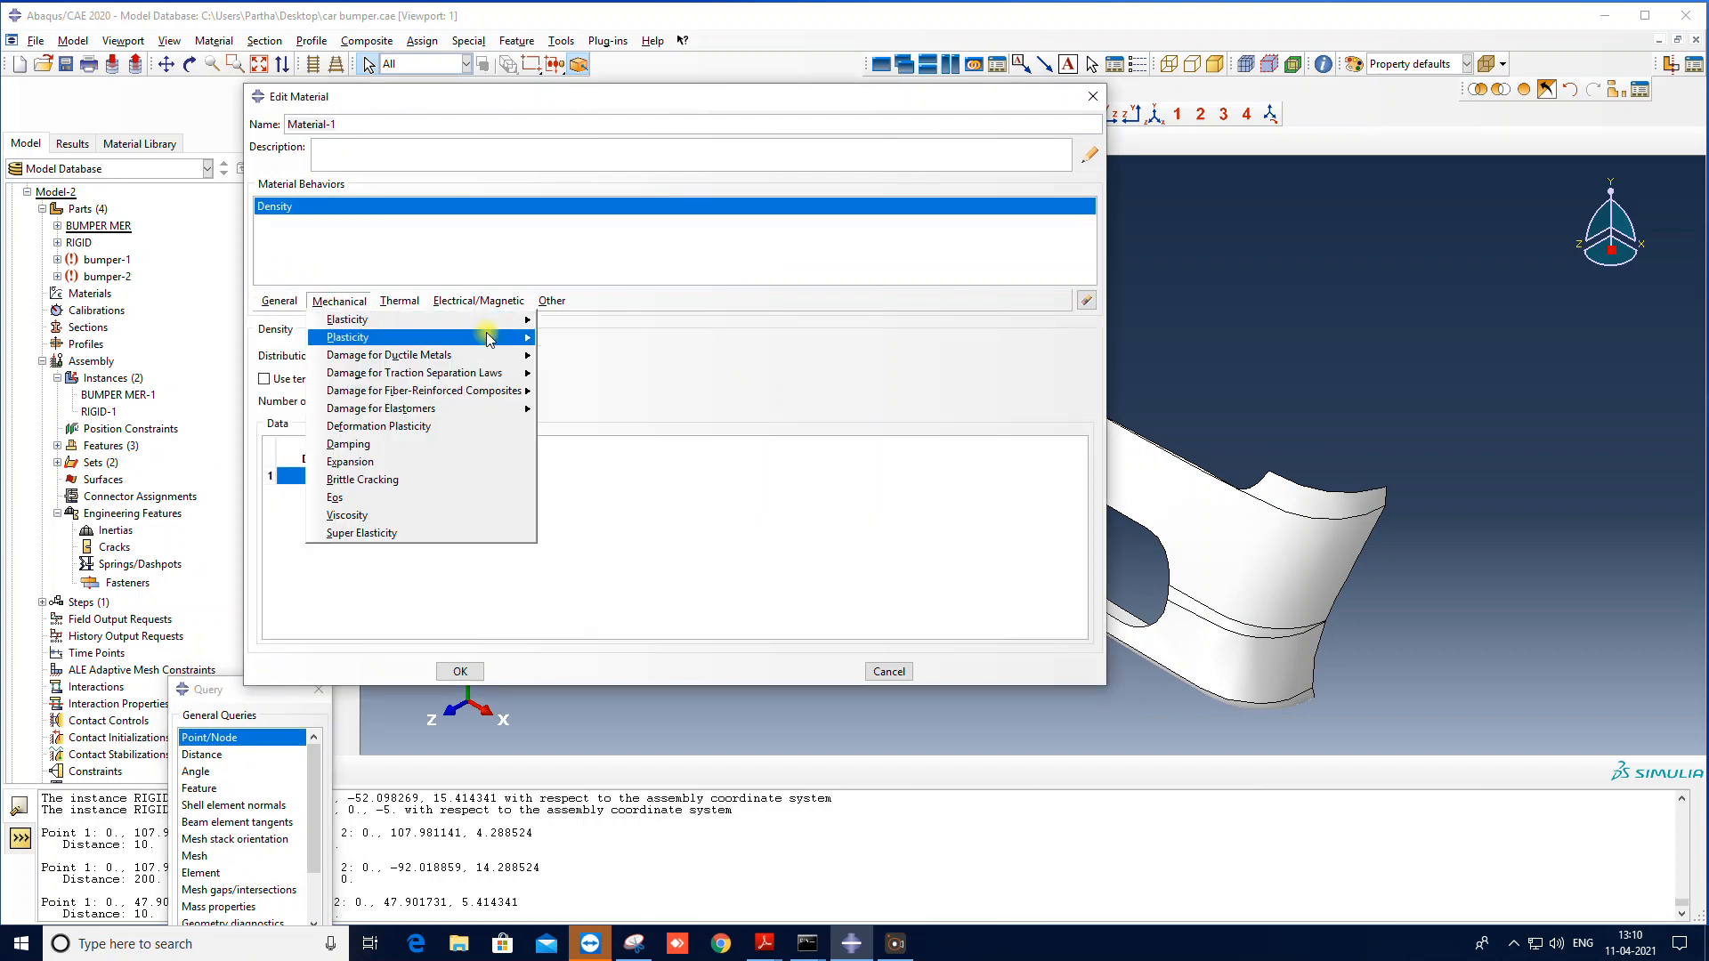
click(561, 321)
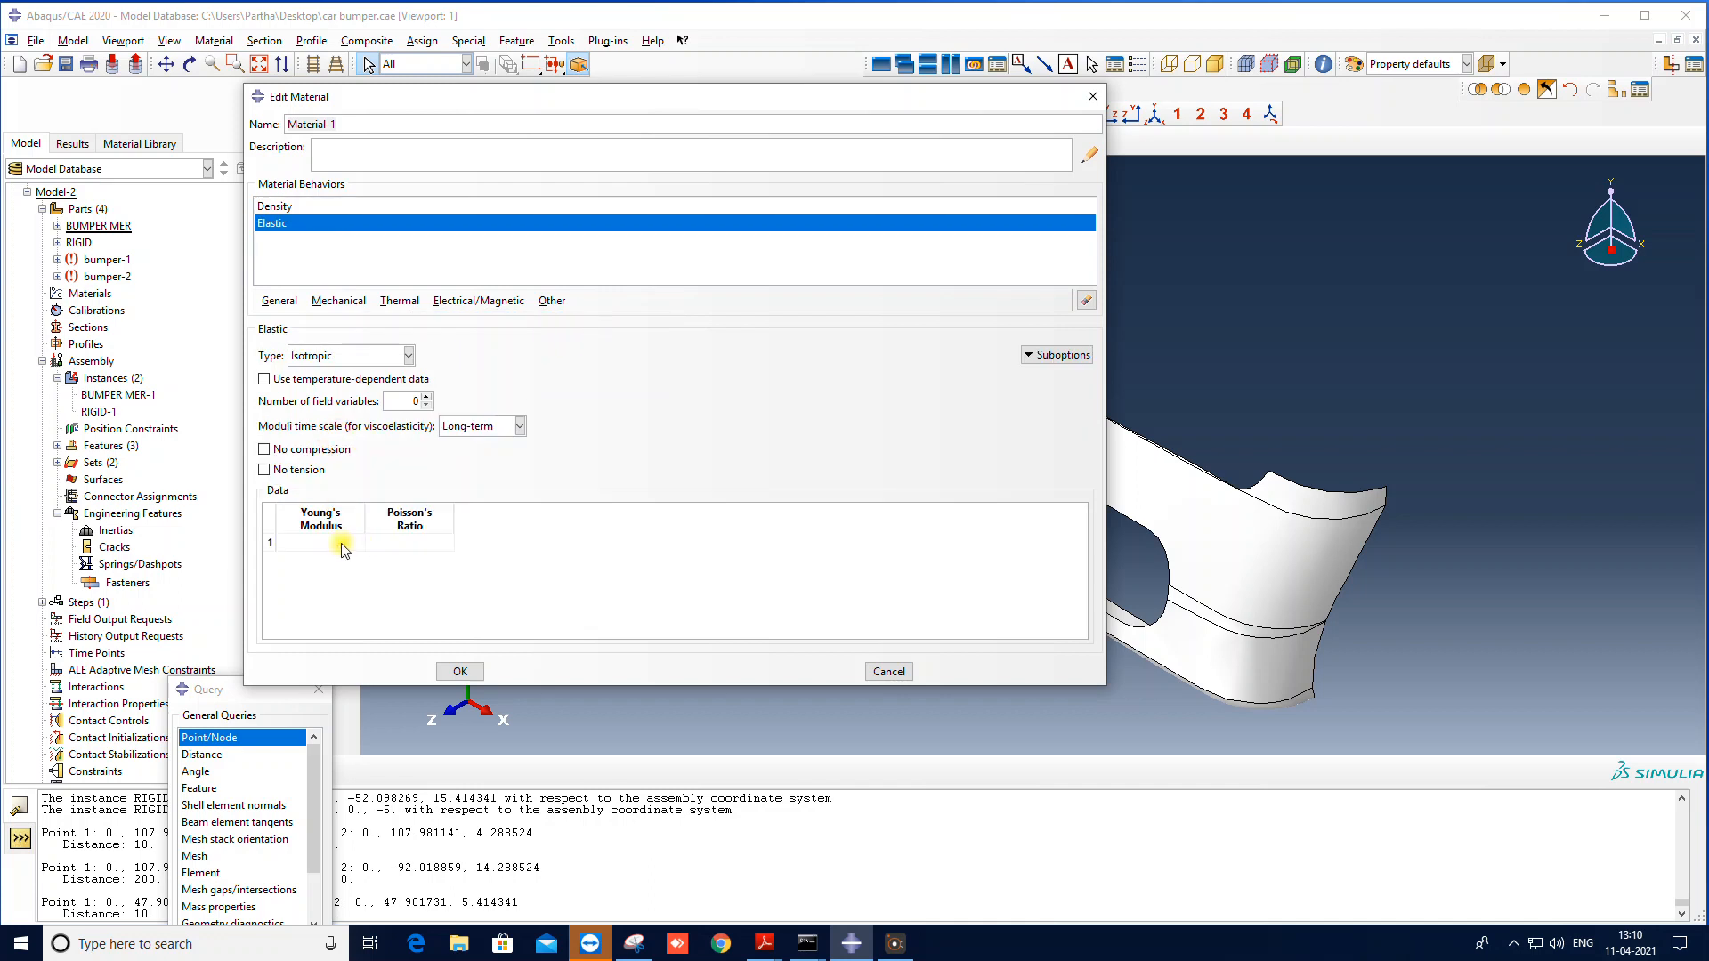
click(888, 672)
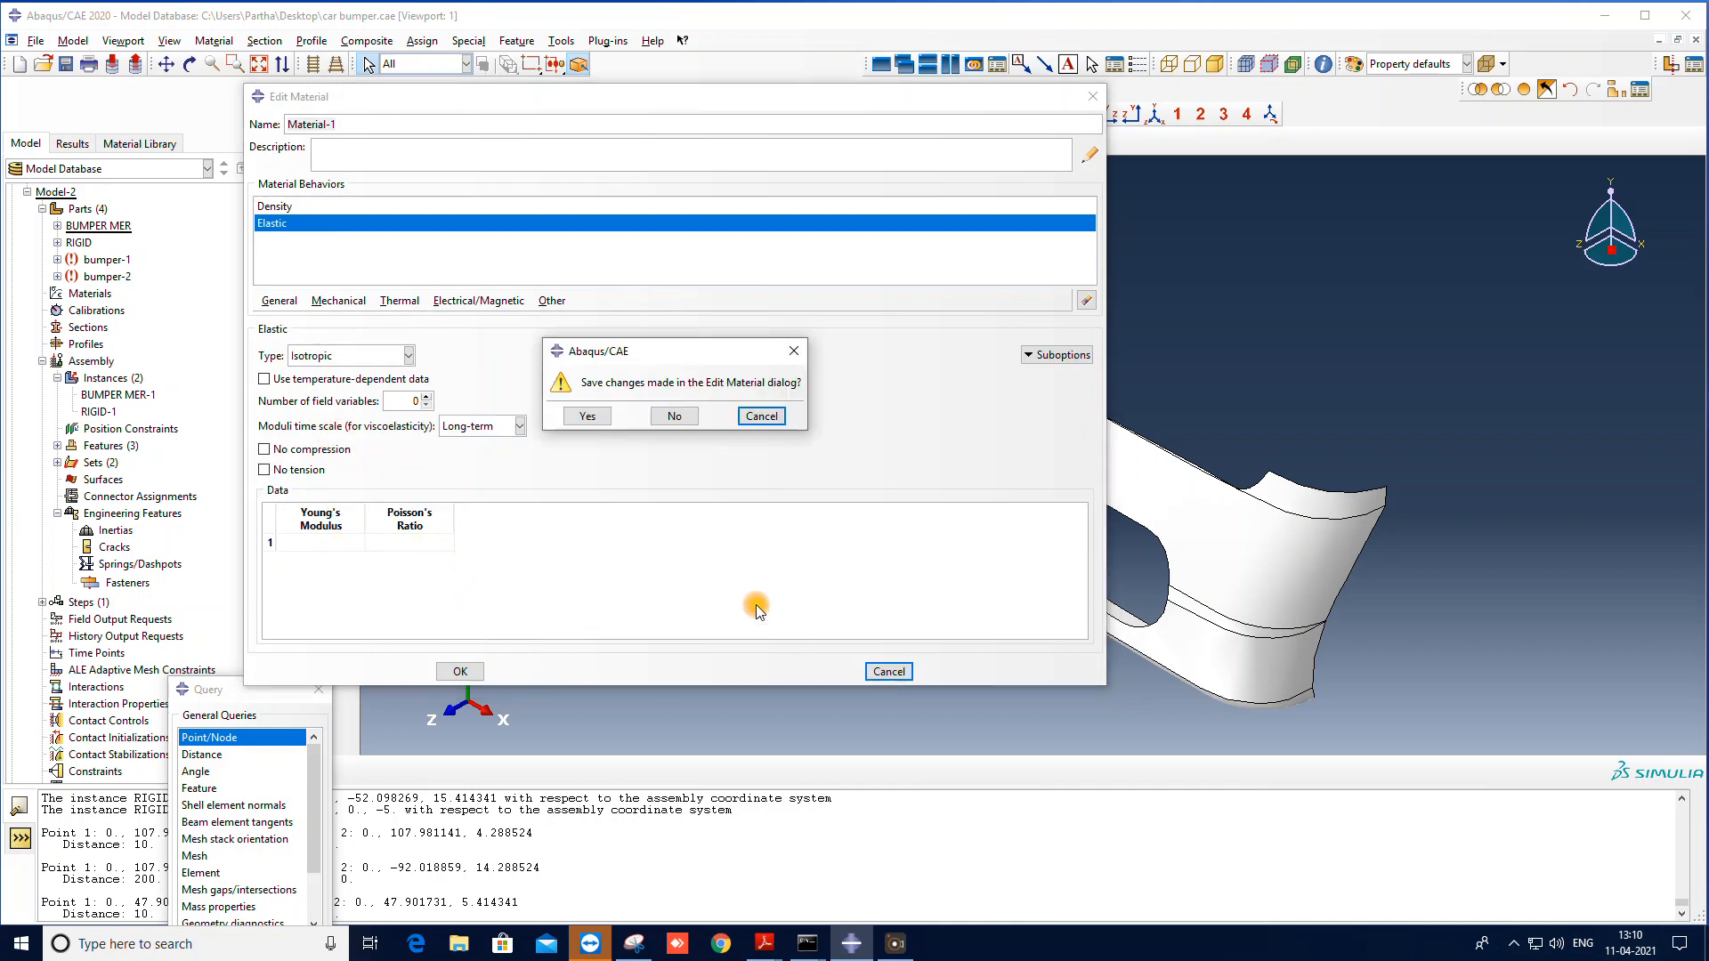
click(675, 417)
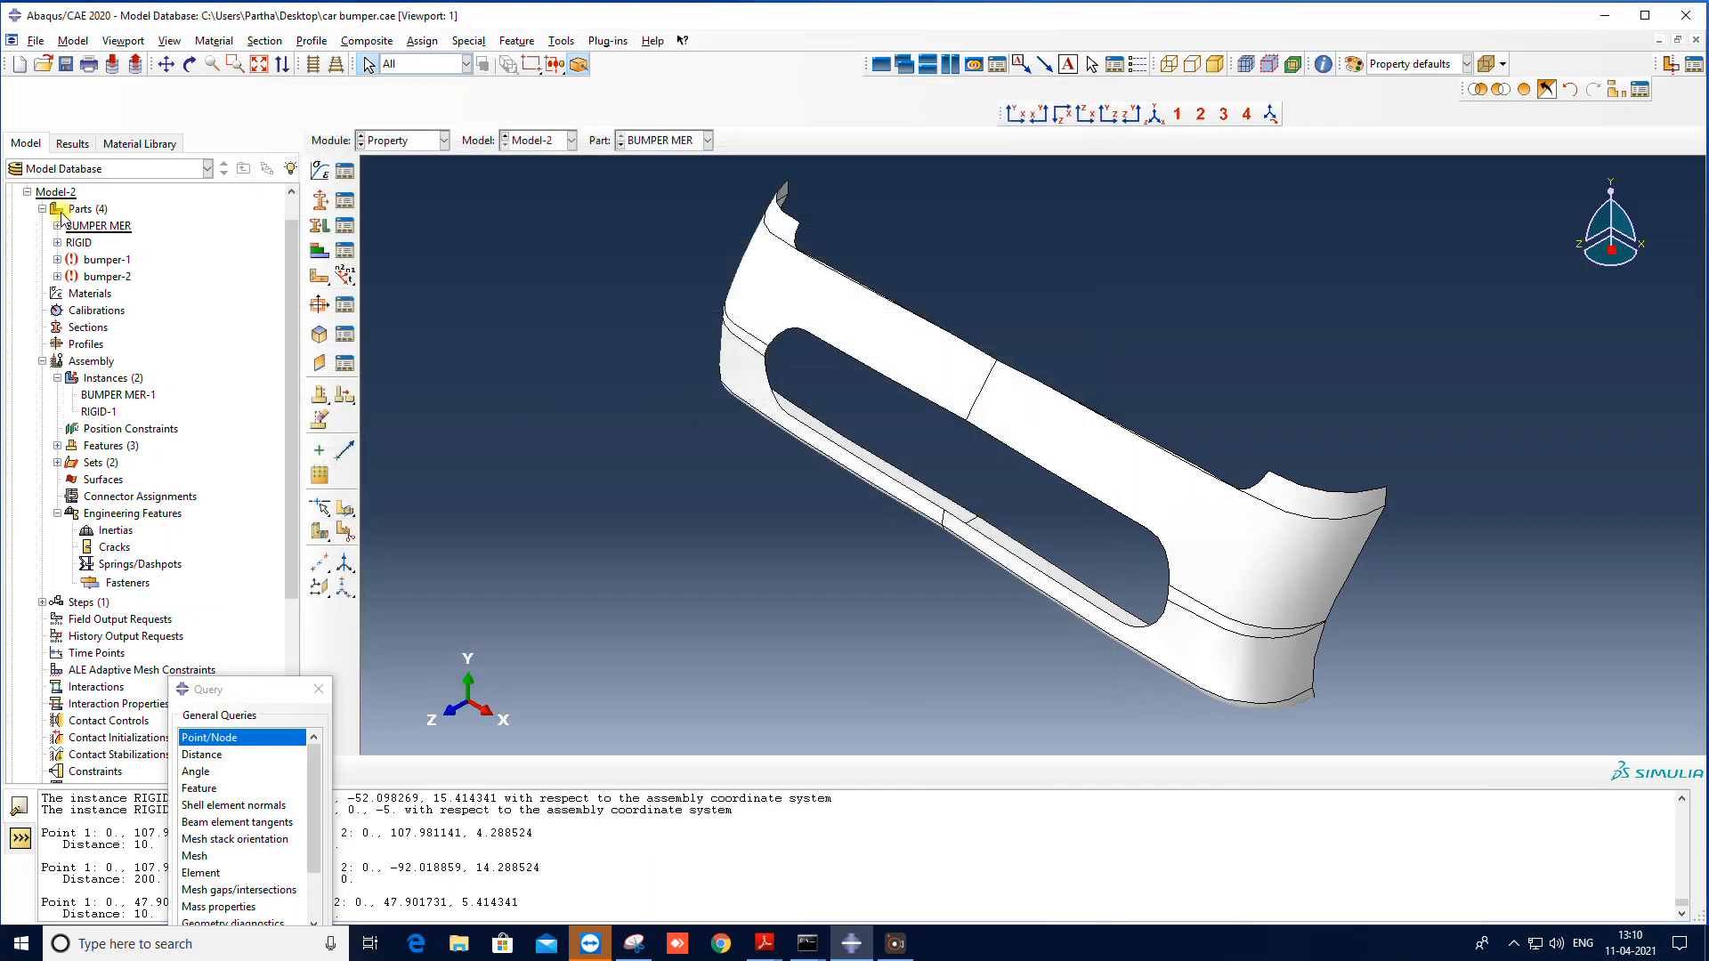
Step: Copy the materials from Model-1 into Model-2
click(28, 191)
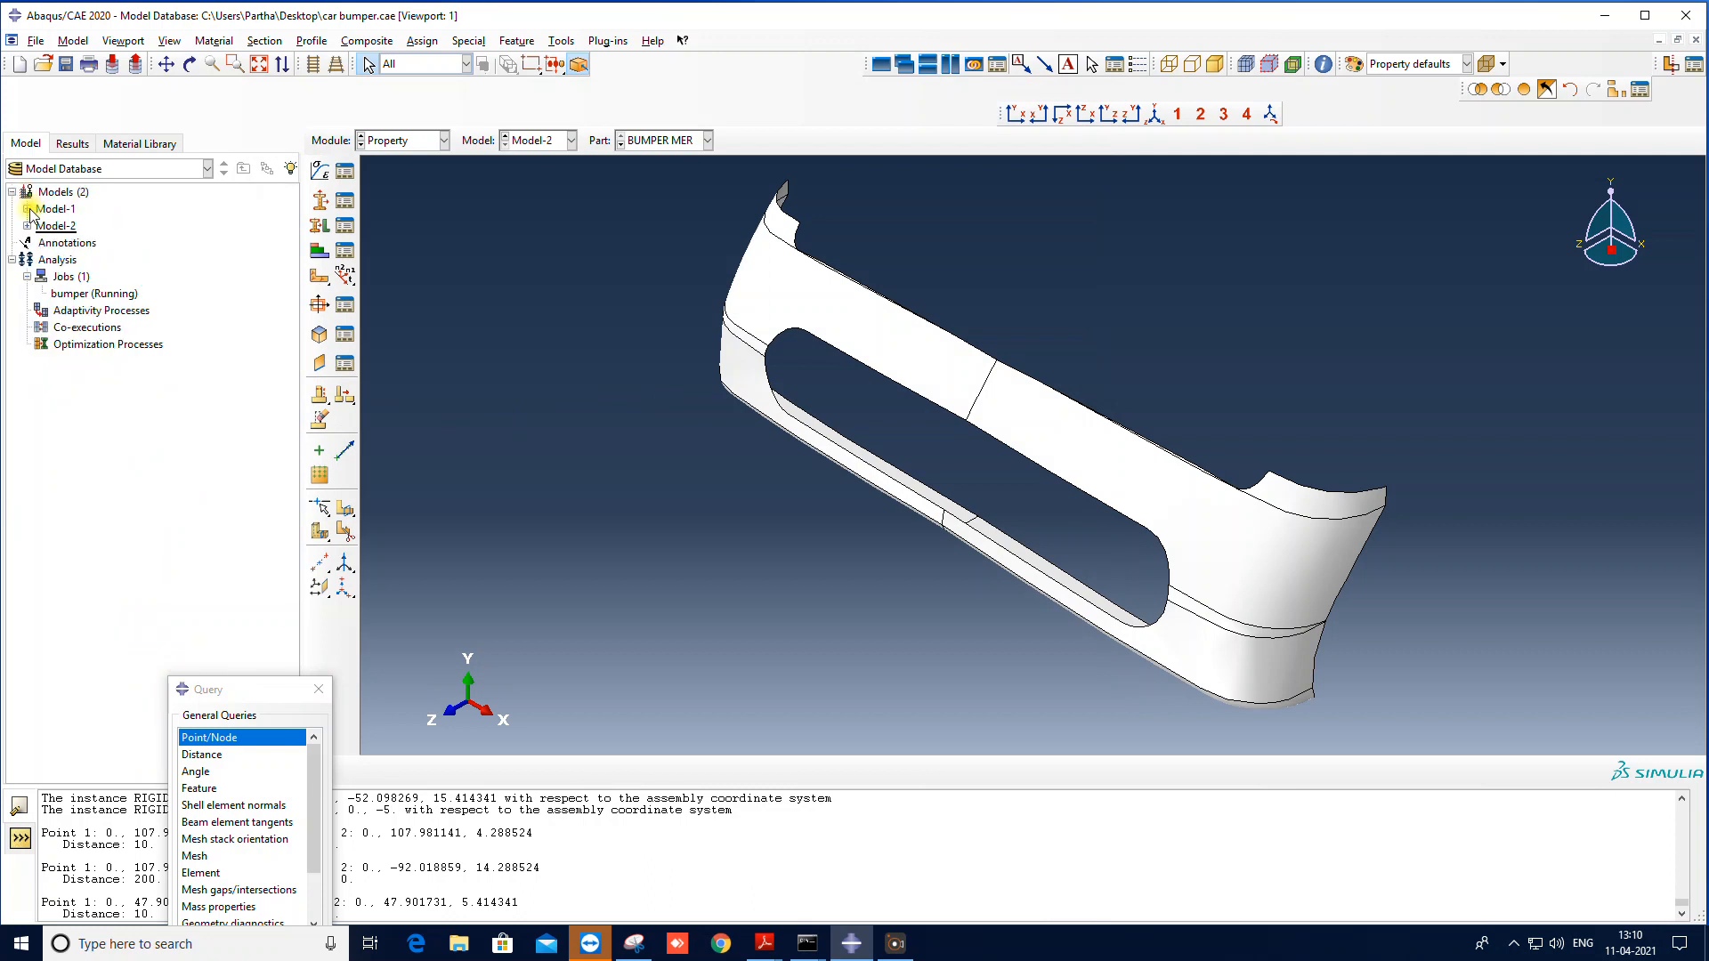
click(73, 41)
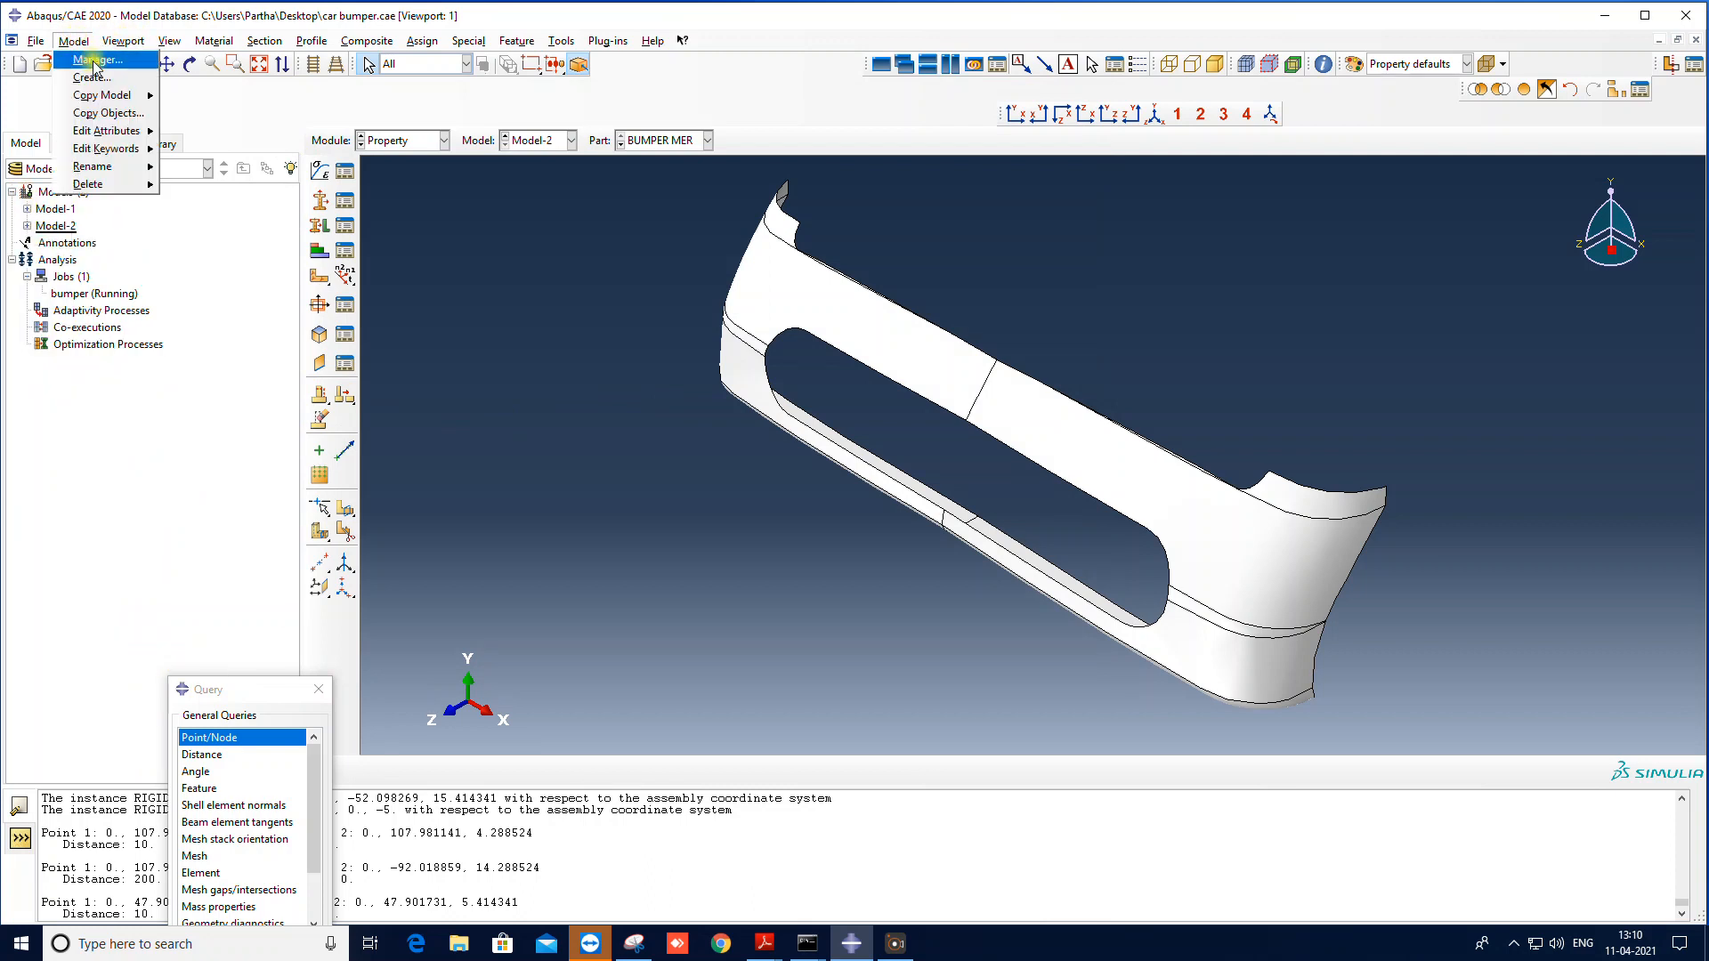
click(108, 113)
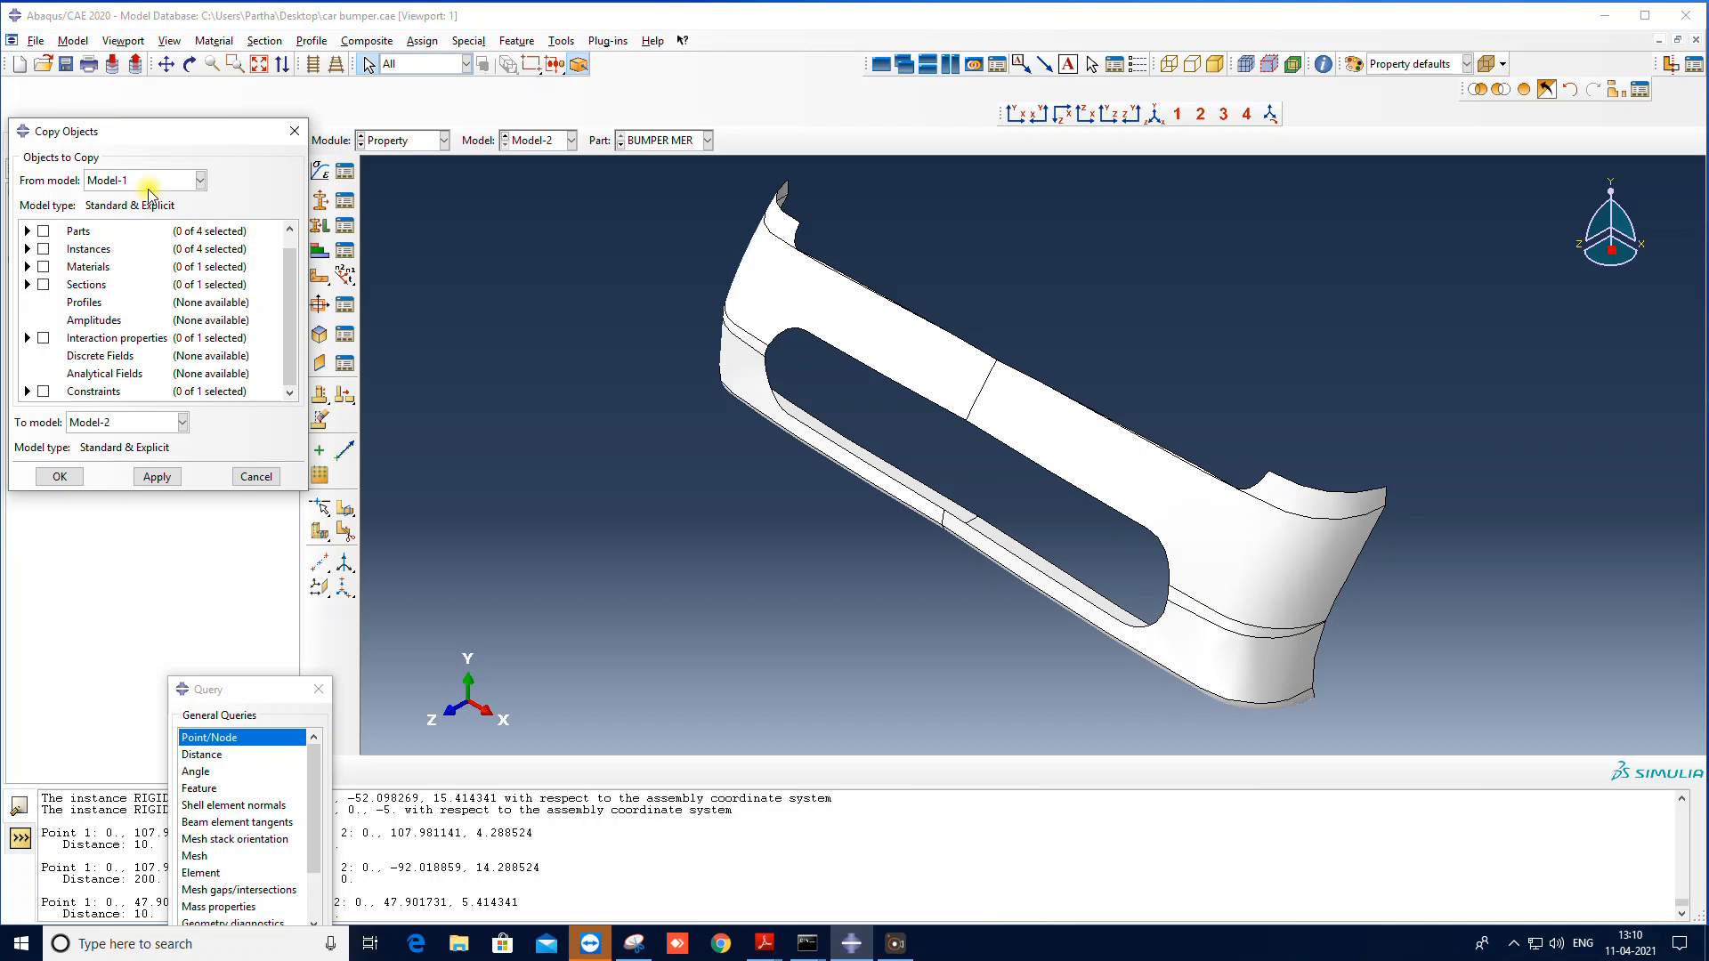
click(43, 267)
click(117, 424)
click(117, 423)
click(58, 477)
Step: Check the density, Young's modulus and Poisson's ratio of the copied Material-1 in Model-2
click(28, 226)
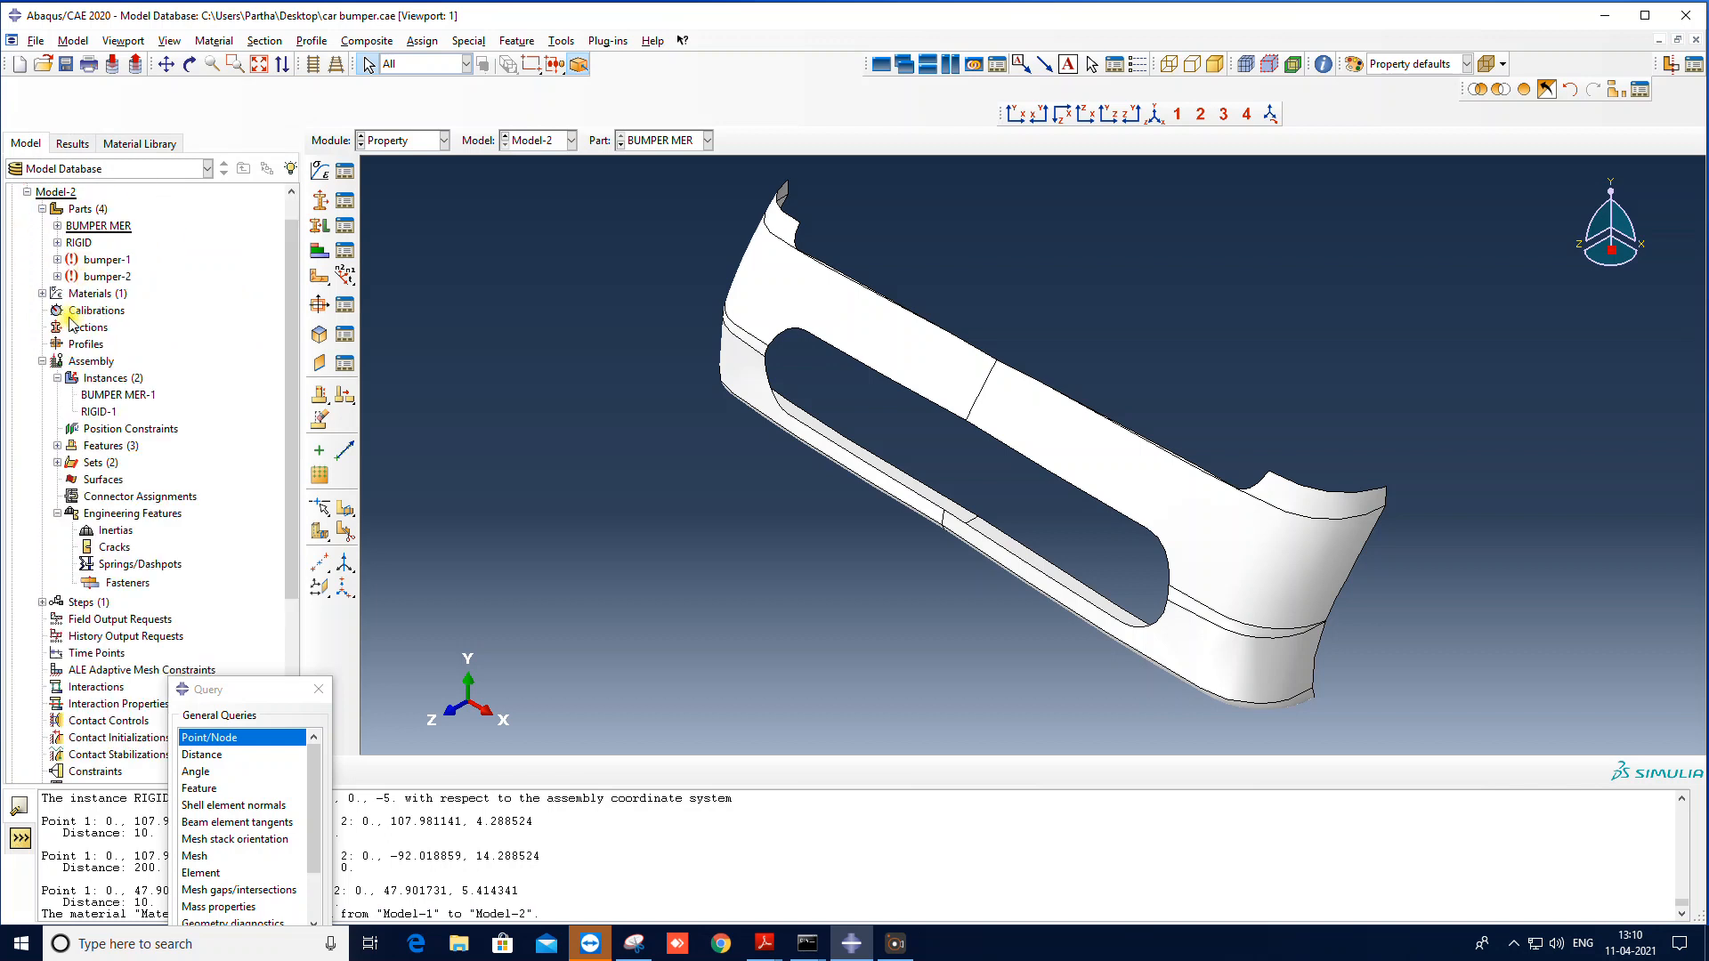
click(42, 293)
click(89, 309)
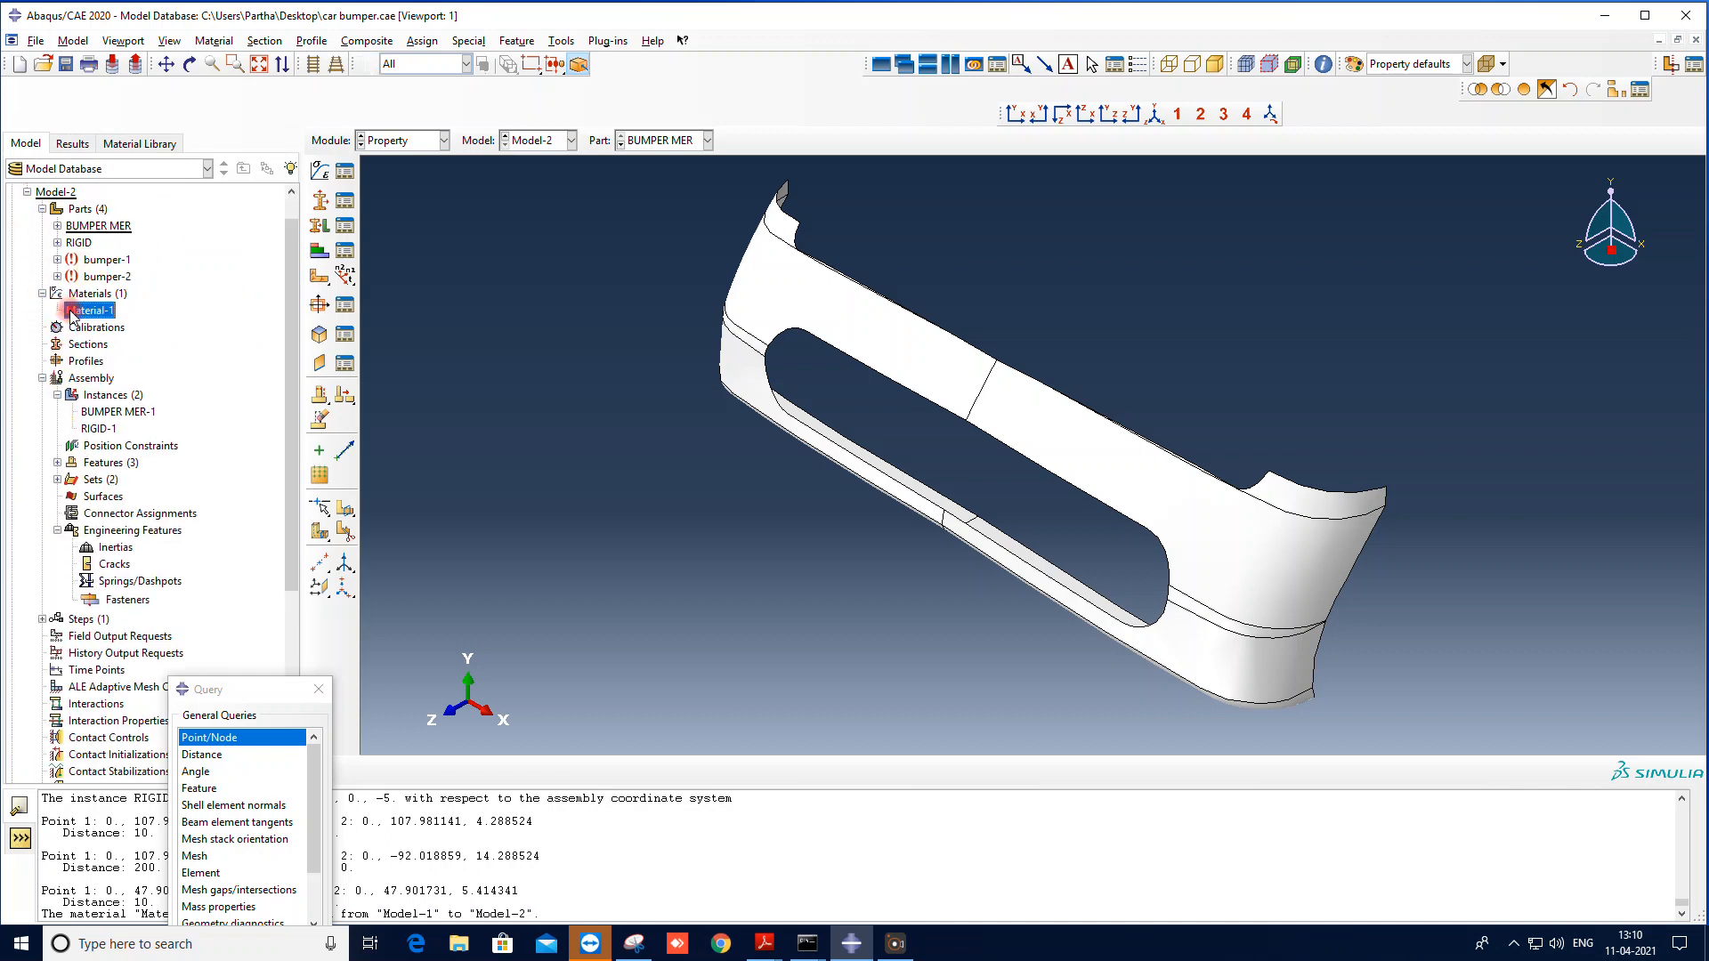
right_click(71, 310)
click(100, 339)
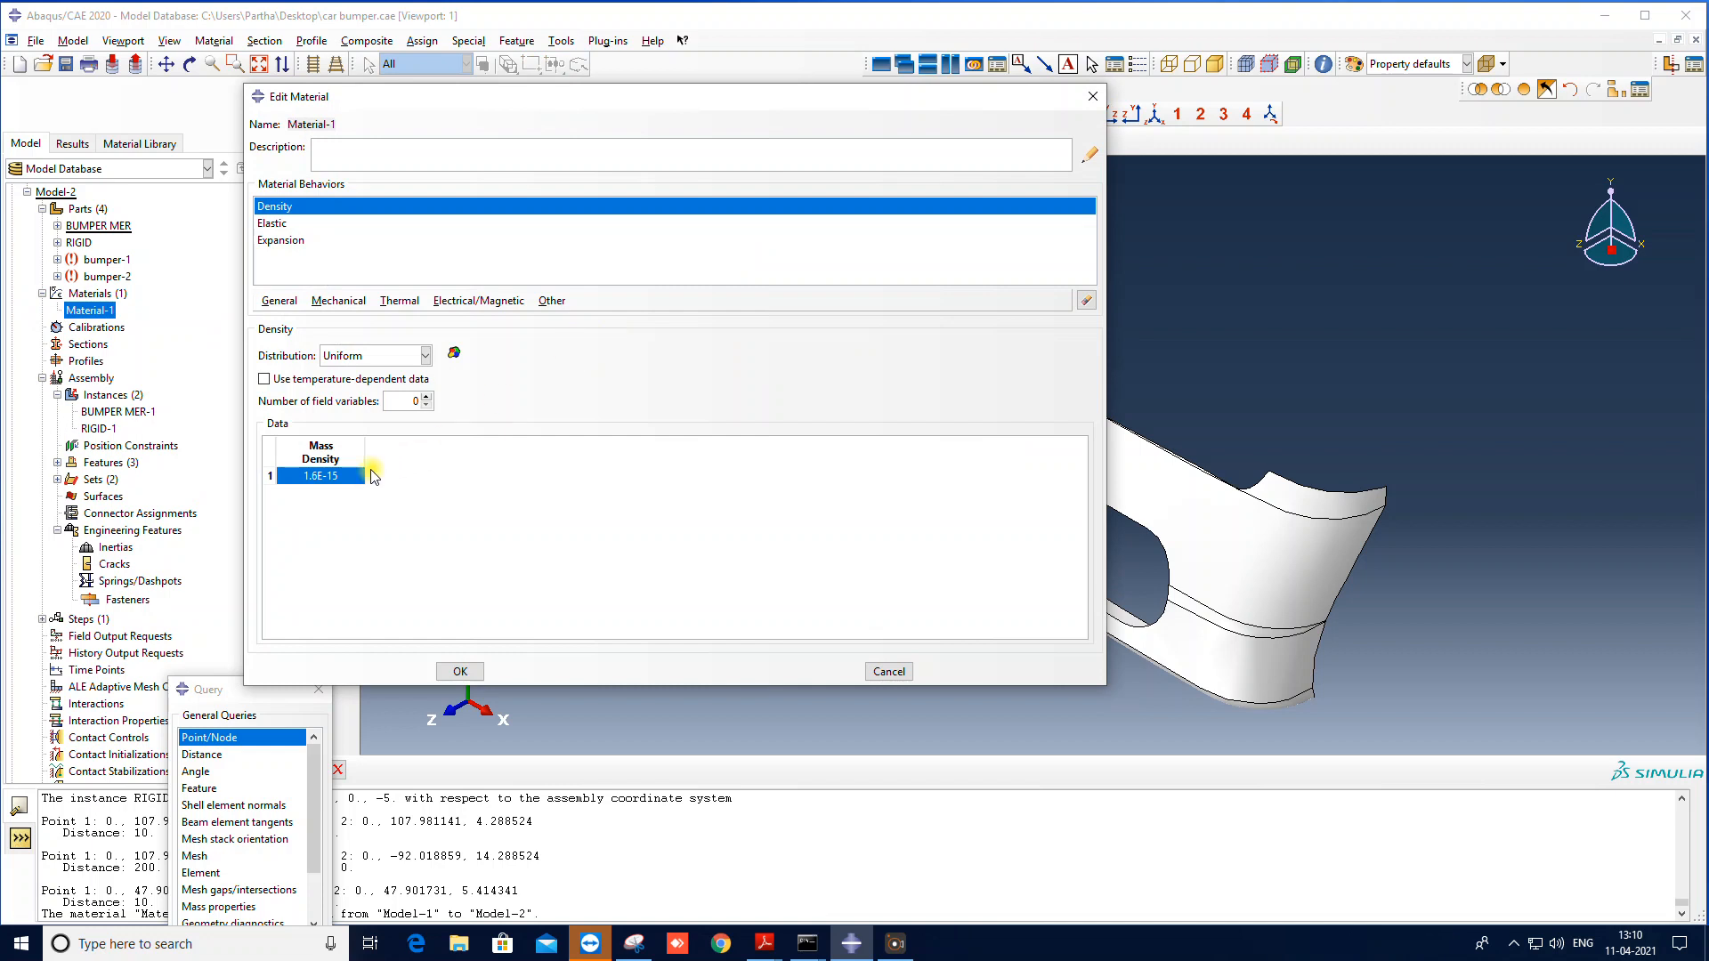
double_click(349, 473)
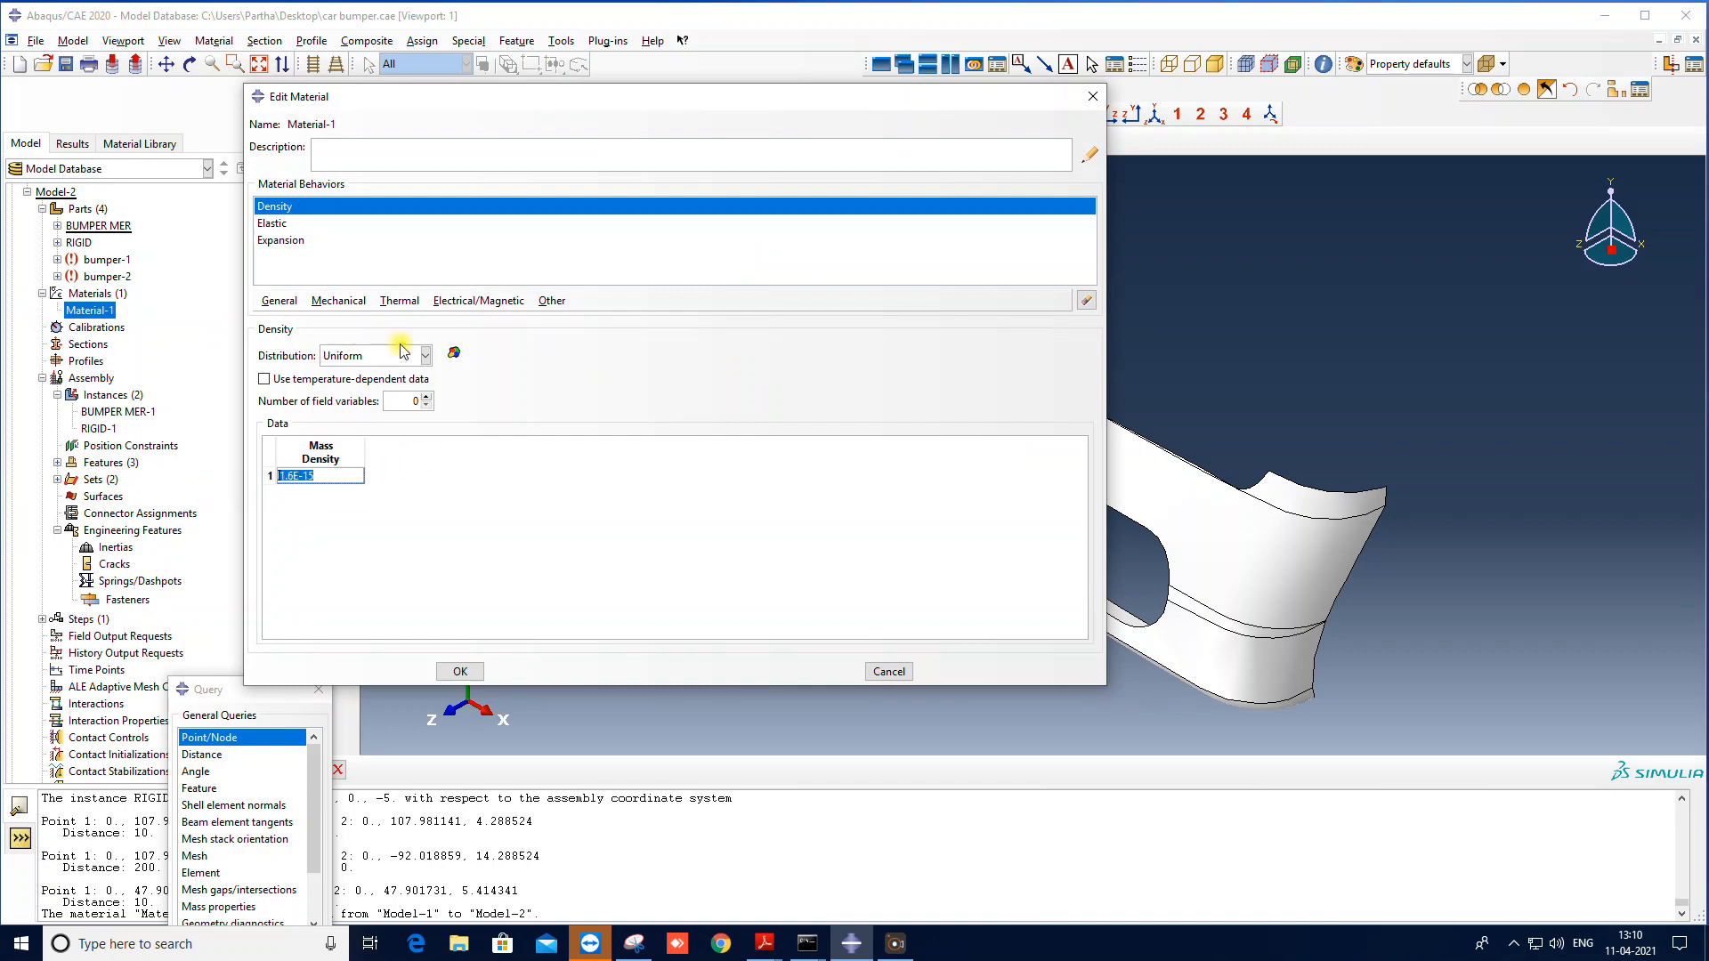
click(281, 223)
double_click(344, 543)
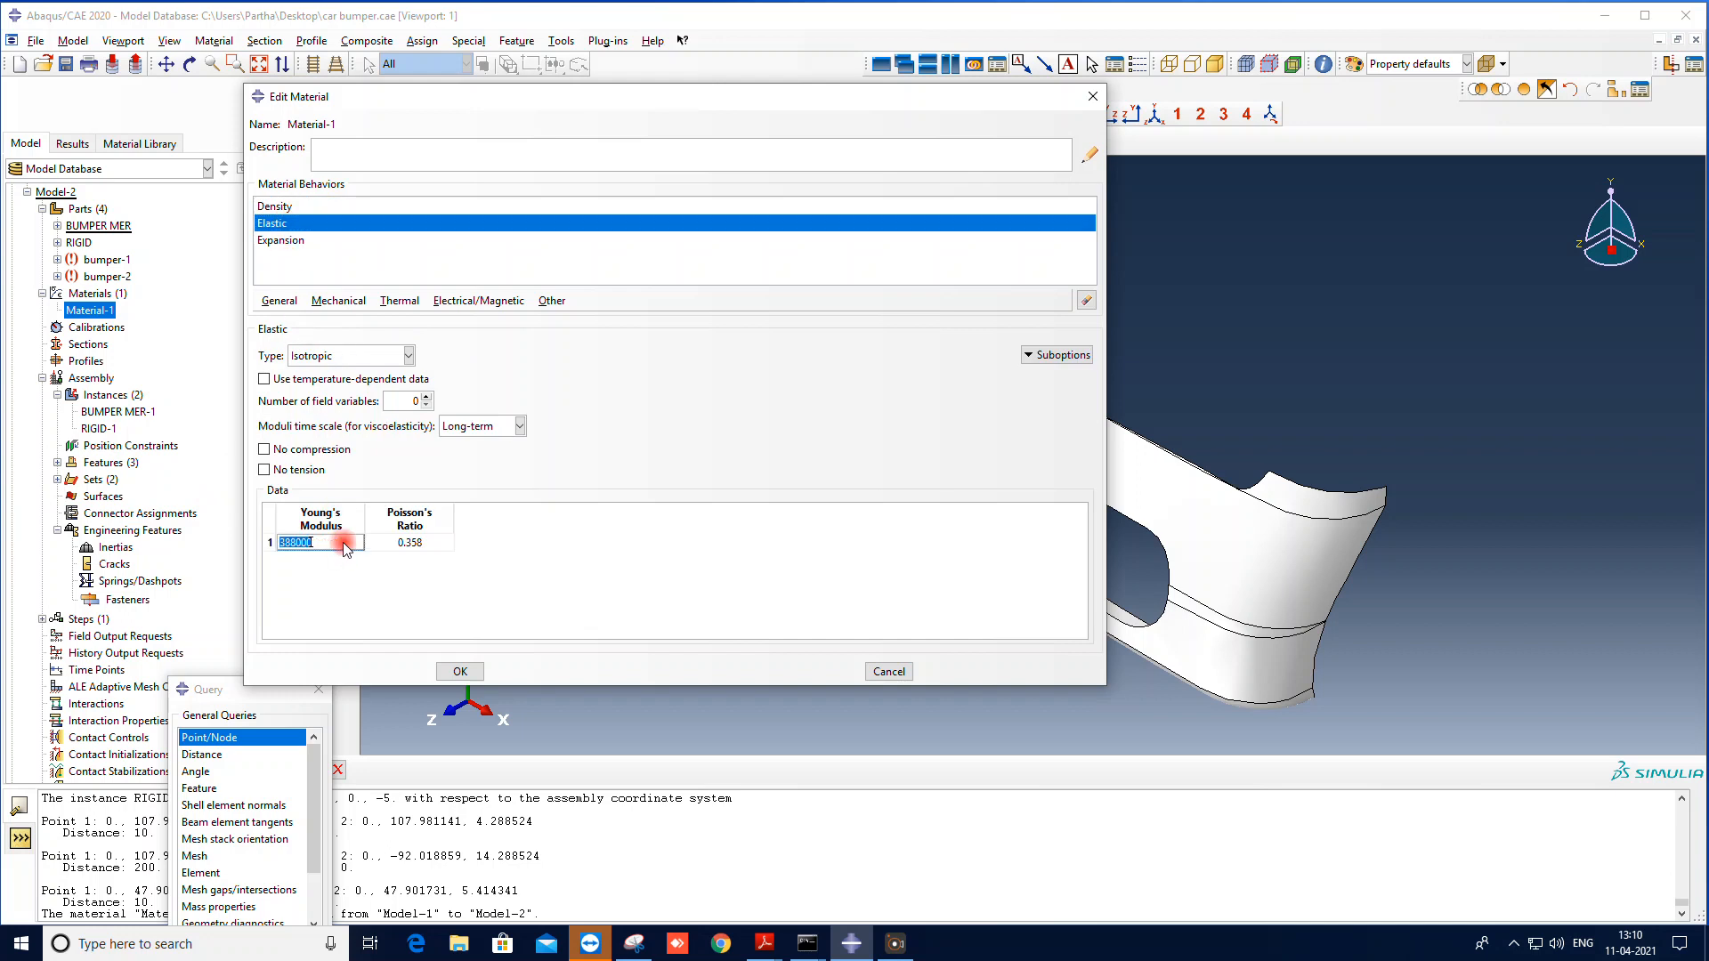
click(352, 542)
double_click(414, 550)
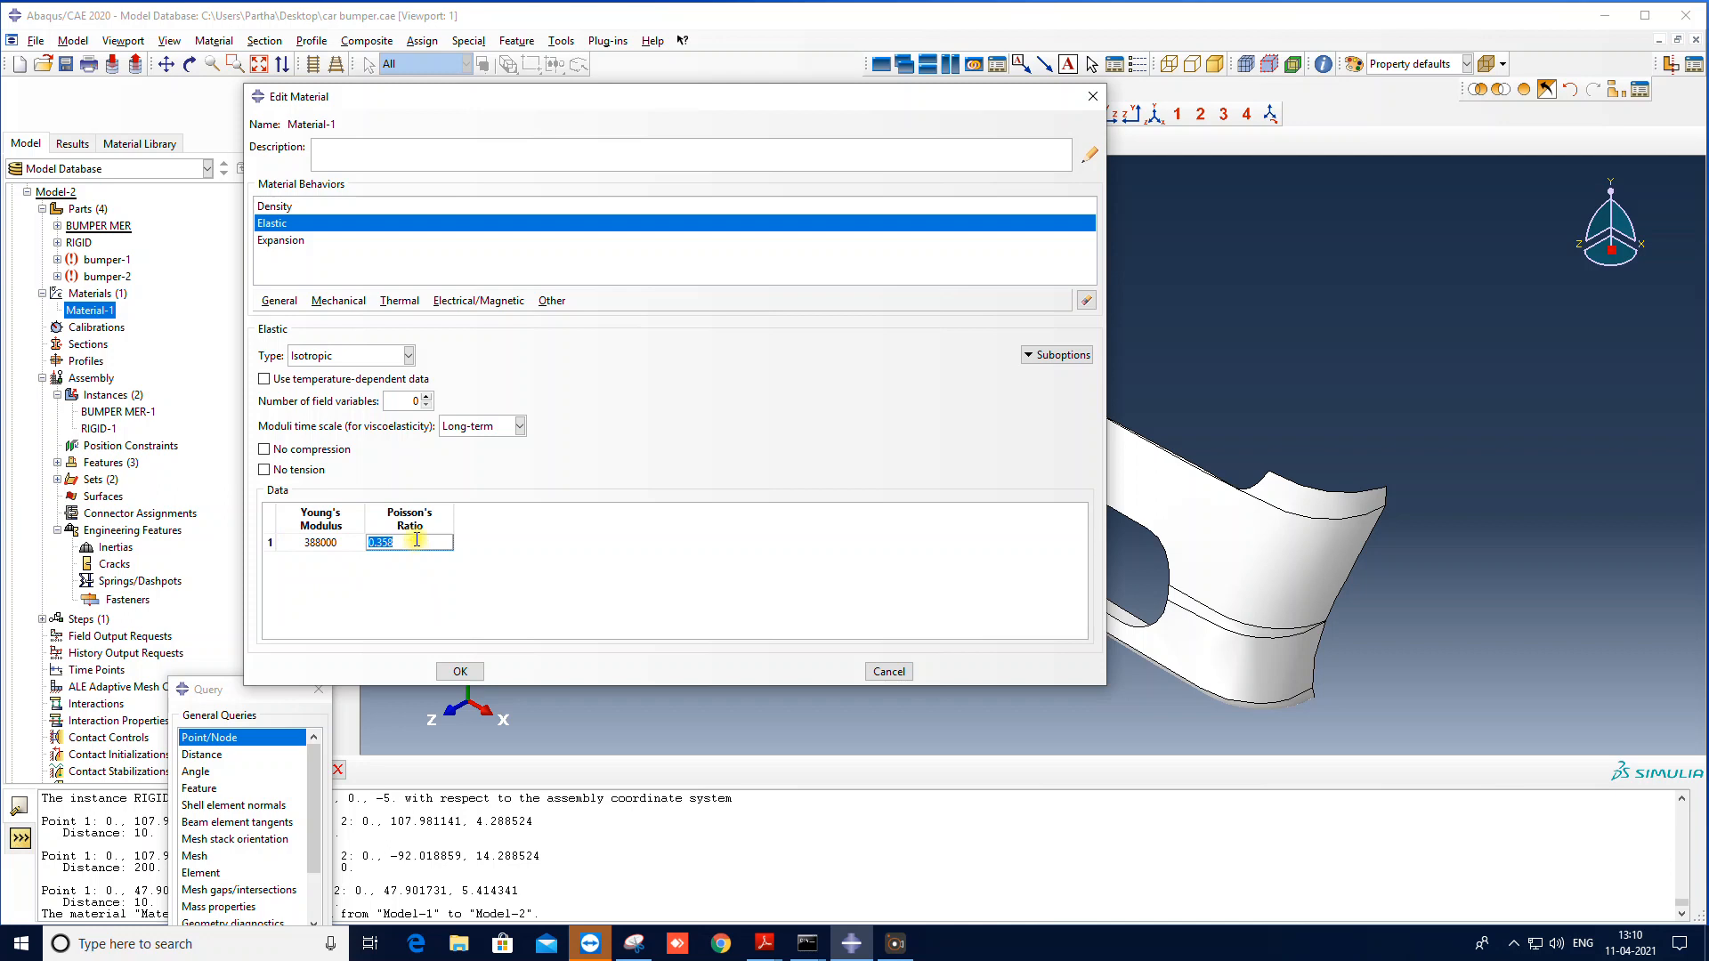
Step: Set Material-1's expansion coefficient to 0.11, accept the material definition and save the model database
click(293, 247)
double_click(344, 526)
text(0.11)
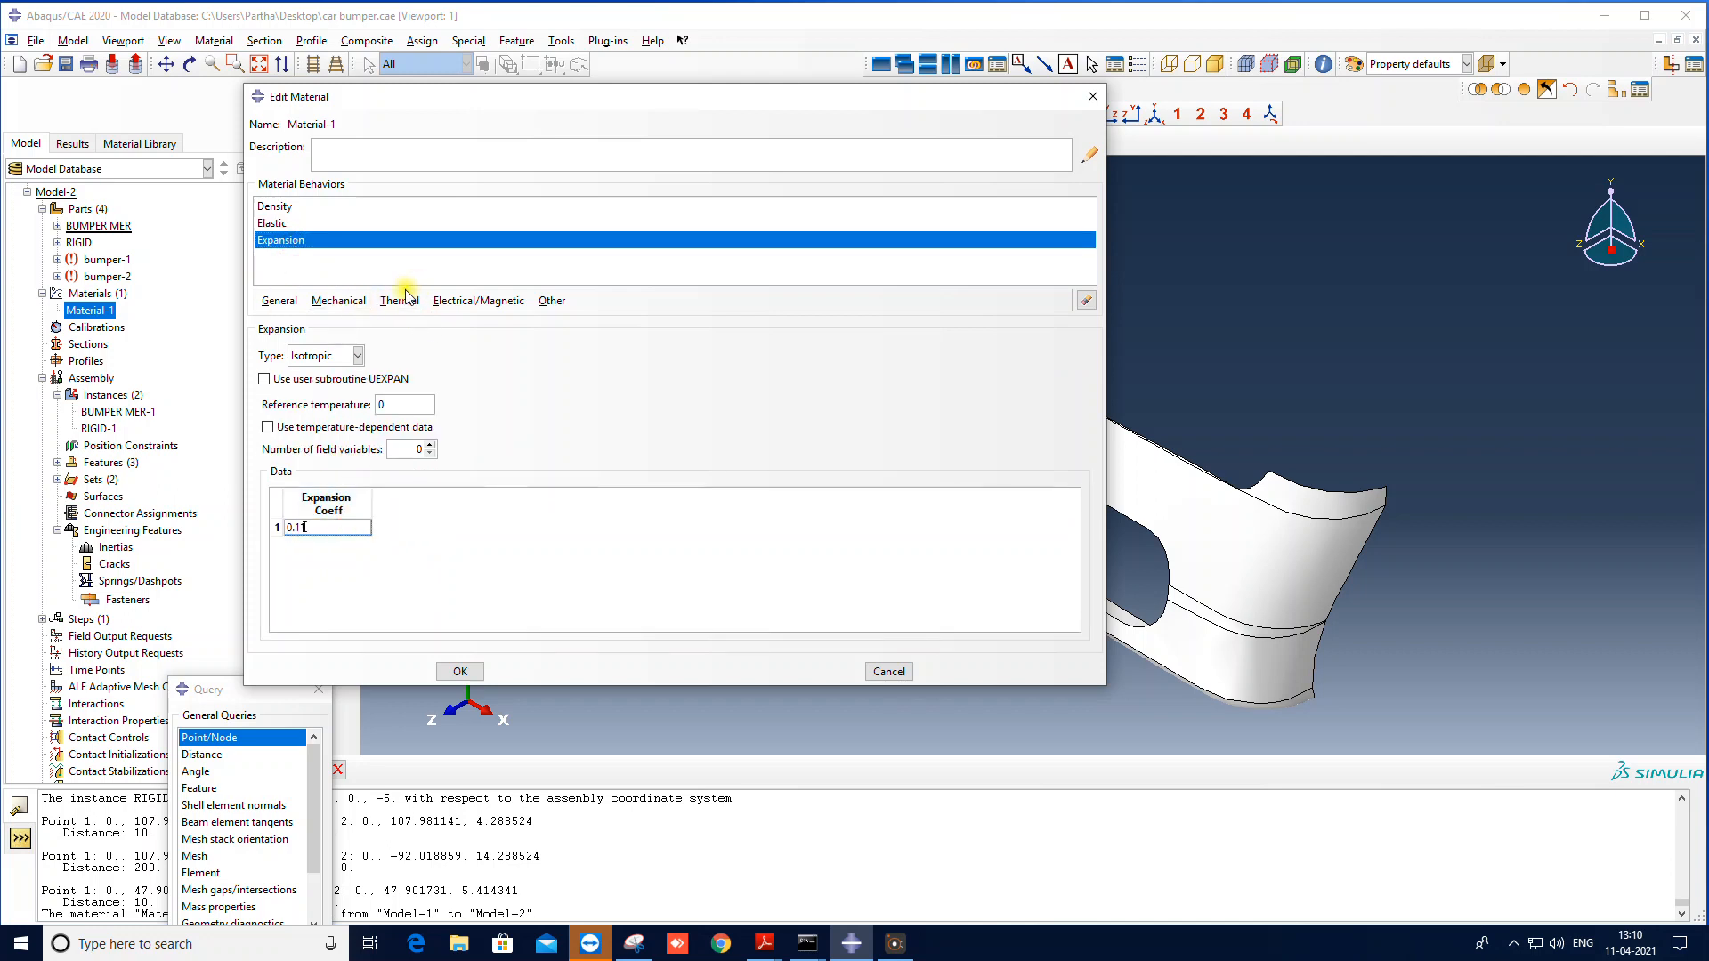
click(355, 302)
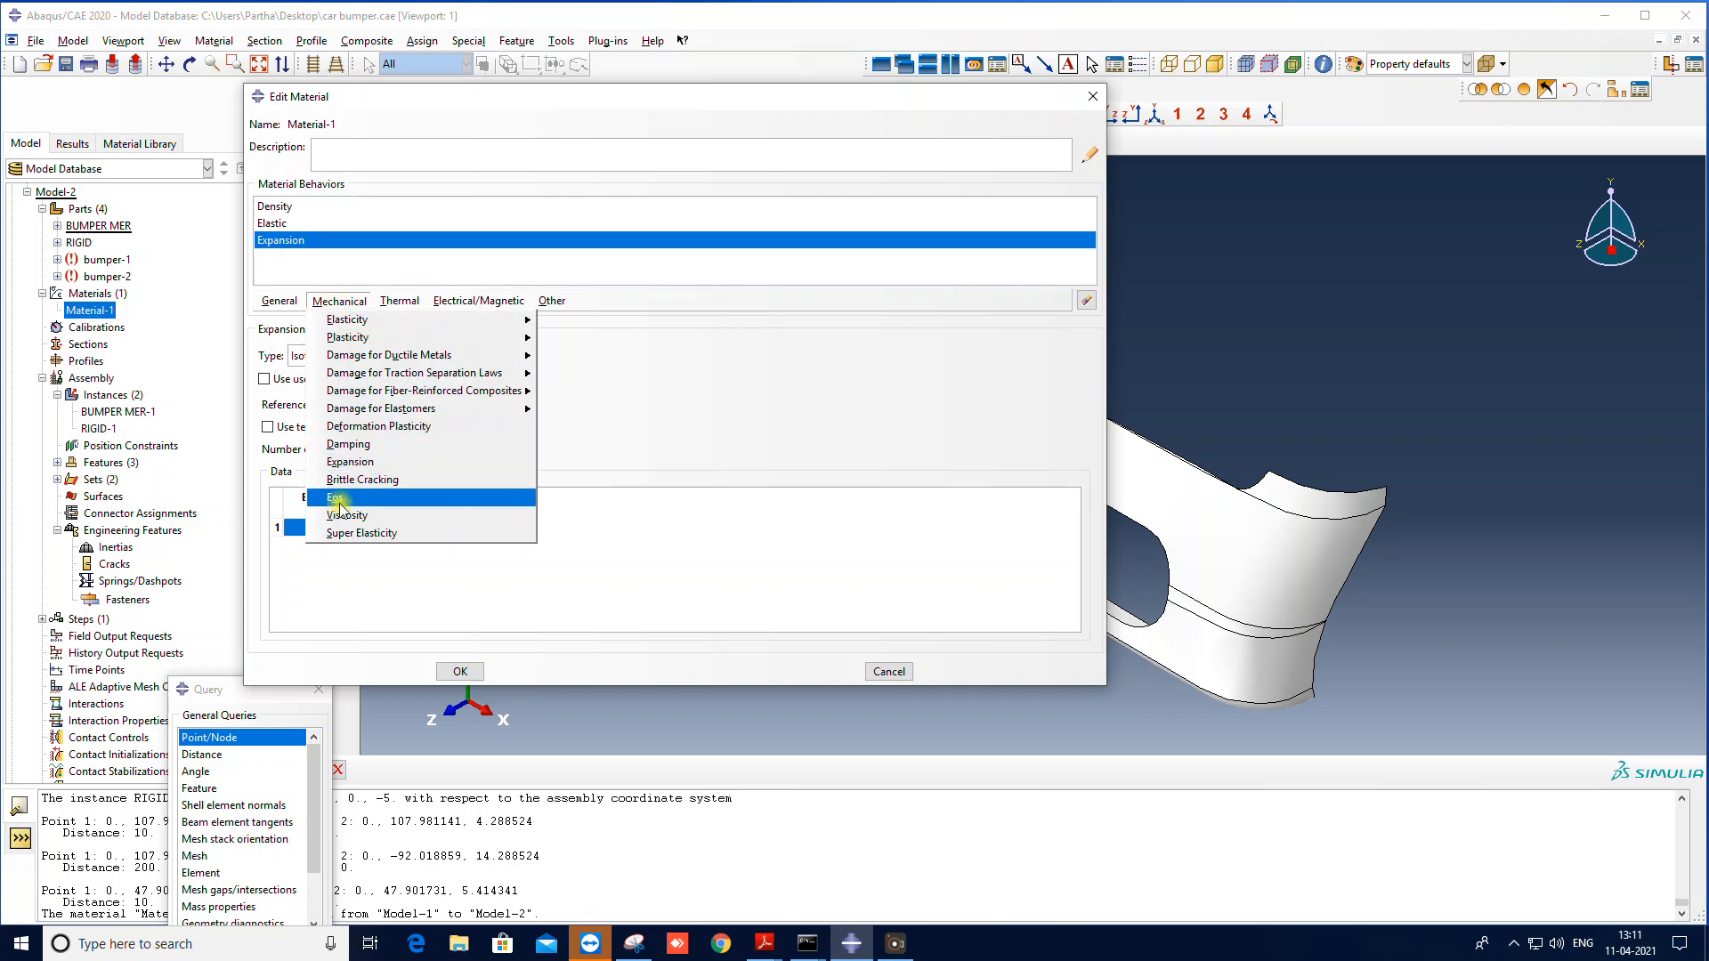
click(294, 597)
click(461, 672)
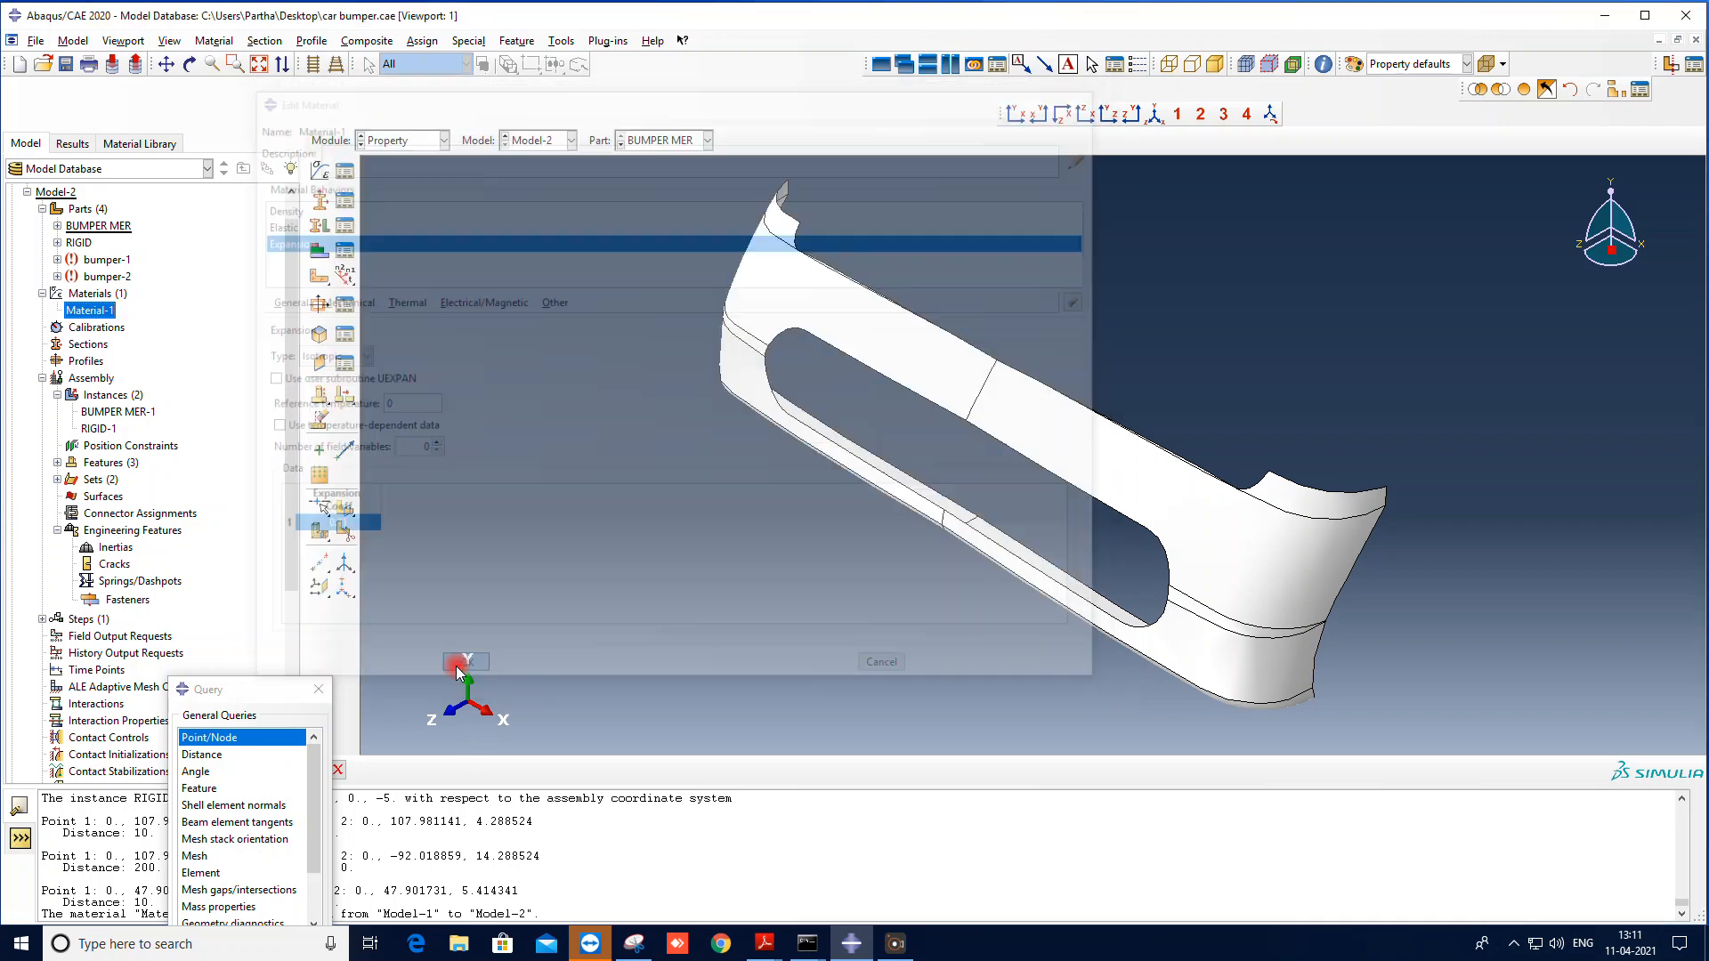
click(66, 64)
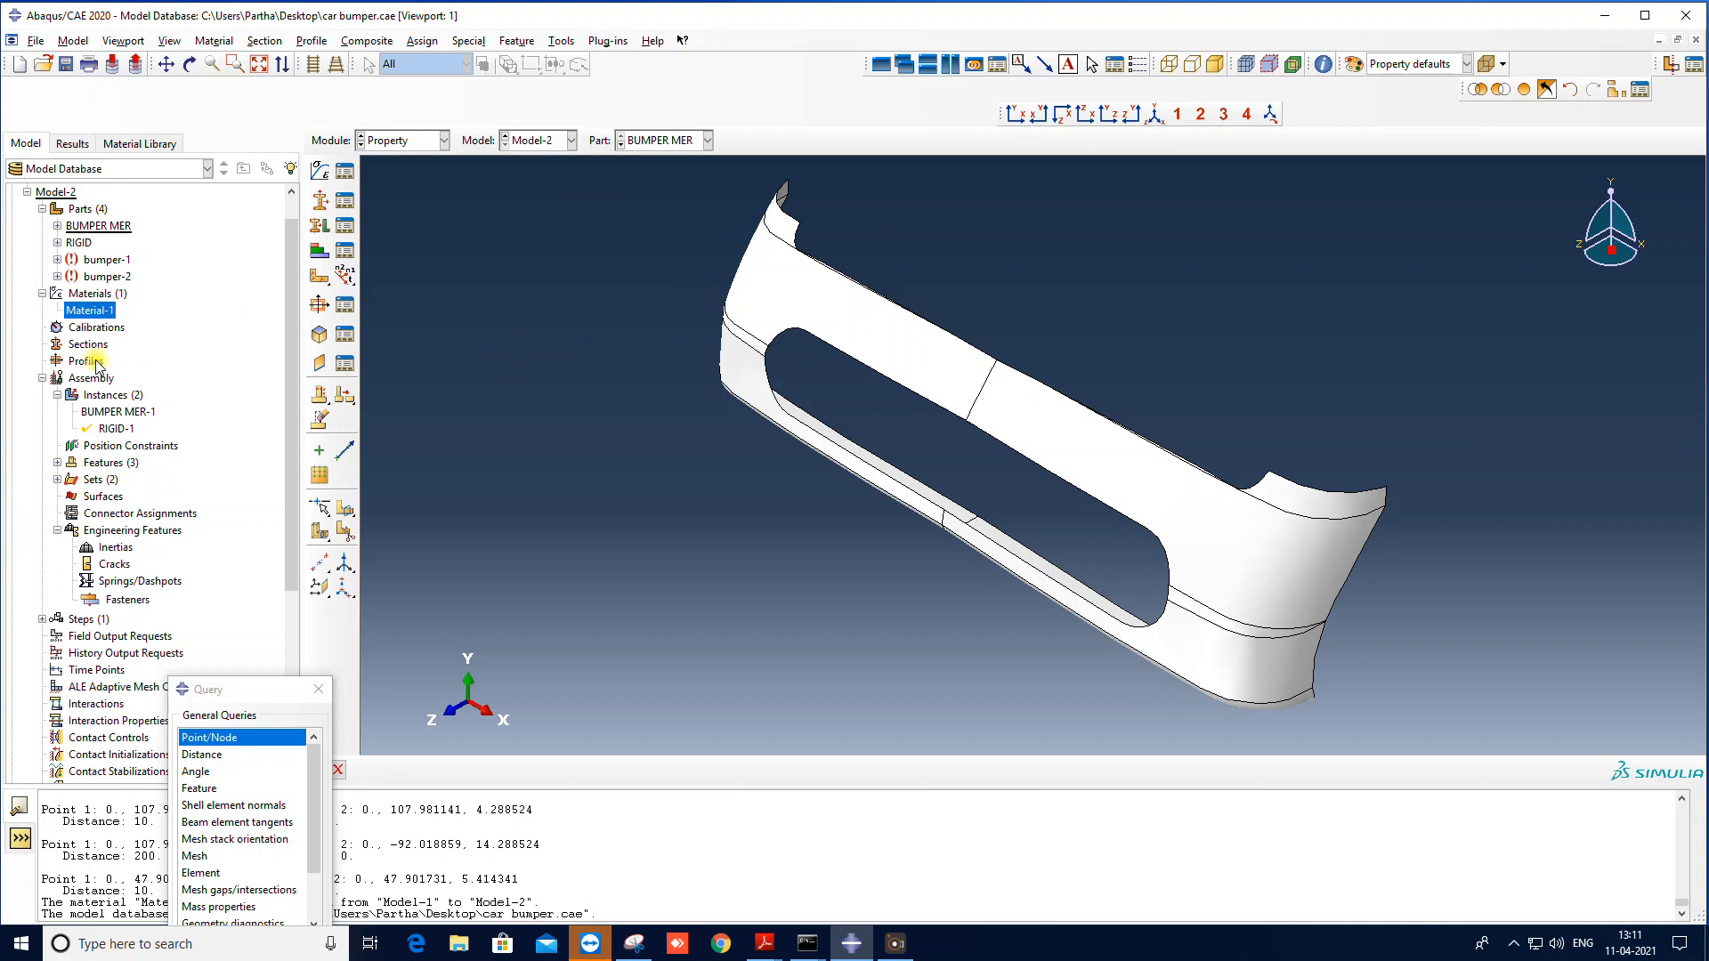
Step: Assign a new homogeneous shell section with a thickness of 2.75 and Material-1 to the whole BUMPER MER part
click(318, 225)
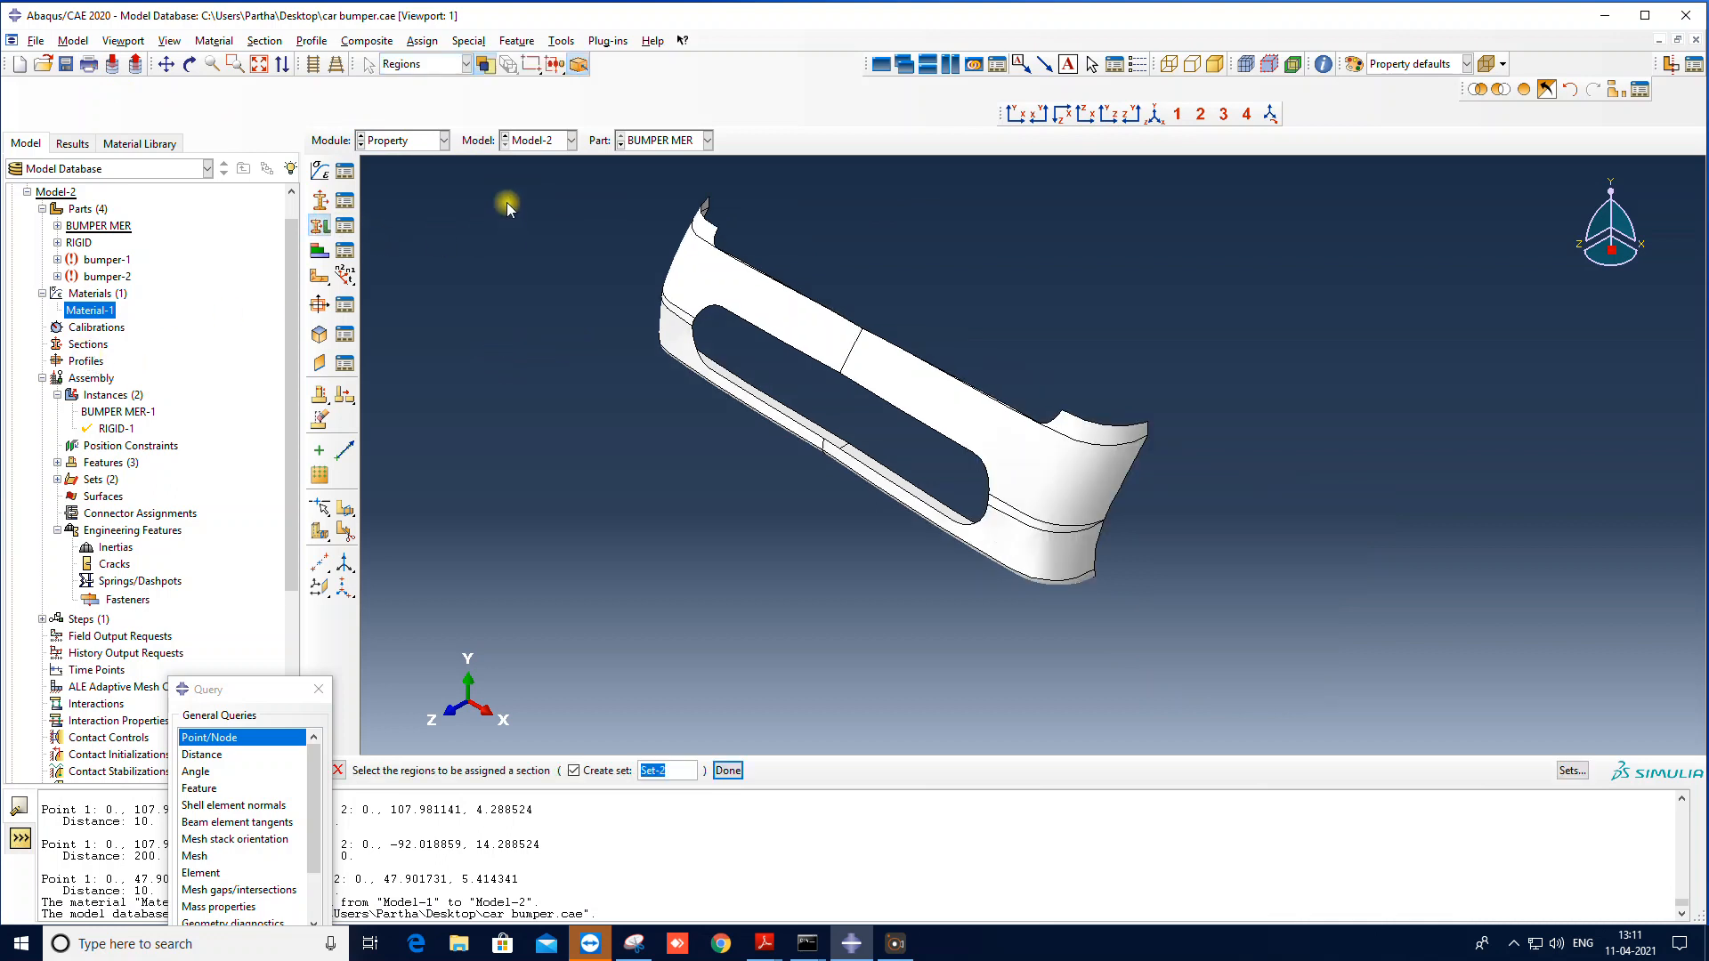
drag(1560, 943, 1559, 944)
drag(539, 172, 1599, 916)
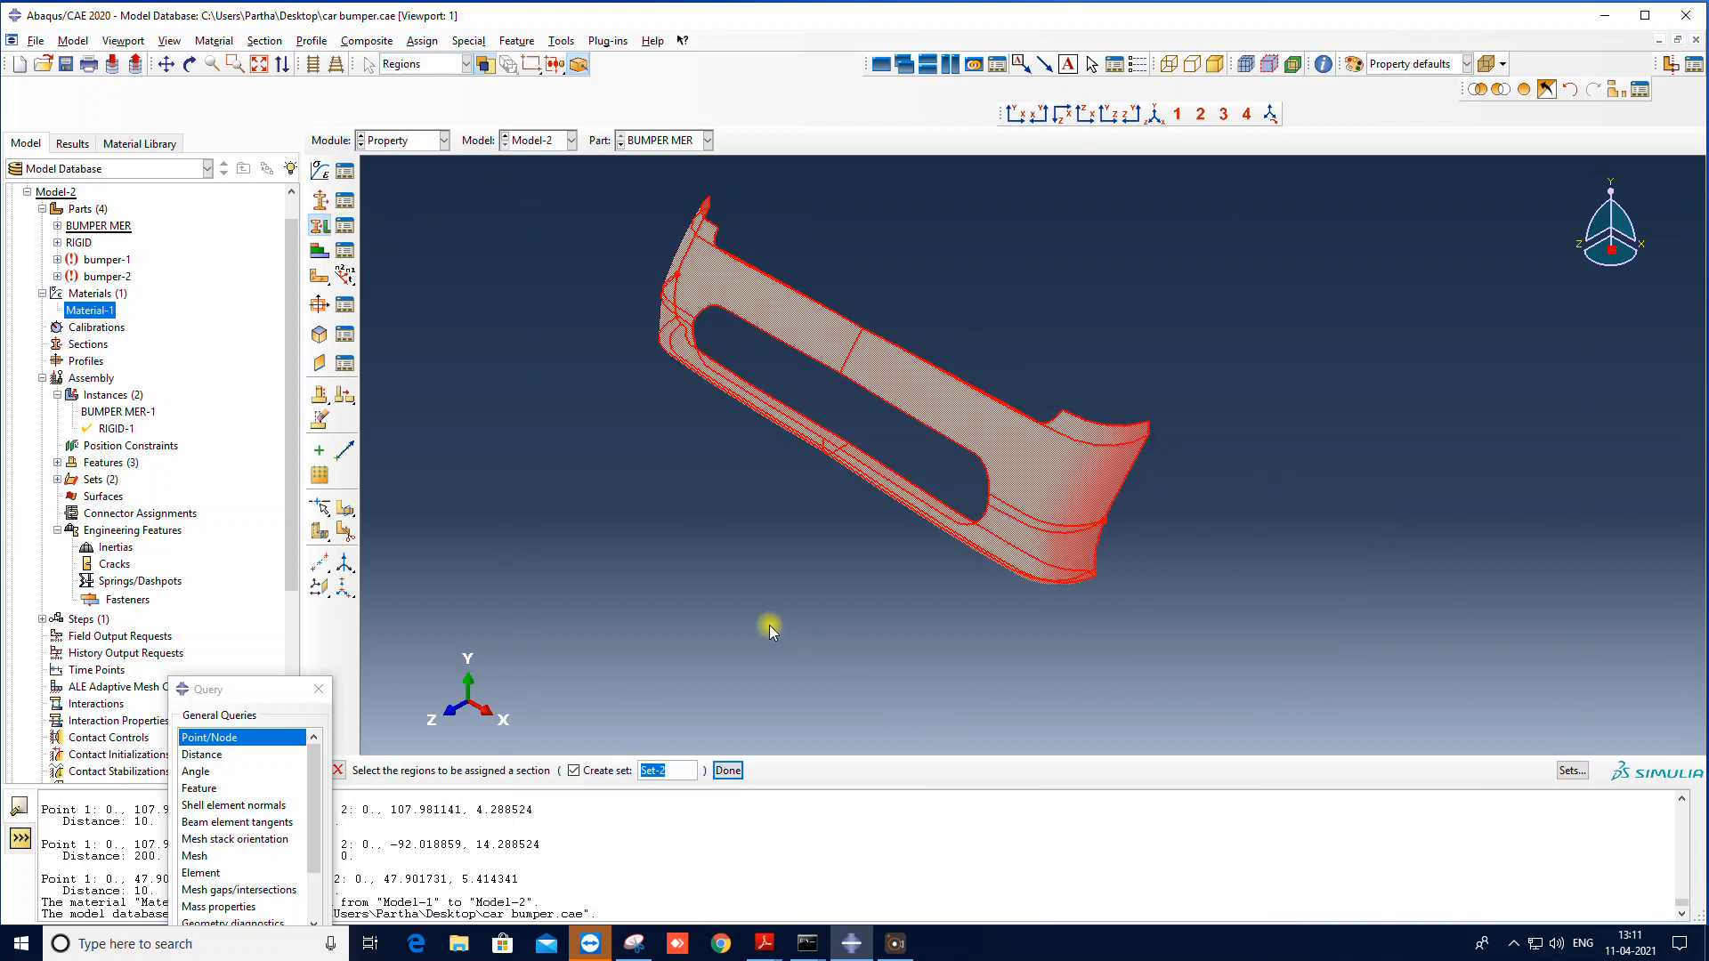
click(728, 770)
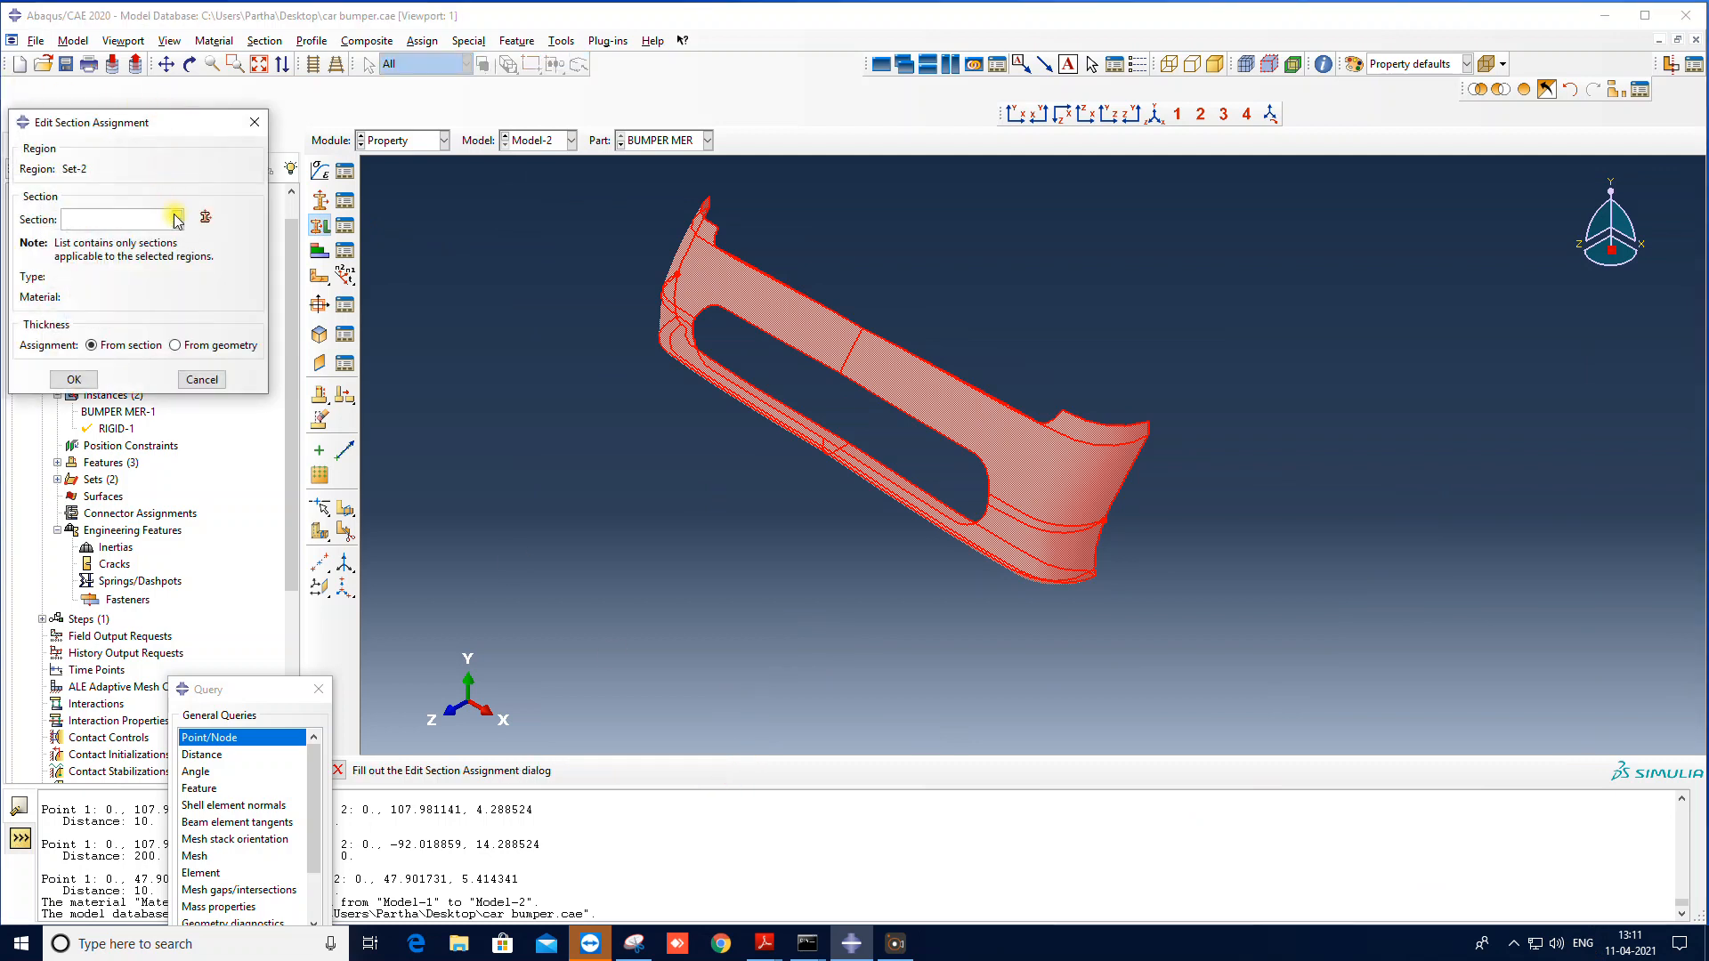
click(206, 219)
click(30, 347)
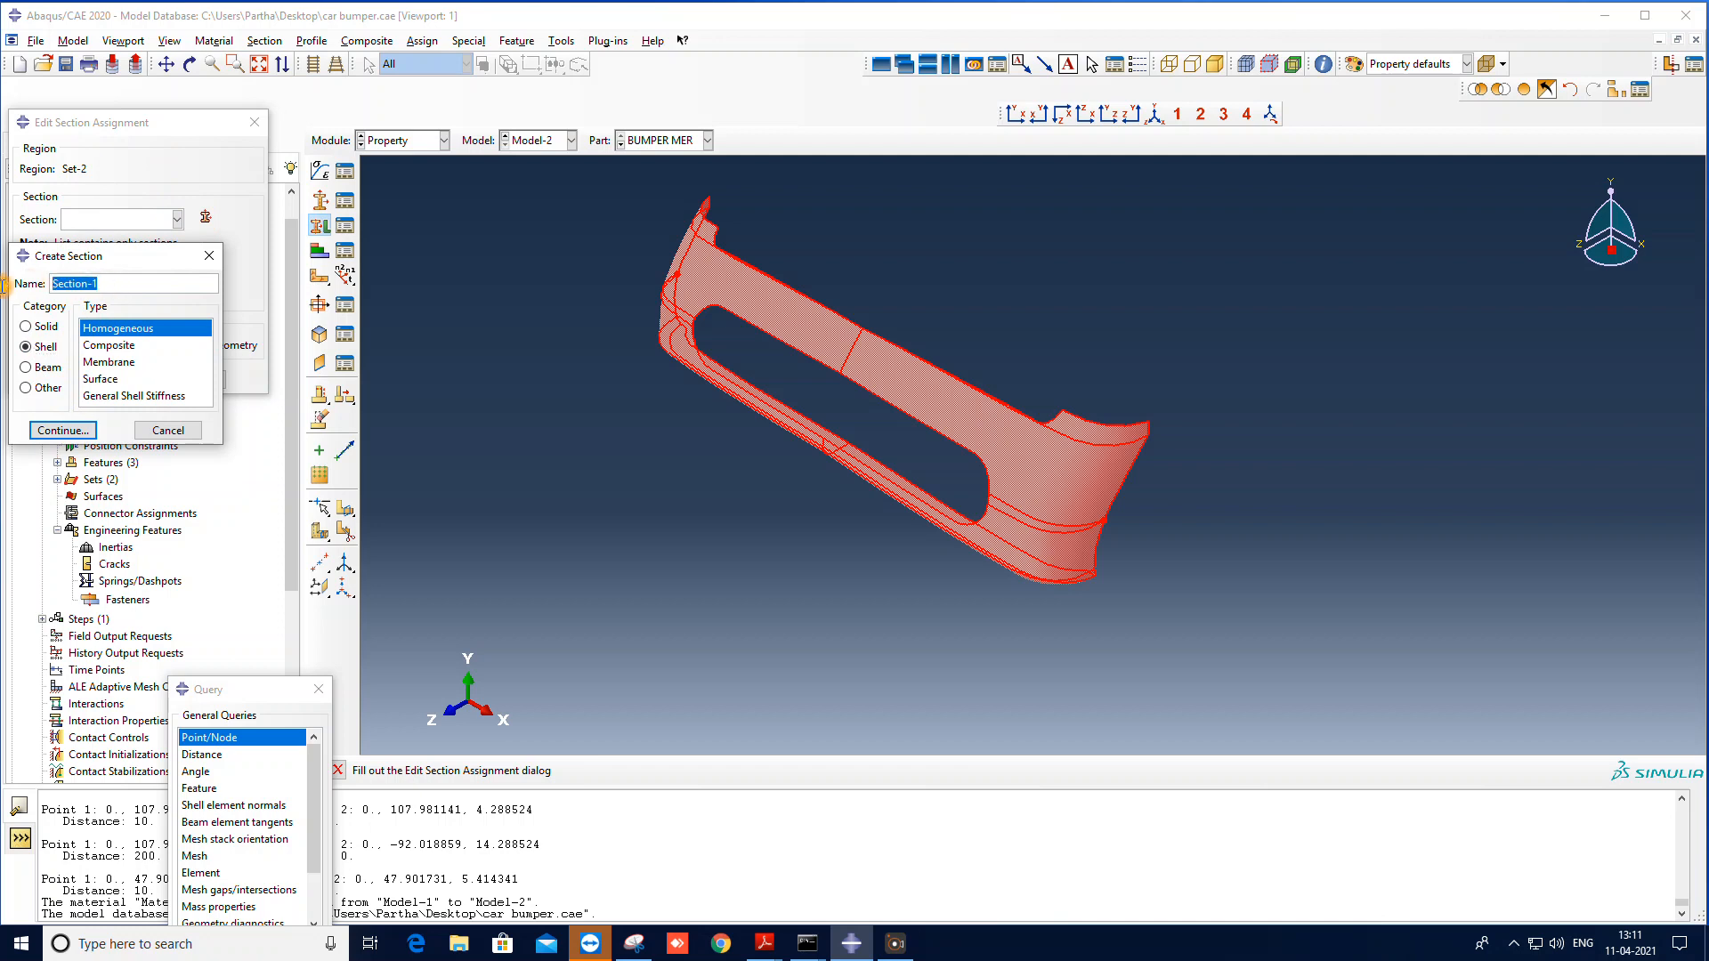
click(64, 430)
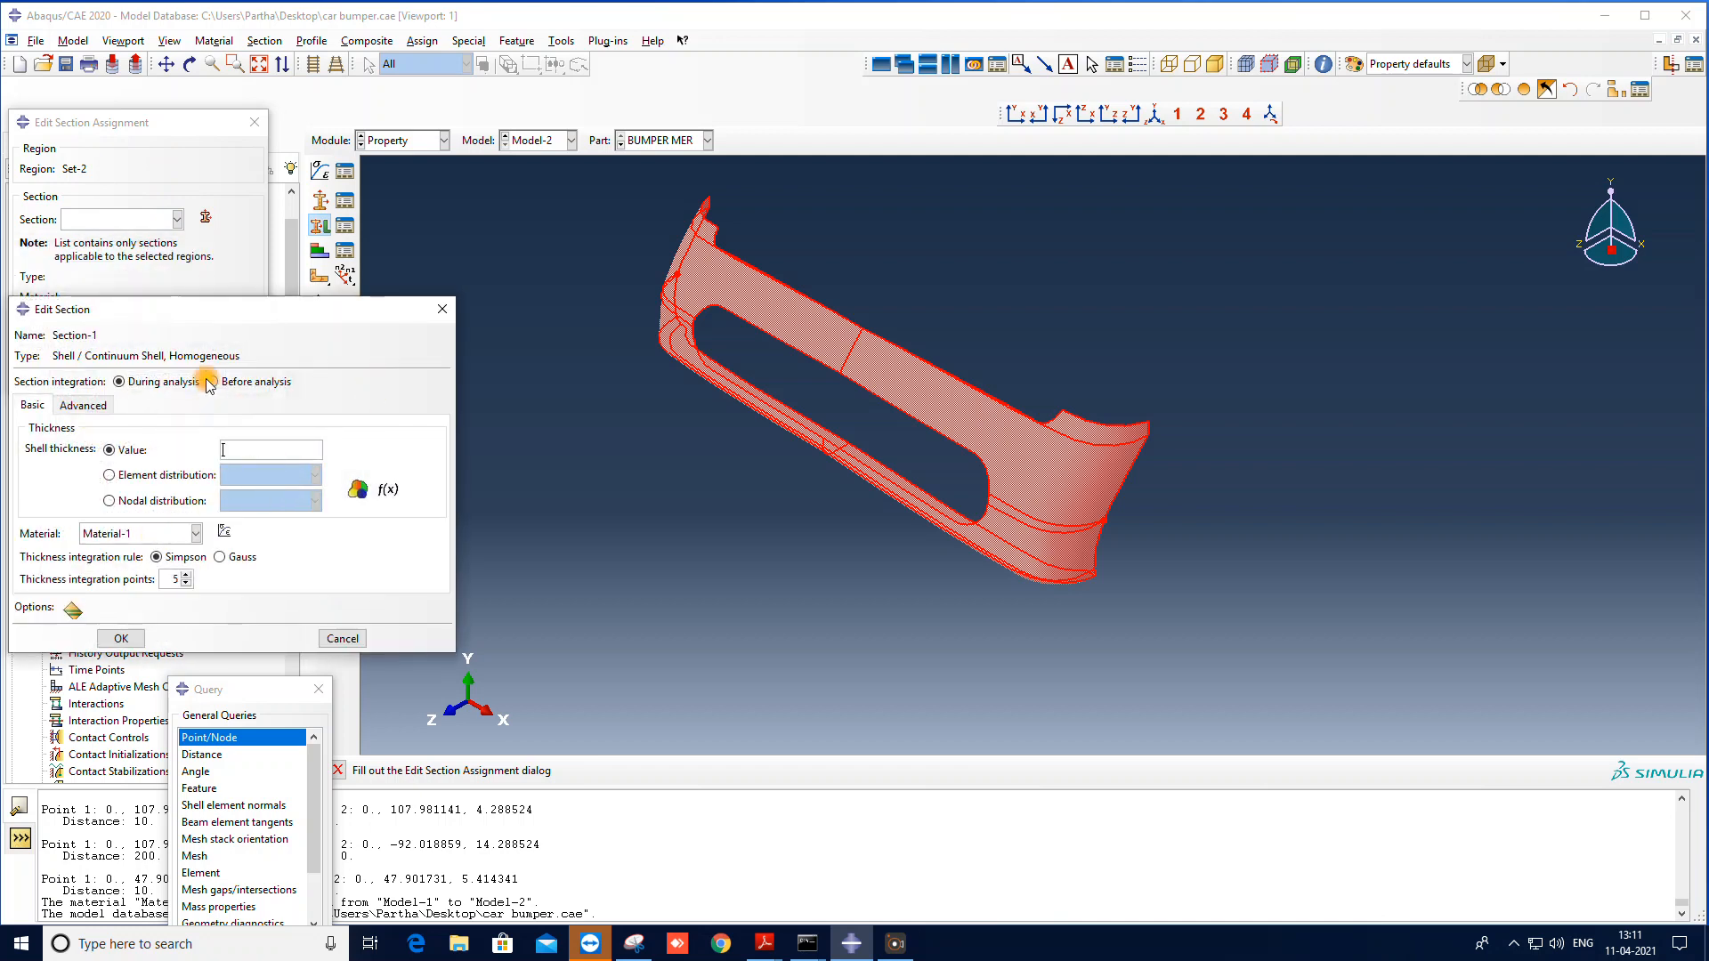
drag(207, 317, 468, 313)
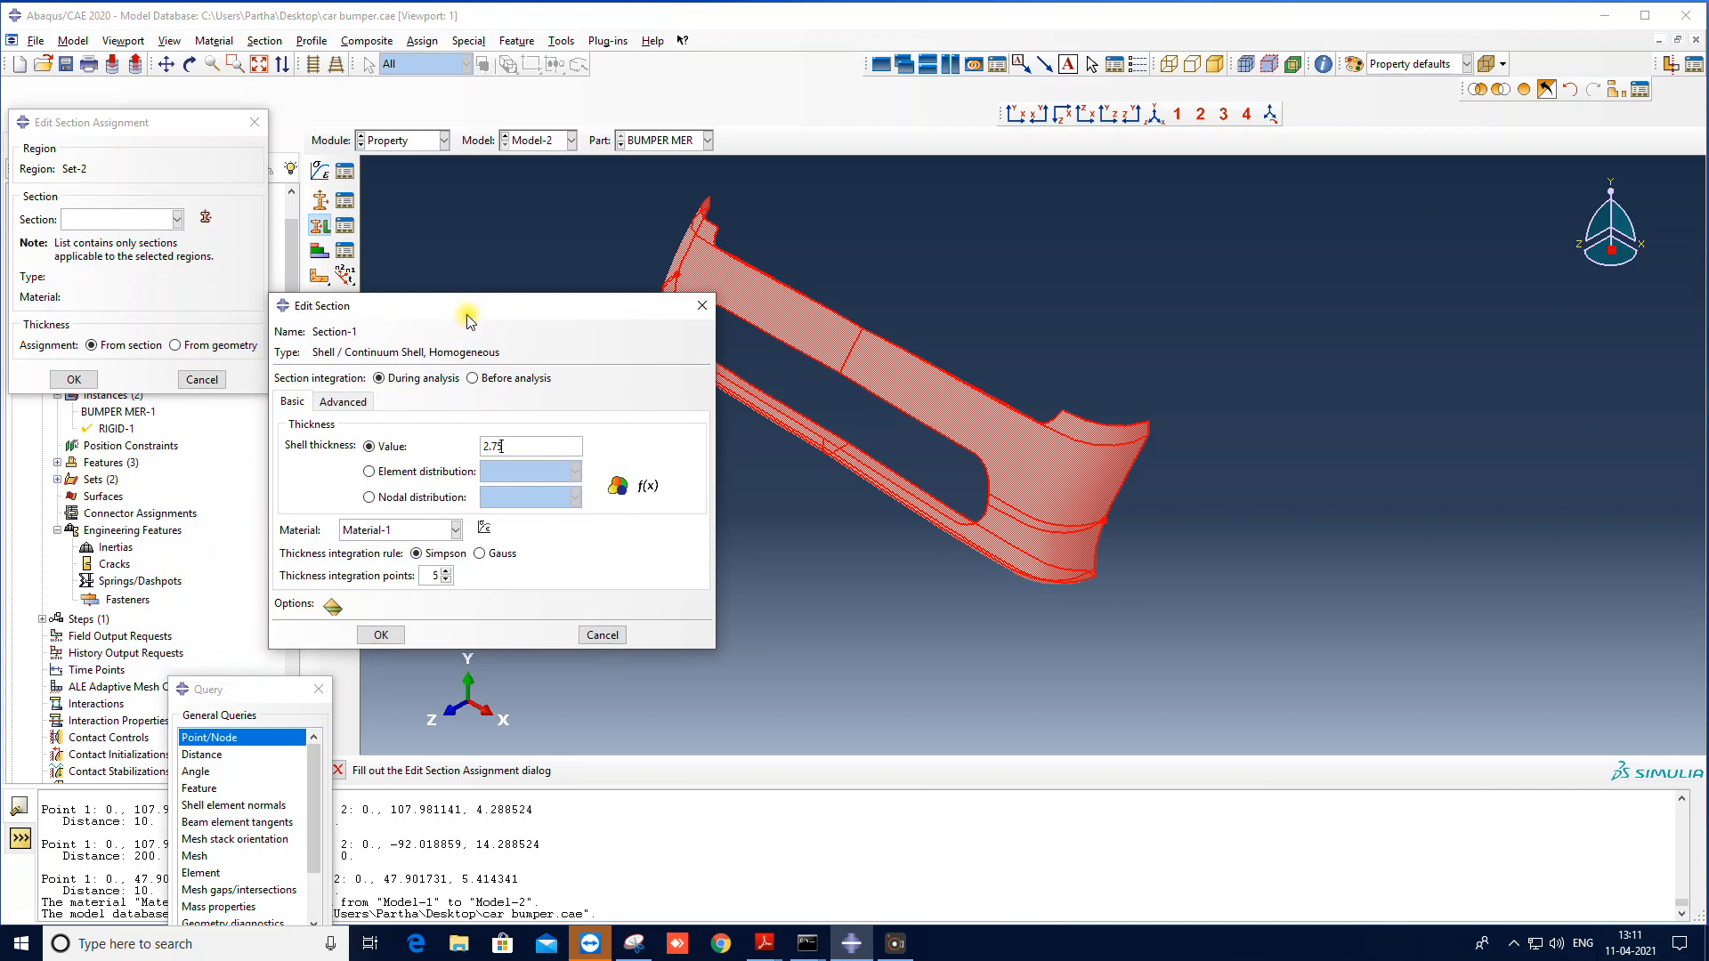
click(381, 634)
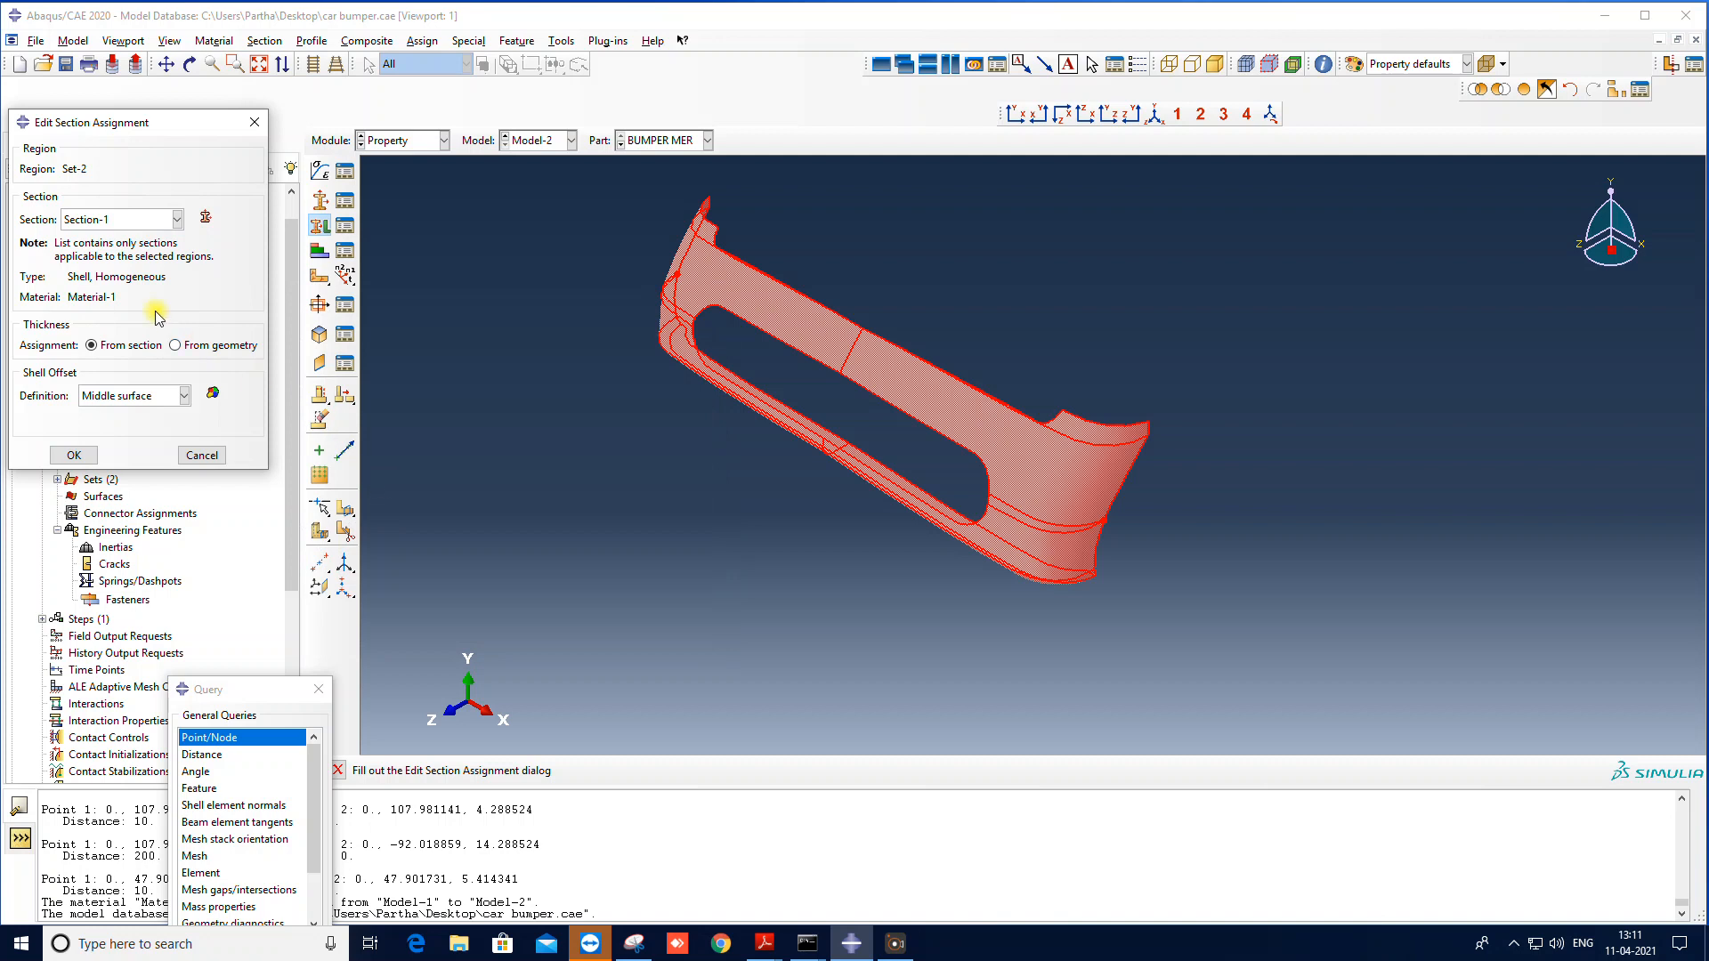
click(73, 454)
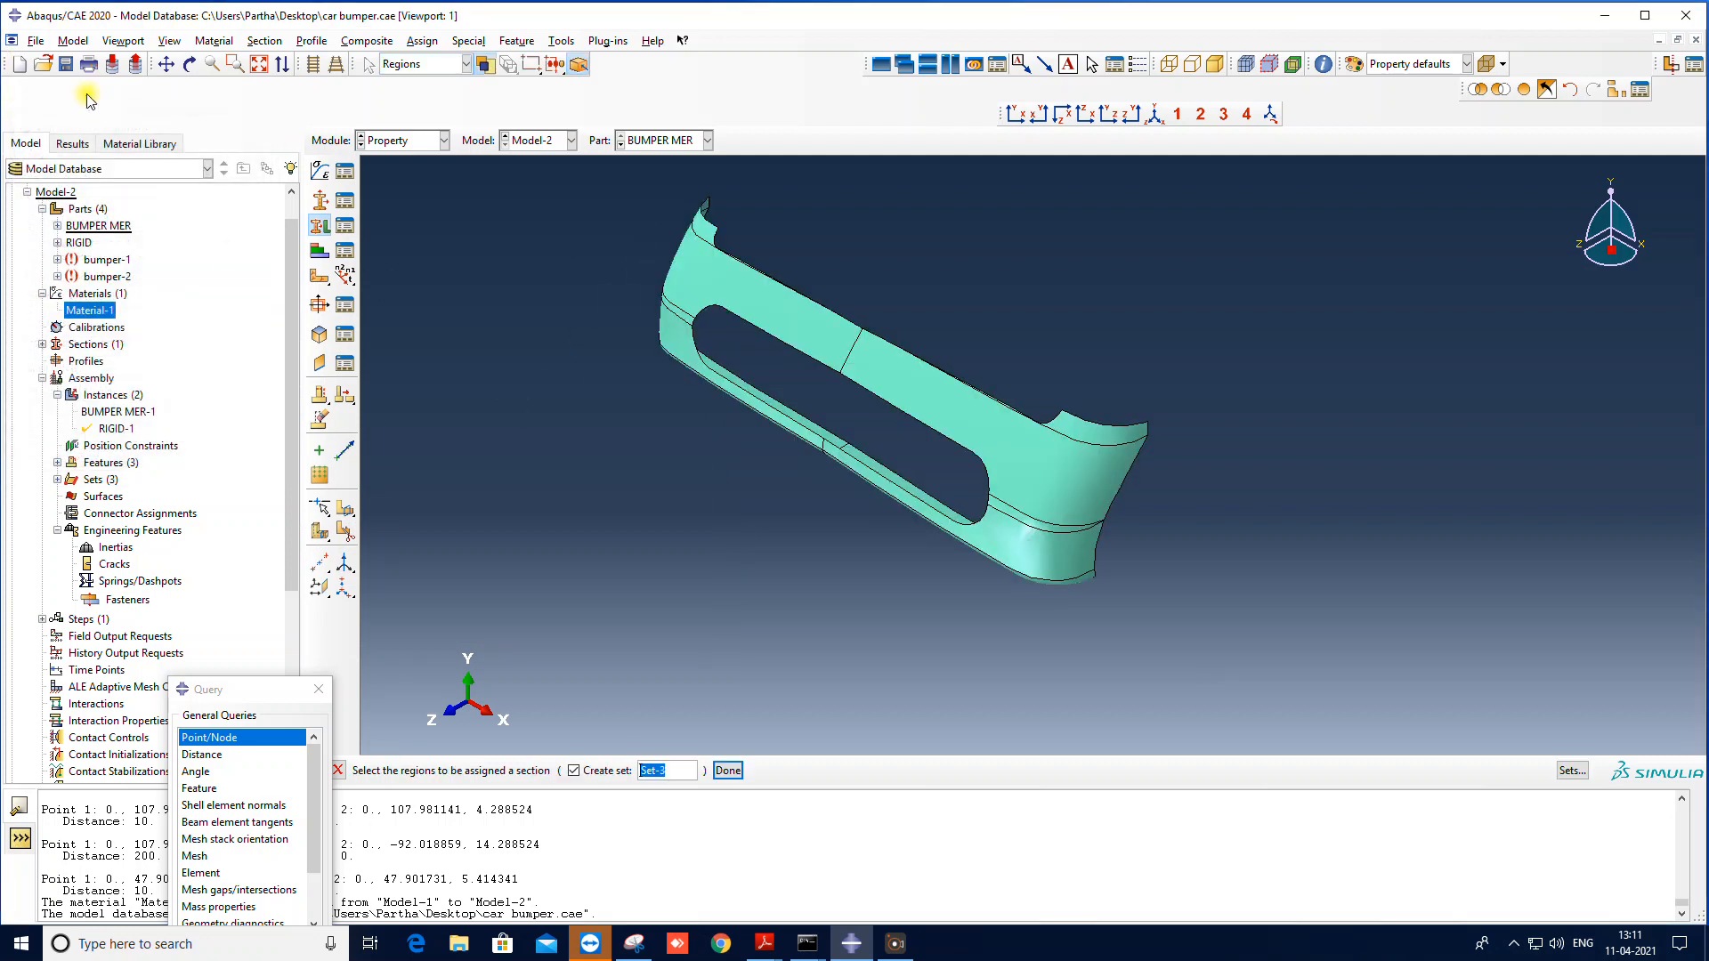
click(340, 771)
scroll(829, 417, down, 1)
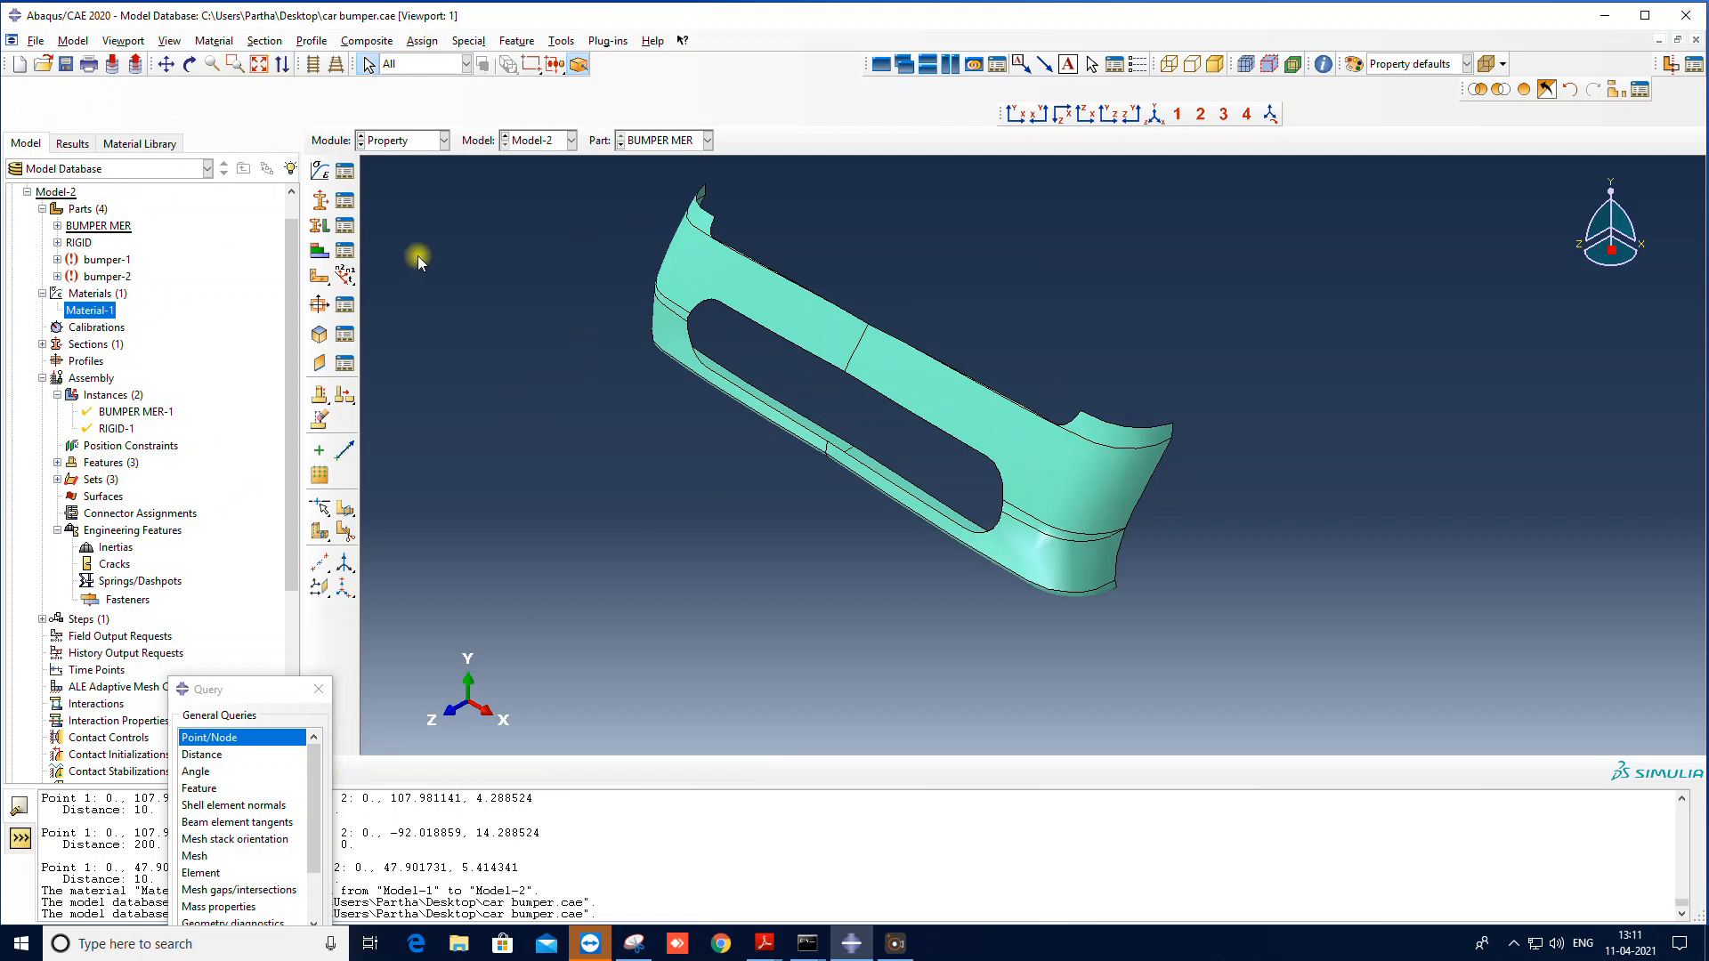
Step: Switch to the Mesh module and mesh Model-2's RIGID part
click(411, 140)
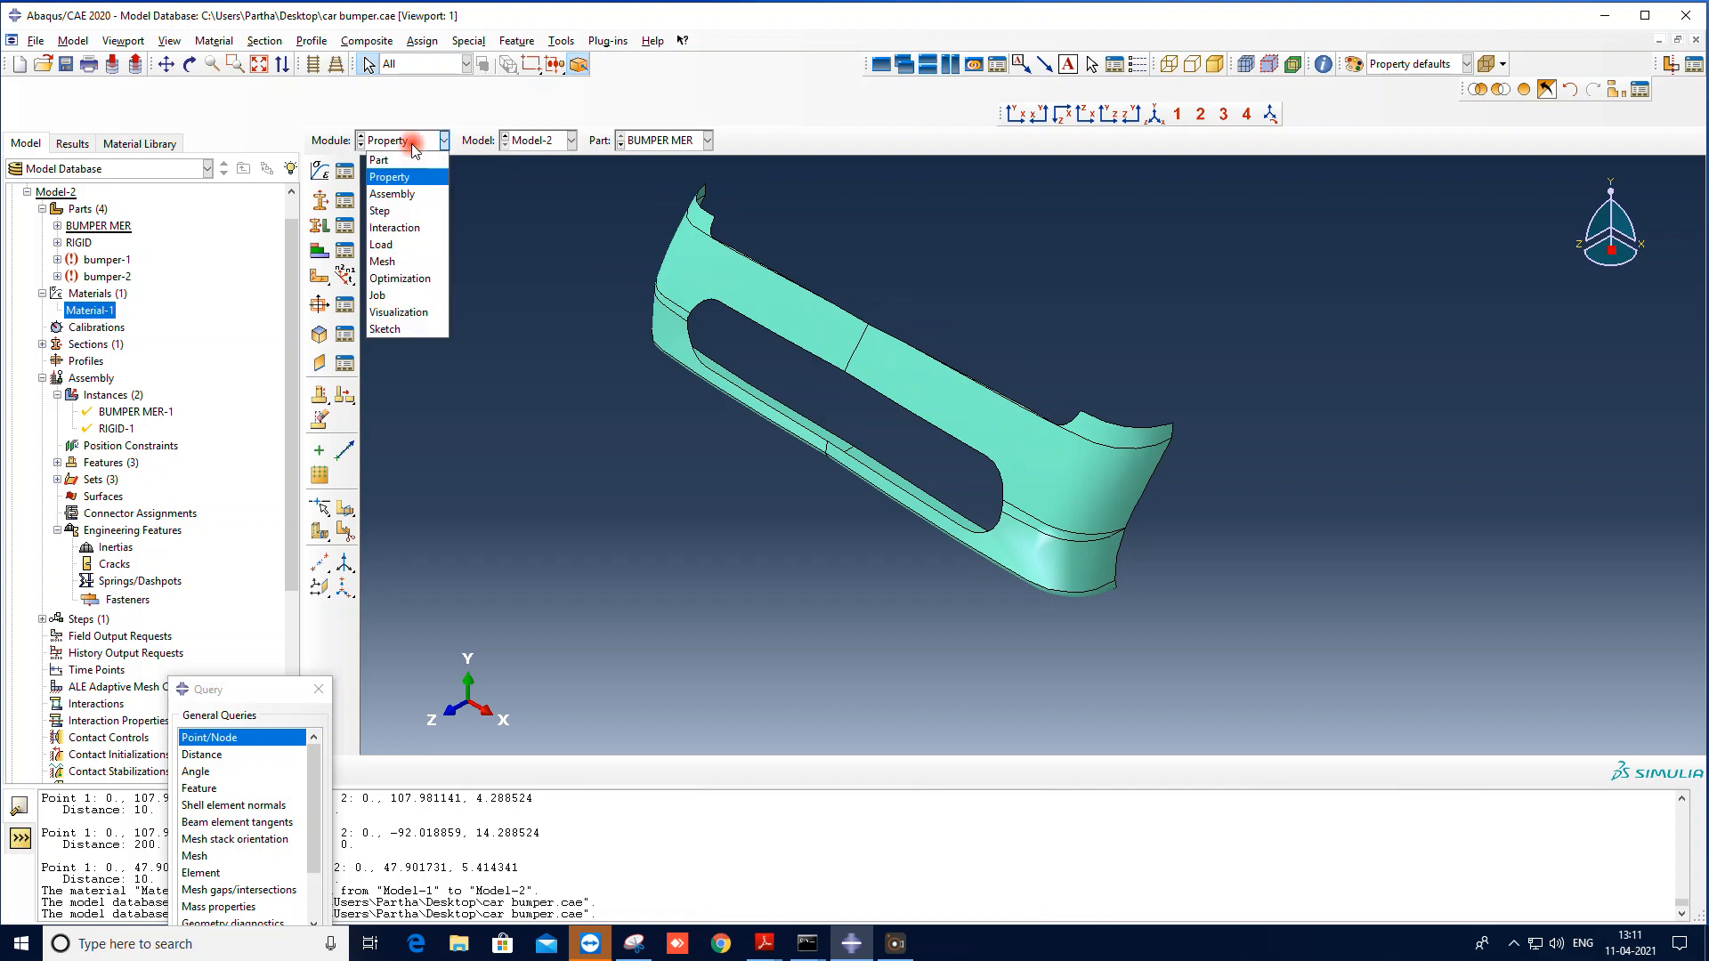
click(396, 259)
click(764, 139)
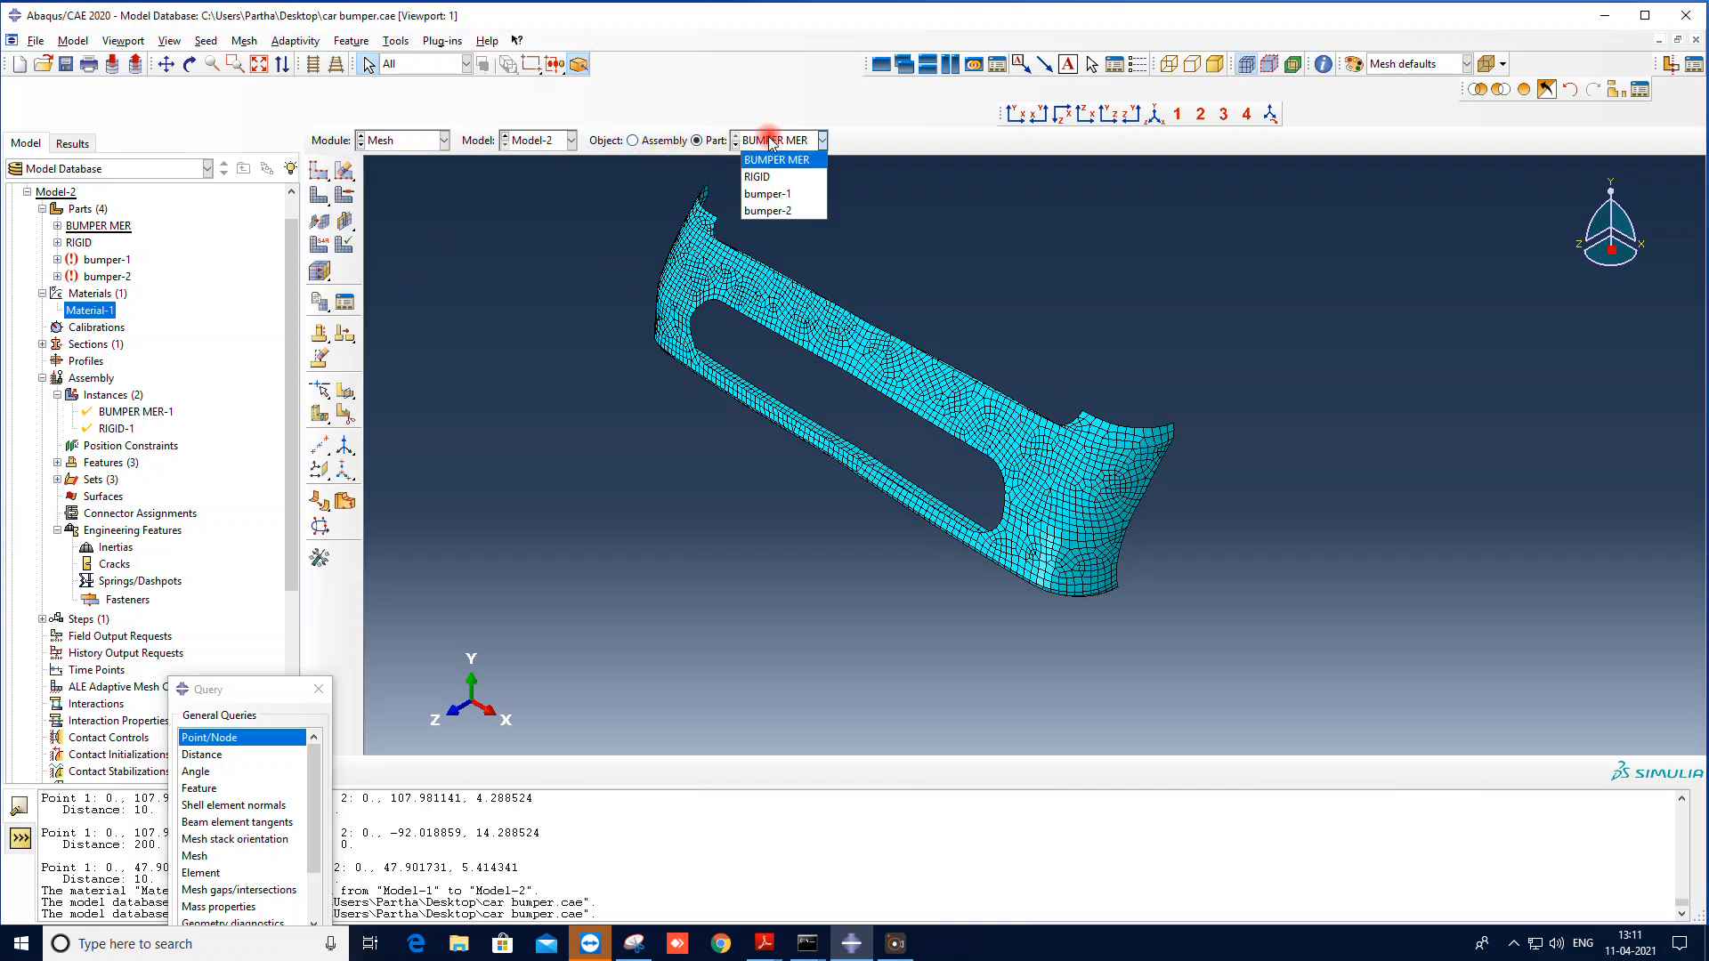
click(767, 178)
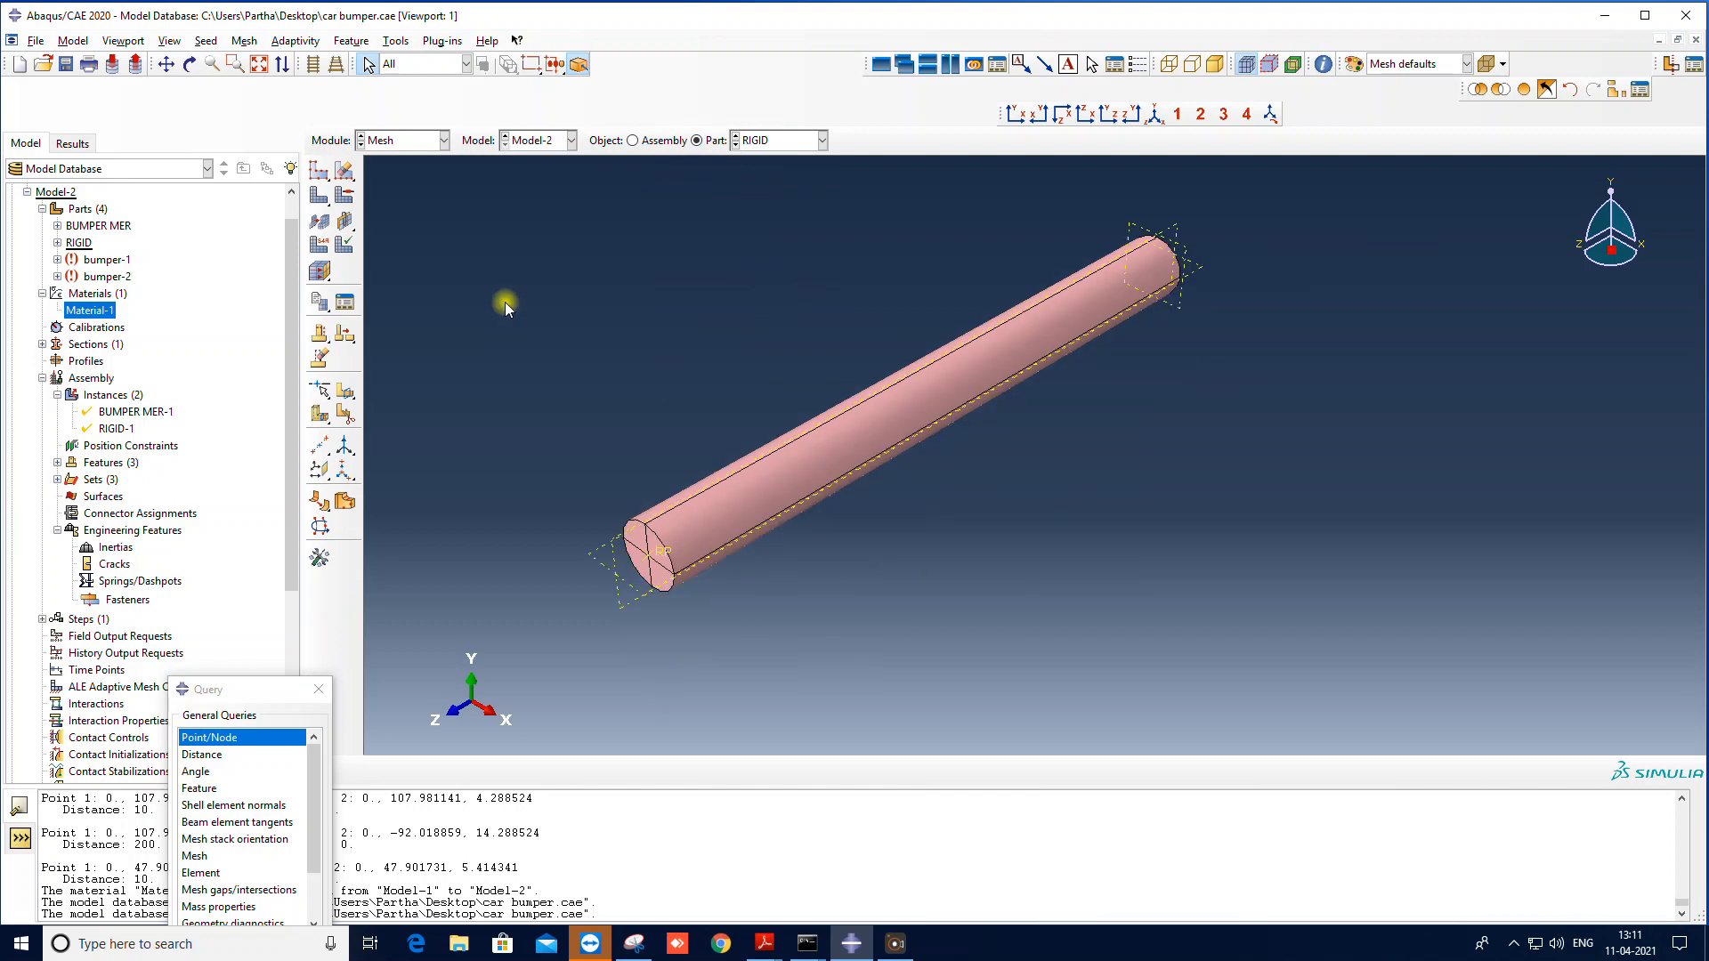
click(319, 195)
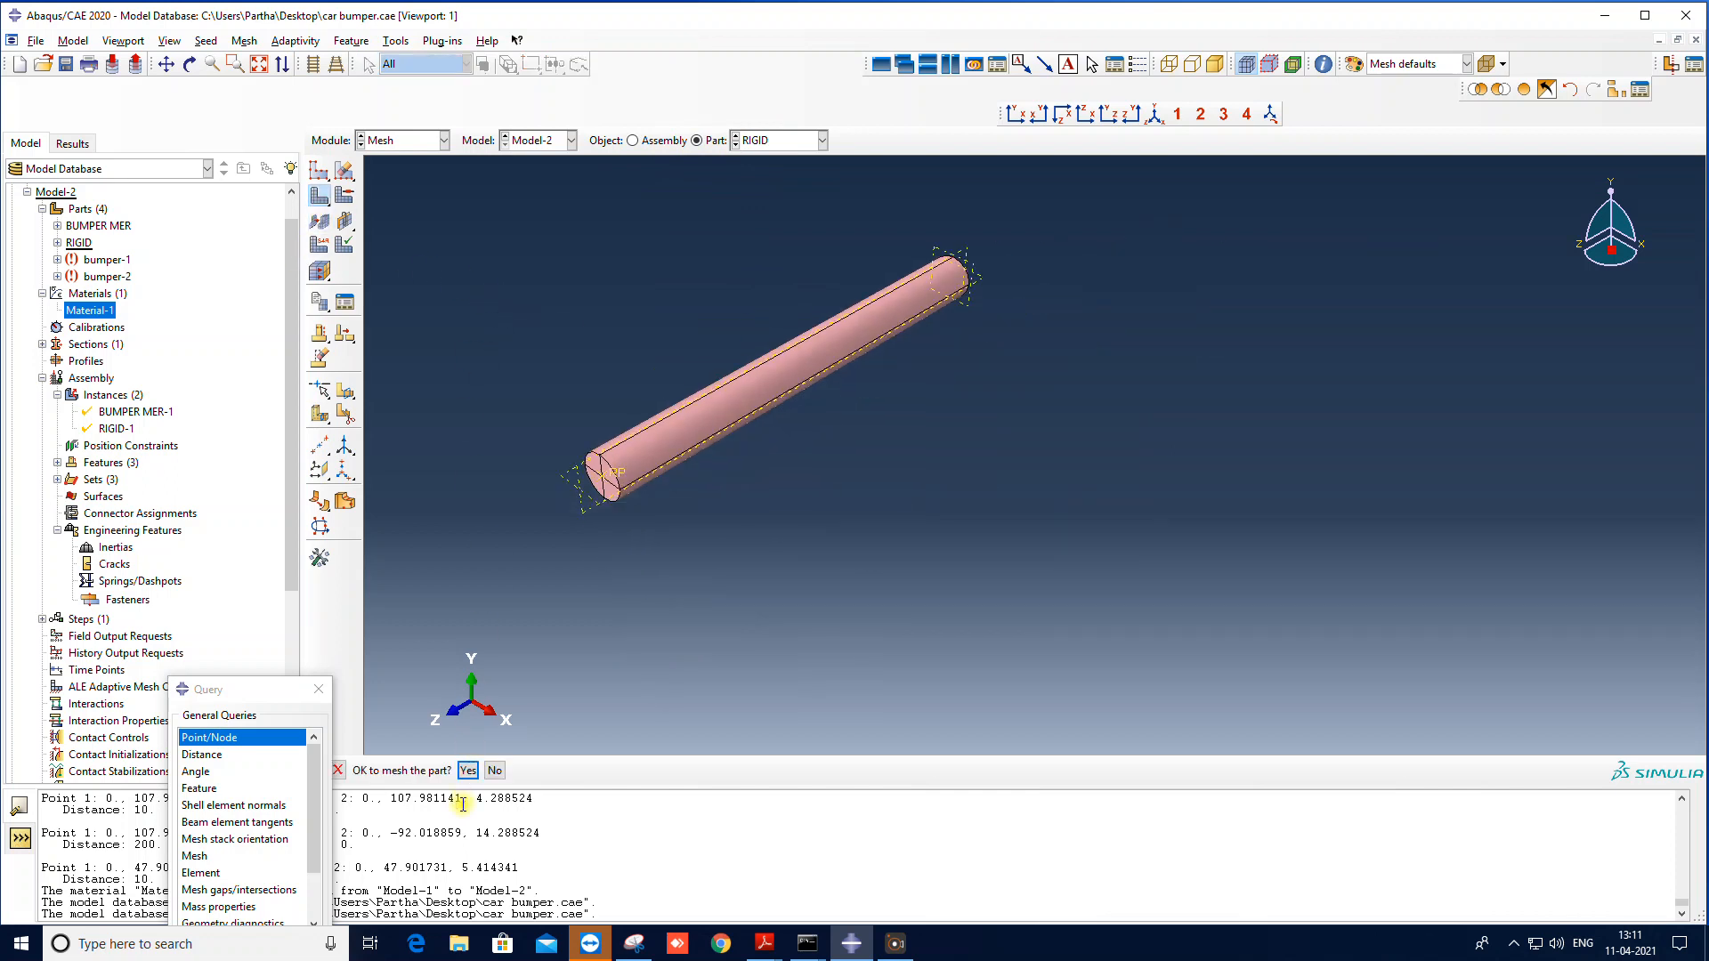
click(468, 771)
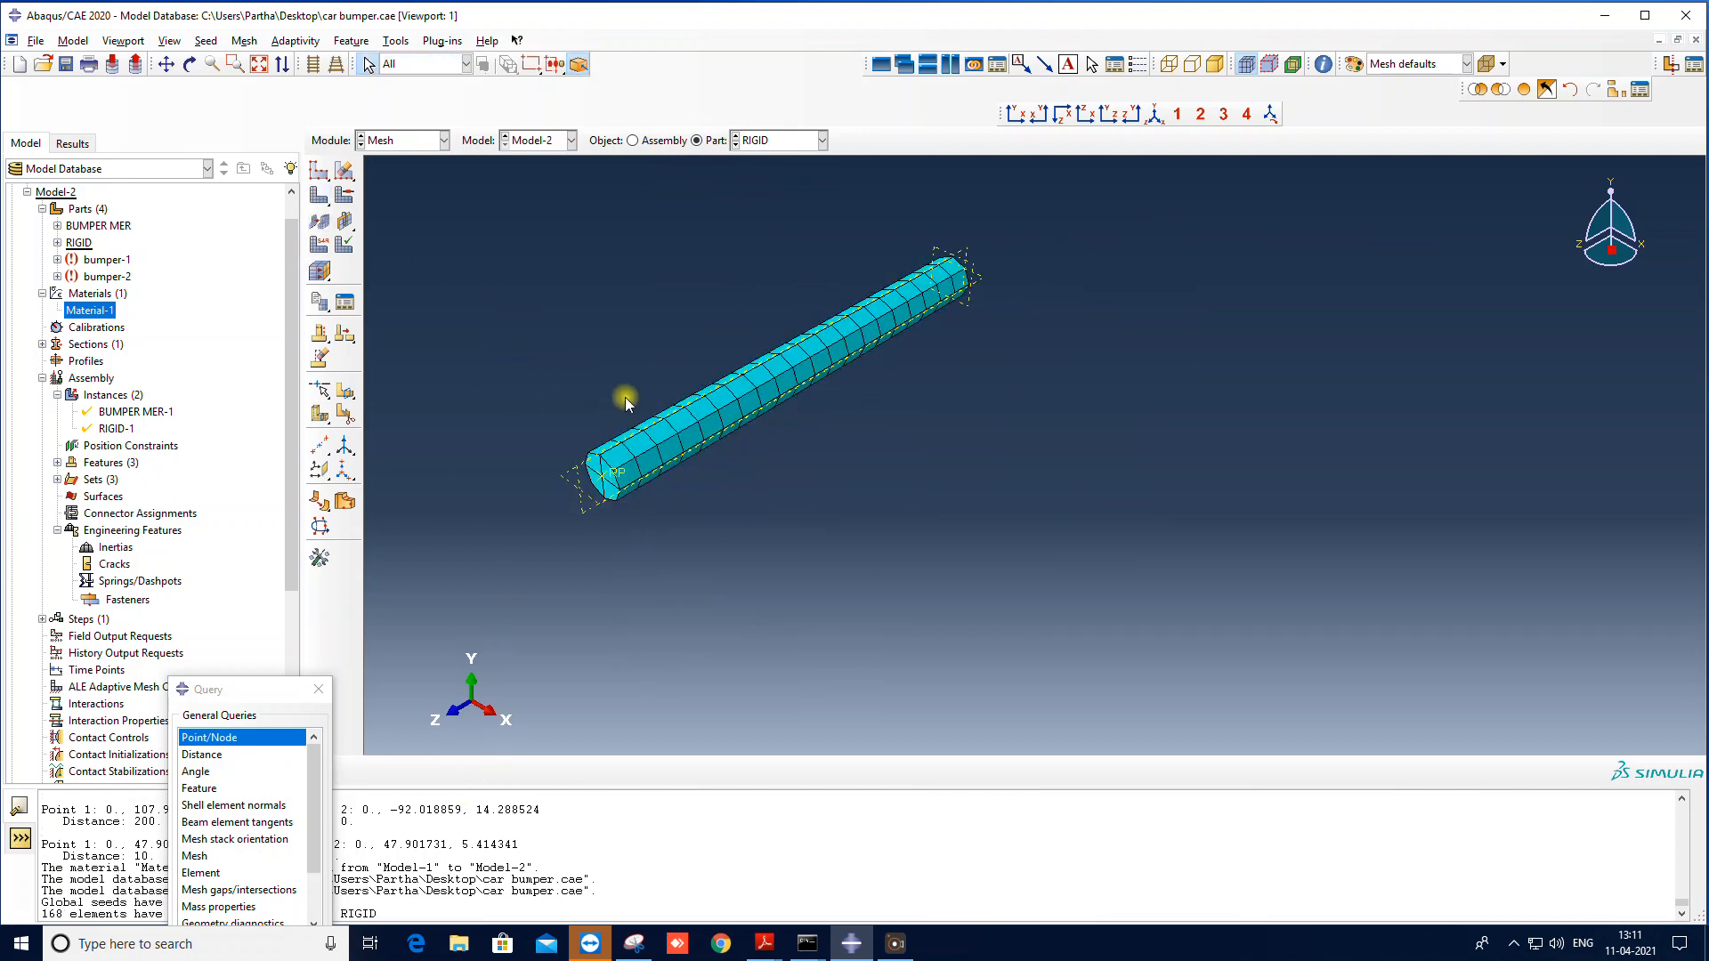
Step: Reseed Model-2's RIGID part with an approximate global size of 3 and regenerate its mesh
click(340, 198)
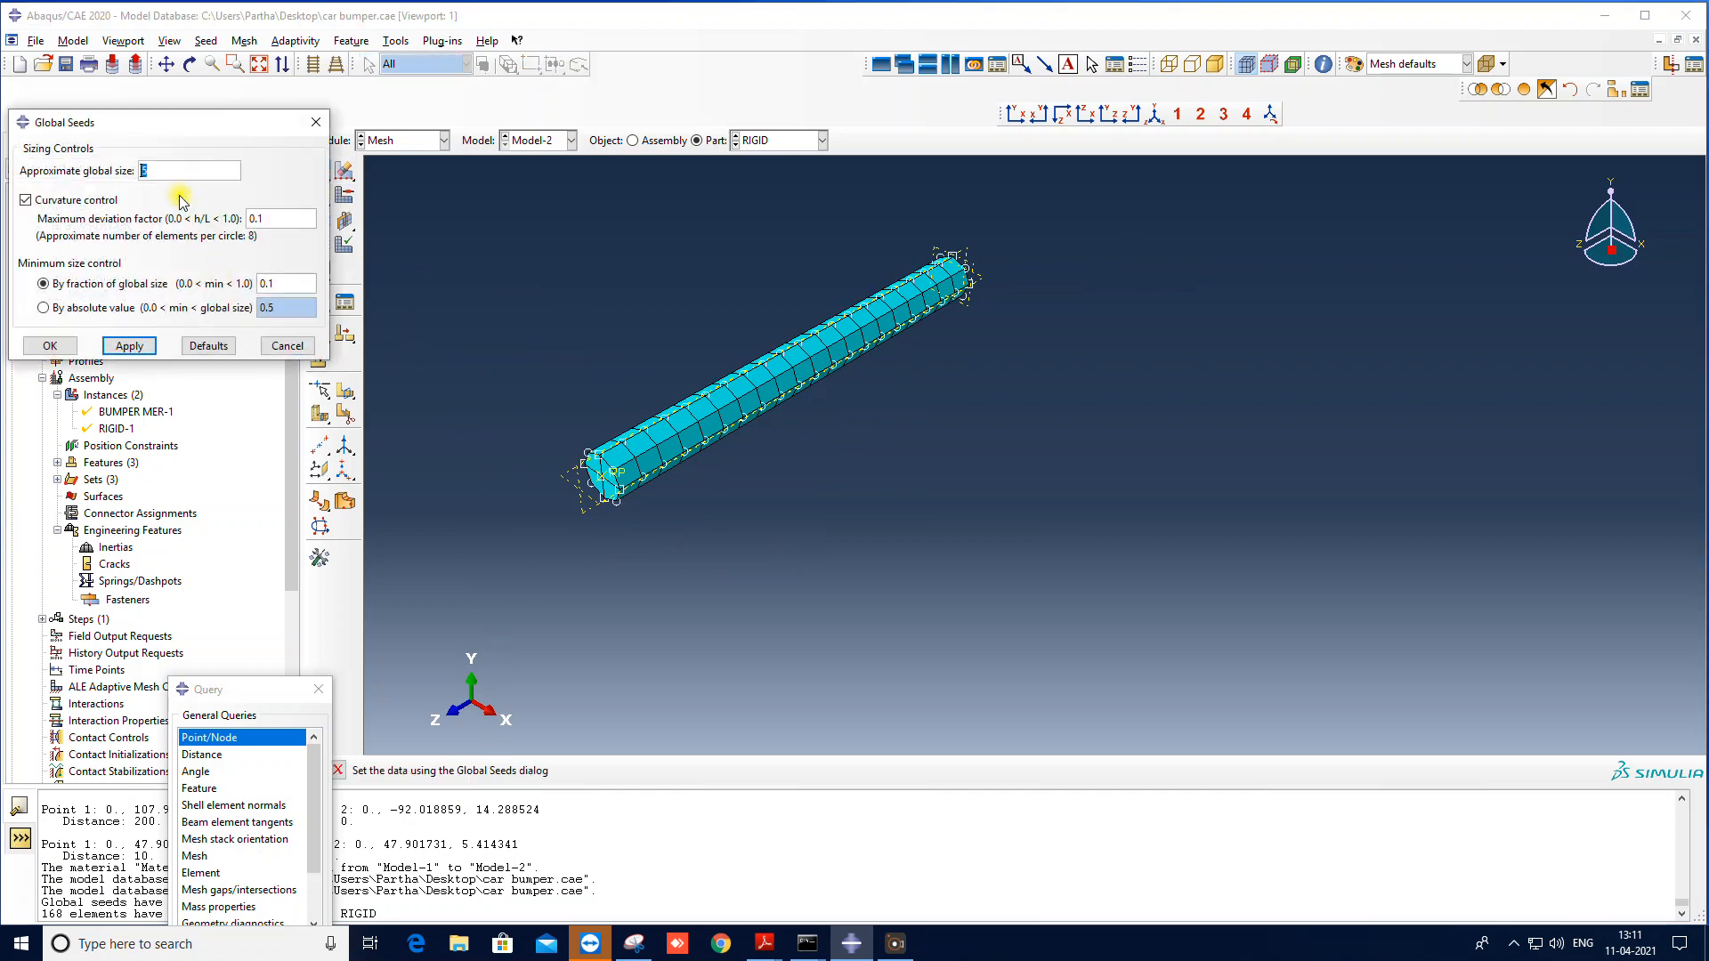
click(50, 345)
click(319, 195)
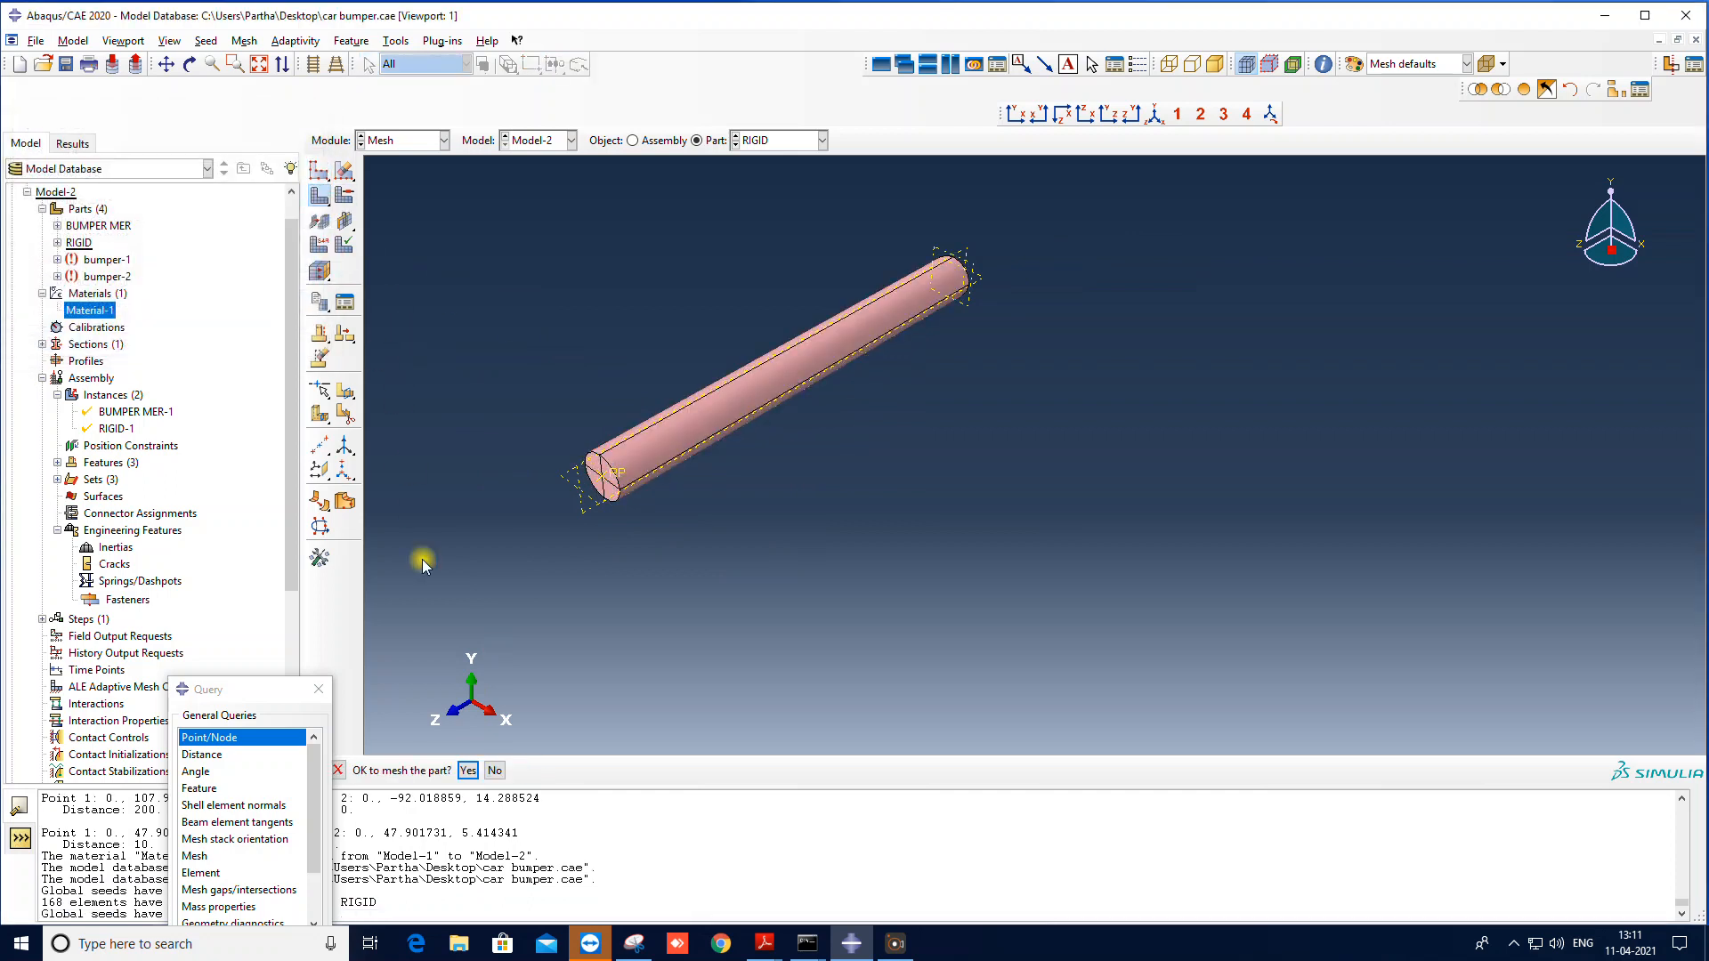
click(469, 771)
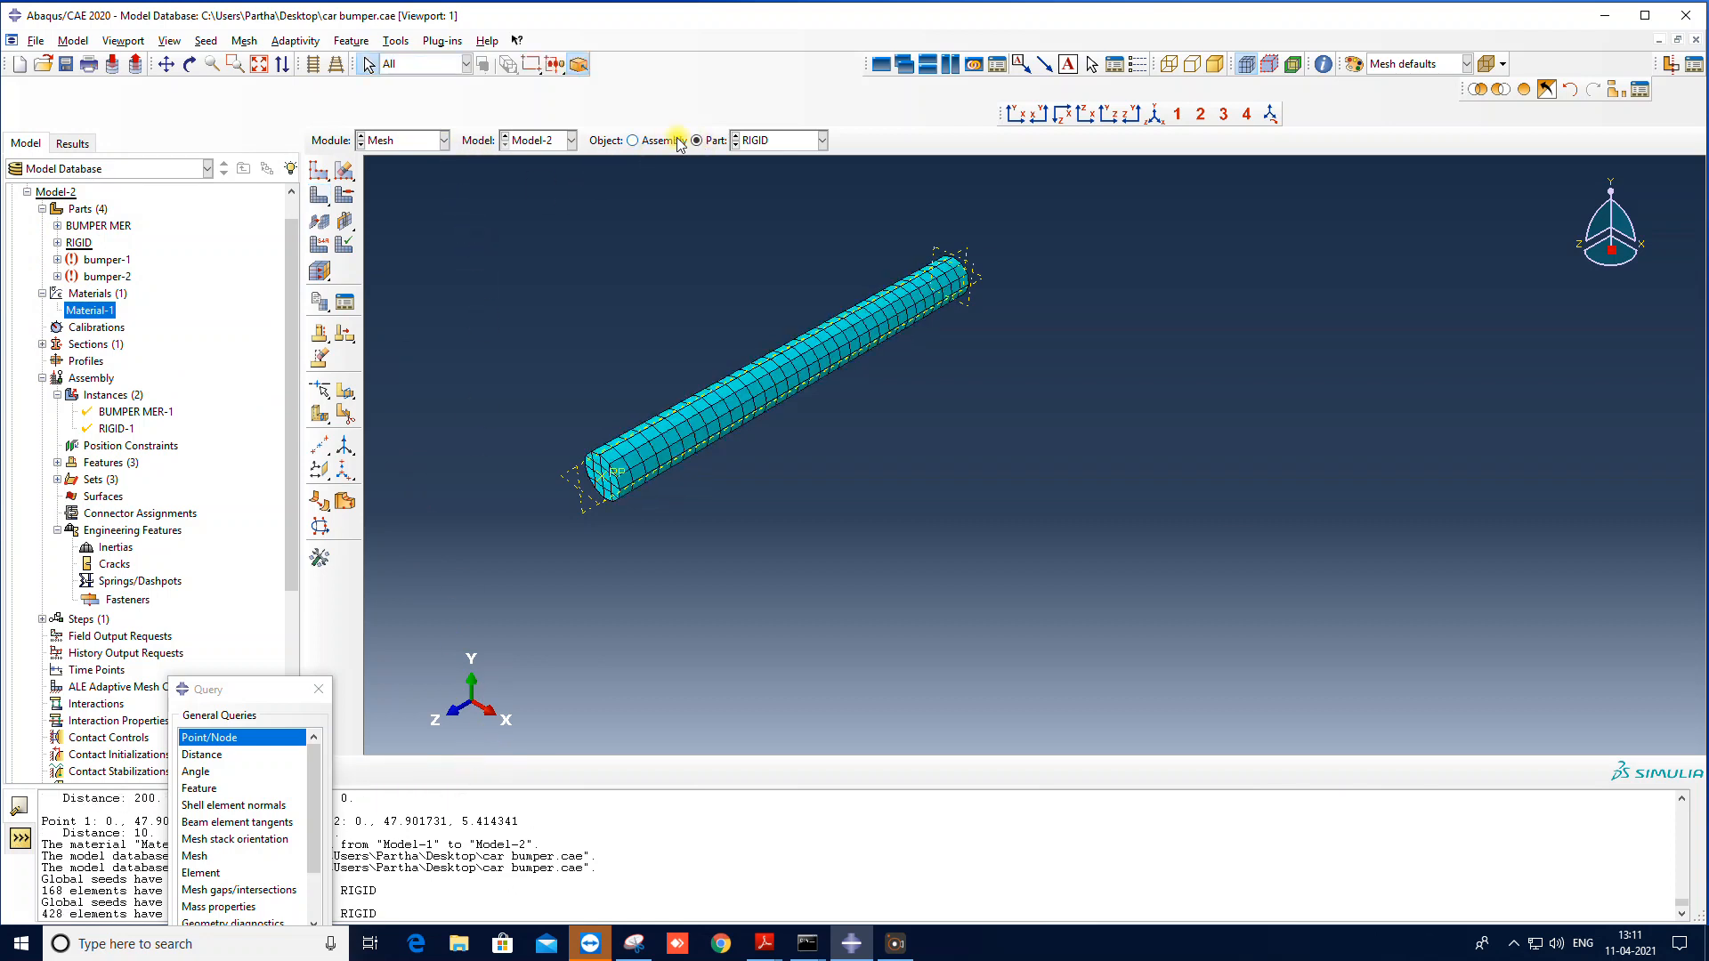
Step: Display the assembly and try to seed its bumper and rigid cylinder part instances
click(633, 141)
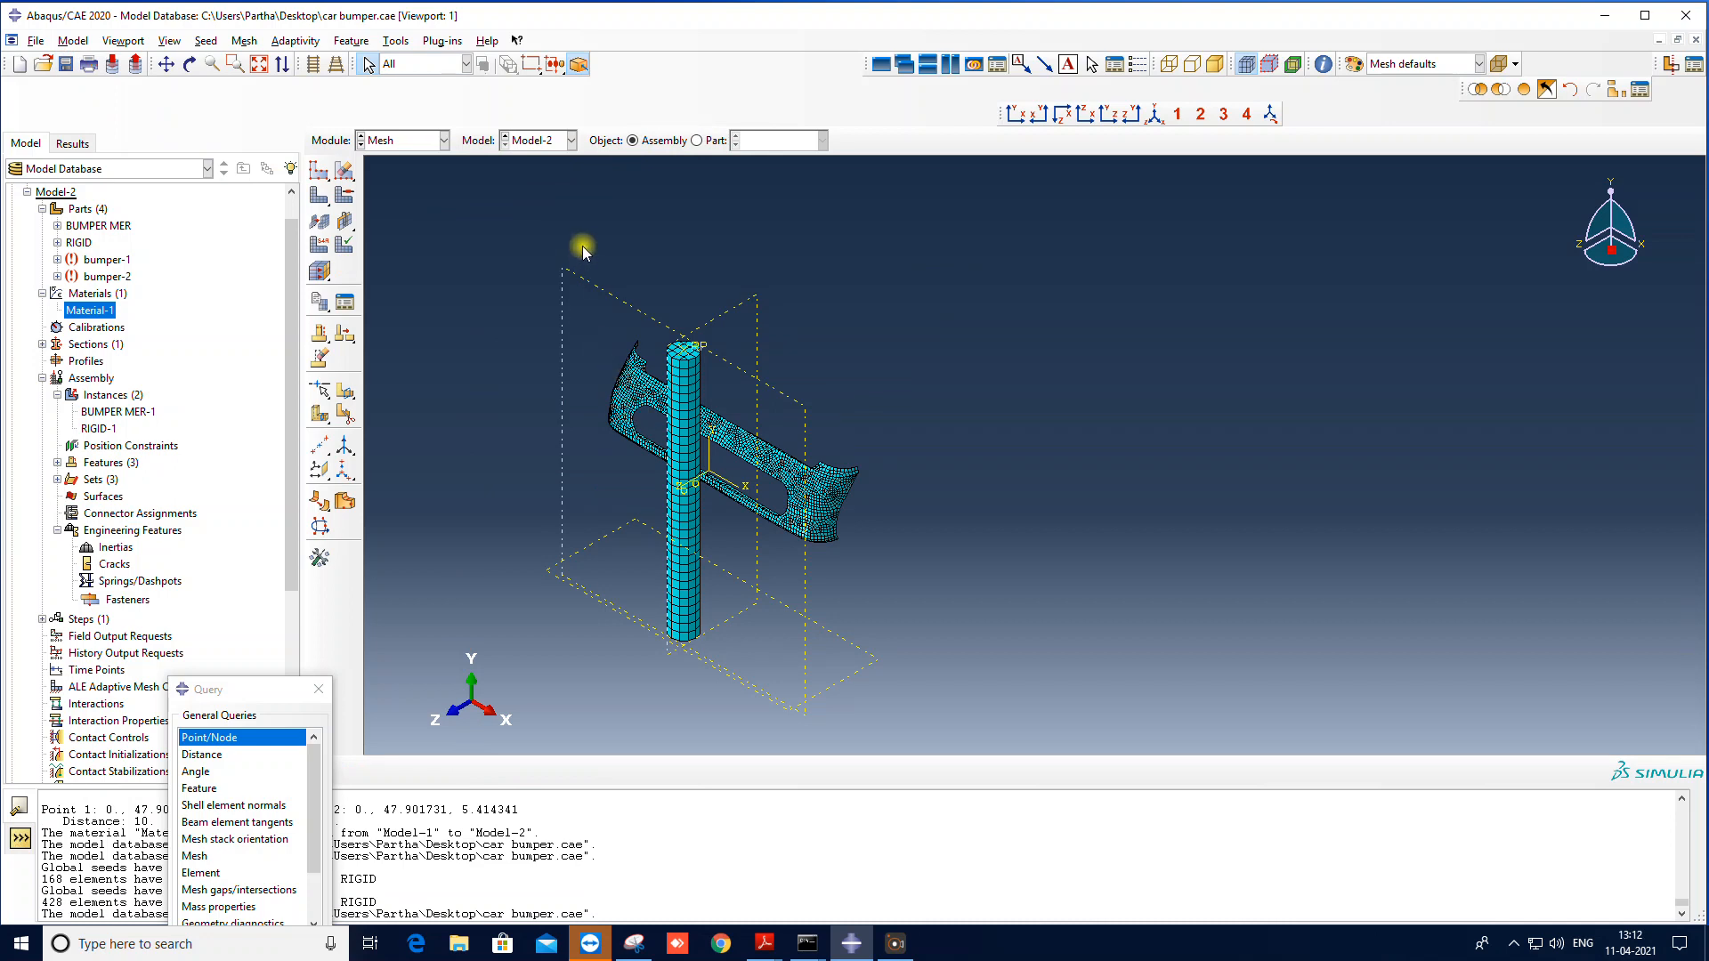
drag(558, 239, 970, 636)
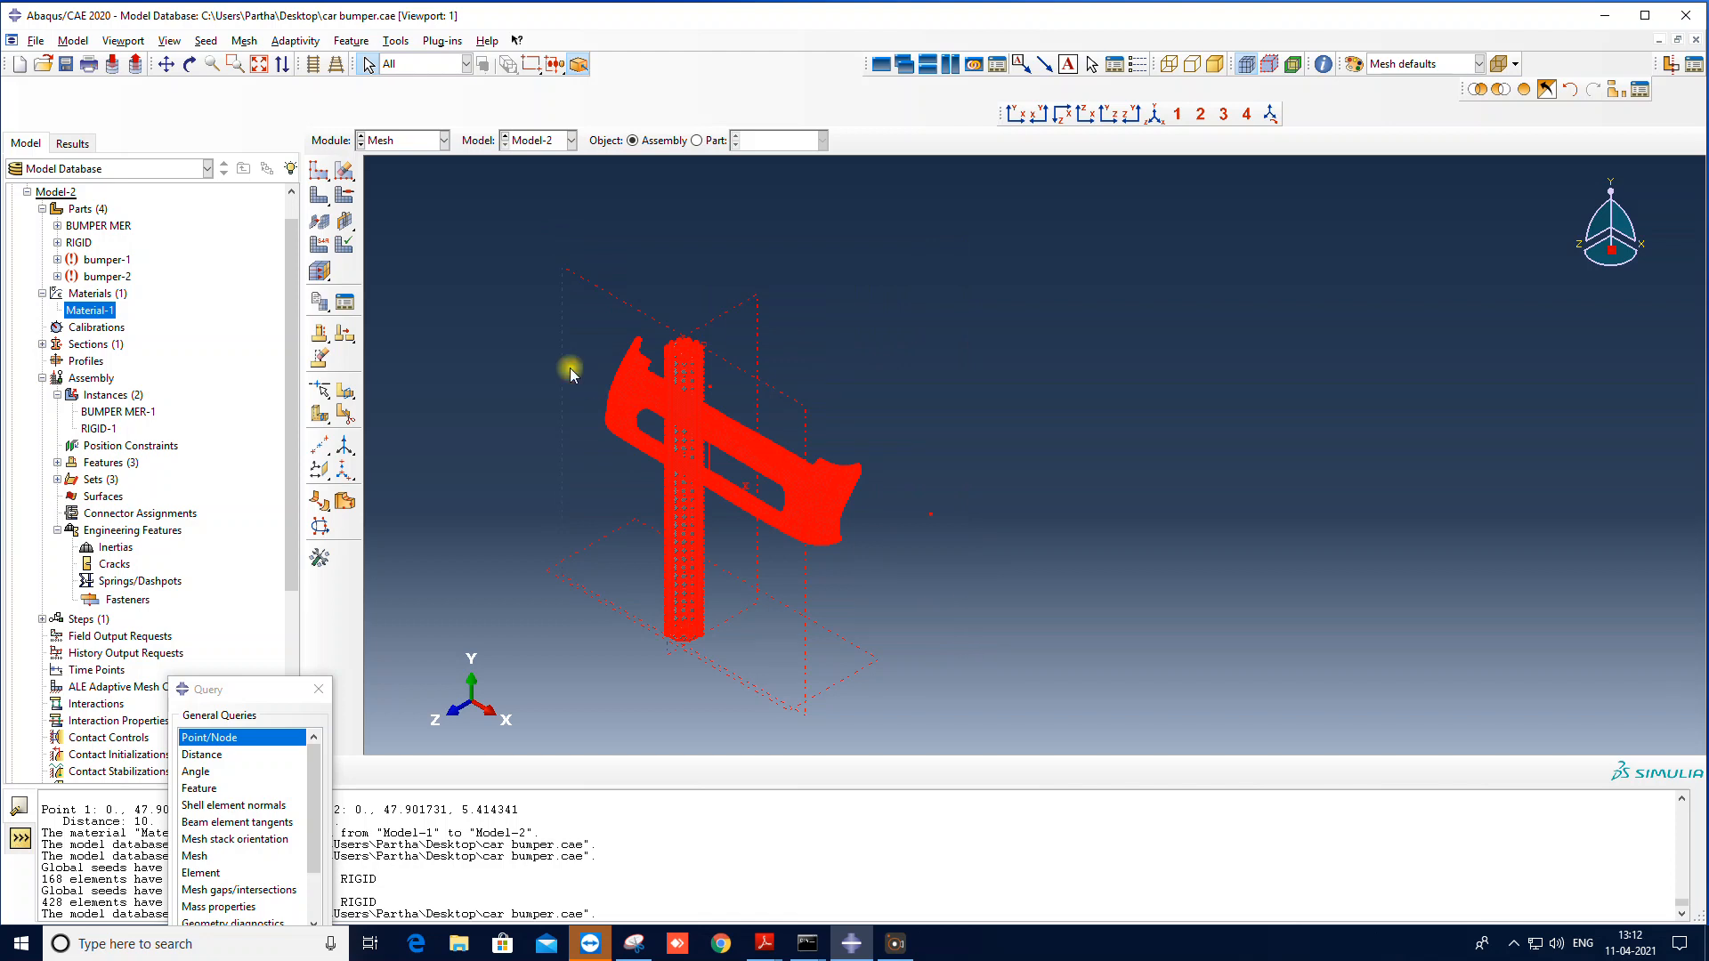
click(502, 302)
click(319, 169)
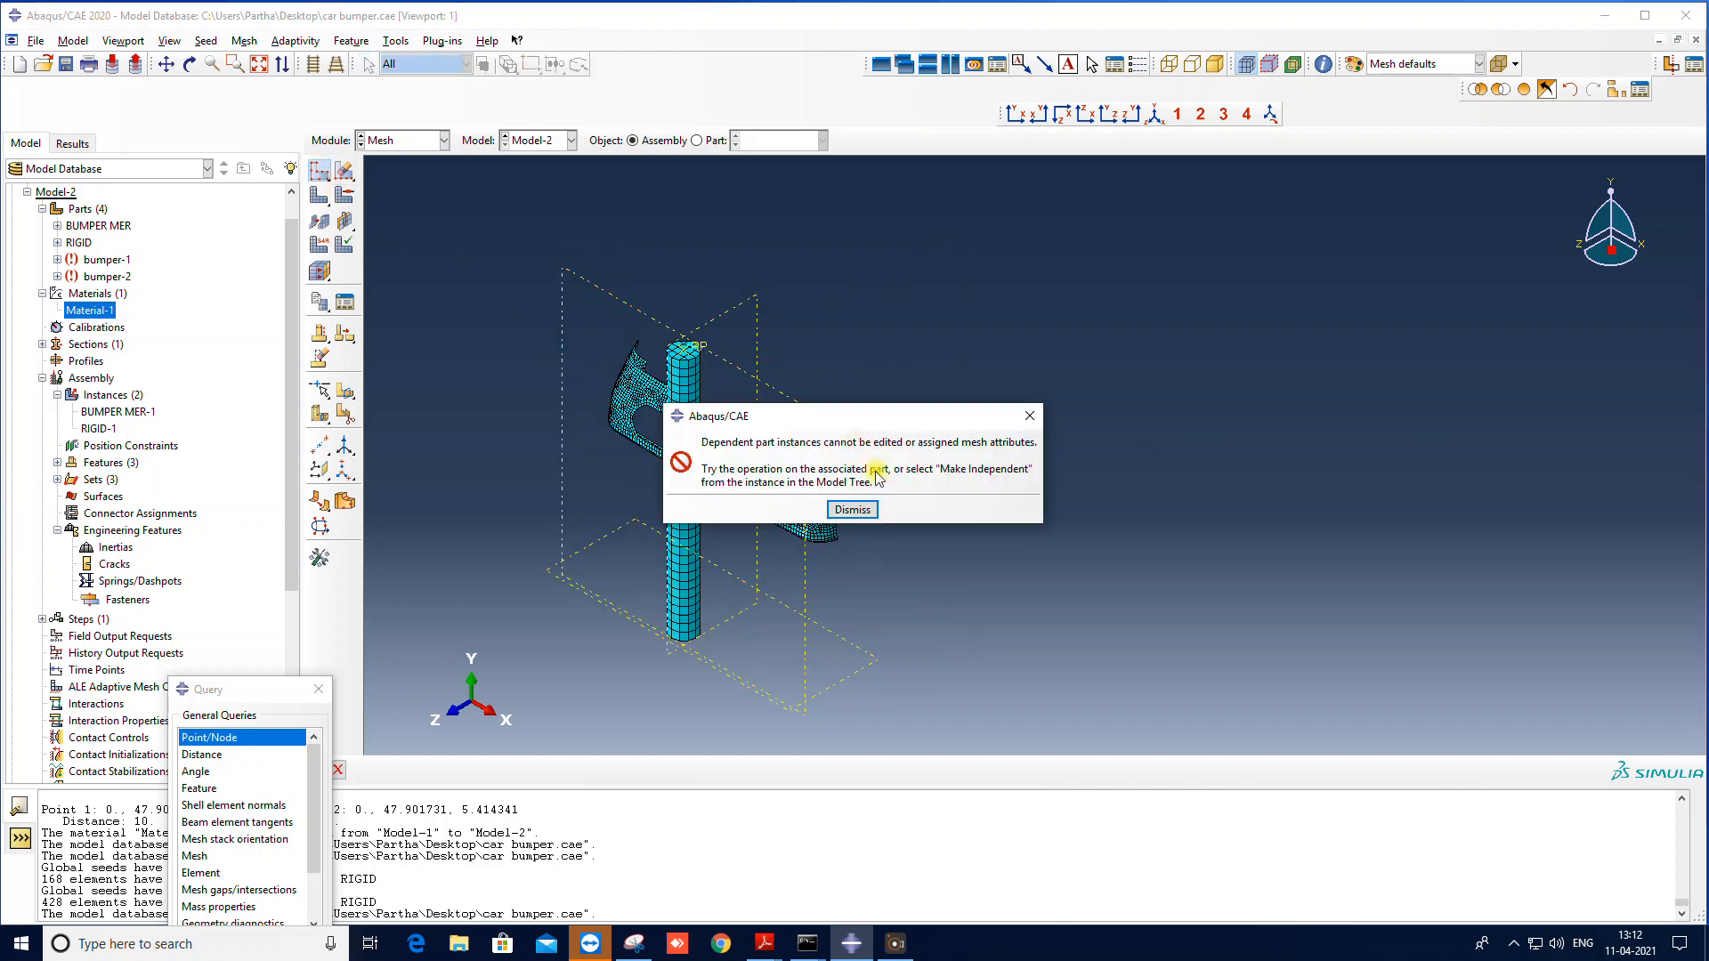
click(853, 513)
Step: Return to the RIGID part and check its approximate global seed size without changing it
click(696, 140)
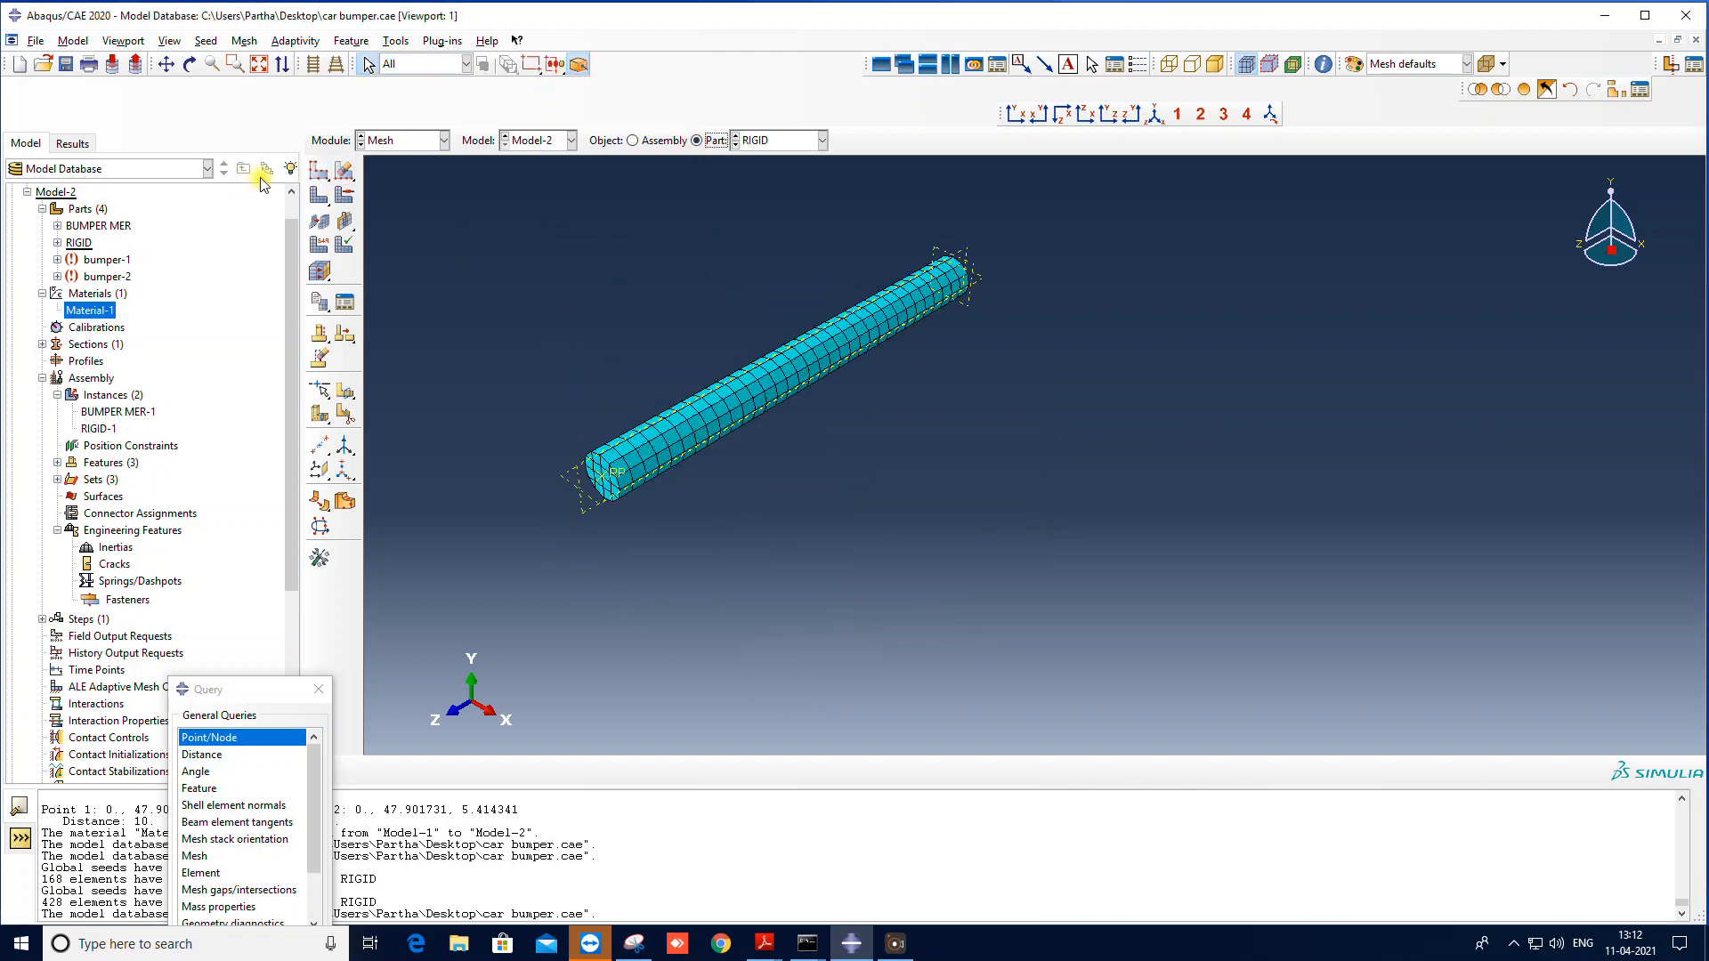
click(321, 170)
click(595, 312)
click(320, 170)
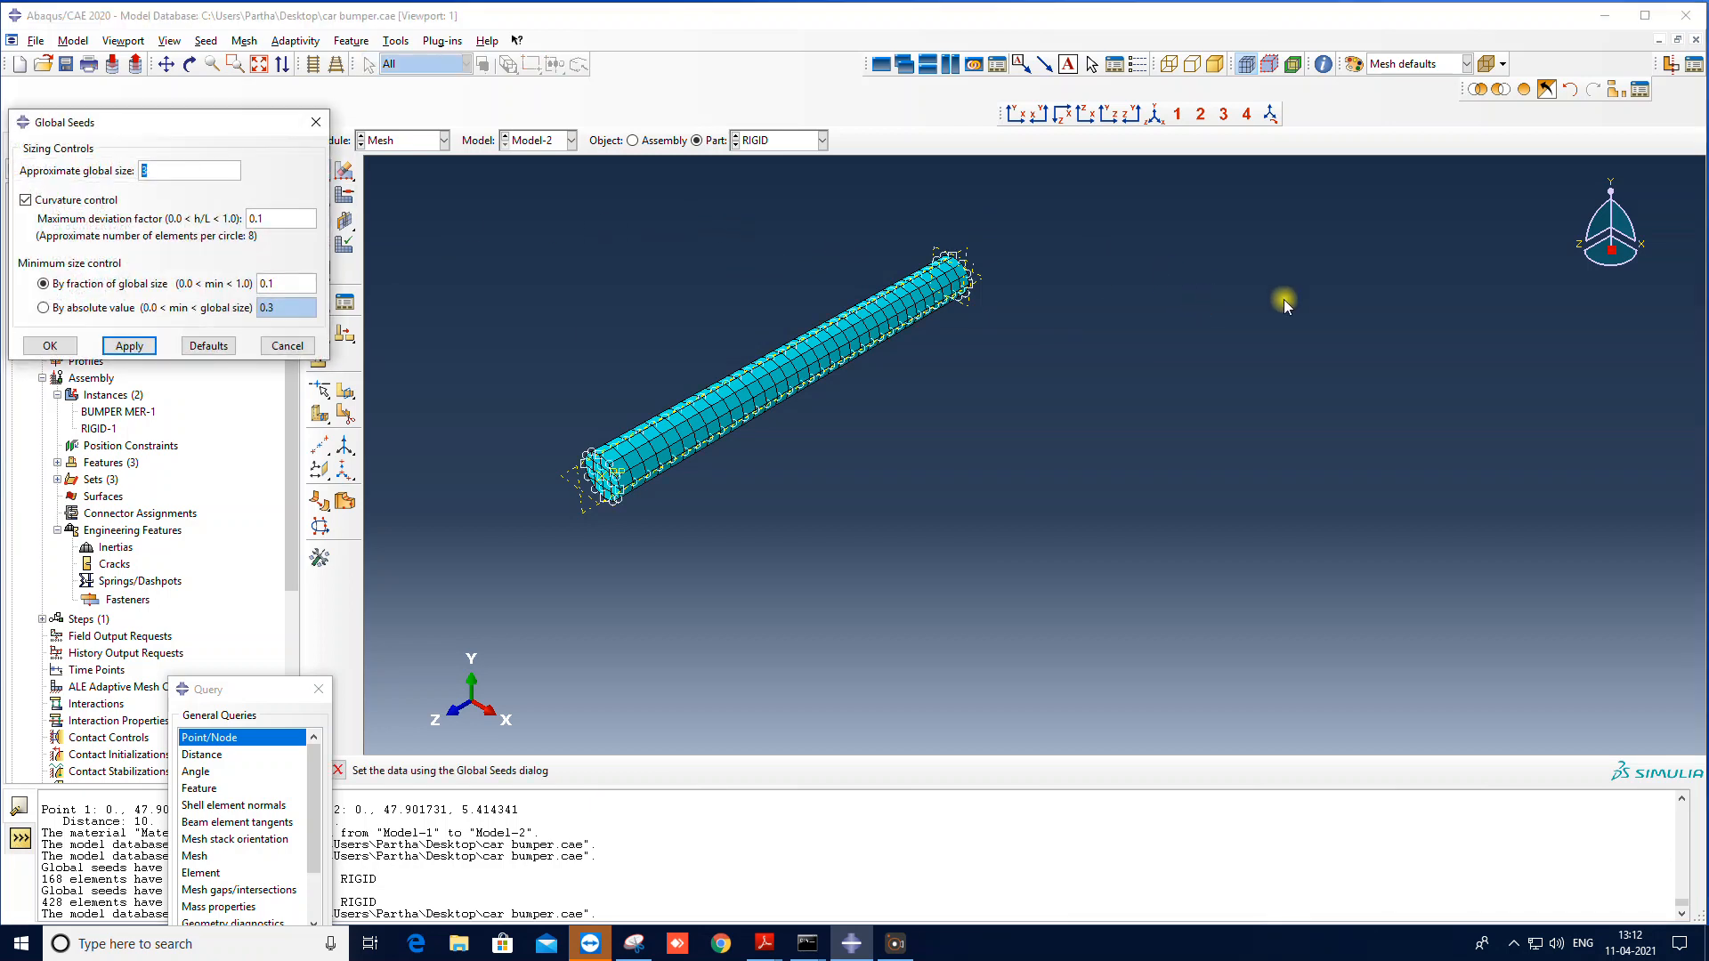
click(315, 122)
click(320, 170)
double_click(184, 172)
double_click(181, 168)
click(277, 346)
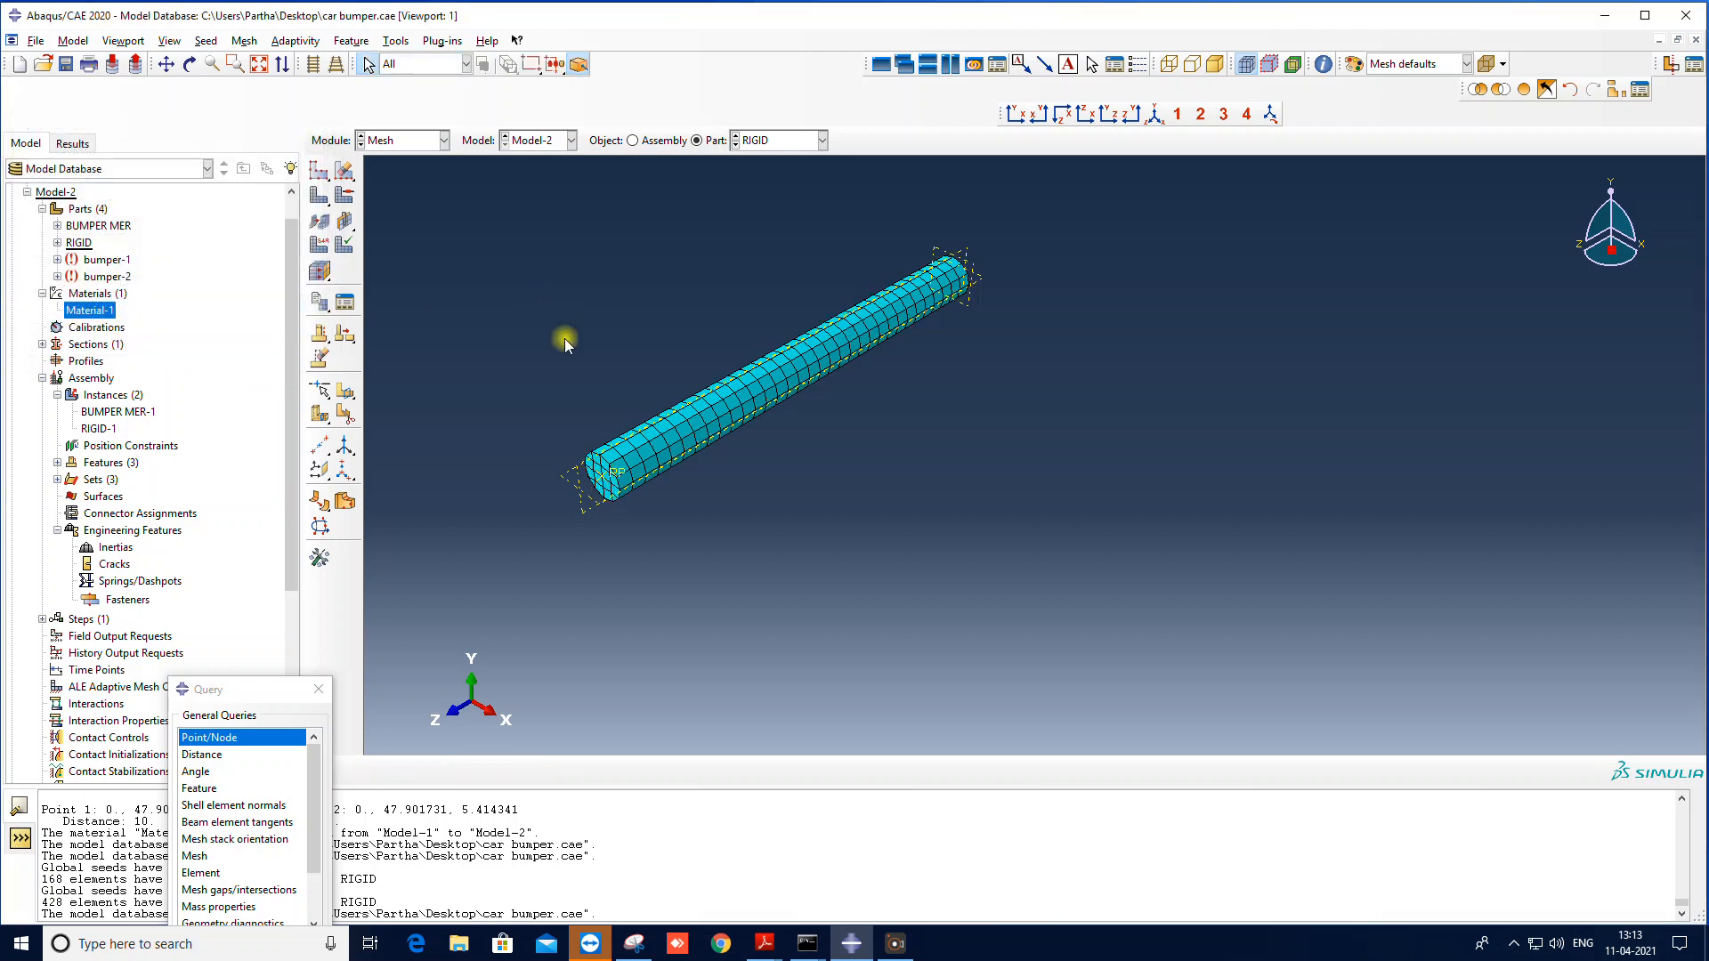
click(633, 141)
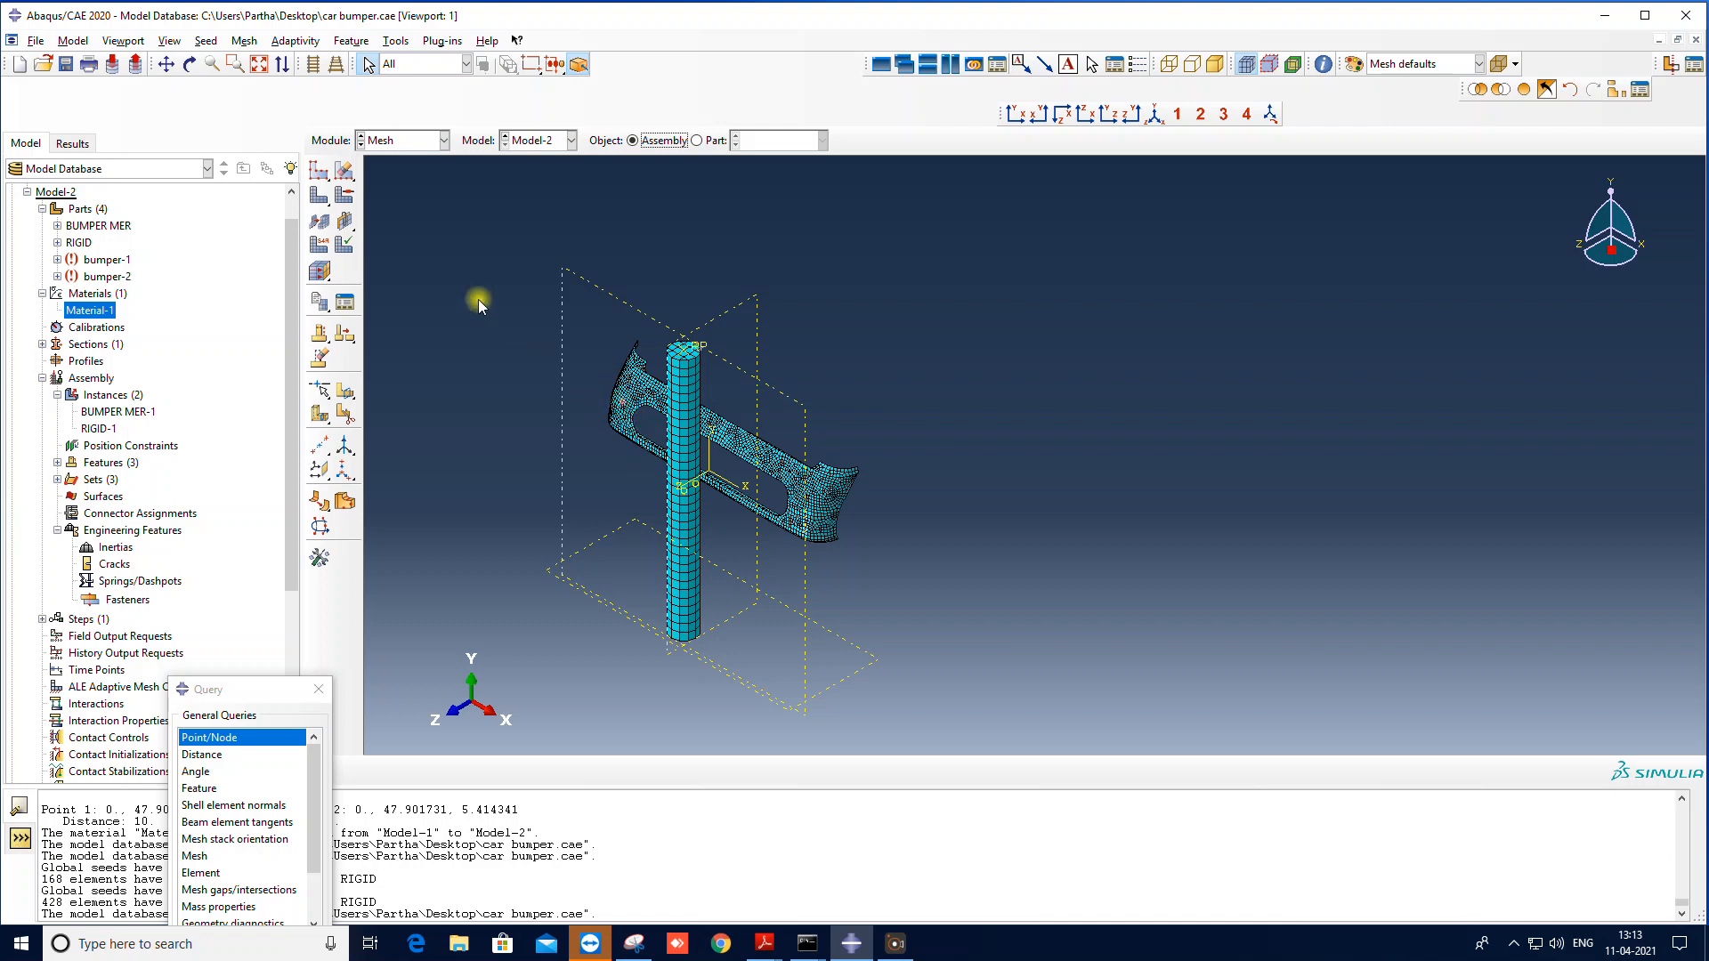
click(399, 141)
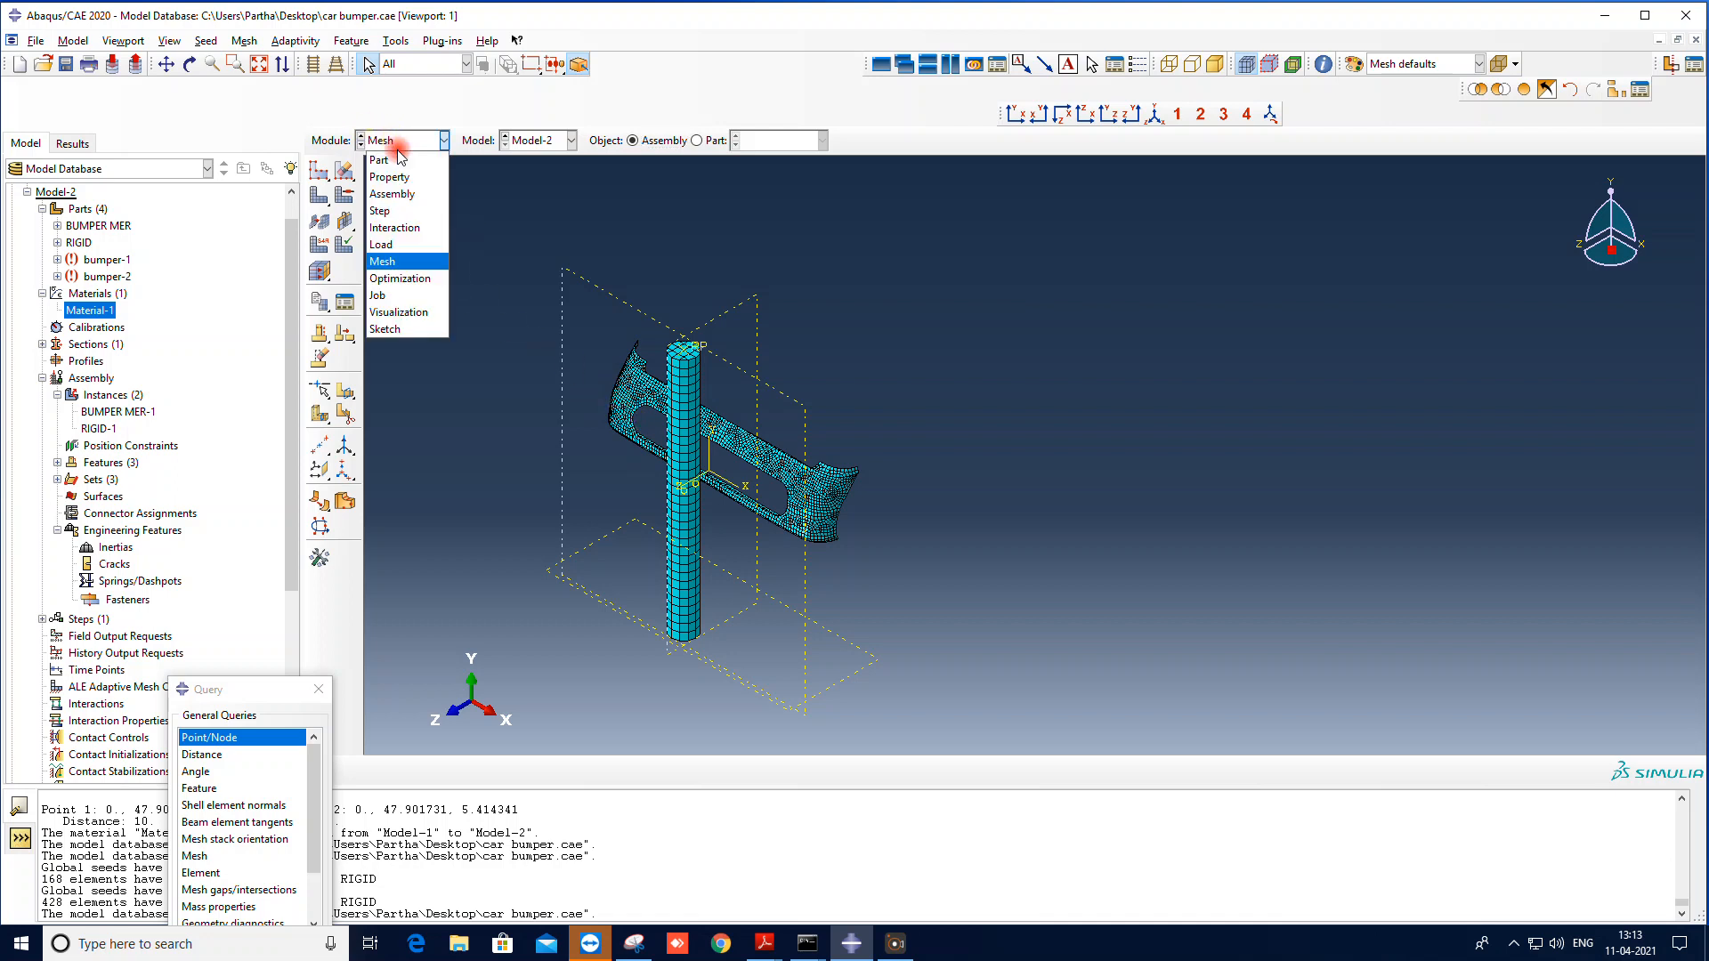
click(400, 229)
click(319, 170)
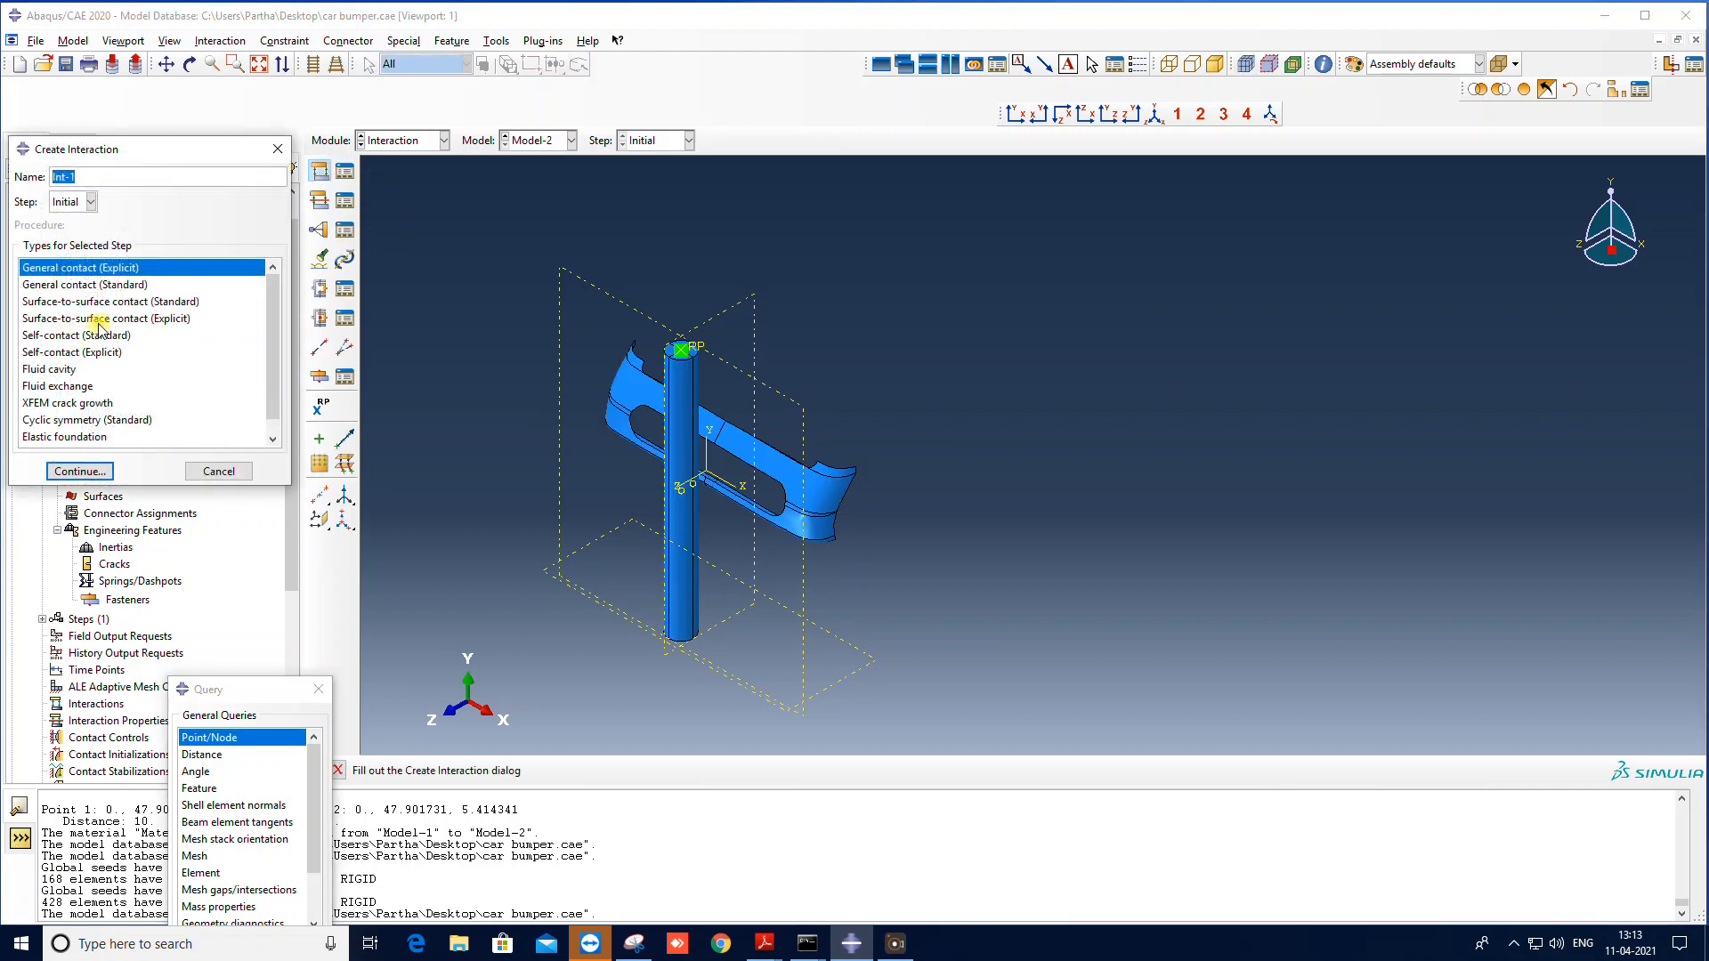
click(278, 149)
Step: Start a Dynamic, Explicit step following Initial in Model-2 and open its incrementation settings
click(400, 141)
click(379, 211)
click(318, 170)
scroll(189, 371, up, 1)
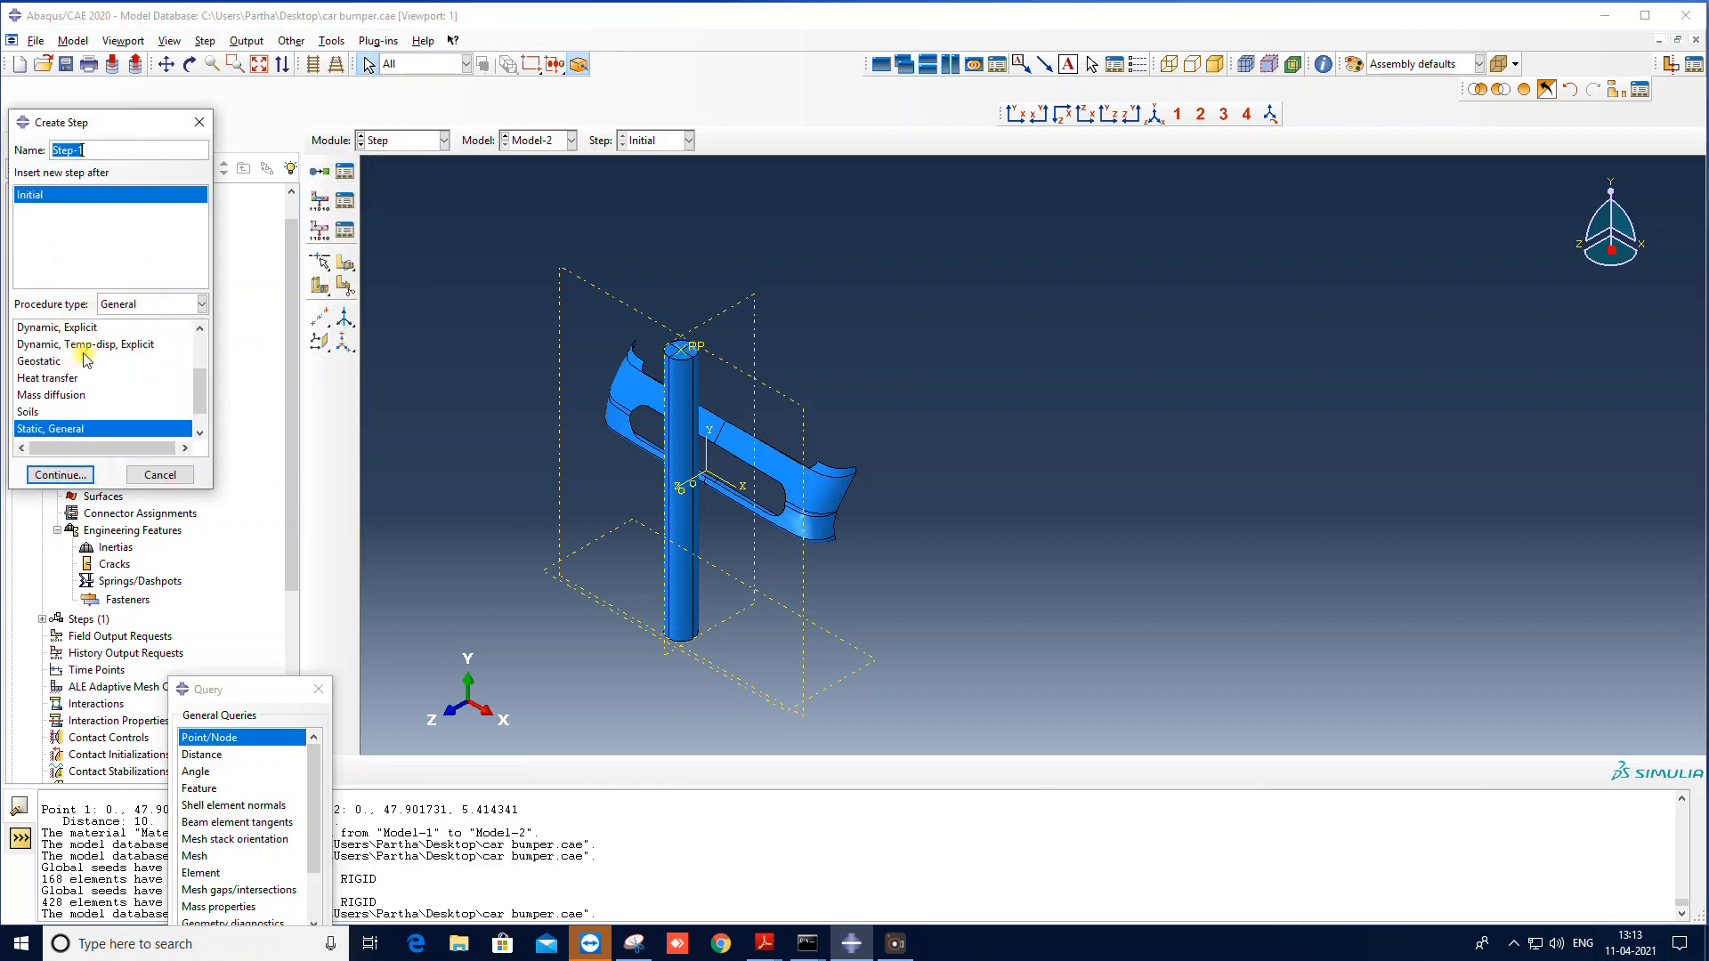
click(78, 366)
click(62, 475)
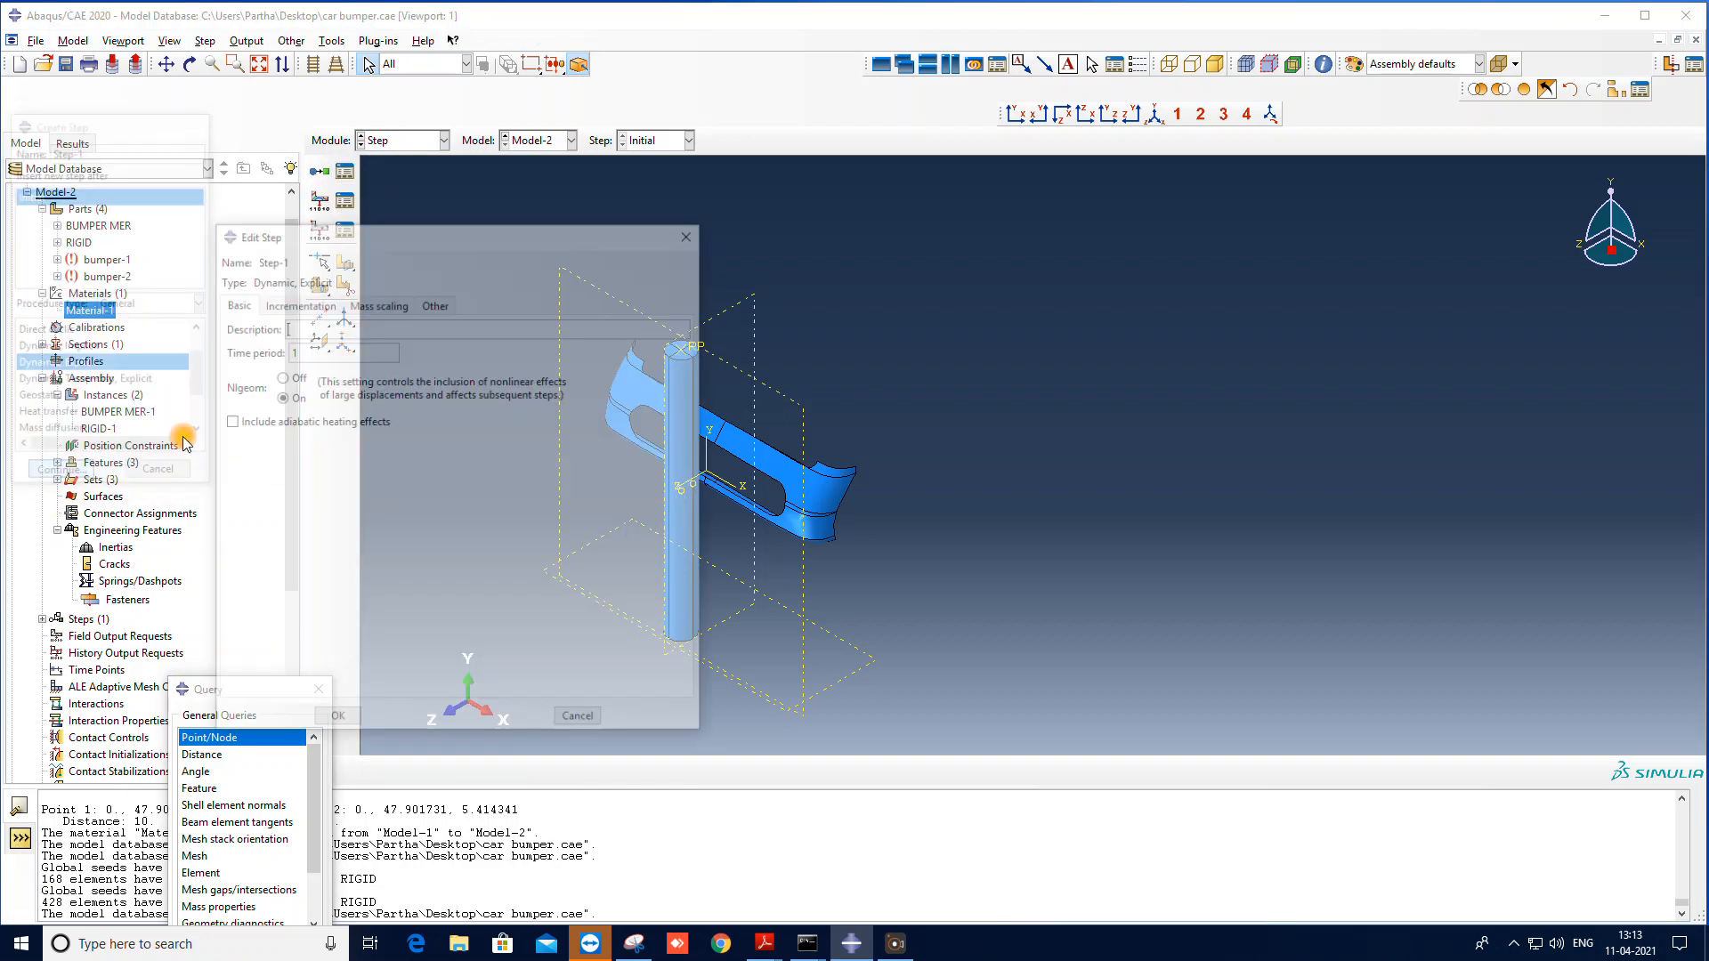
click(392, 263)
drag(591, 202, 1326, 281)
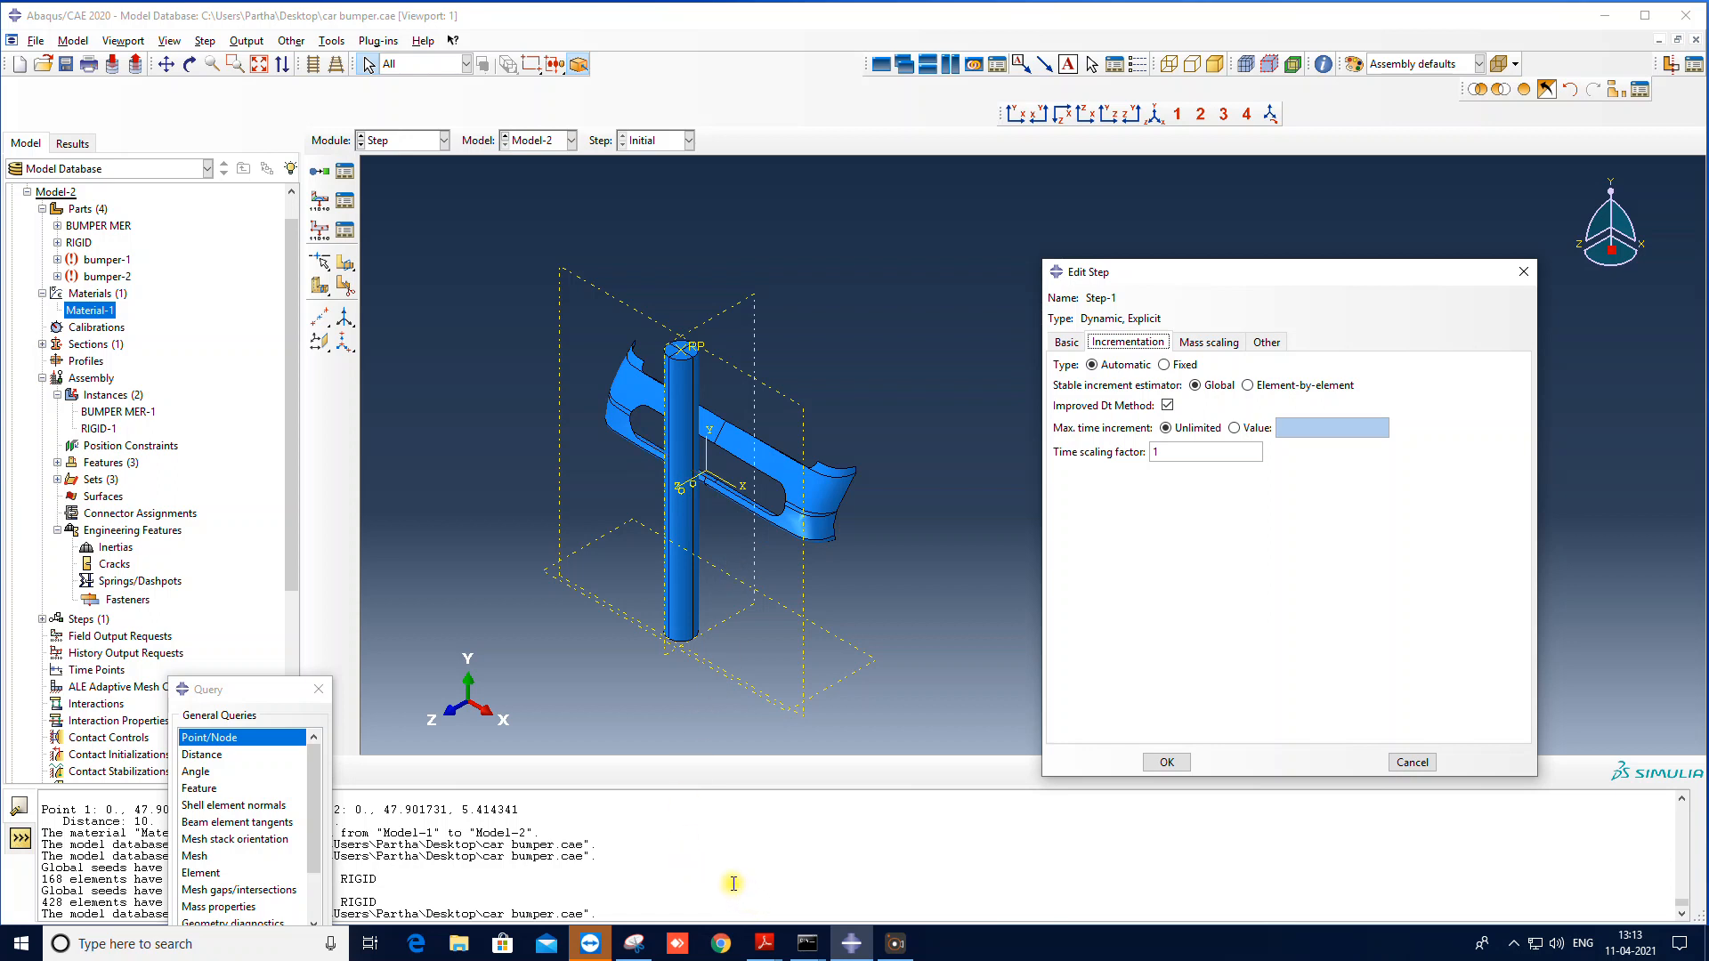
Step: Inspect the V3 velocity component of Model-1's Predefined Field-1
click(42, 293)
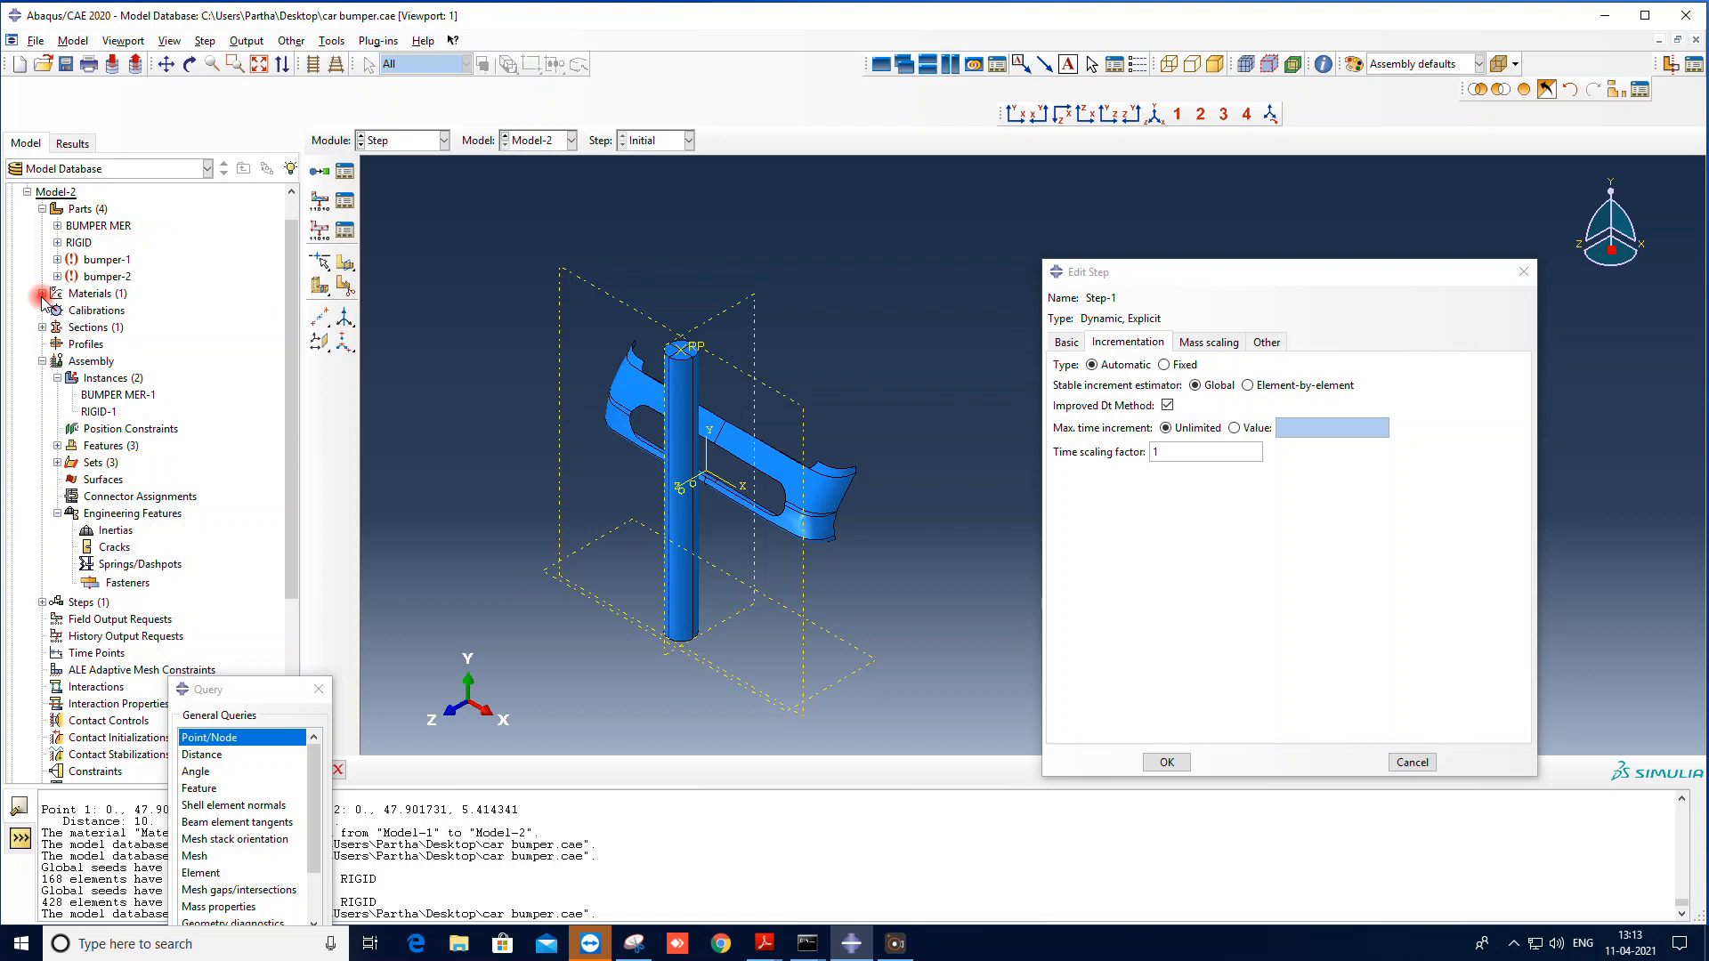
click(27, 192)
click(26, 209)
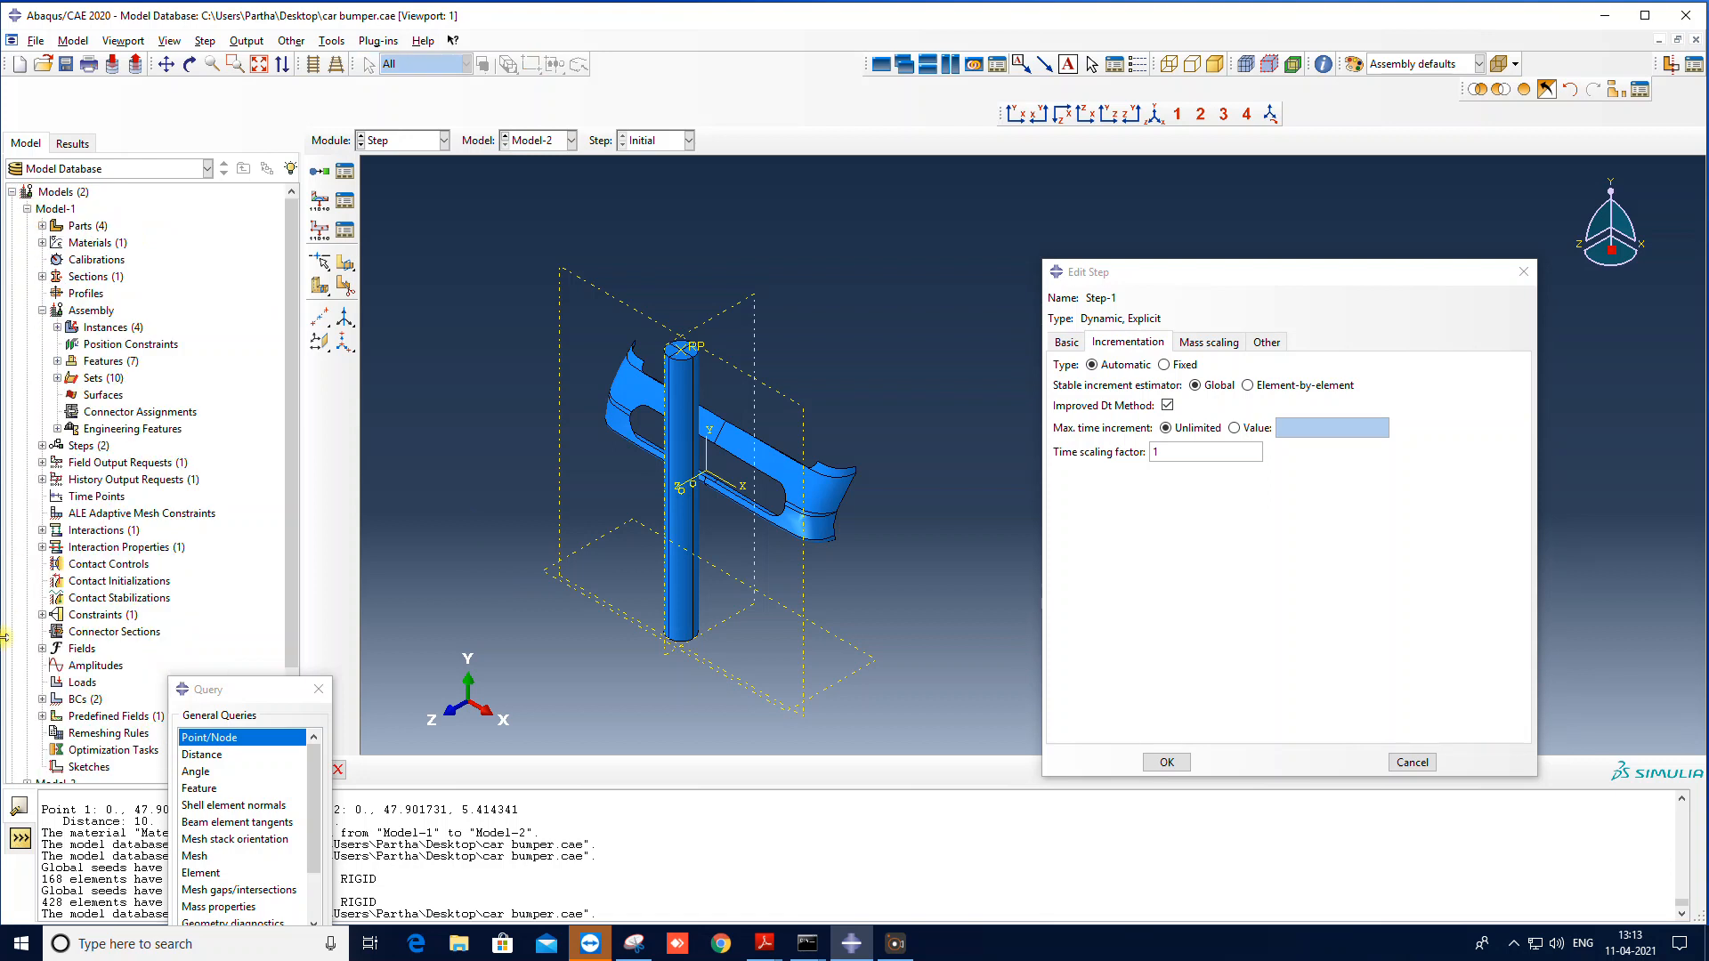
click(41, 716)
double_click(107, 733)
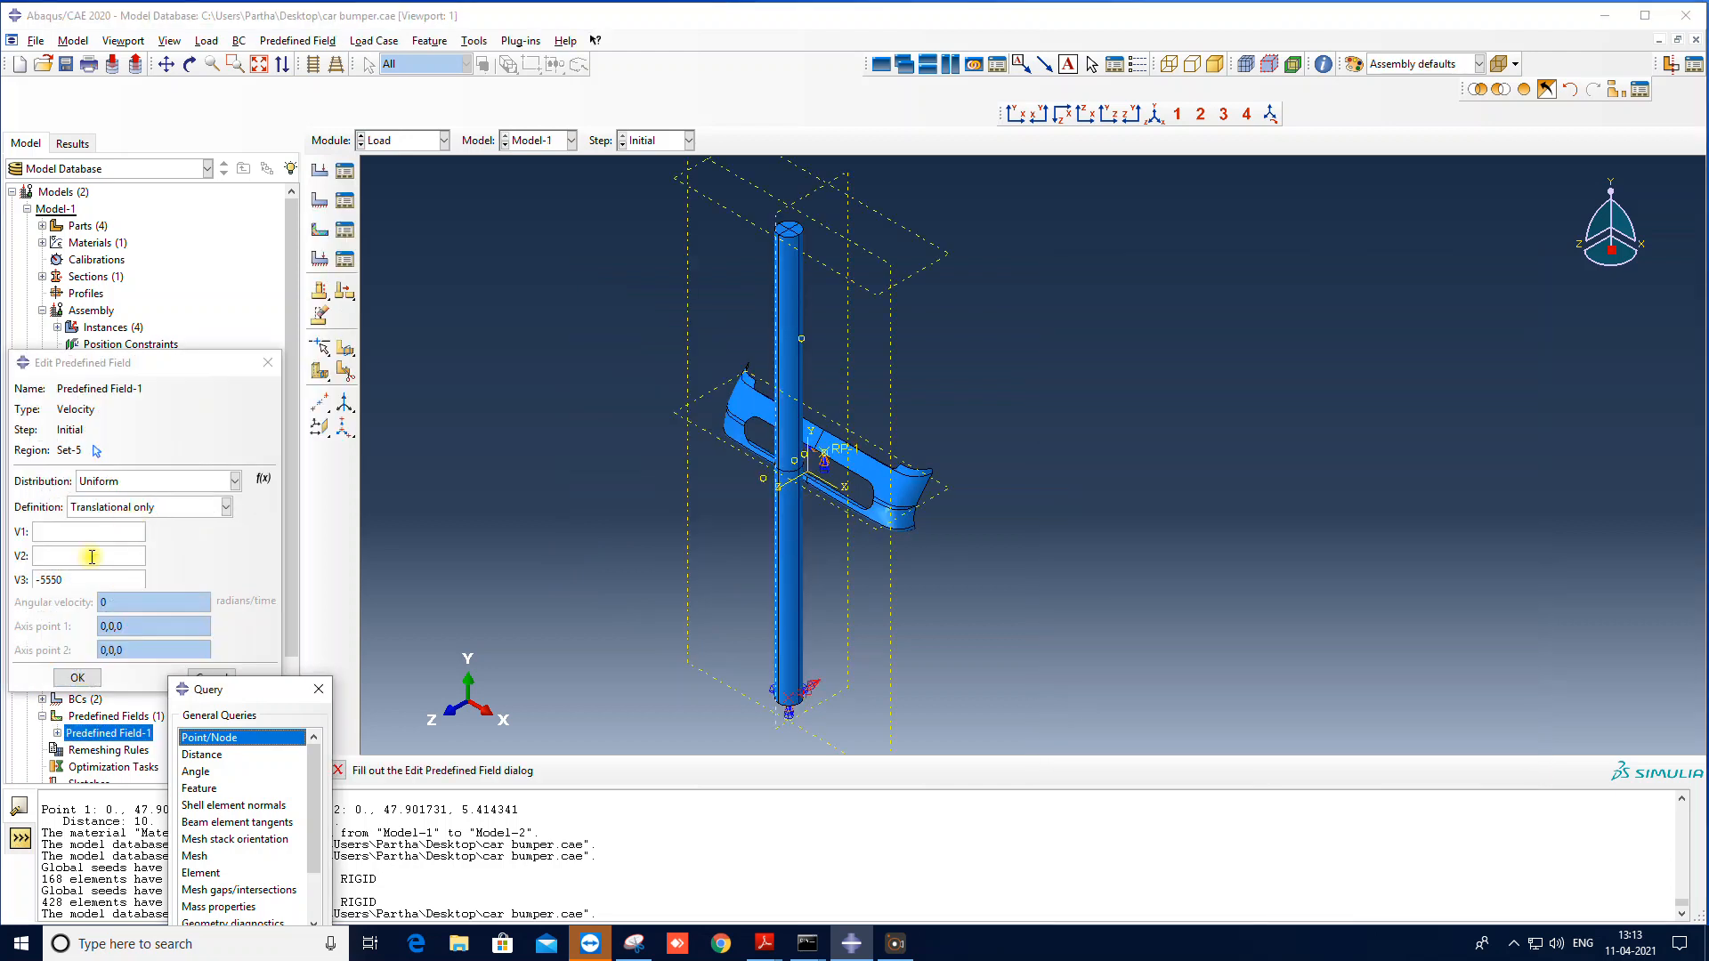
click(47, 579)
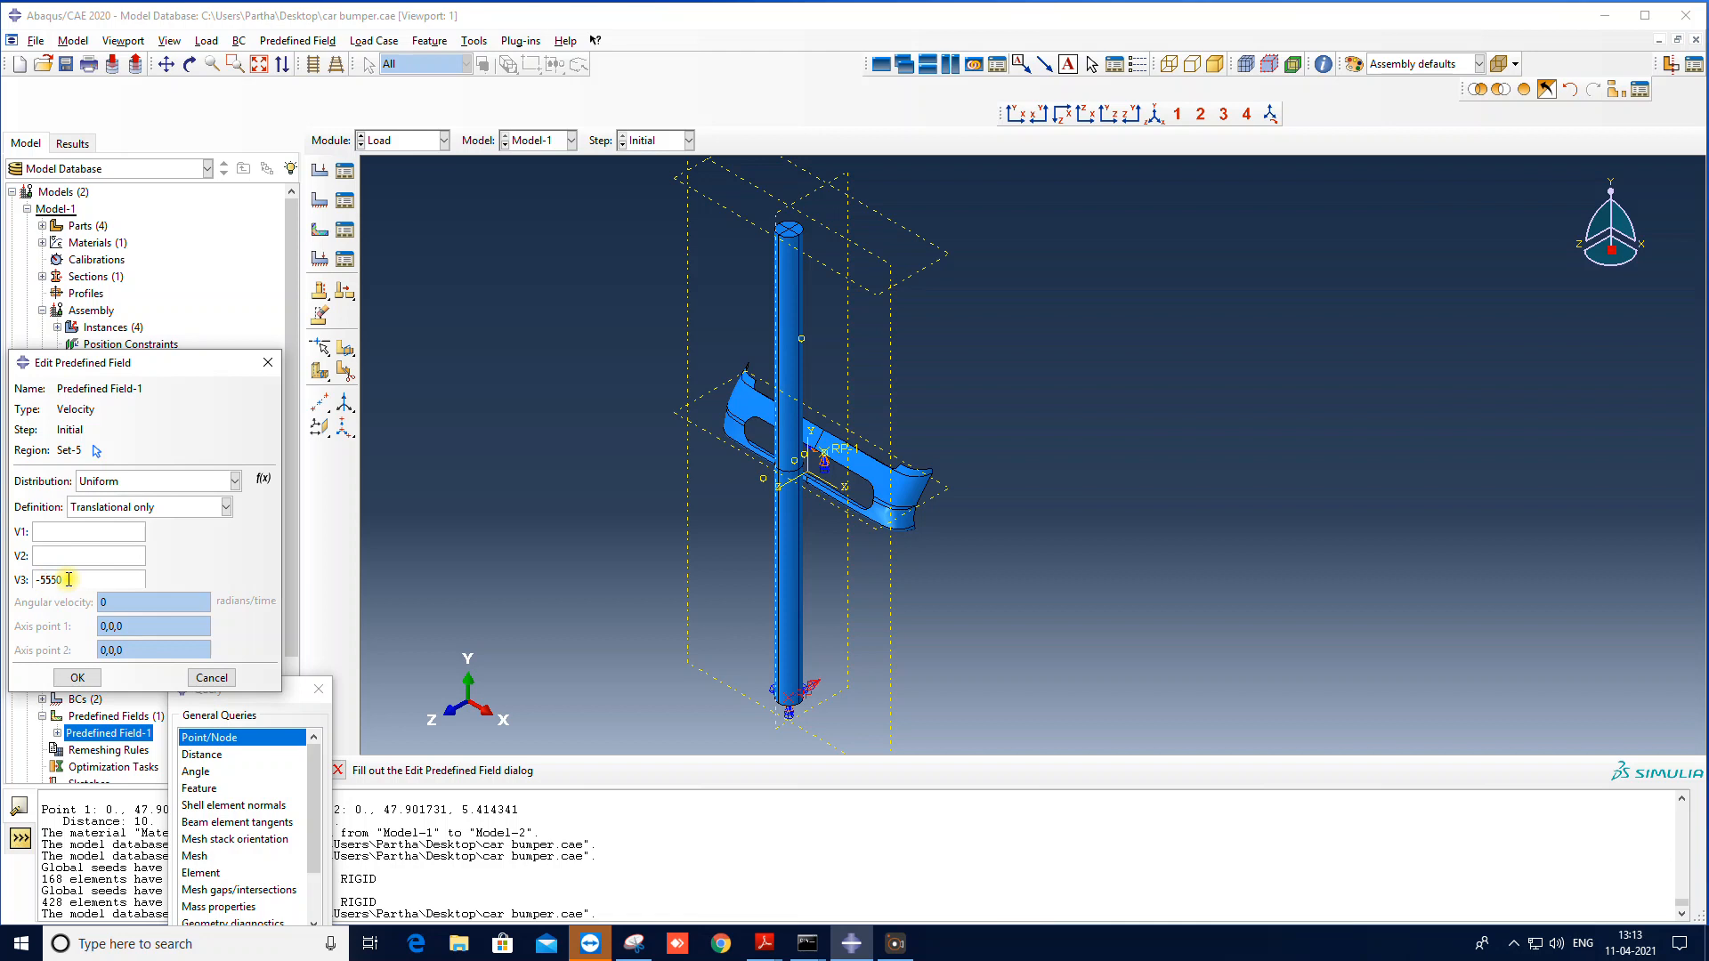
drag(73, 580, 41, 582)
click(56, 580)
drag(89, 580, 51, 582)
scroll(788, 472, up, 2)
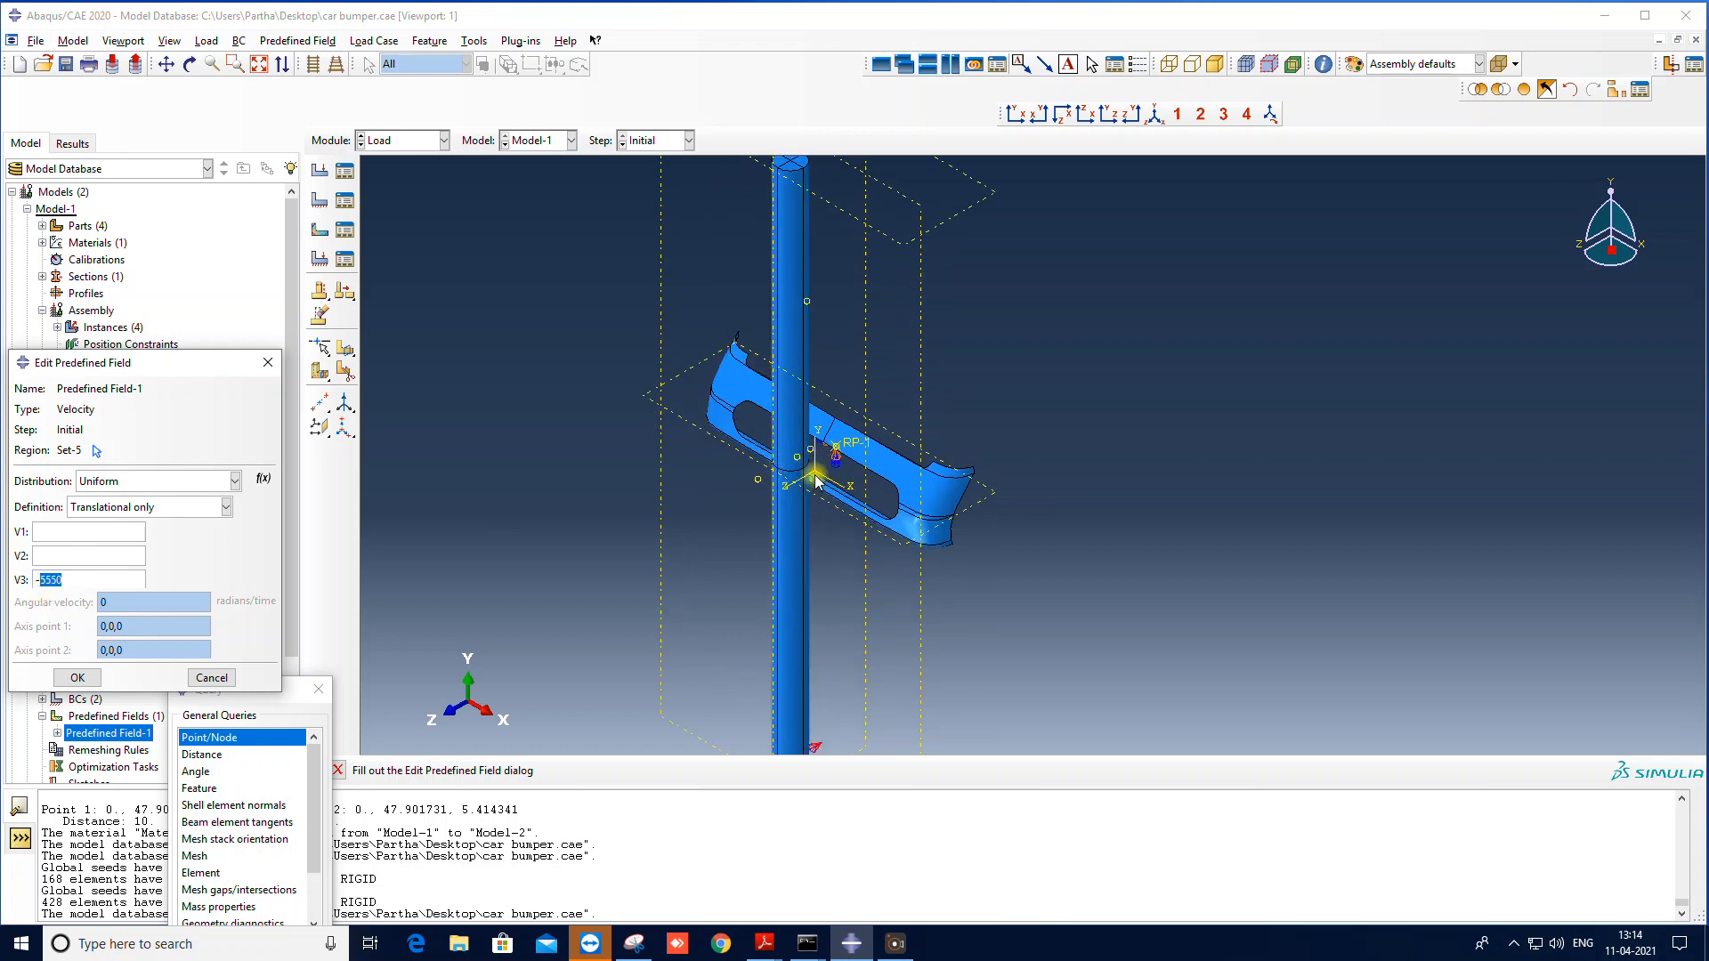
click(268, 362)
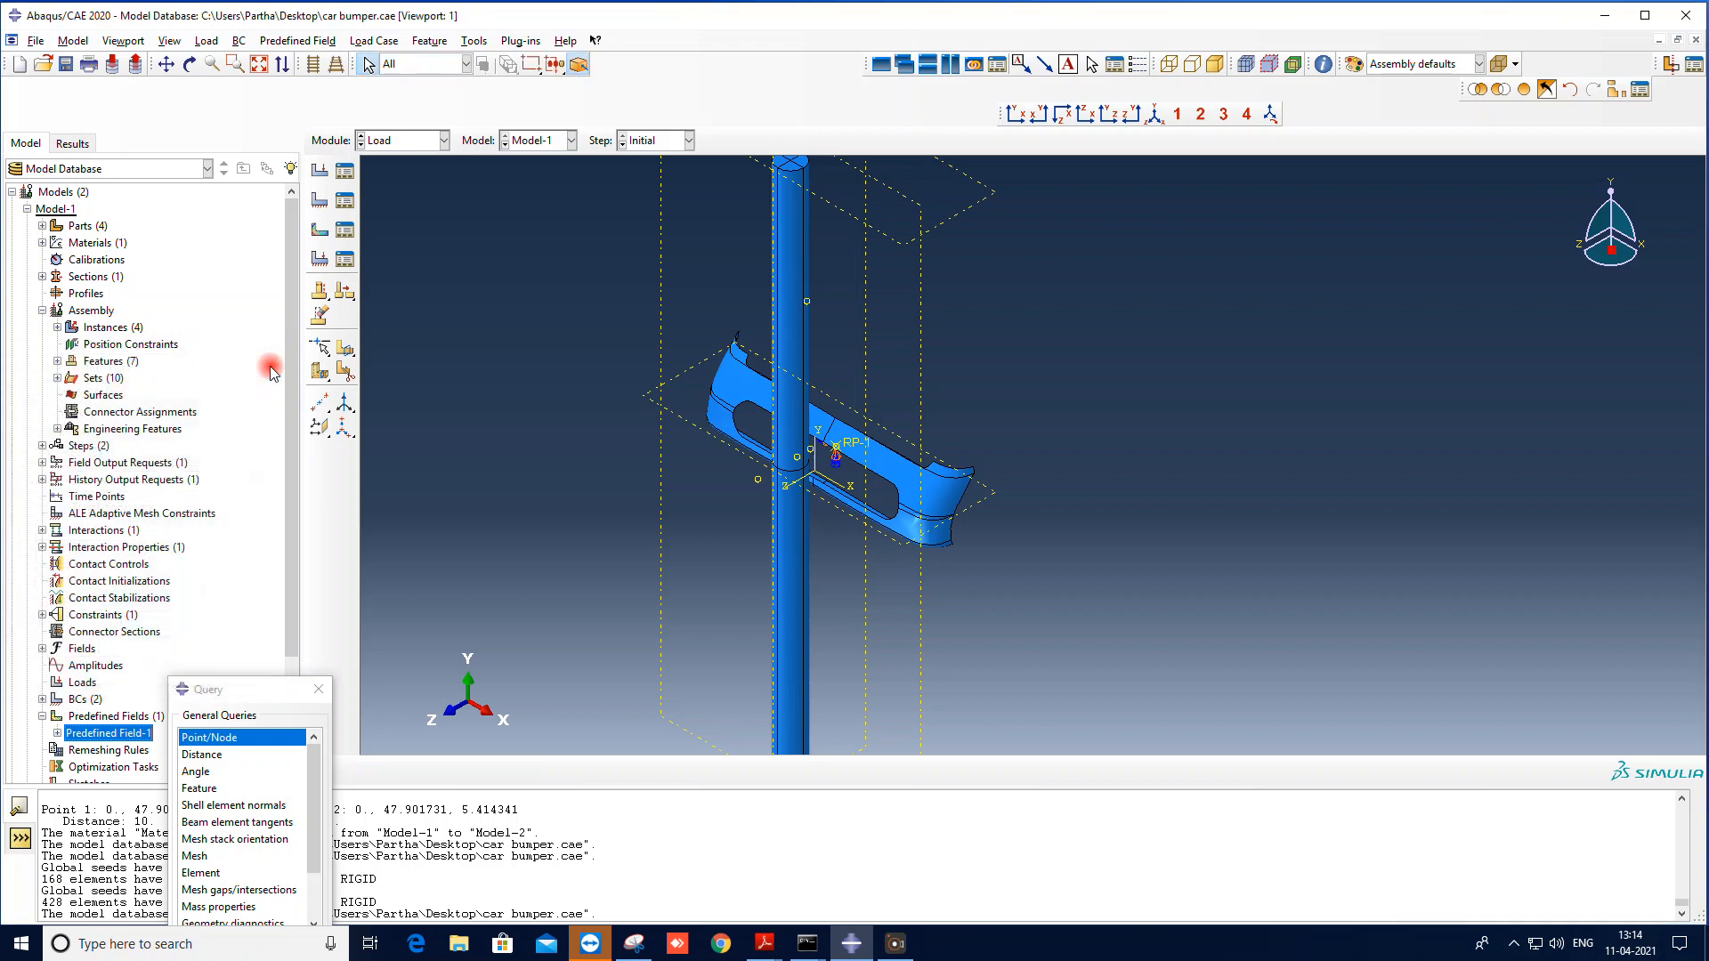
Step: Measure the distance between a vertex on the rigid cylinder and one on the bumper in Model-1
click(189, 64)
drag(1184, 552, 1065, 462)
click(470, 41)
click(474, 57)
scroll(747, 366, up, 2)
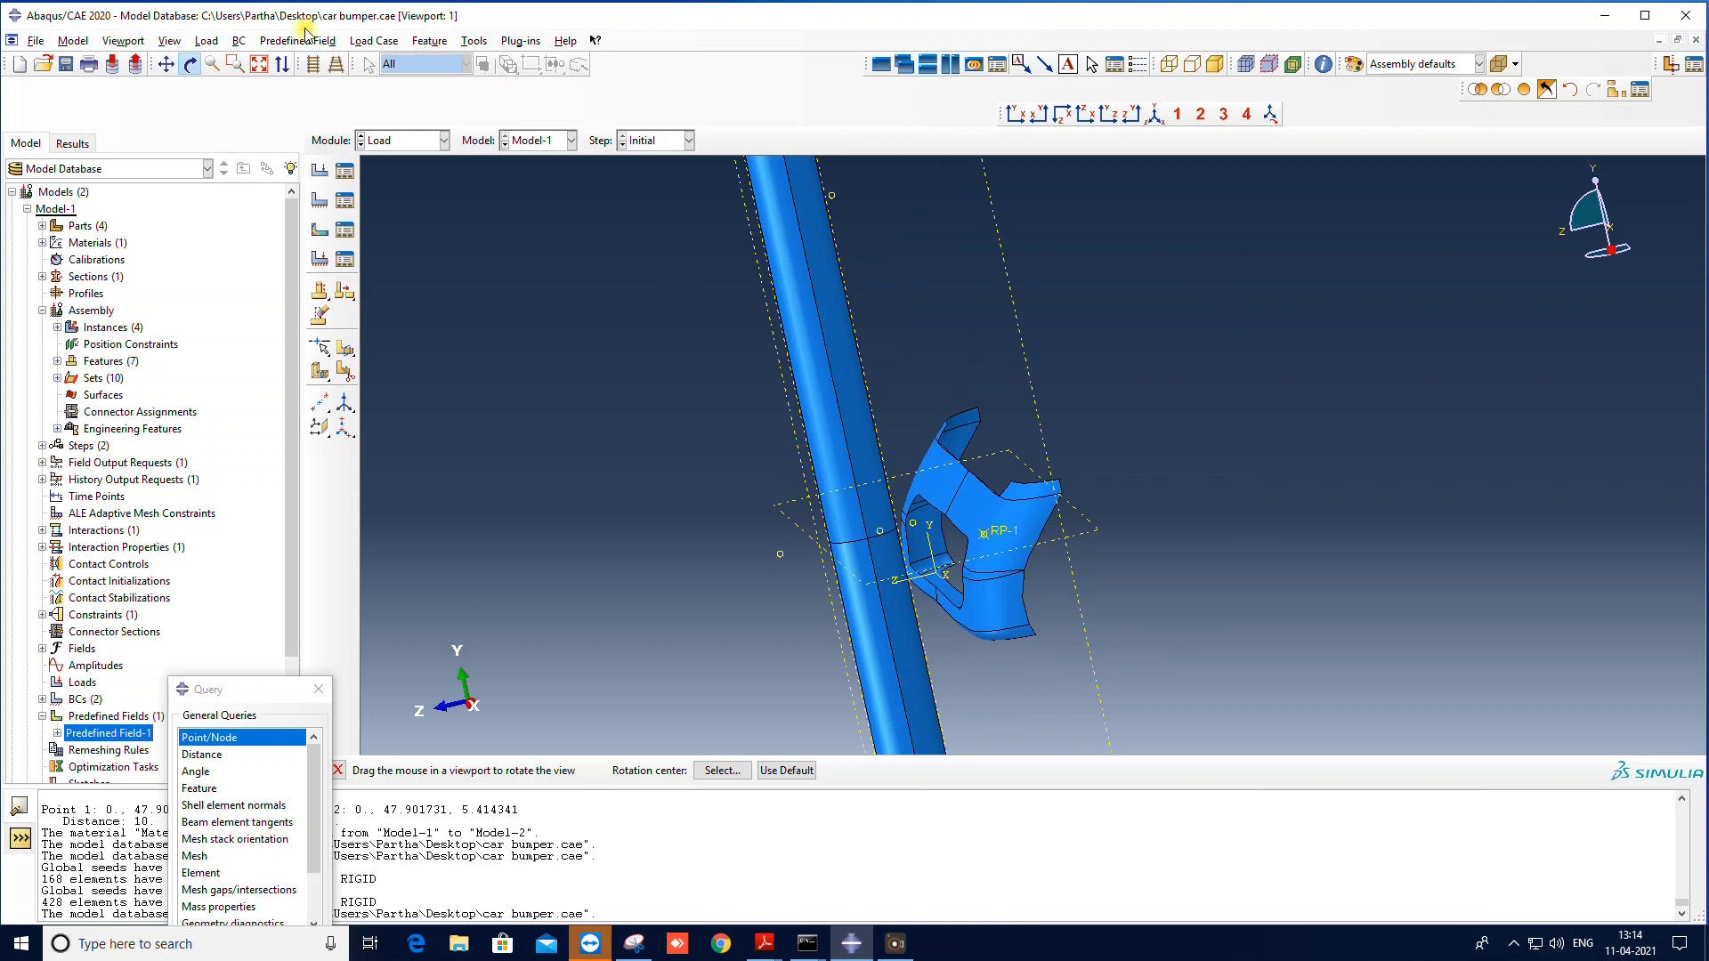
click(210, 755)
scroll(896, 518, up, 4)
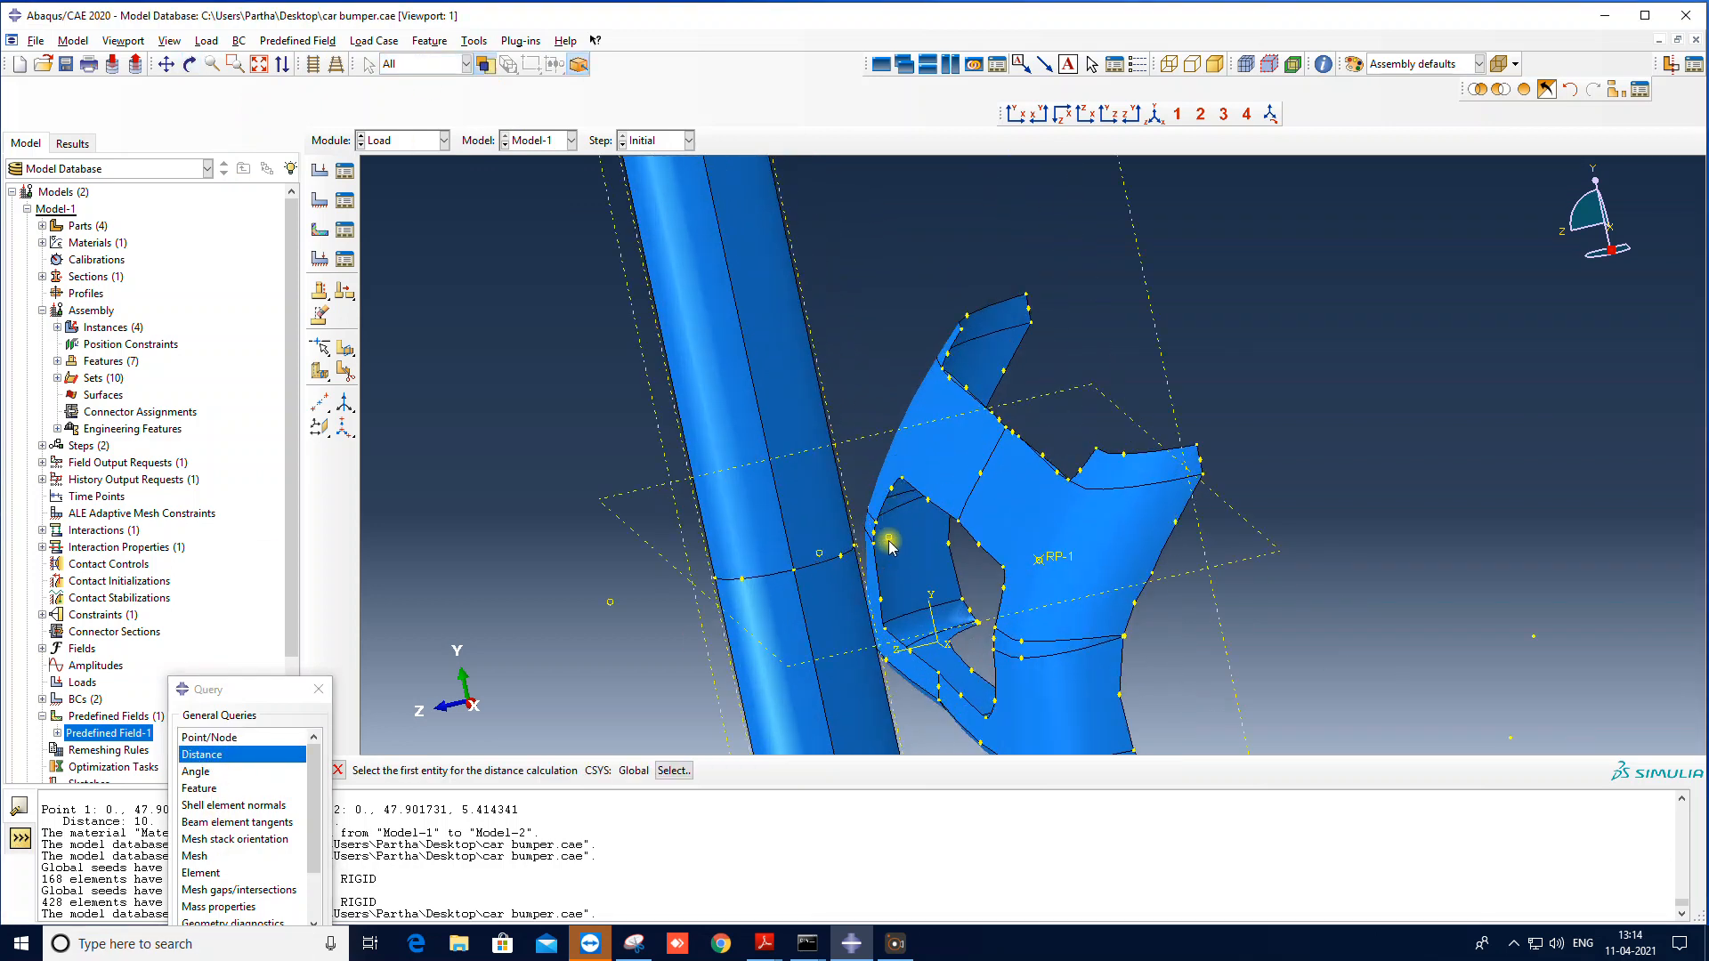
scroll(819, 541, down, 3)
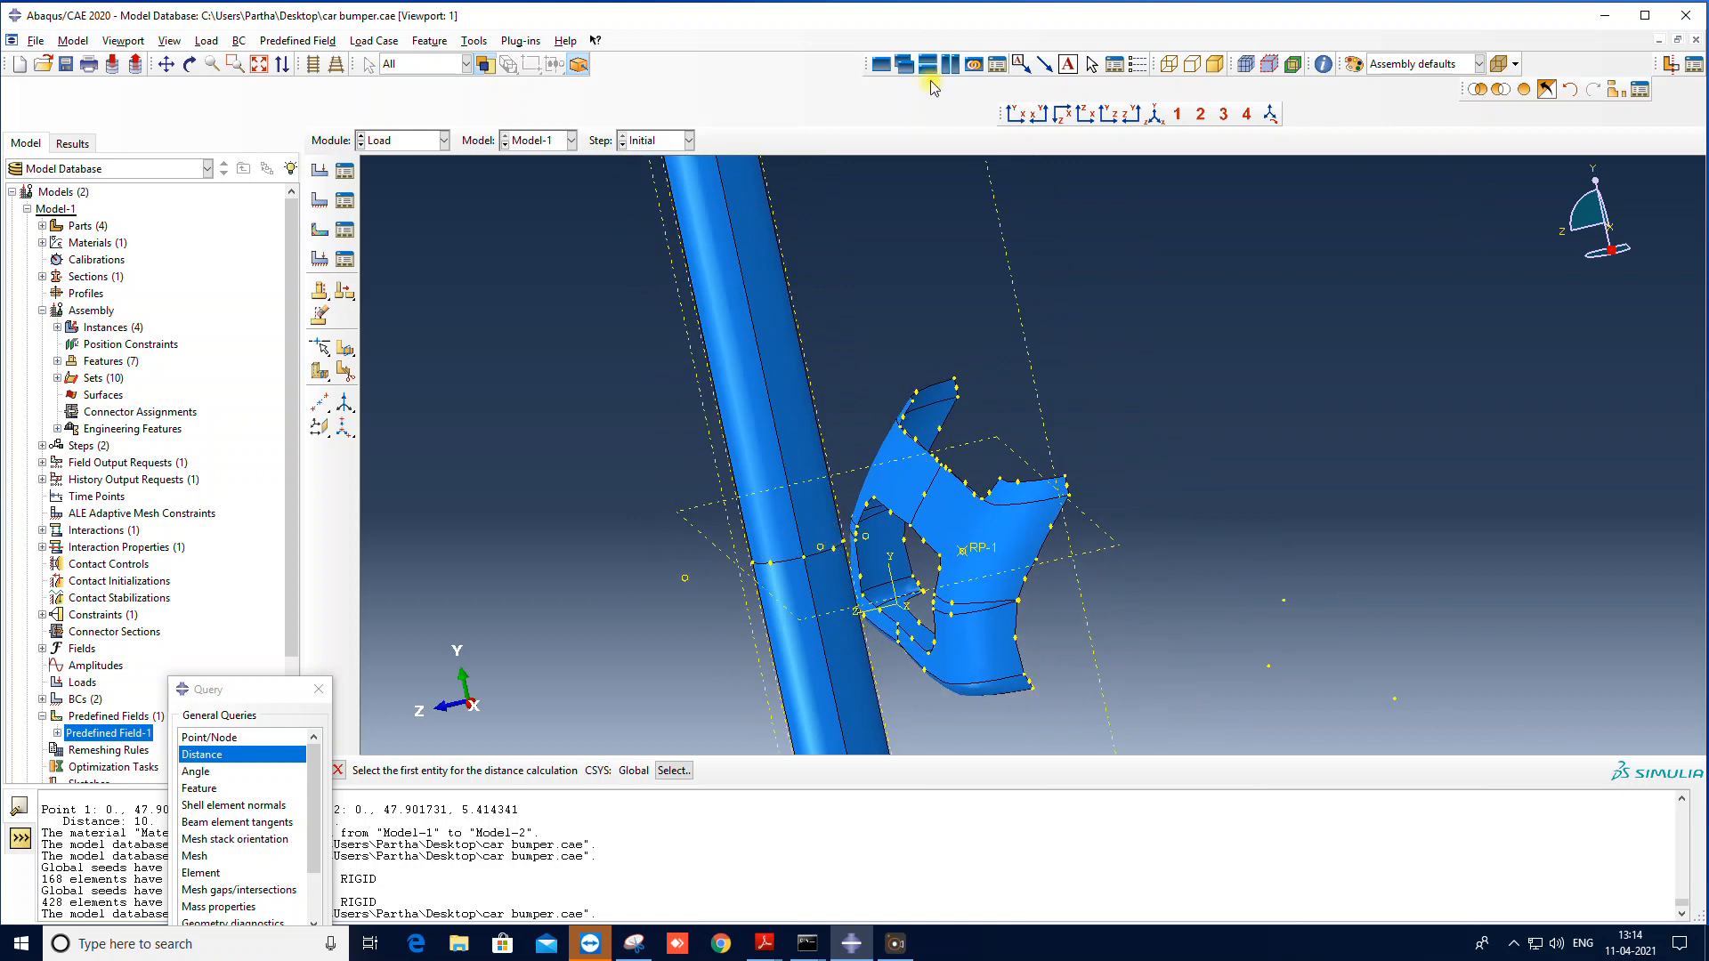
click(189, 64)
drag(989, 574, 1073, 566)
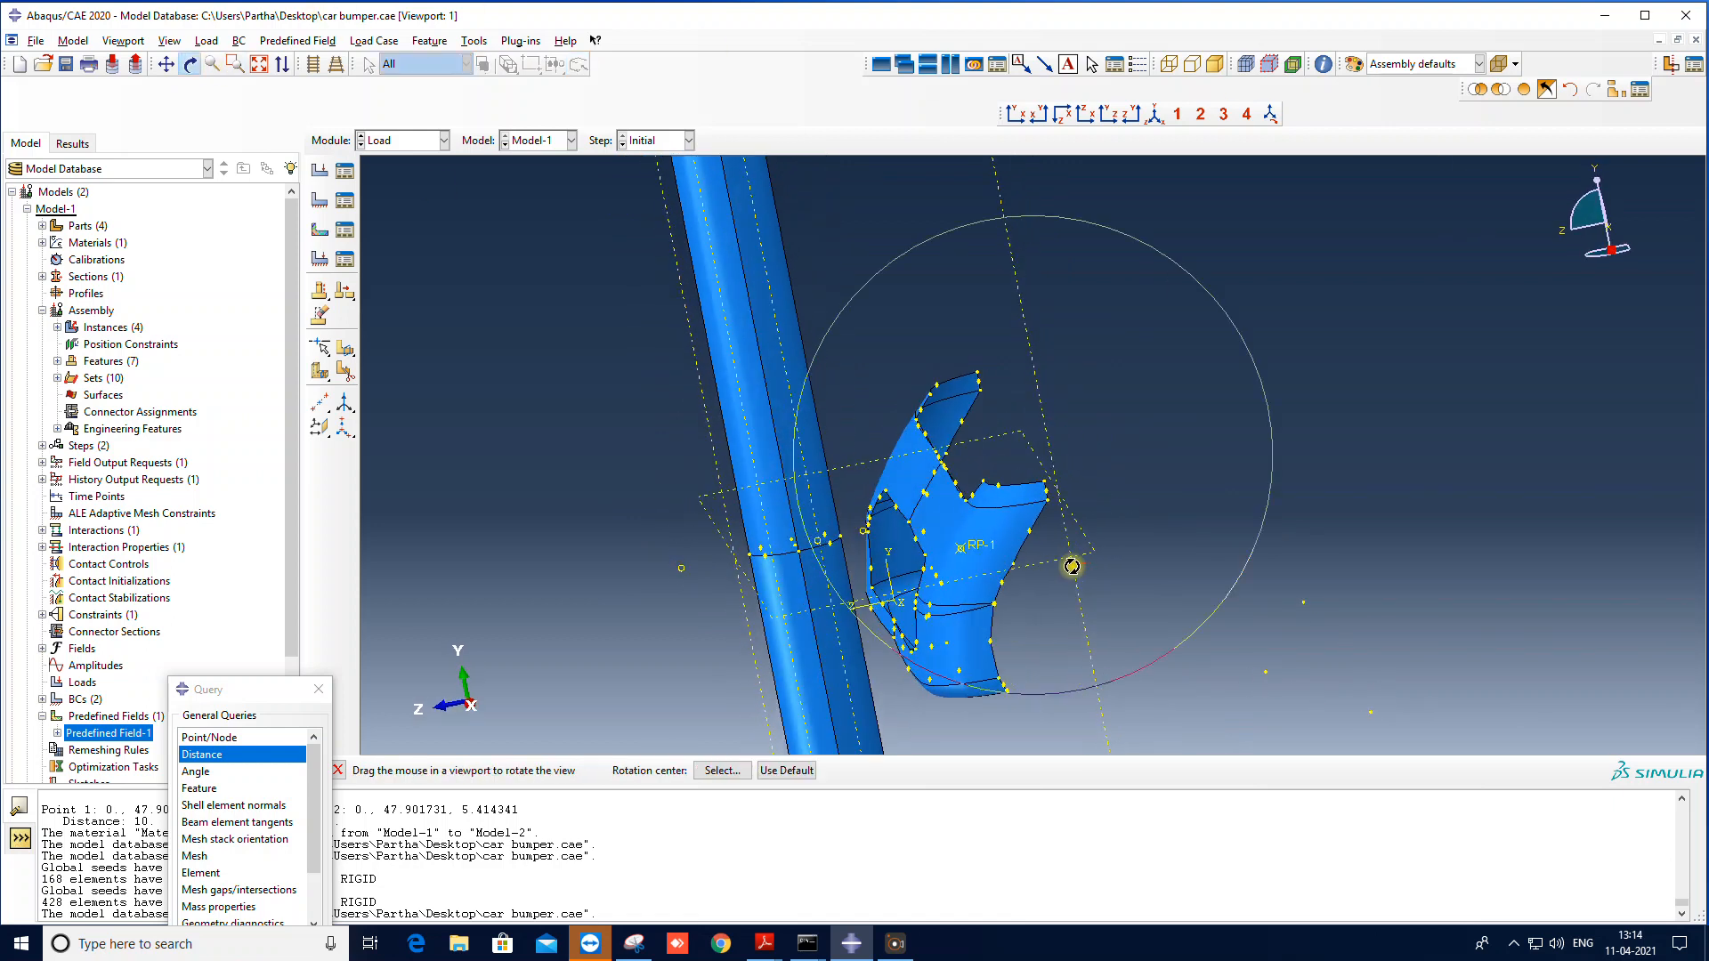
click(190, 64)
scroll(940, 538, up, 3)
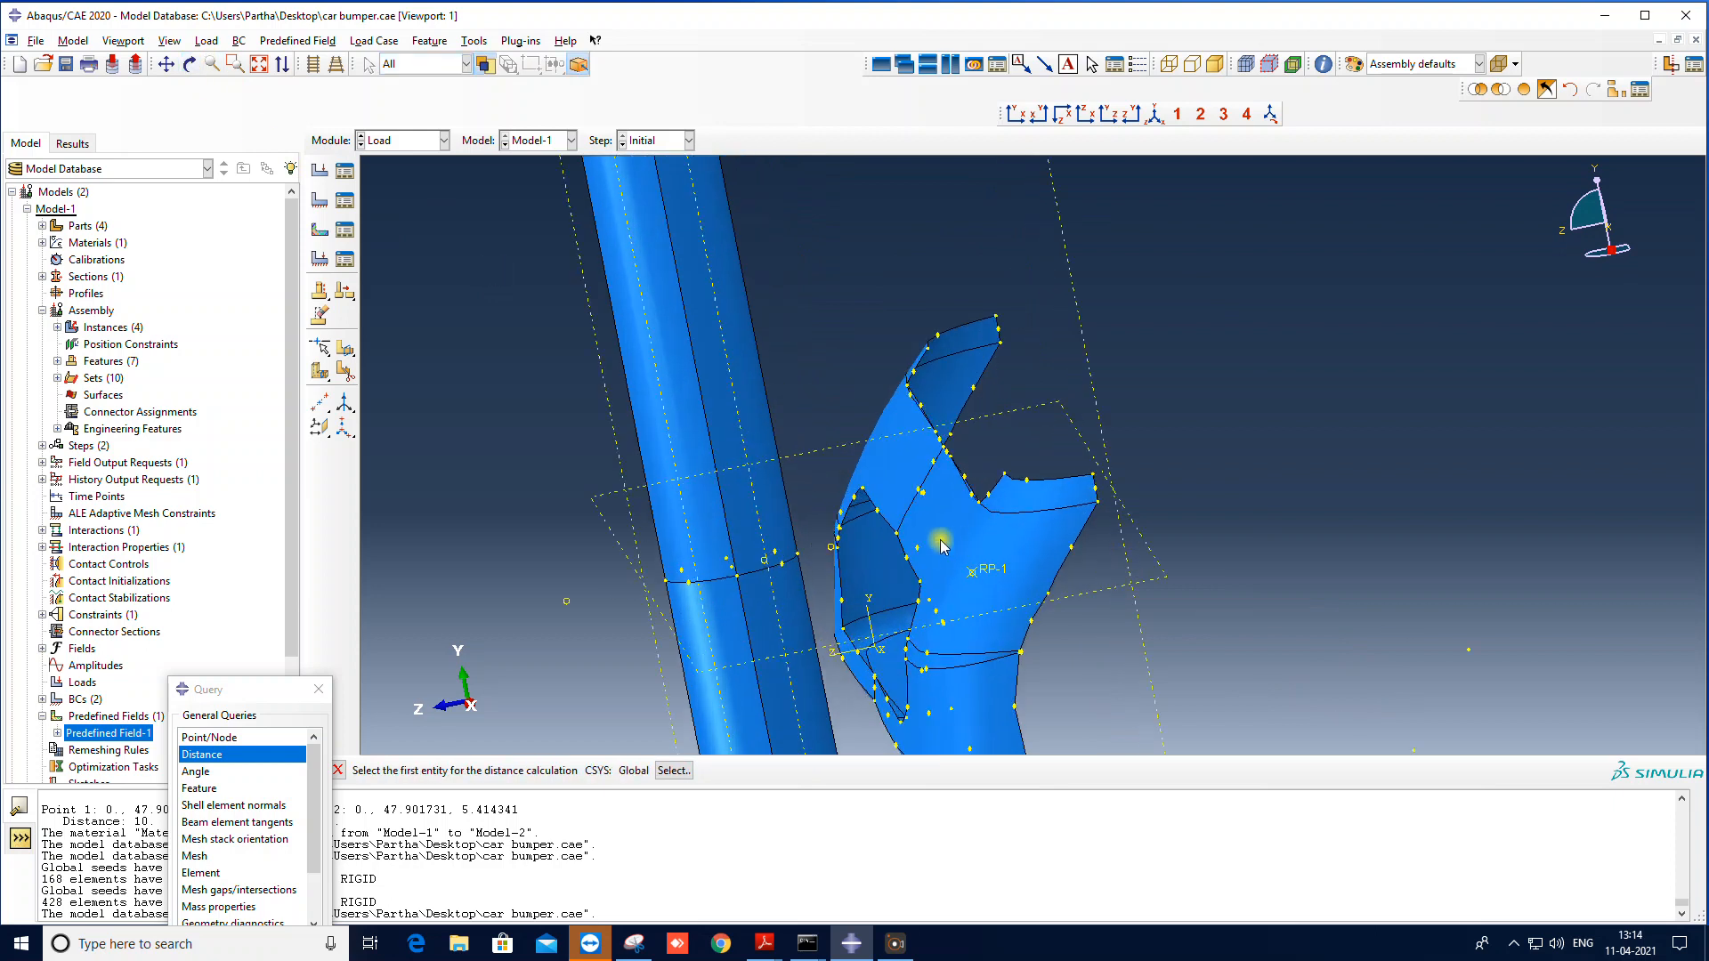
scroll(780, 560, up, 1)
click(781, 558)
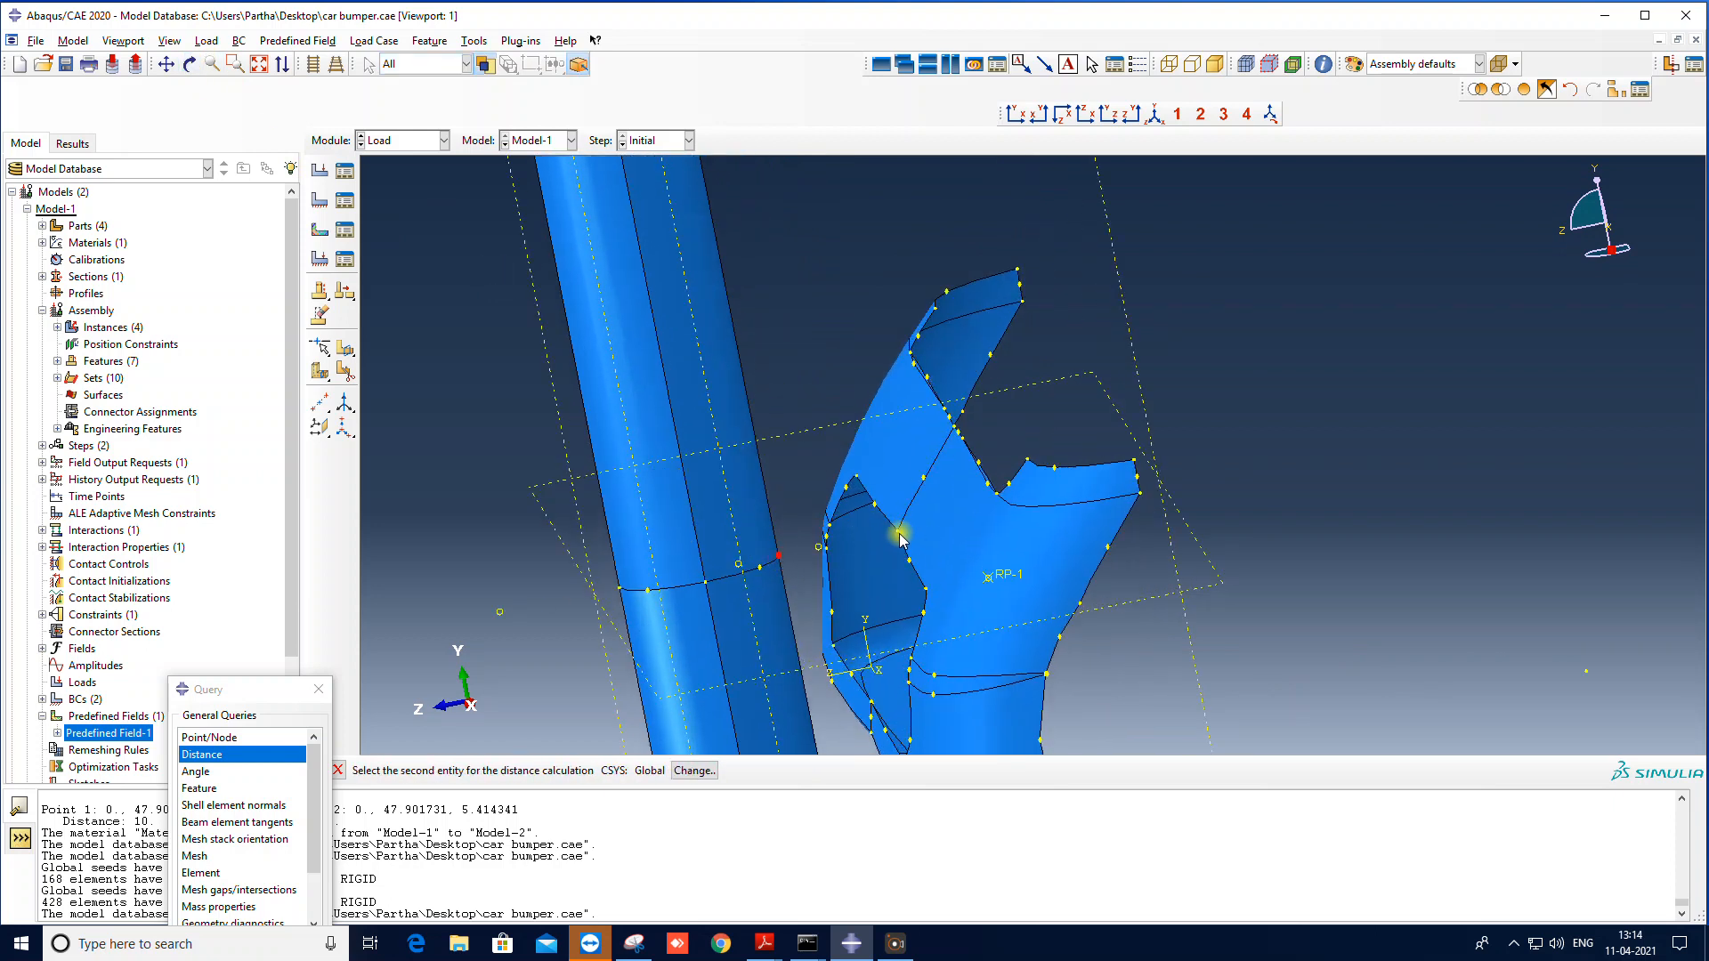
click(898, 531)
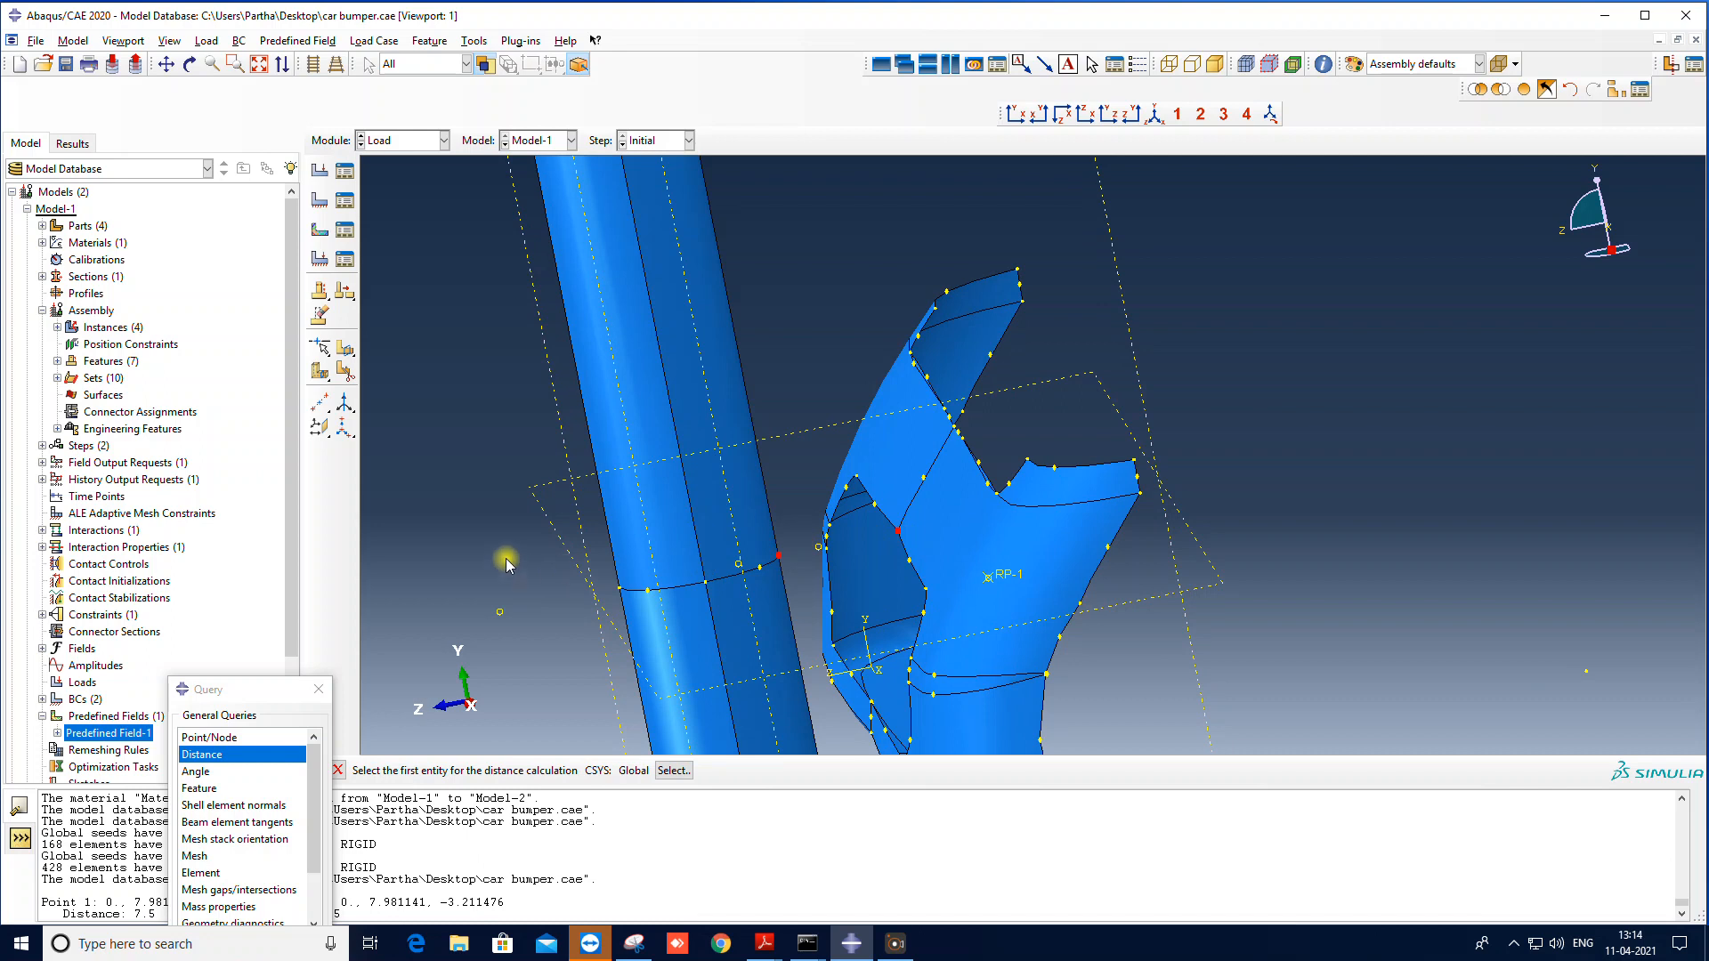
Step: Switch to Model-2 and measure the distance from the rigid cylinder to the bumper, keeping the query results readable
click(539, 140)
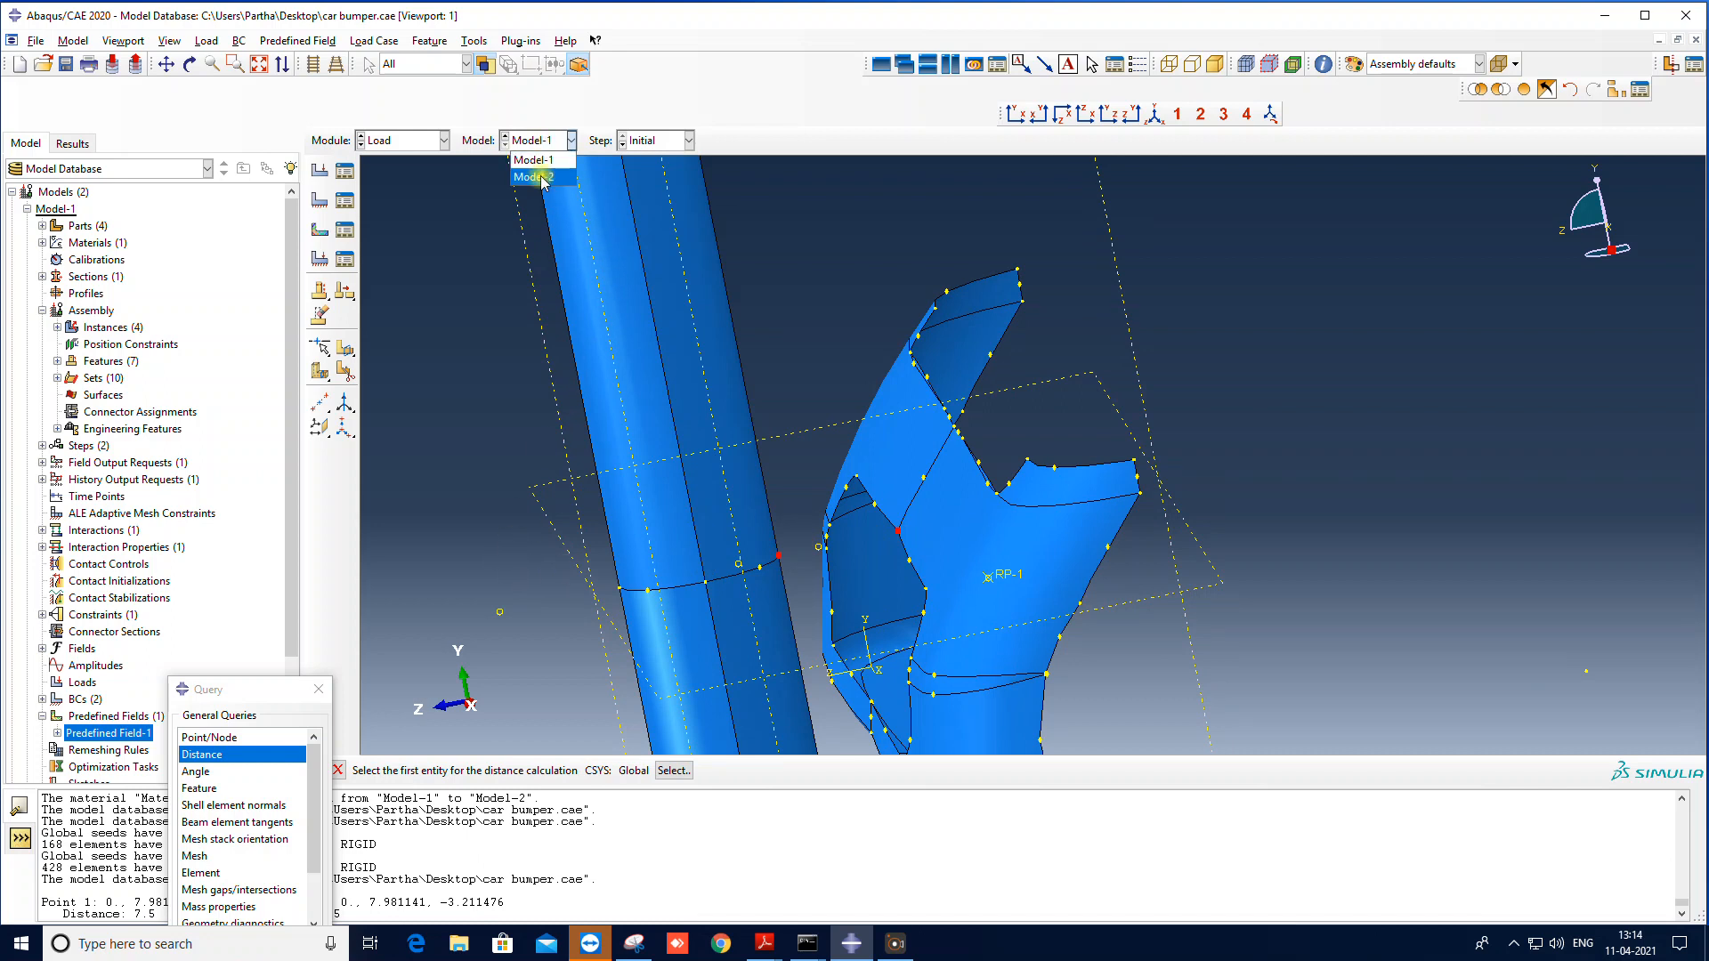
click(534, 174)
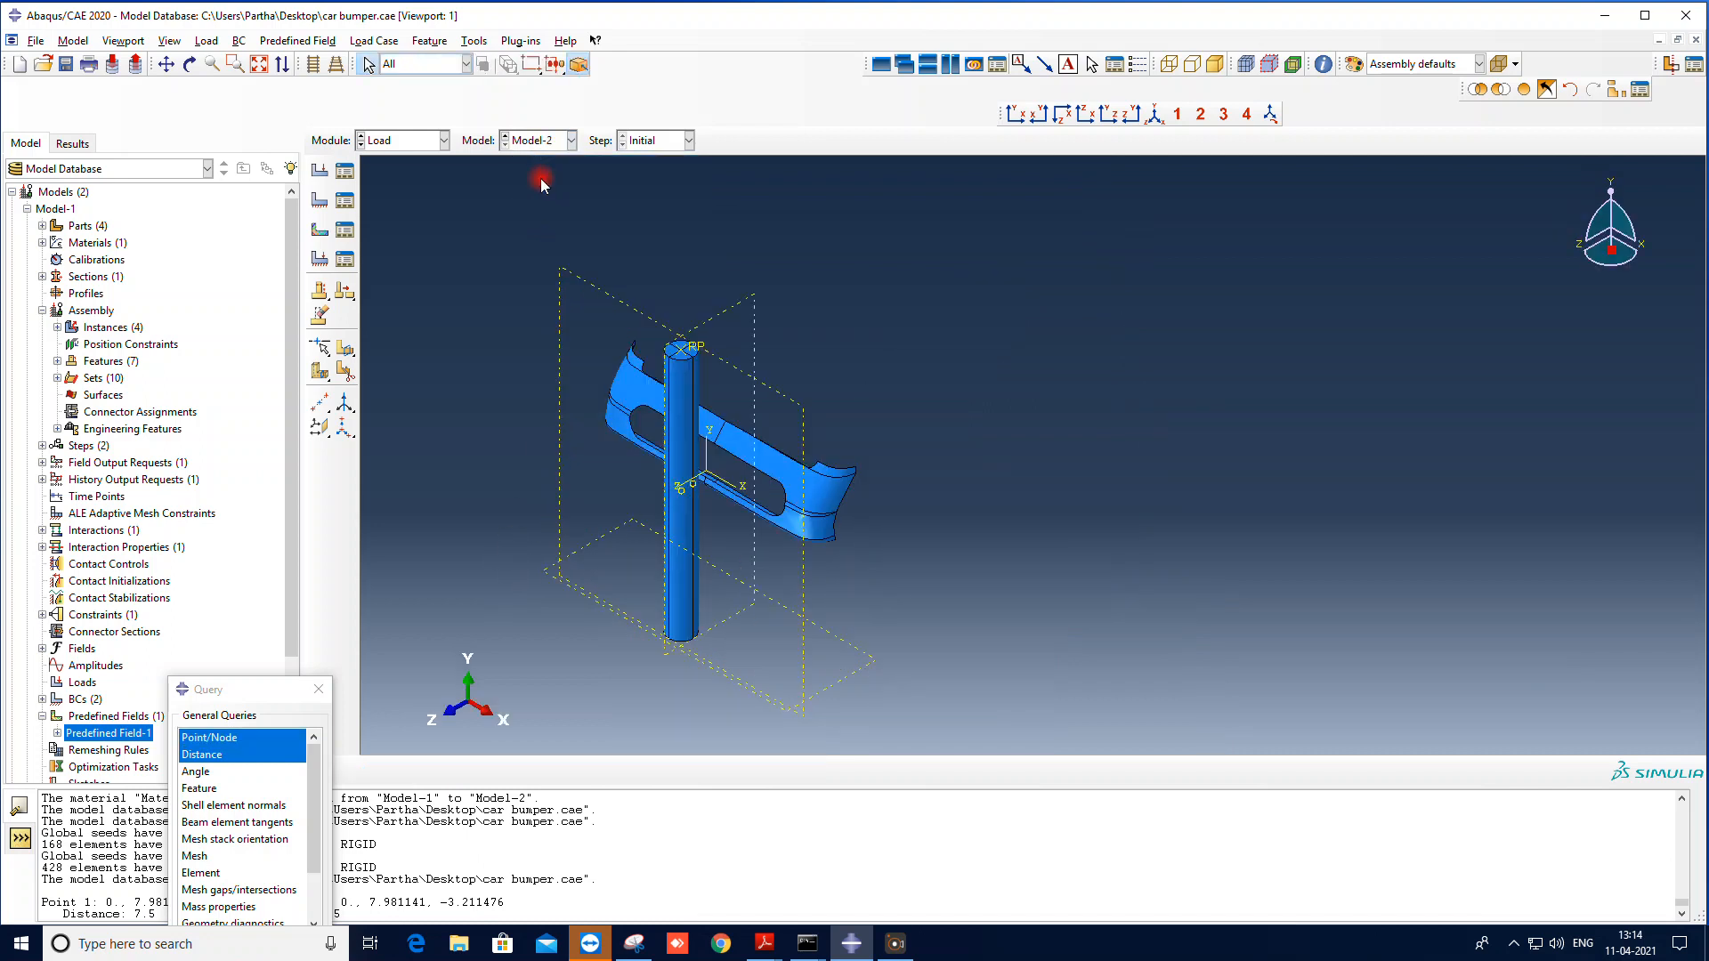
click(189, 64)
drag(945, 494, 1019, 359)
click(205, 754)
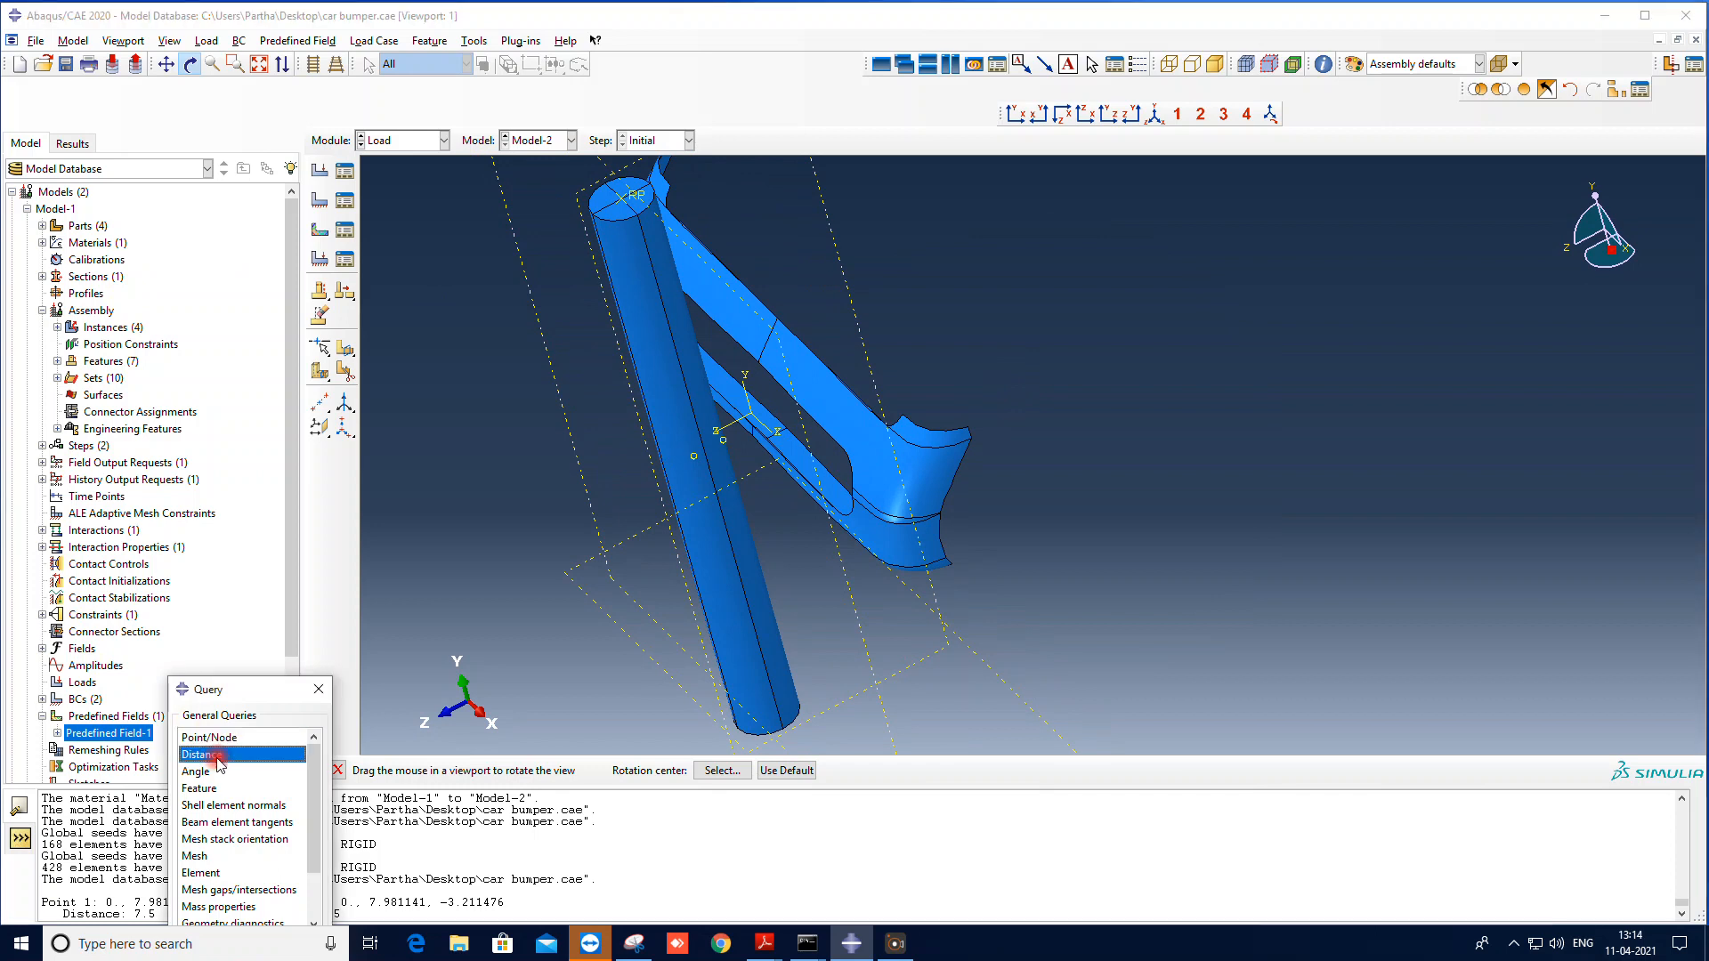
scroll(725, 445, up, 3)
click(735, 416)
click(783, 390)
drag(227, 688, 571, 754)
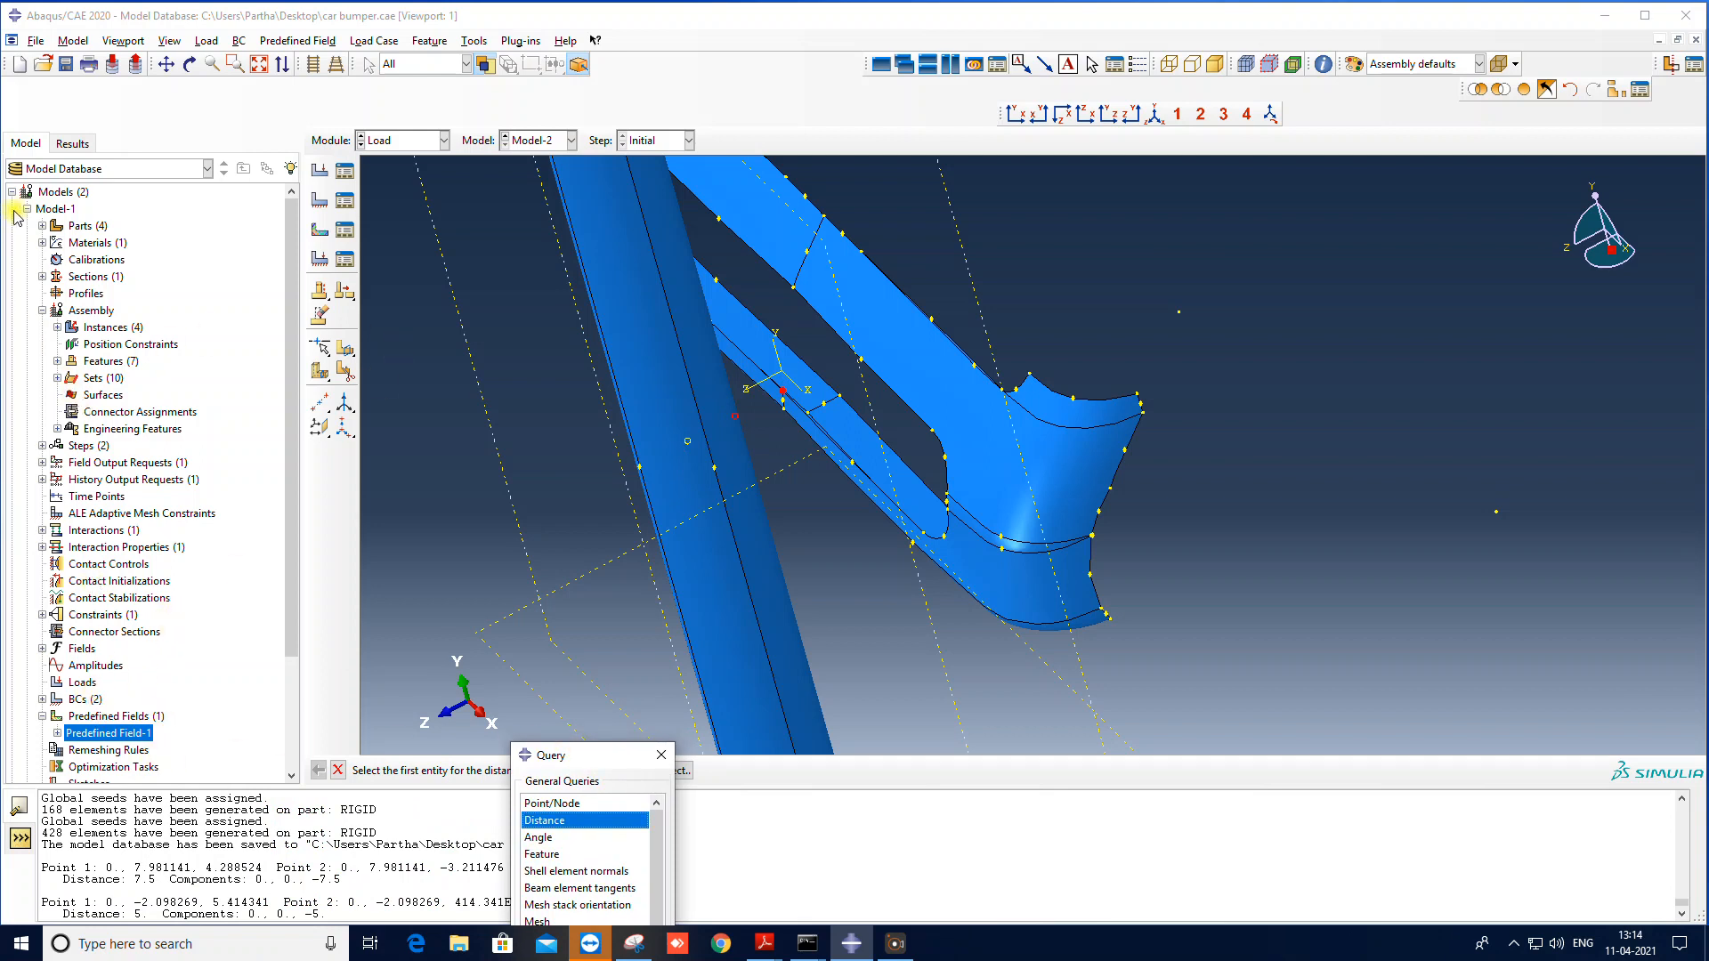
Step: Review the V3 velocity in Model-1's Predefined Field-1 against the measured gap distance, and cancel the edit
right_click(95, 722)
right_click(80, 732)
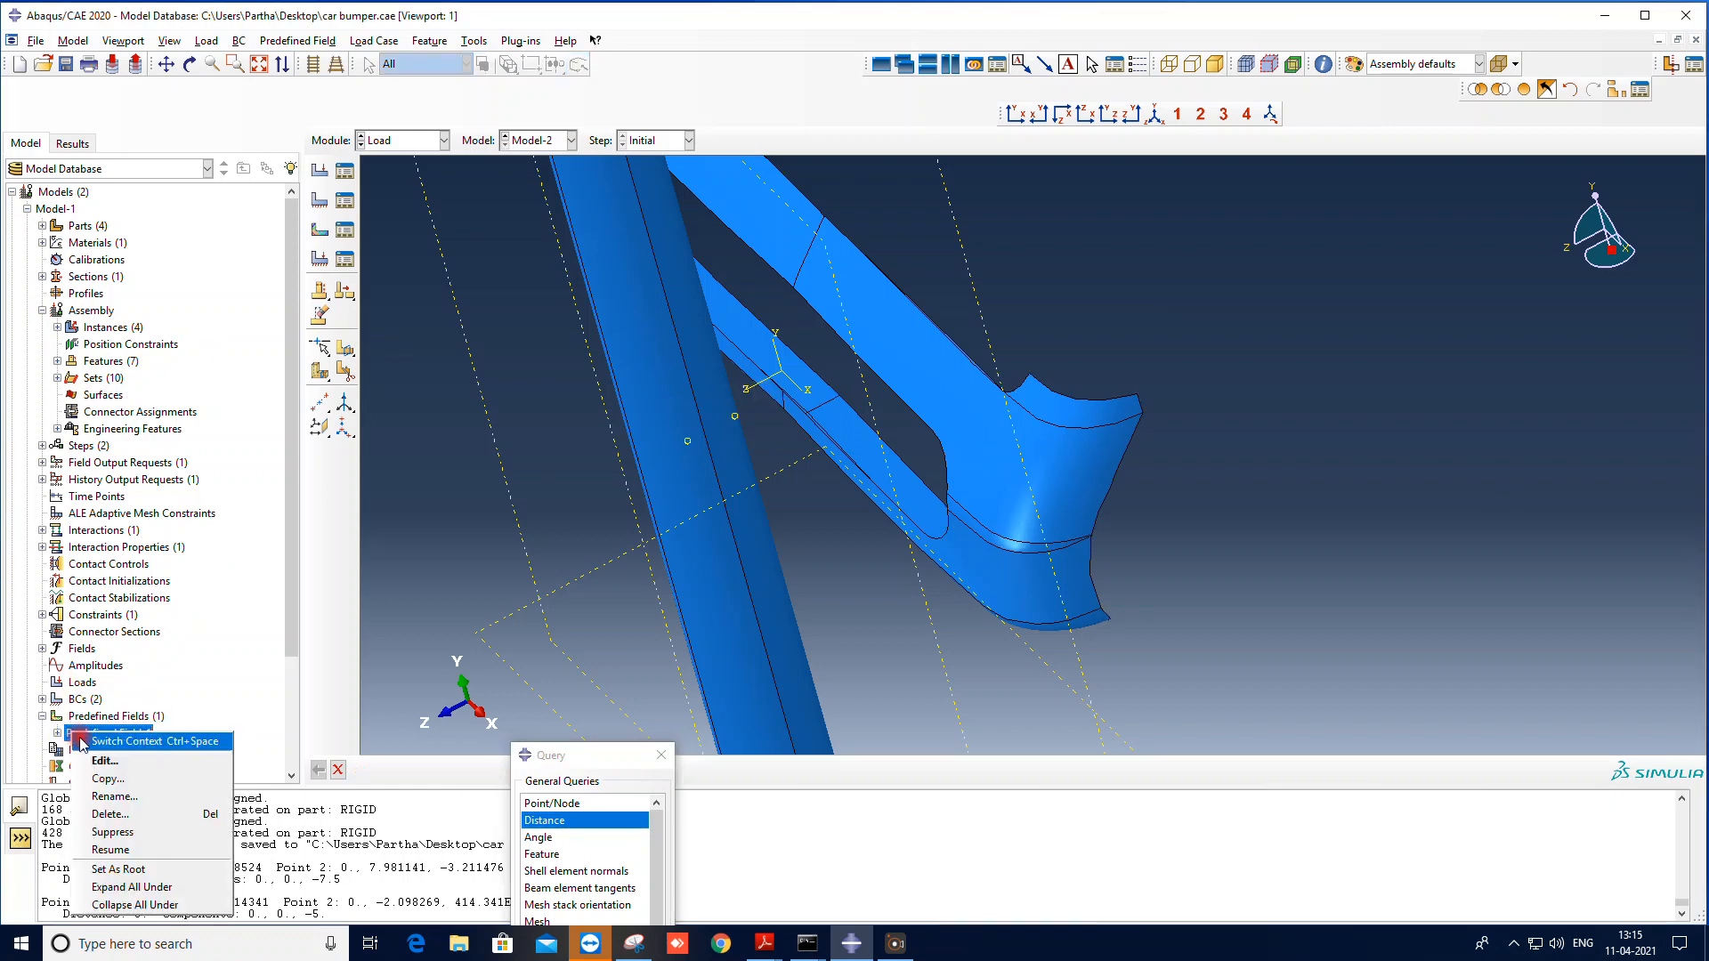
click(117, 764)
click(49, 580)
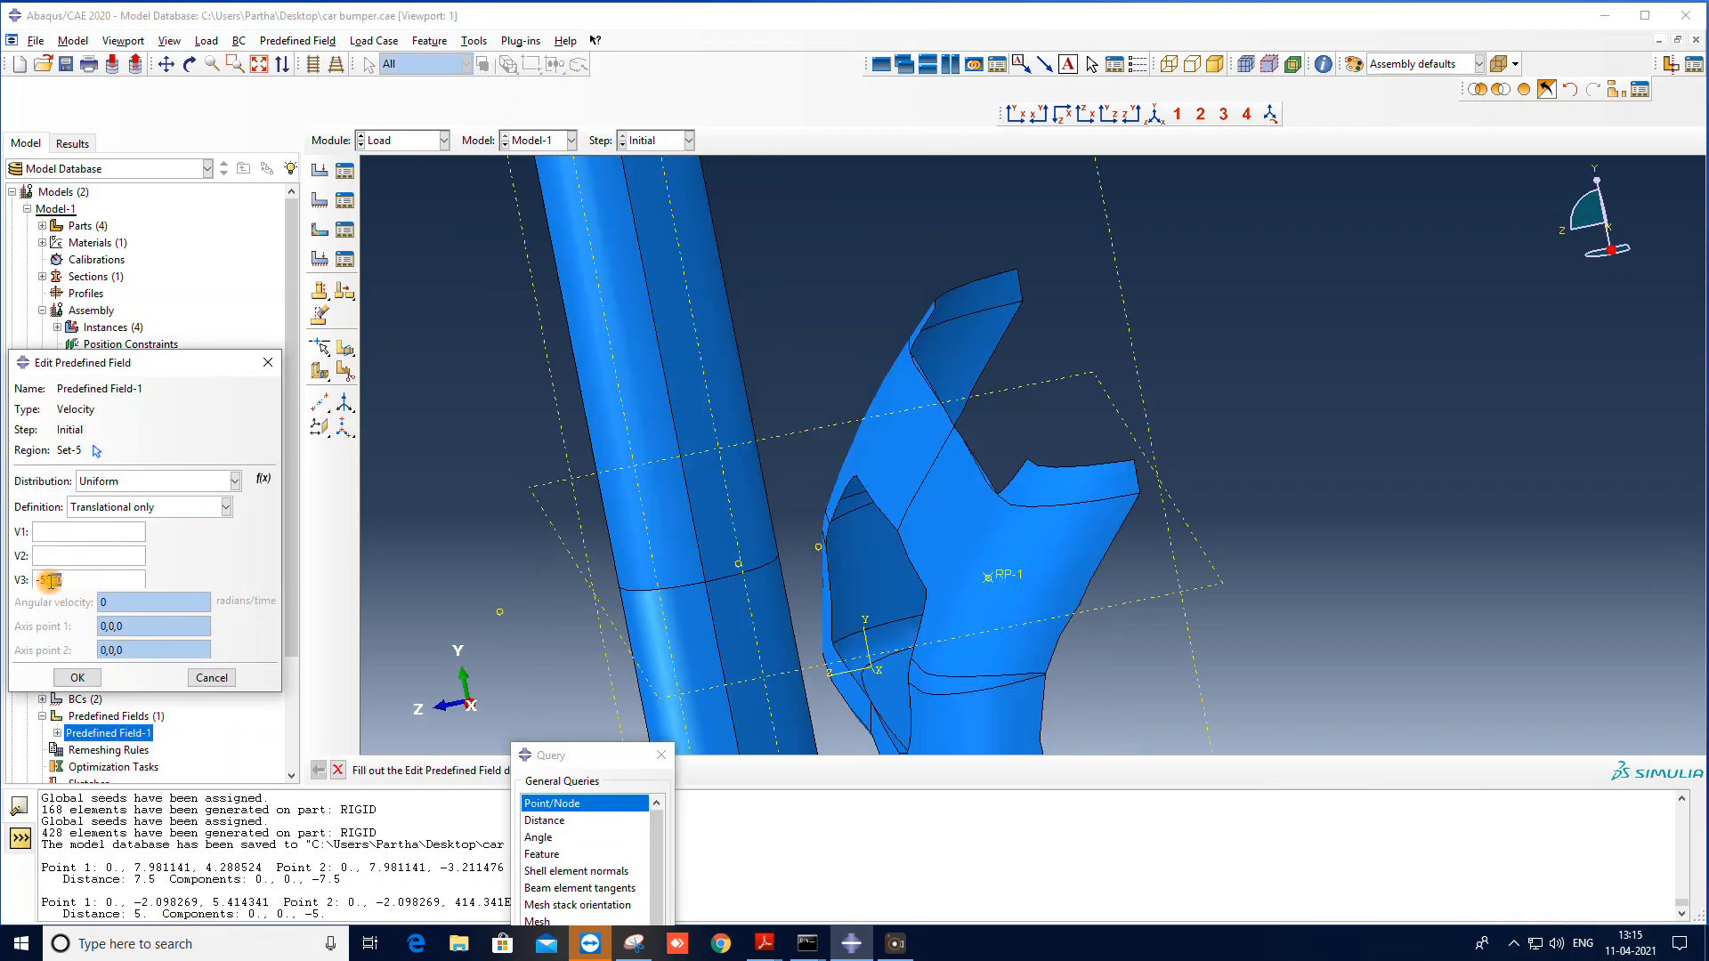
click(136, 915)
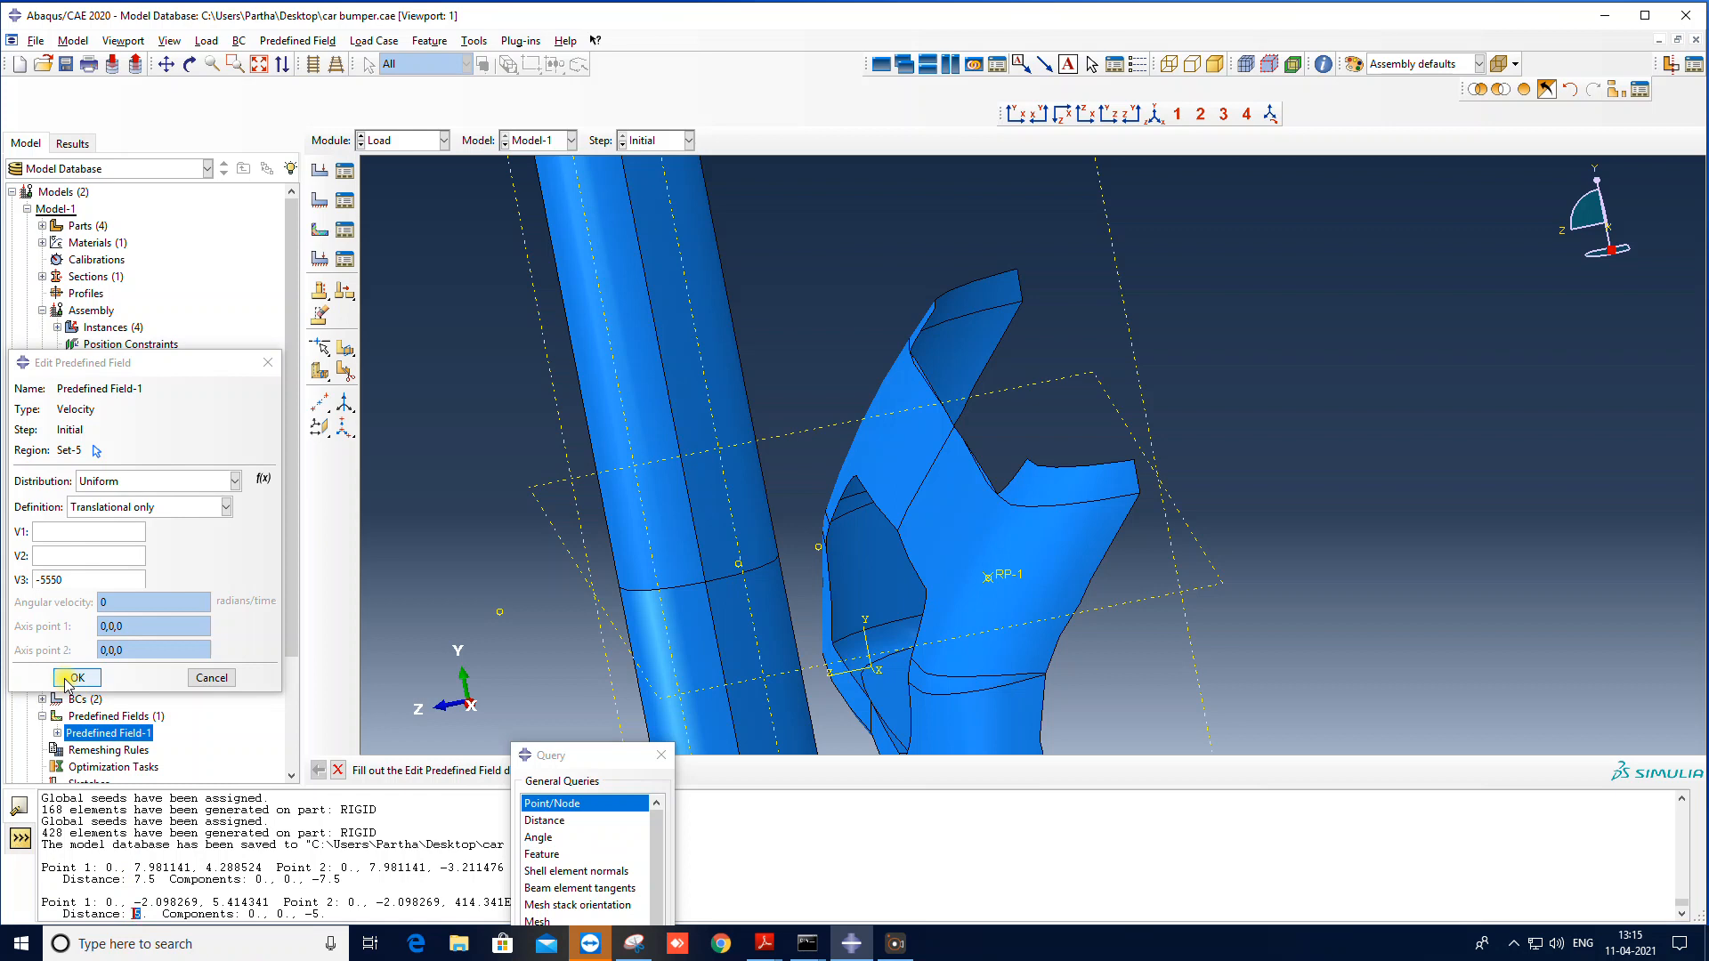
click(70, 579)
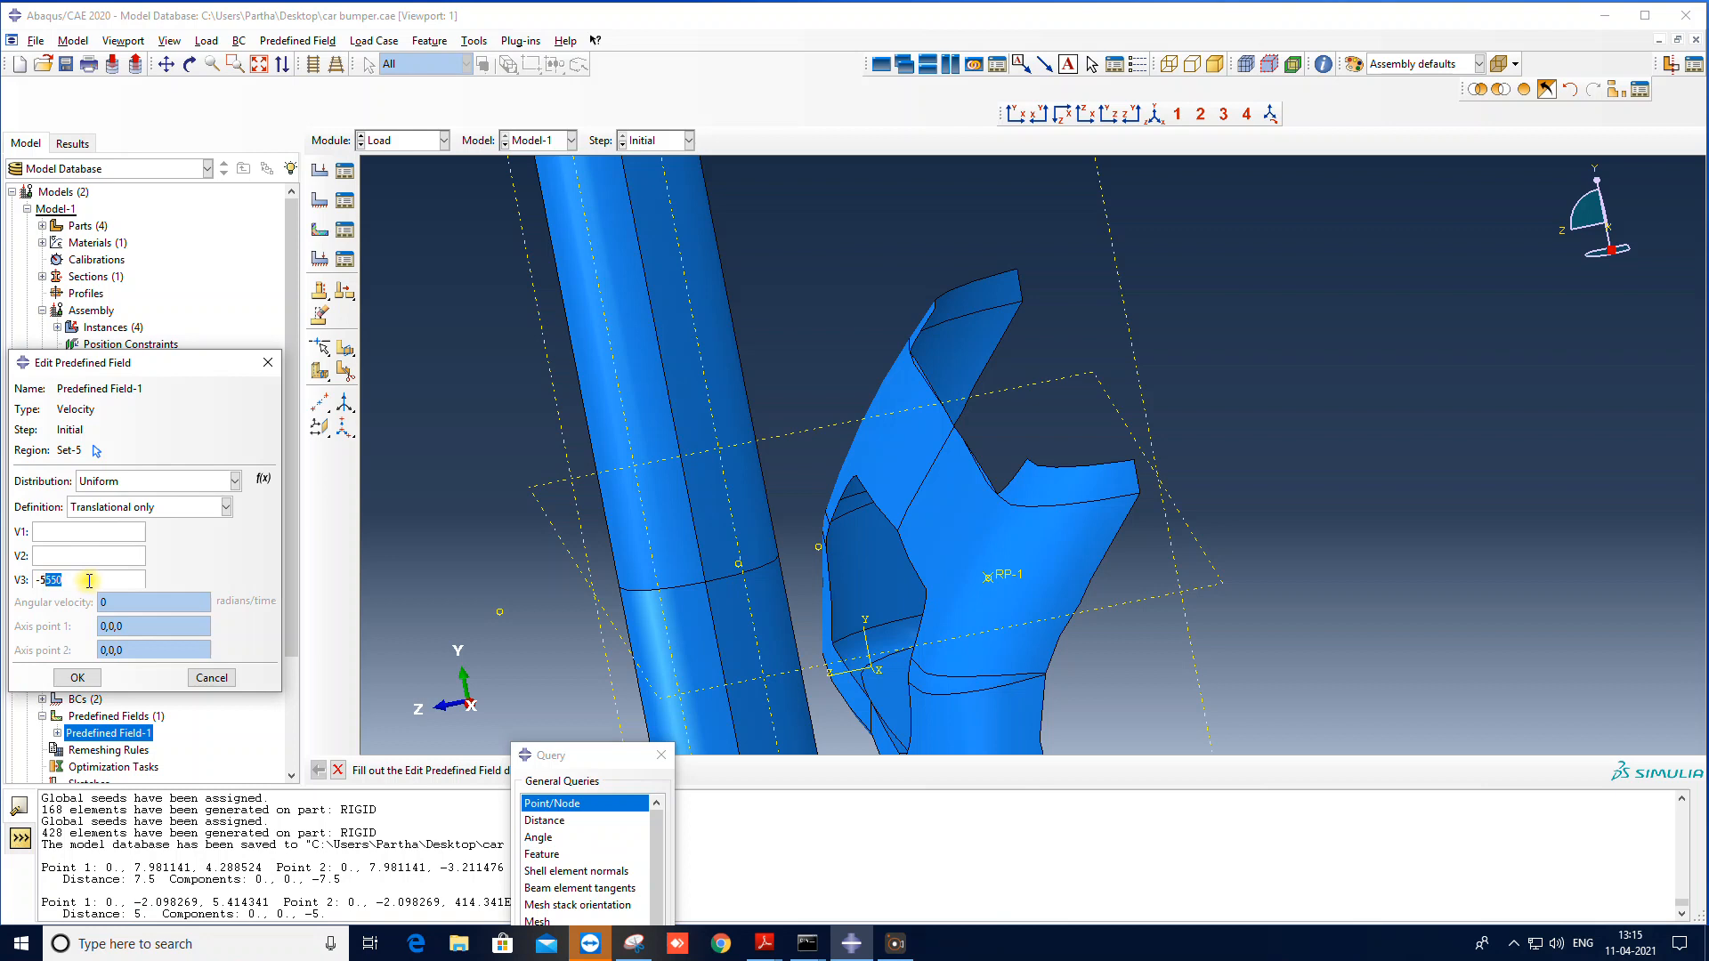
click(212, 677)
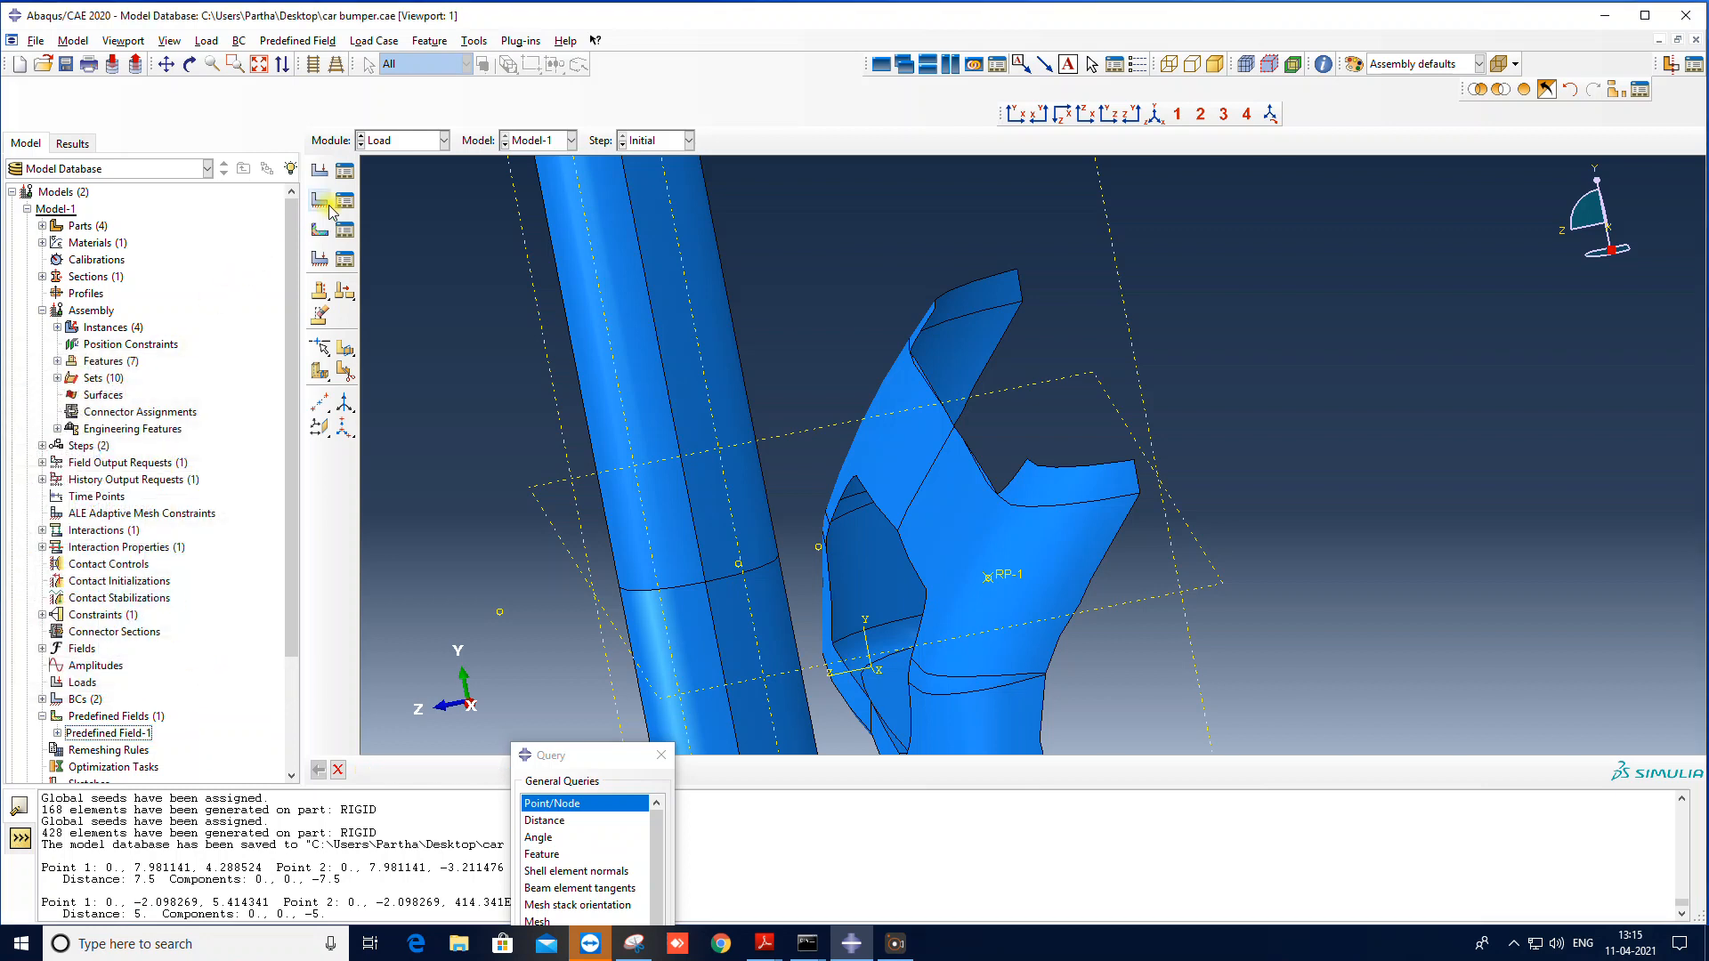
Step: Switch from the Load module to the Step module
click(402, 141)
click(396, 211)
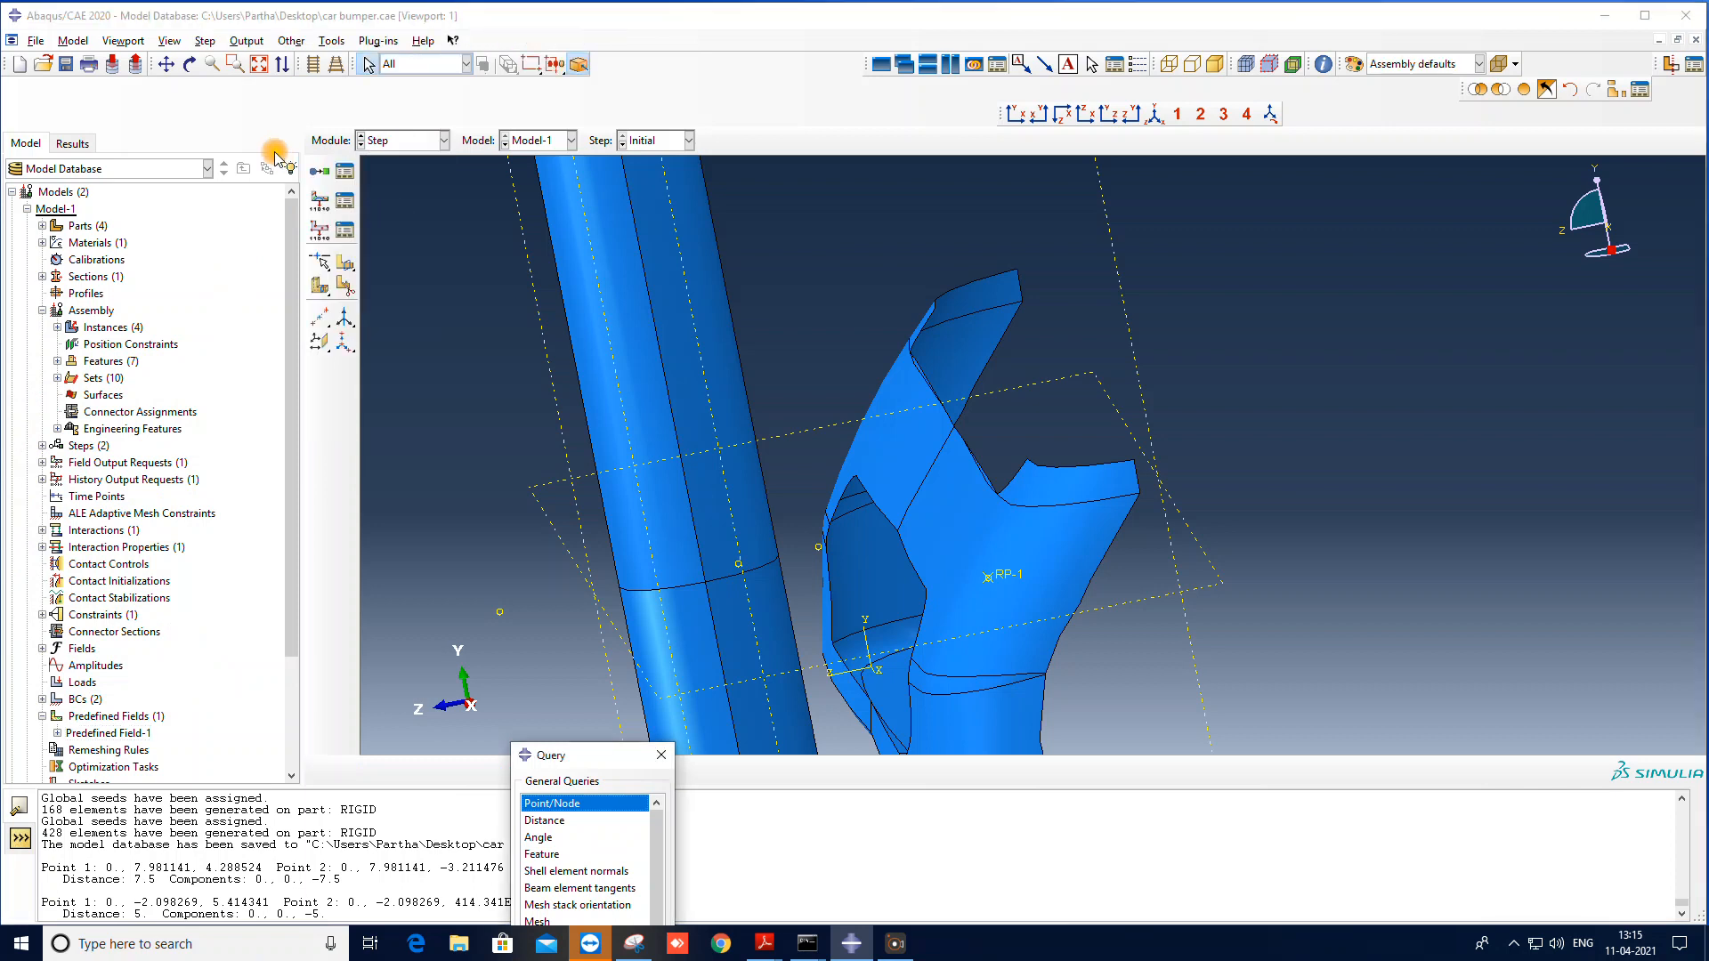
click(342, 176)
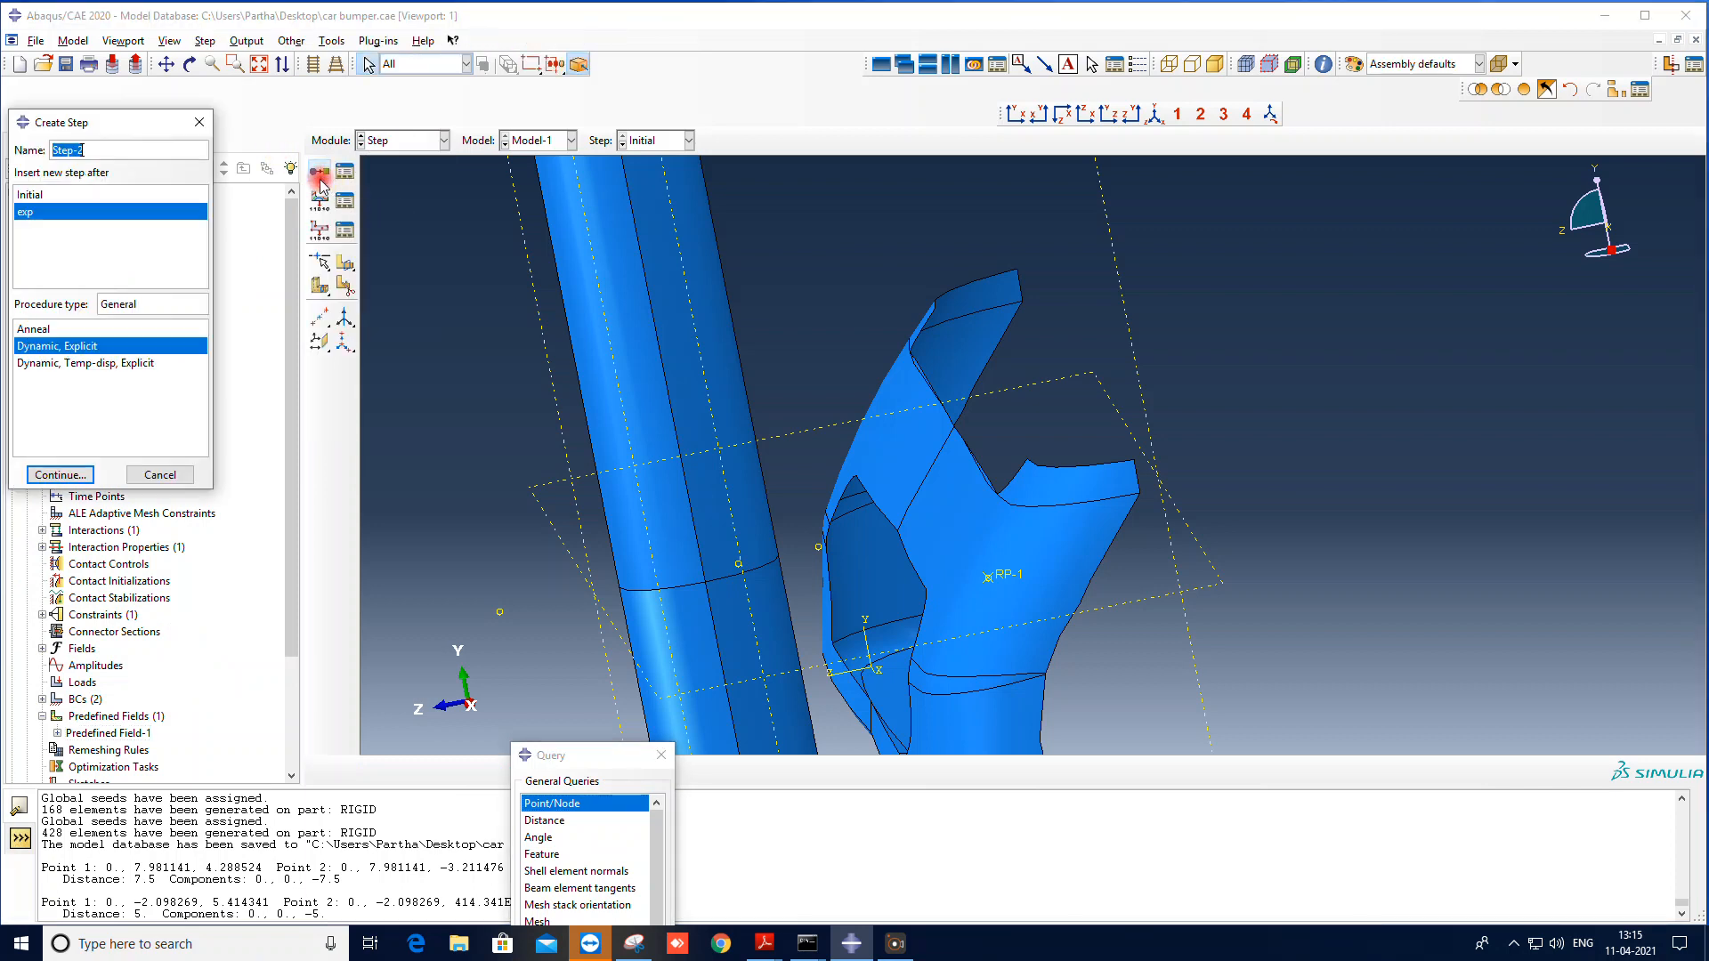
click(531, 138)
click(199, 123)
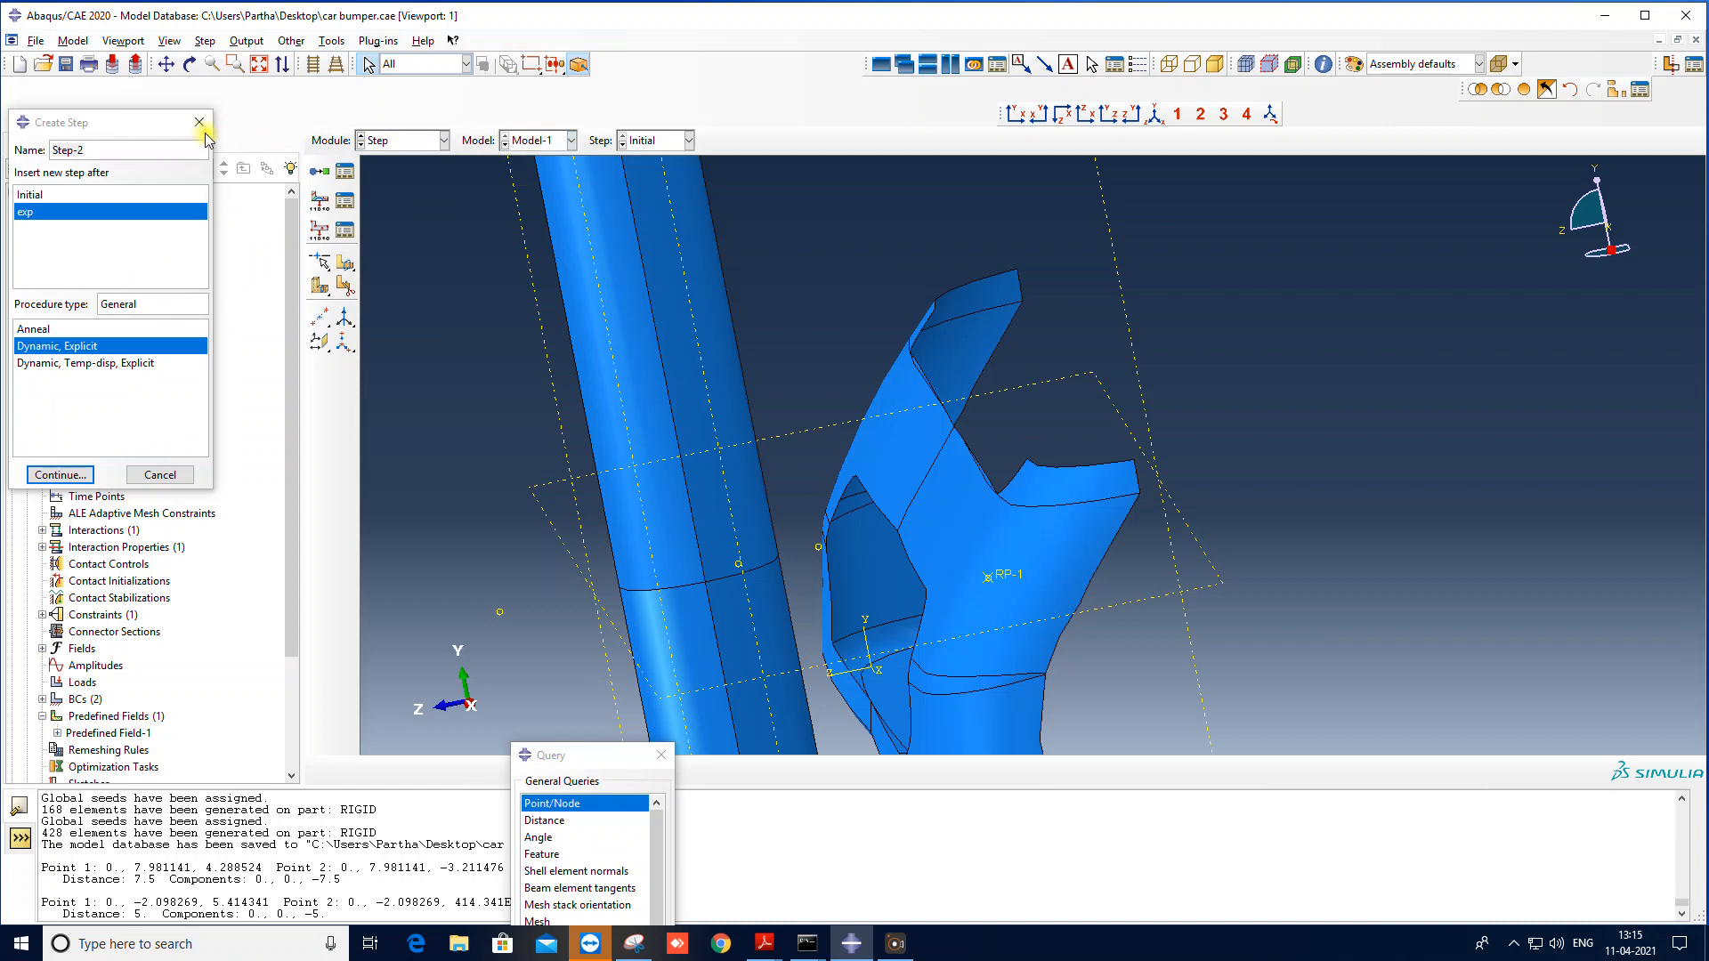
click(200, 123)
Step: Create a Dynamic, Explicit step after Initial in Model-2 with a time period of 0.003
click(539, 138)
click(539, 141)
click(509, 143)
click(544, 181)
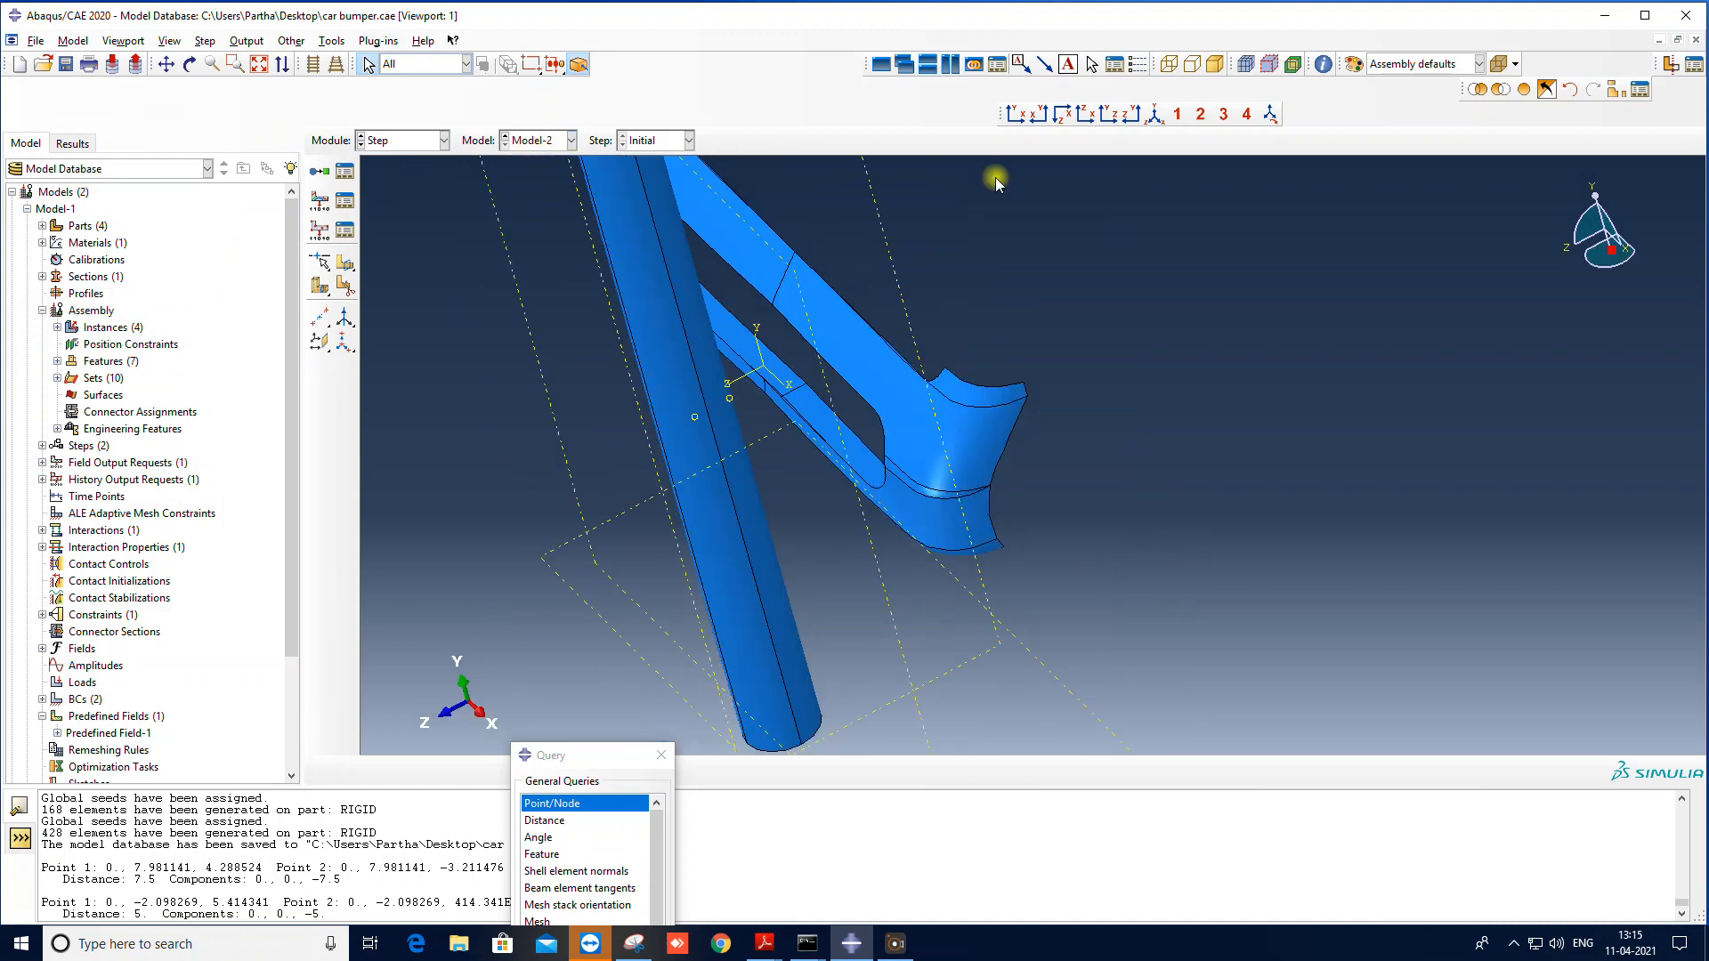
click(320, 171)
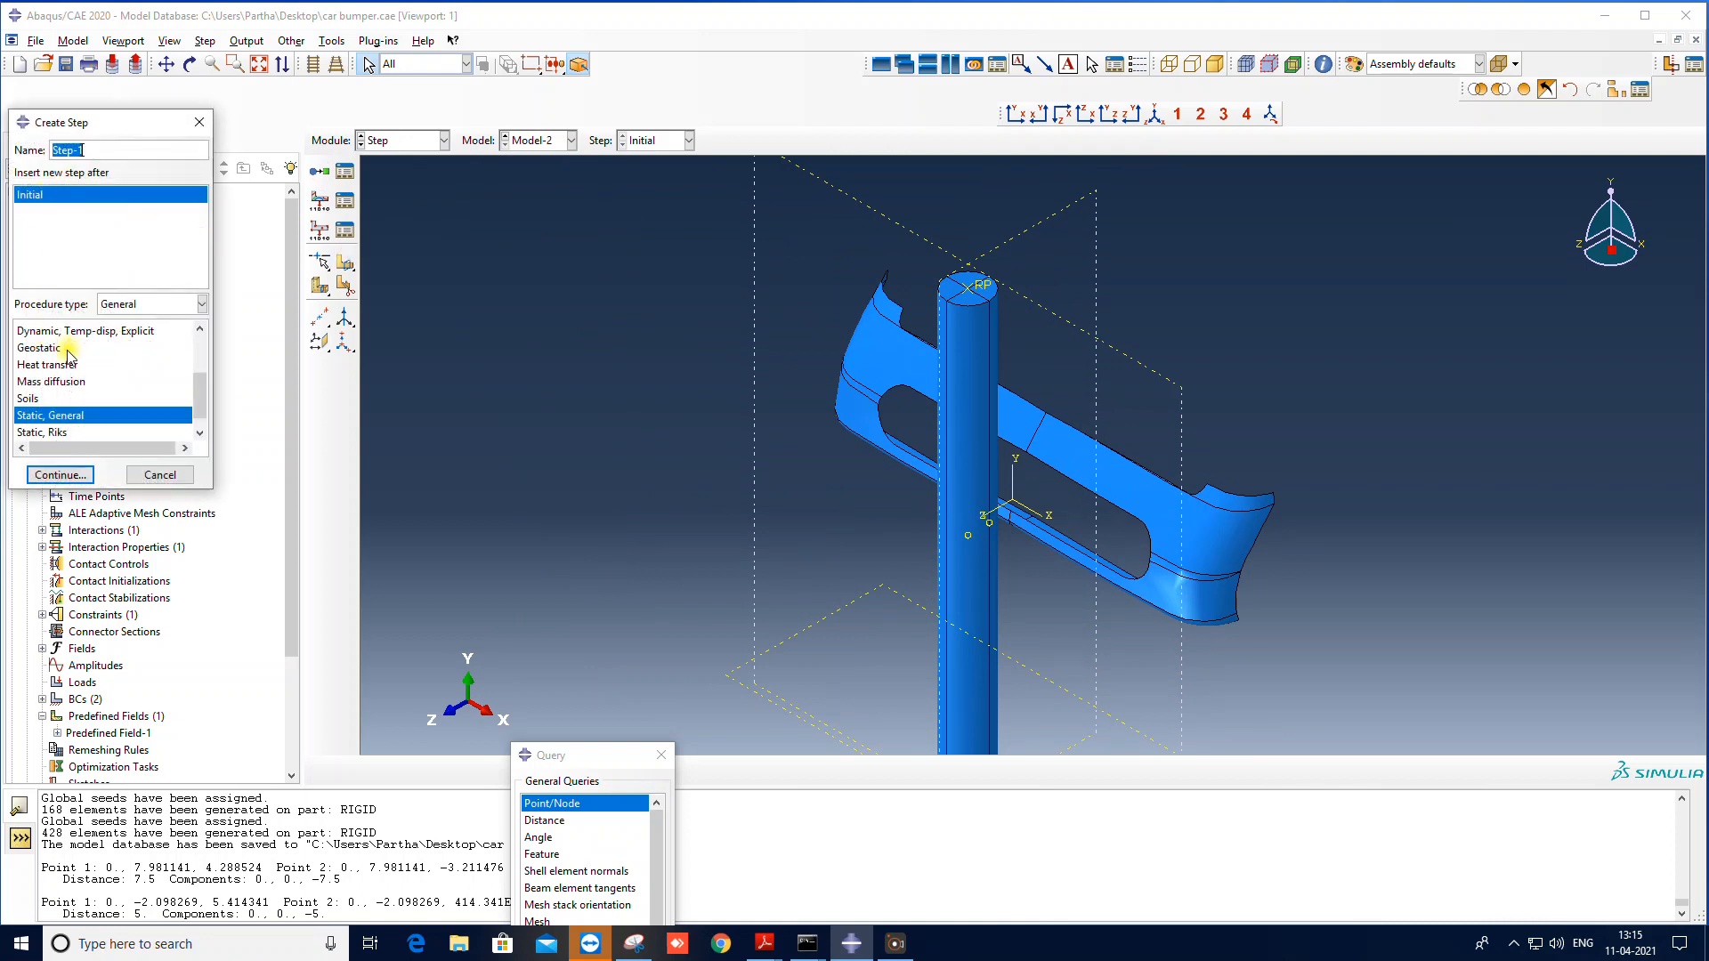
scroll(68, 354, up, 2)
click(57, 413)
click(57, 474)
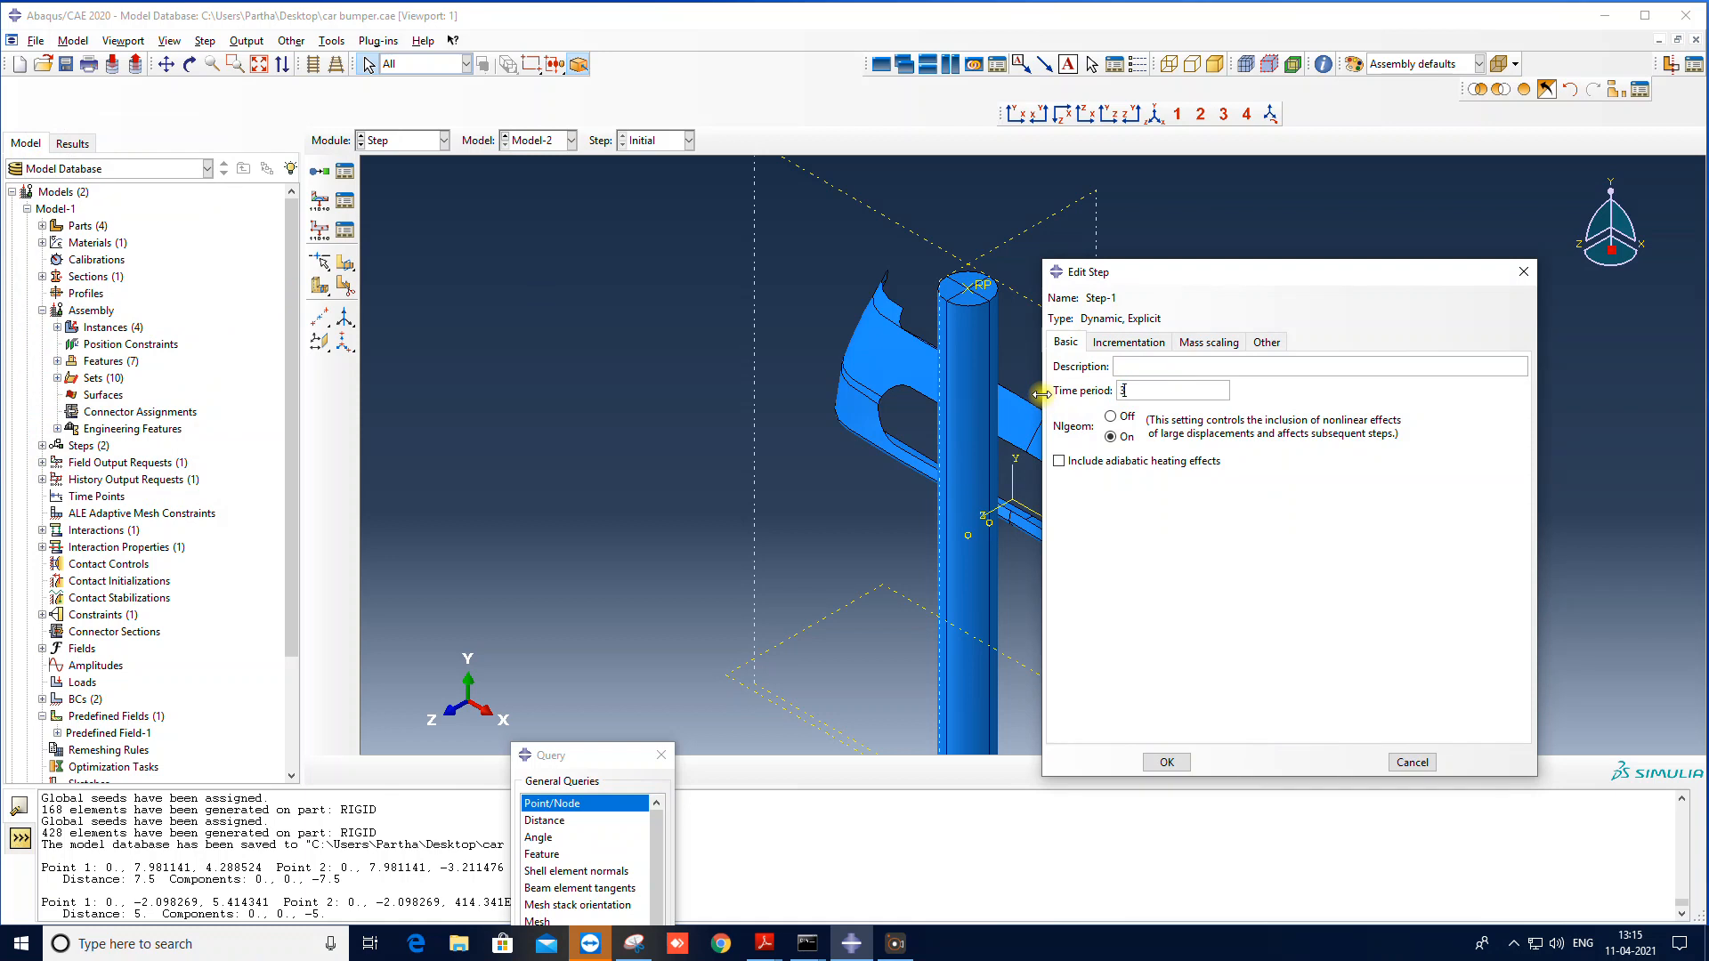
text(0.003)
click(1179, 762)
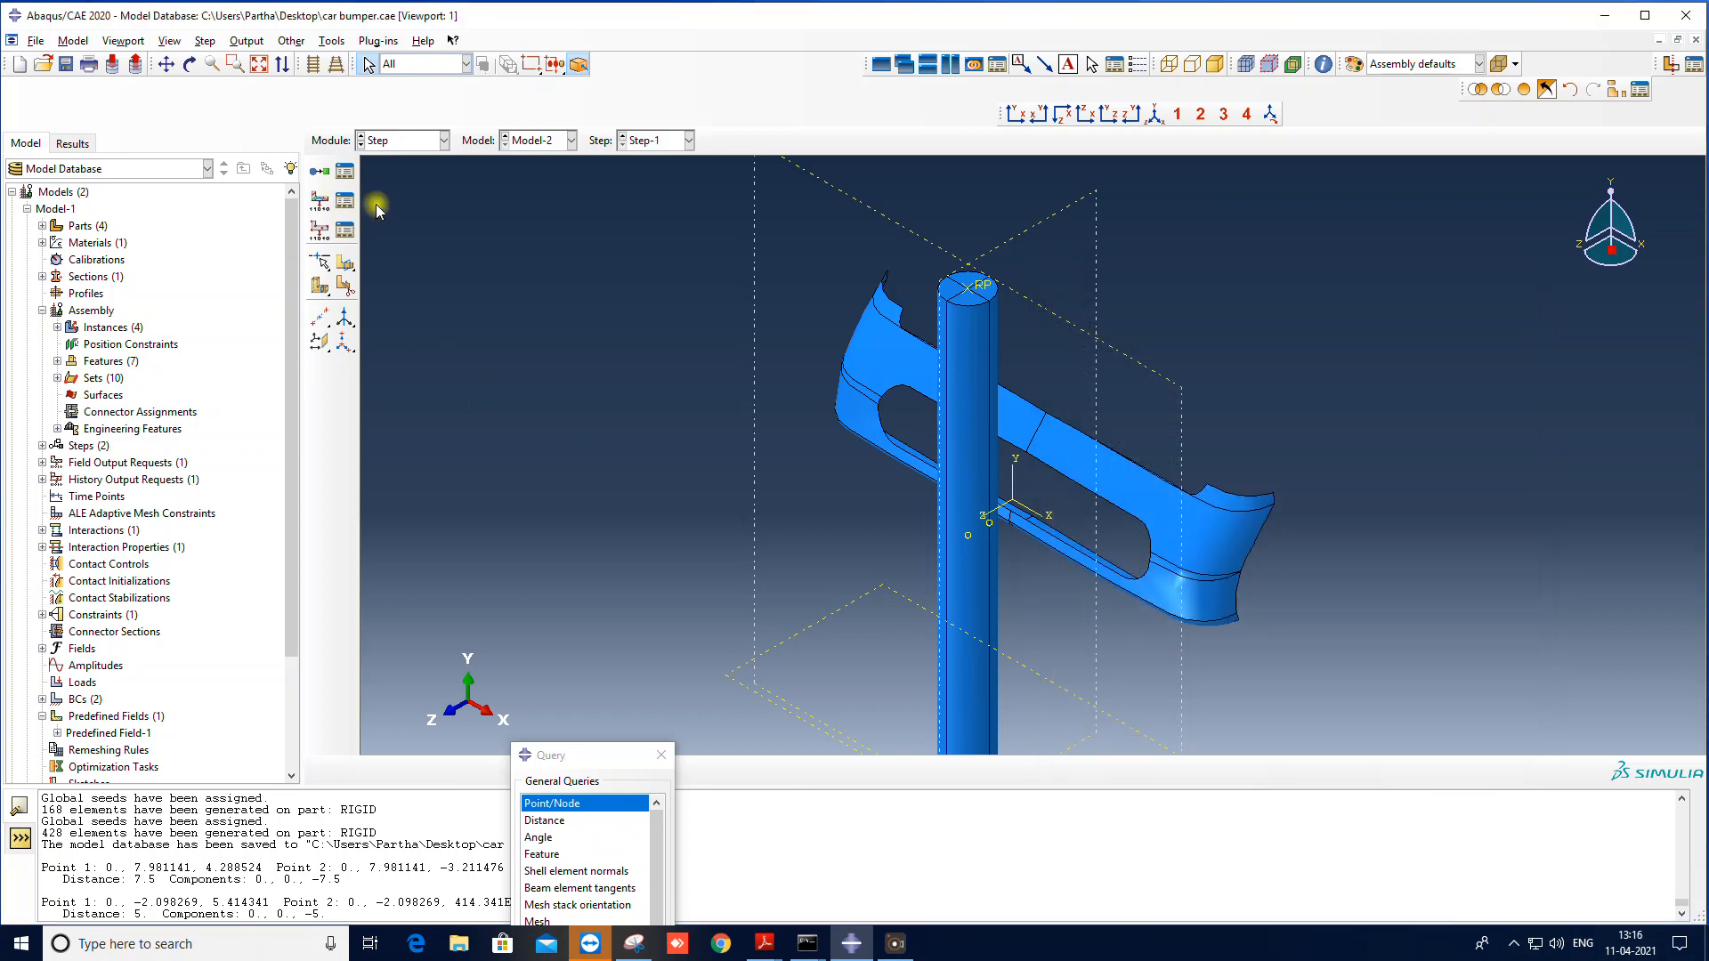
Step: Start a General contact (Explicit) interaction in Model-2's Initial step and begin a new Contact-type interaction property for it
click(396, 143)
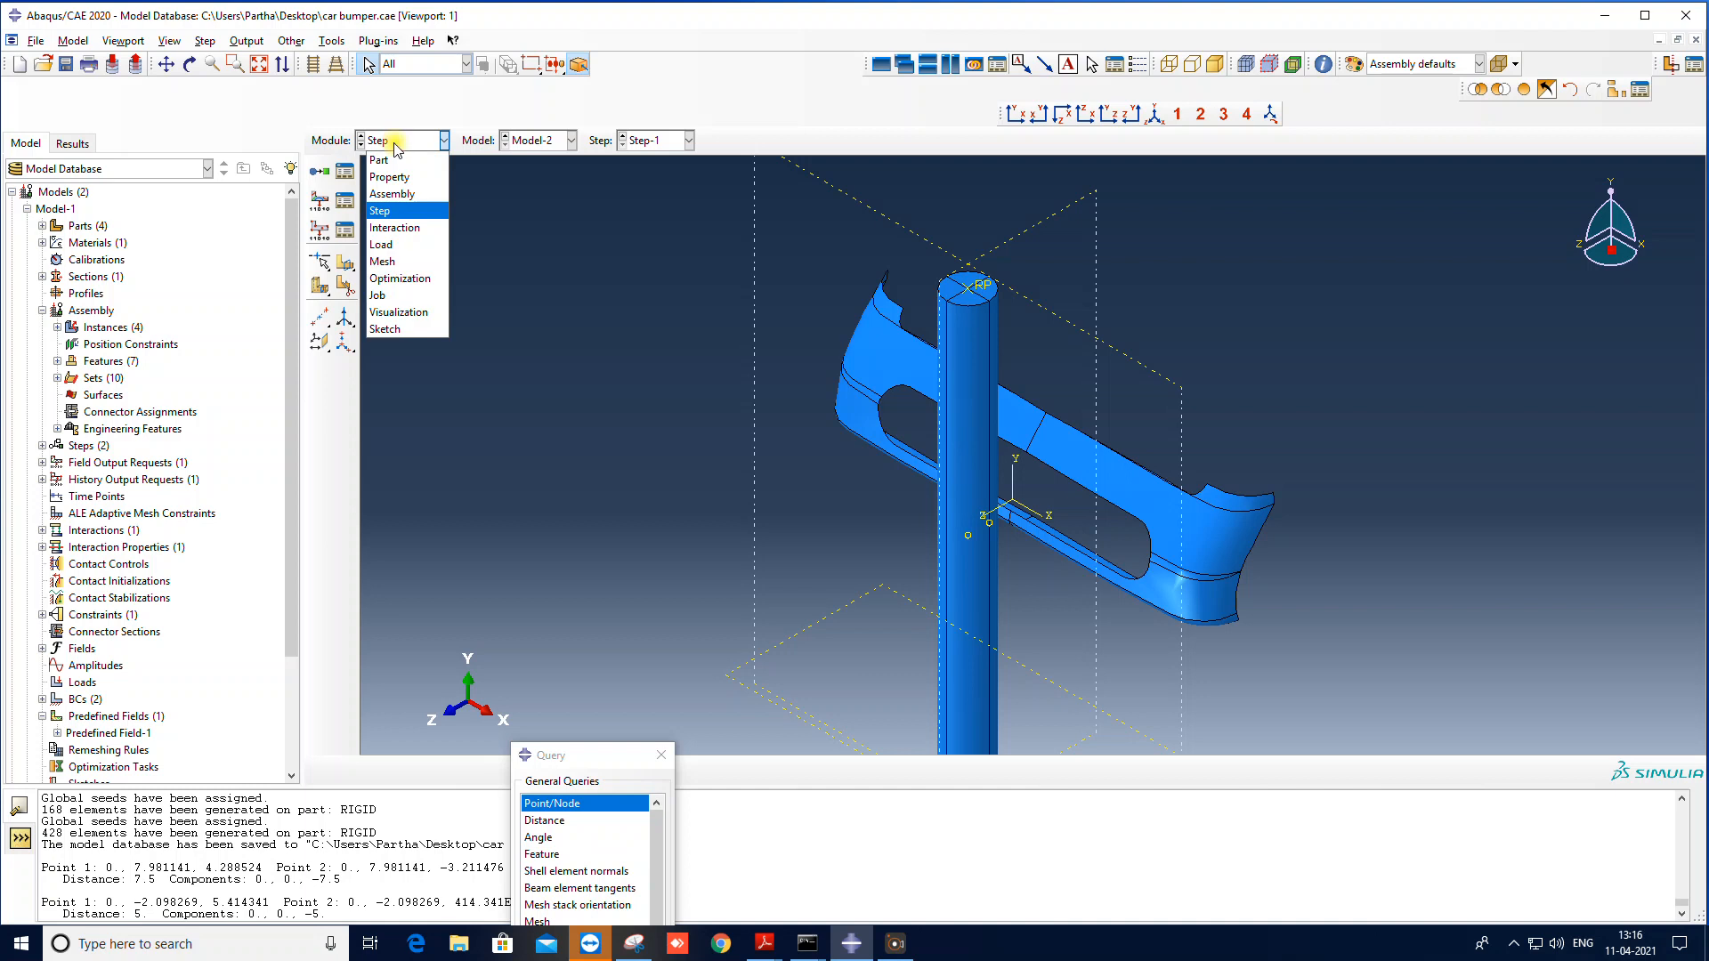
click(395, 228)
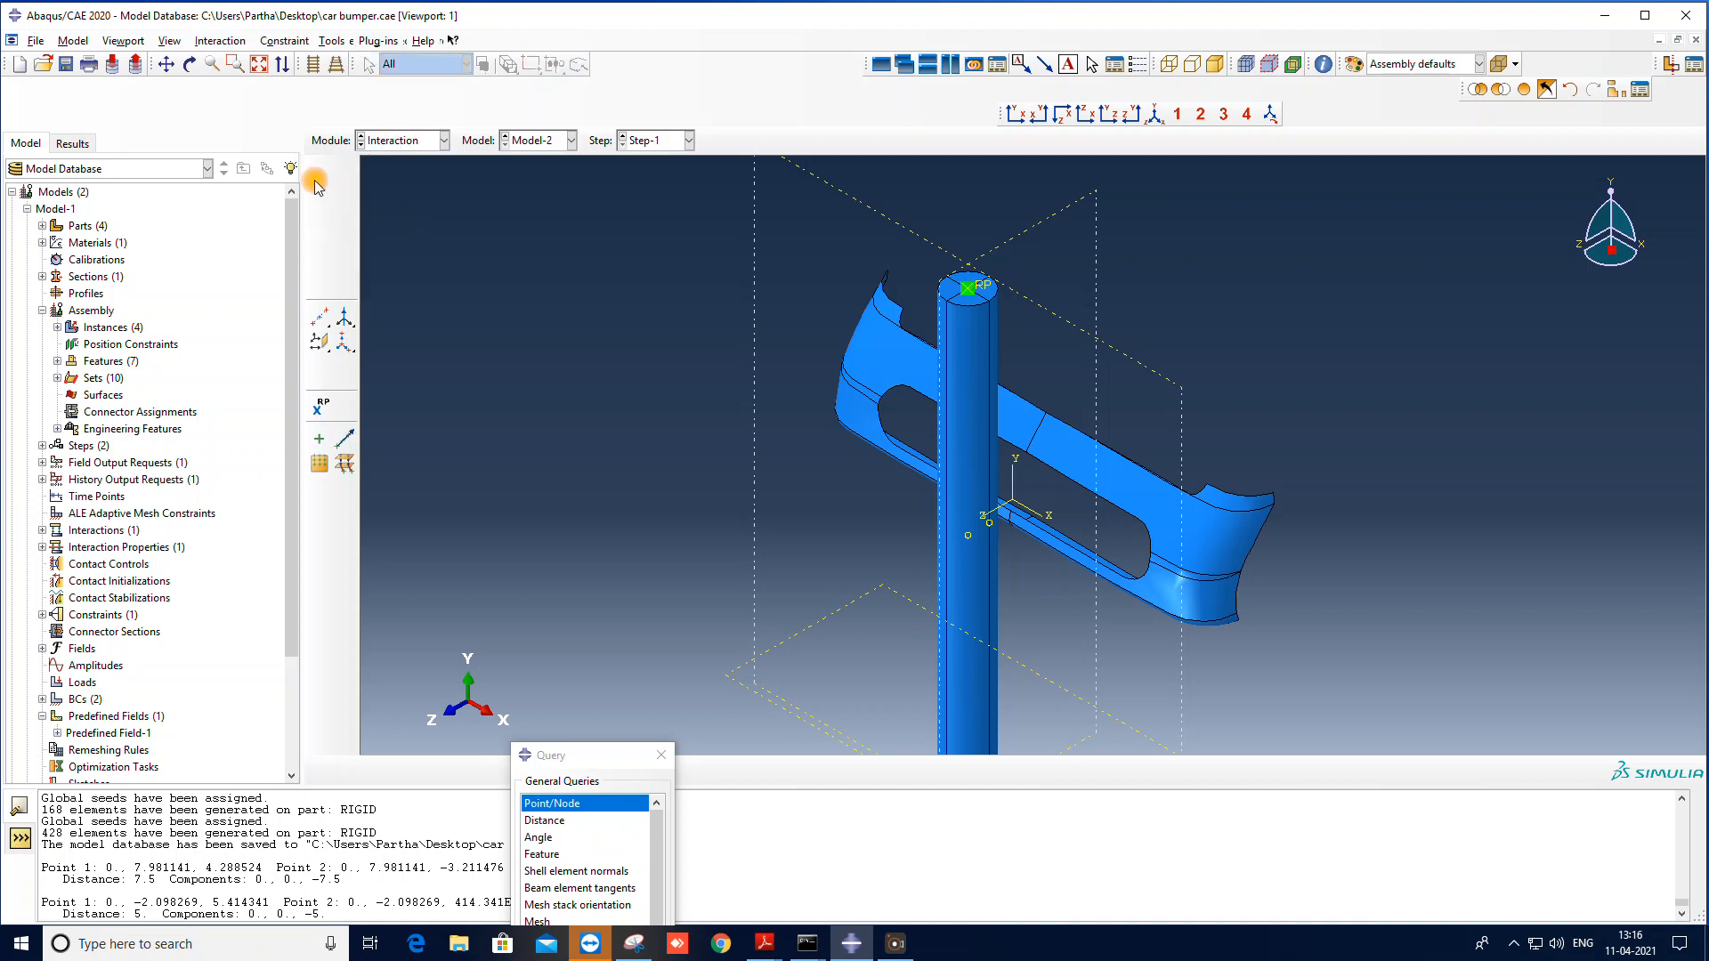
click(320, 171)
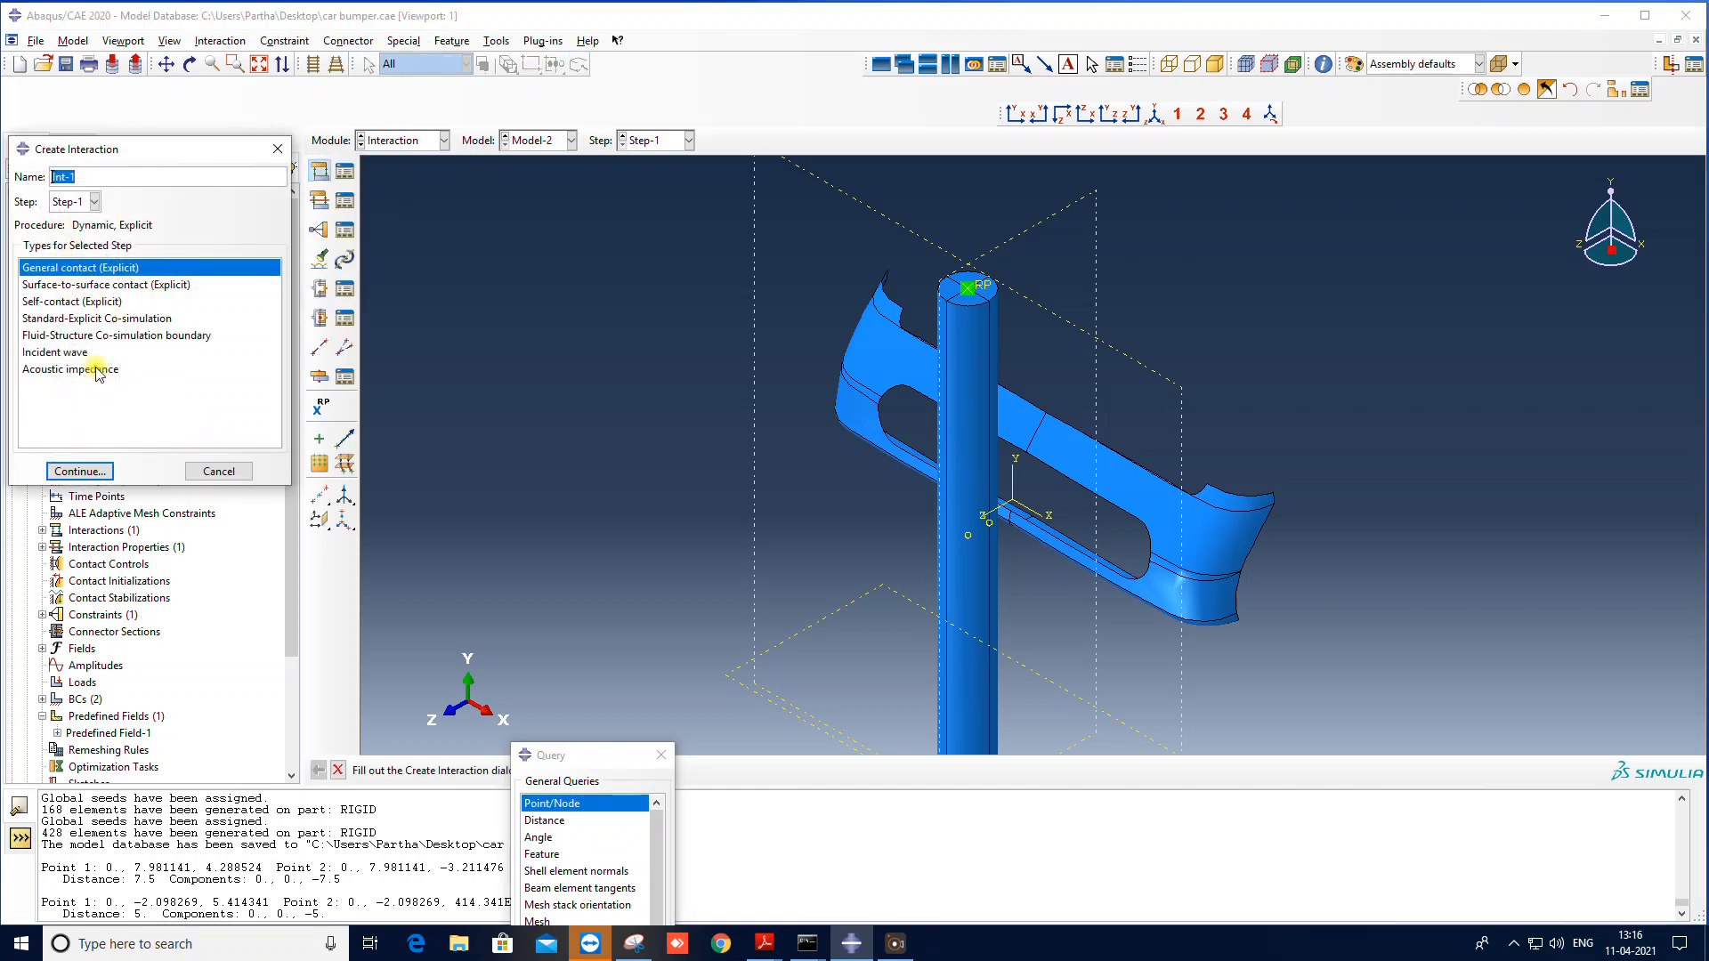
click(84, 202)
click(71, 219)
click(94, 470)
click(305, 453)
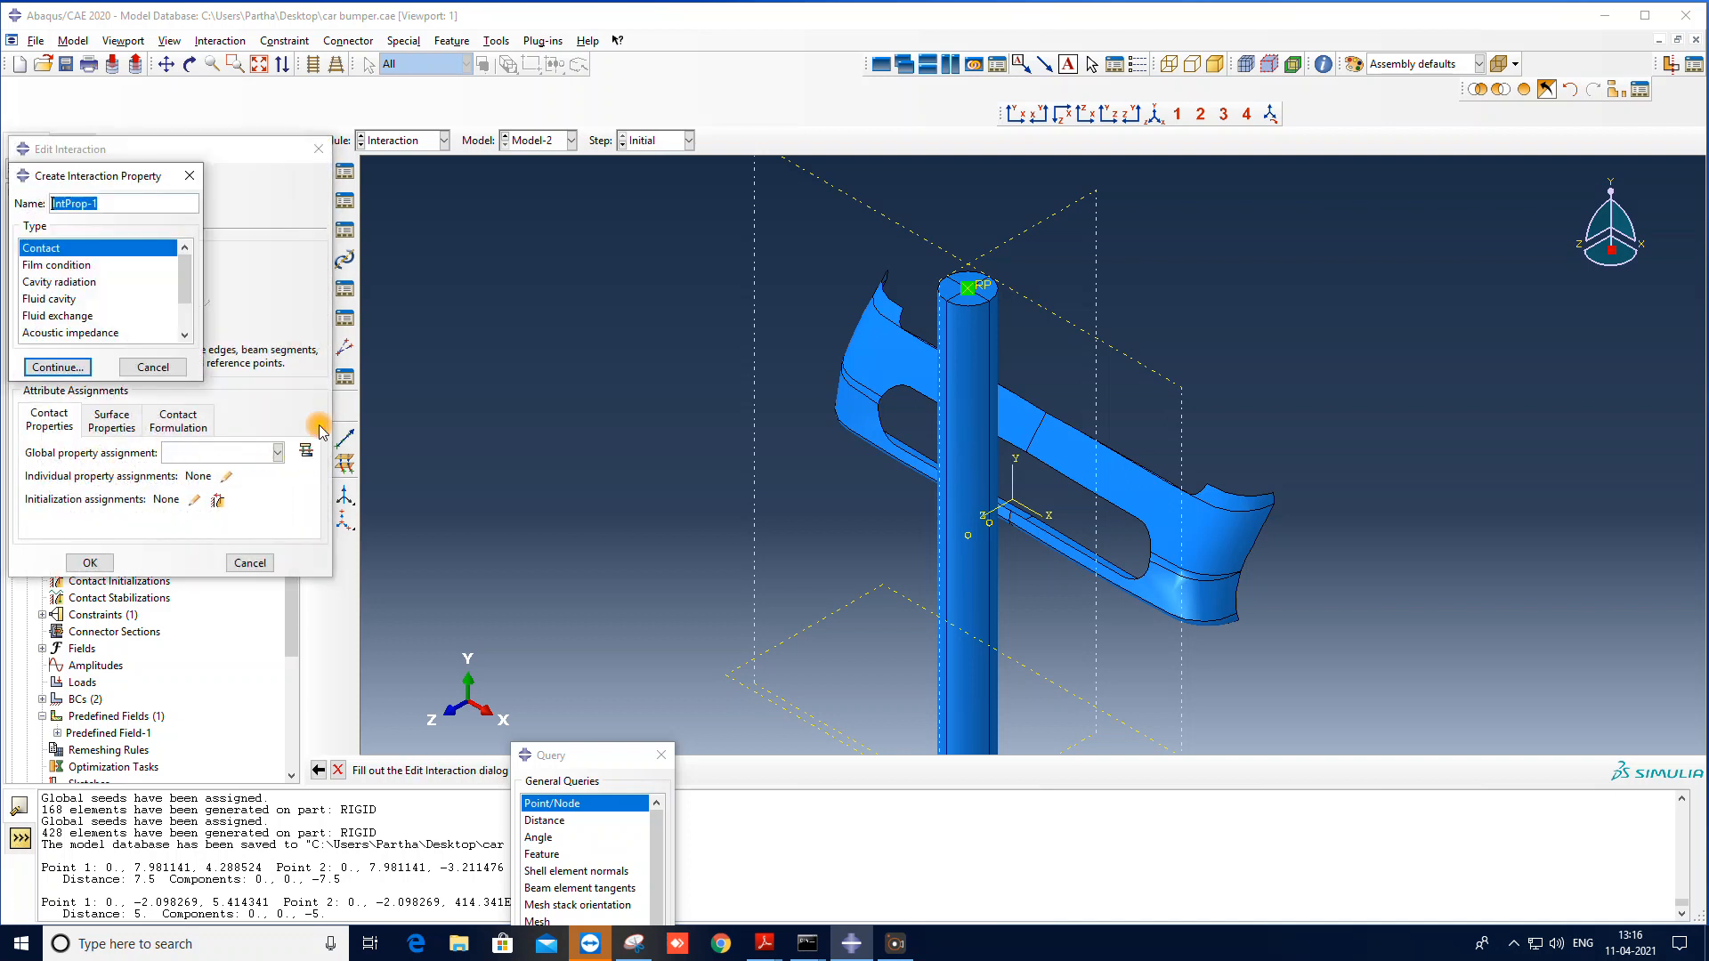
click(62, 367)
Step: Add tangential behavior to the contact property with the Penalty friction formulation and a friction coefficient of 0.5
click(279, 177)
click(286, 189)
click(411, 233)
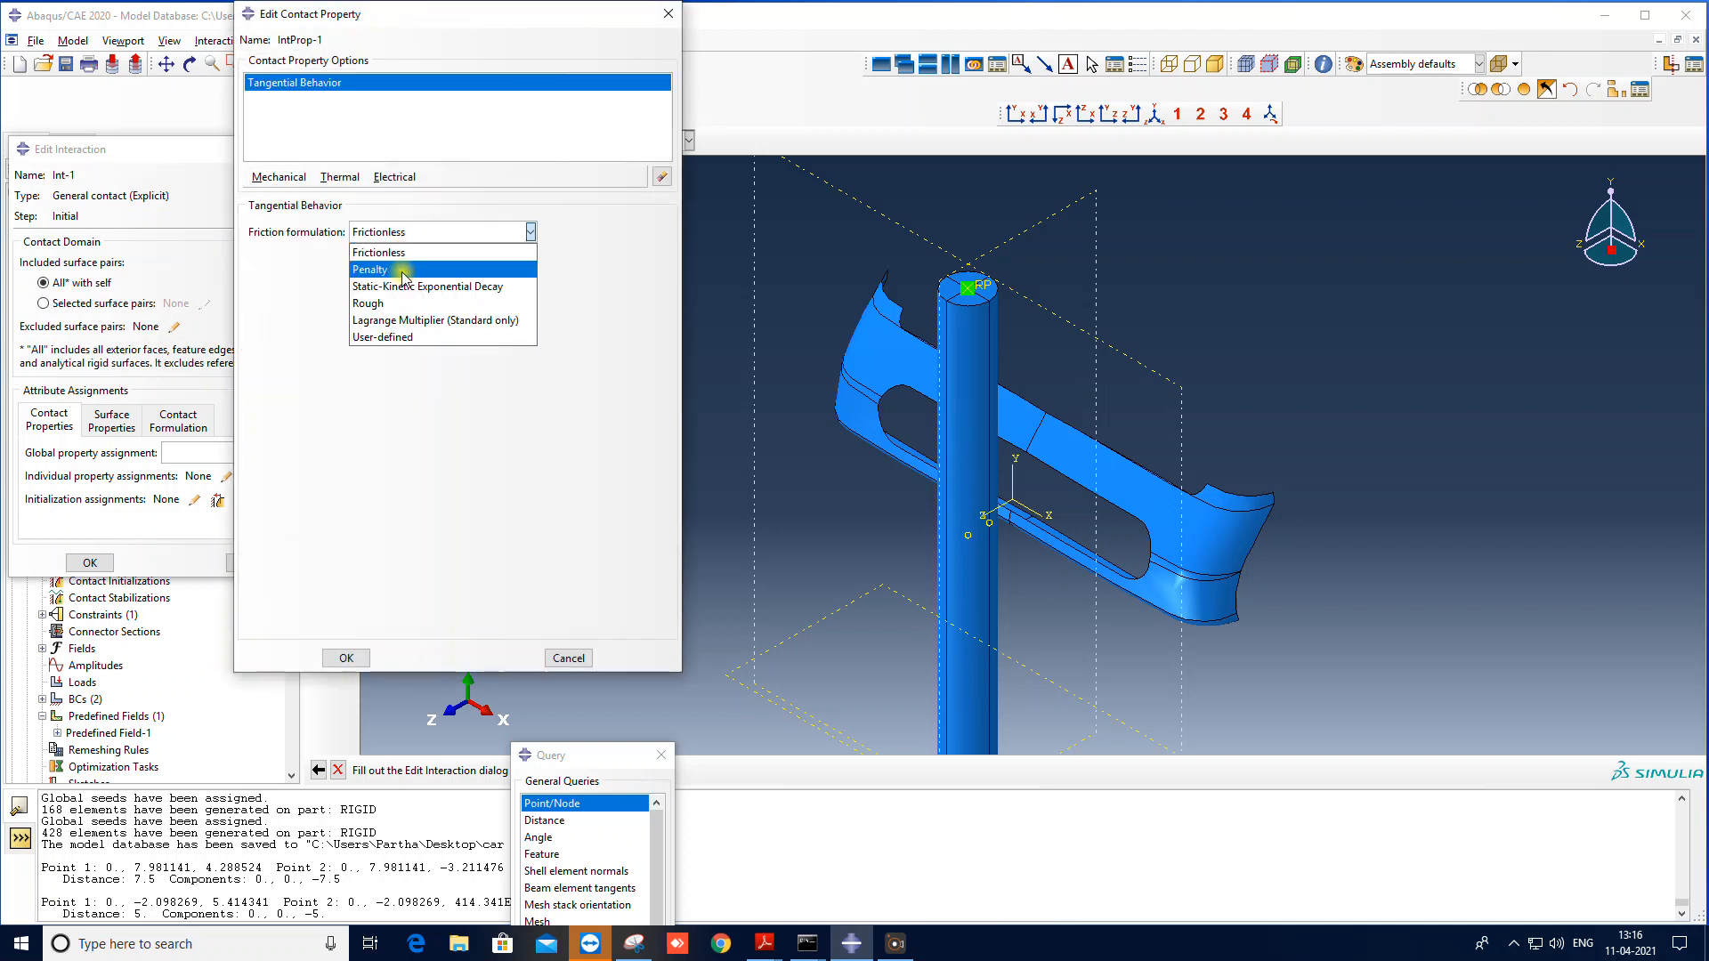
click(370, 269)
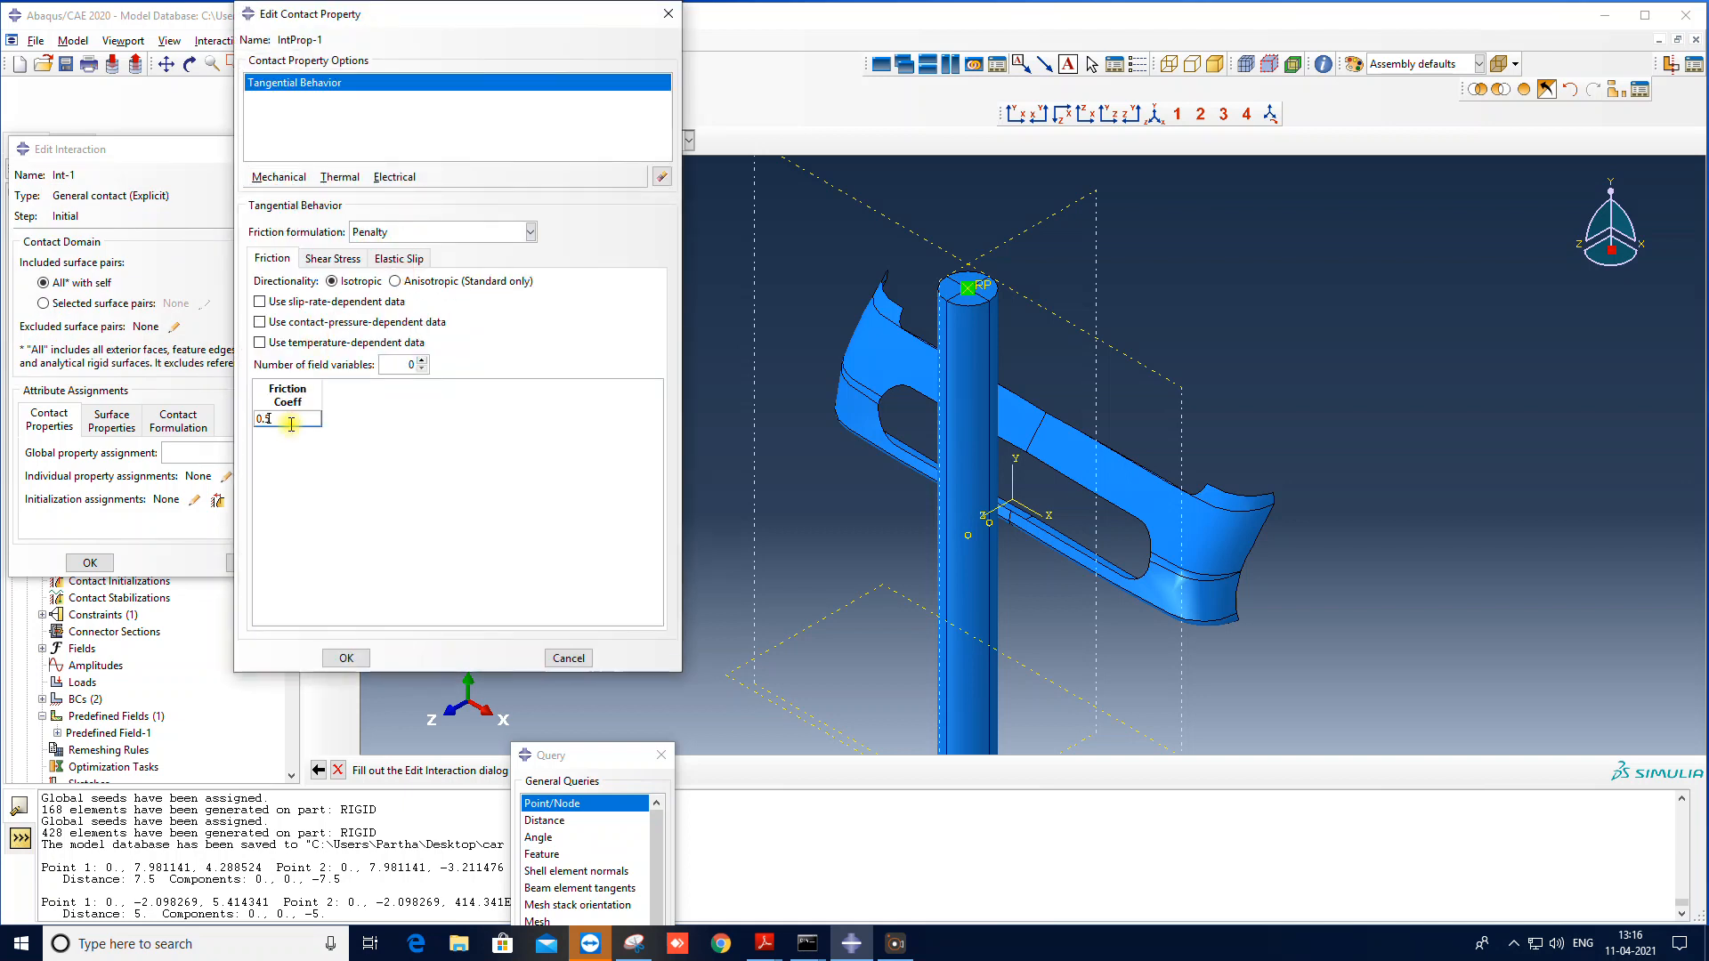
Step: Add normal behavior with "Hard" Contact pressure-overclosure, check the tangential settings, and accept the contact property
click(287, 177)
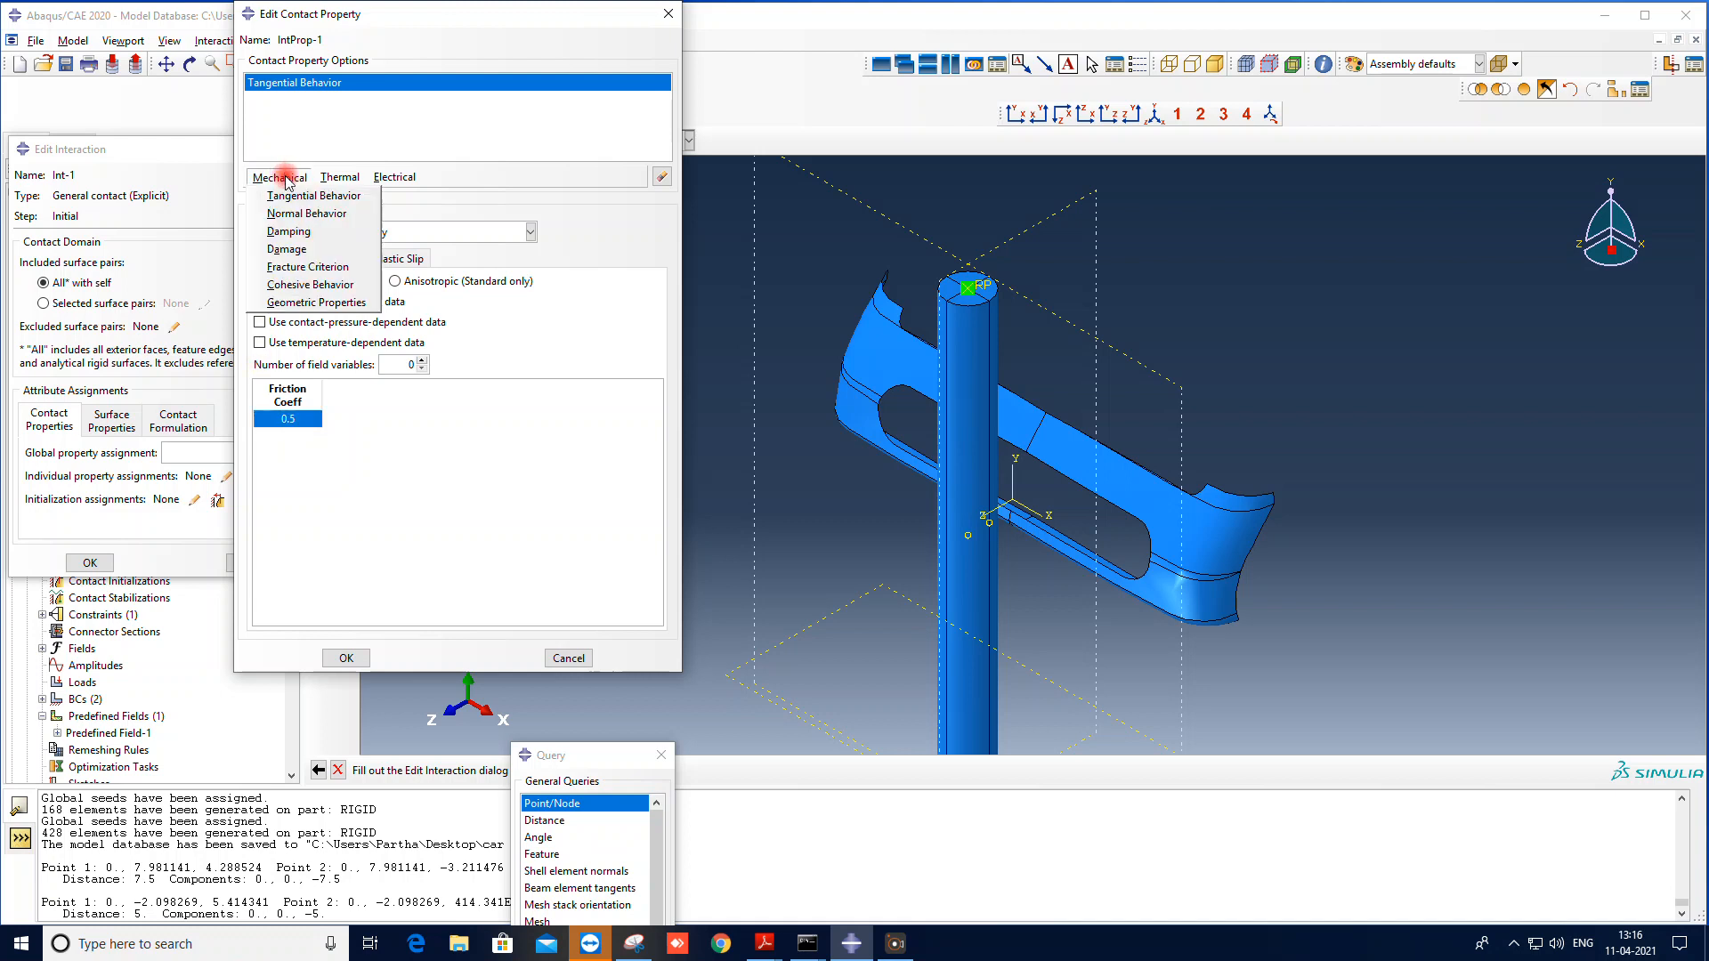
click(291, 207)
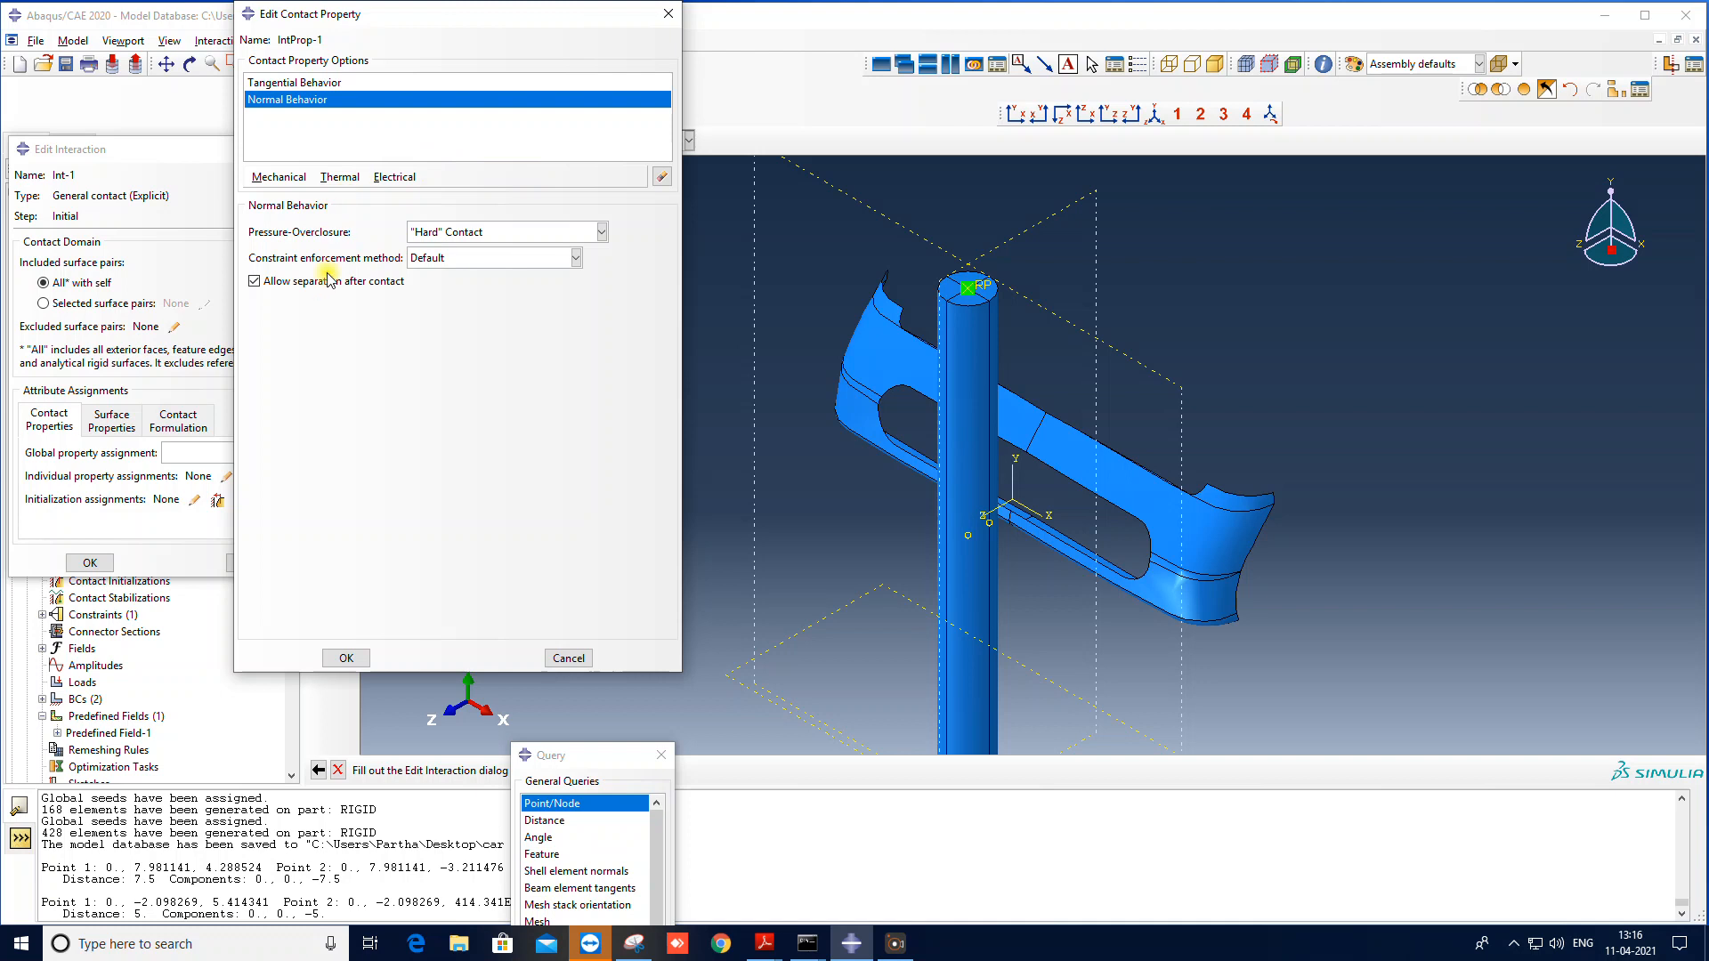
click(323, 83)
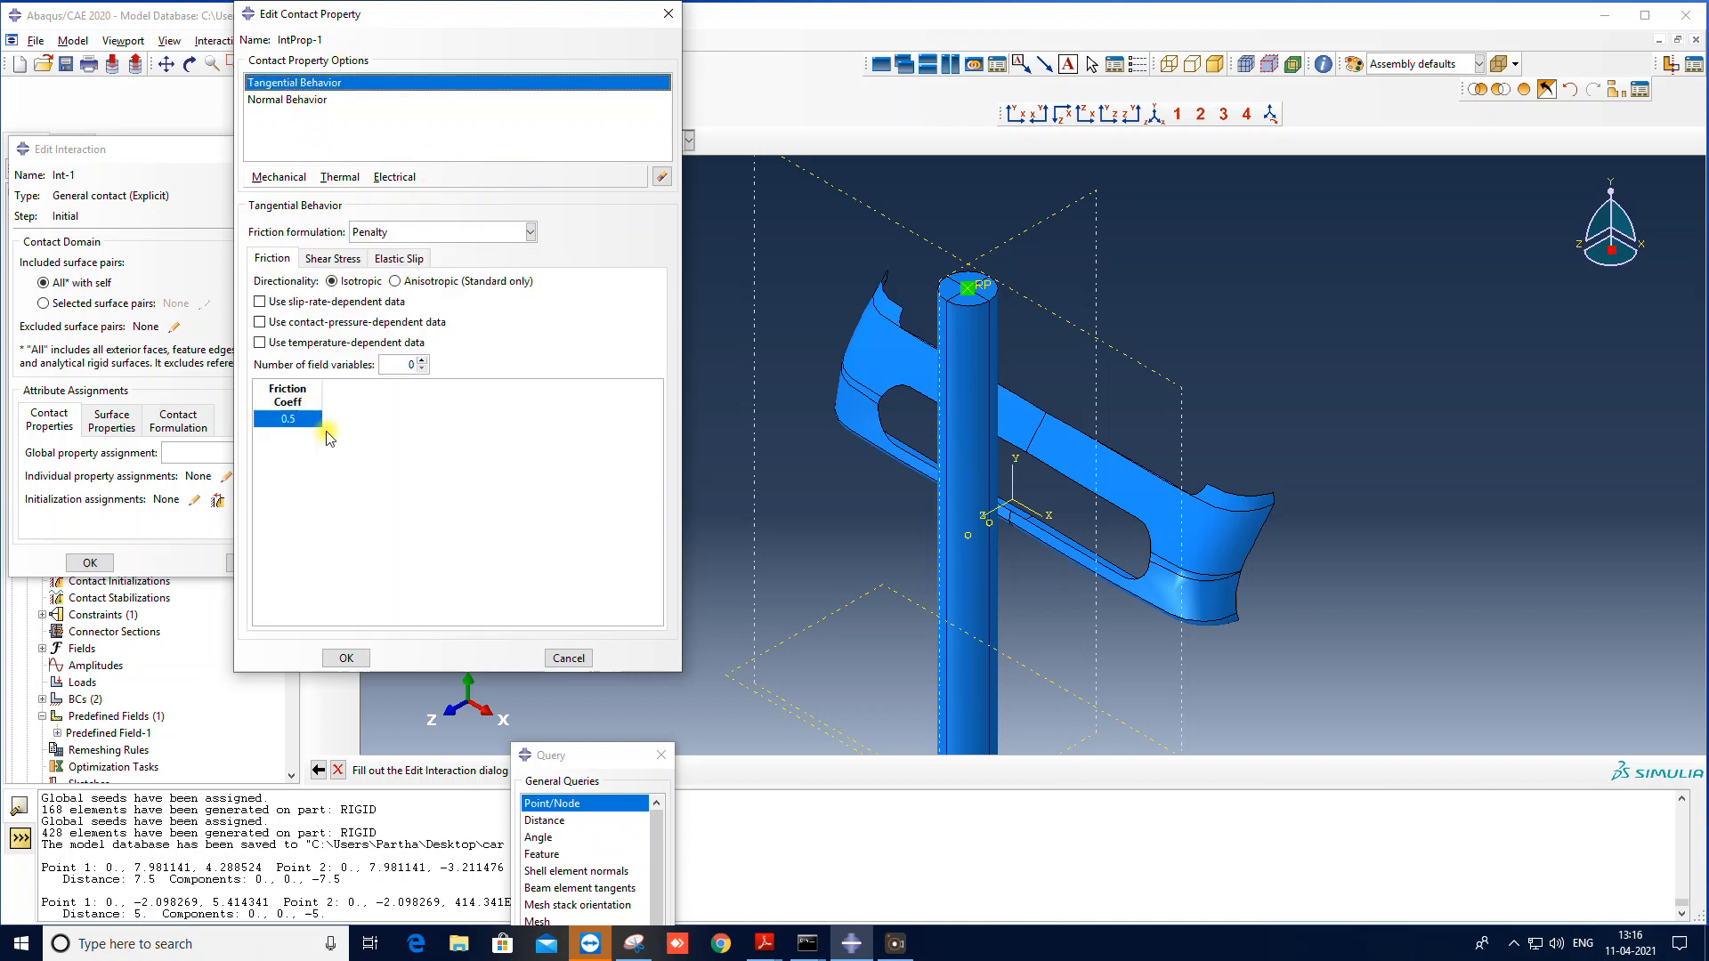
click(350, 659)
Step: Assign IntProp-1 as the global property of the general contact interaction and accept the interaction
click(222, 452)
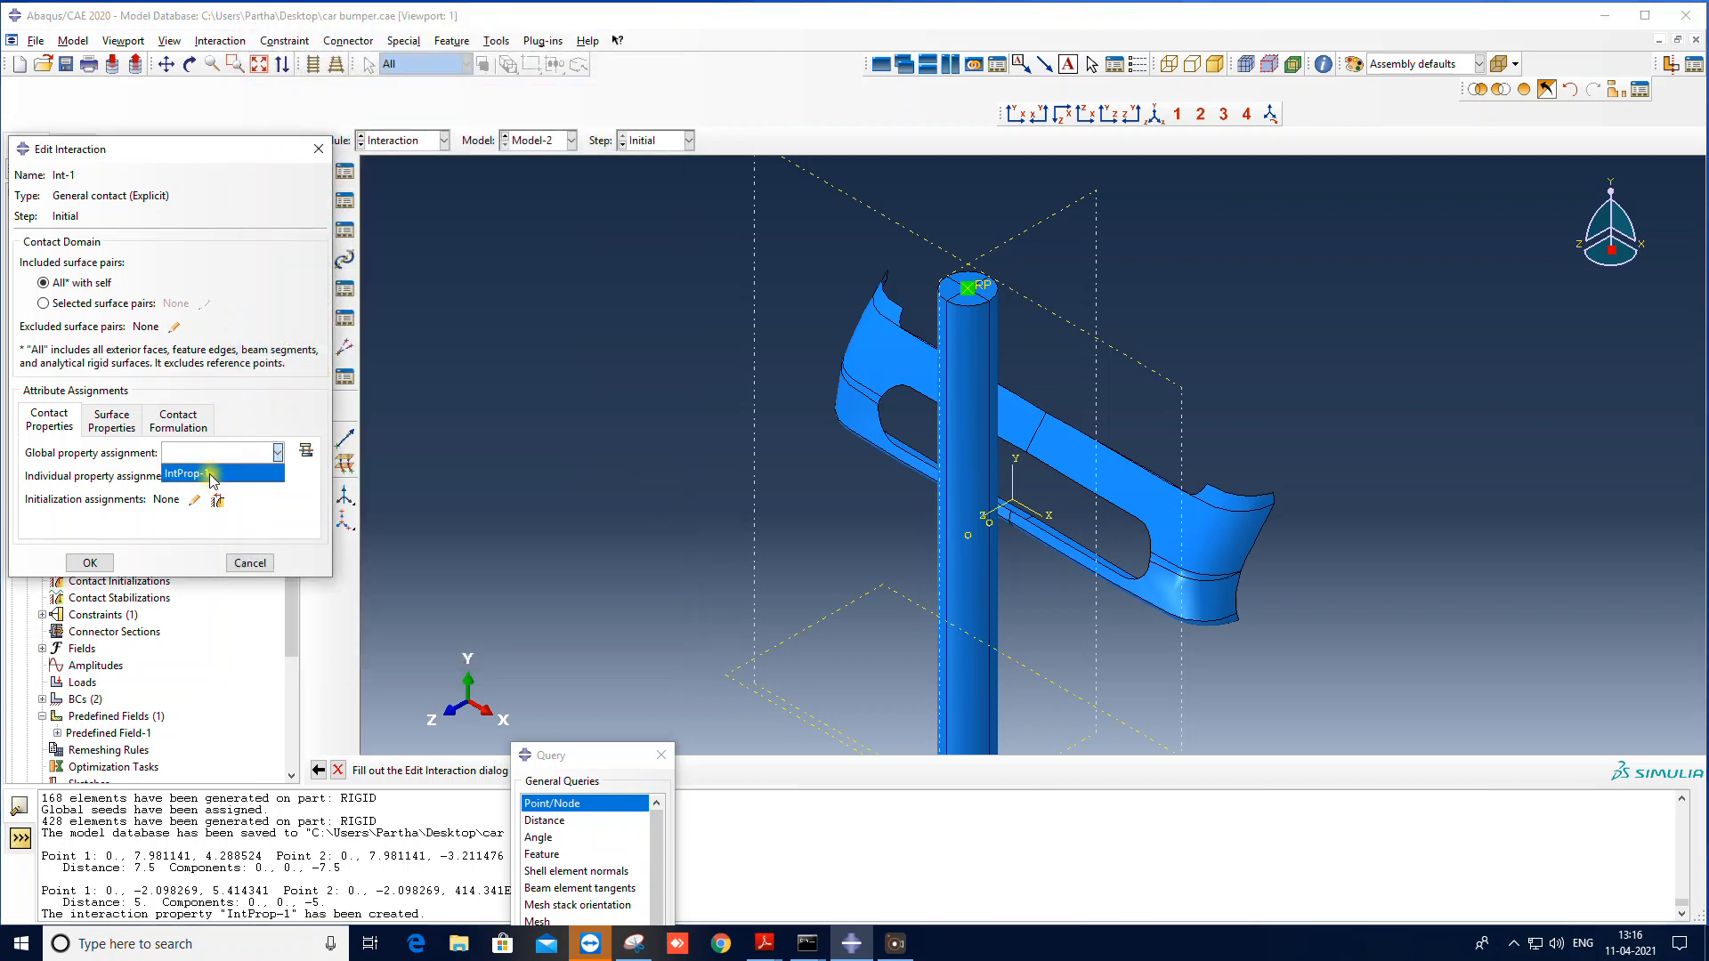
click(214, 471)
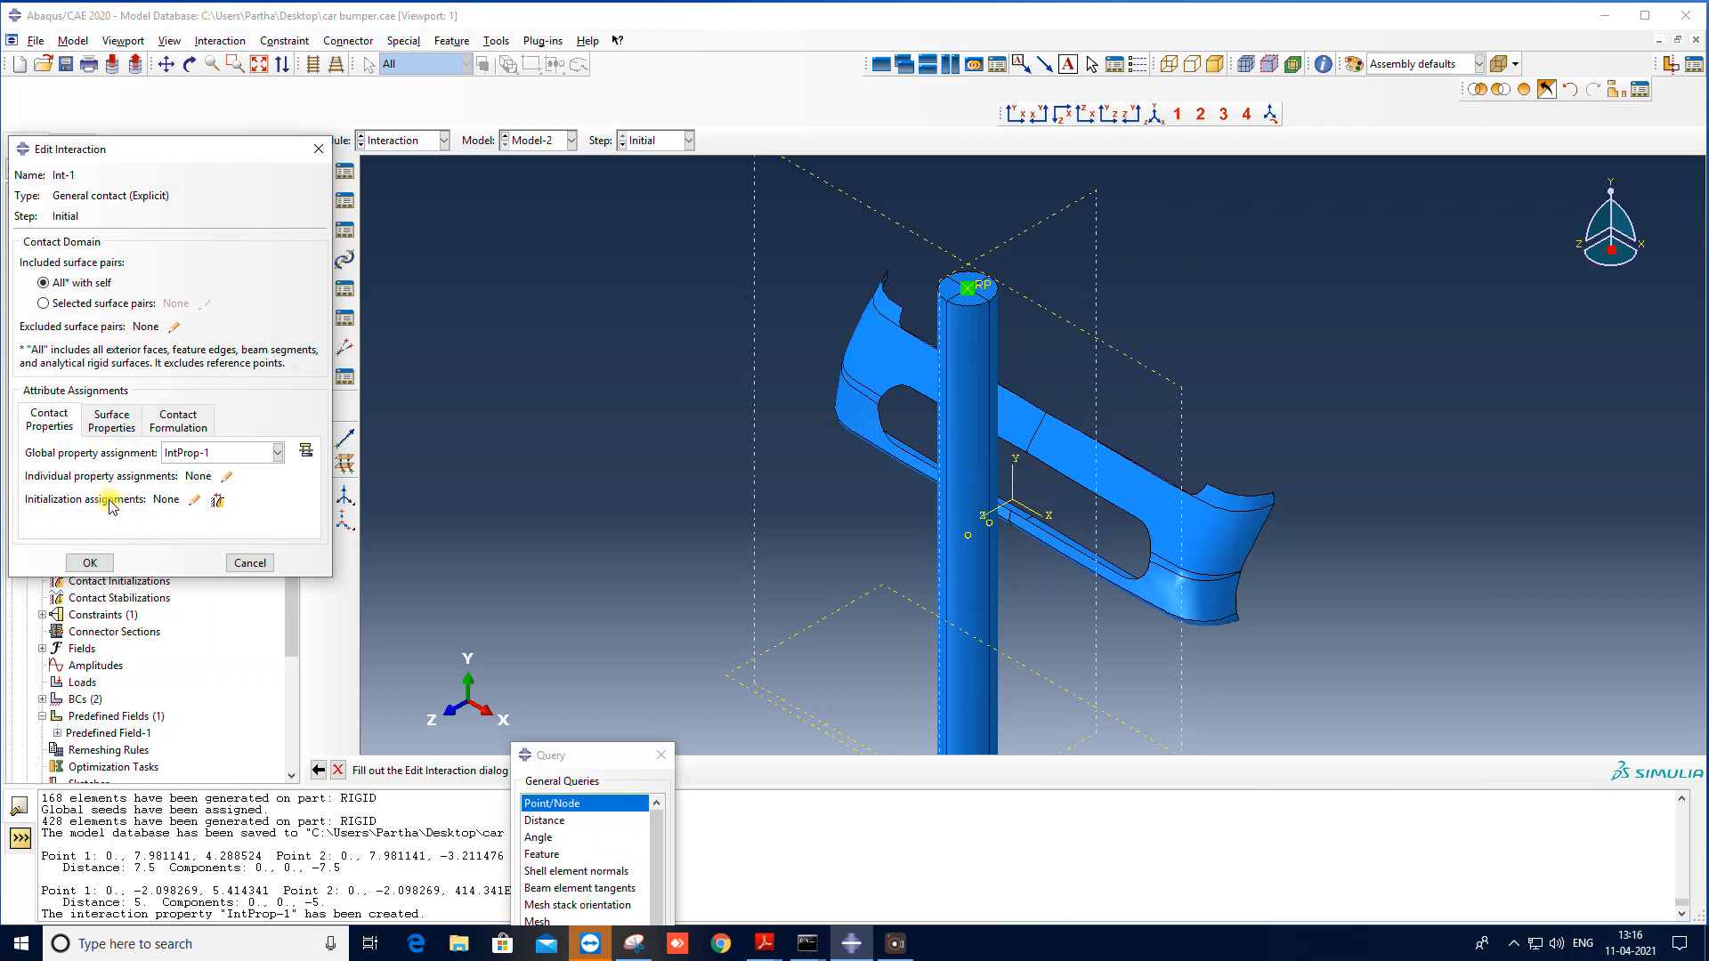
click(90, 563)
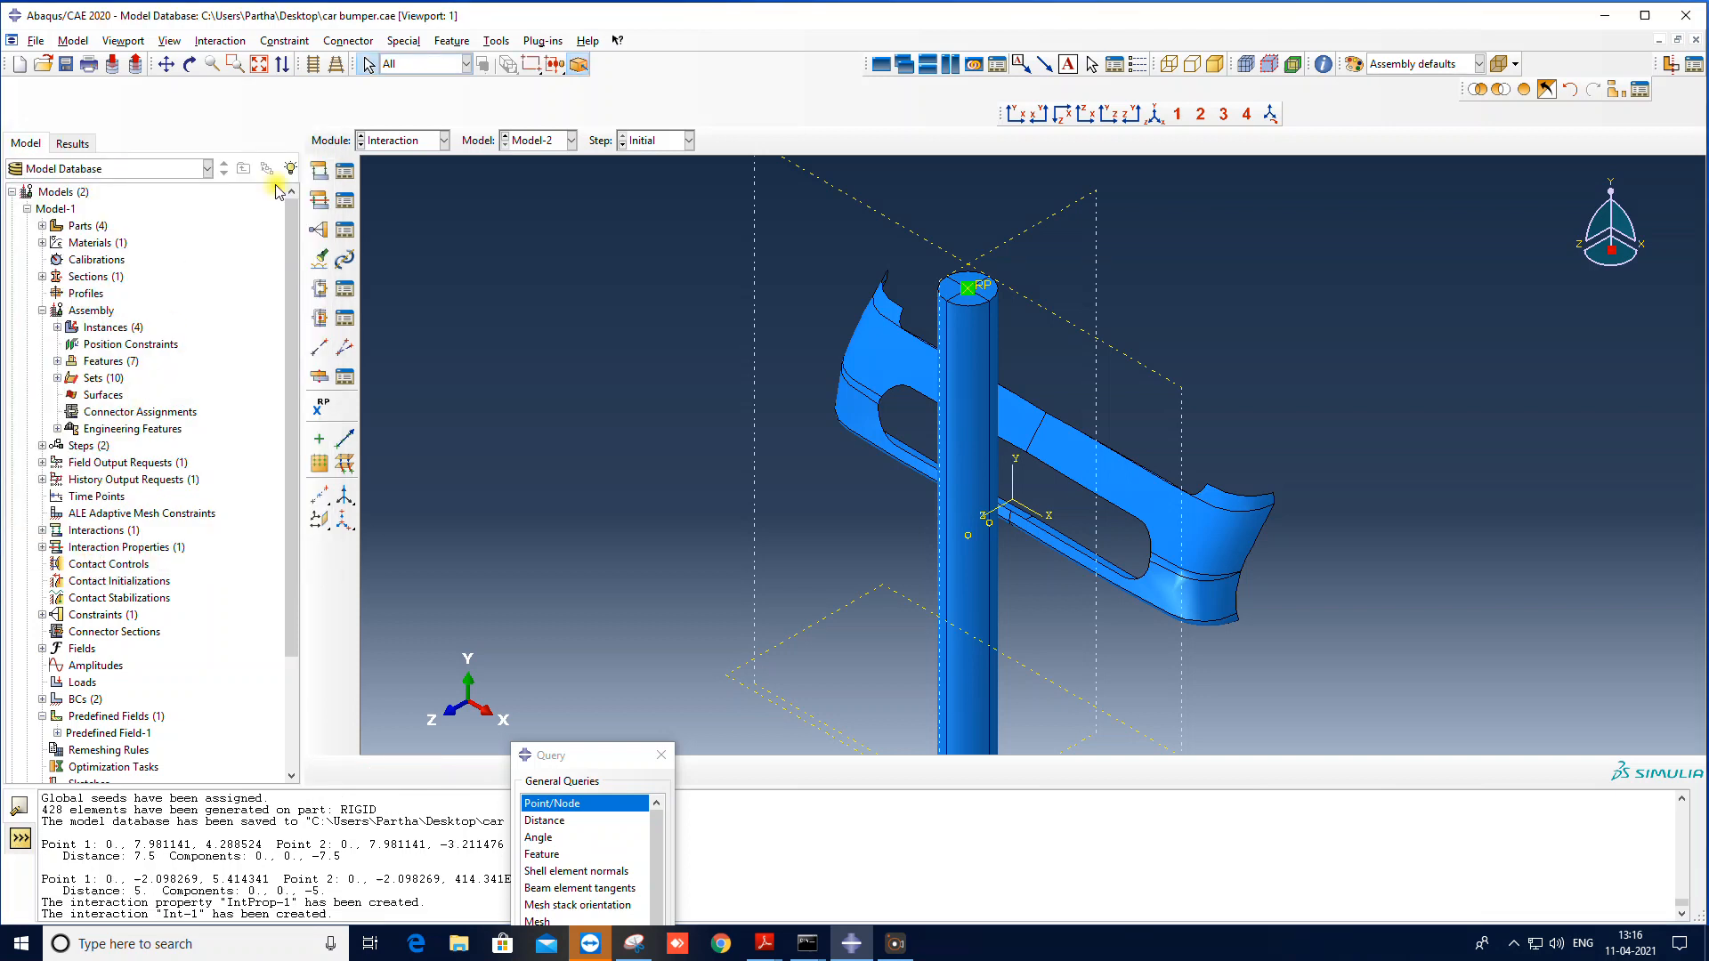
Step: Review the status of the Int-1 interaction across the Initial step and Step-1
click(345, 172)
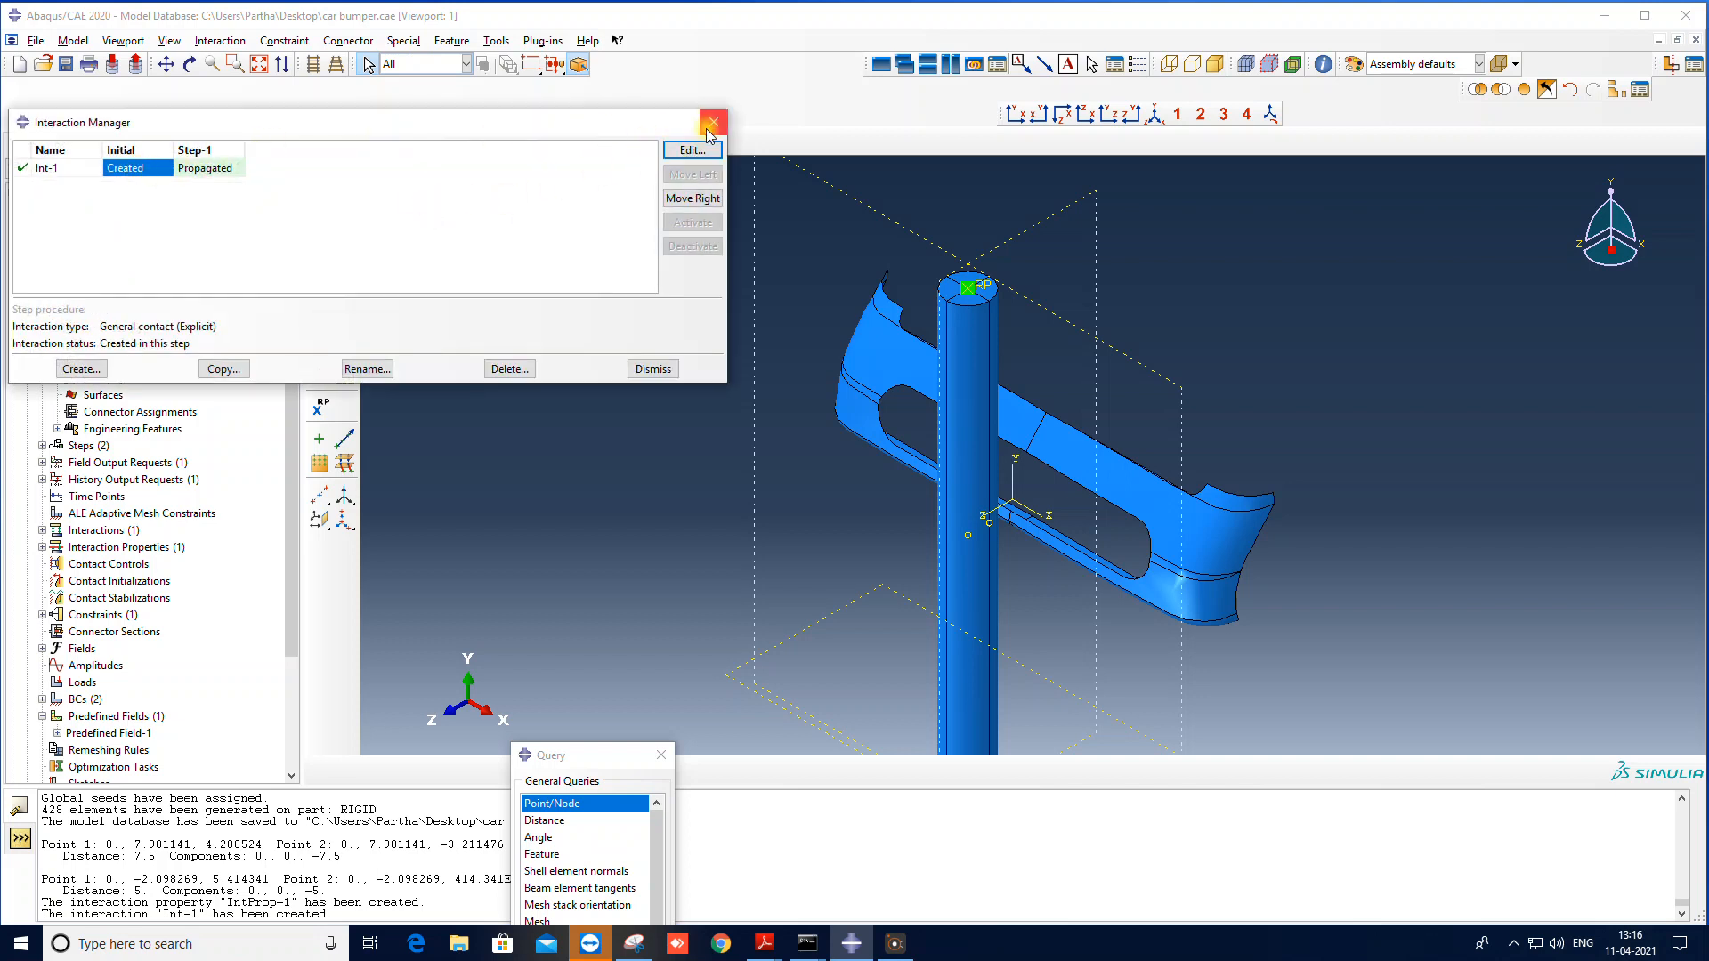
scroll(1004, 469, up, 2)
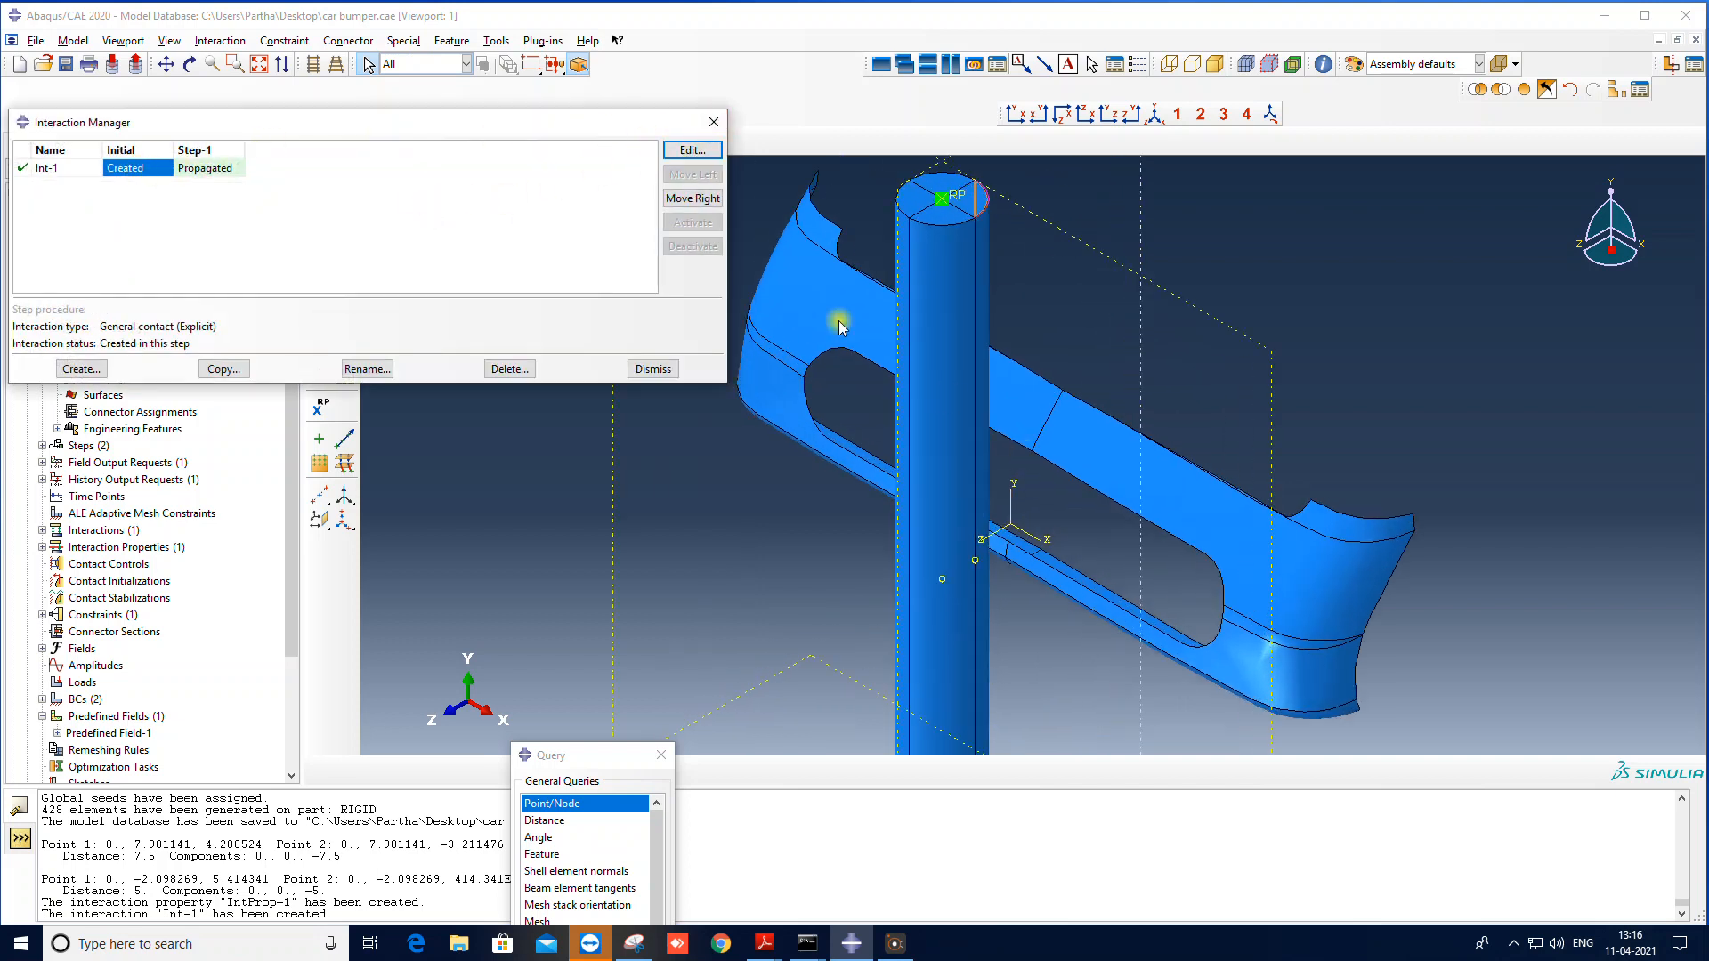
click(713, 122)
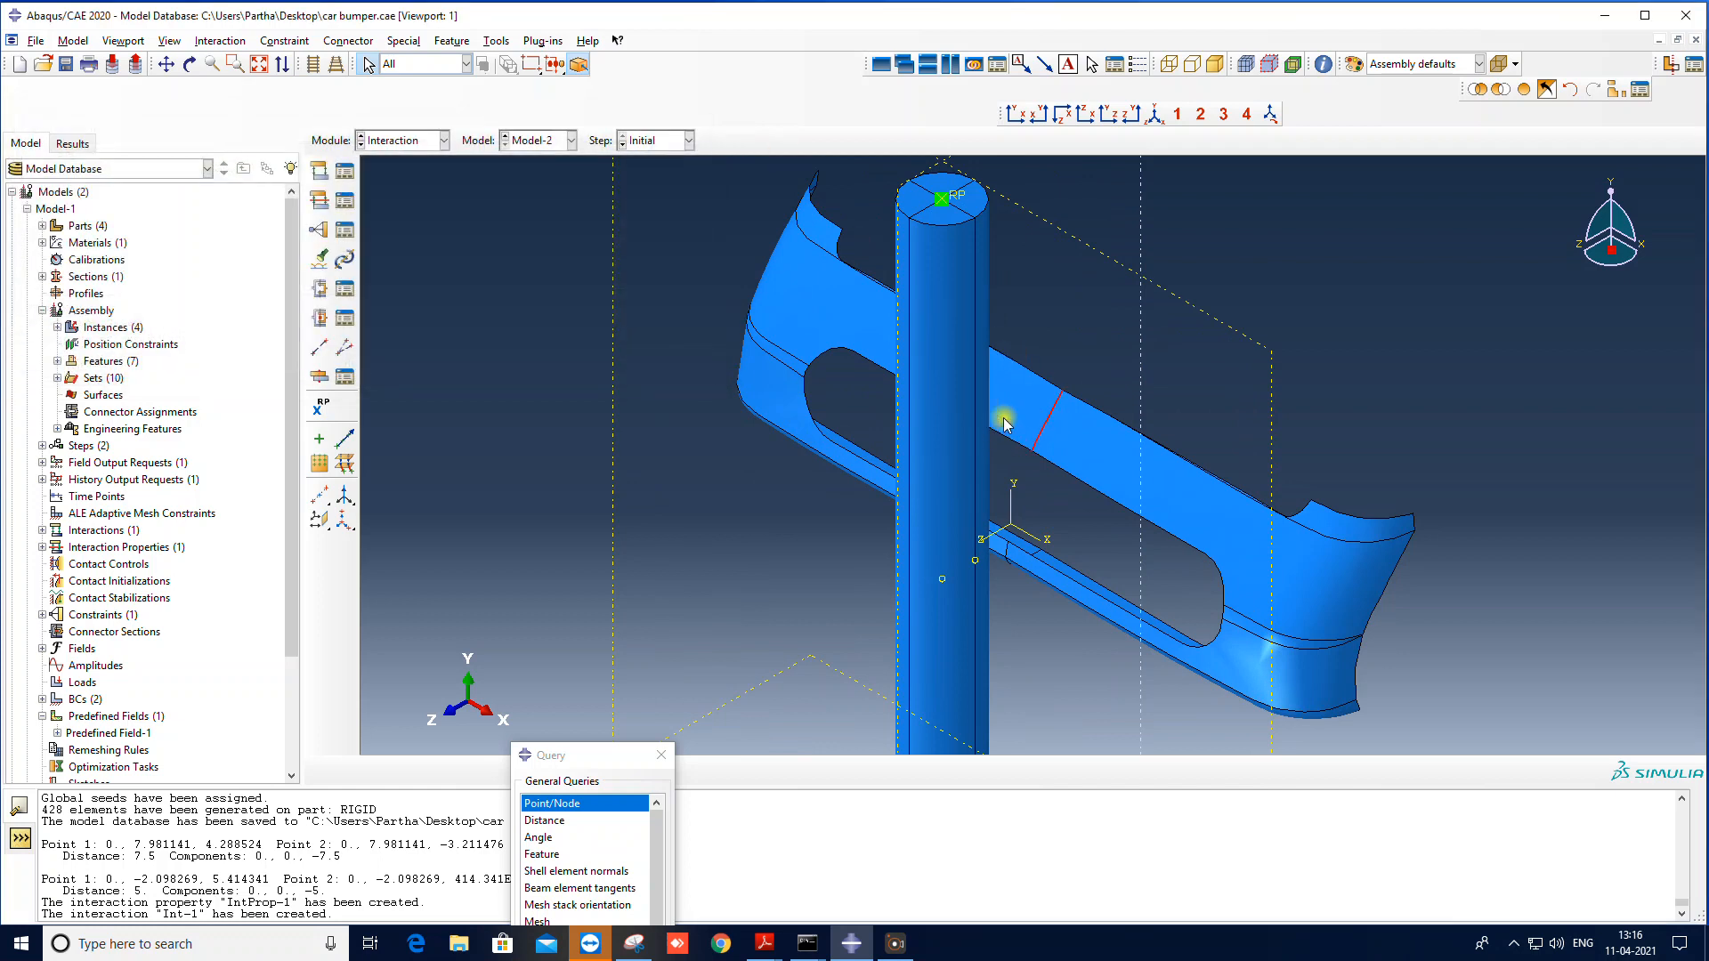
click(1015, 411)
click(988, 463)
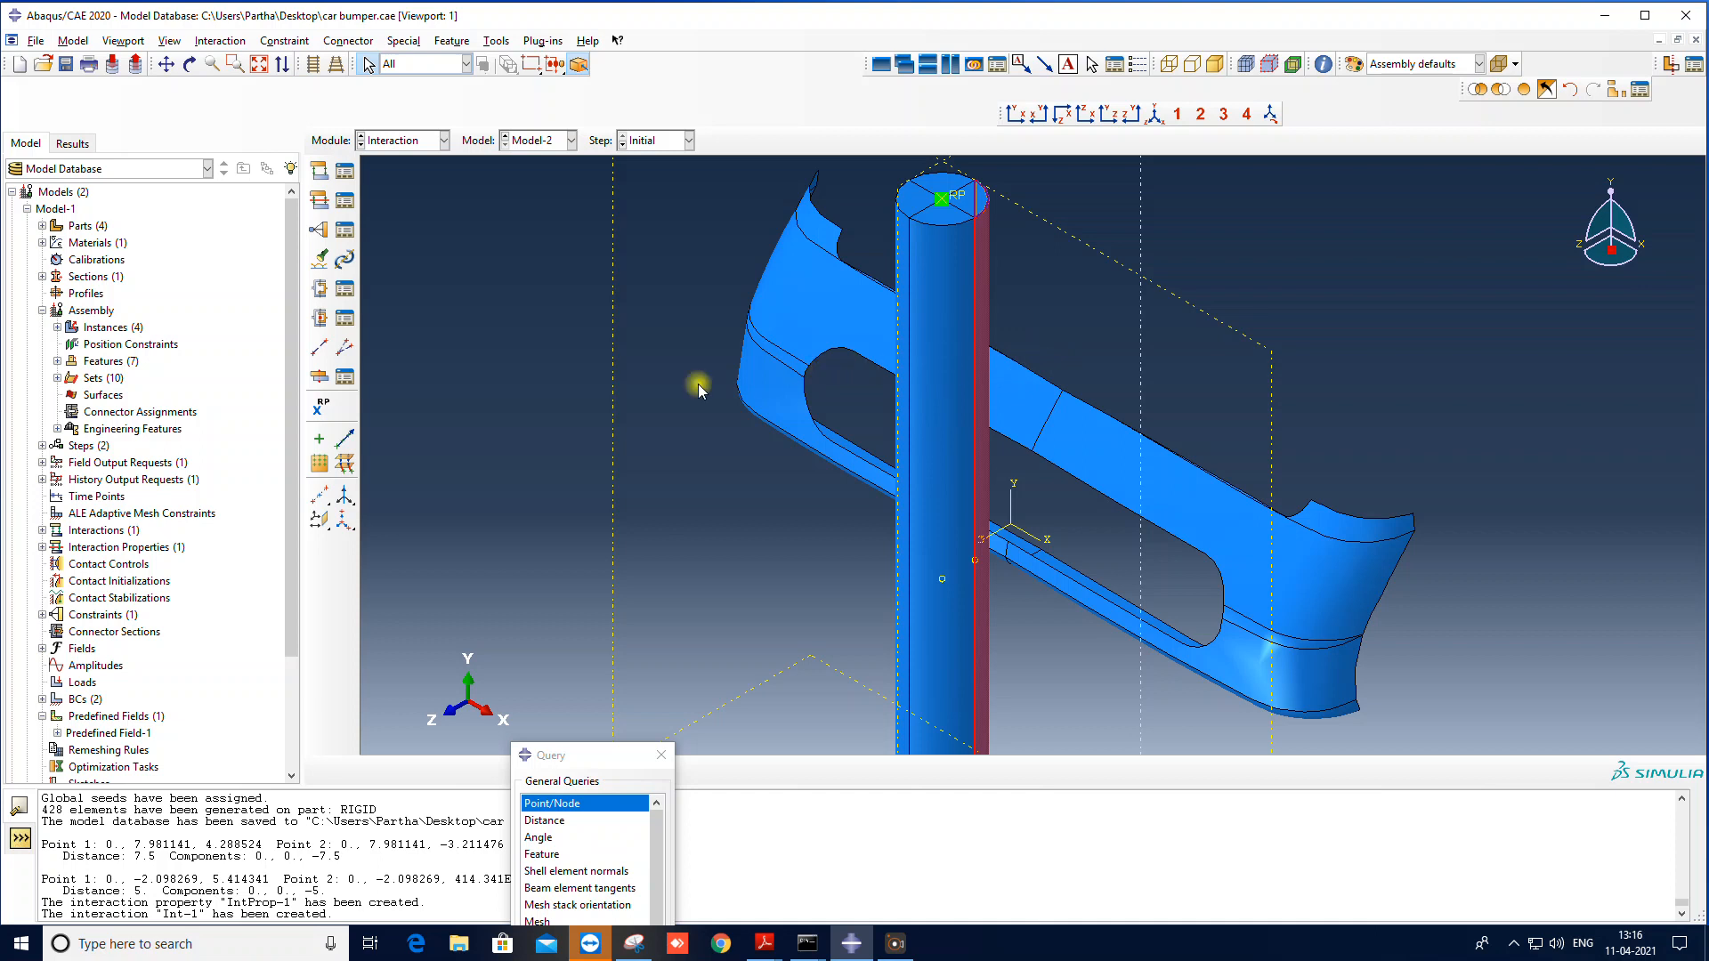
scroll(697, 383, down, 1)
click(344, 171)
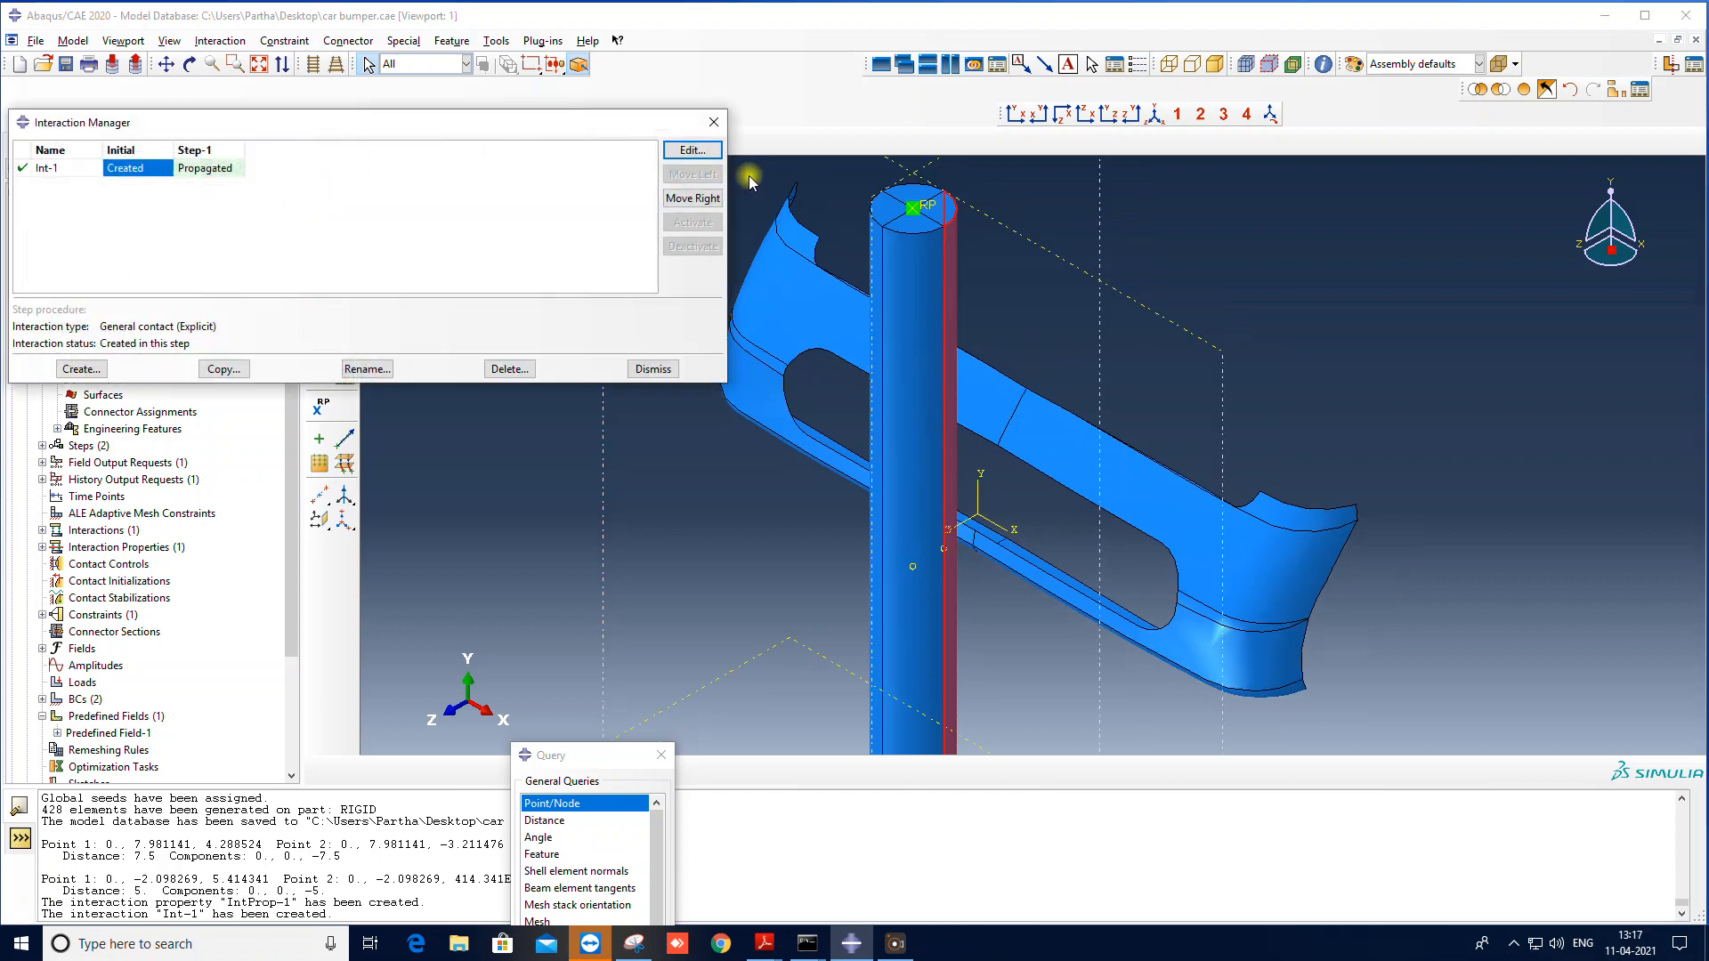
click(714, 122)
drag(561, 759, 656, 796)
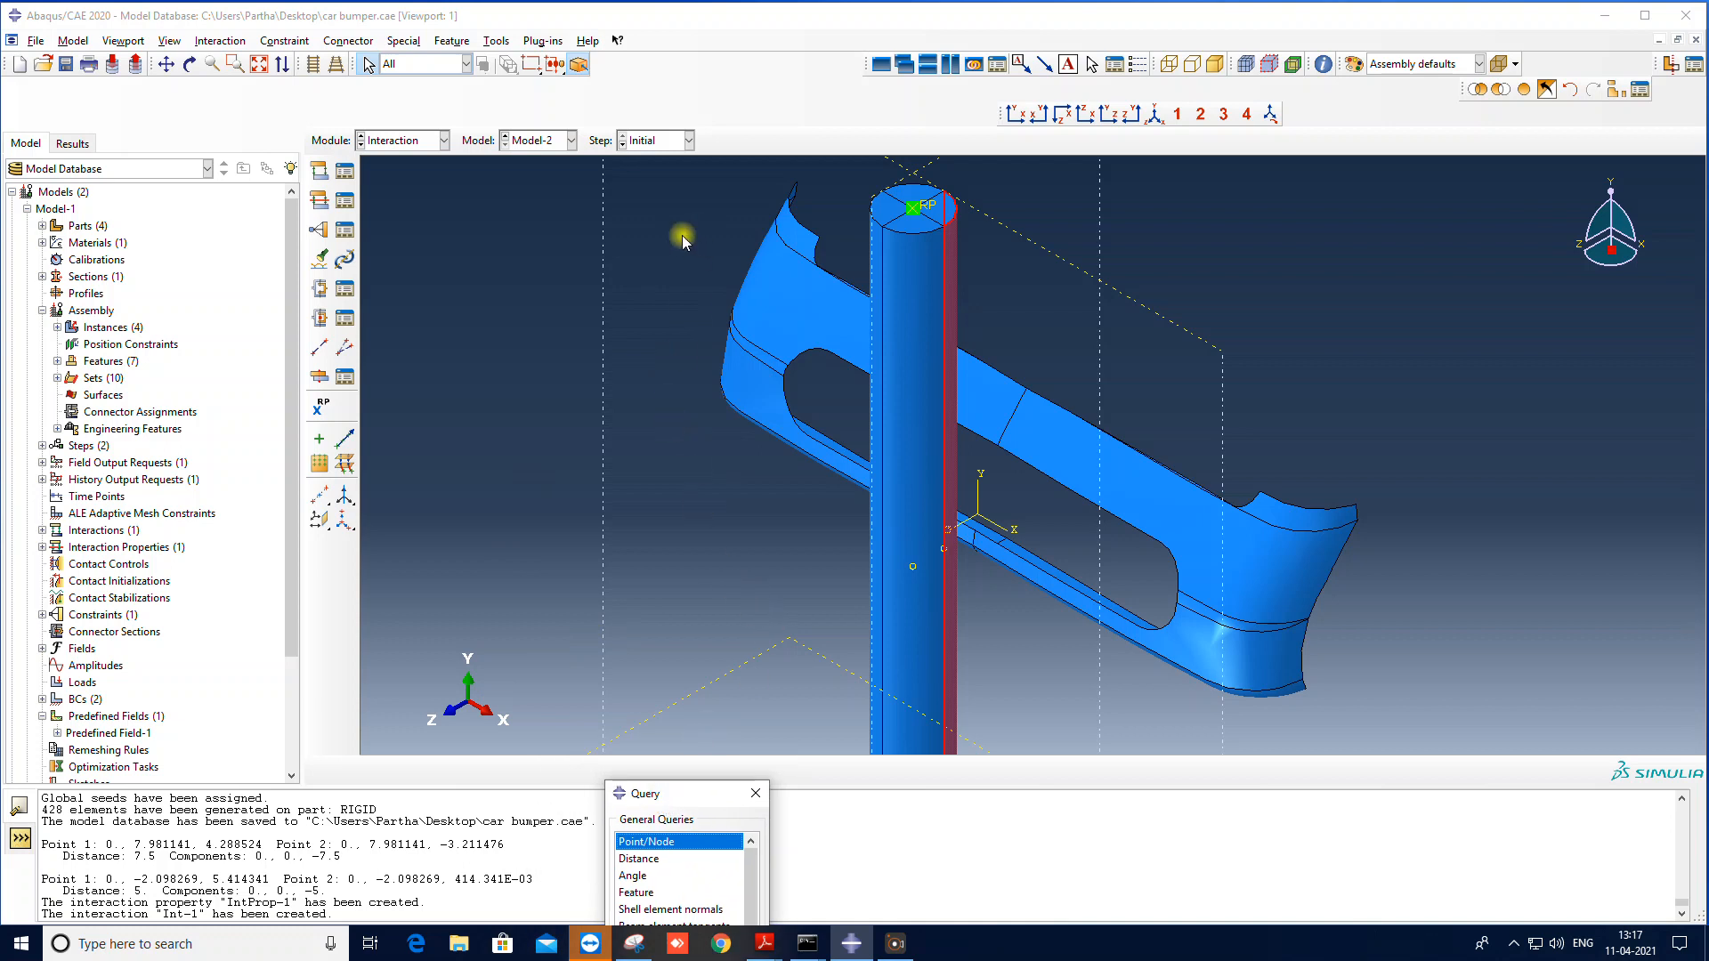
scroll(687, 260, down, 1)
click(632, 277)
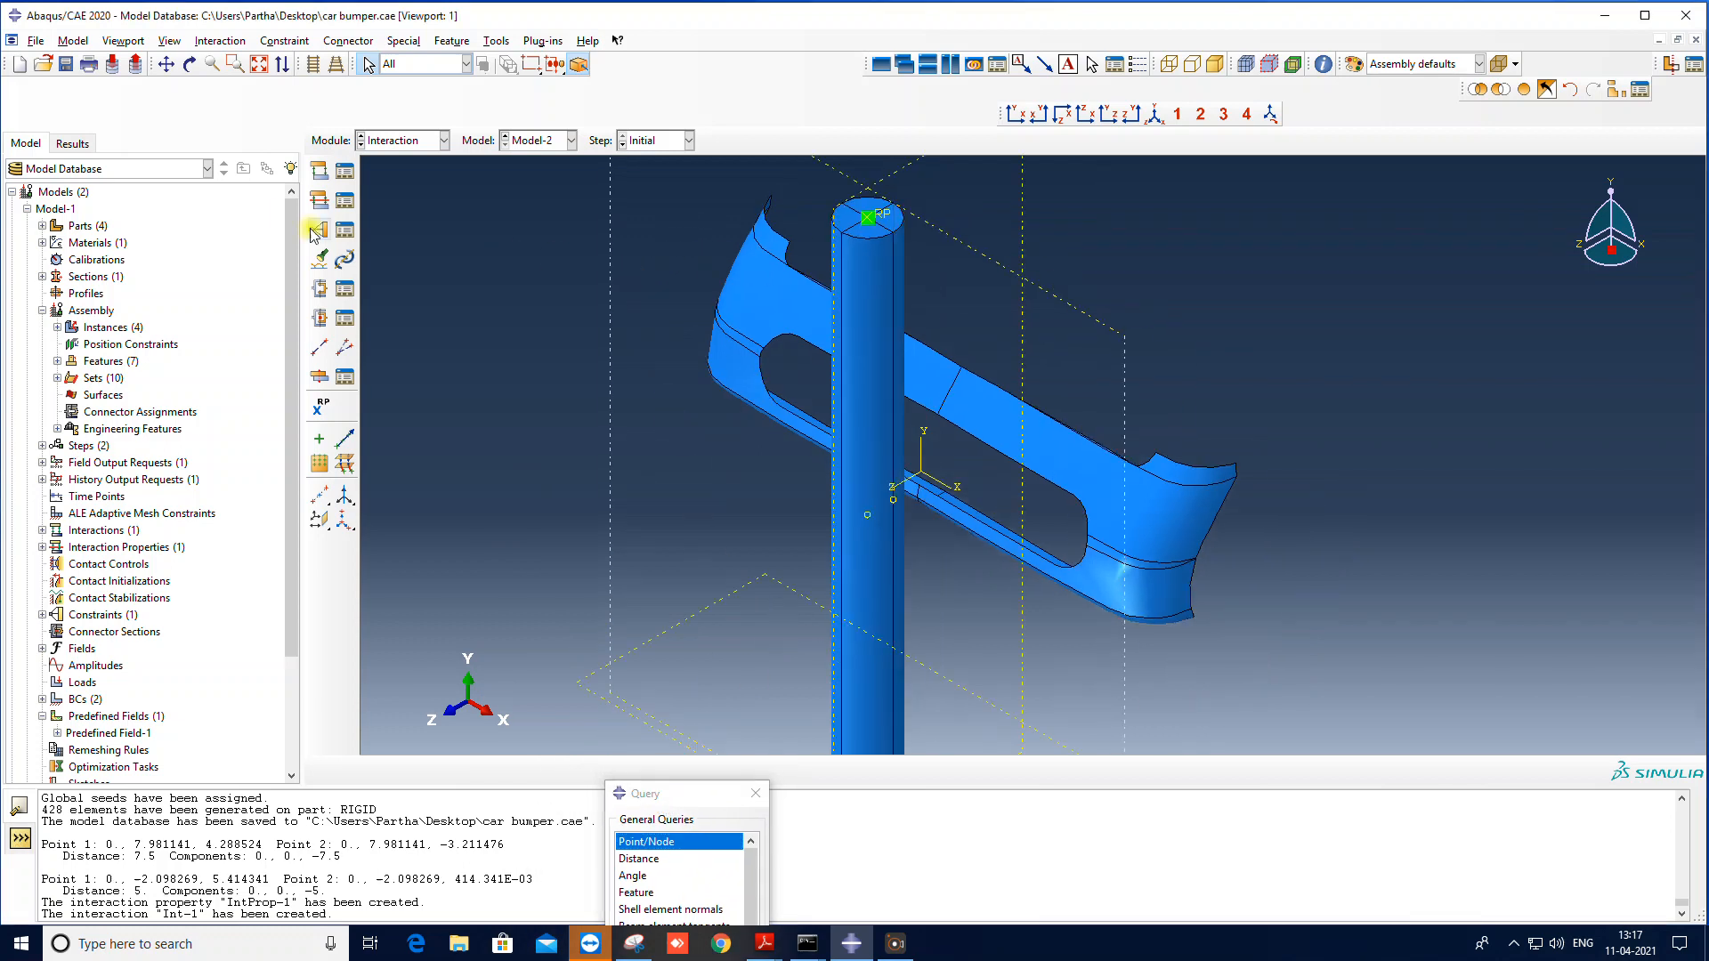
click(408, 142)
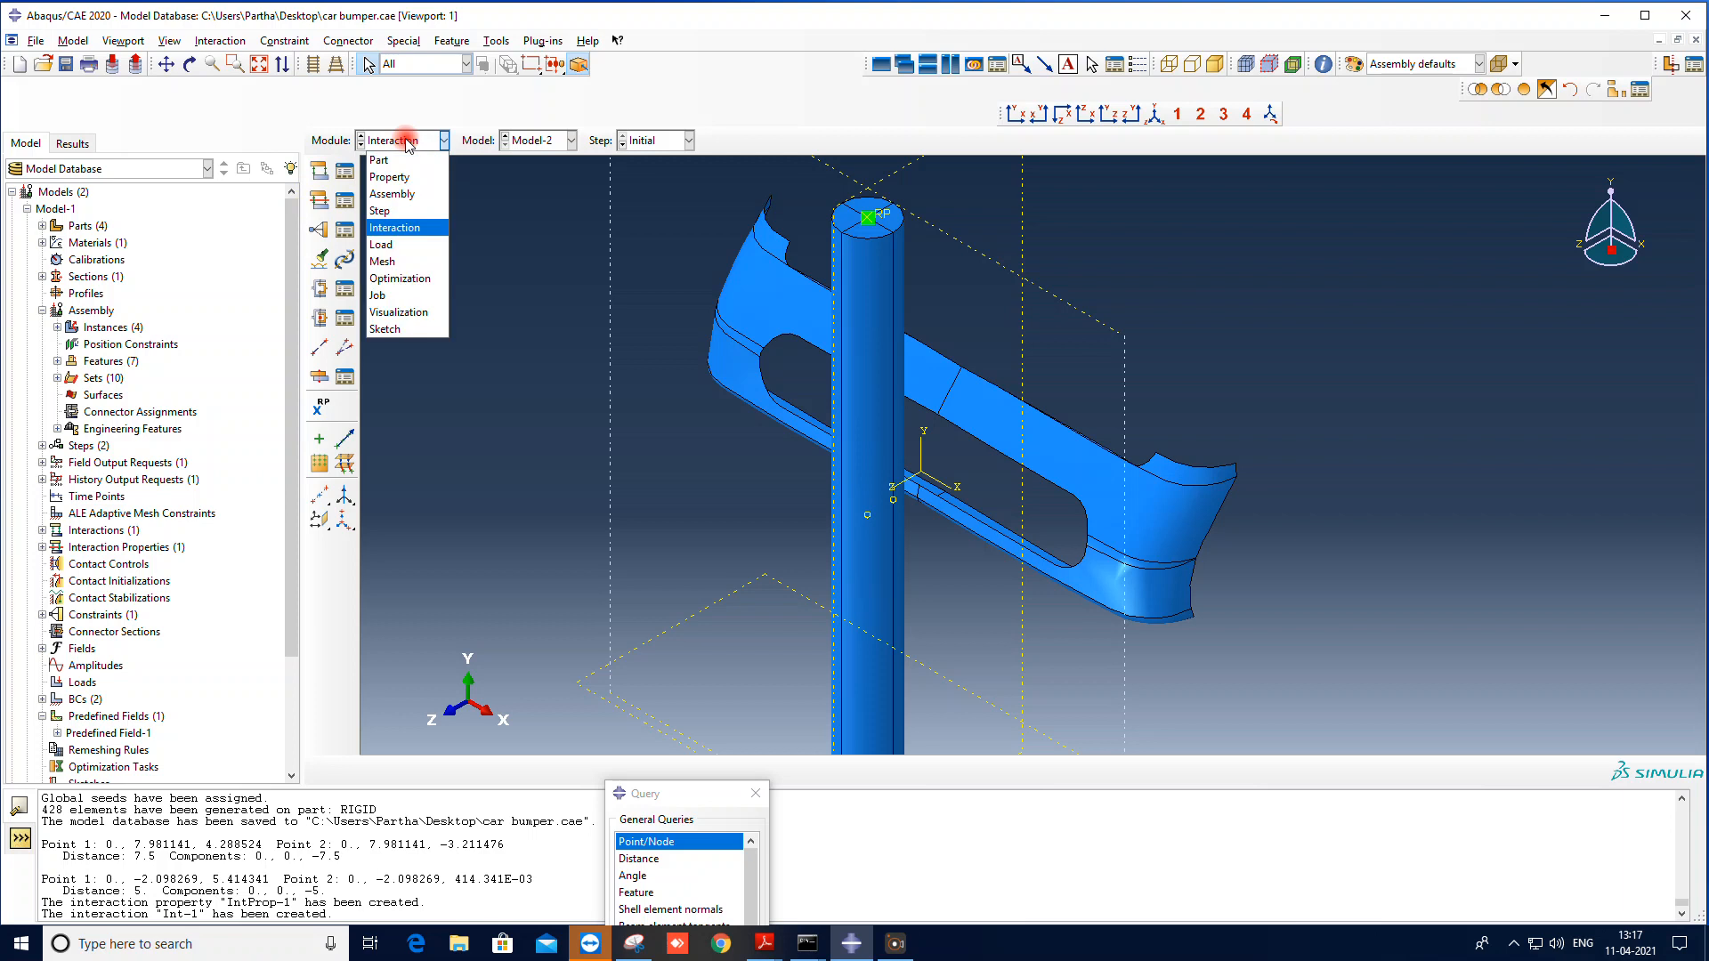
click(601, 236)
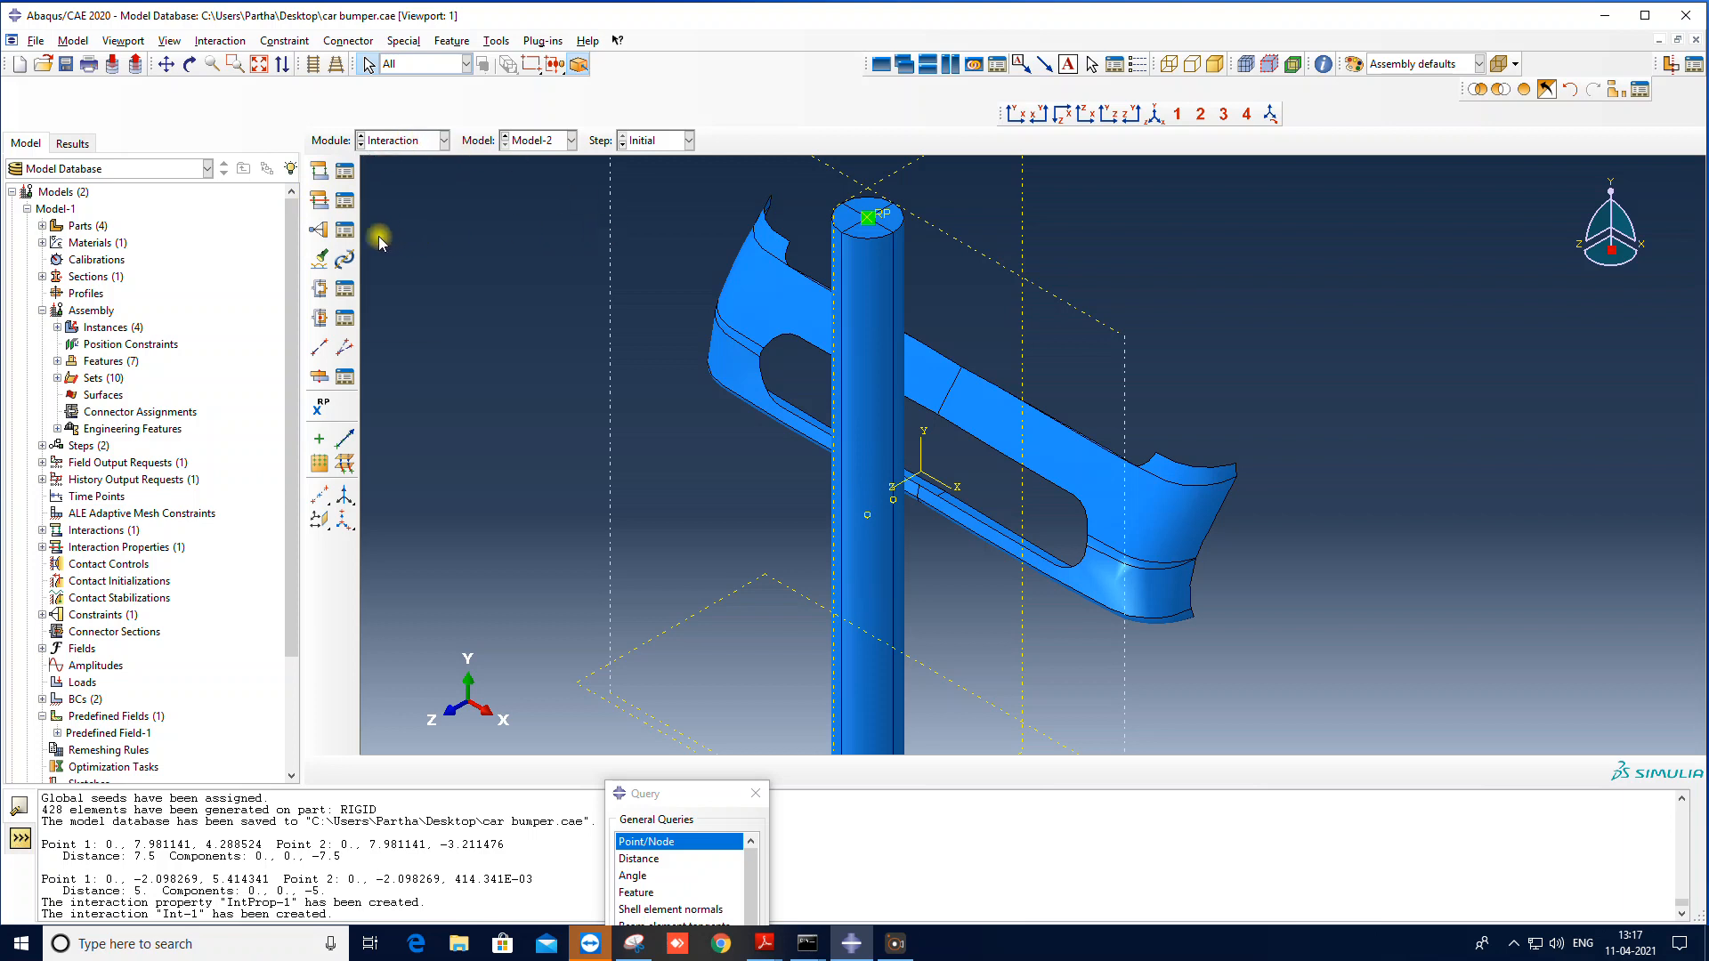
Step: Hide the rigid-1 instance in the Model-1 assembly and return the viewport to Model-2
scroll(1227, 206, down, 1)
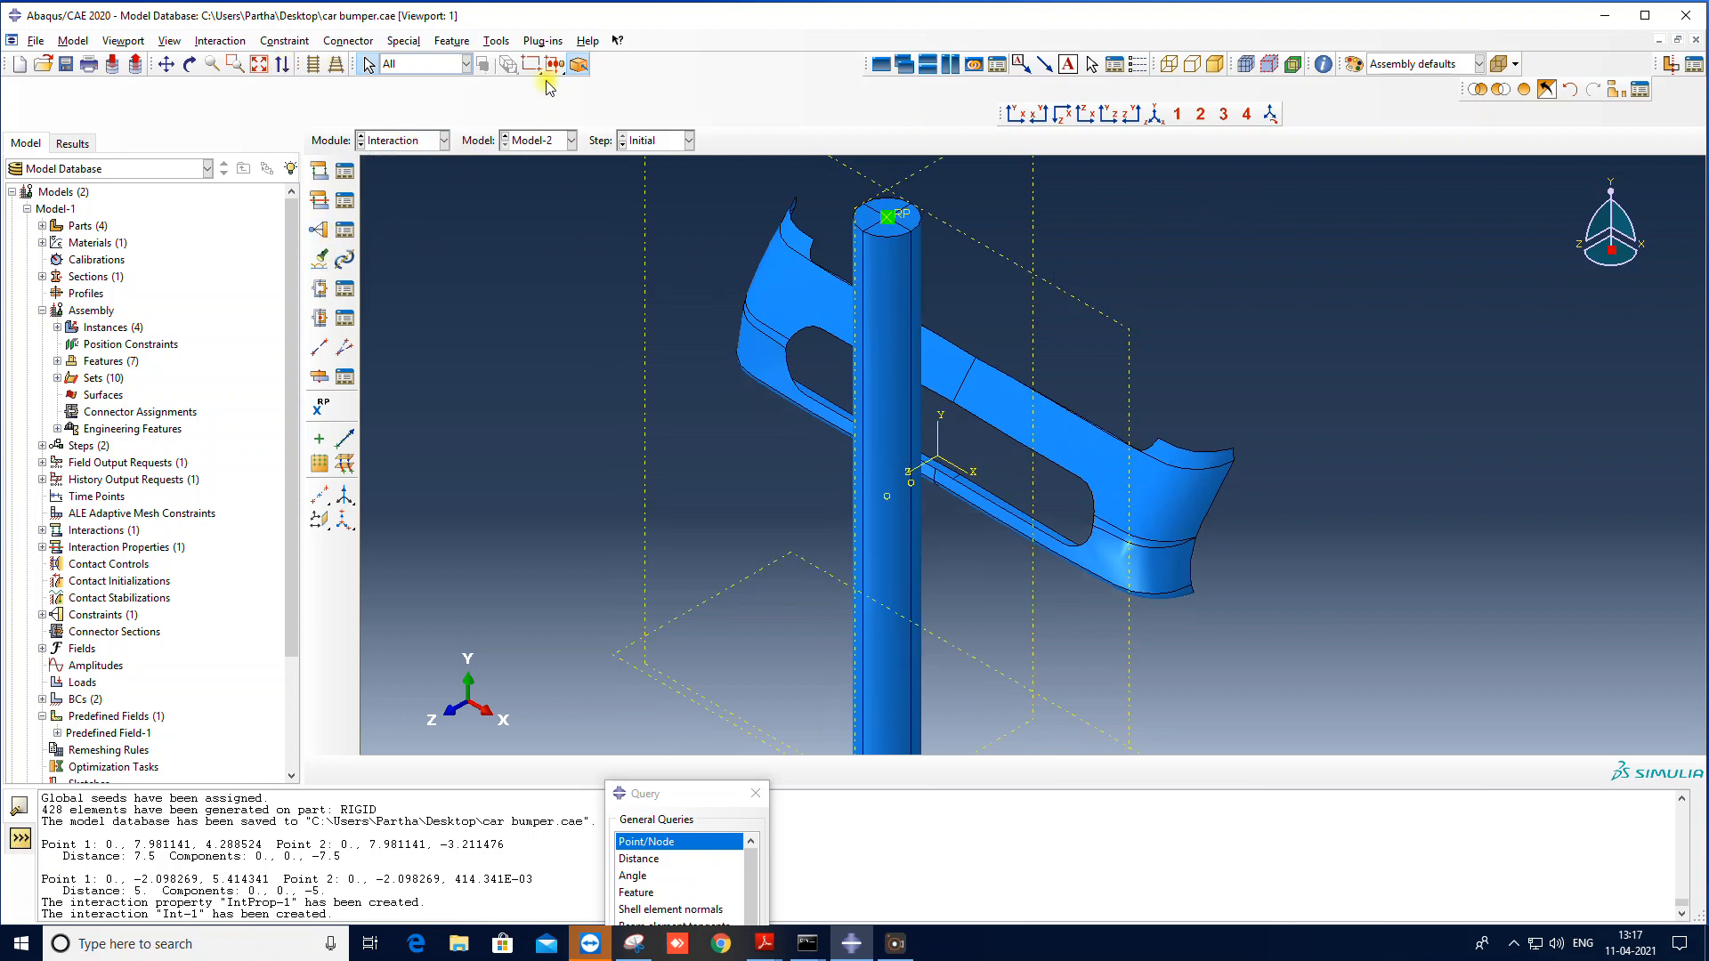
click(190, 64)
drag(1233, 383, 1023, 311)
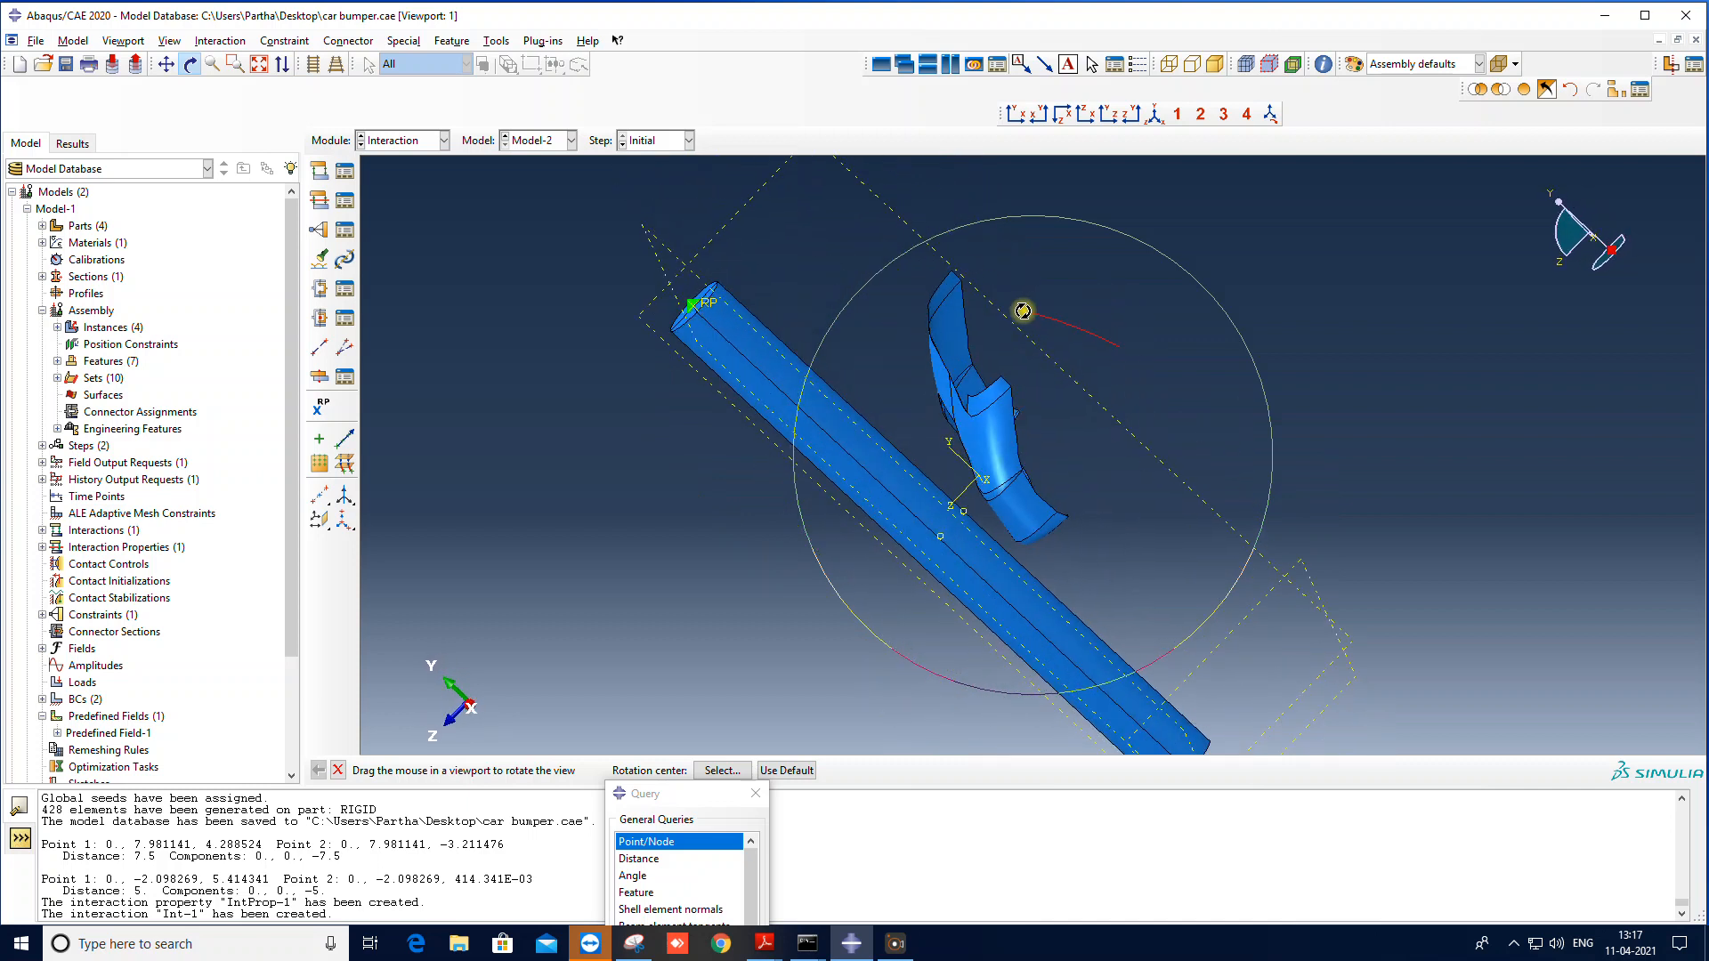
click(57, 327)
click(96, 394)
right_click(96, 394)
click(135, 462)
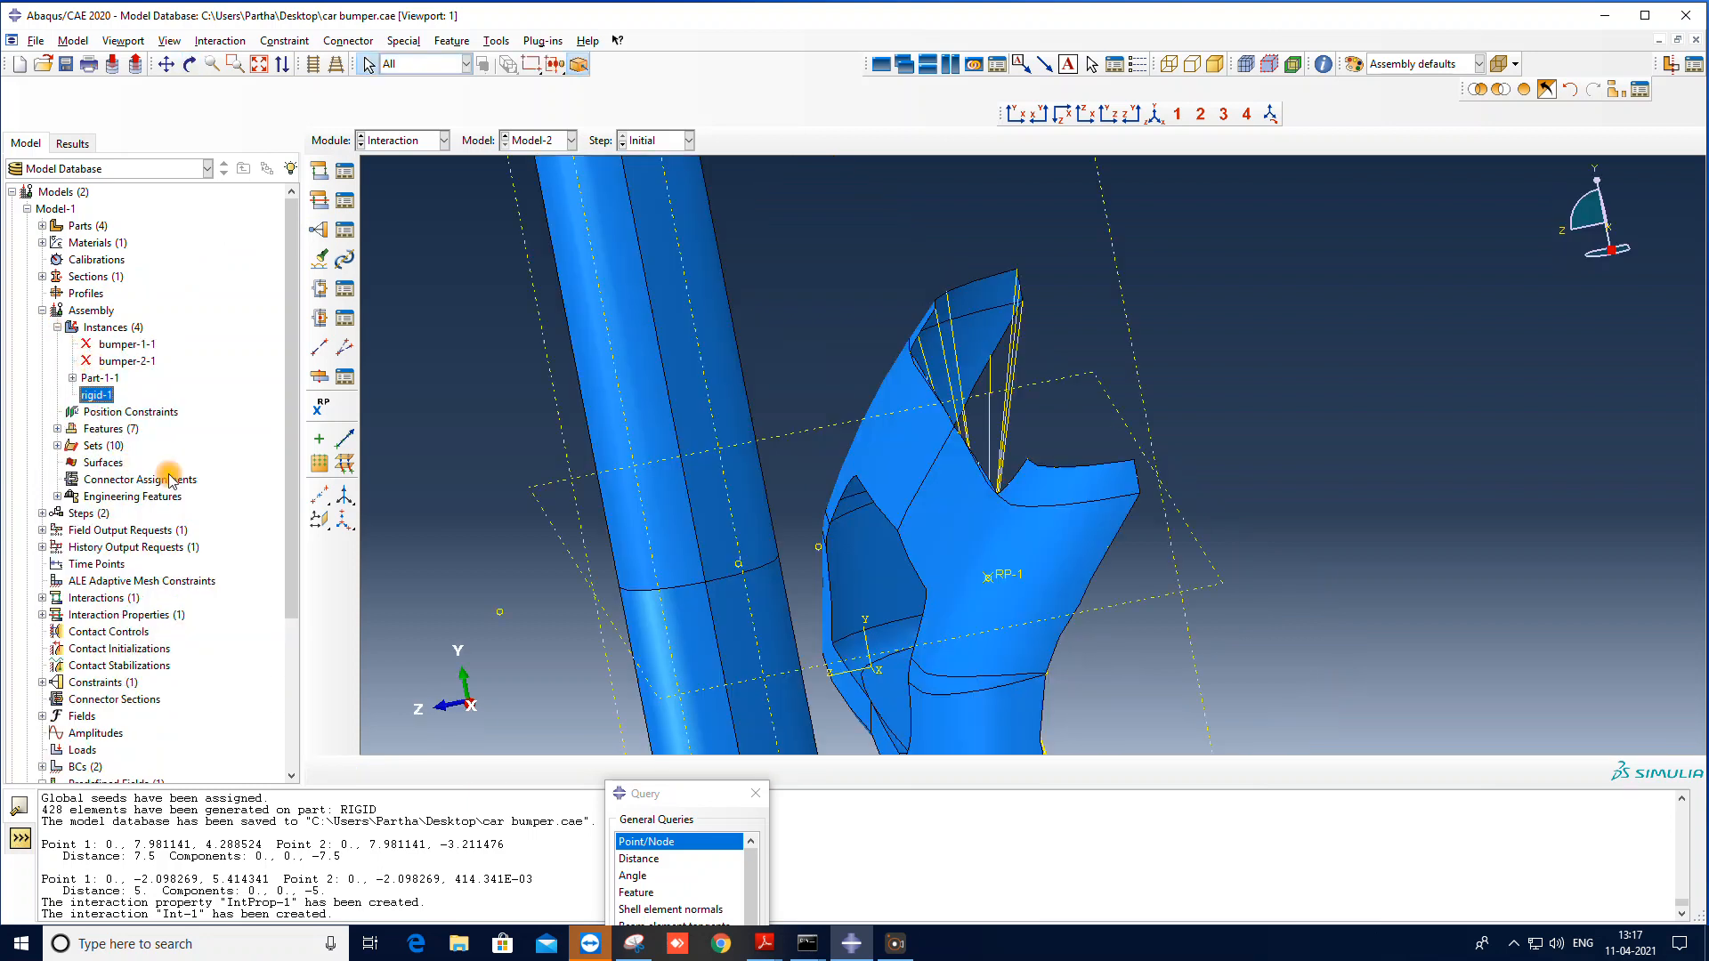
scroll(713, 440, up, 3)
click(570, 140)
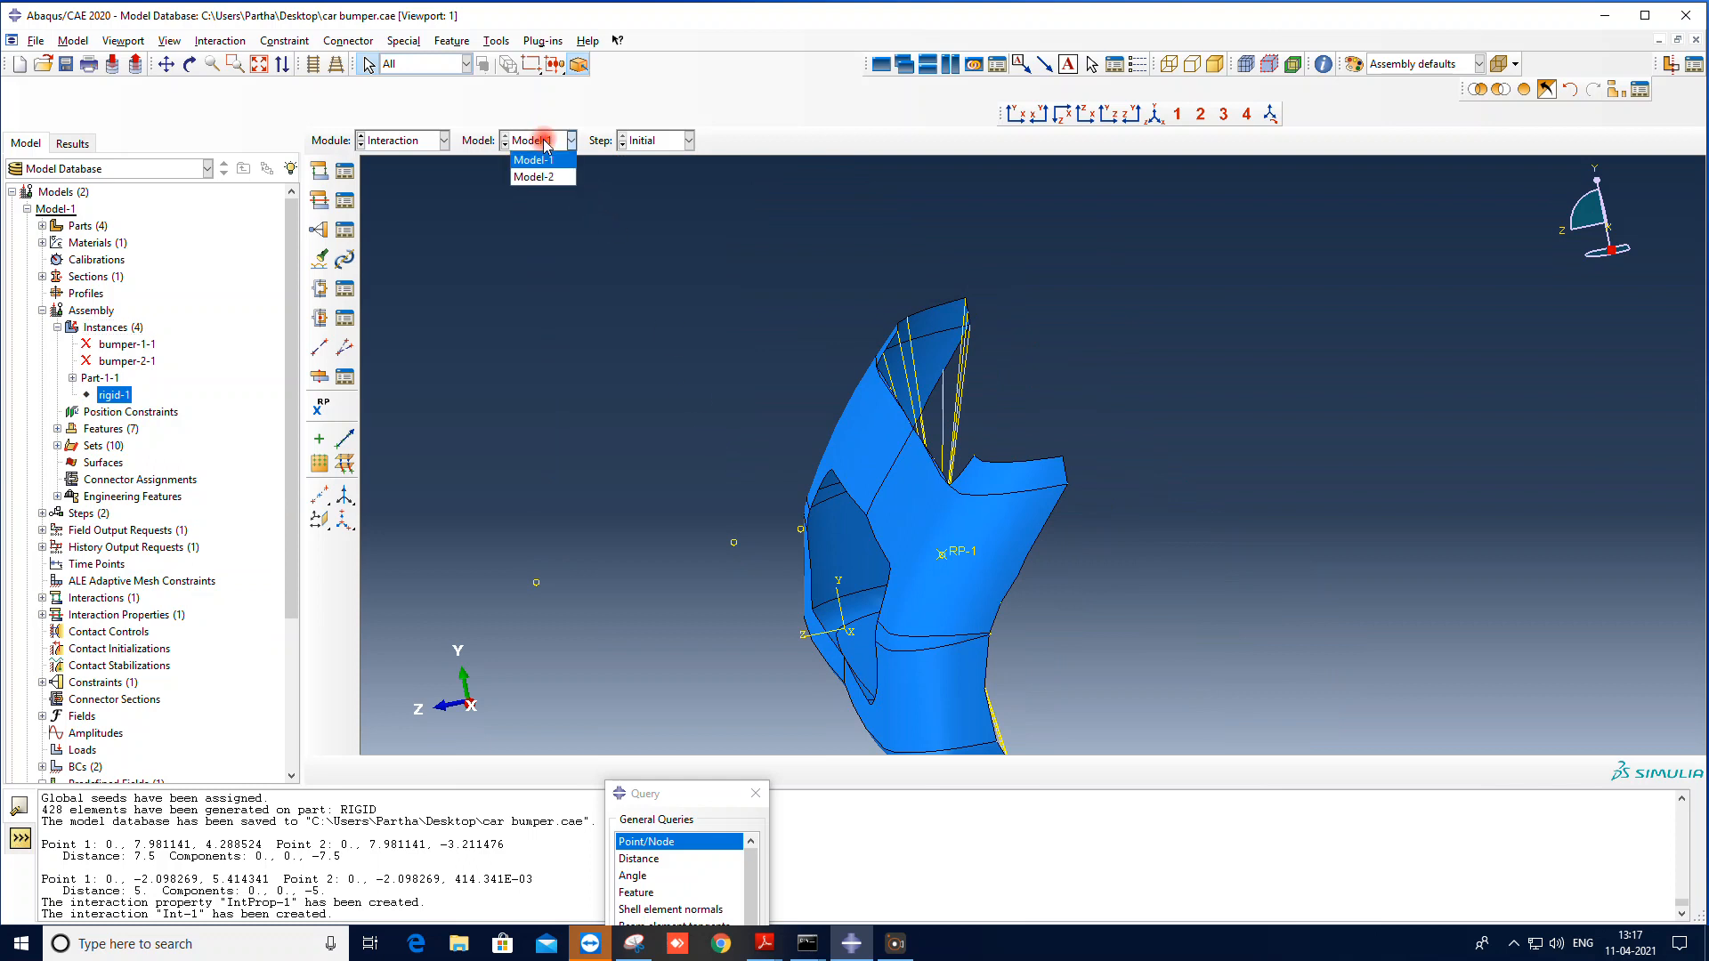
click(538, 175)
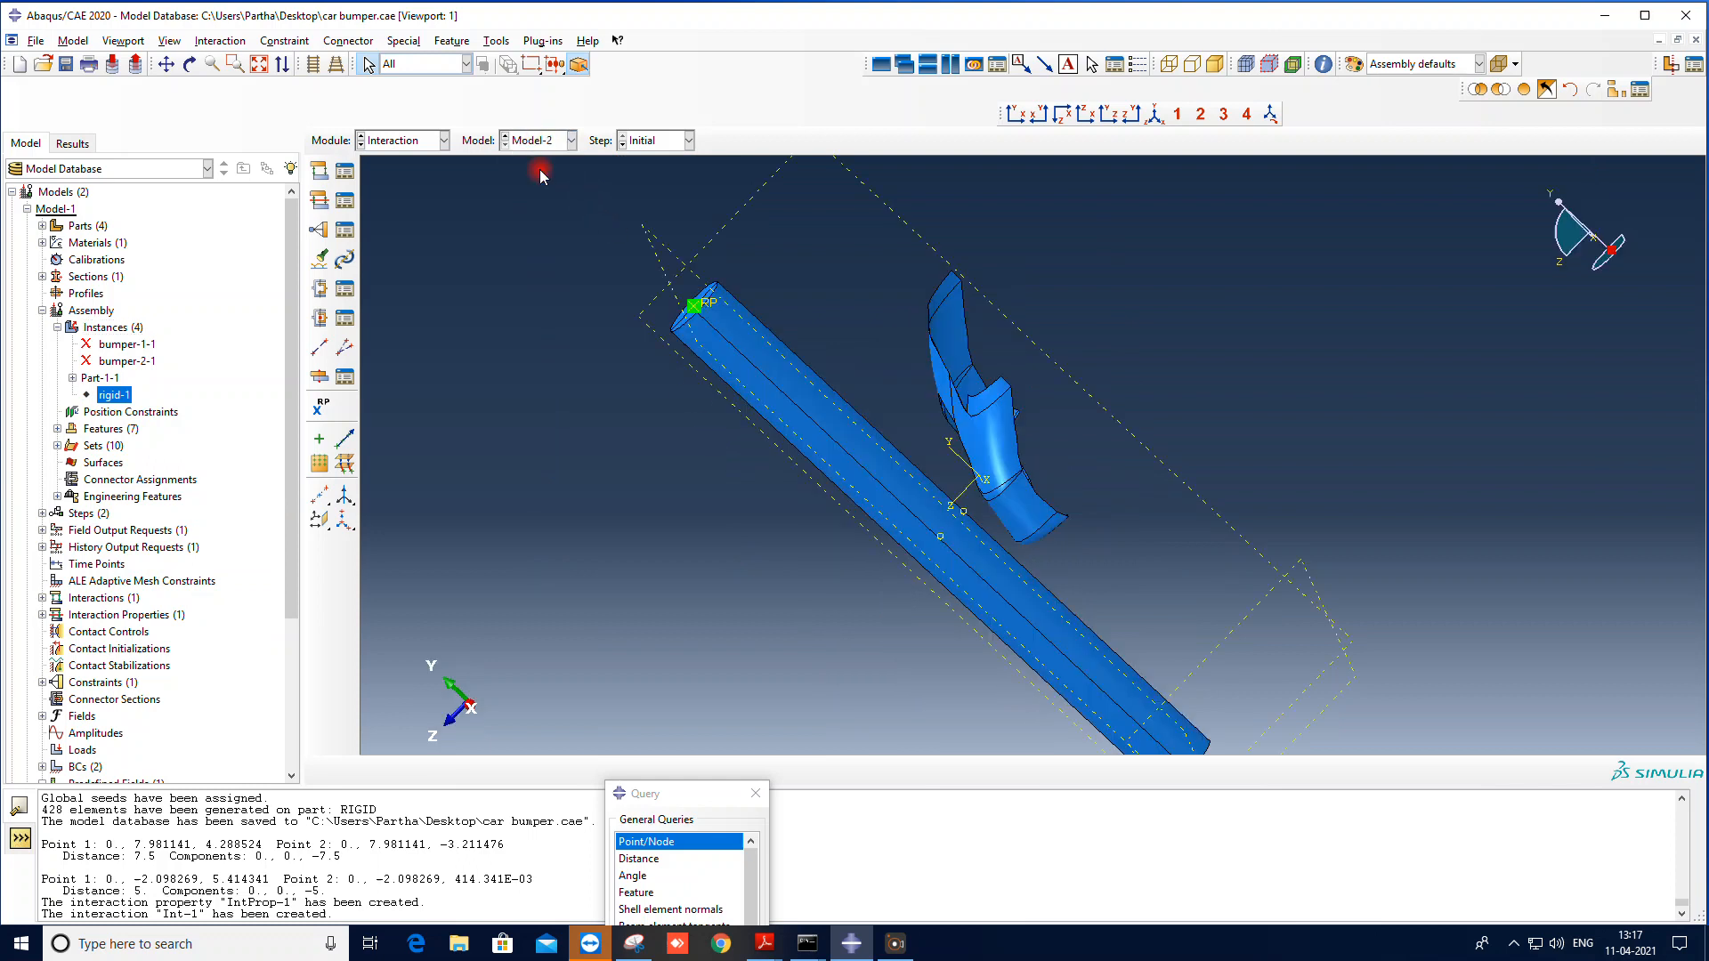
Step: Hide the RIGID-1 instance in the Model-2 assembly and show the remaining bumper in the isometric view
click(27, 209)
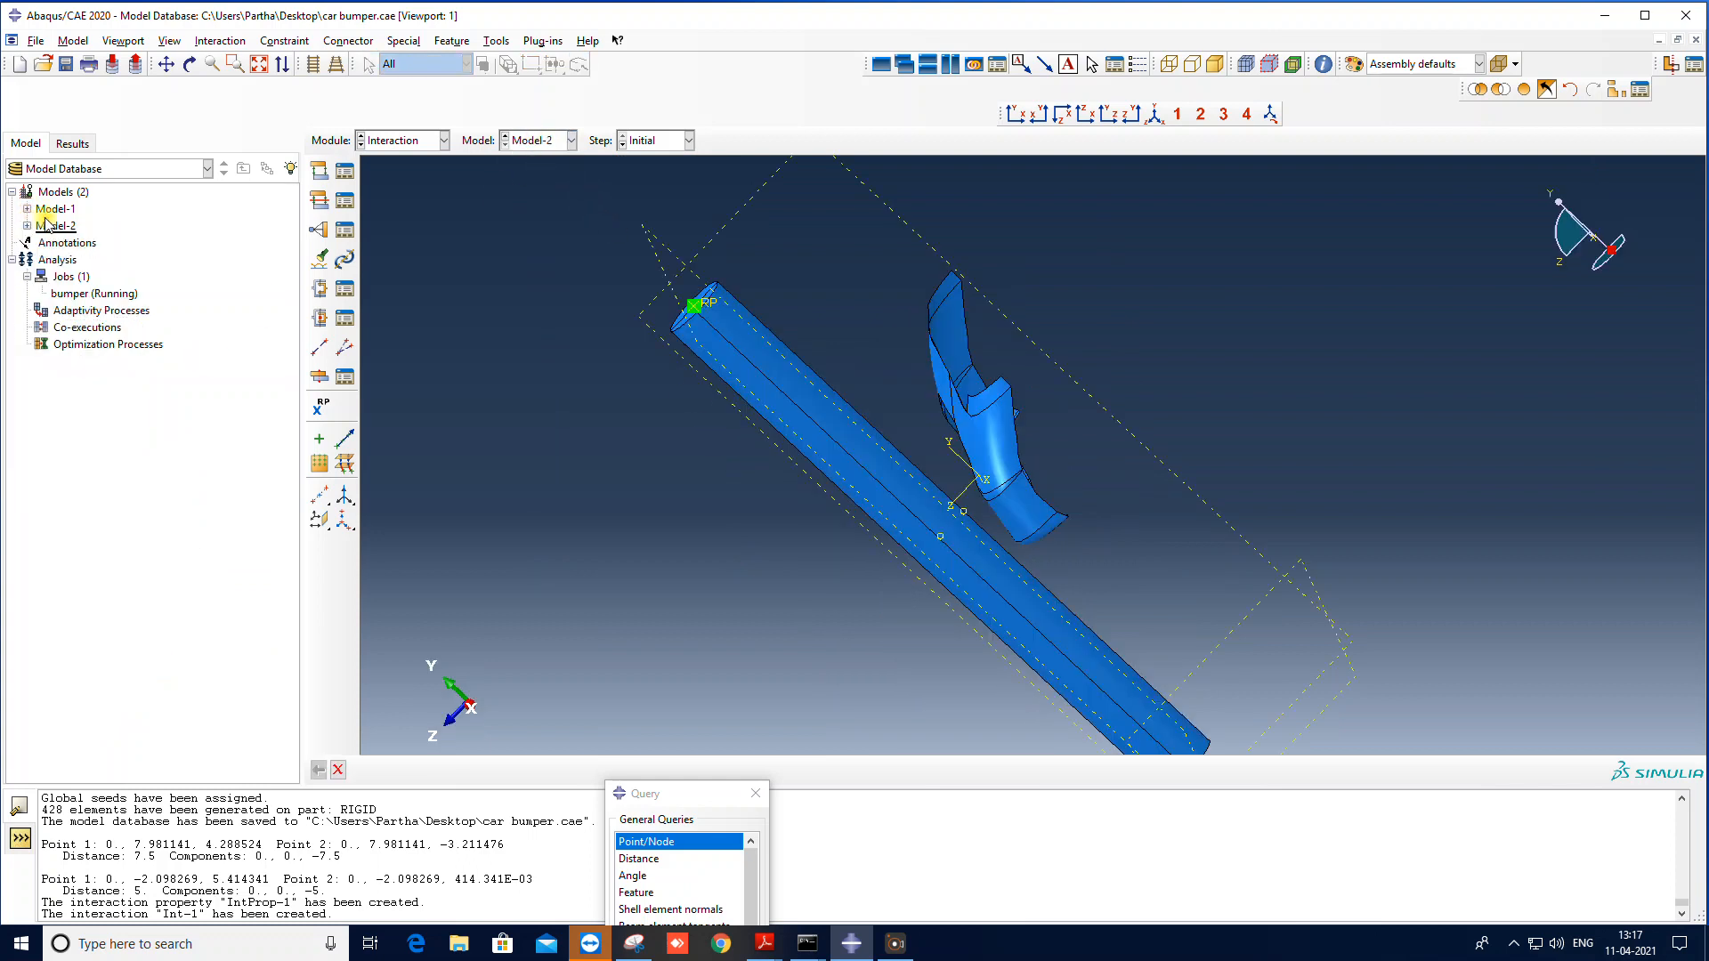
click(28, 226)
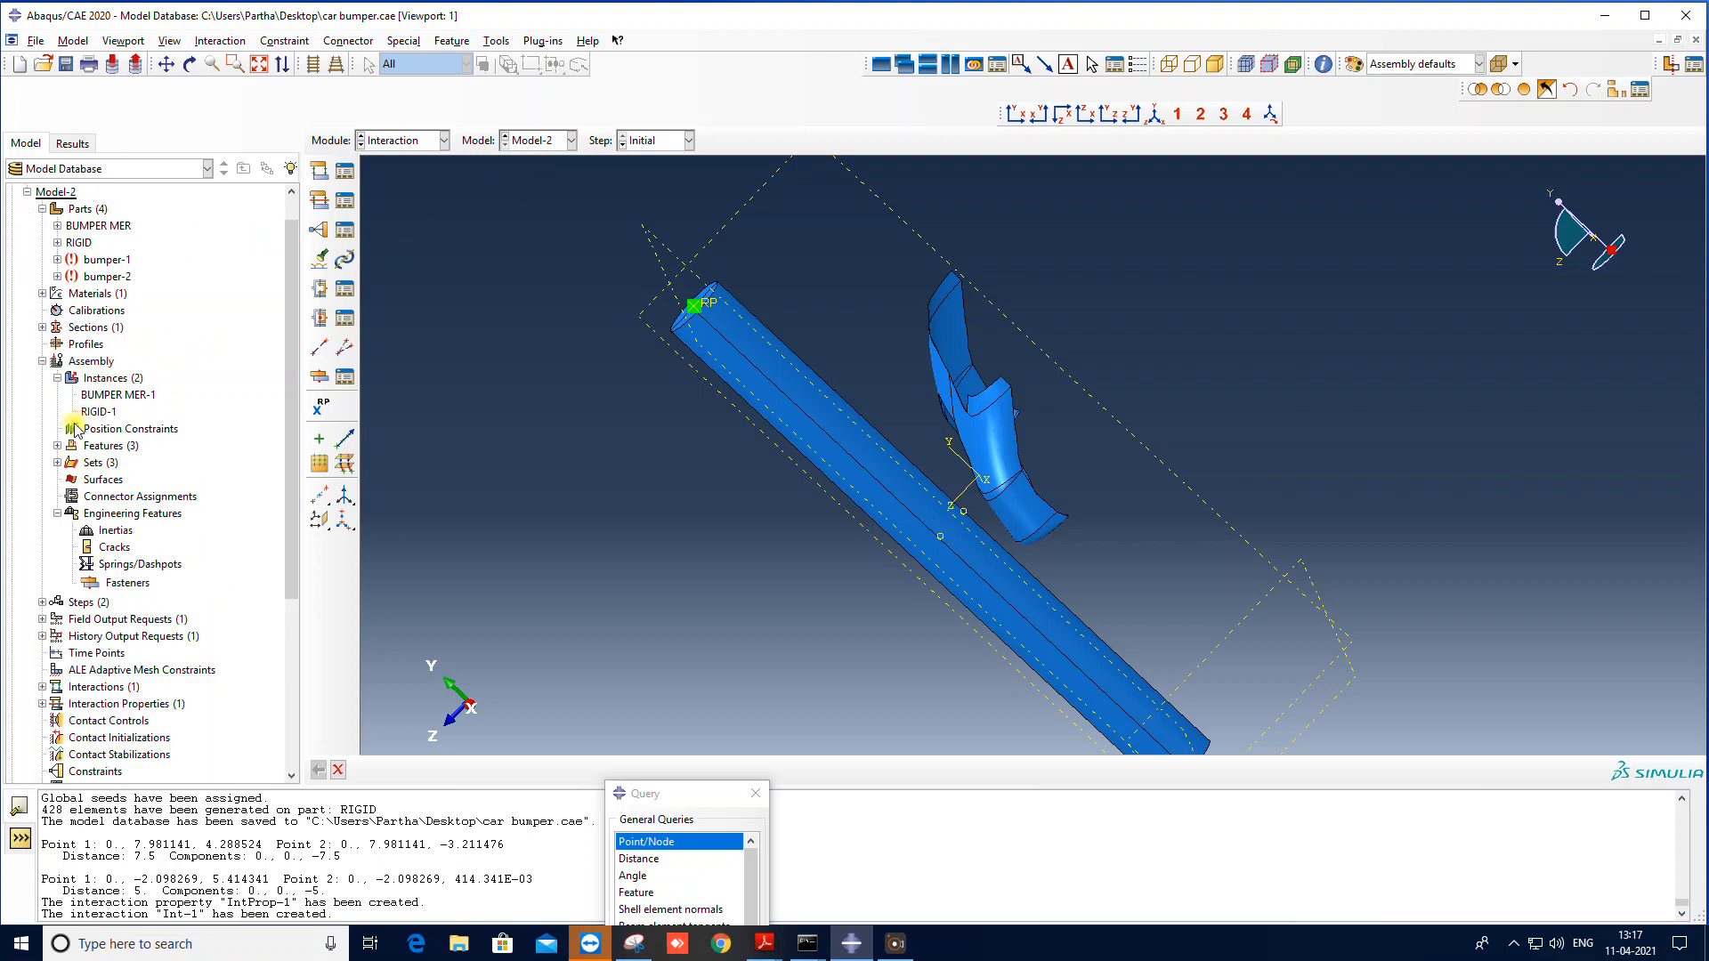
right_click(104, 414)
click(147, 479)
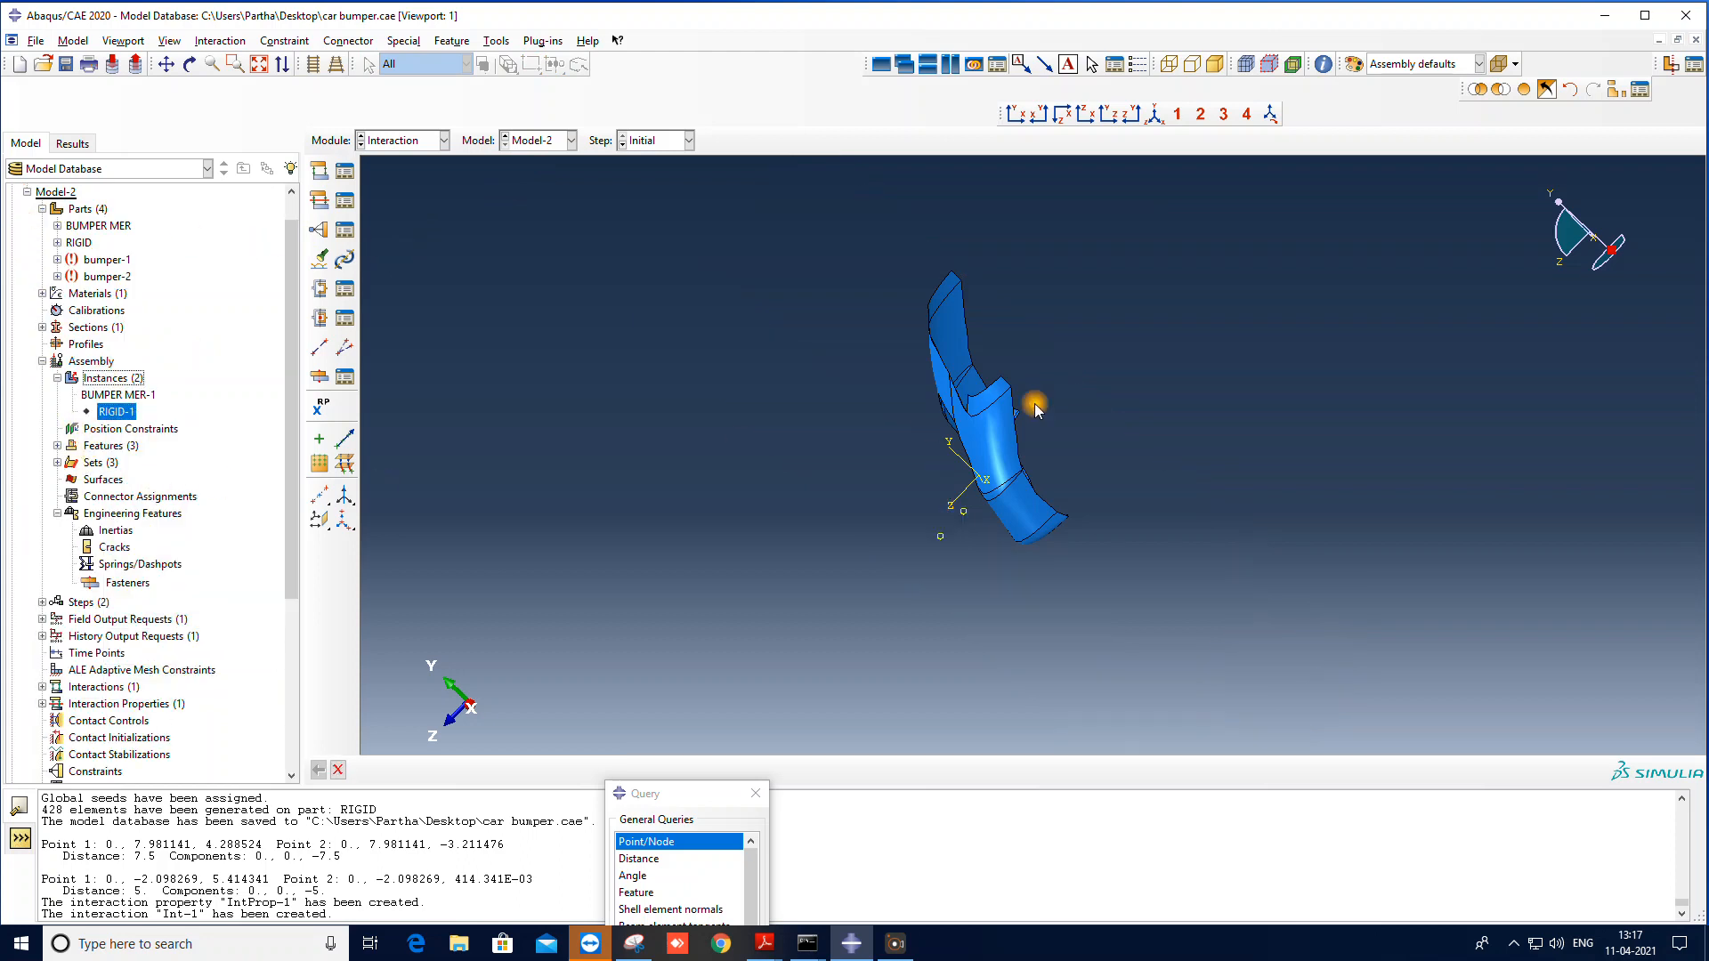
click(1155, 114)
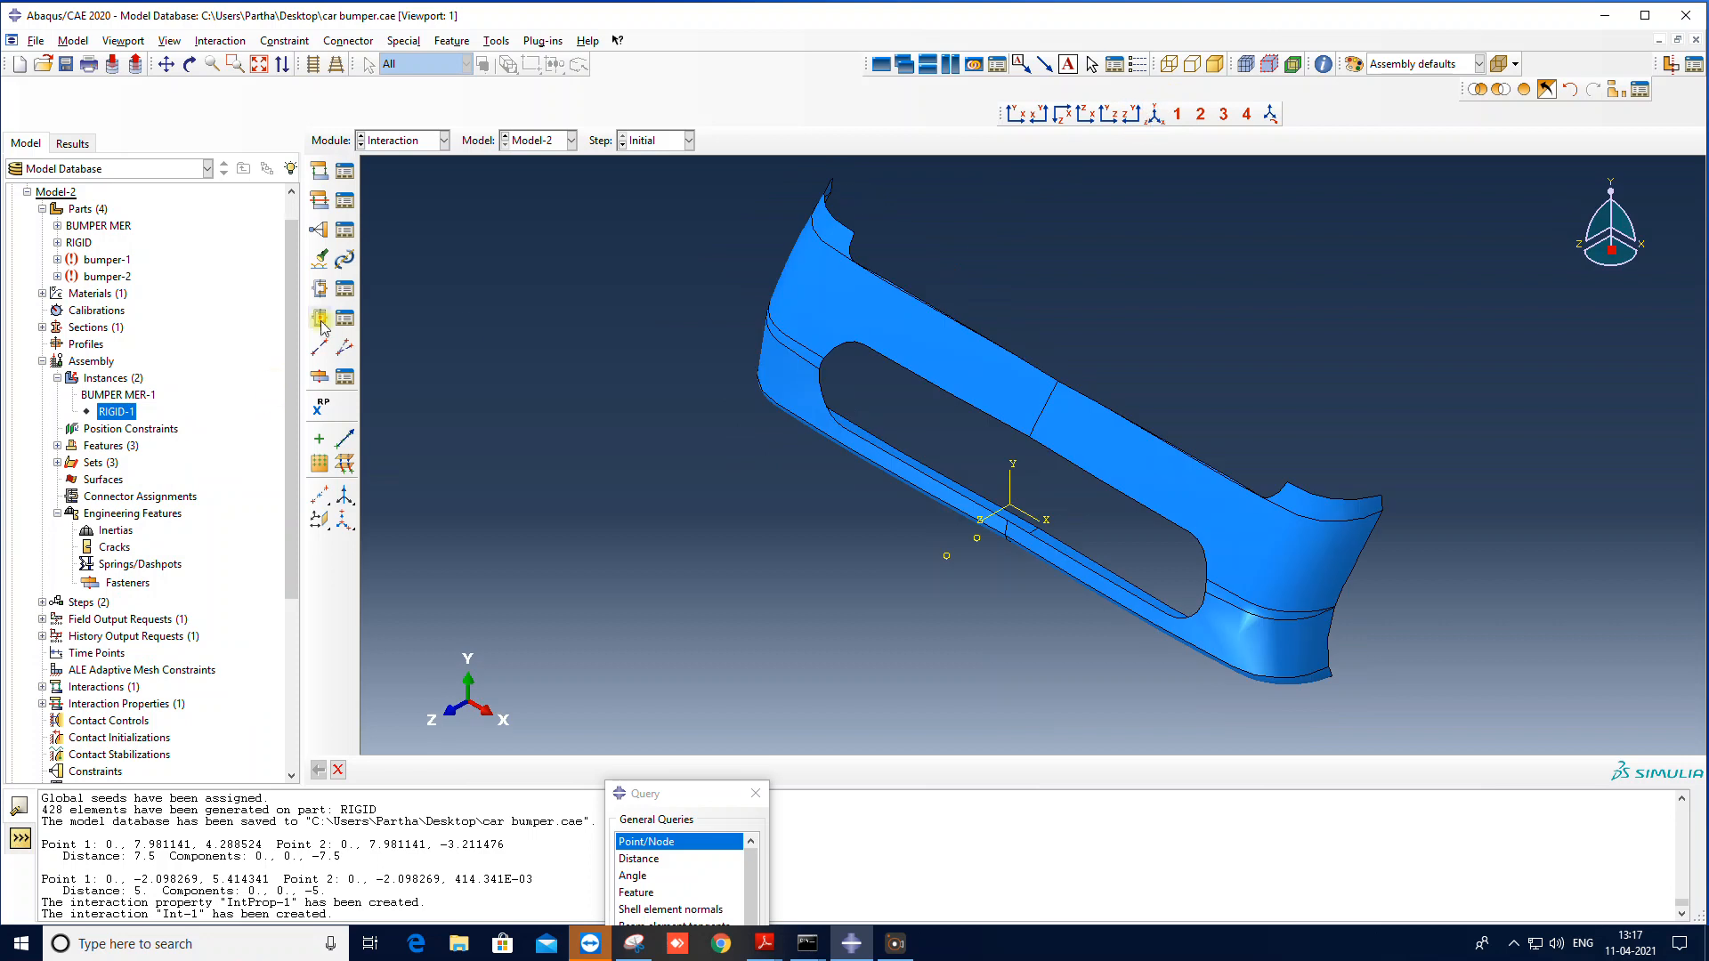
Step: Create a datum point midway between matching side-edge vertices at the bumper's two ends and place a reference point on it
click(318, 257)
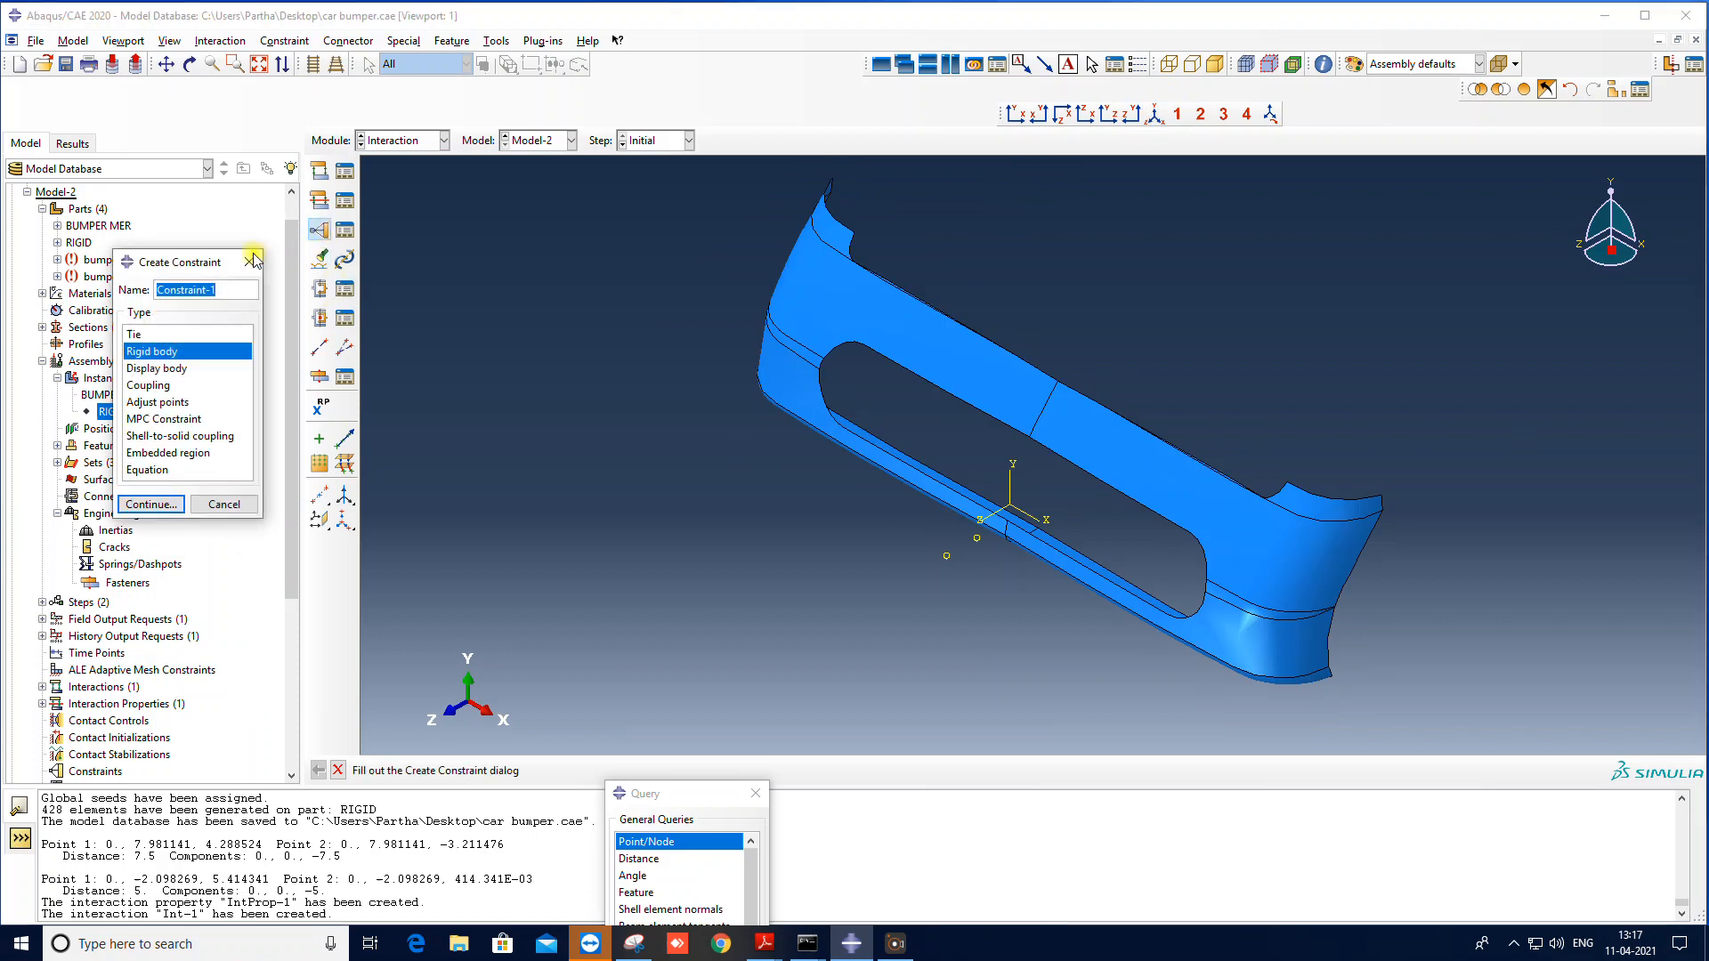
click(190, 64)
drag(852, 365, 873, 474)
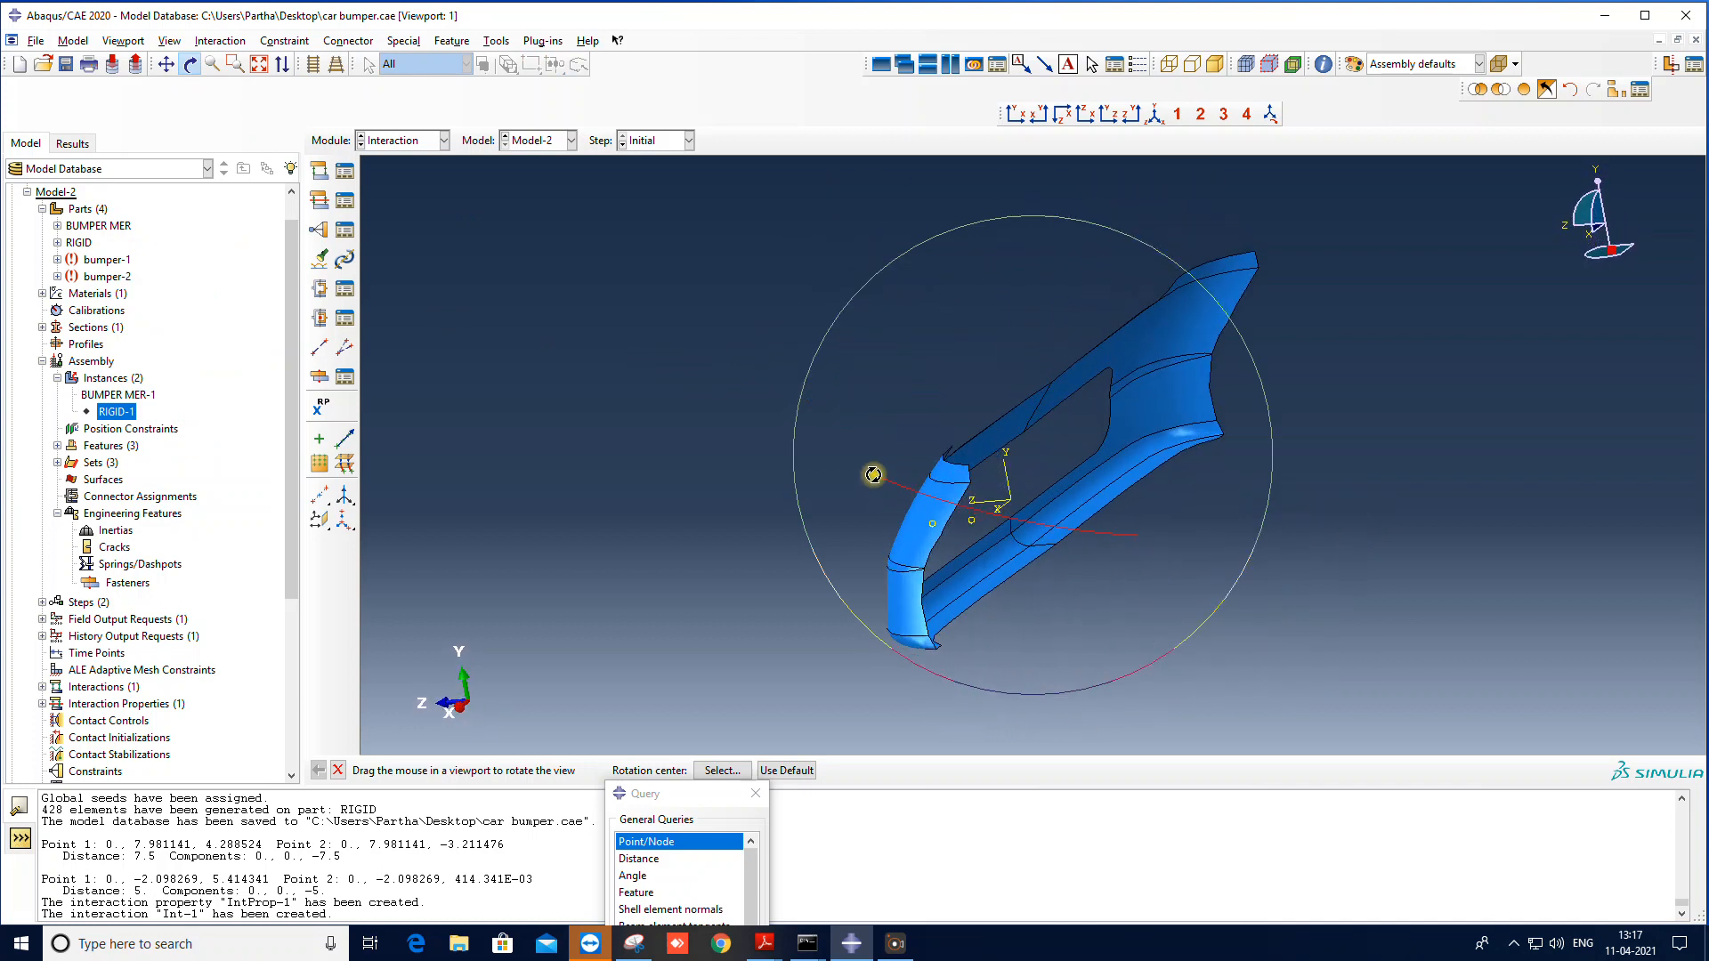
click(319, 495)
scroll(1157, 542, up, 3)
click(962, 520)
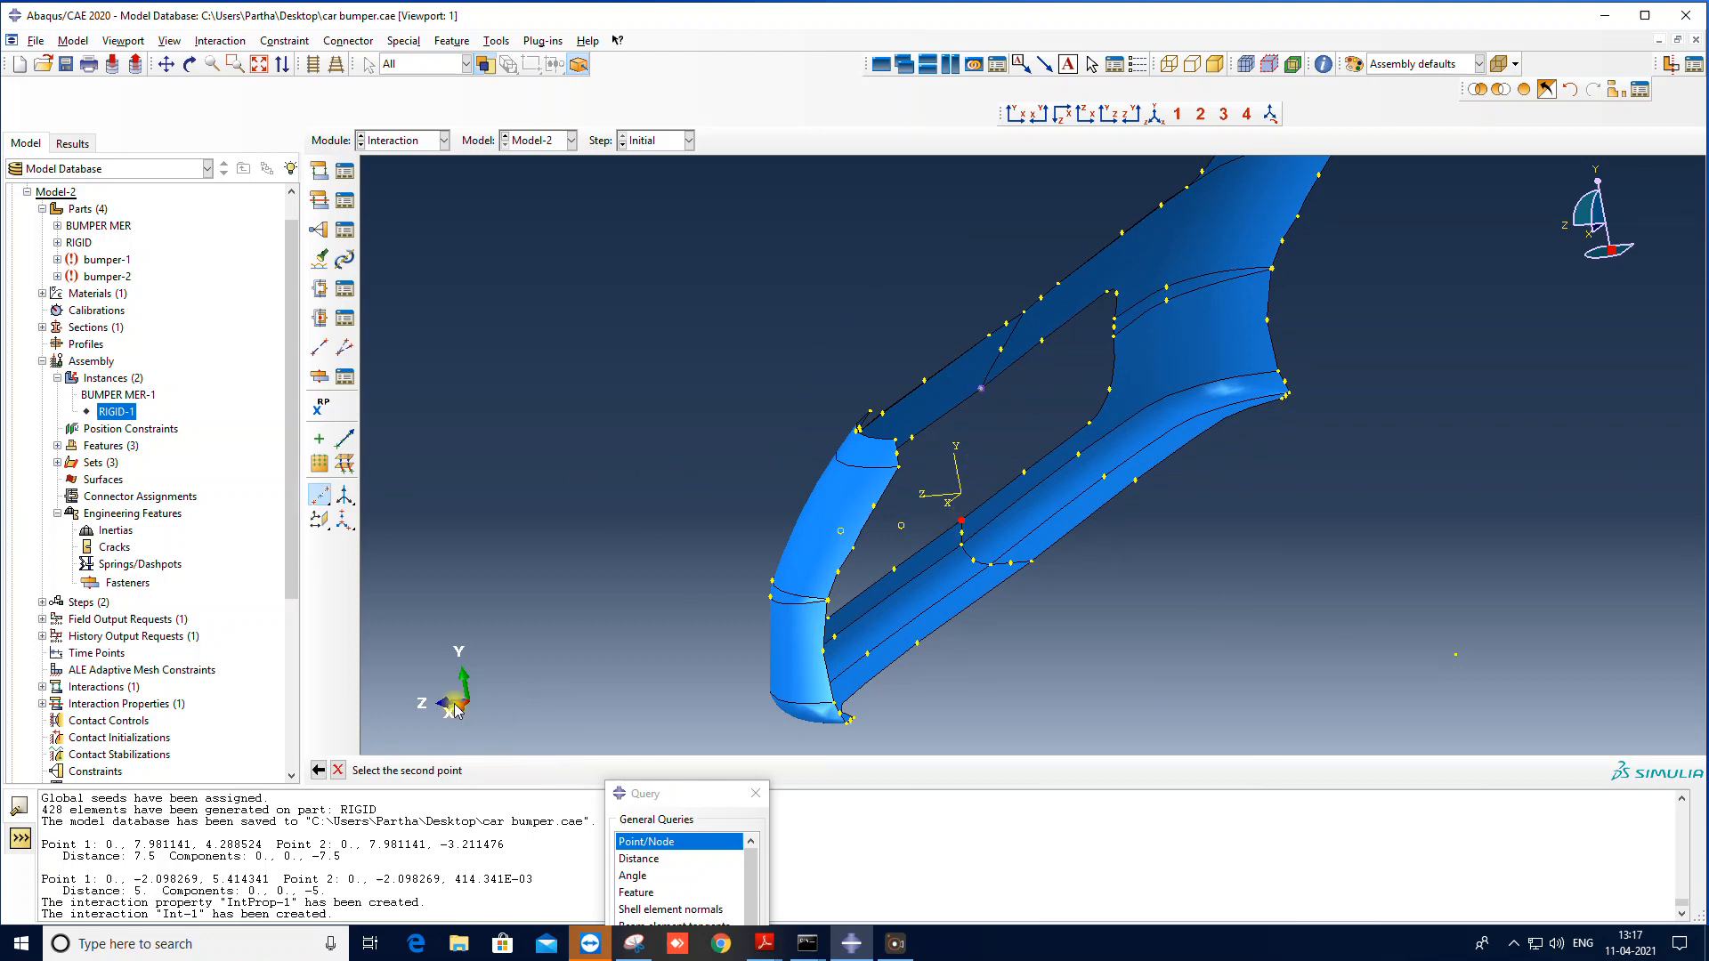
click(319, 770)
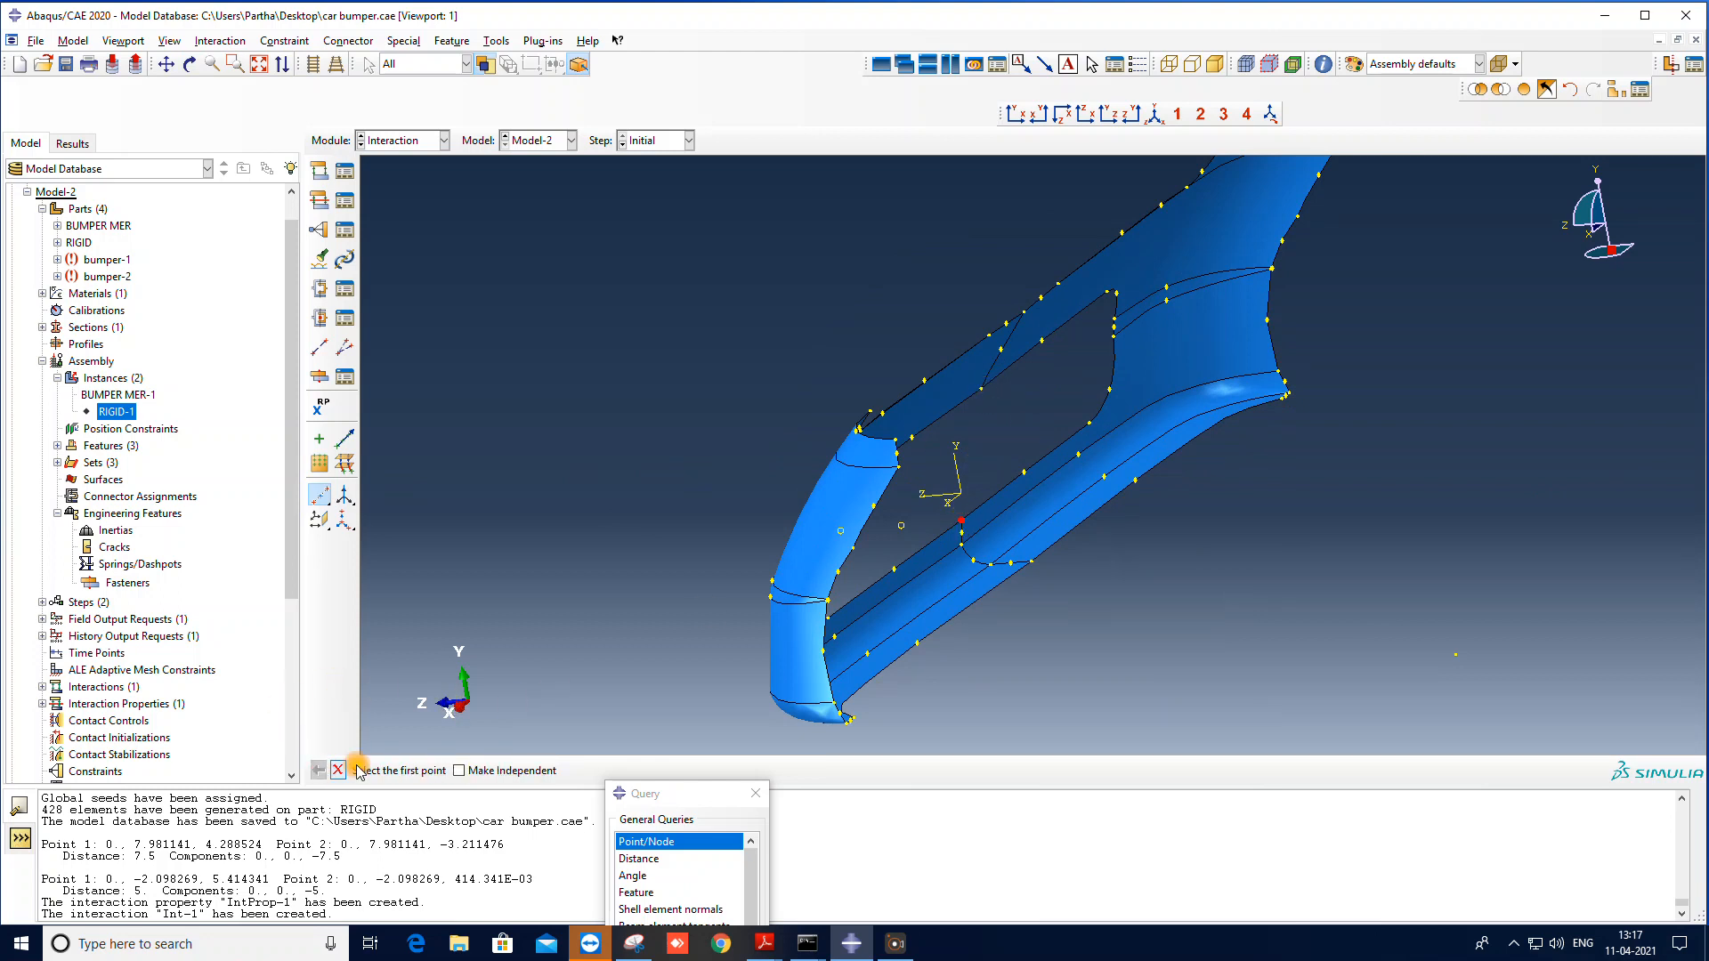
click(827, 604)
click(1273, 271)
click(319, 407)
click(1048, 443)
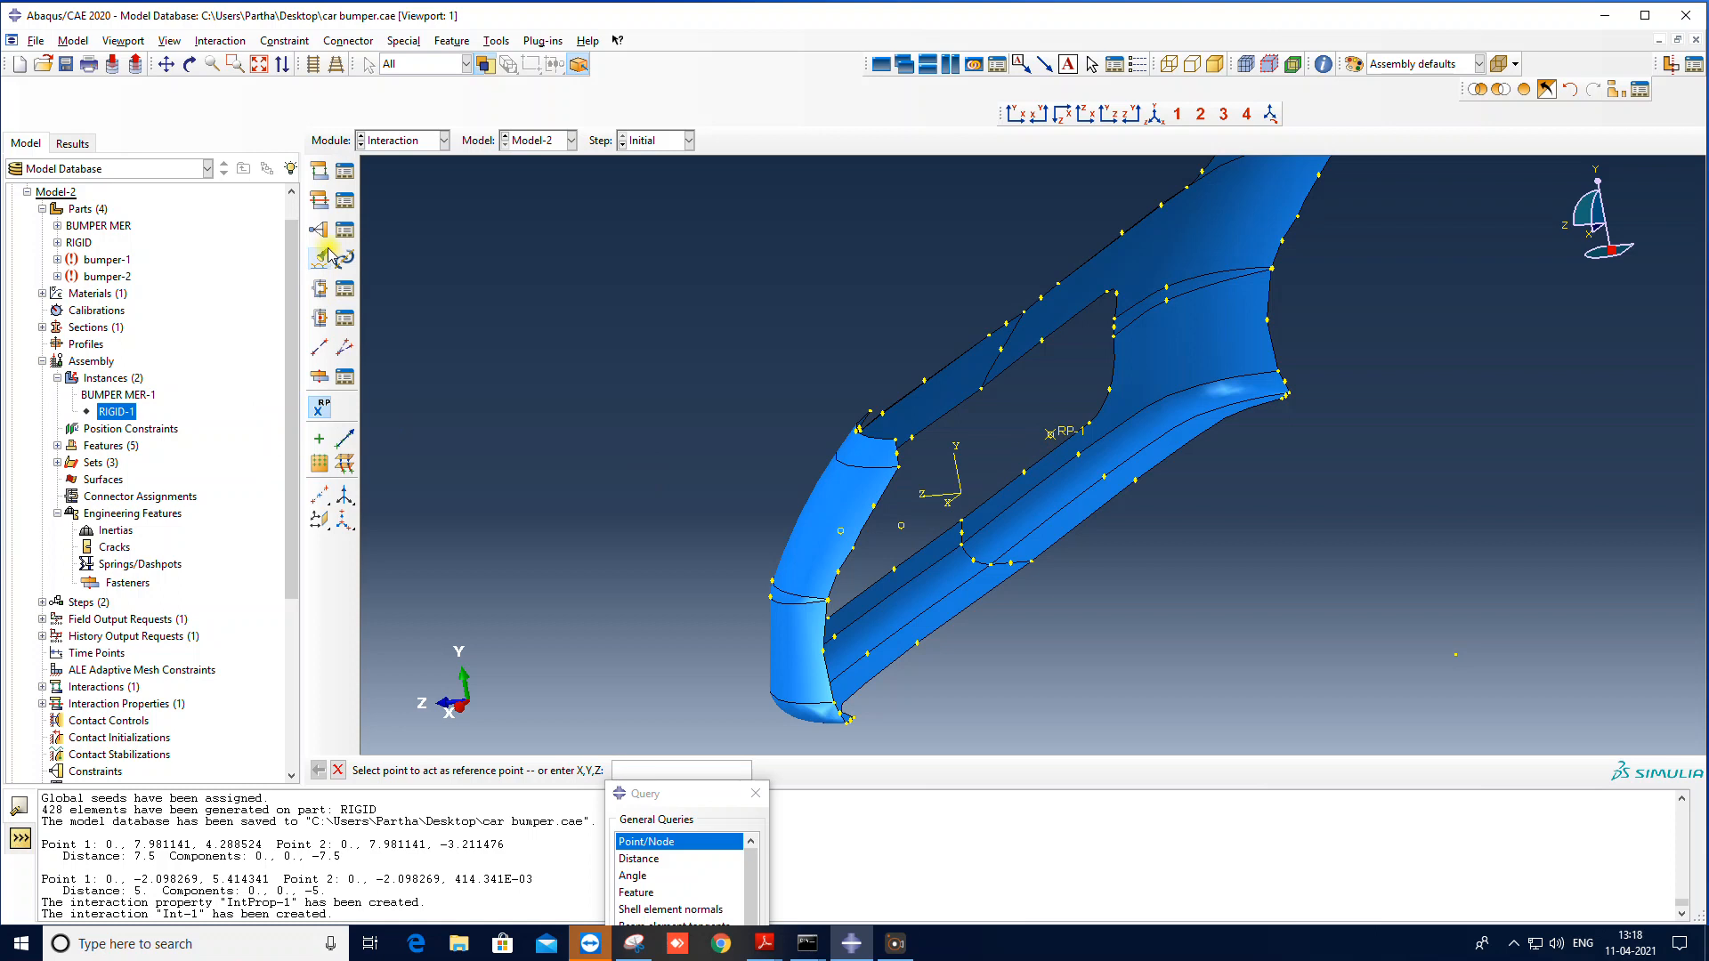
Step: Begin a Coupling constraint named Constraint-1 with RP-1 as the control point and Node Region as the constraint region type
click(319, 229)
click(166, 385)
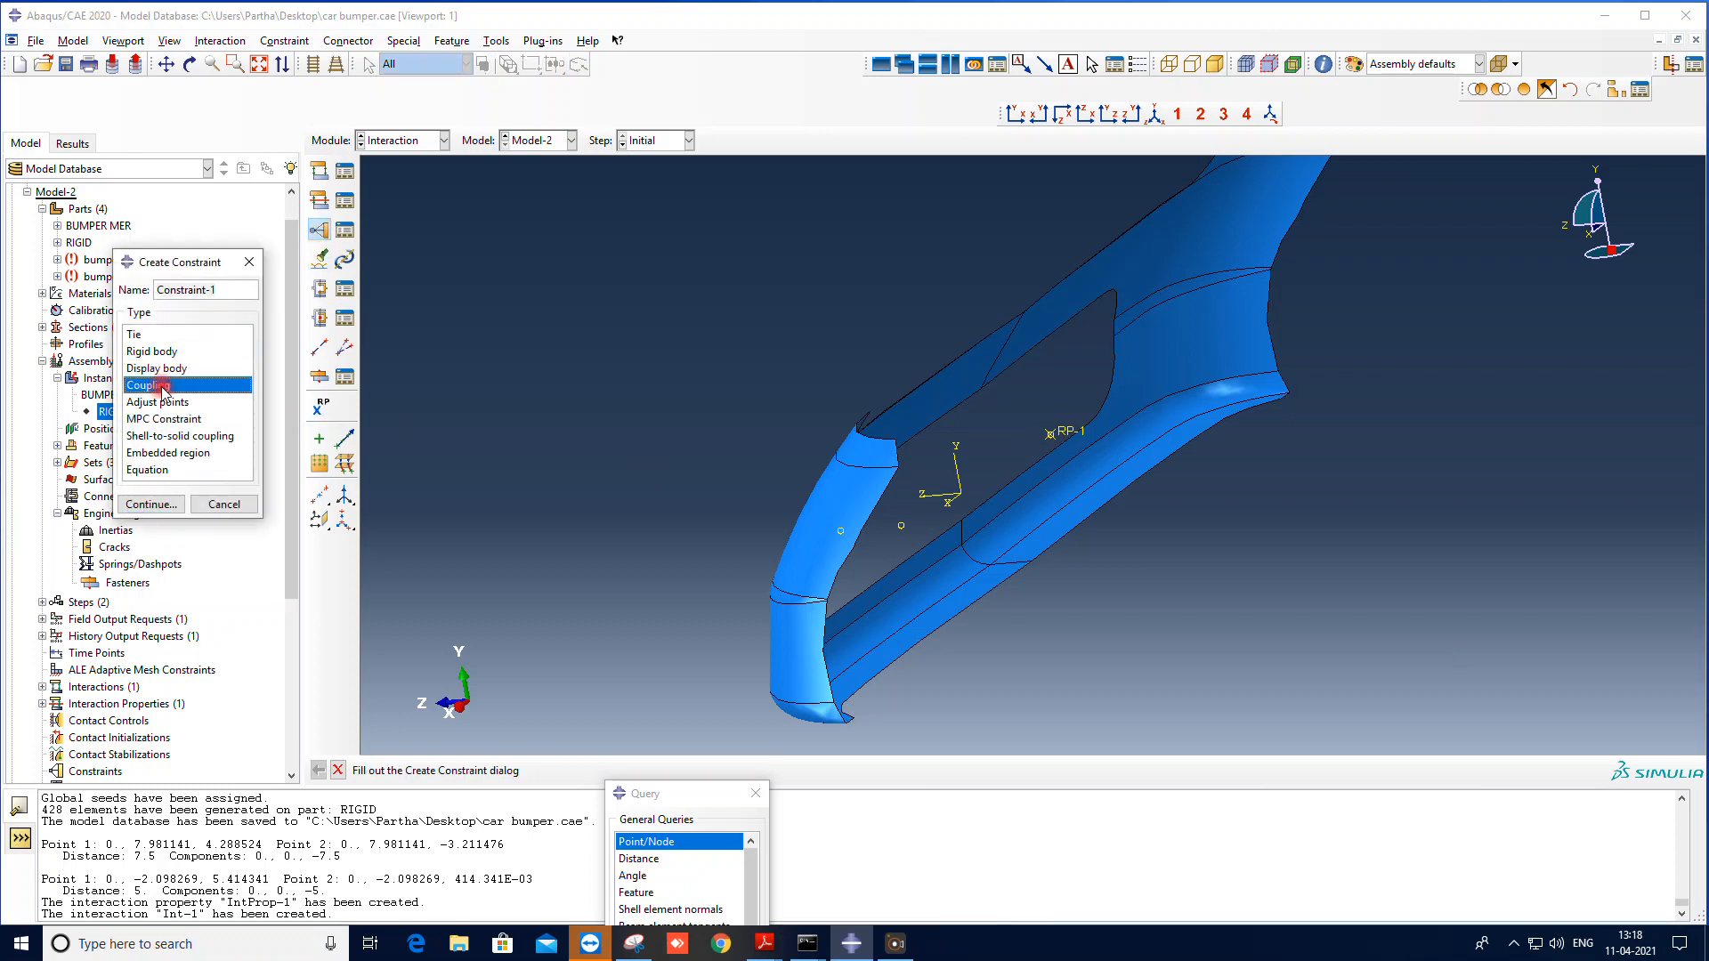
click(162, 507)
scroll(979, 617, down, 1)
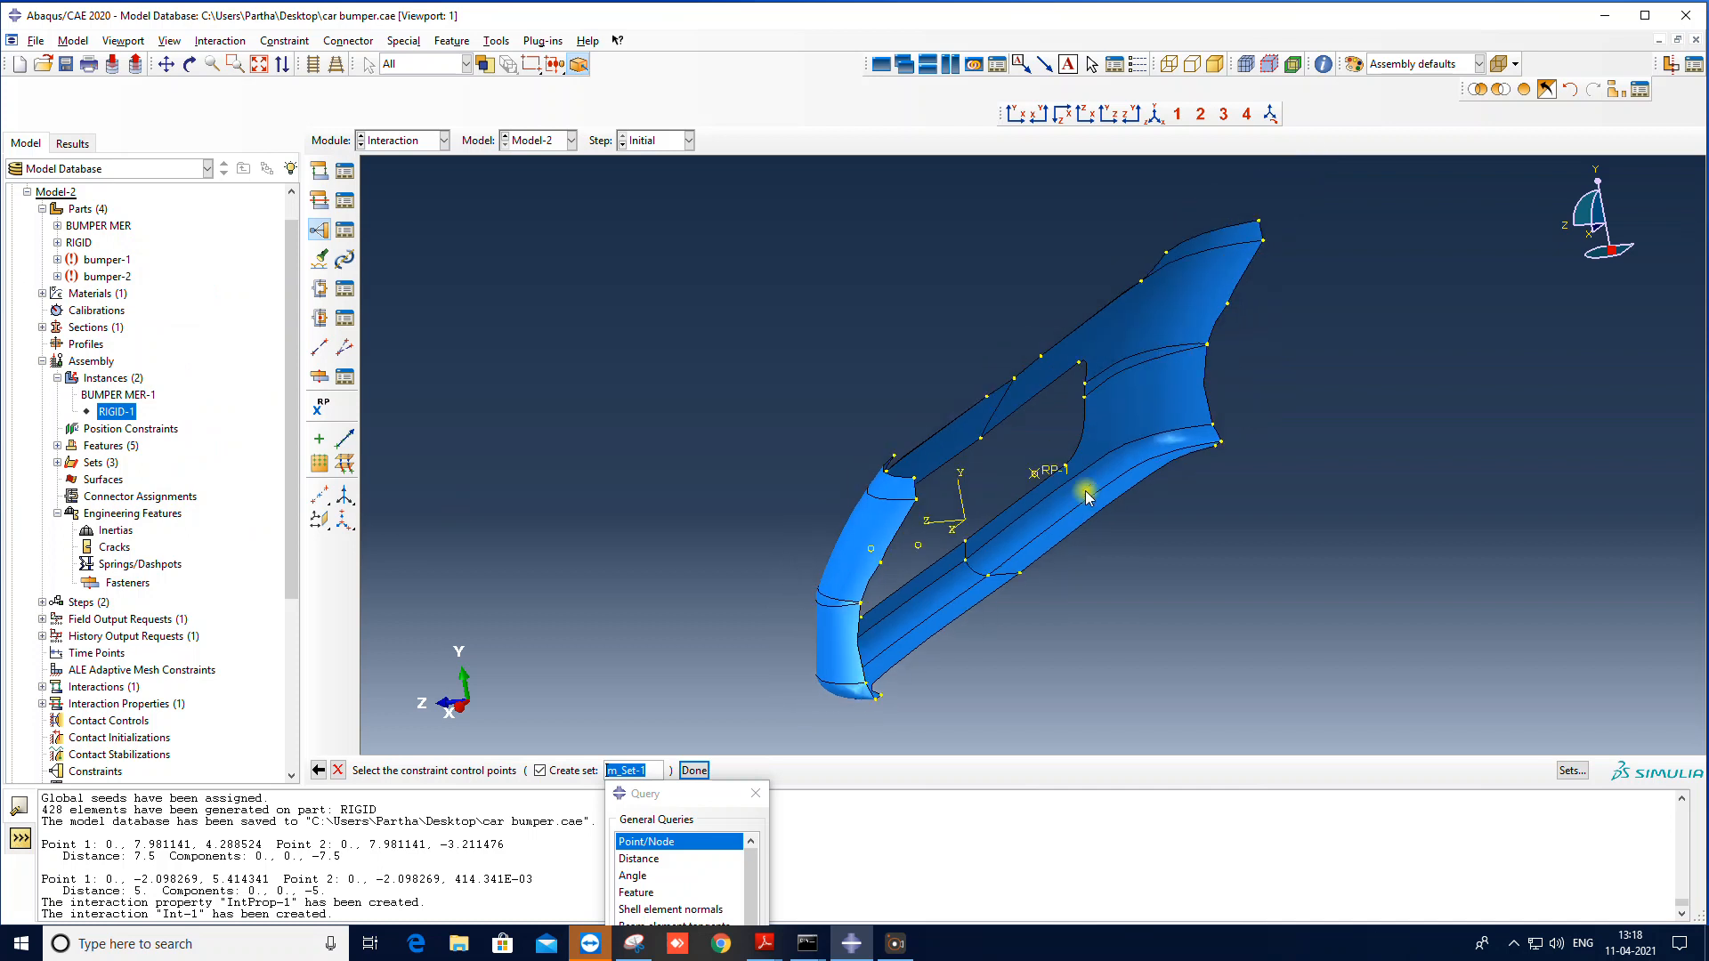
click(1056, 481)
click(694, 770)
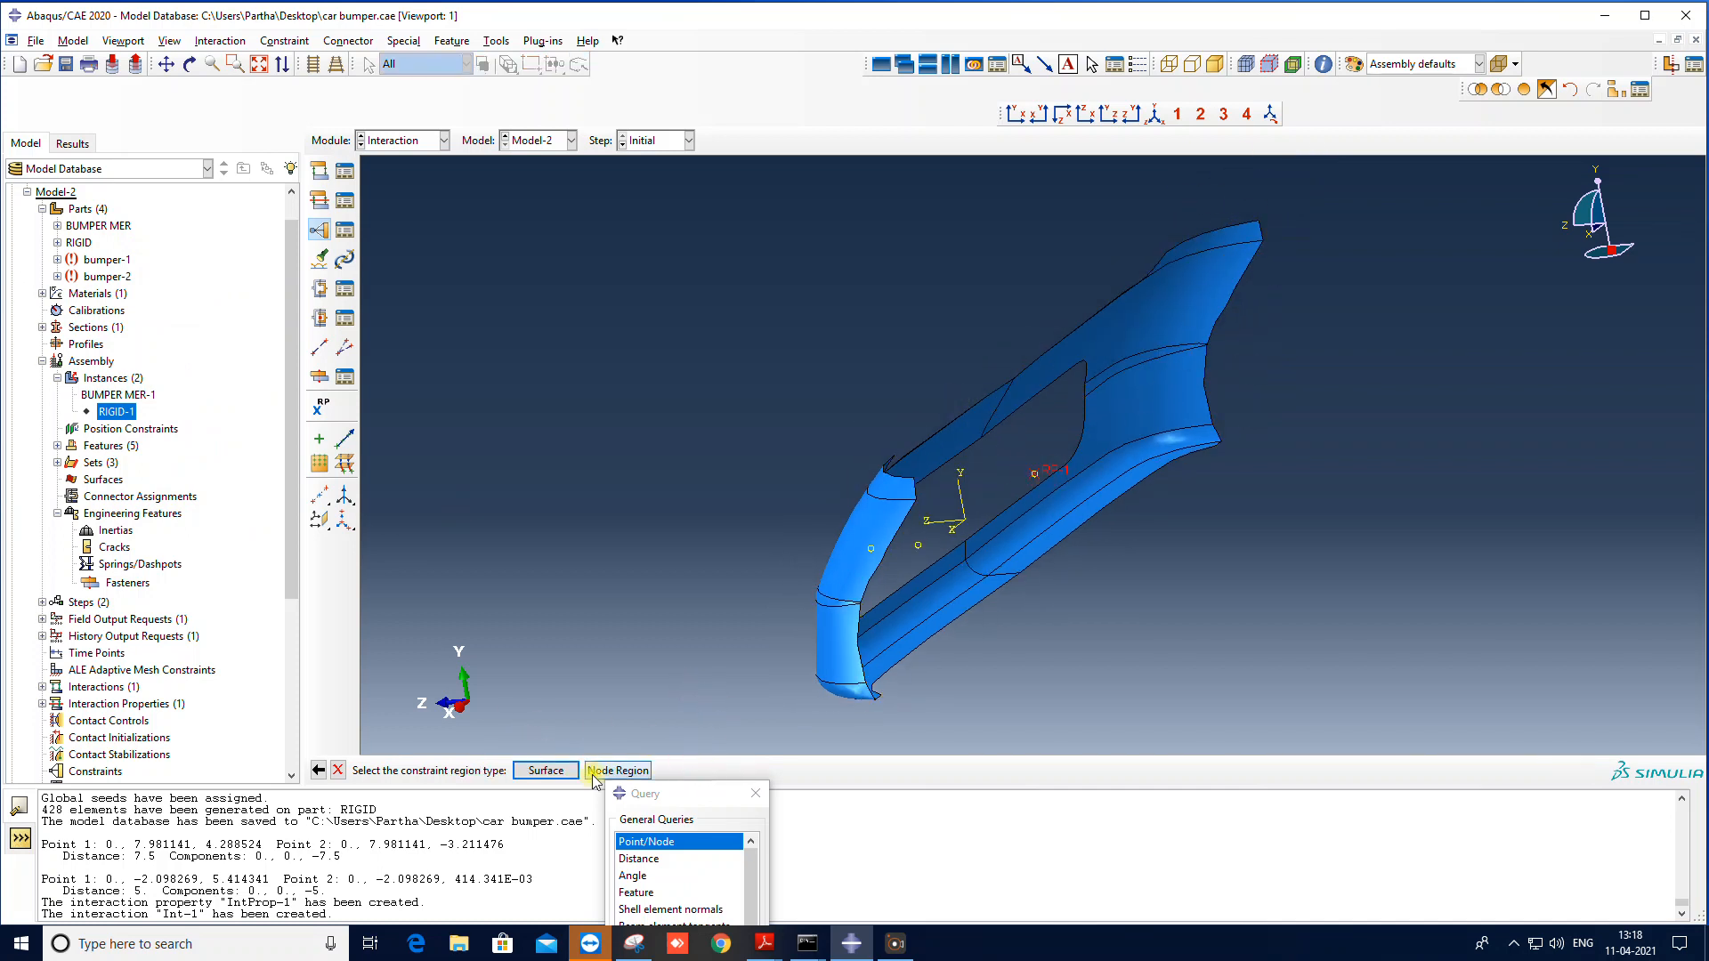
click(614, 770)
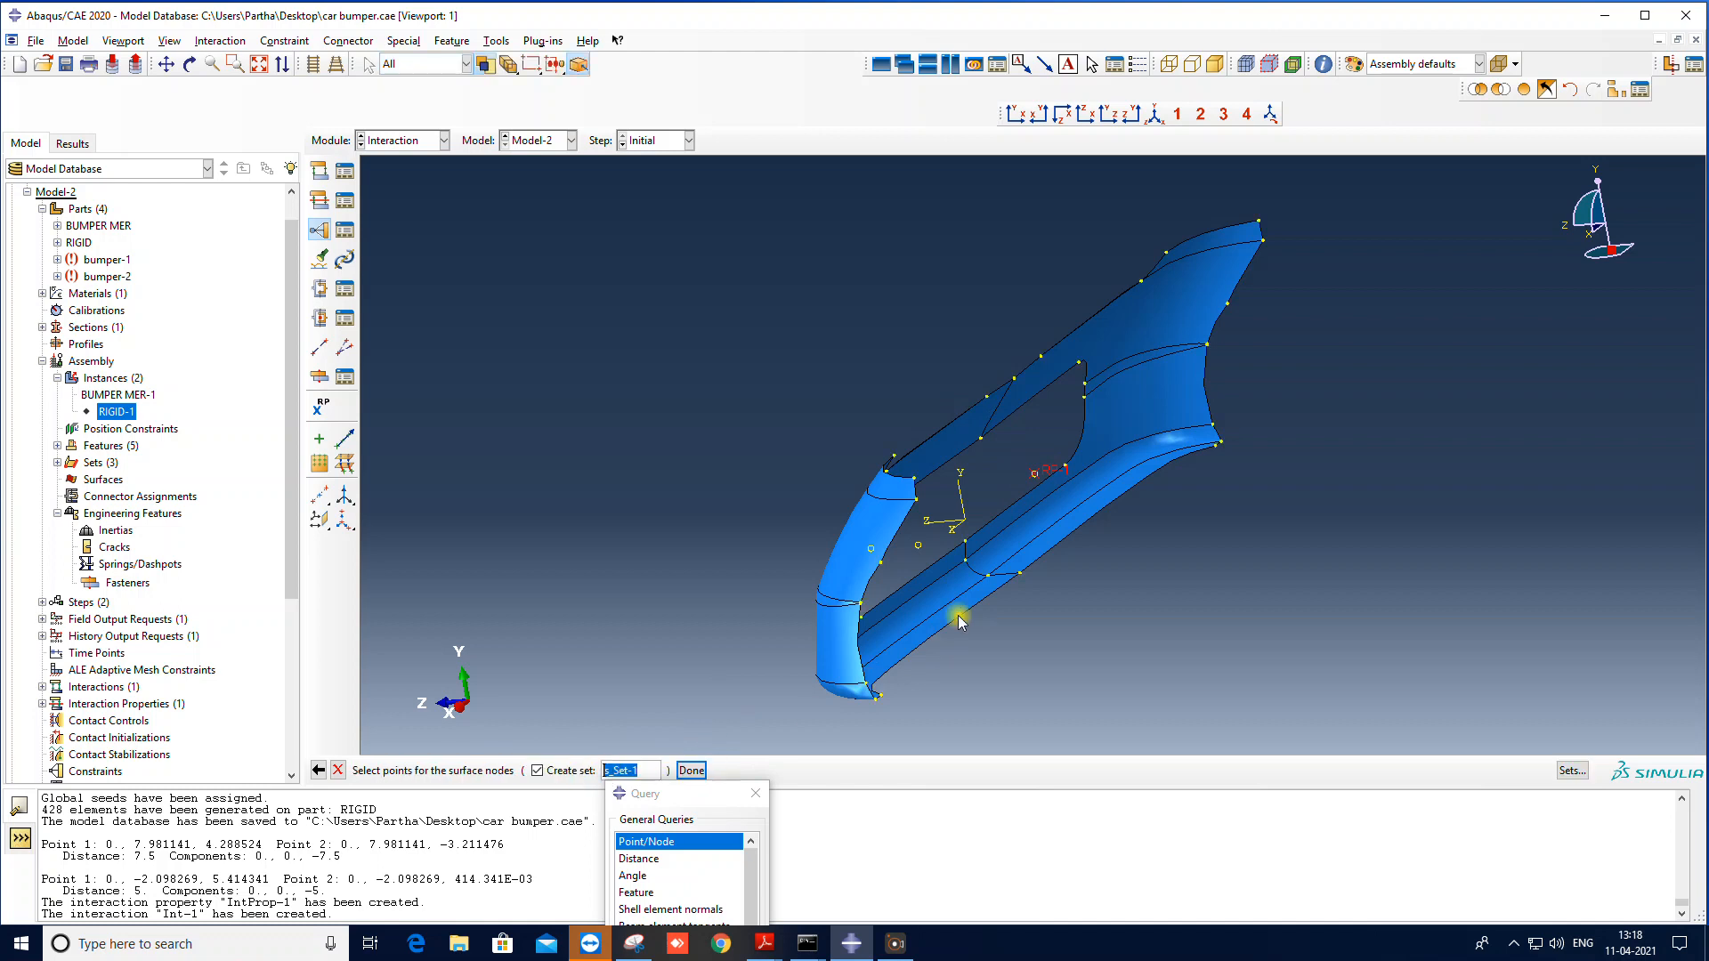
Step: Select all bumper points as the coupling's surface nodes and deselect the ones around the large opening
scroll(893, 594, down, 2)
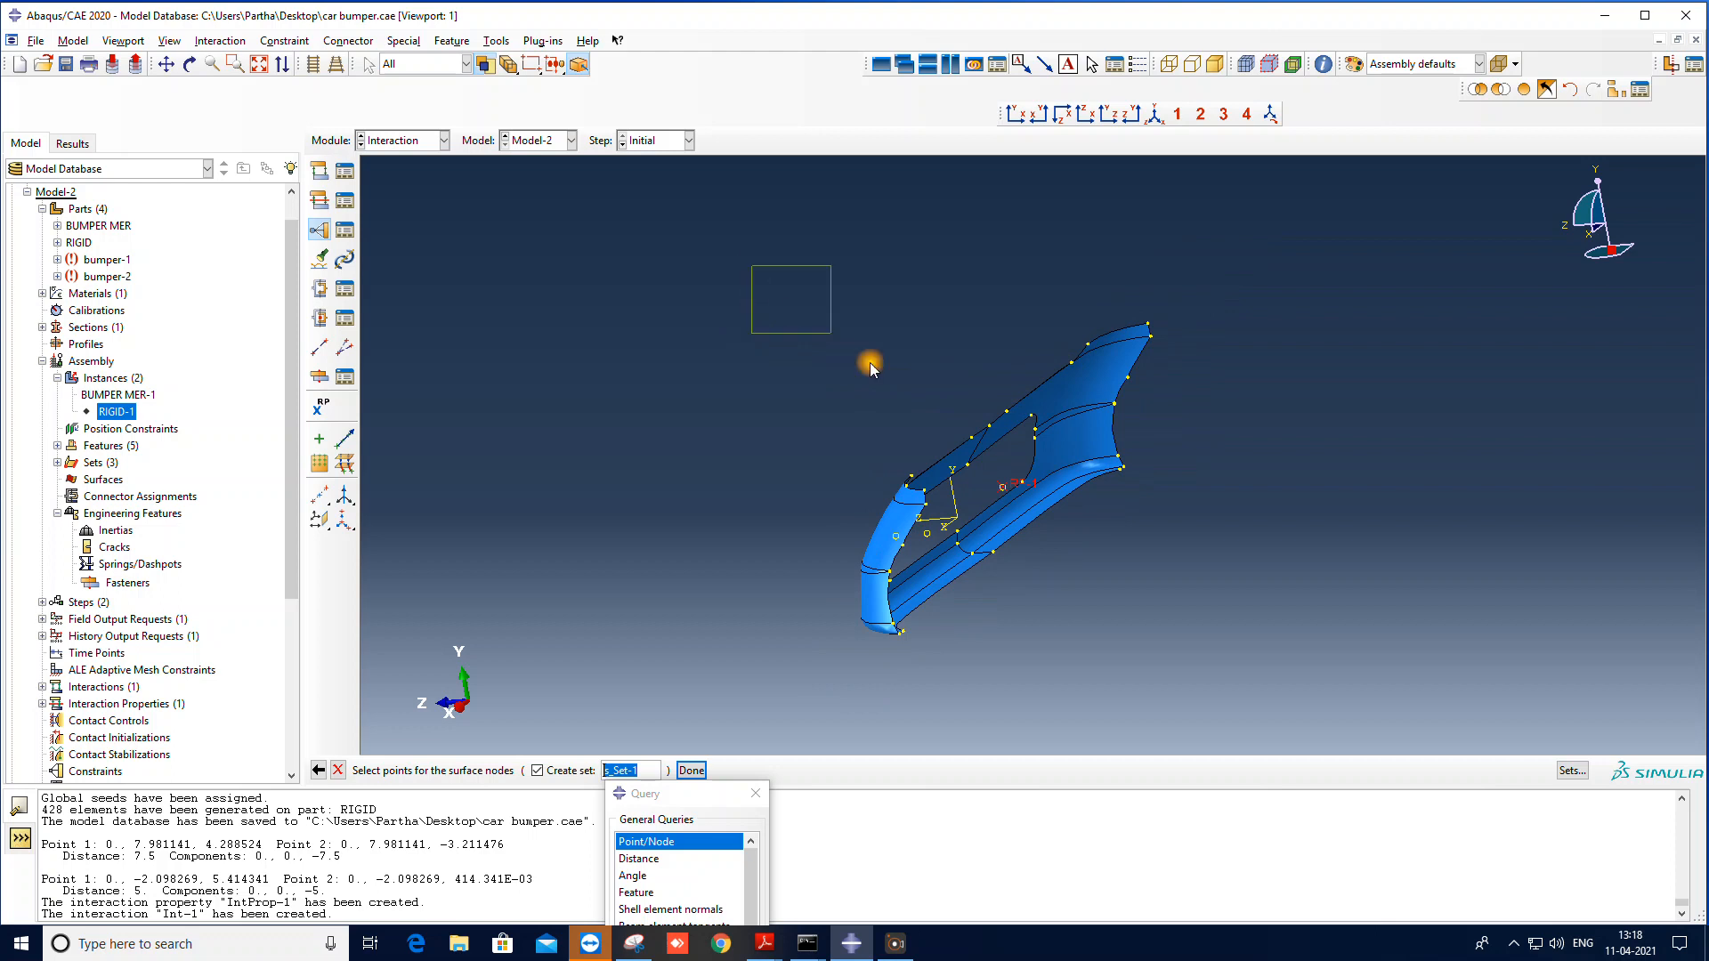
drag(870, 363, 1372, 726)
scroll(1012, 462, up, 2)
ctrl+drag(1017, 504, 1039, 522)
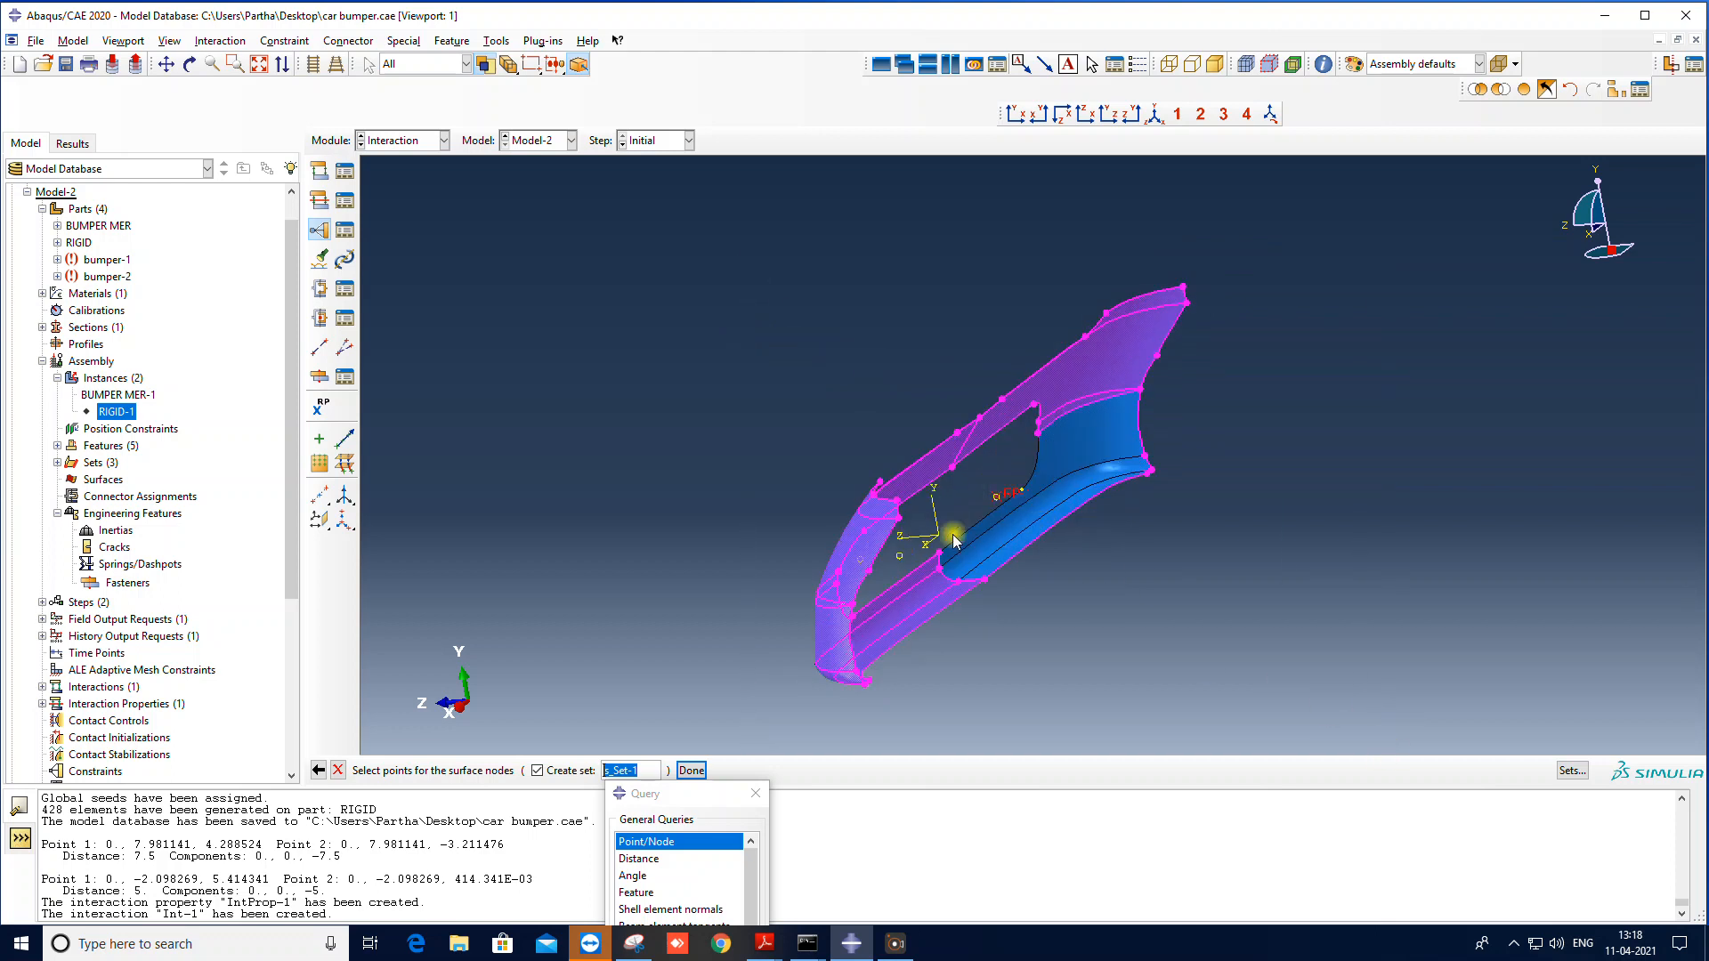
ctrl+drag(907, 540, 966, 589)
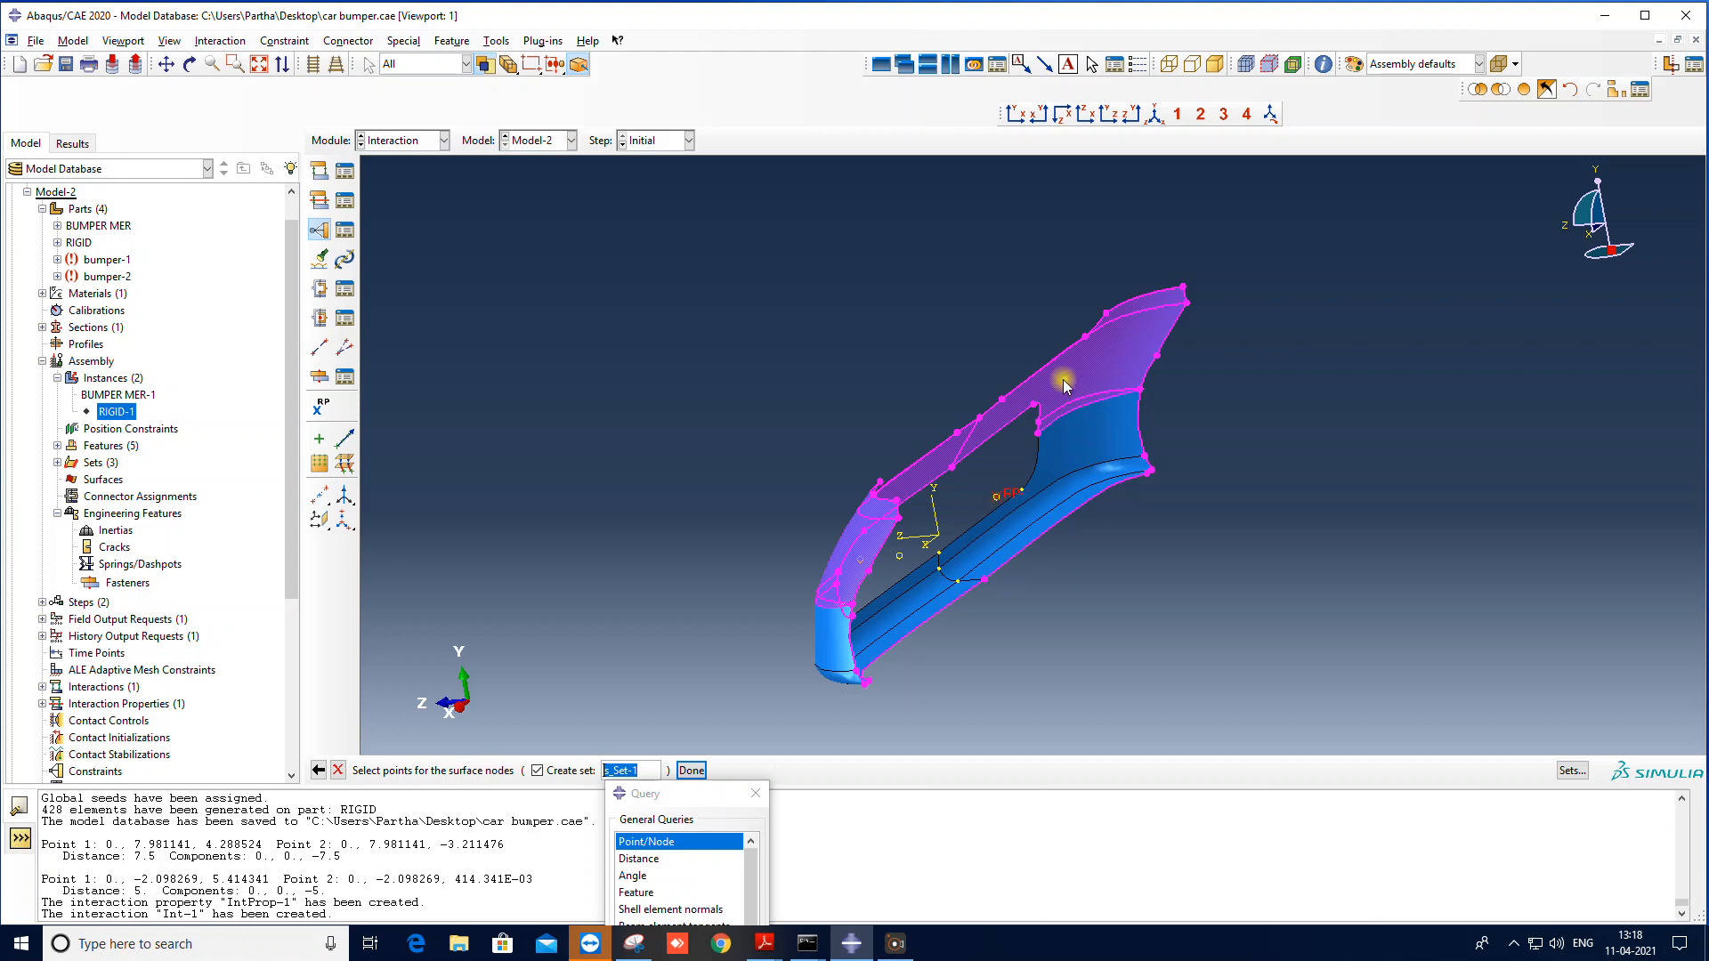
ctrl+drag(1062, 429, 1029, 460)
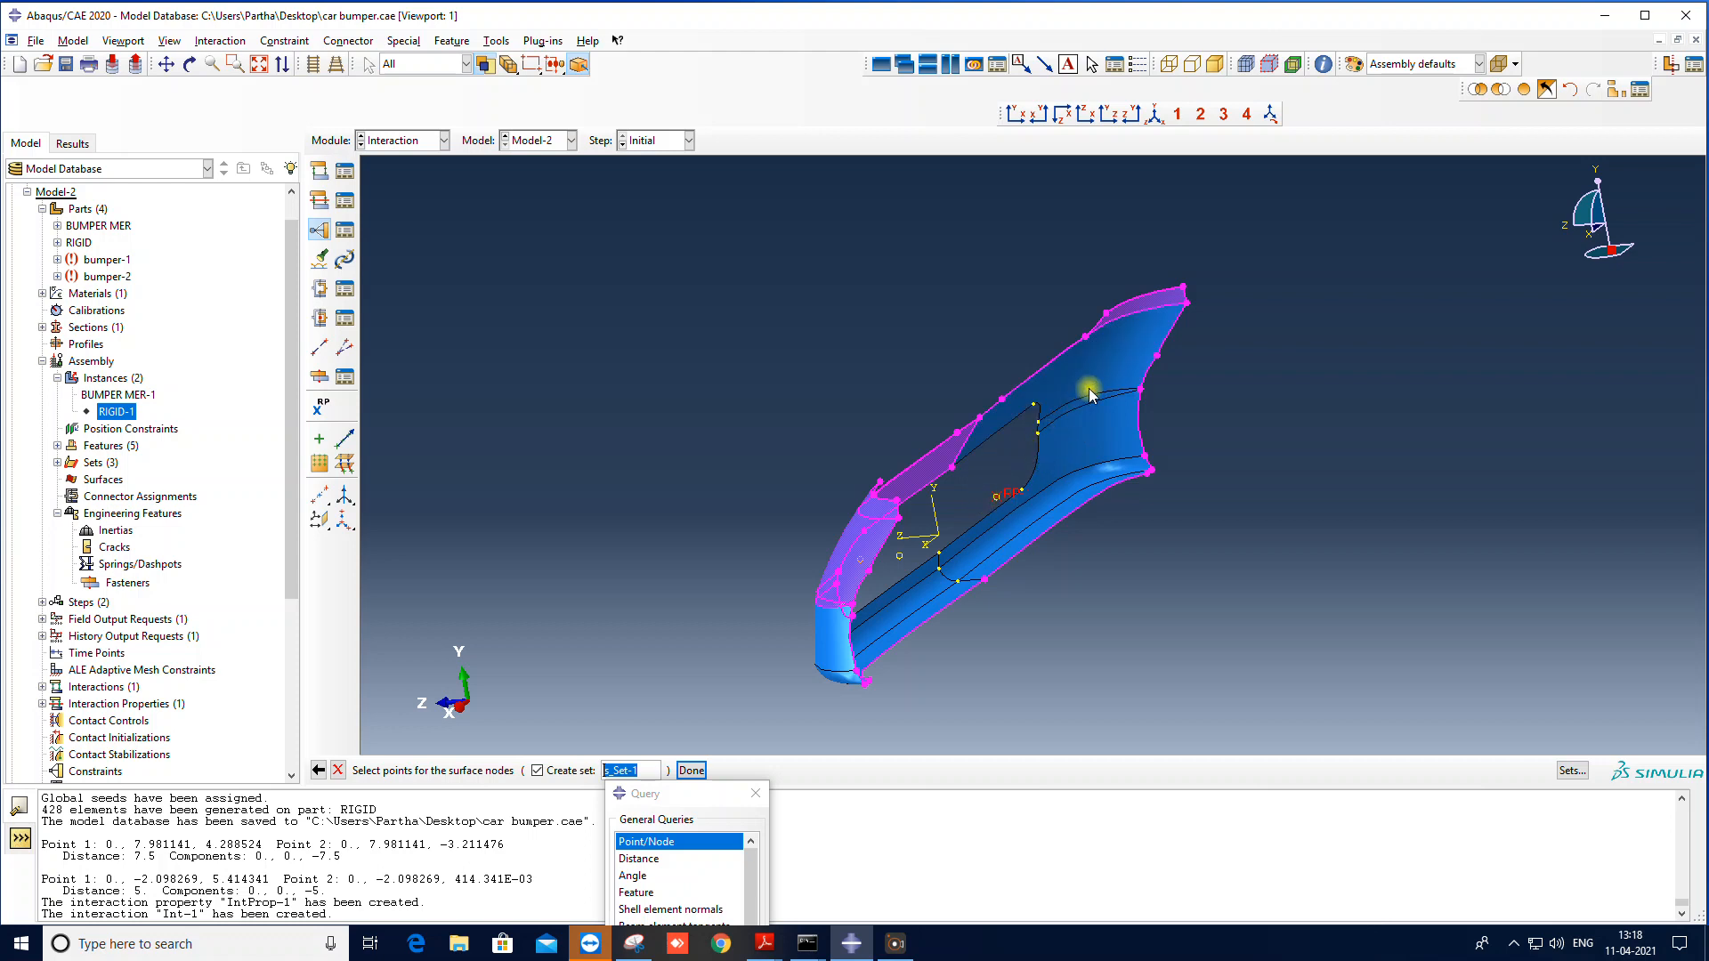
Step: Check the selected points along the bumper's outer edges and deselect the leftover points on the opening's upper edge and the side crease
scroll(1118, 318, up, 4)
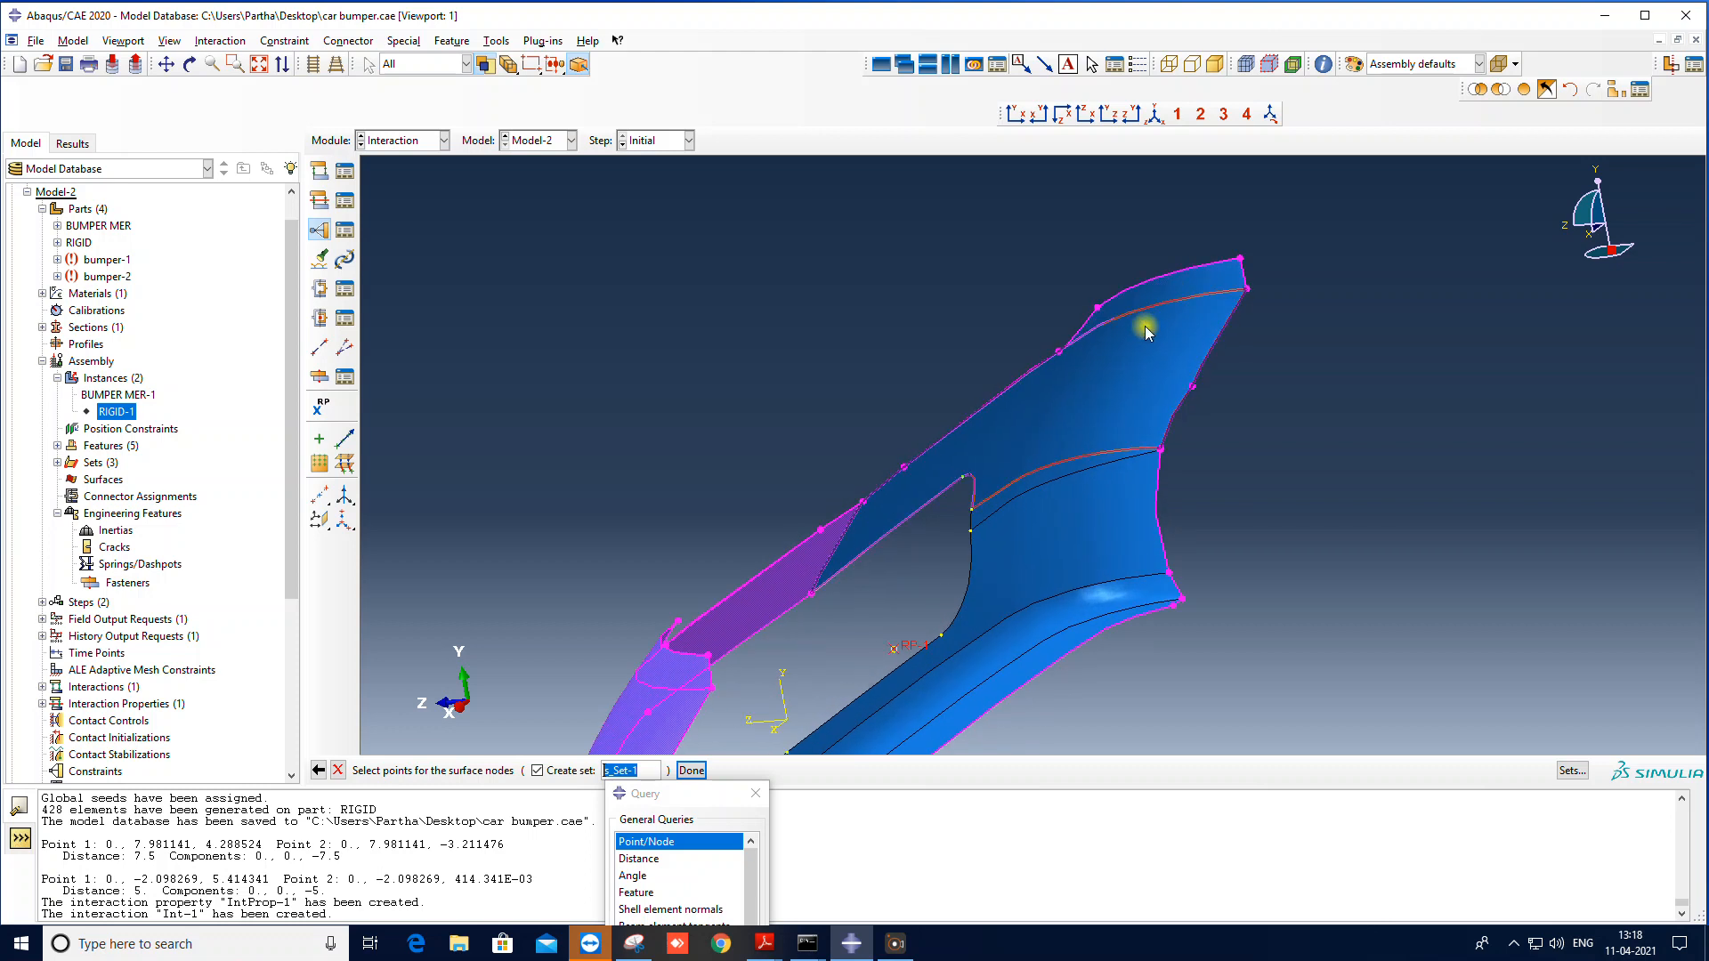
scroll(1148, 579, up, 5)
scroll(1252, 428, up, 2)
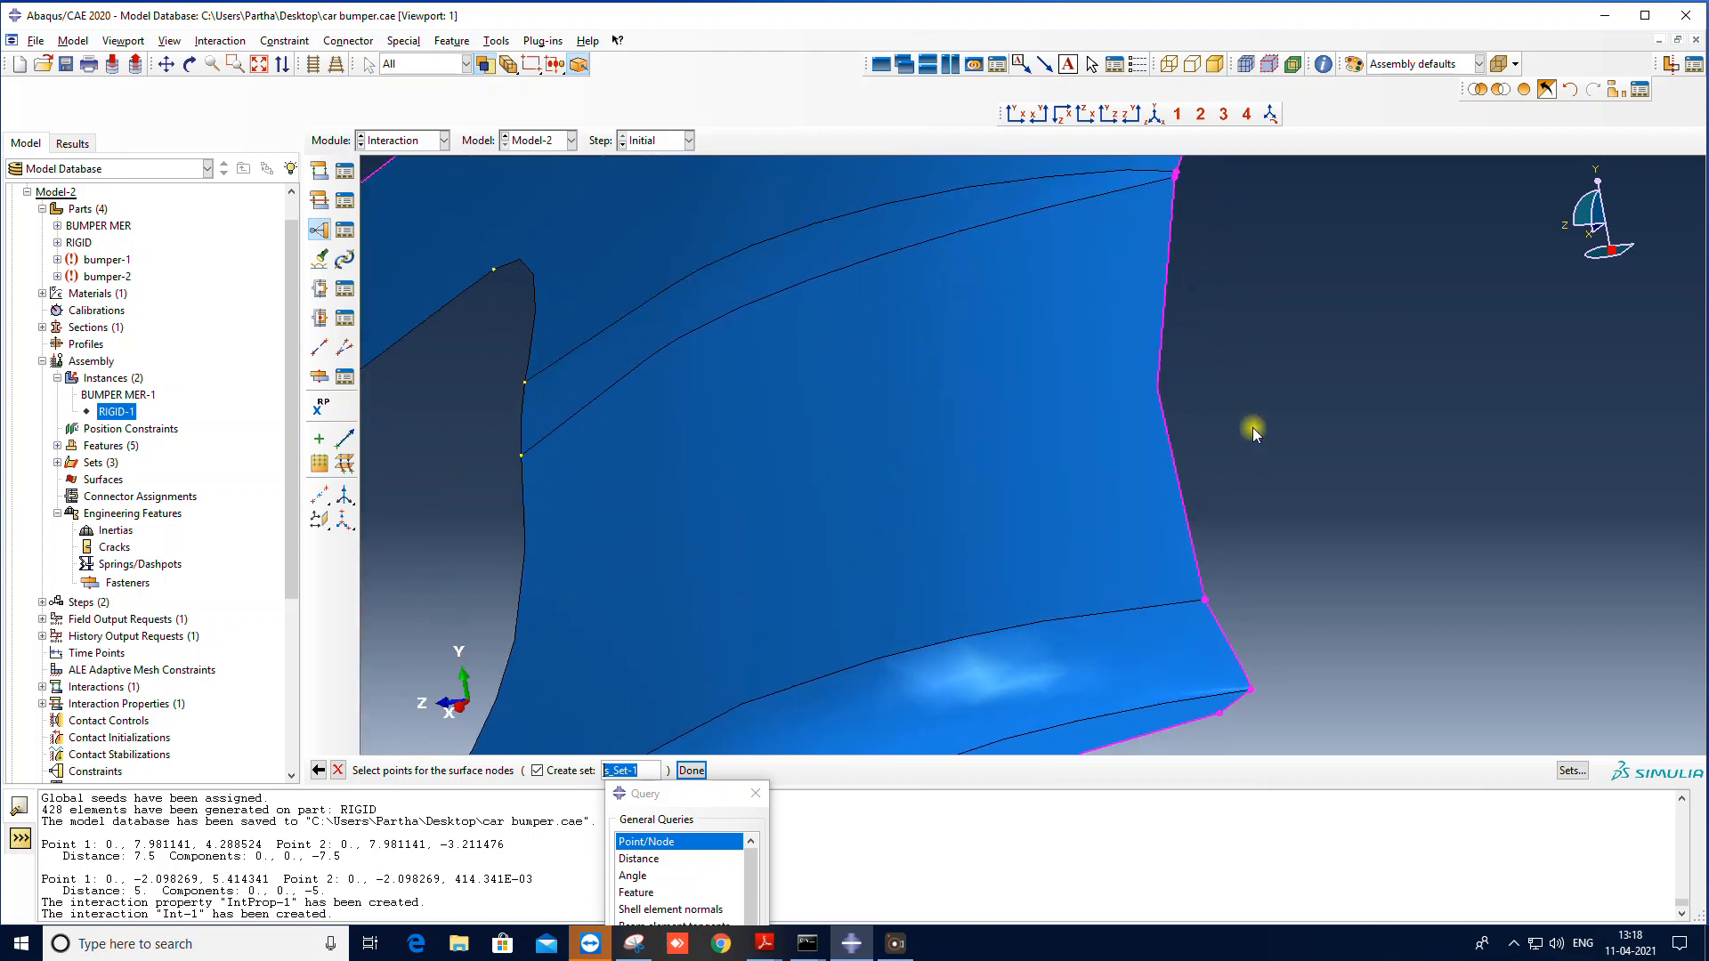
scroll(1207, 181, up, 3)
scroll(1182, 162, down, 2)
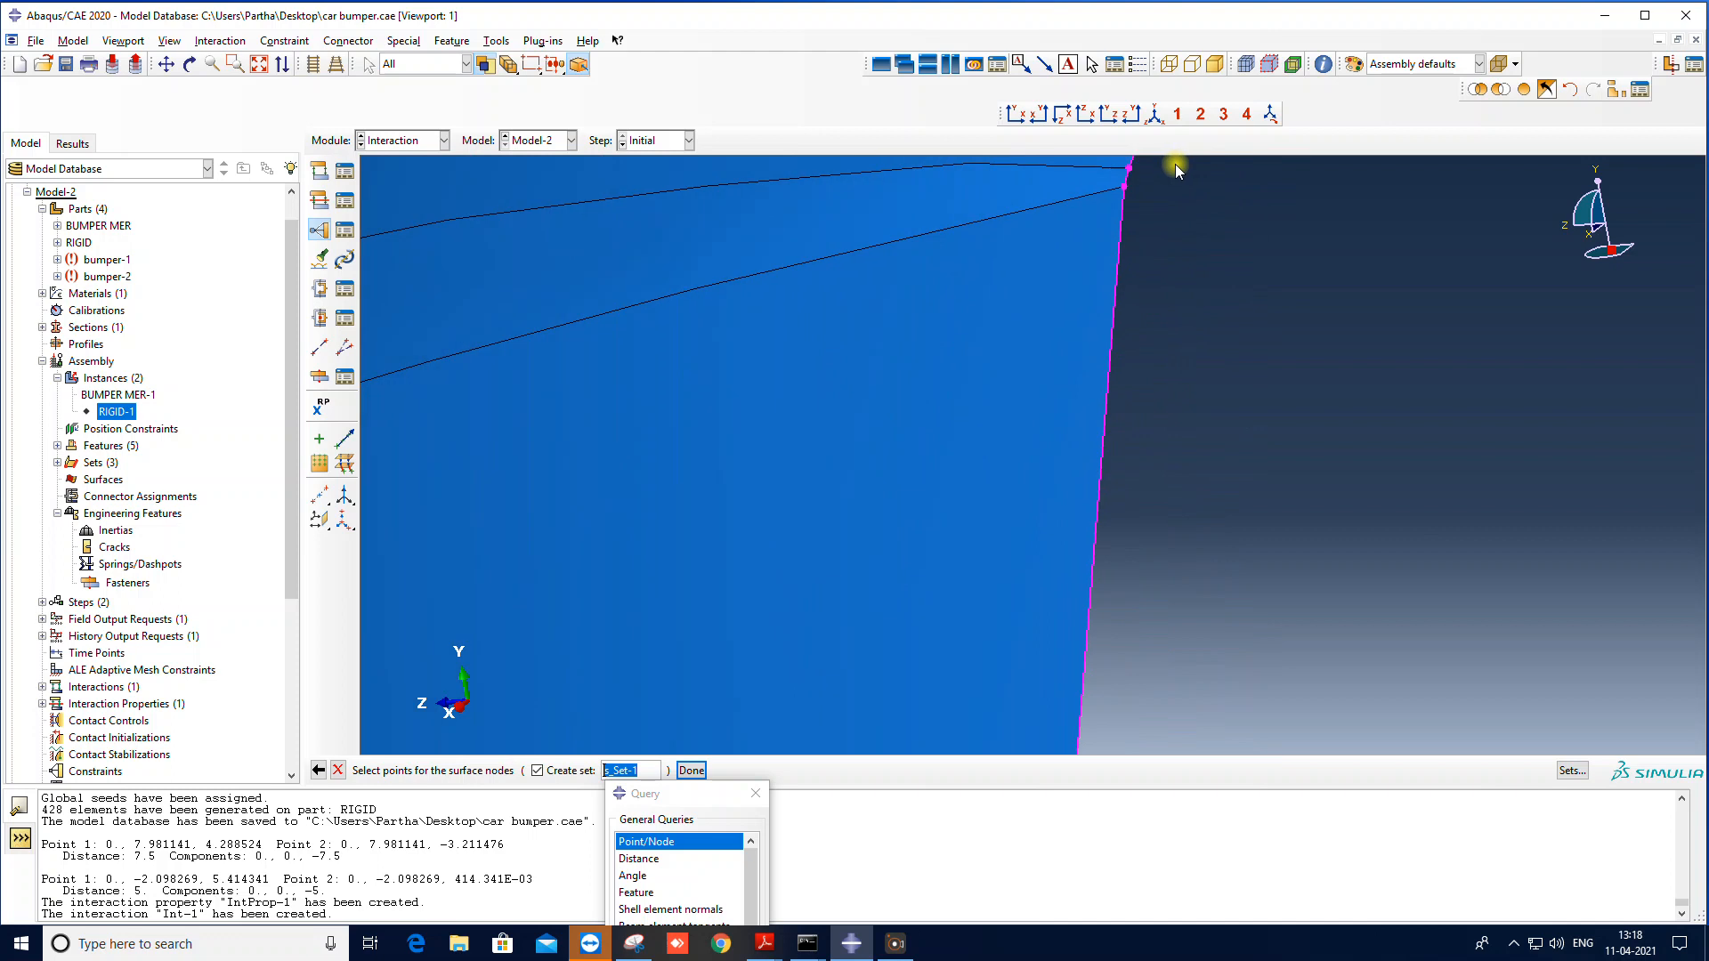
scroll(1134, 281, down, 4)
scroll(1134, 281, down, 5)
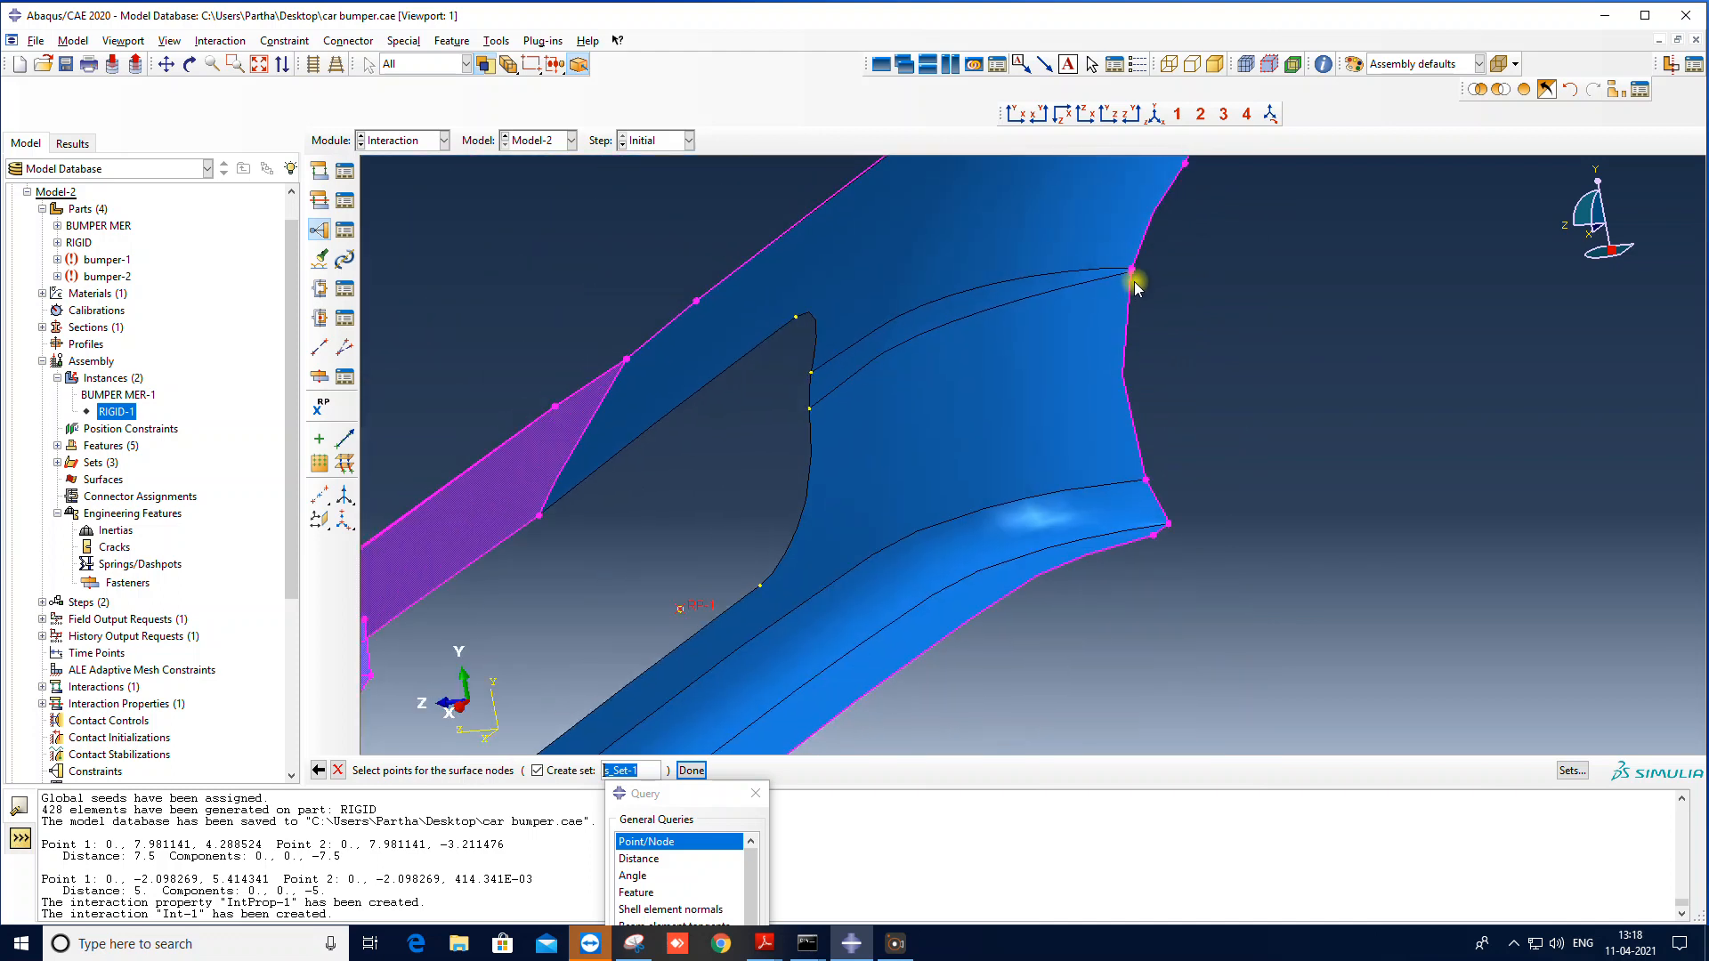
scroll(835, 388, up, 3)
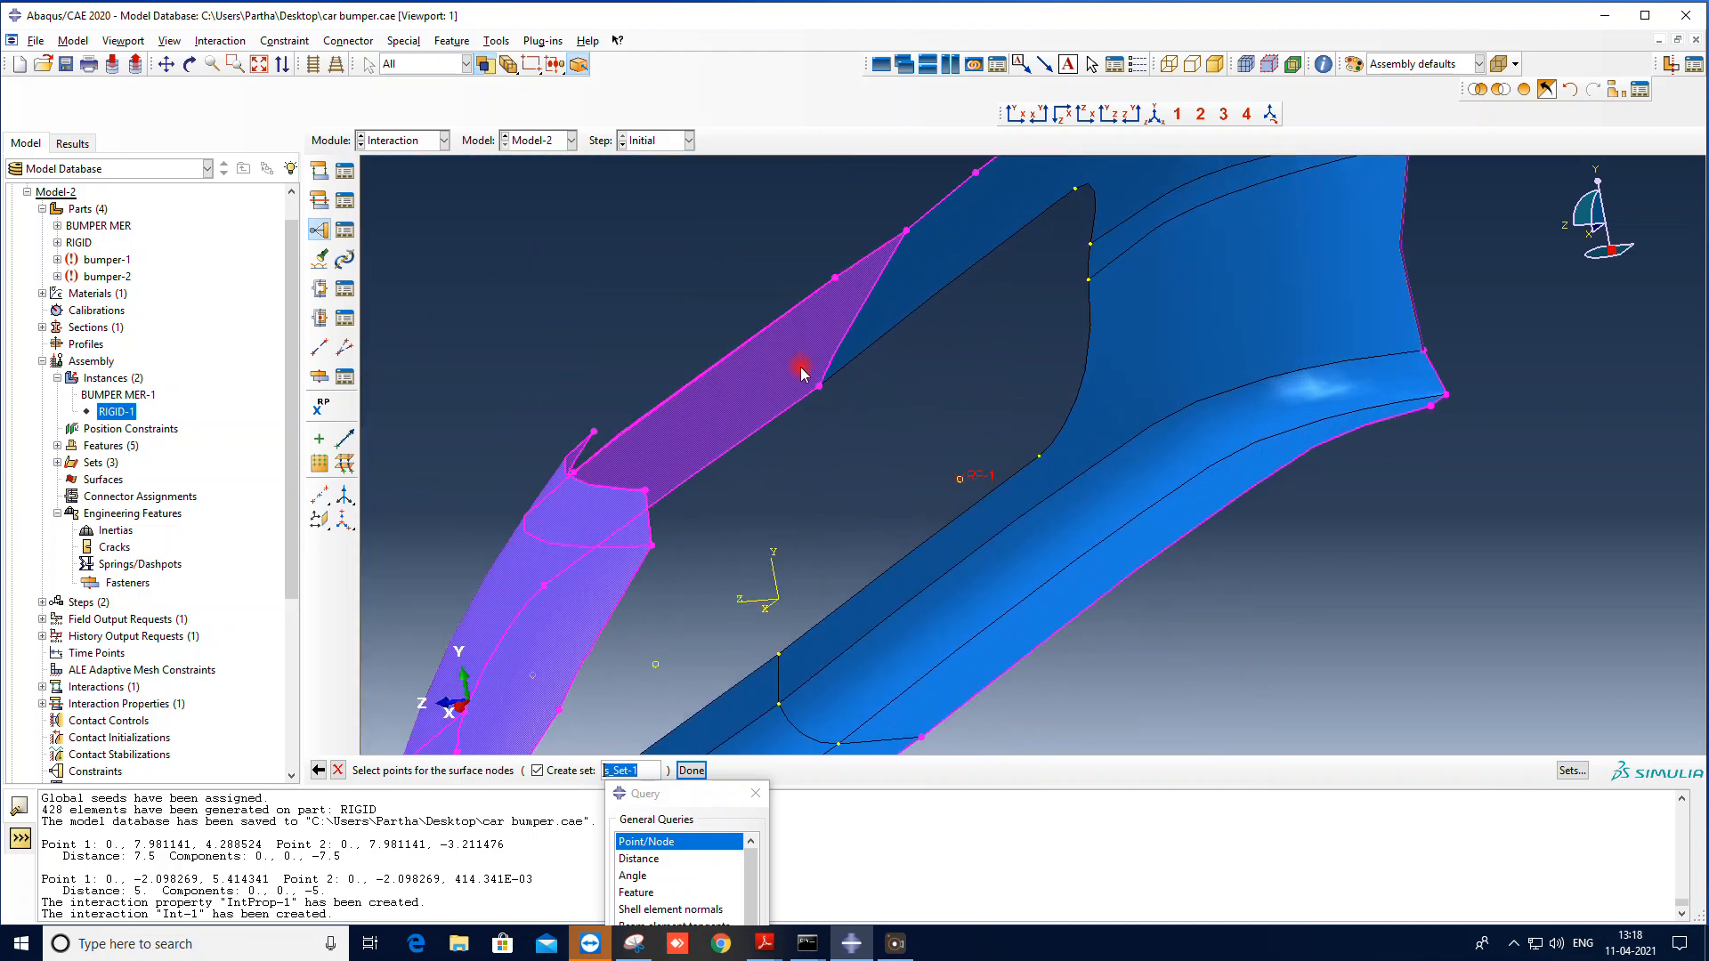
scroll(876, 429, down, 5)
click(738, 482)
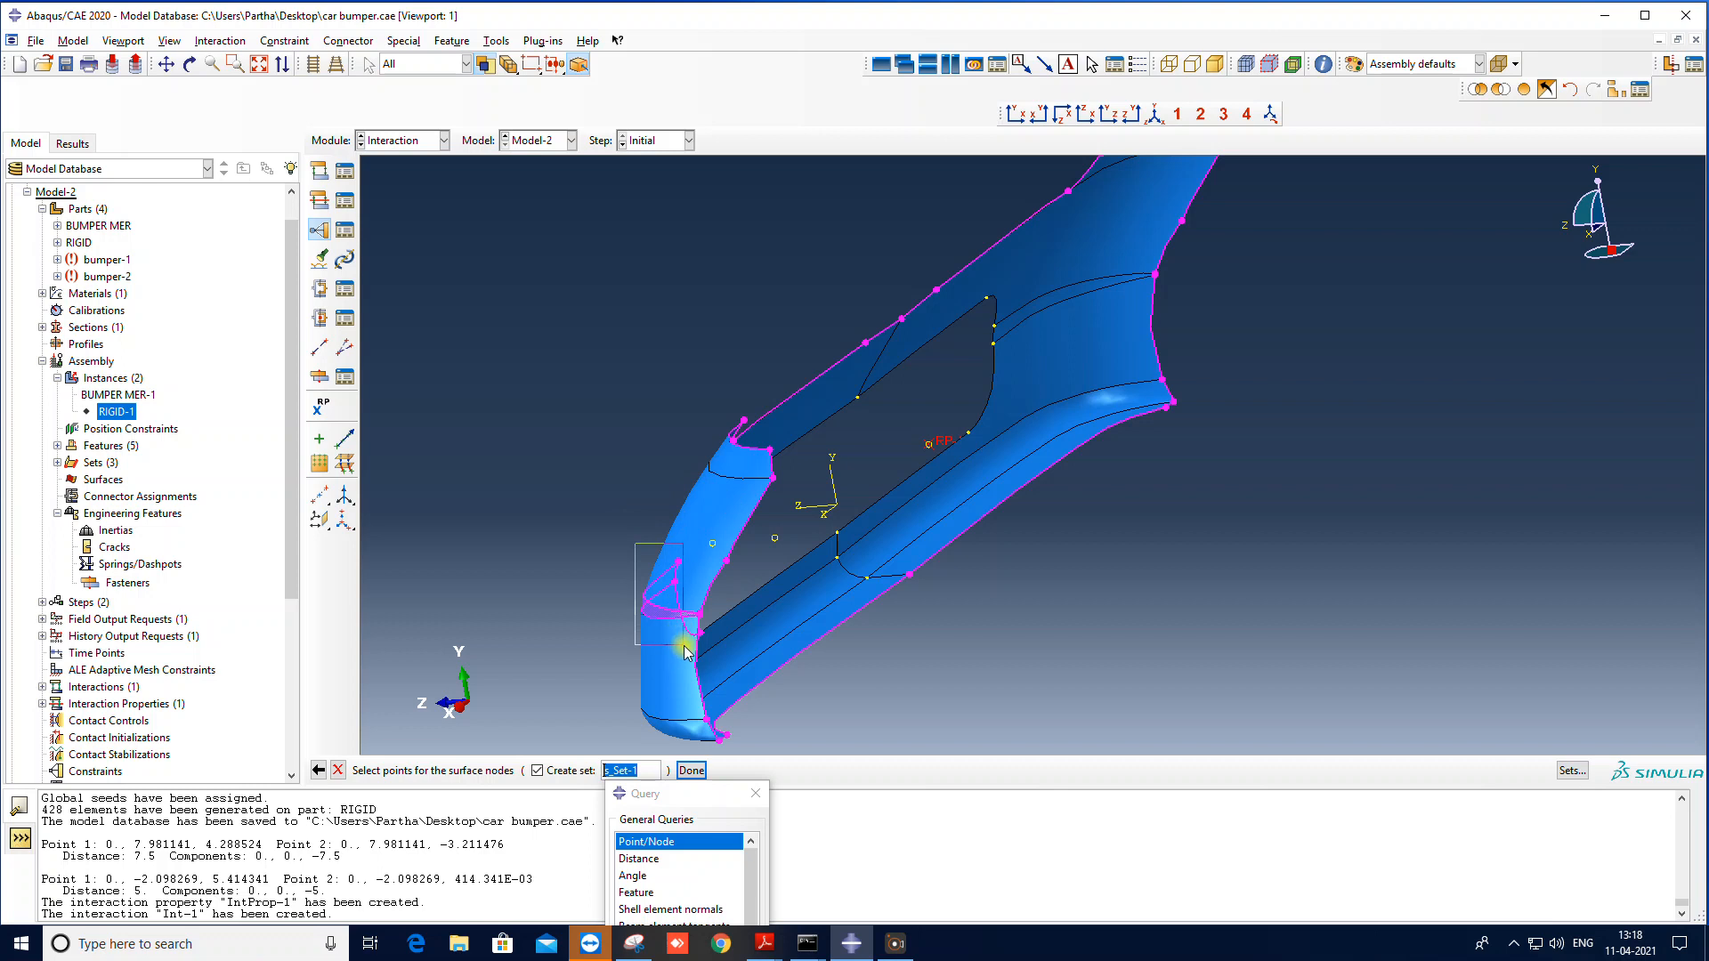
scroll(641, 623, down, 2)
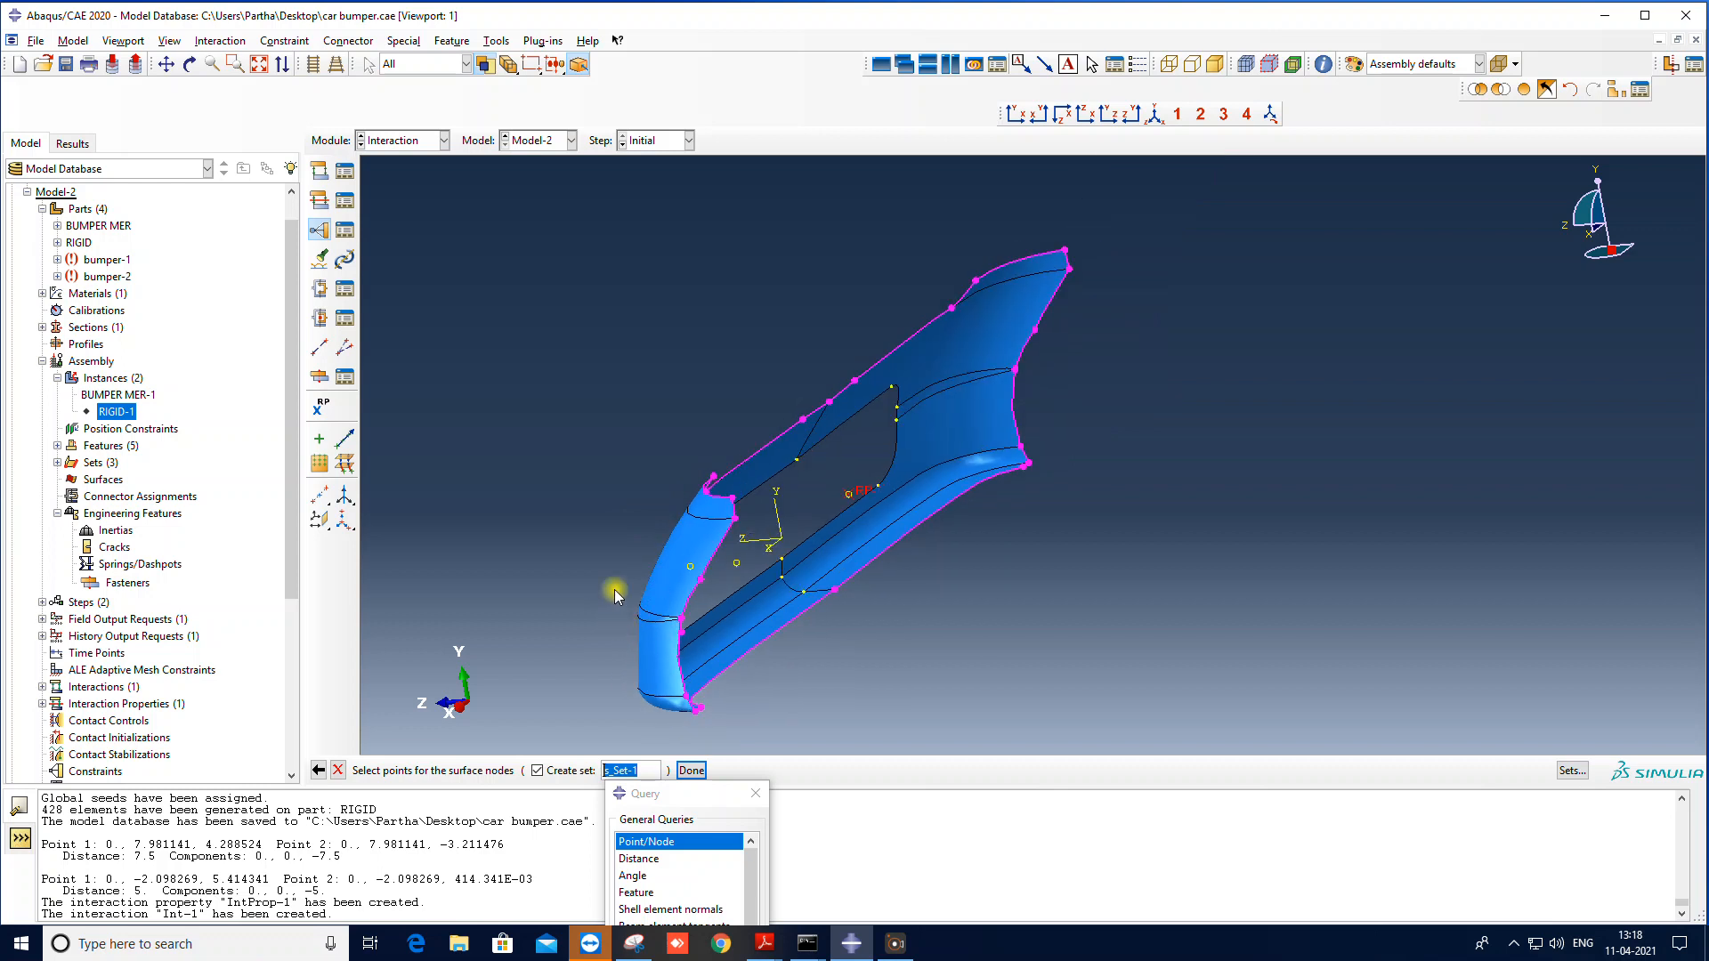
Step: Finish checking the bumper's outer-edge points chosen as surface nodes and create the Coupling constraint tying them to RP-1
click(188, 64)
drag(797, 485, 1030, 492)
click(196, 66)
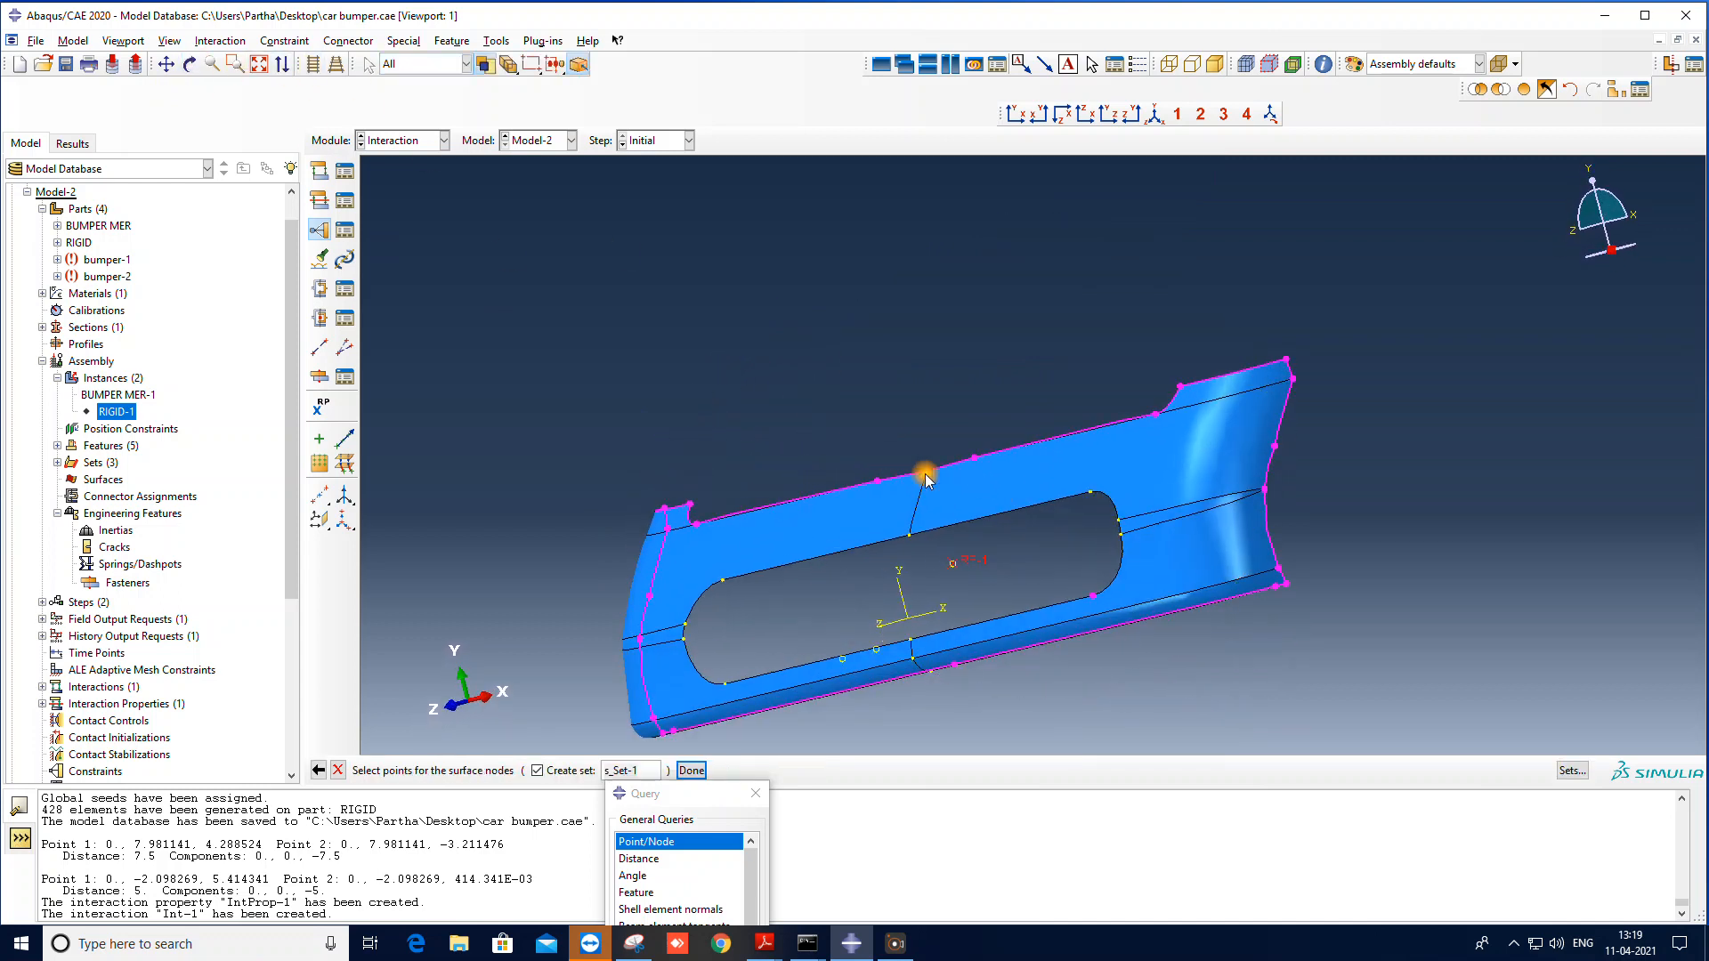
scroll(1021, 546, up, 2)
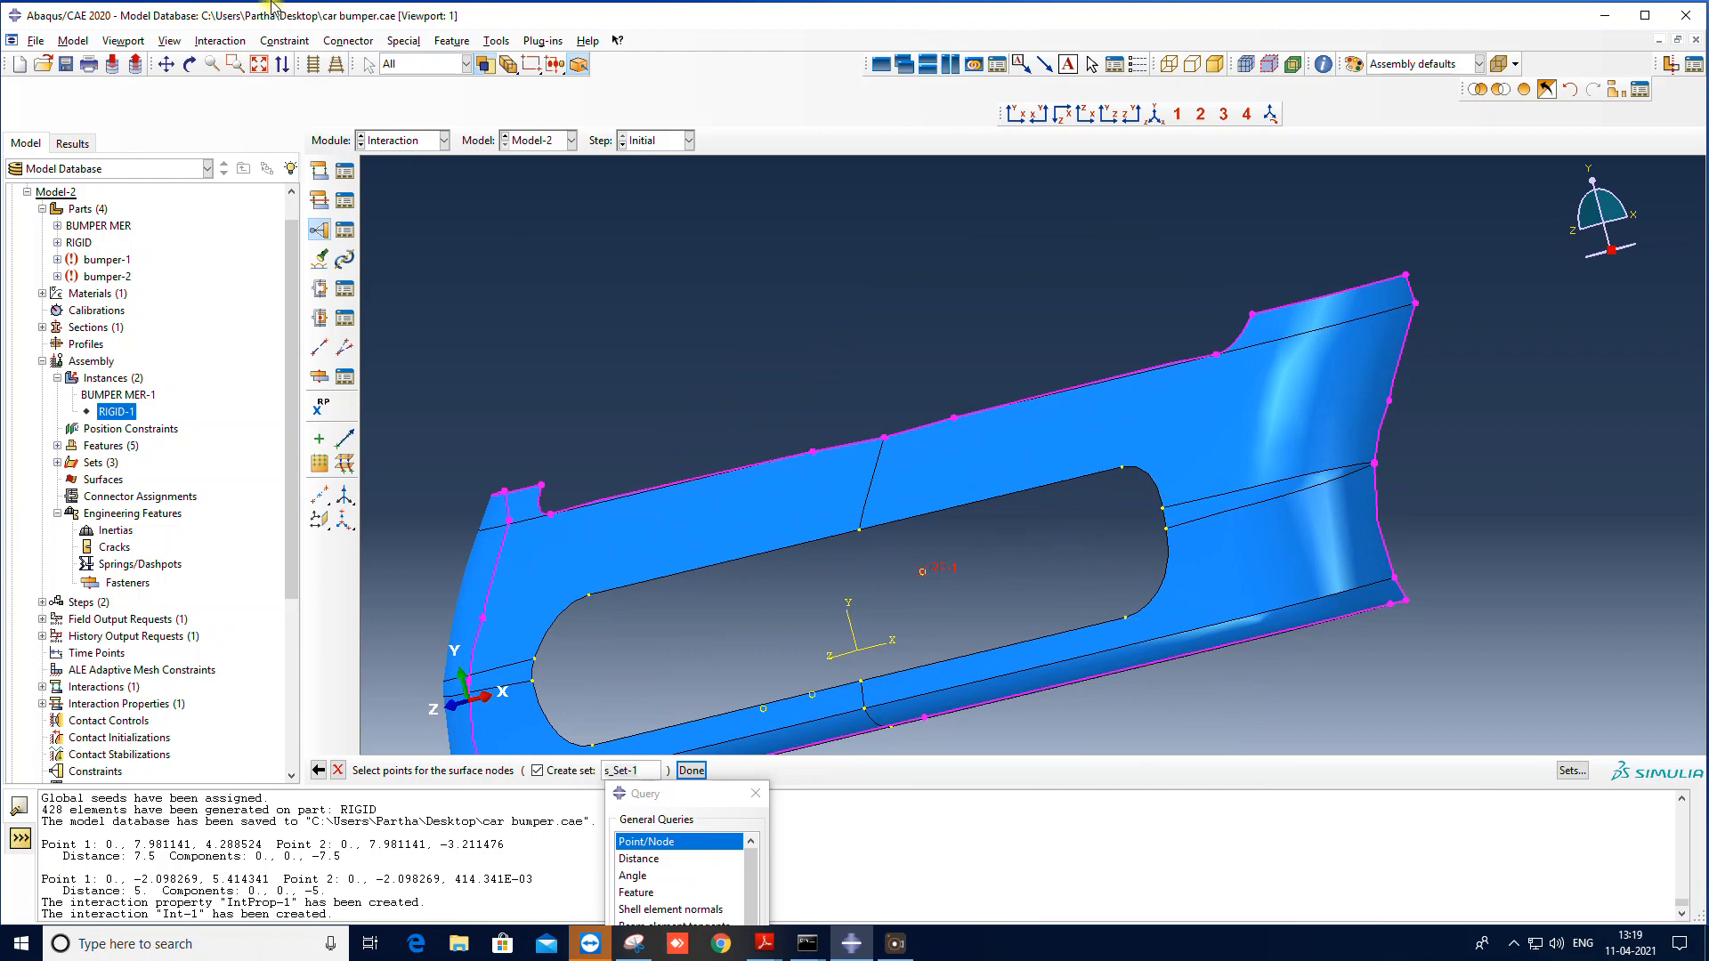
click(188, 64)
drag(730, 267, 1007, 485)
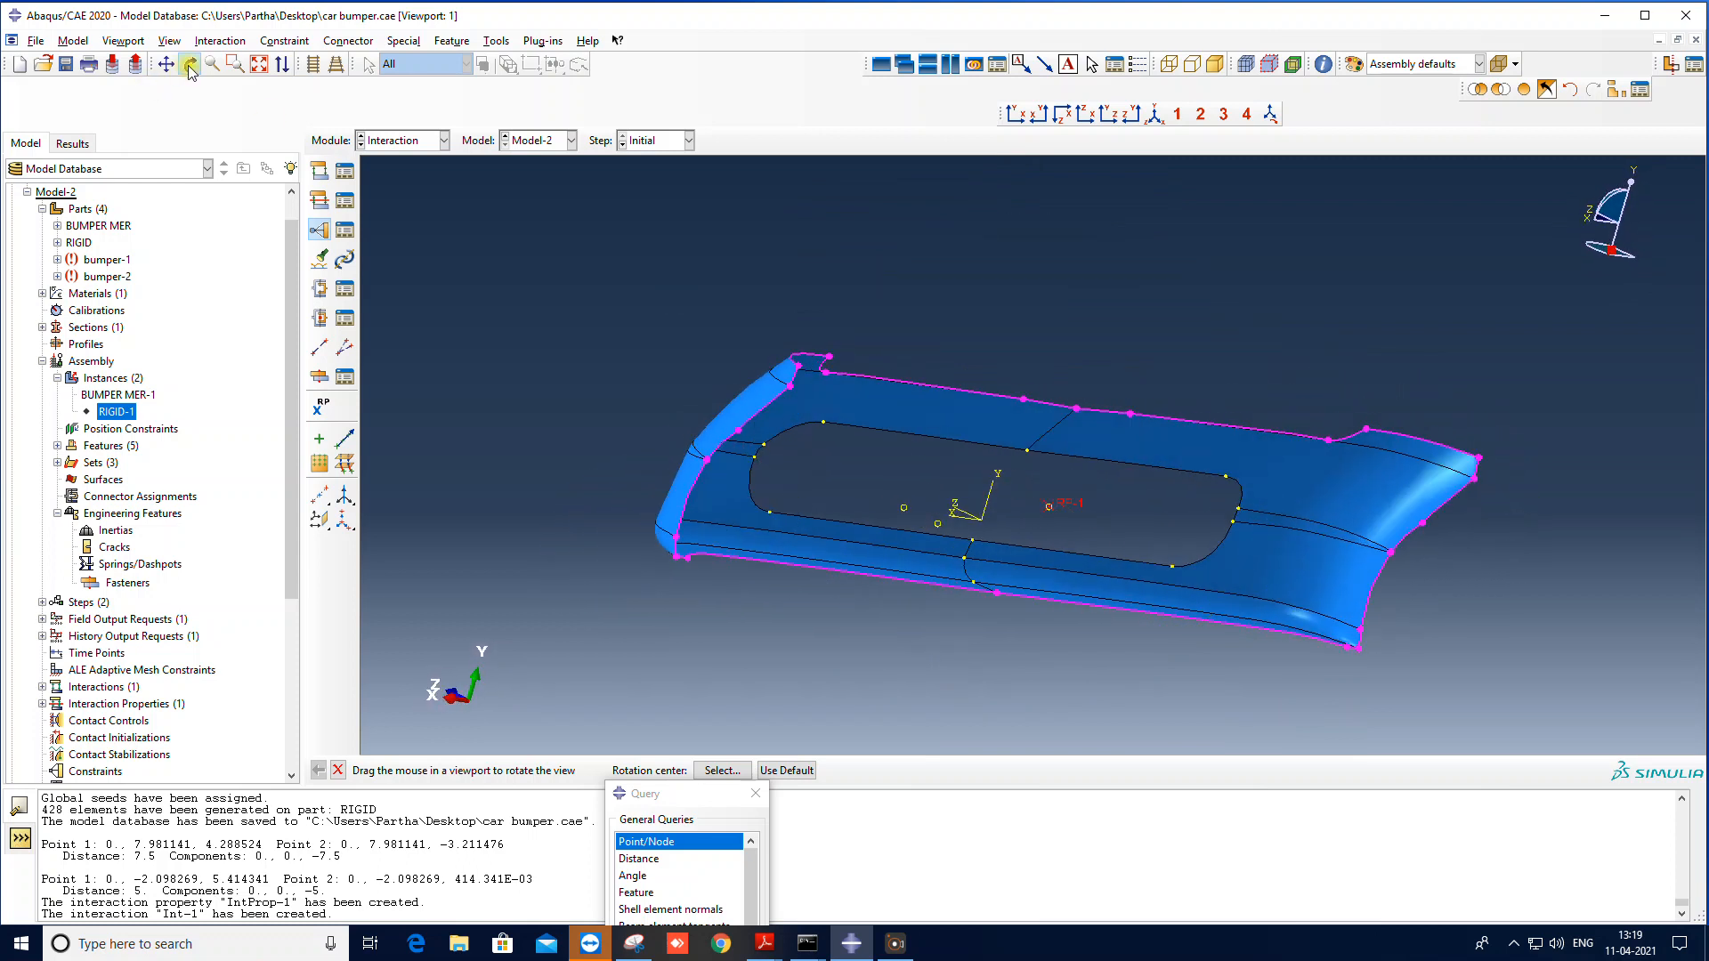
click(190, 67)
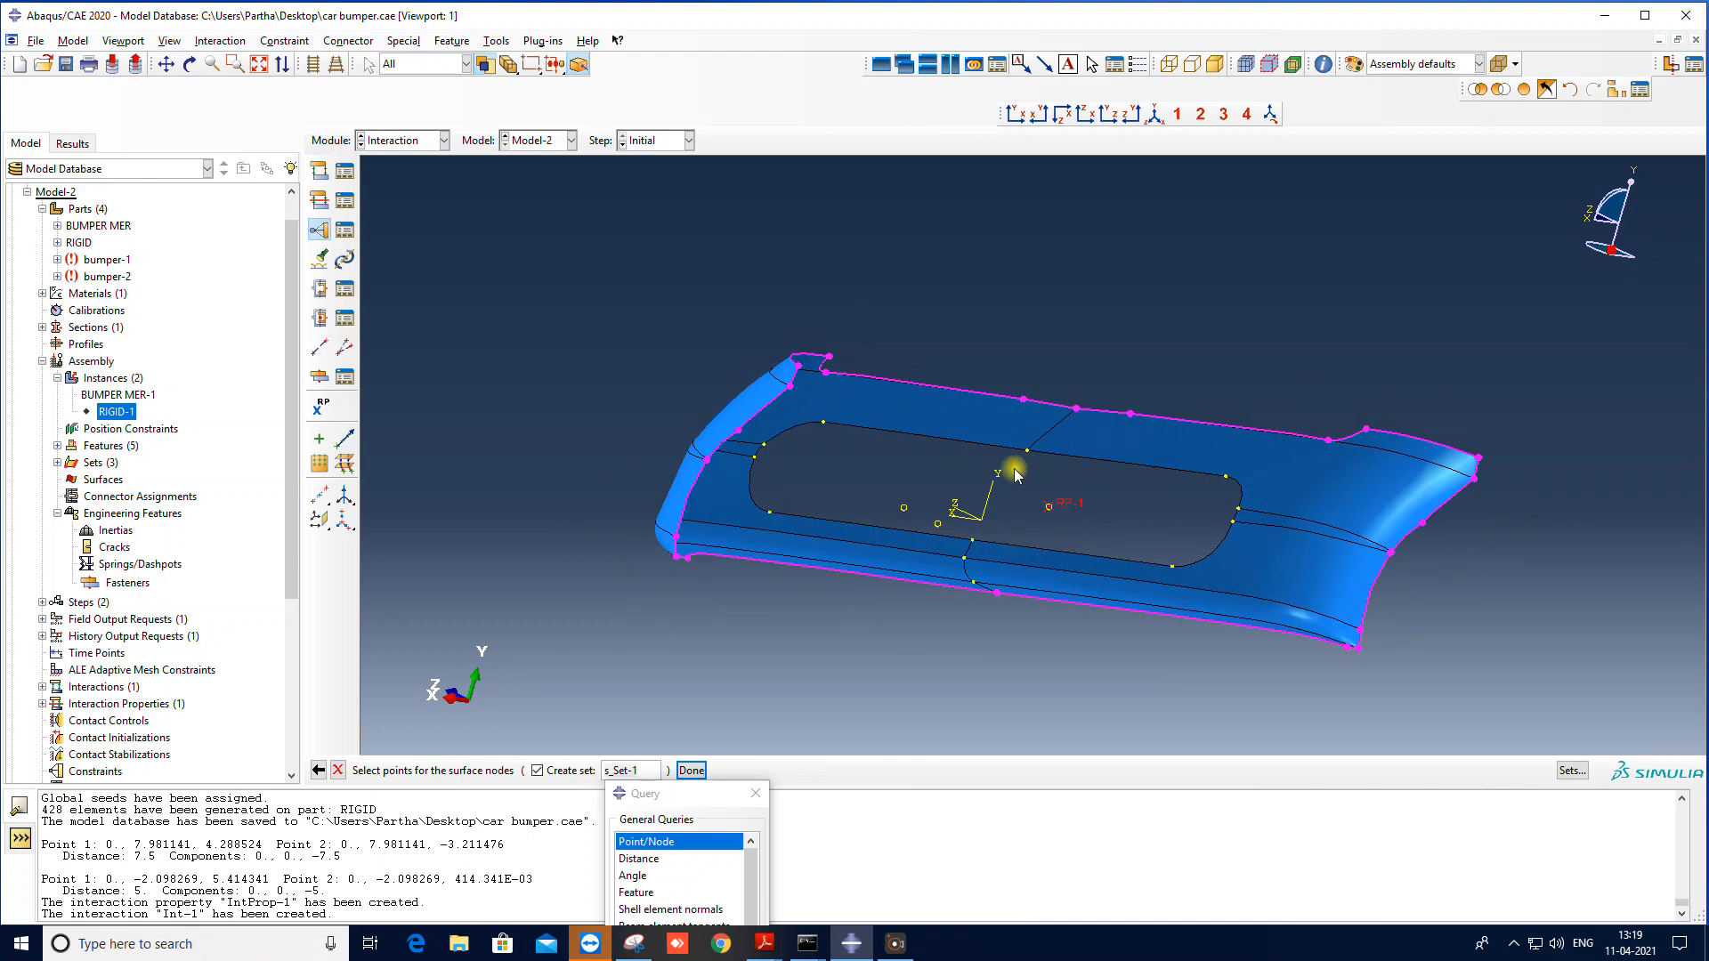
scroll(768, 298, up, 5)
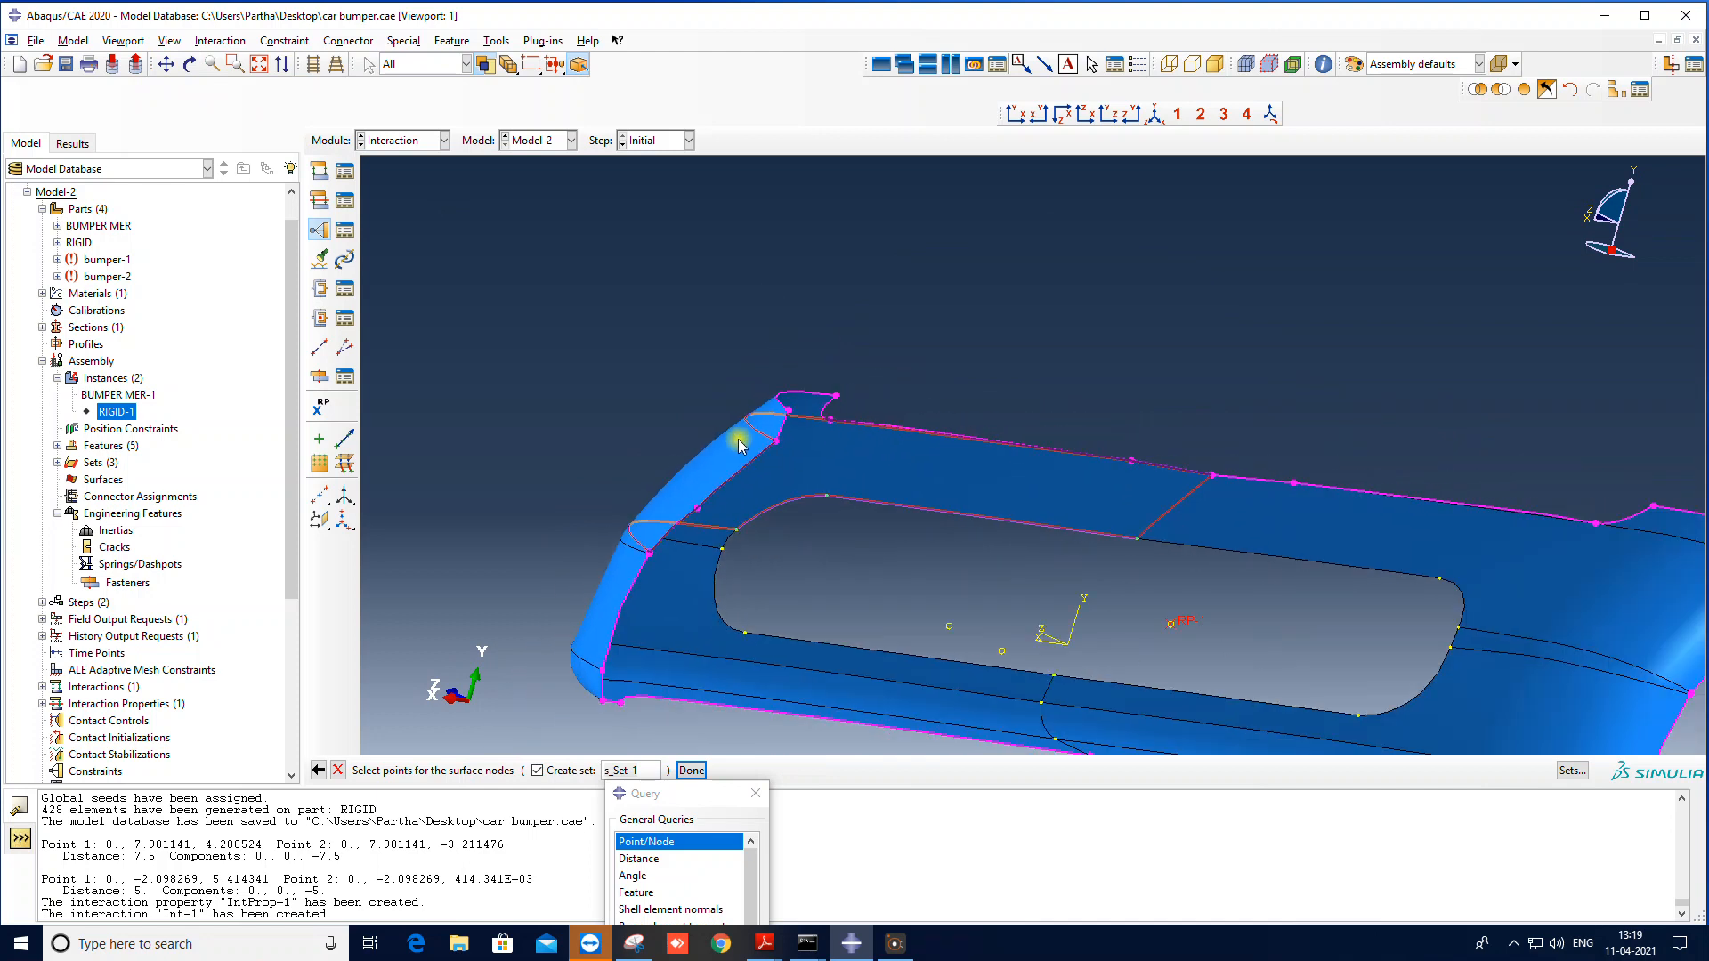
scroll(739, 443, down, 5)
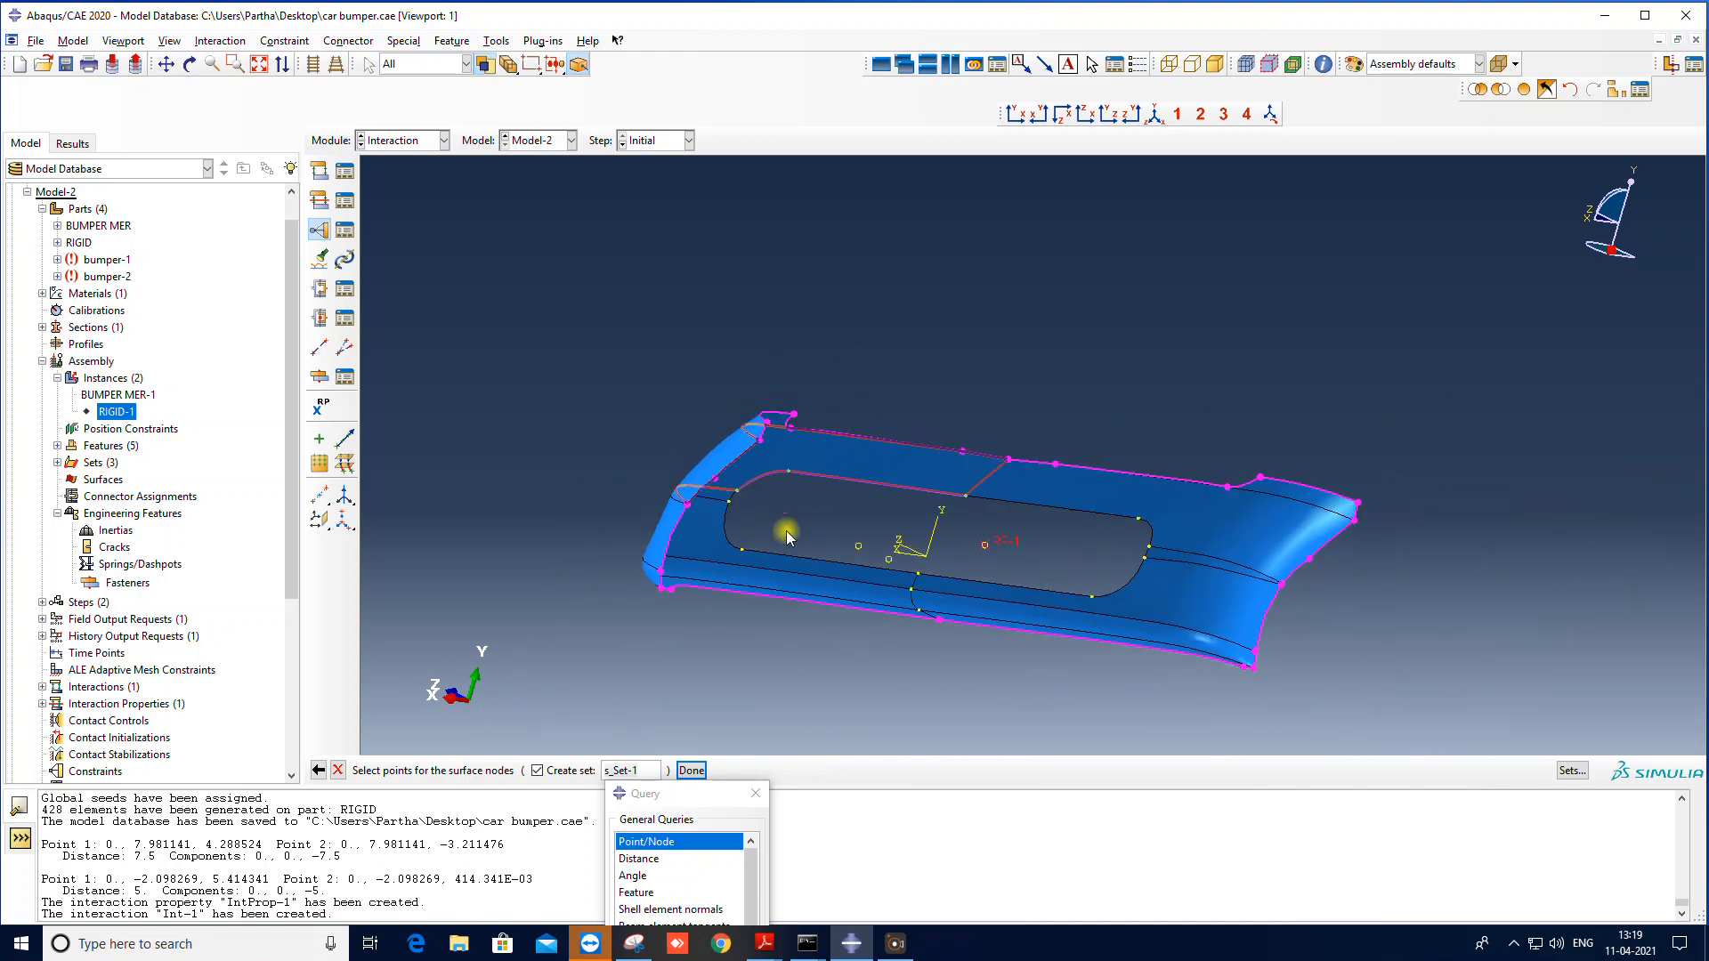
click(691, 771)
click(167, 501)
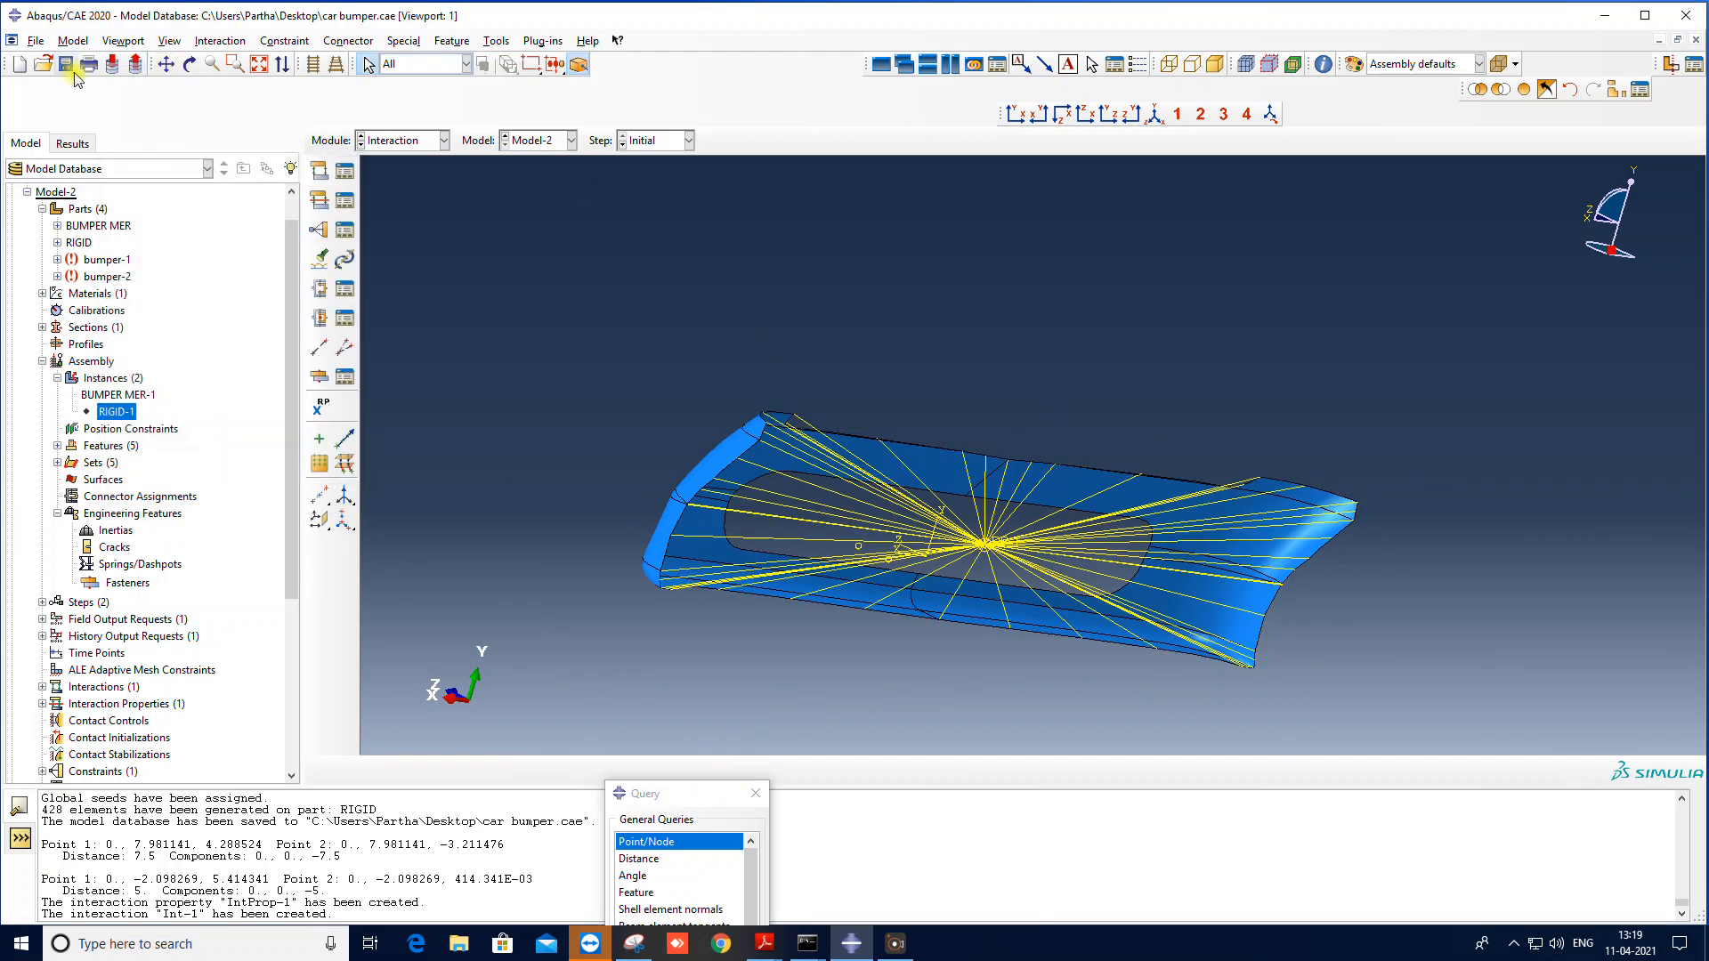
Step: In the Load module, create a Symmetry/Antisymmetry/Encastre boundary condition in the Initial step on the bumper's reference point RP-1
click(400, 141)
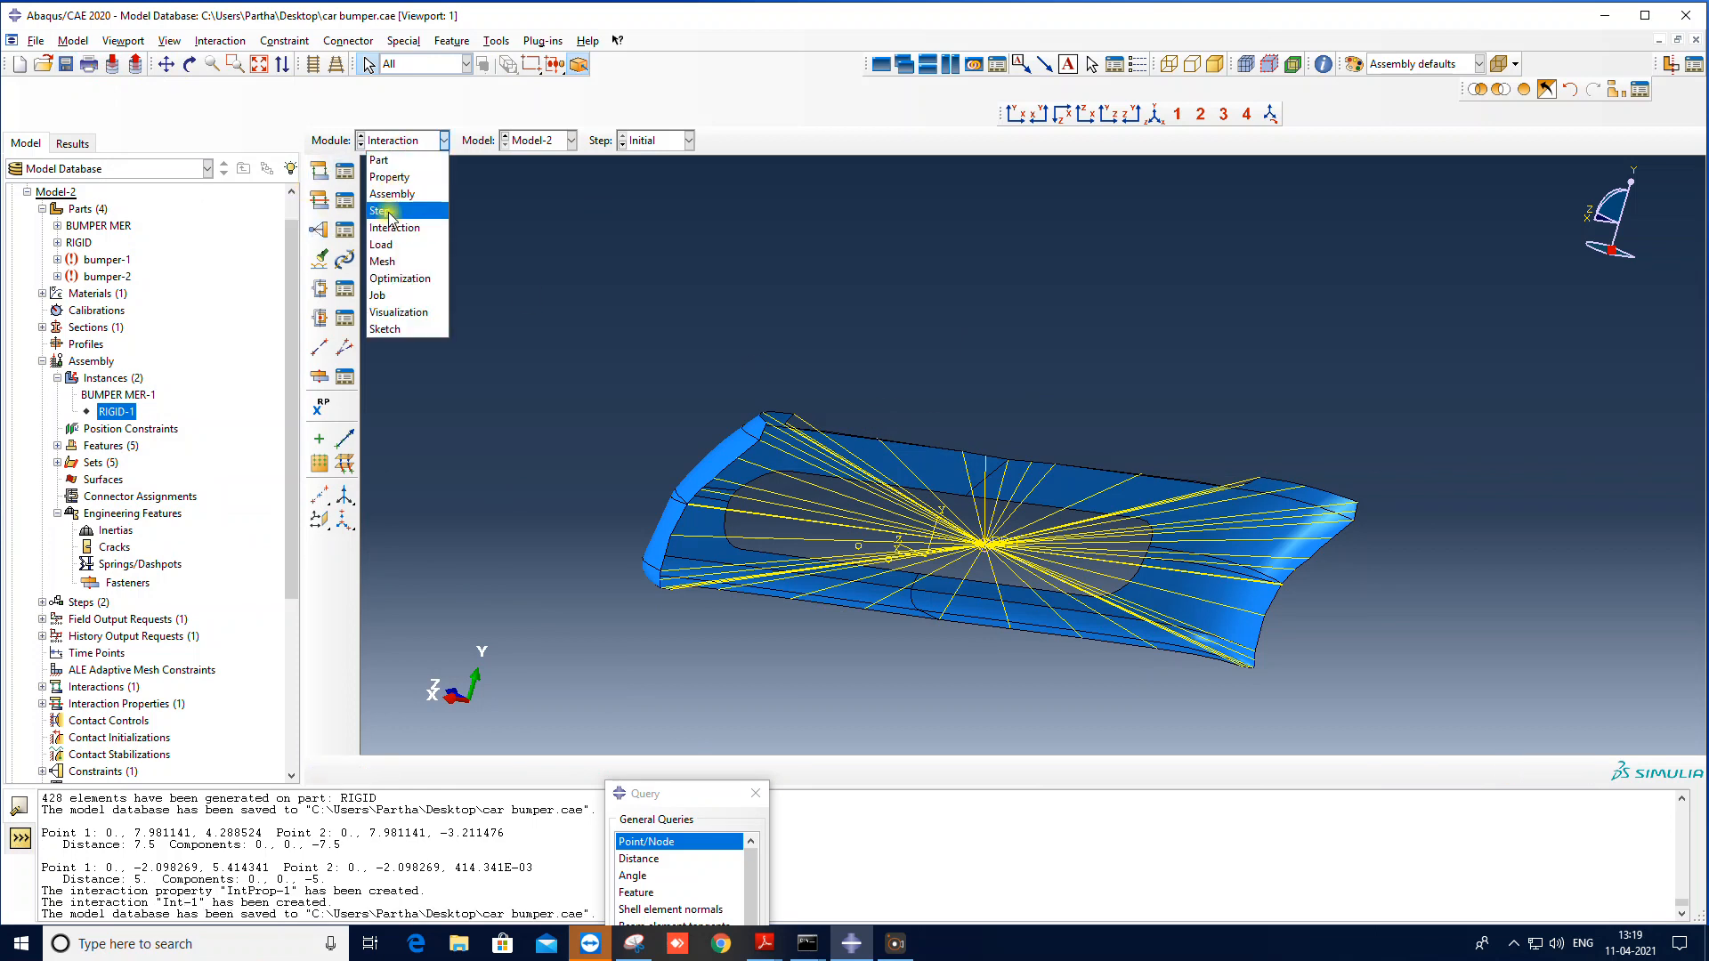
click(381, 245)
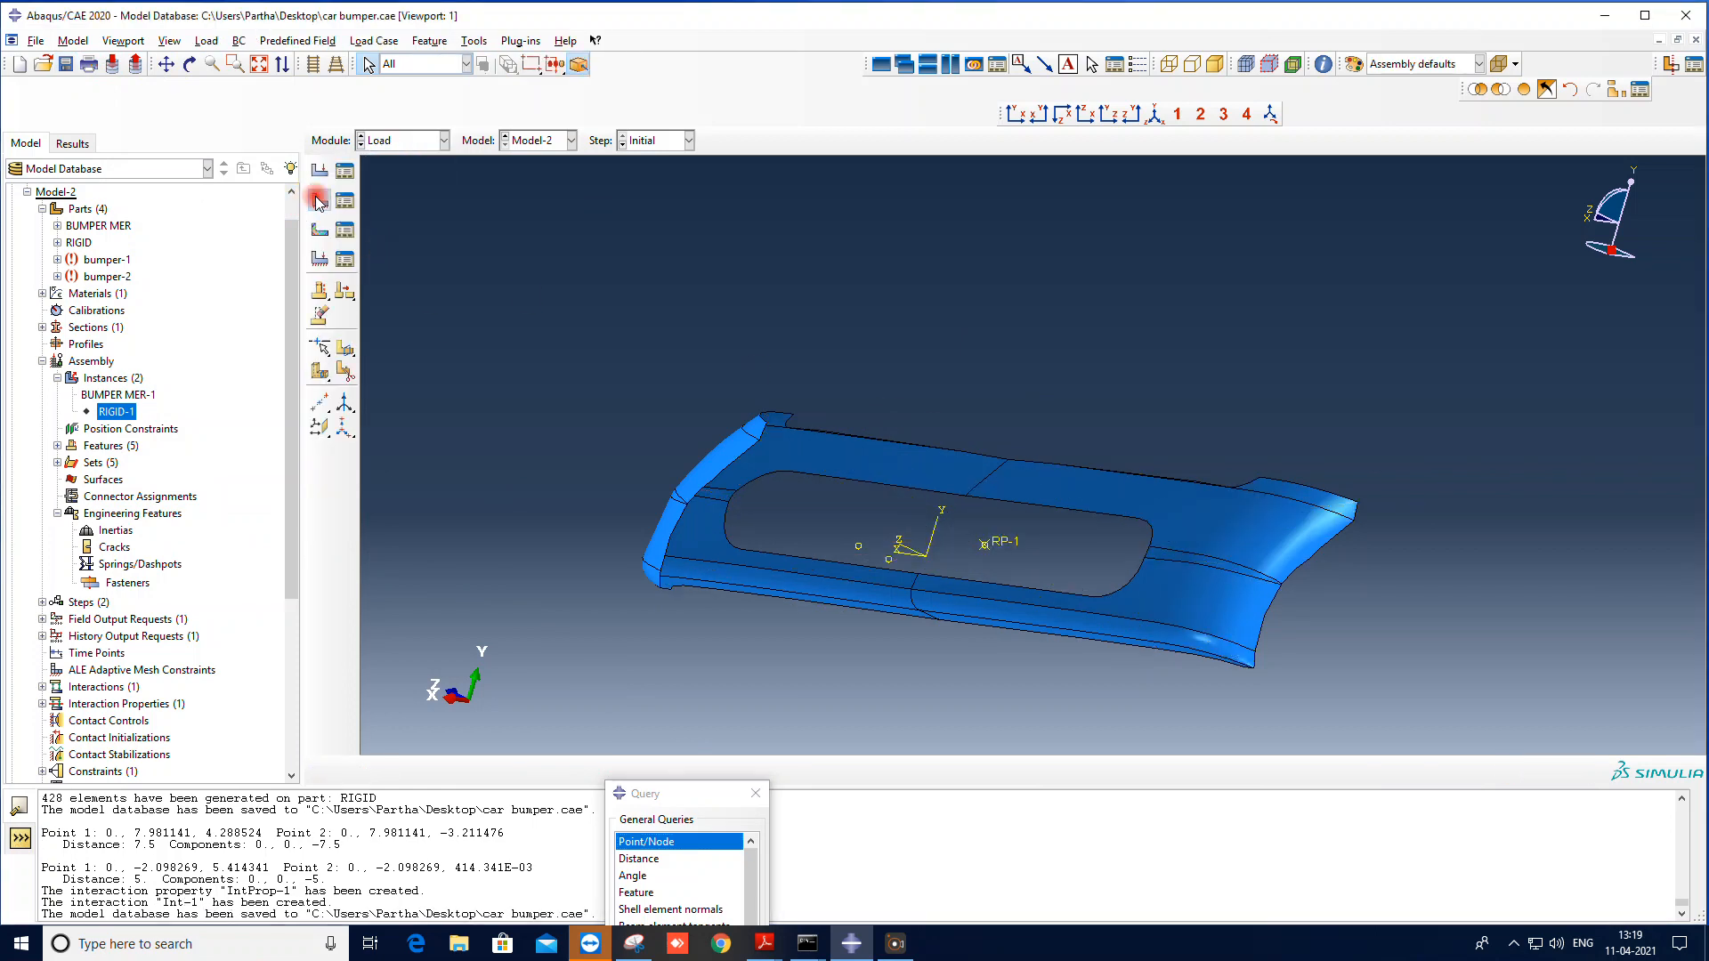
click(319, 200)
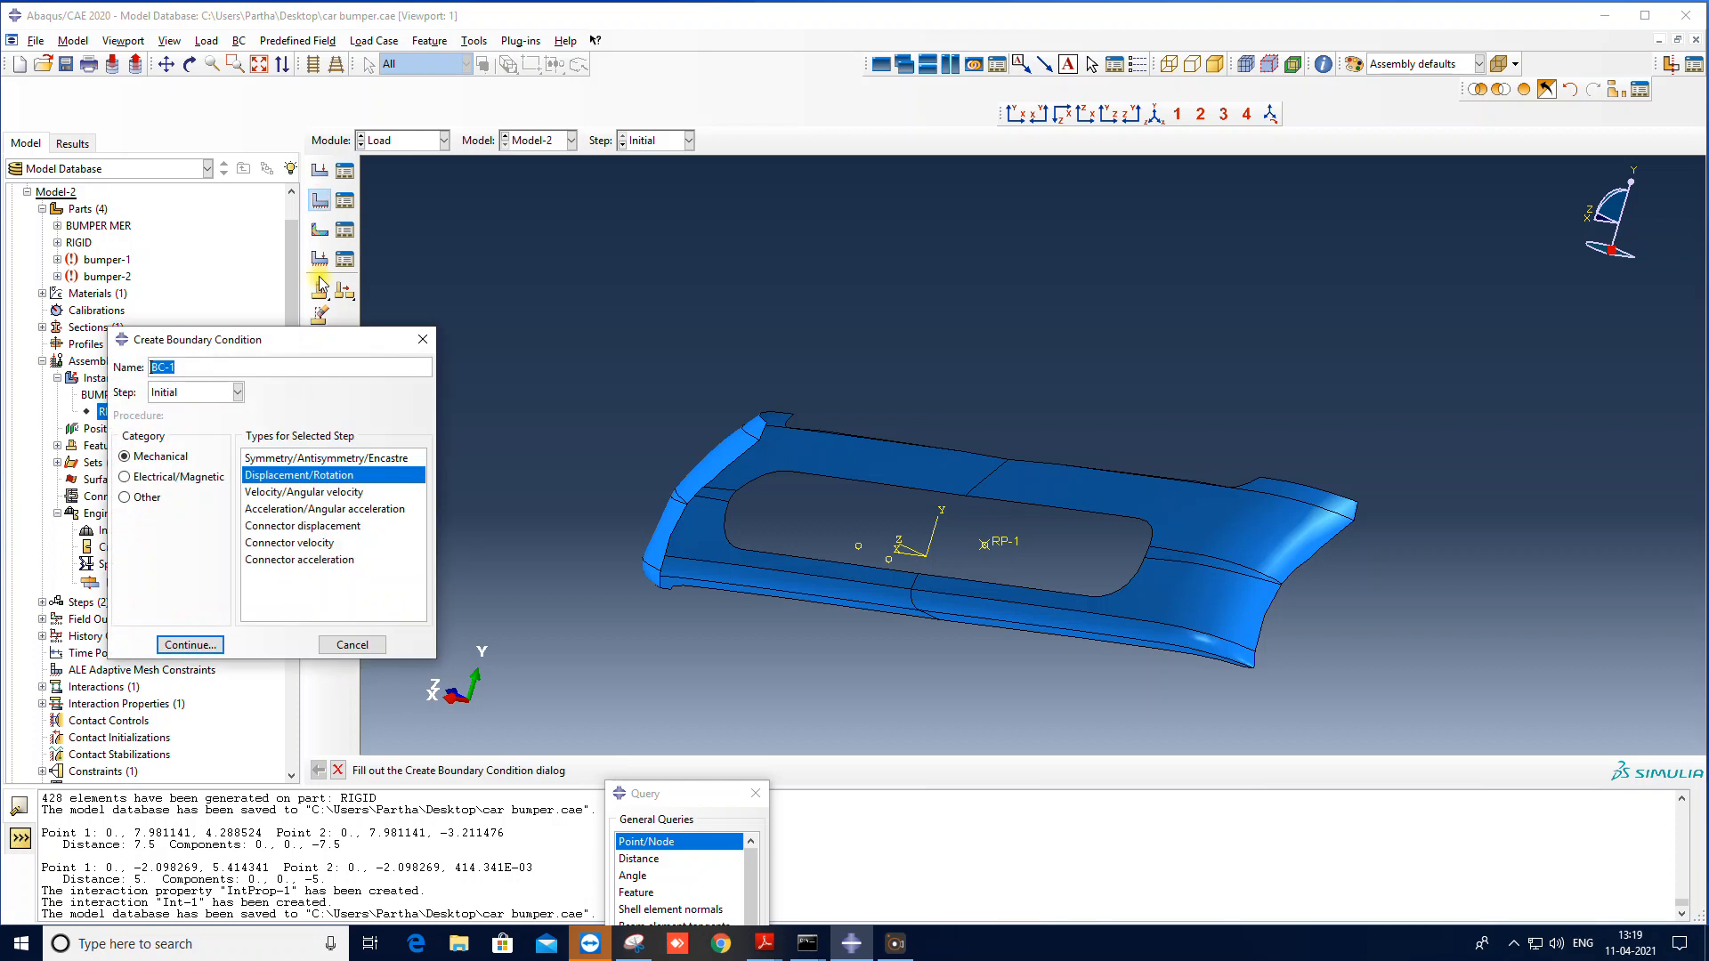
click(292, 458)
click(204, 647)
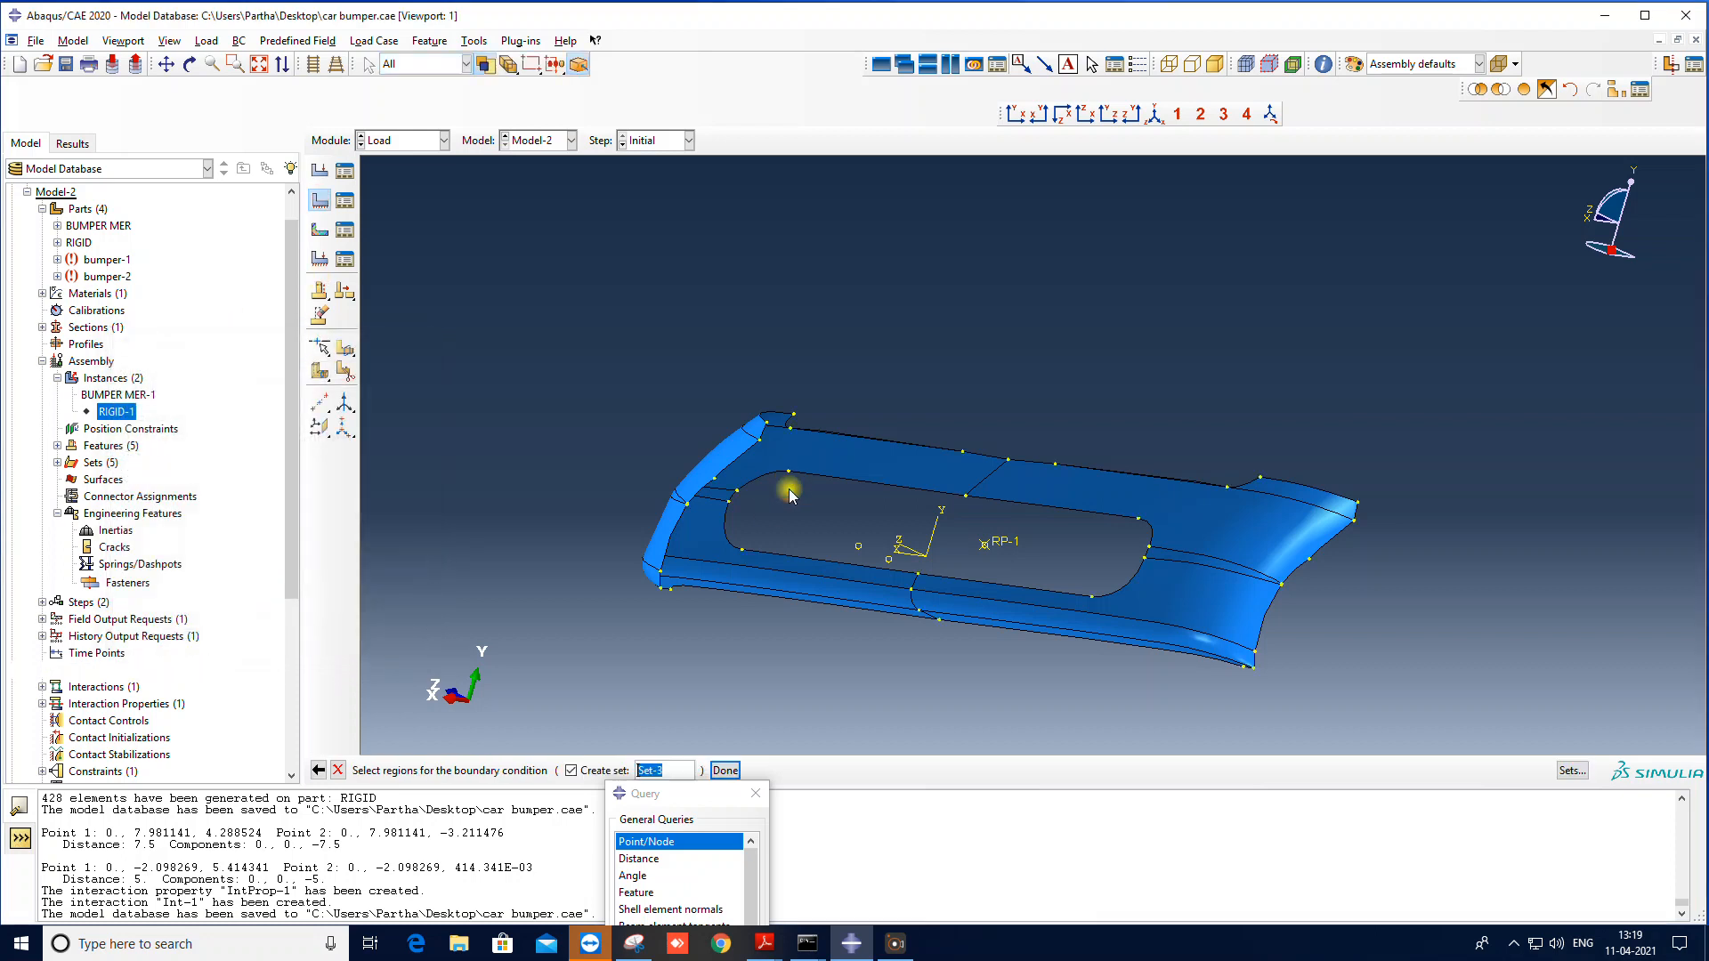
click(726, 770)
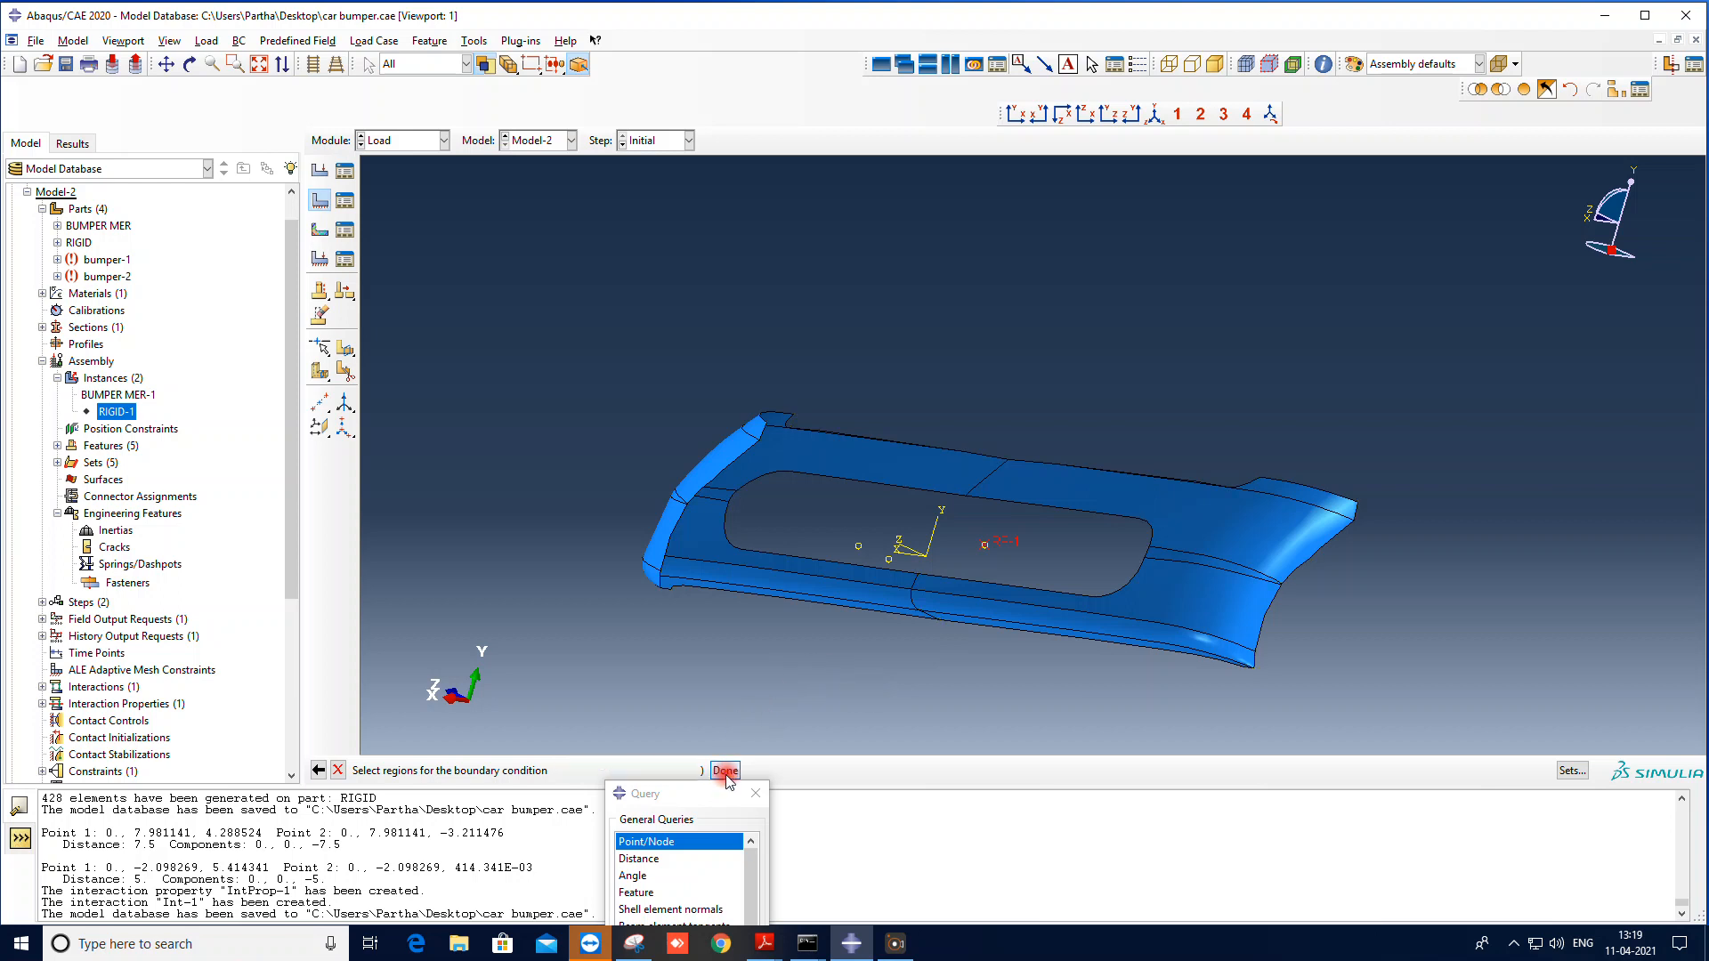
click(19, 563)
click(79, 591)
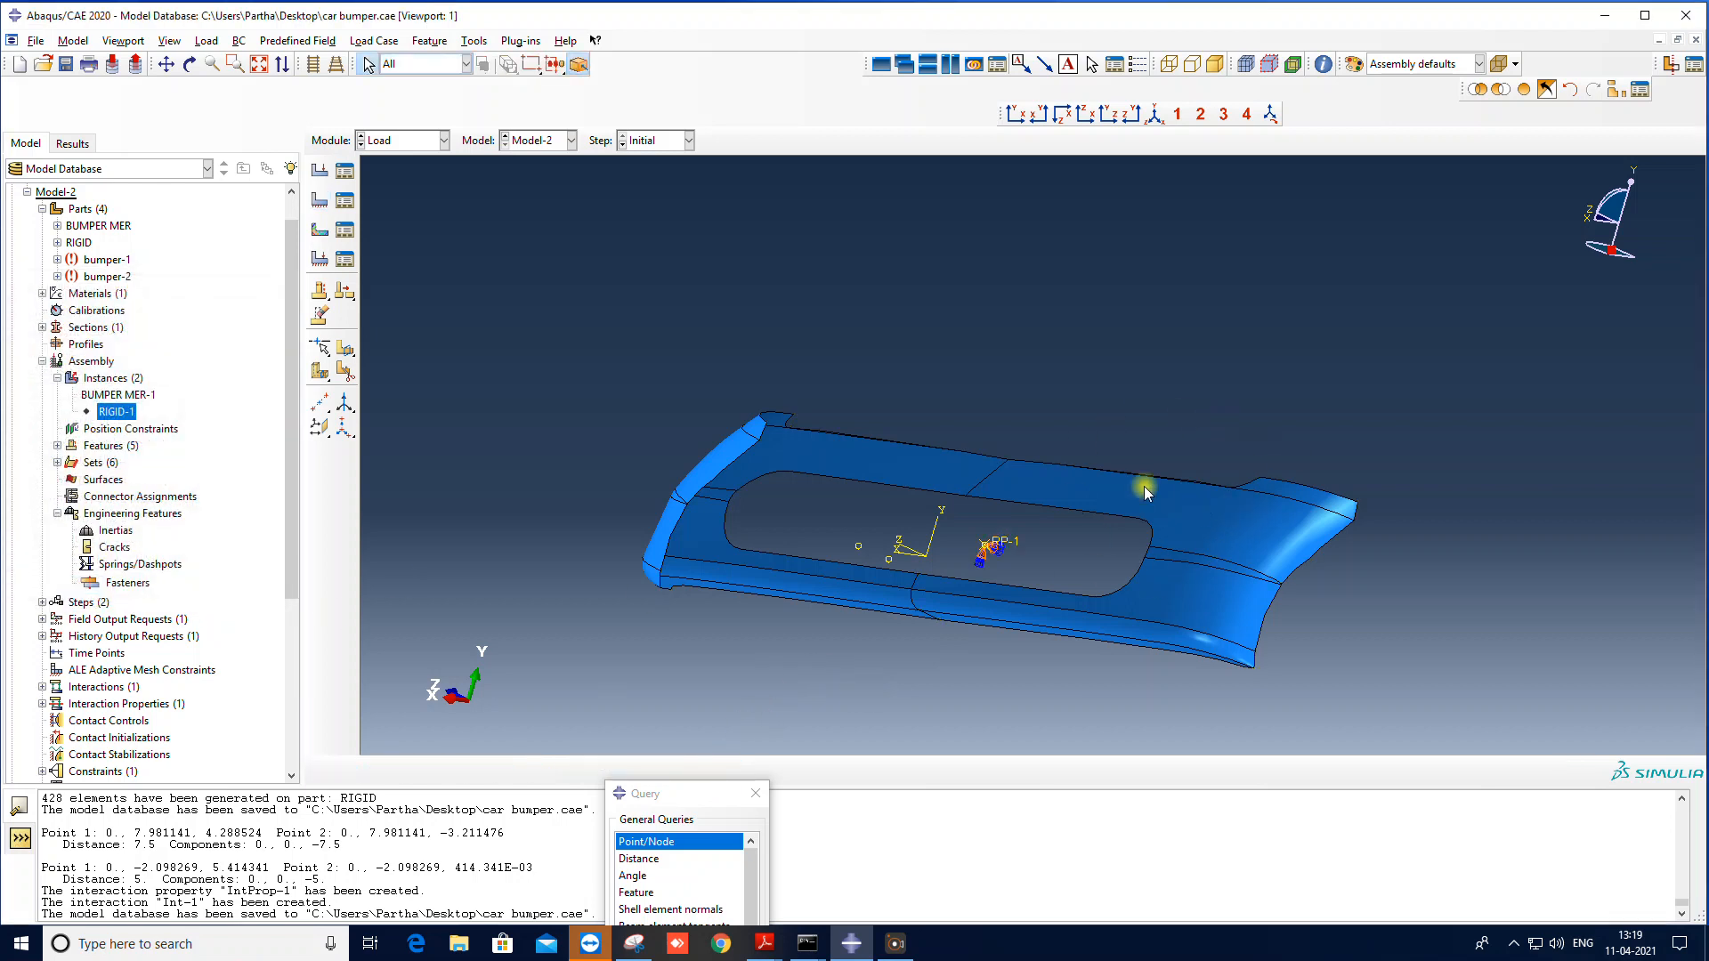
Step: Show the RIGID-1 cylinder instance again alongside the bumper in an isometric view
click(1157, 114)
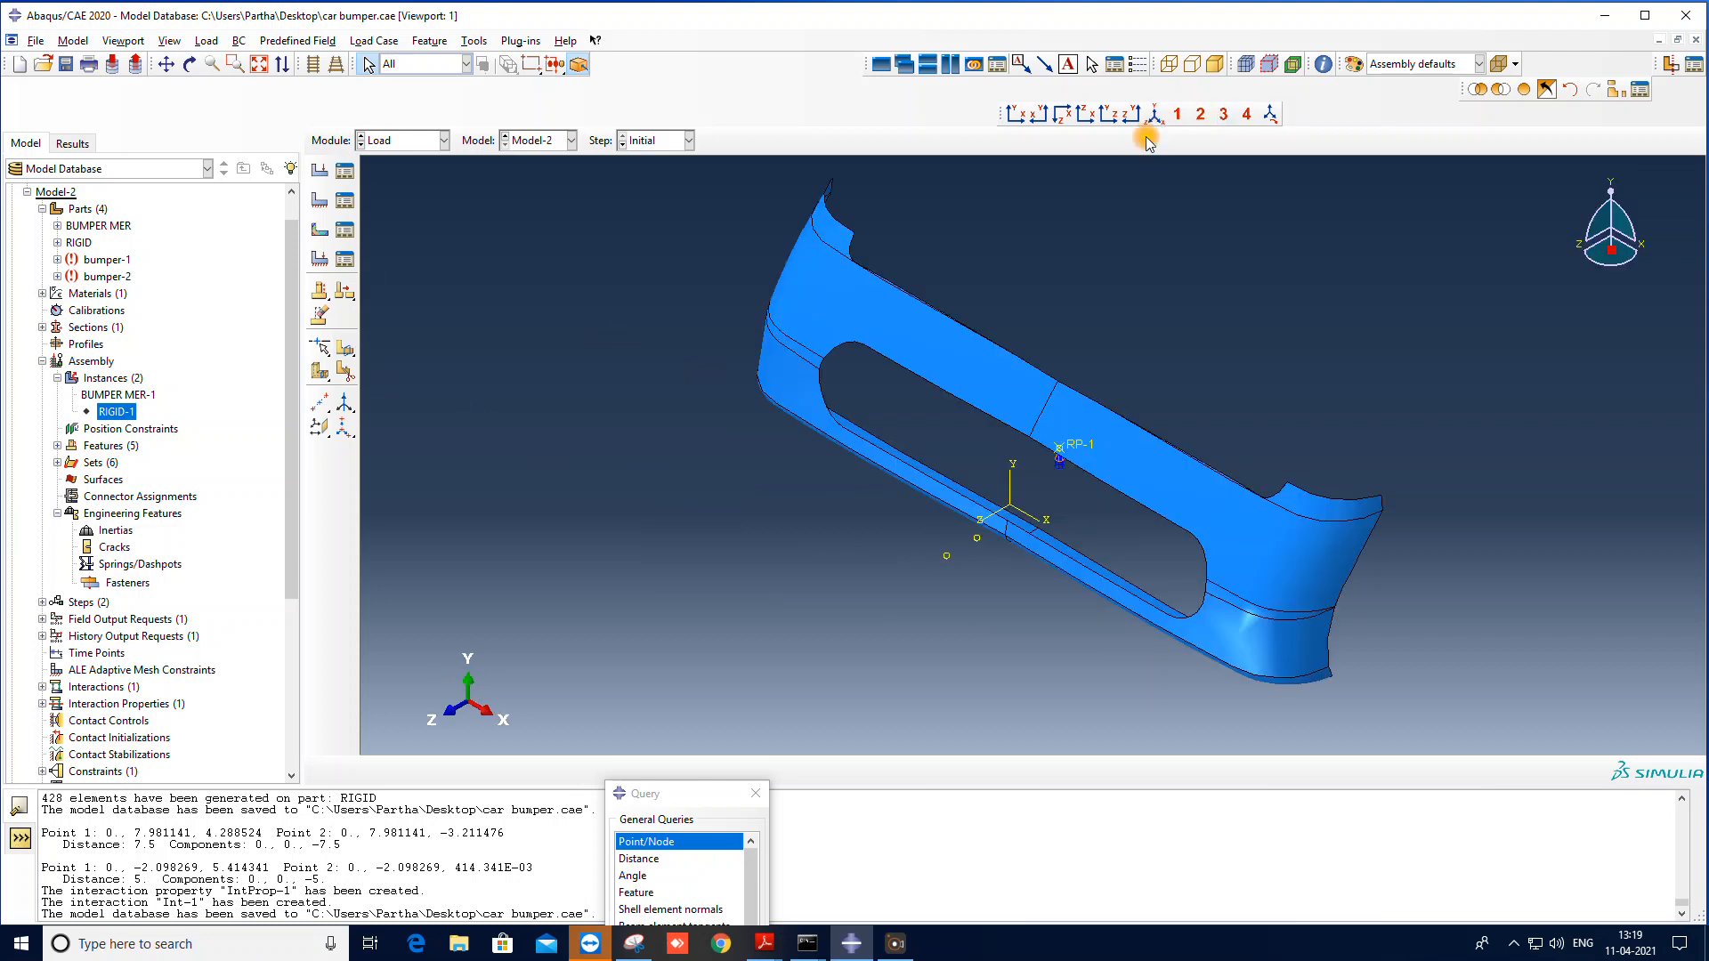
right_click(111, 414)
click(134, 485)
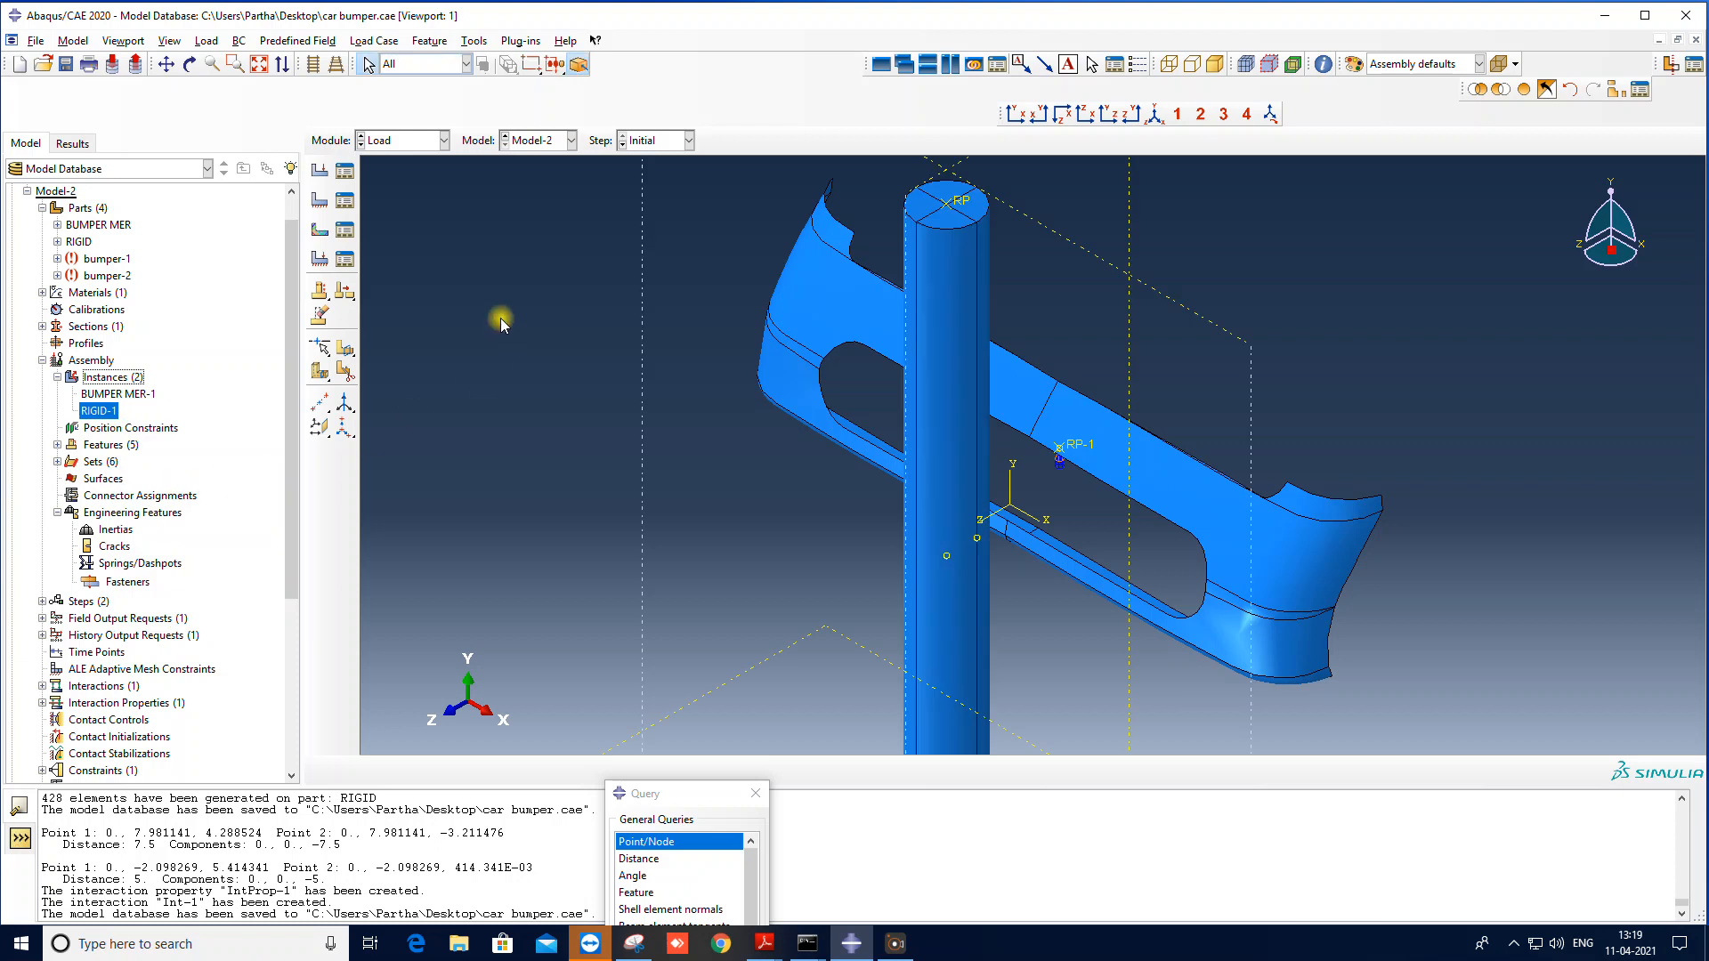
Step: Create a Displacement/Rotation boundary condition in the Initial step on the rigid cylinder's reference point, fixing U1, U2, U3, UR1, UR2 and UR3
click(319, 200)
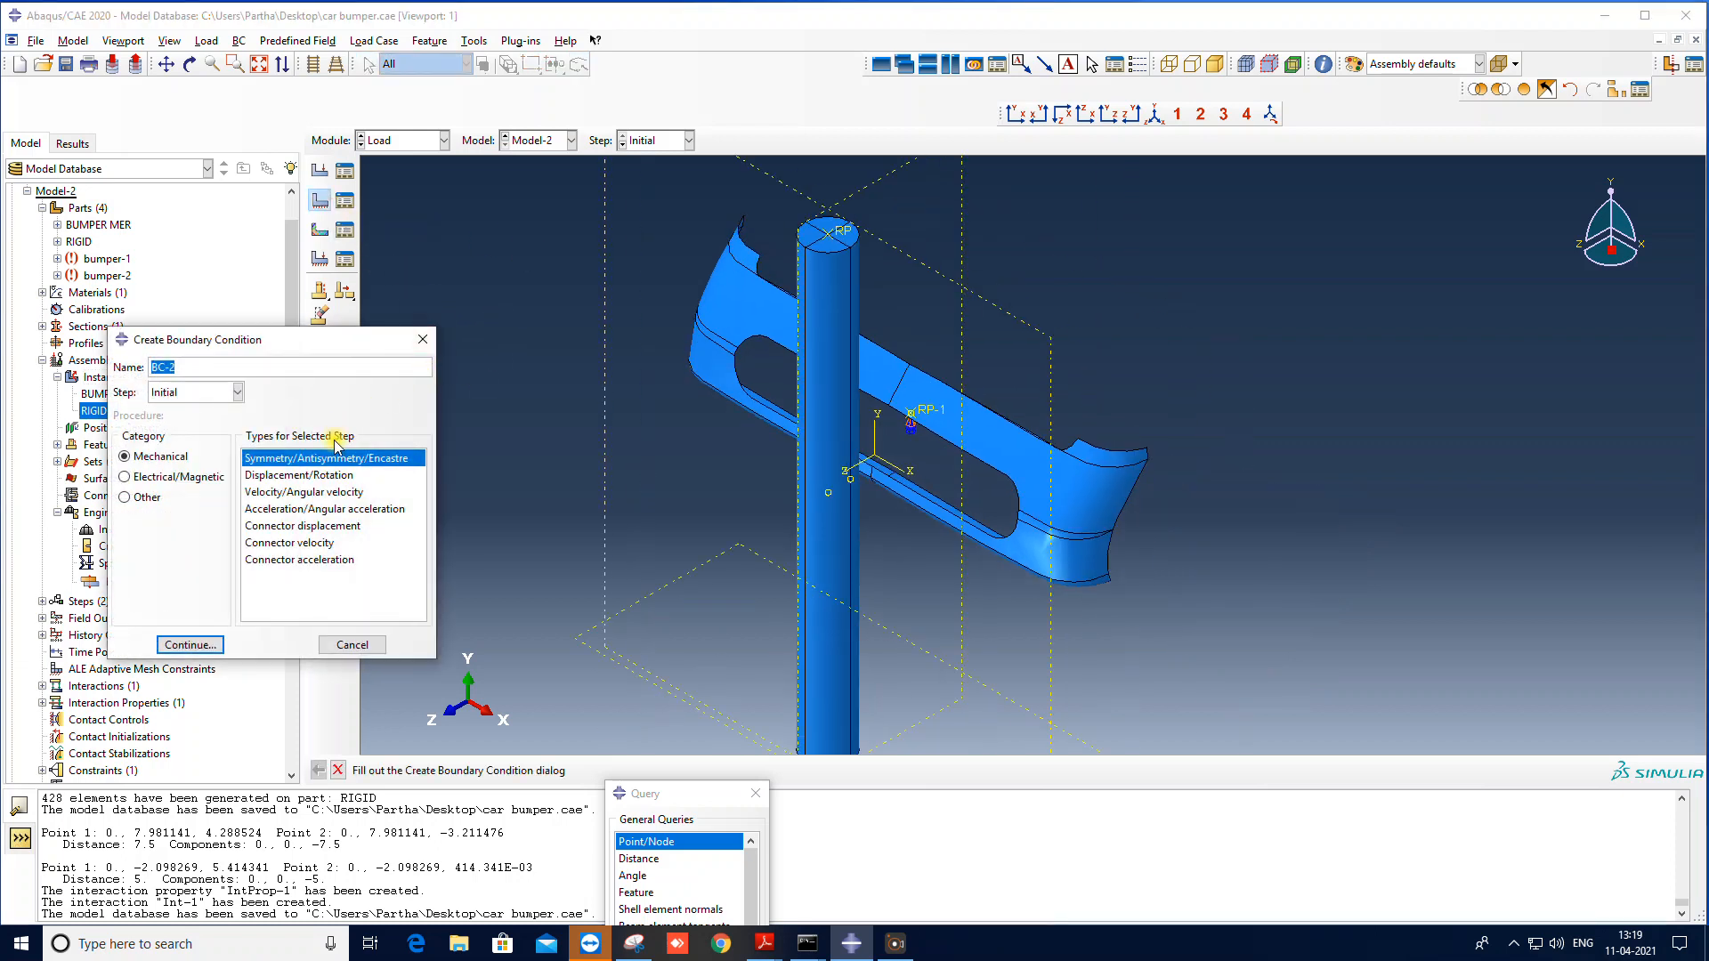
click(298, 475)
click(189, 645)
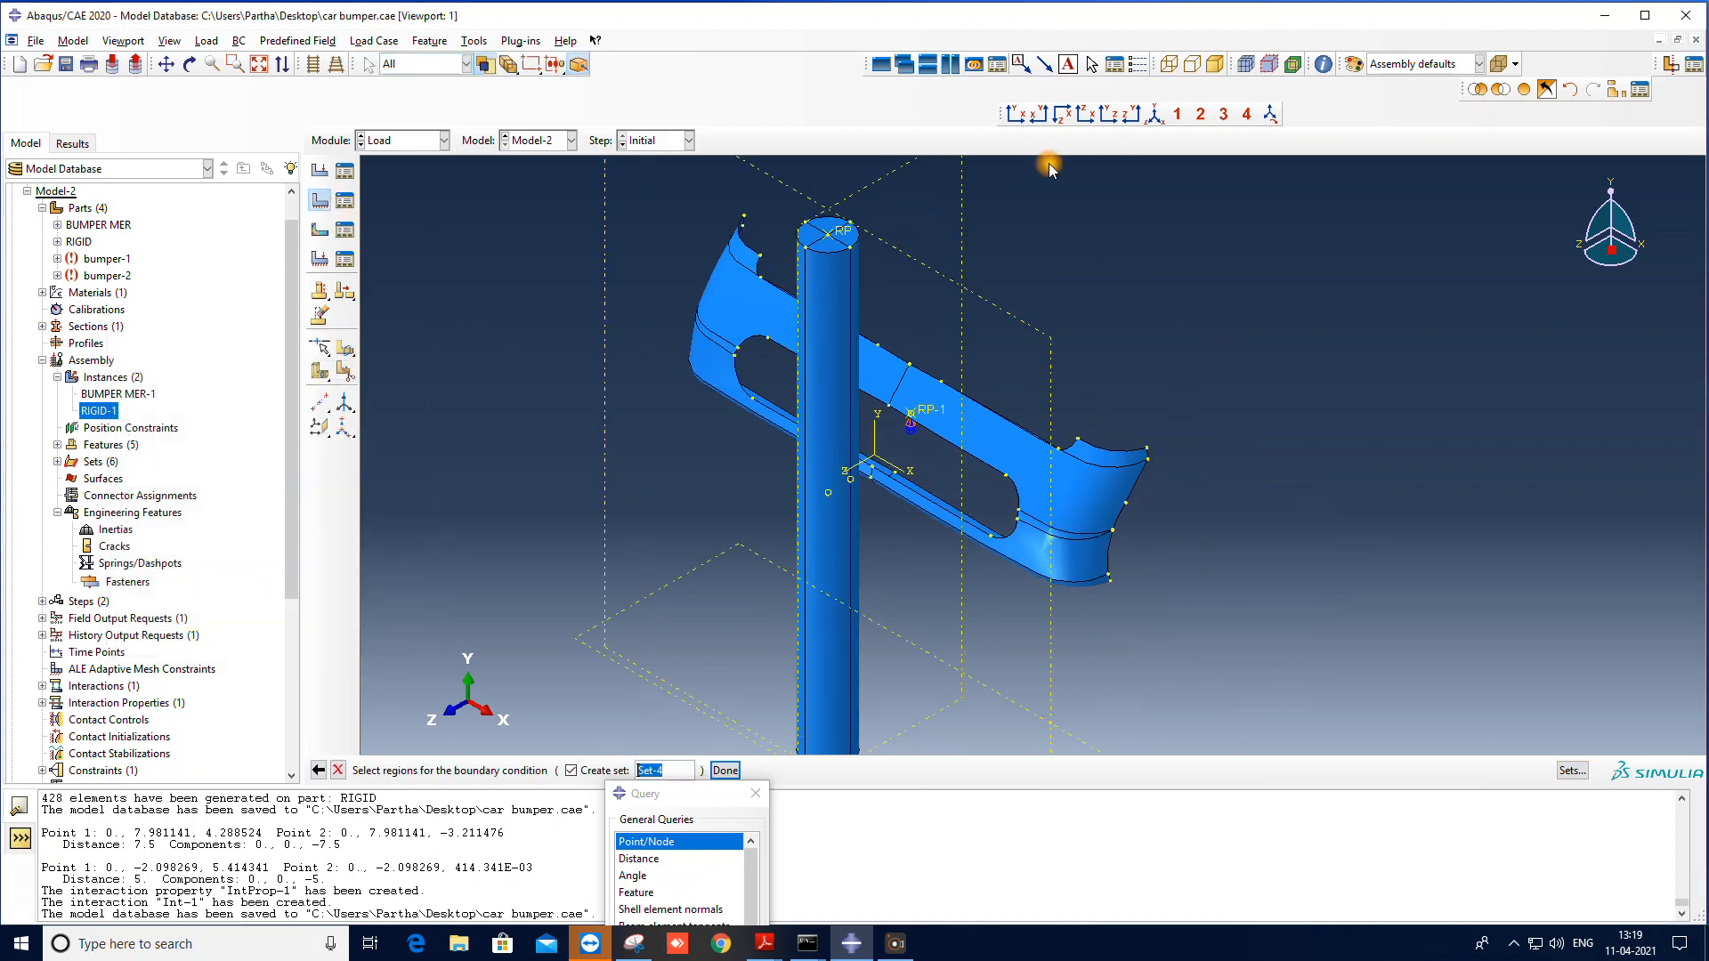
scroll(641, 361, down, 2)
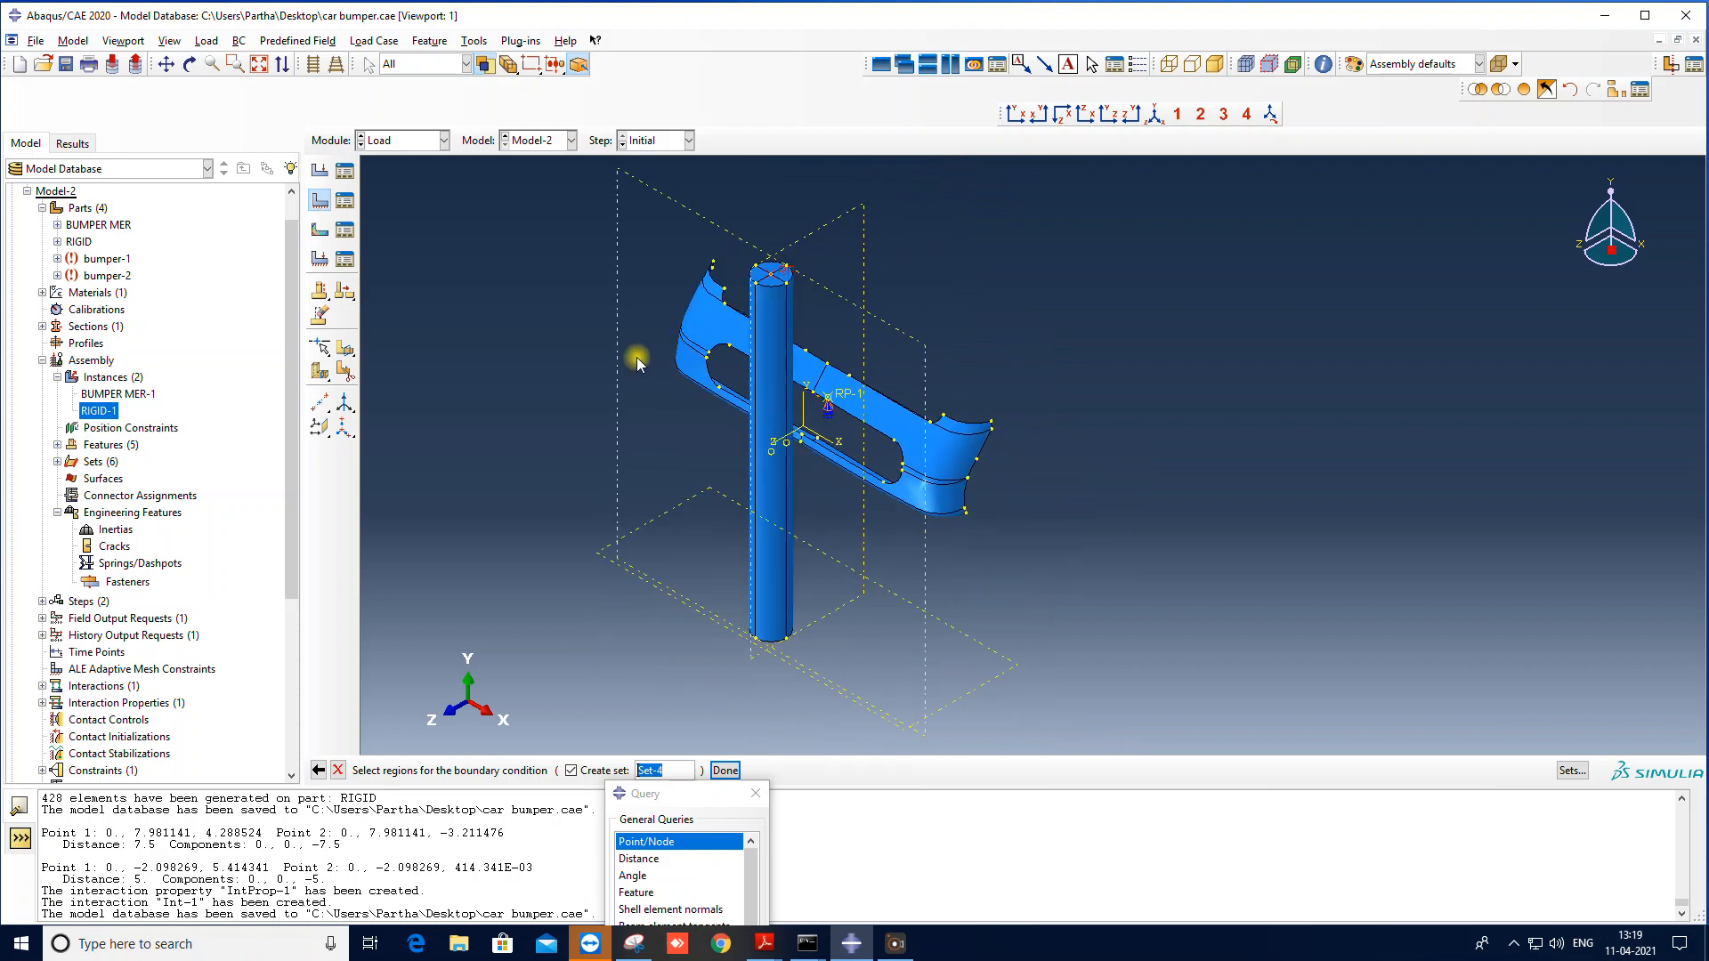
click(727, 771)
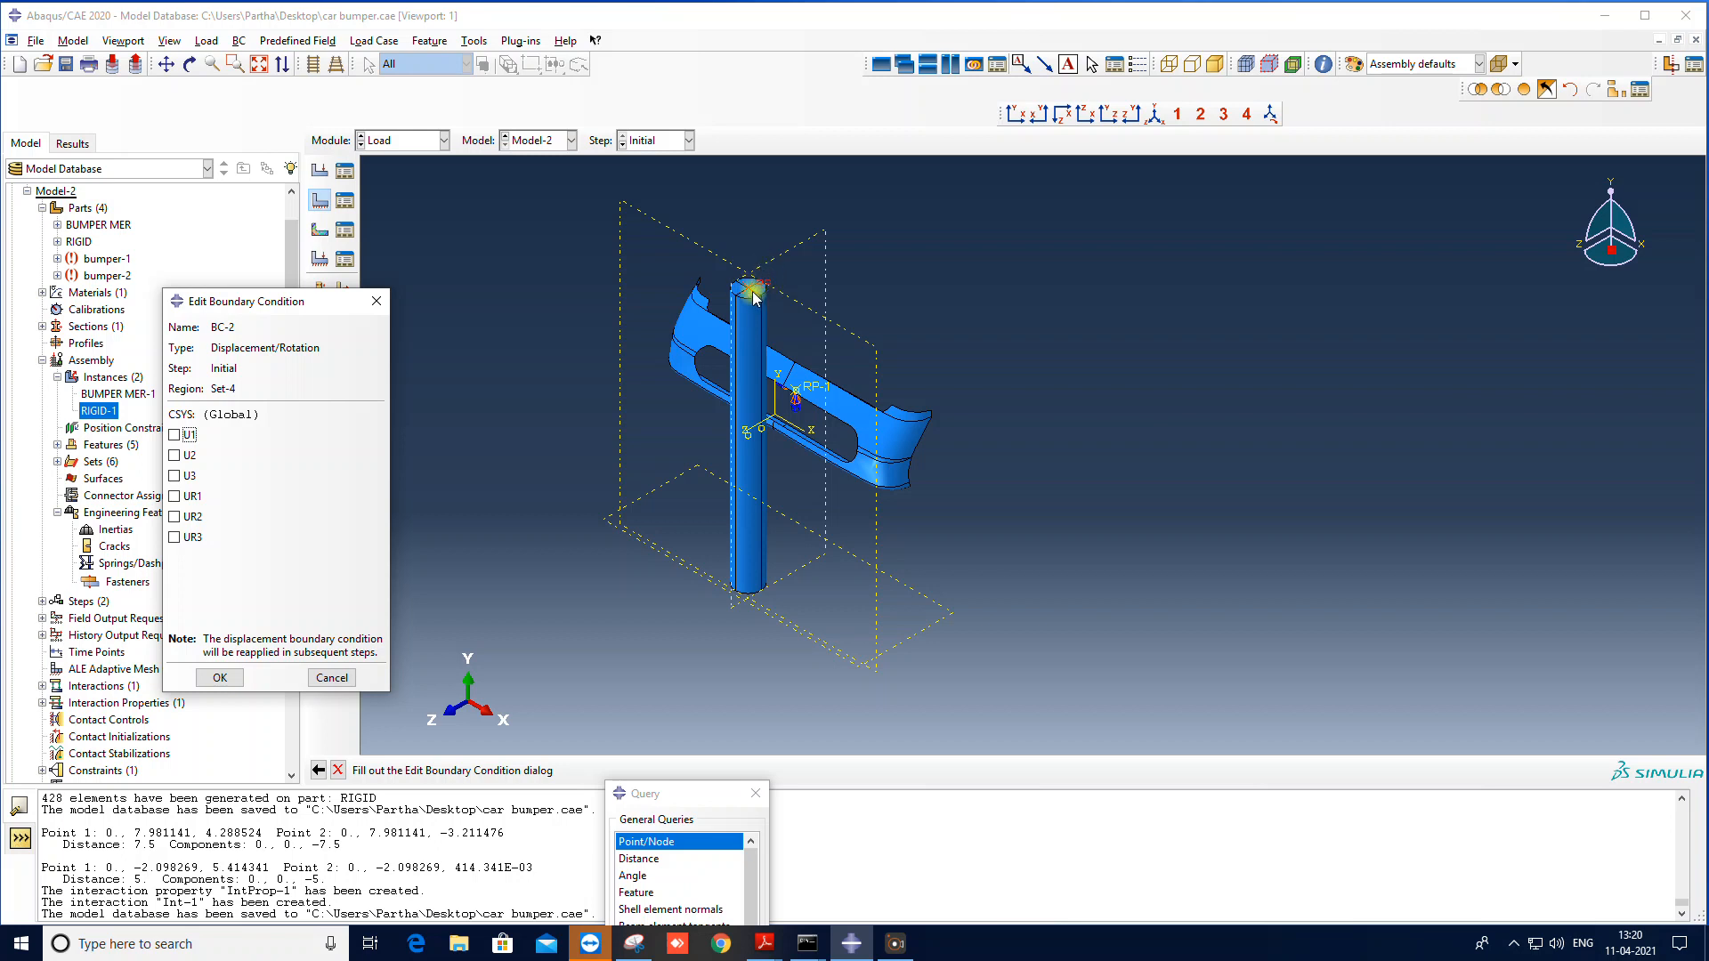
click(189, 436)
click(178, 477)
click(173, 497)
click(173, 518)
click(173, 539)
click(214, 675)
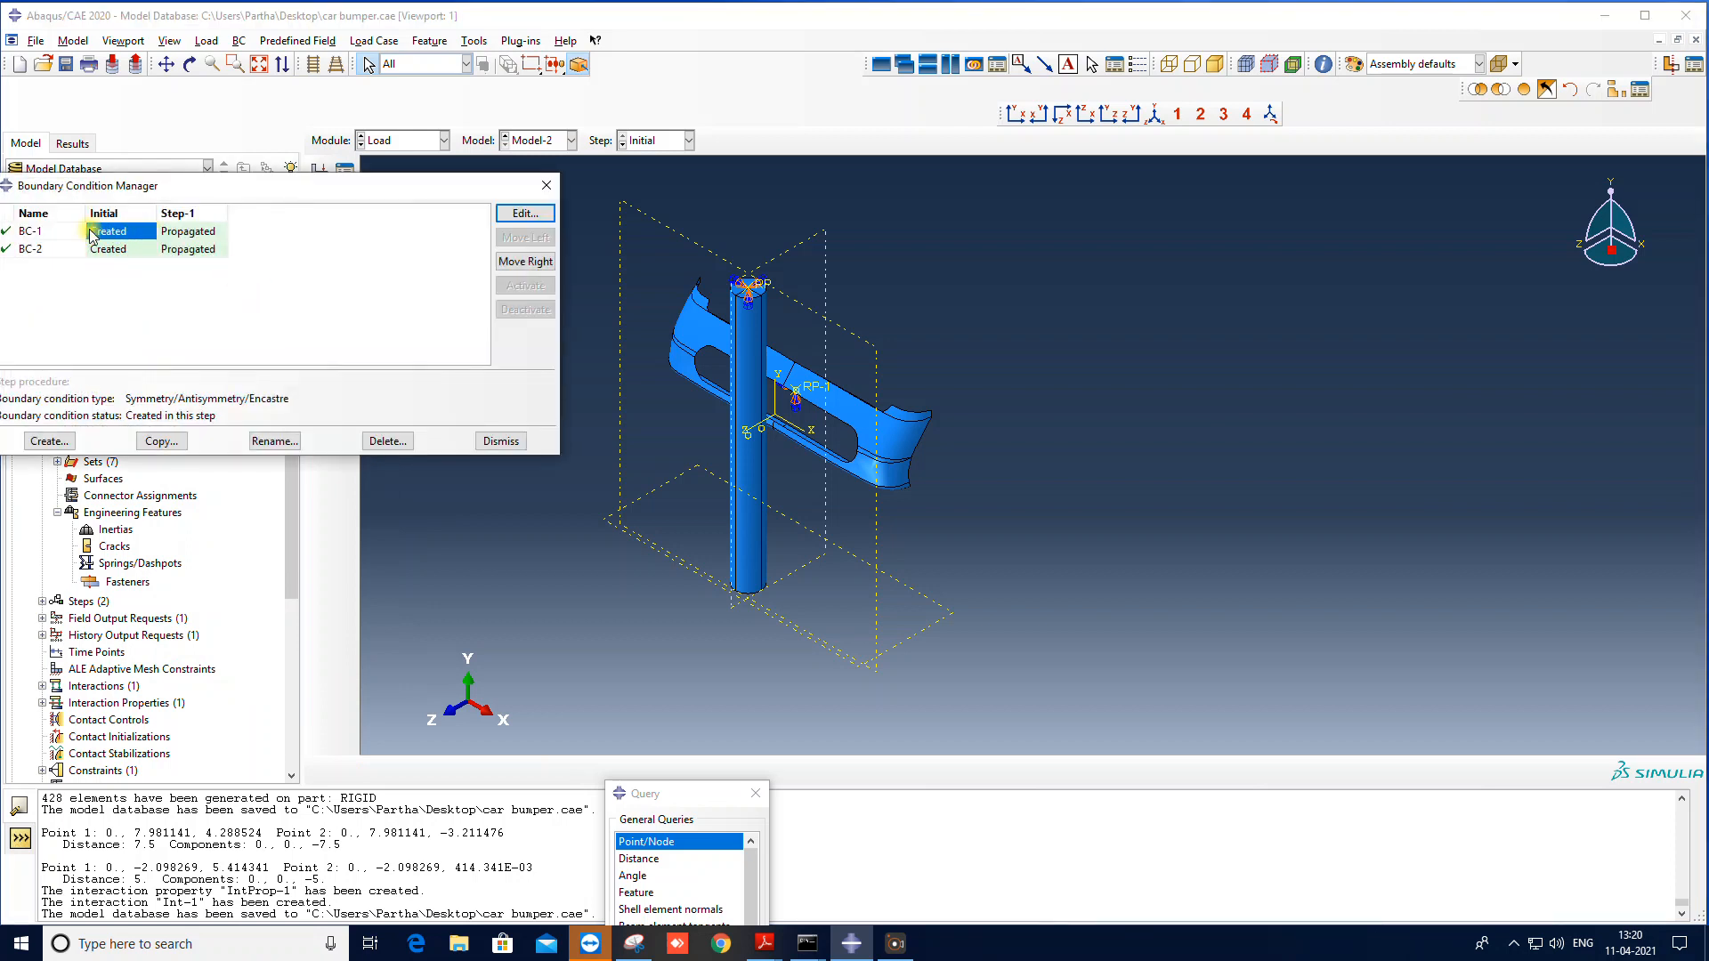
Step: Edit BC-2 in Step-1 to release U3, leaving the cylinder free to move along Z
click(103, 251)
click(525, 214)
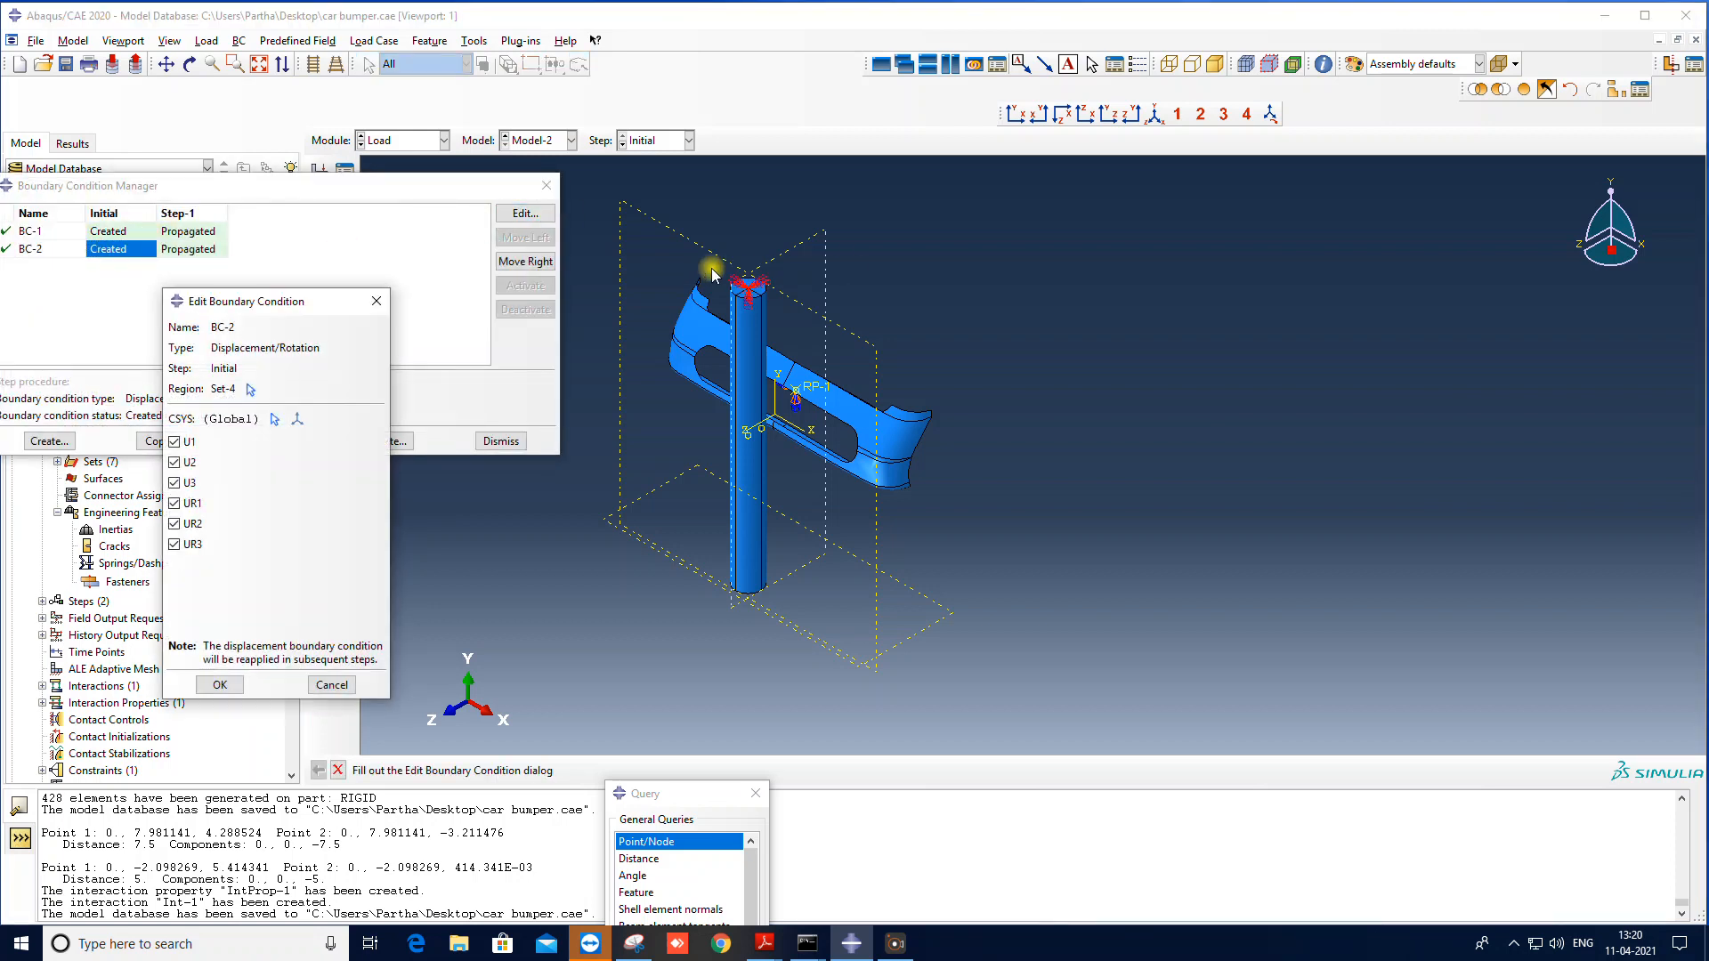
click(377, 301)
click(190, 249)
click(525, 214)
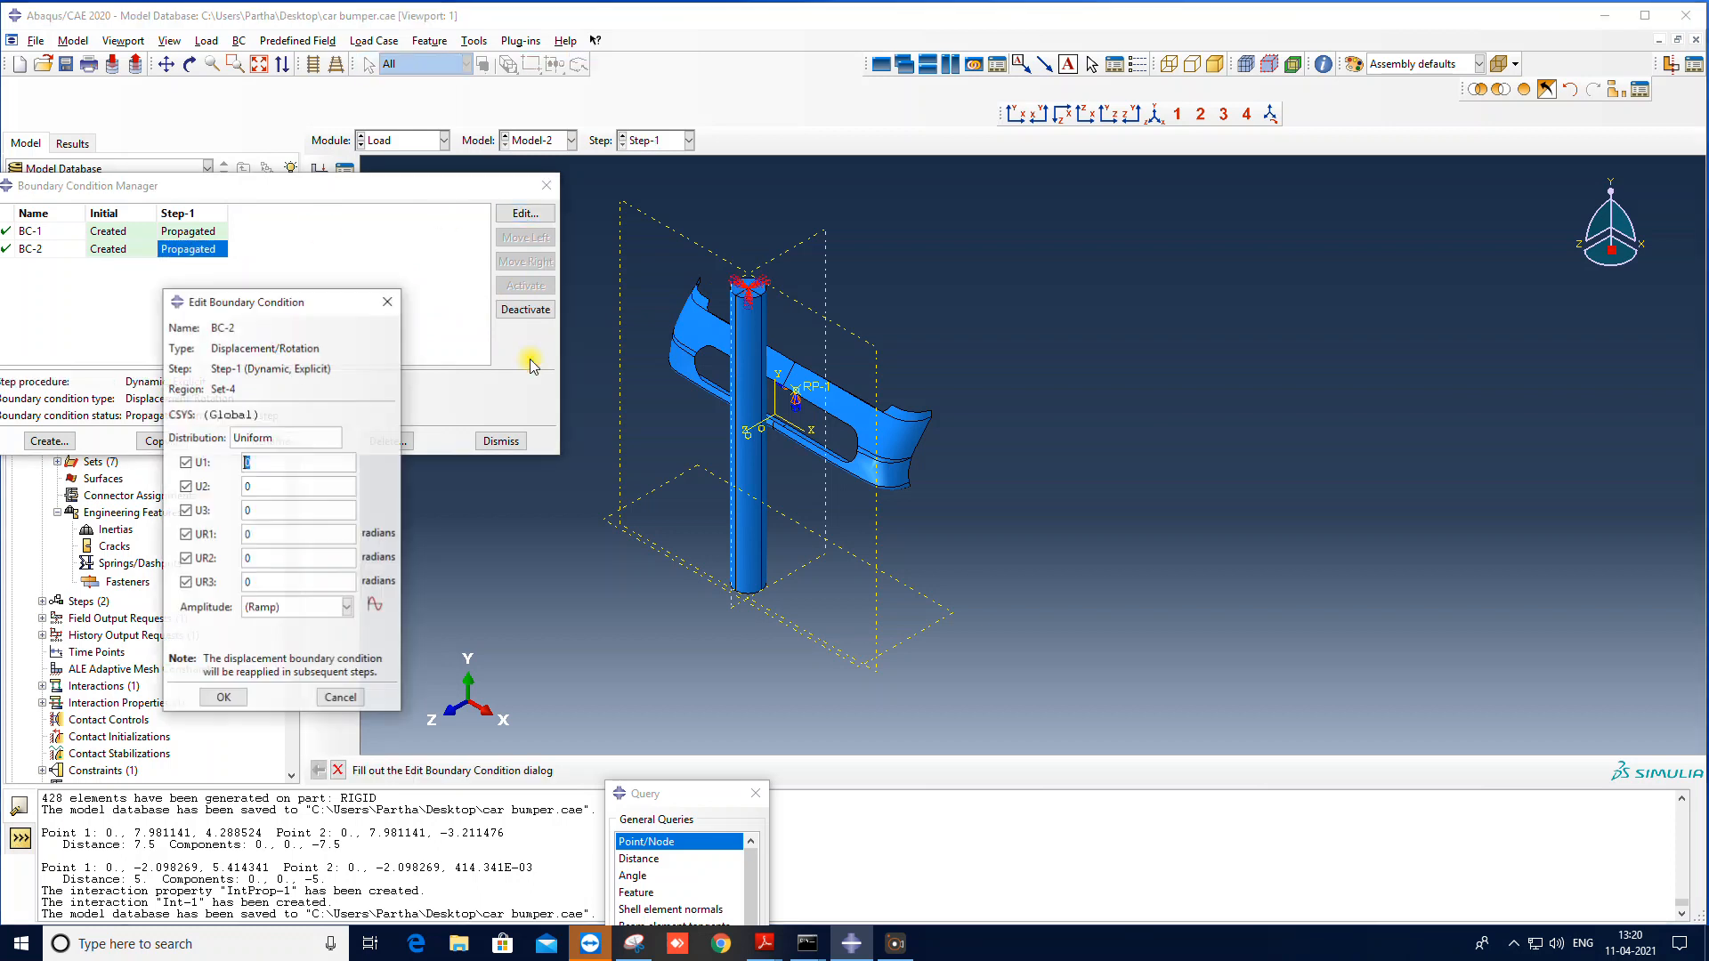
click(186, 511)
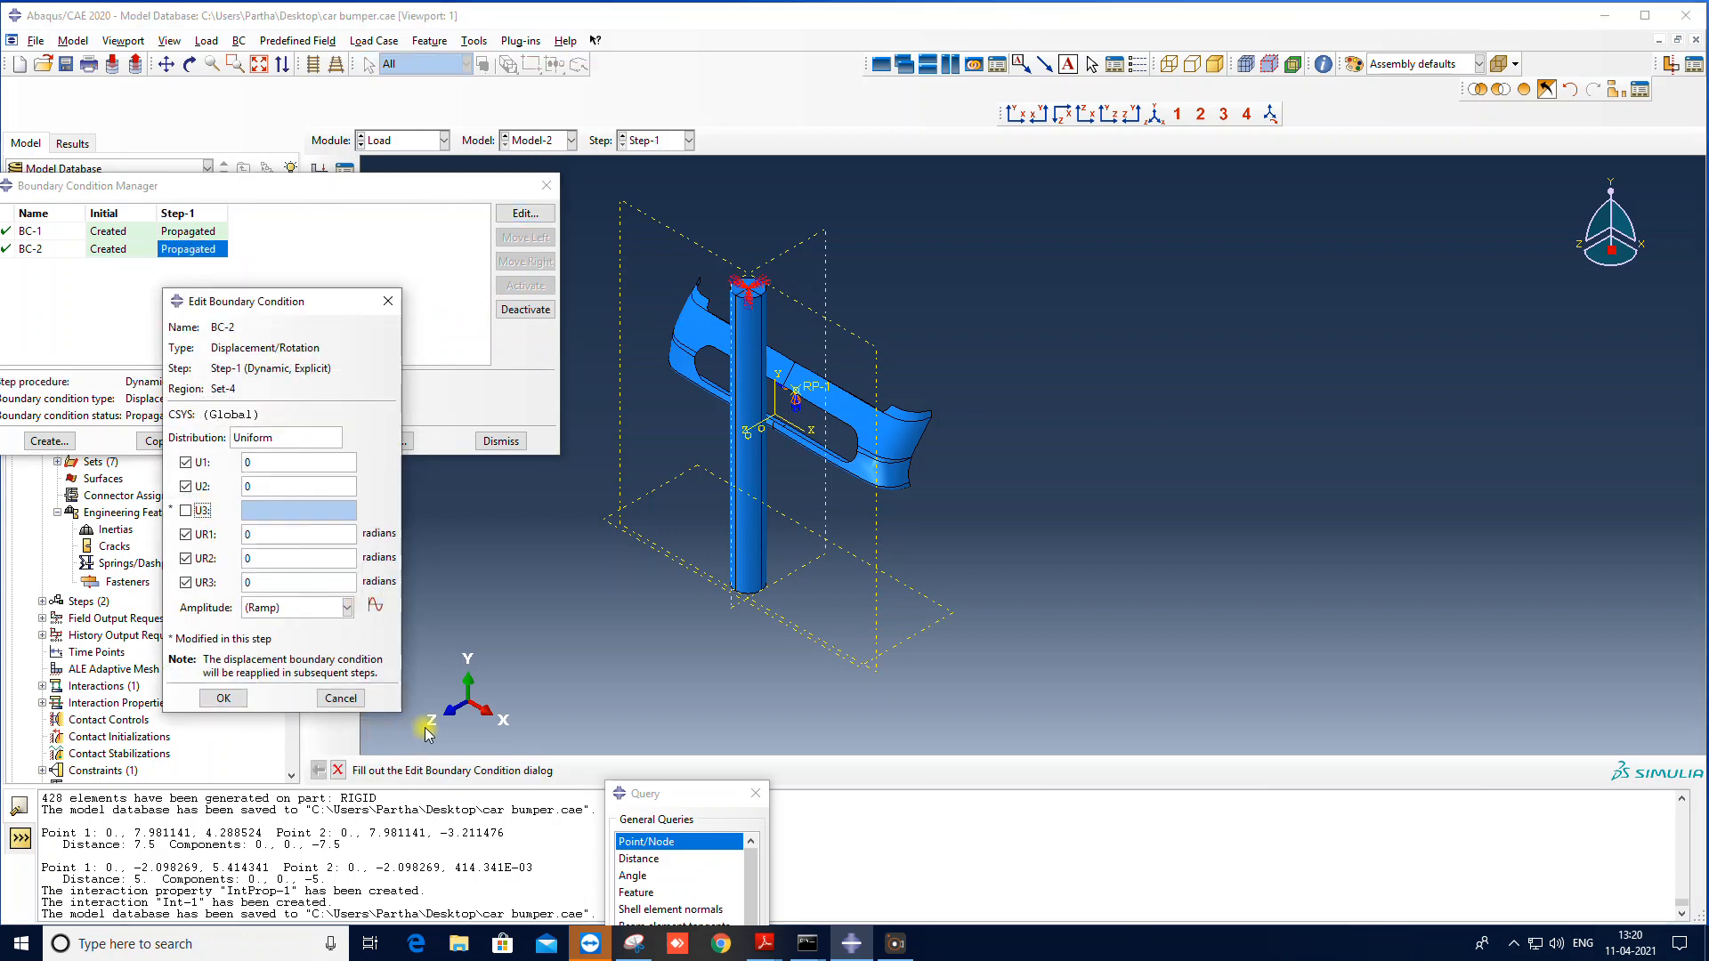
click(223, 697)
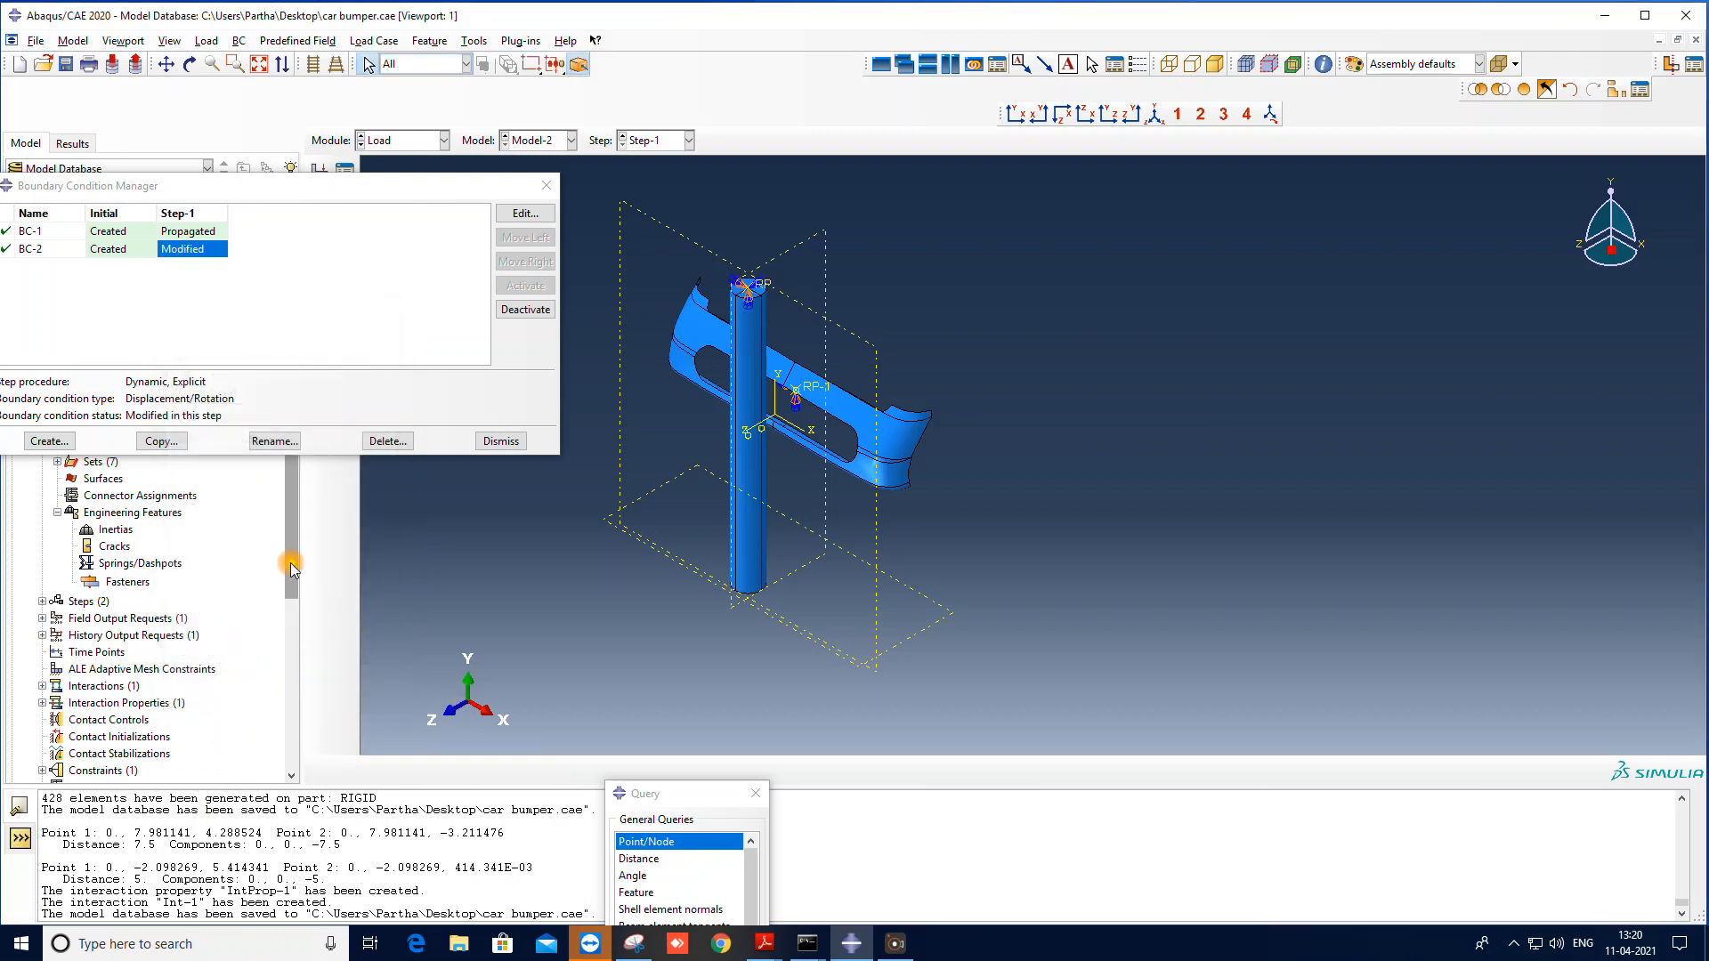
click(545, 186)
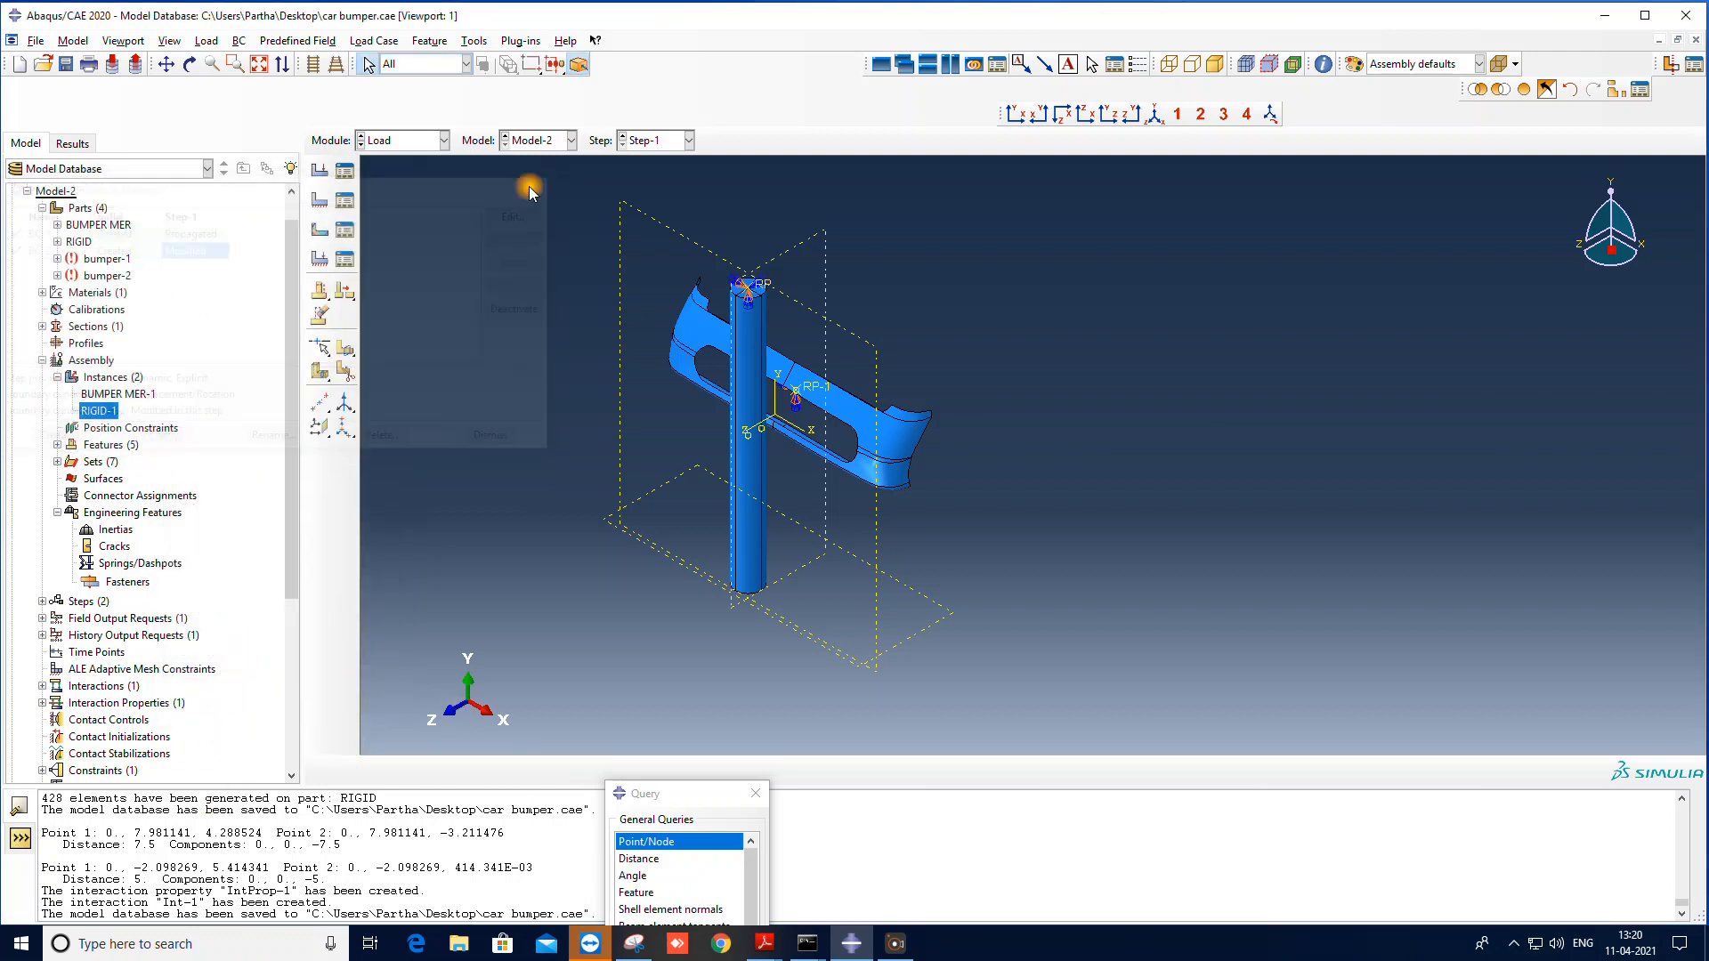
Step: Create a mechanical Velocity predefined field in the Initial step on the cylinder's reference point with a negative translational V3, and save the model
click(321, 233)
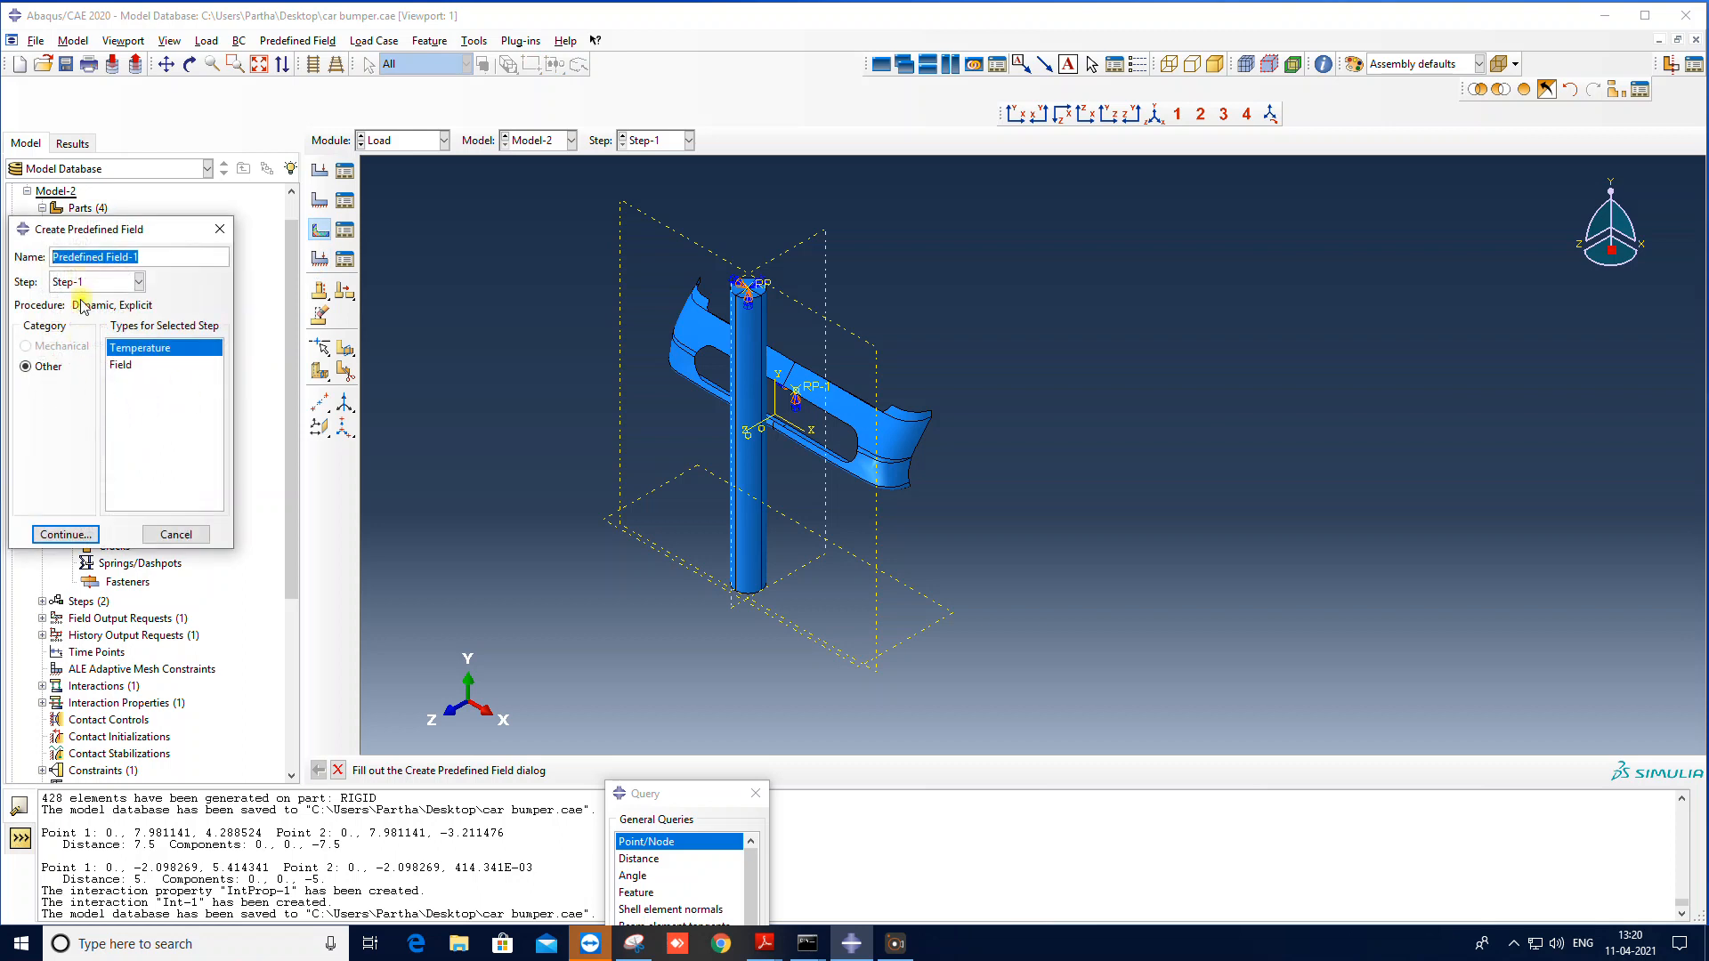
click(139, 281)
click(76, 297)
click(54, 346)
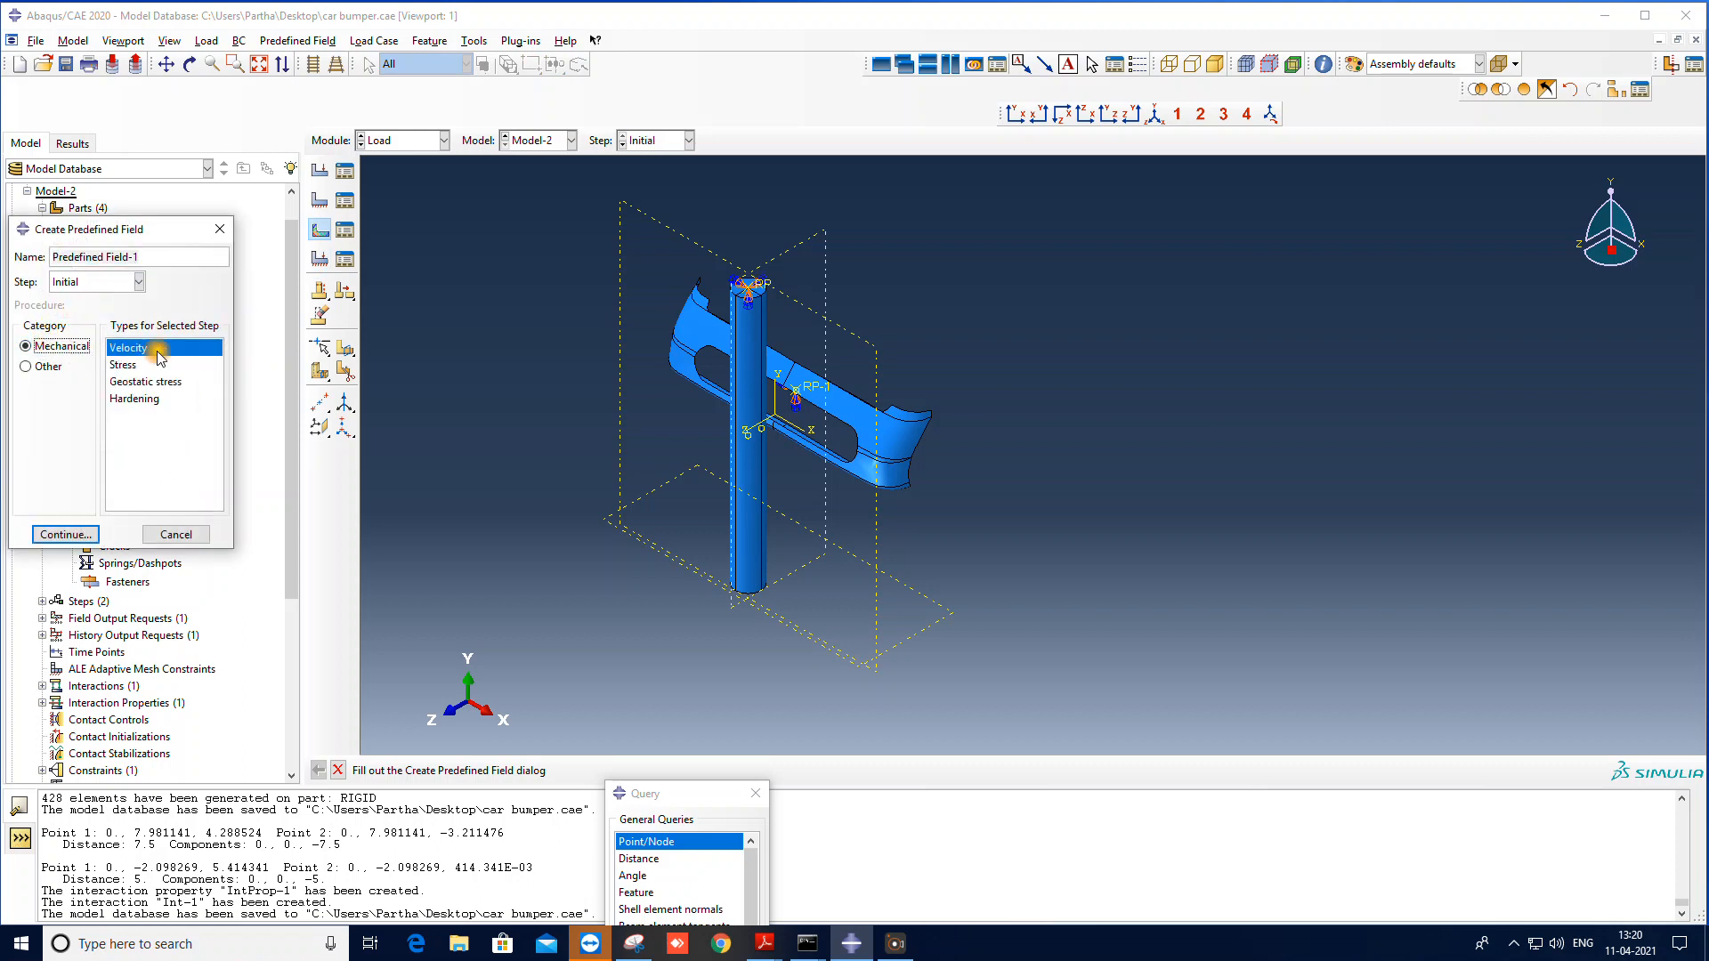
click(65, 534)
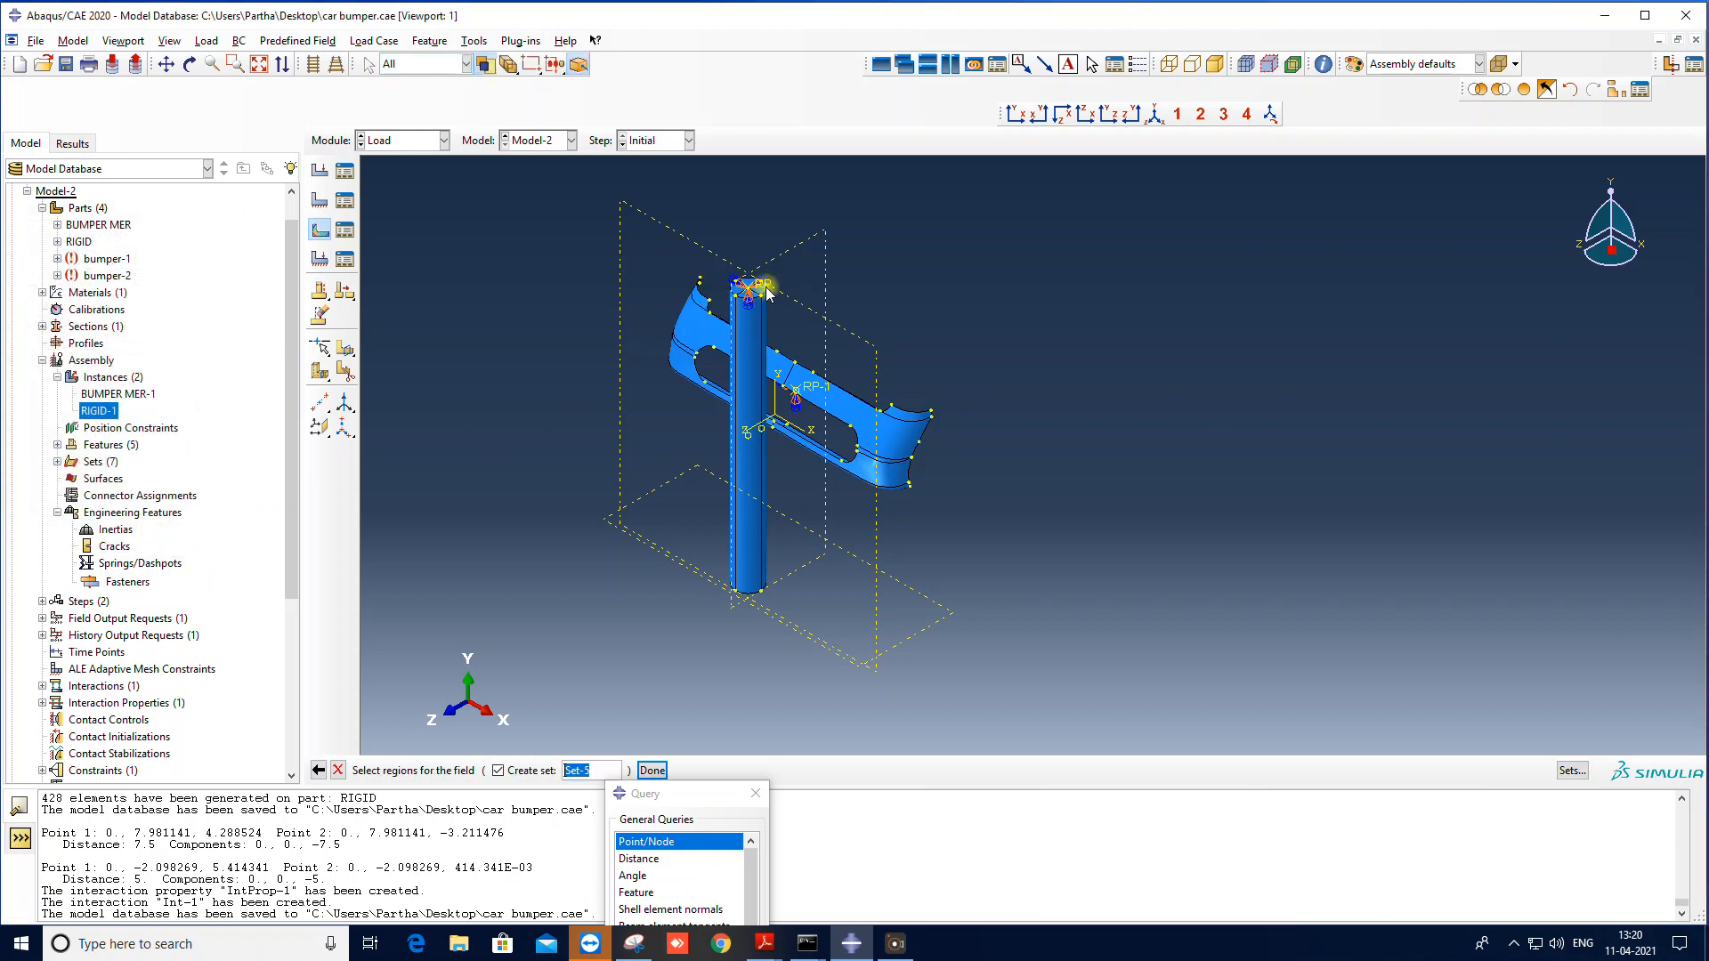
click(653, 770)
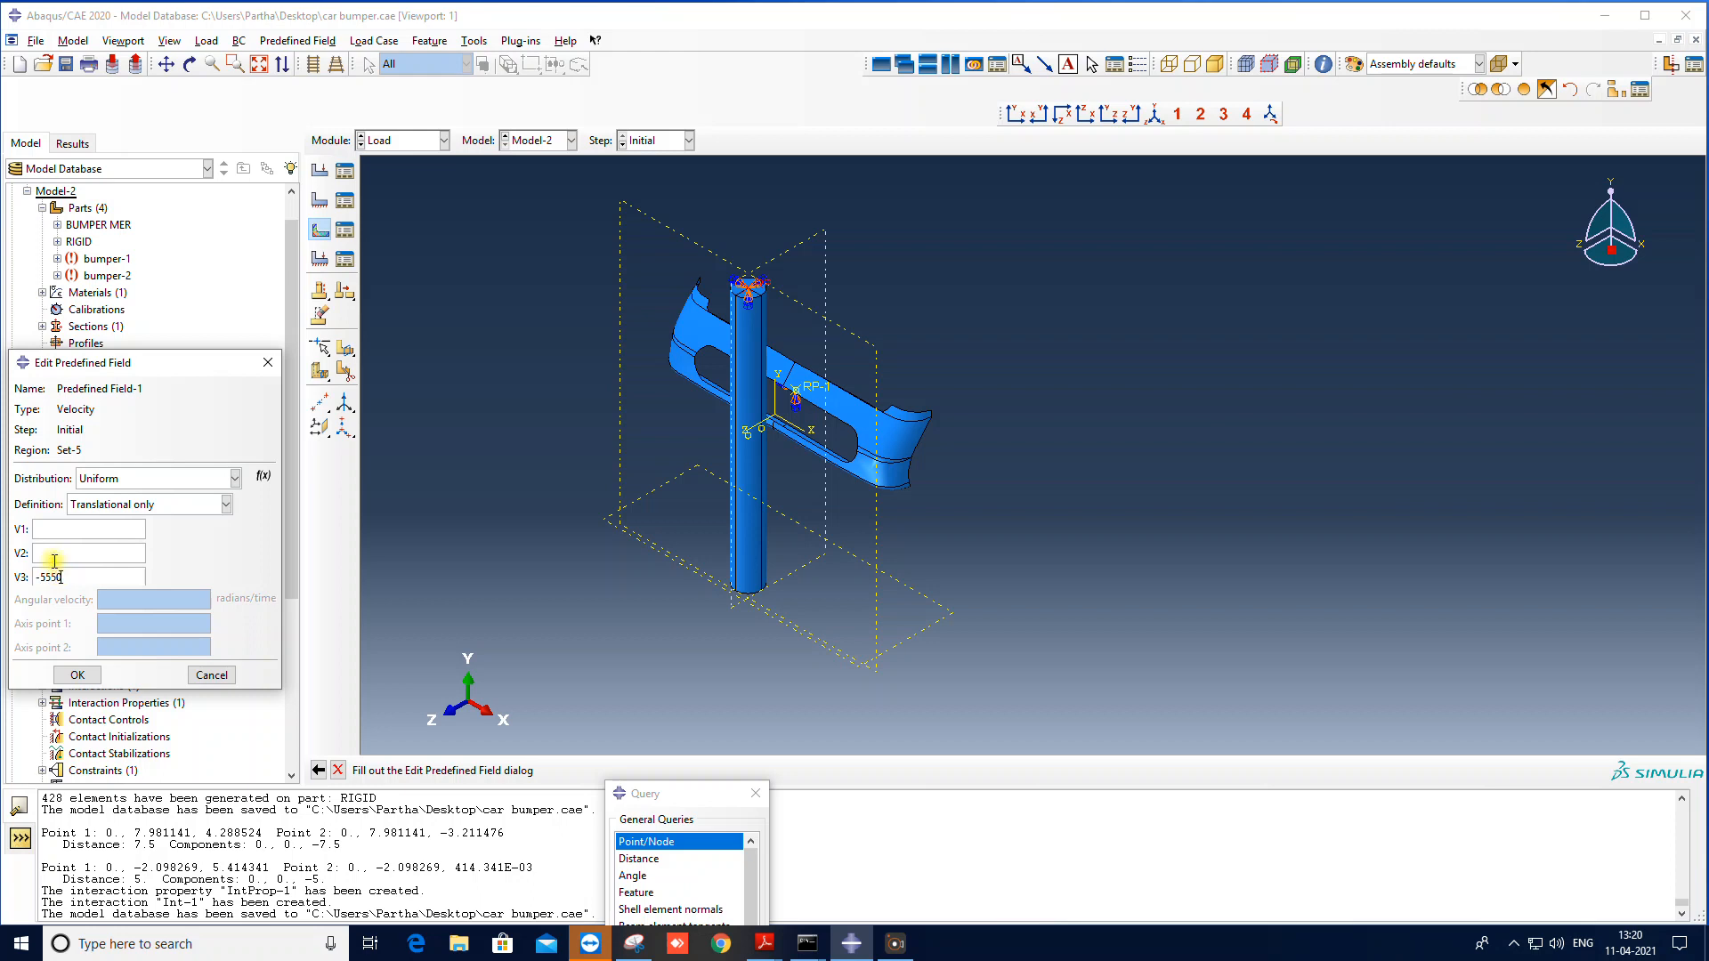
drag(70, 570, 9, 585)
click(78, 675)
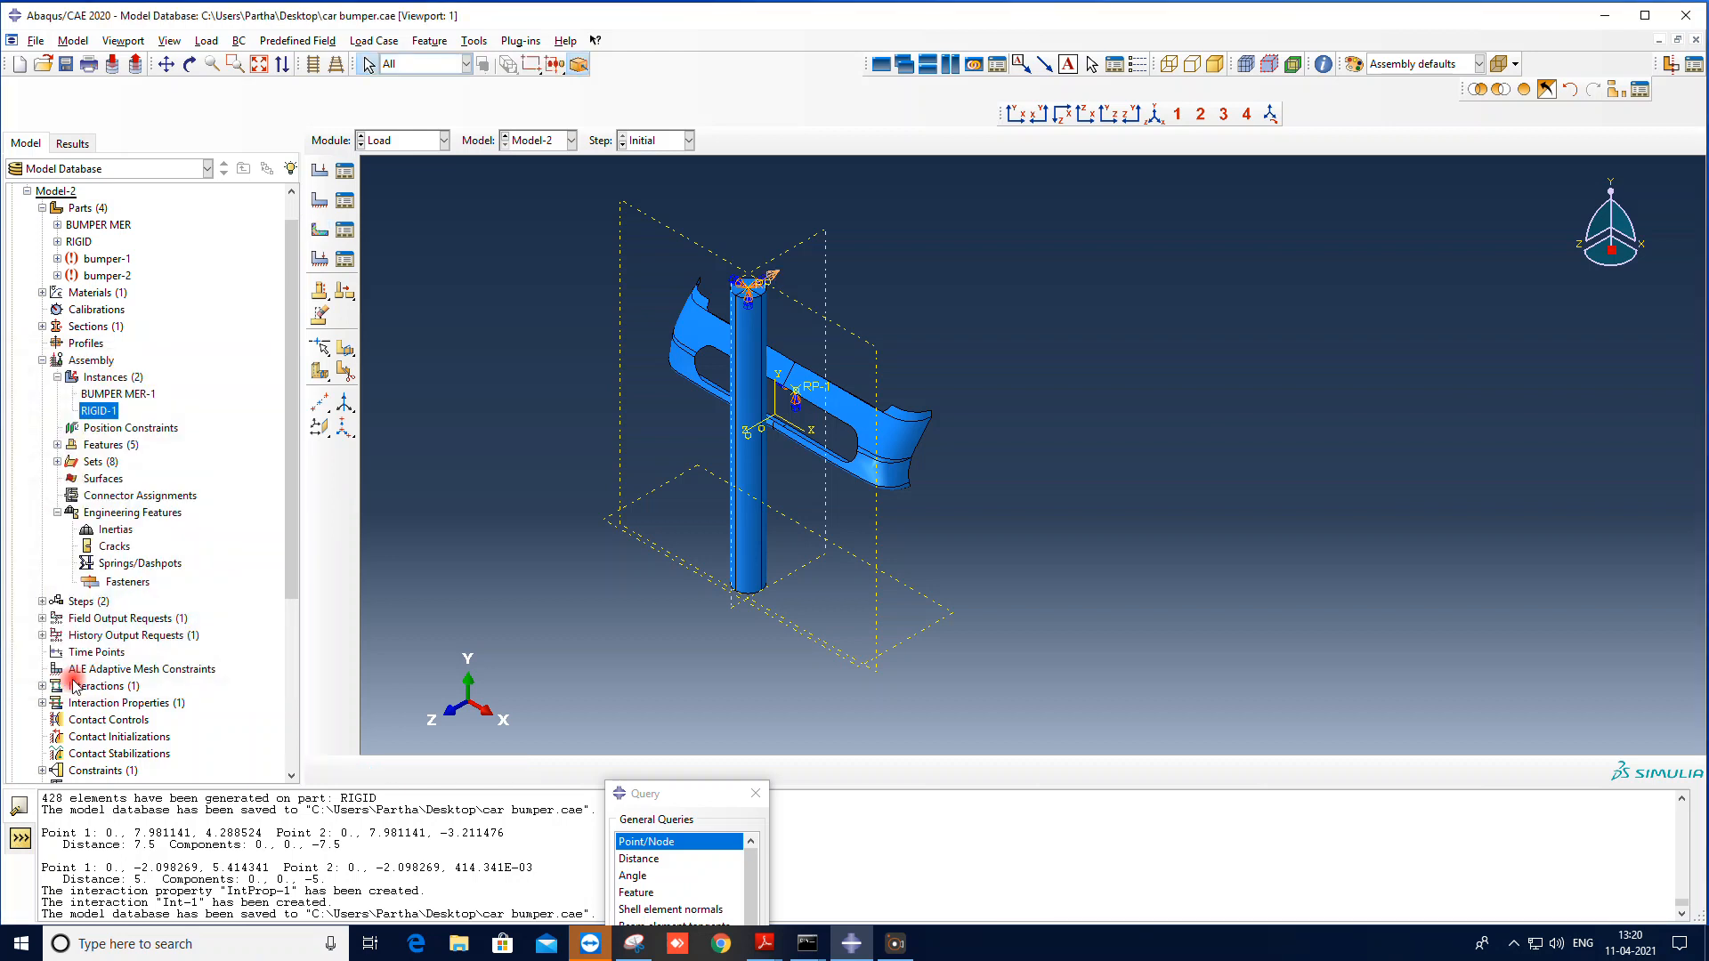
click(66, 65)
Step: Create the full-analysis job Job-2 for Model-2 using 4 processors and submit it
click(405, 143)
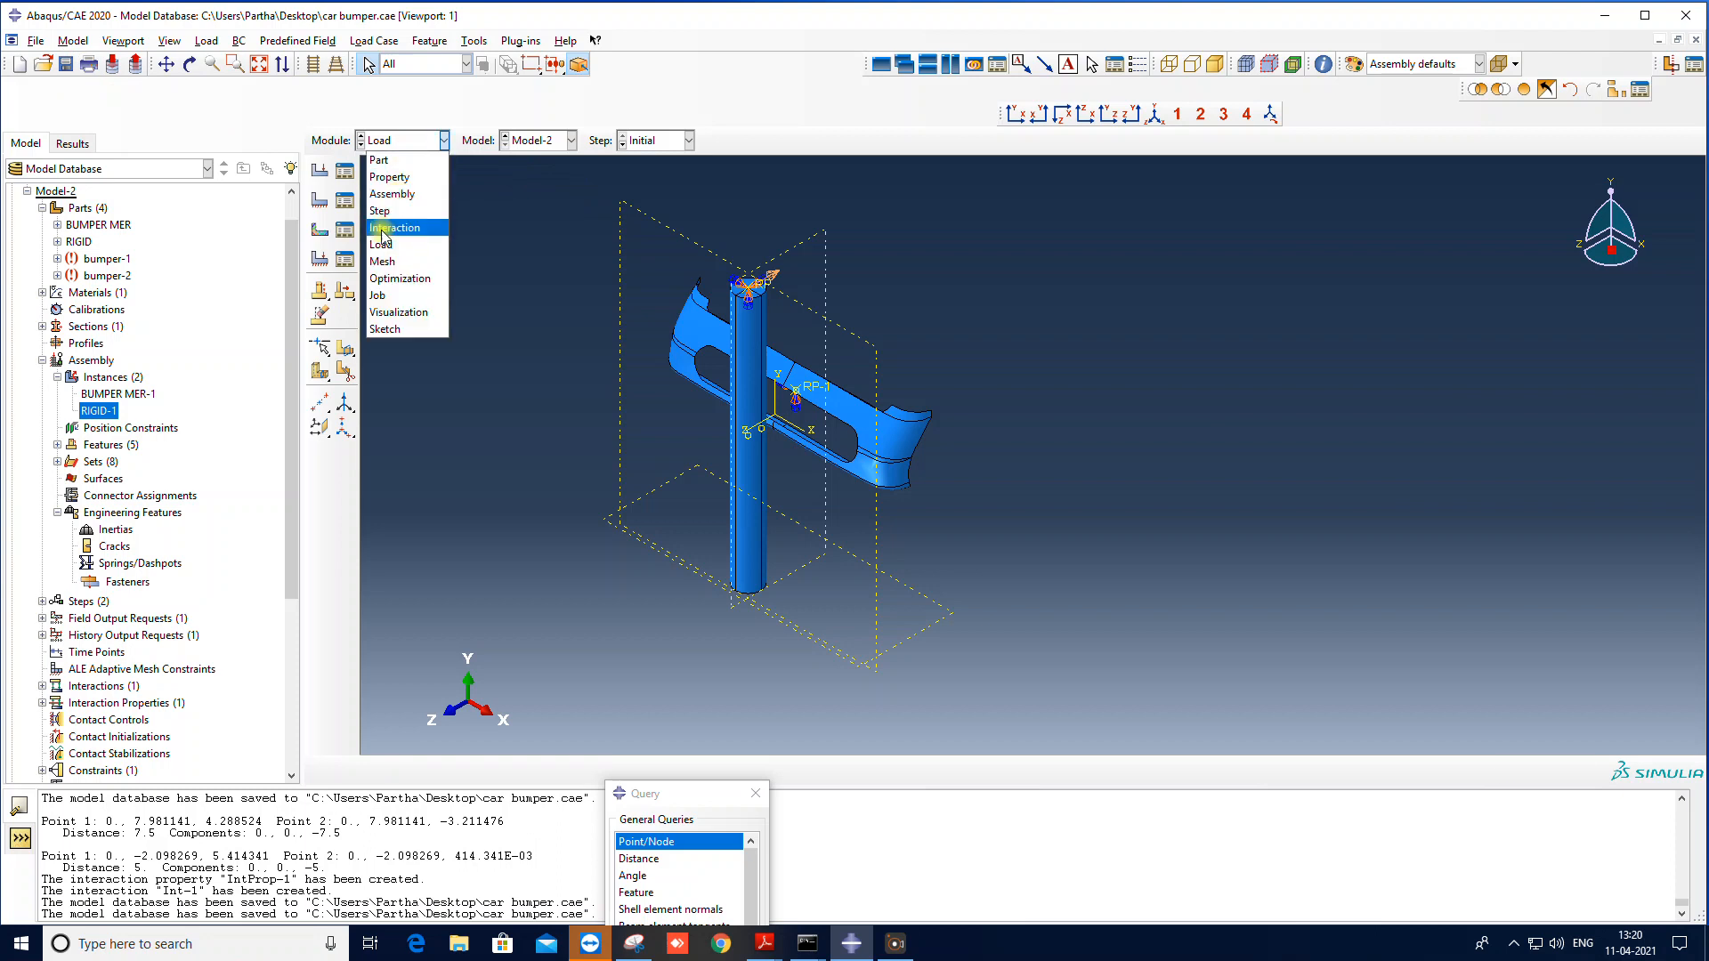
click(381, 295)
click(320, 146)
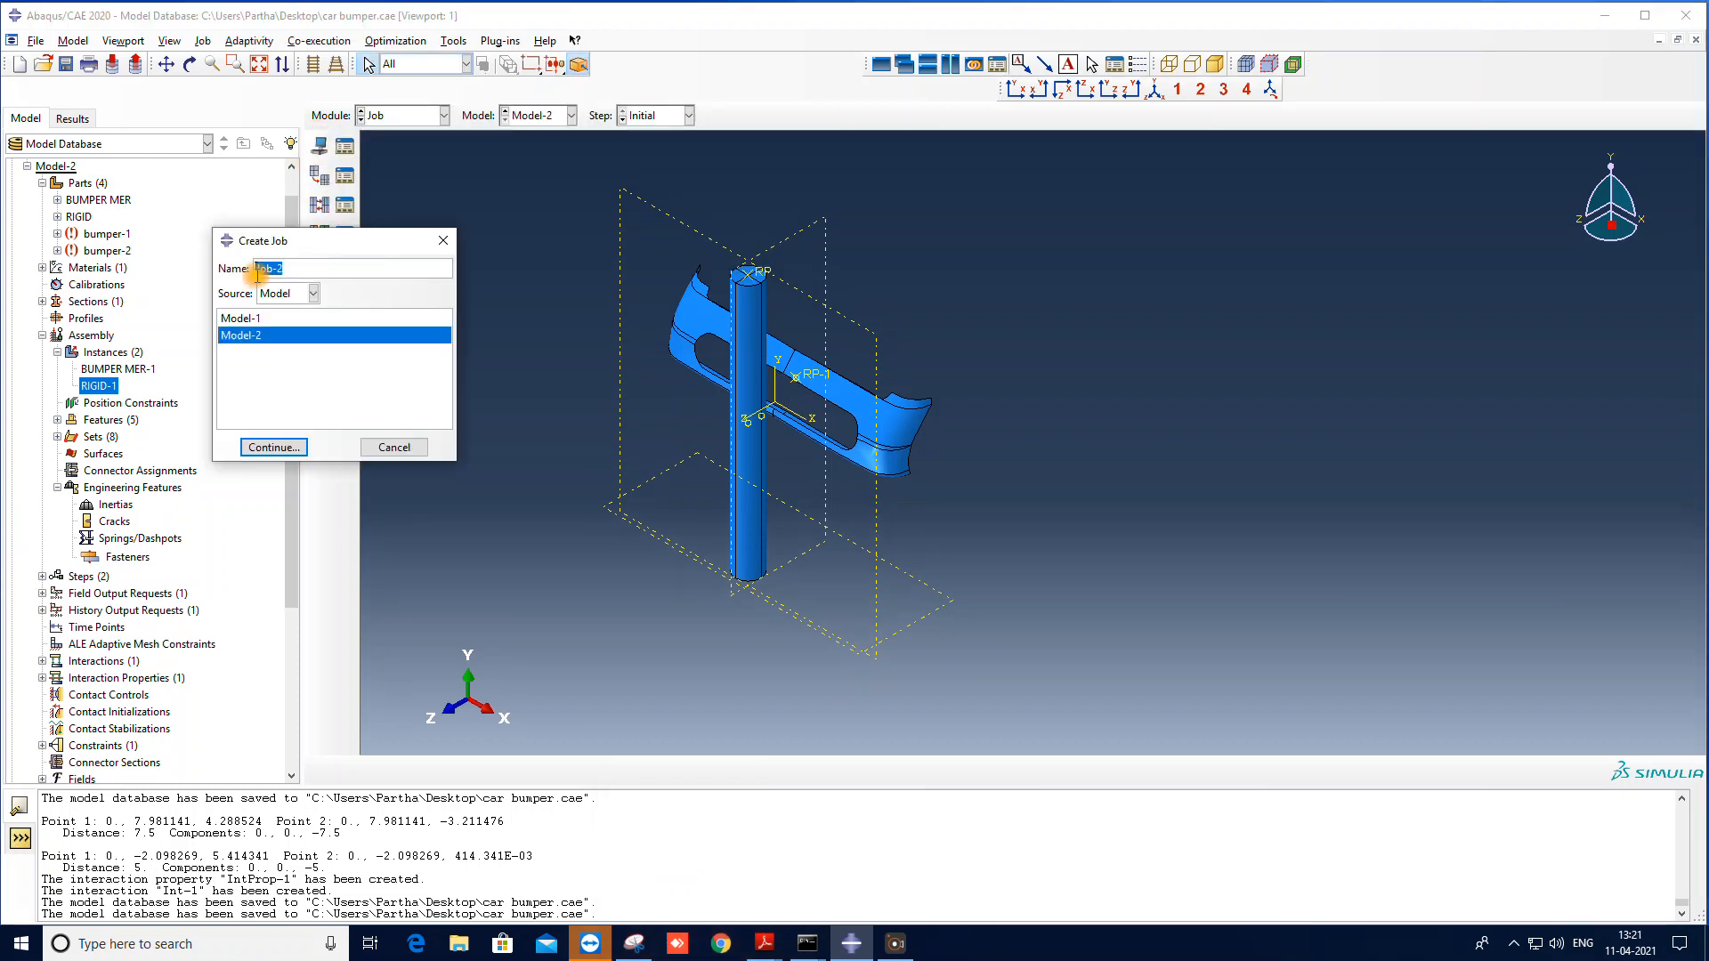
click(270, 447)
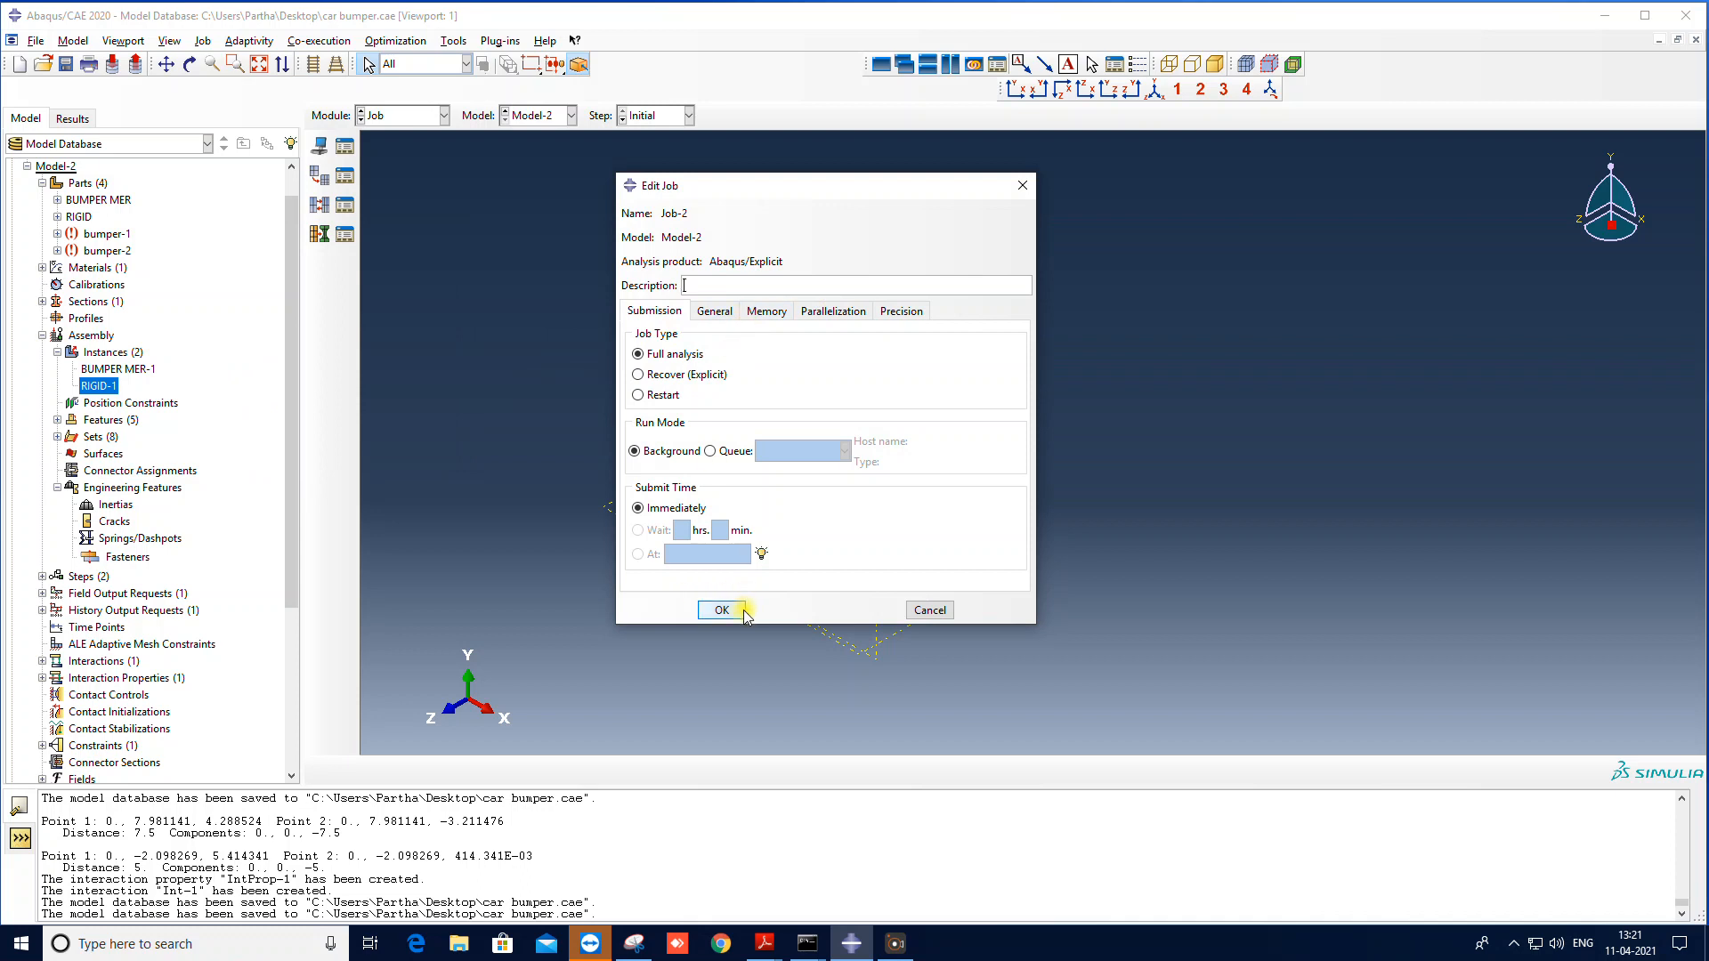
click(830, 310)
click(666, 336)
text(4)
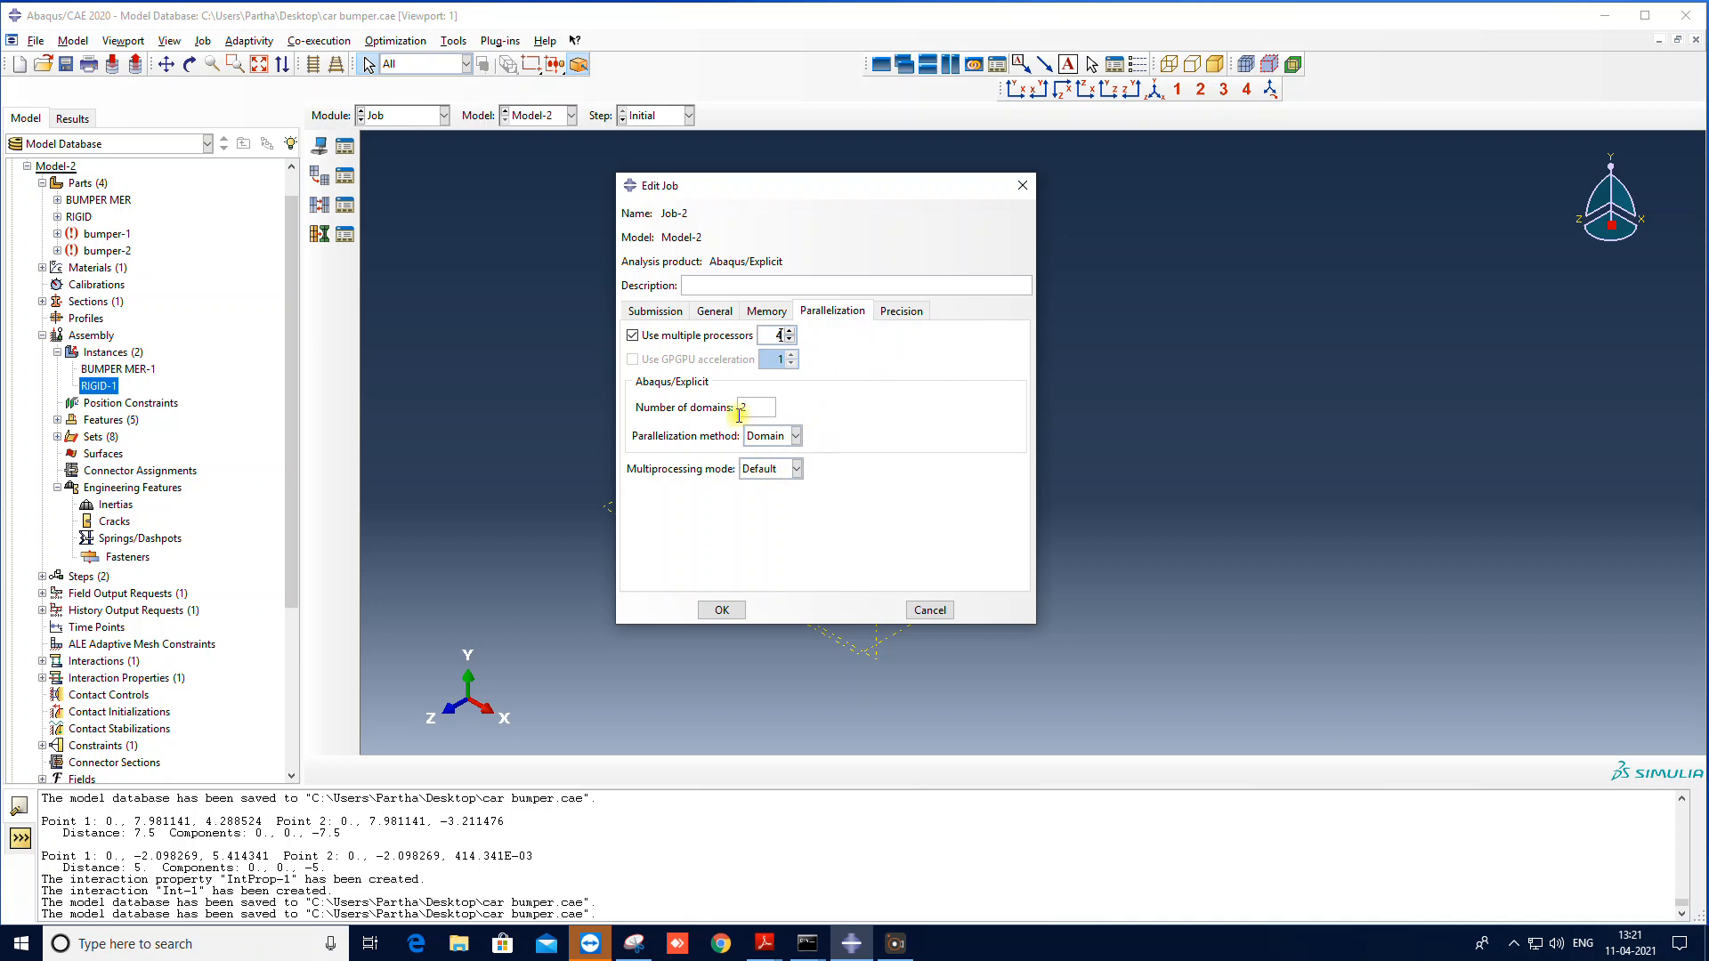
click(718, 615)
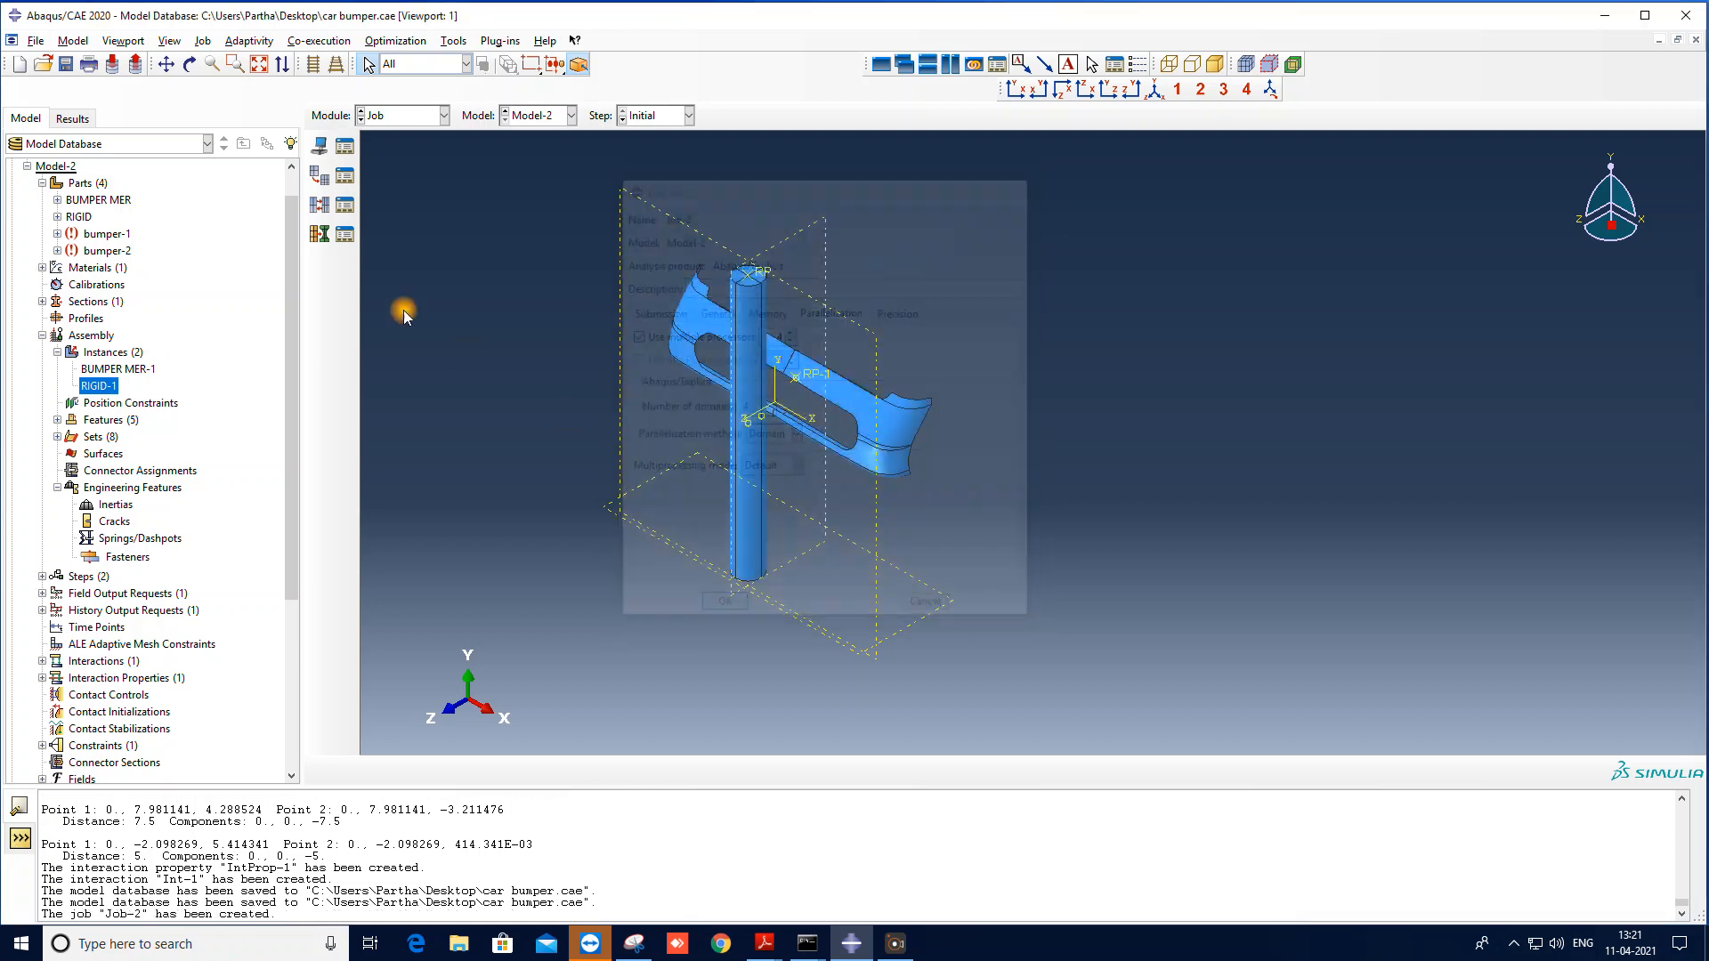
click(333, 185)
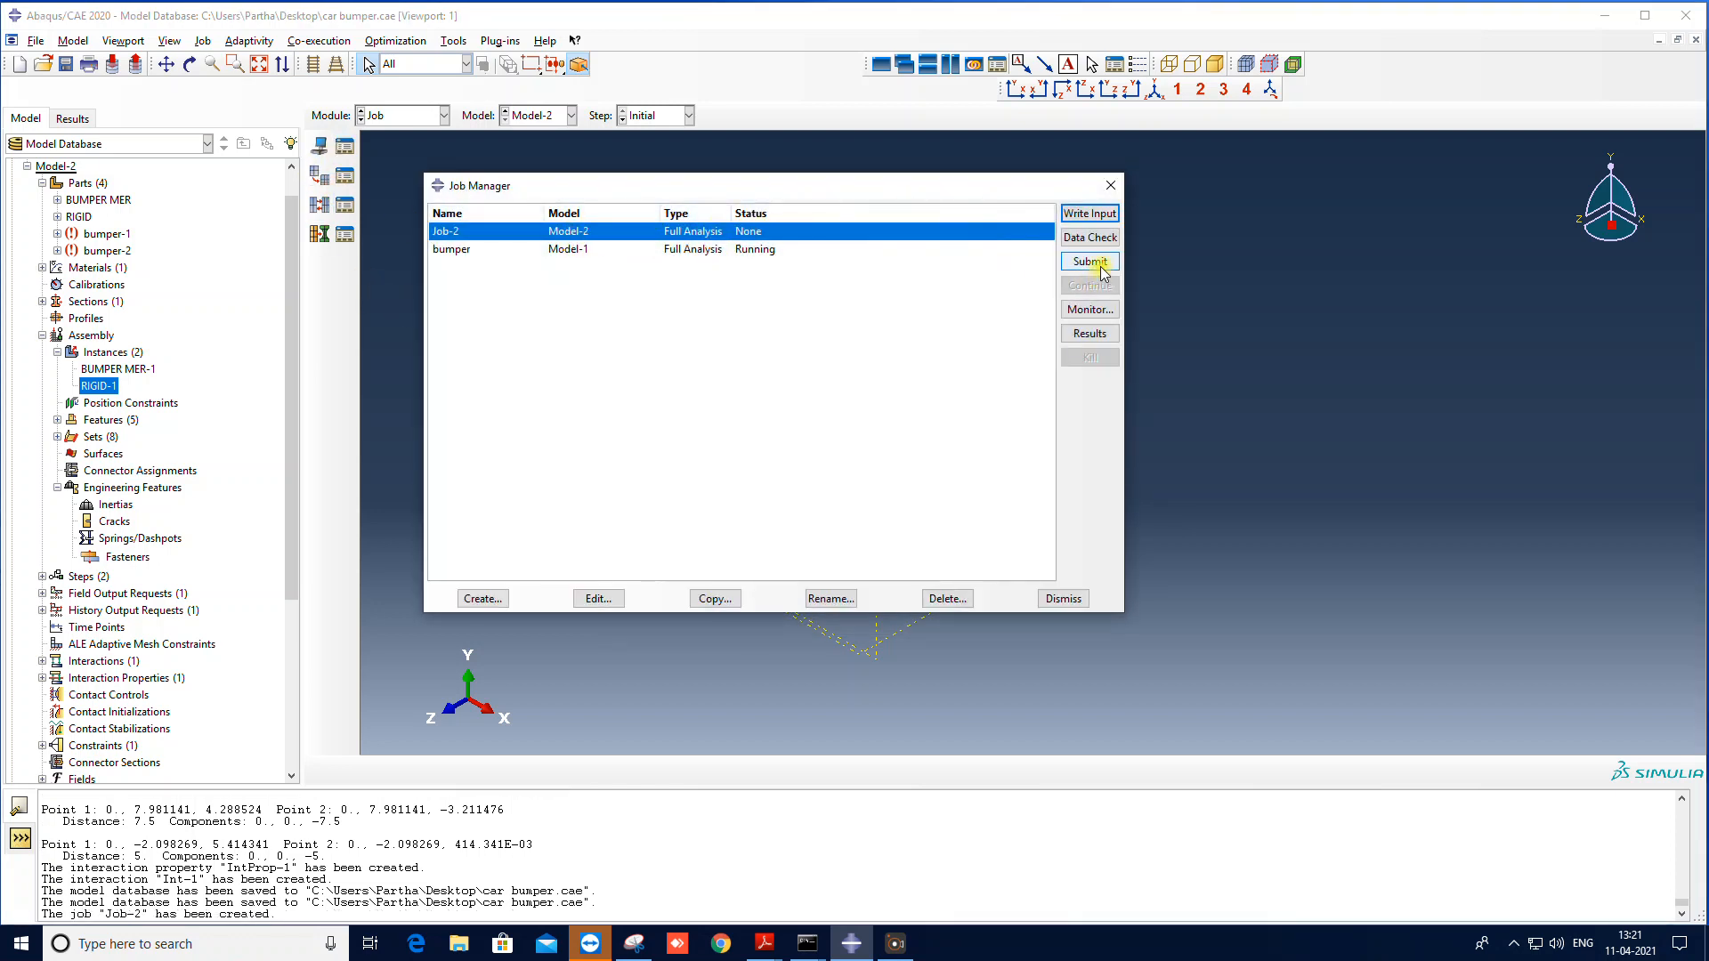
click(1075, 264)
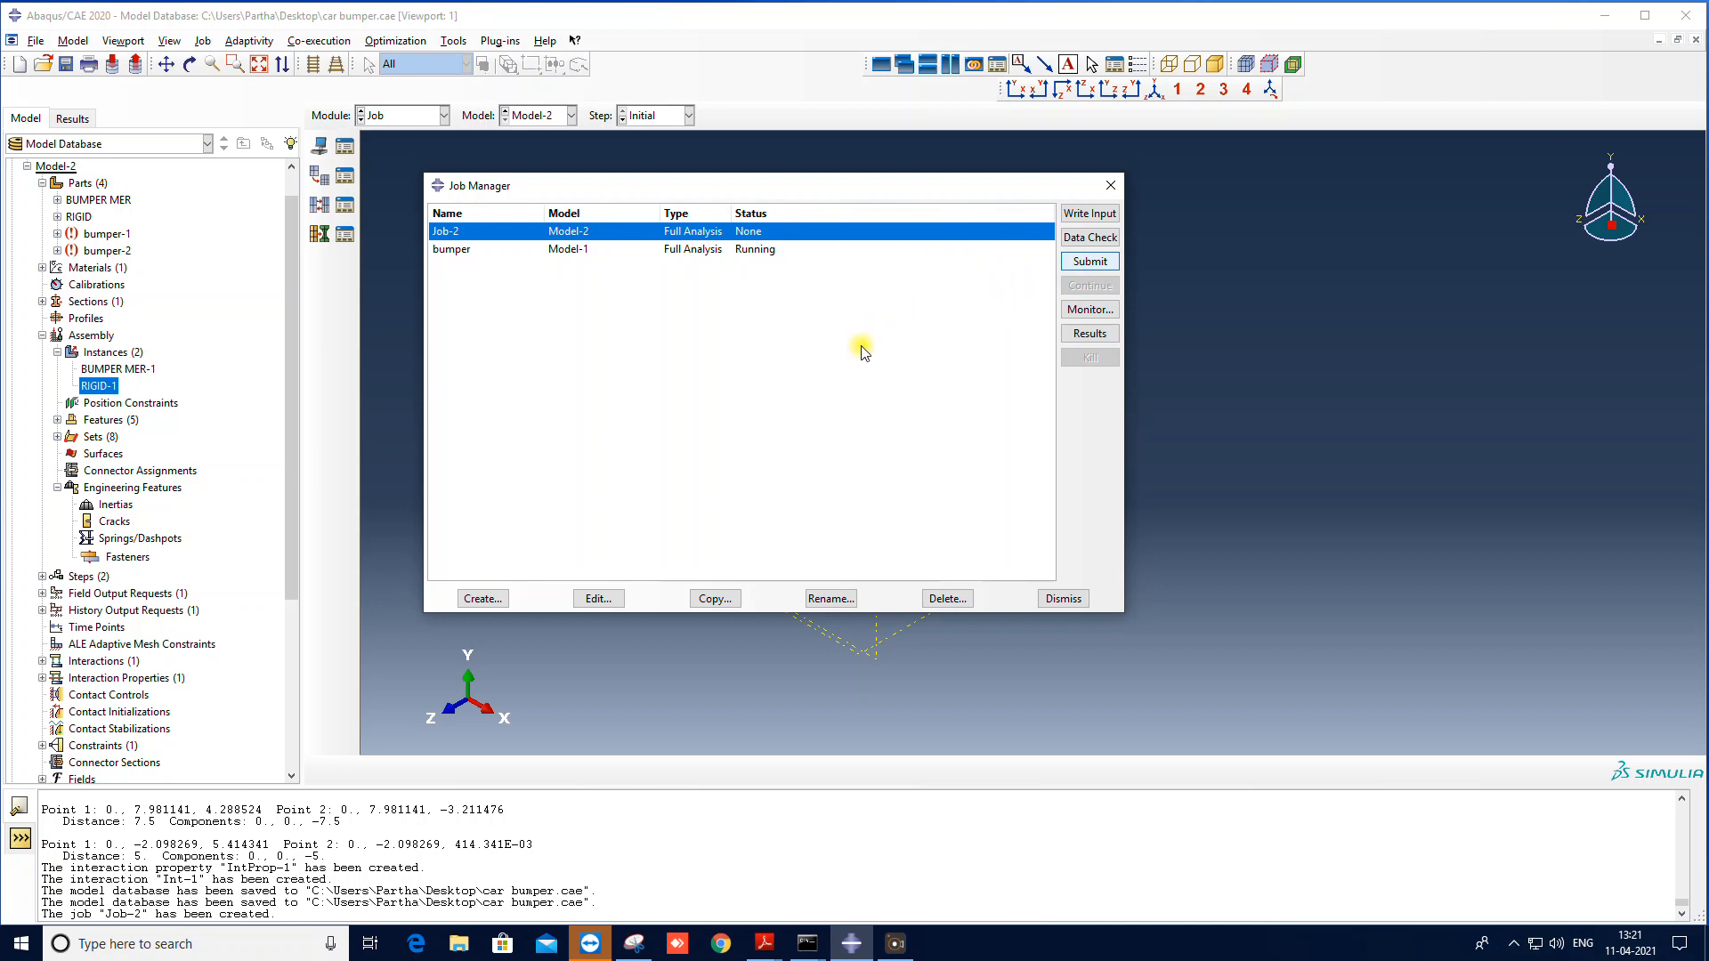